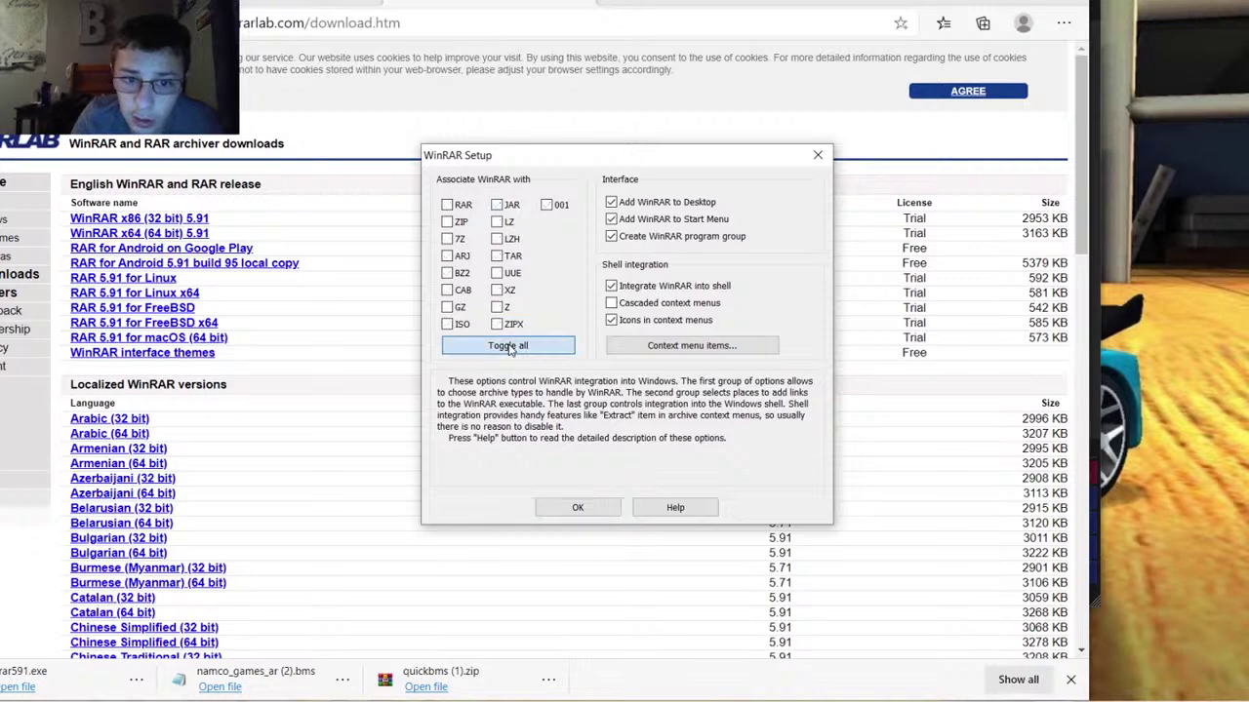
Associate WinRAR with all listed archive types, finish its setup, and dismiss the 32-bit version notice
{"action": "left_click", "coordinate": [510, 347]}
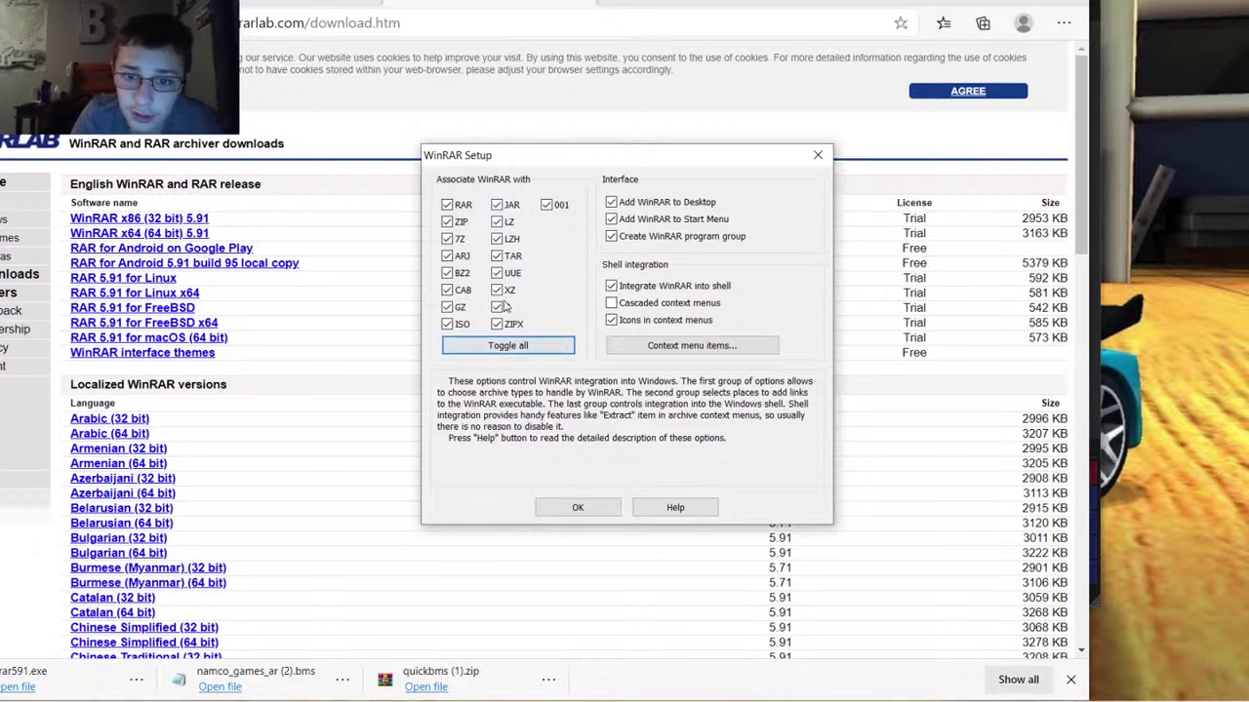
{"action": "left_click", "coordinate": [544, 508]}
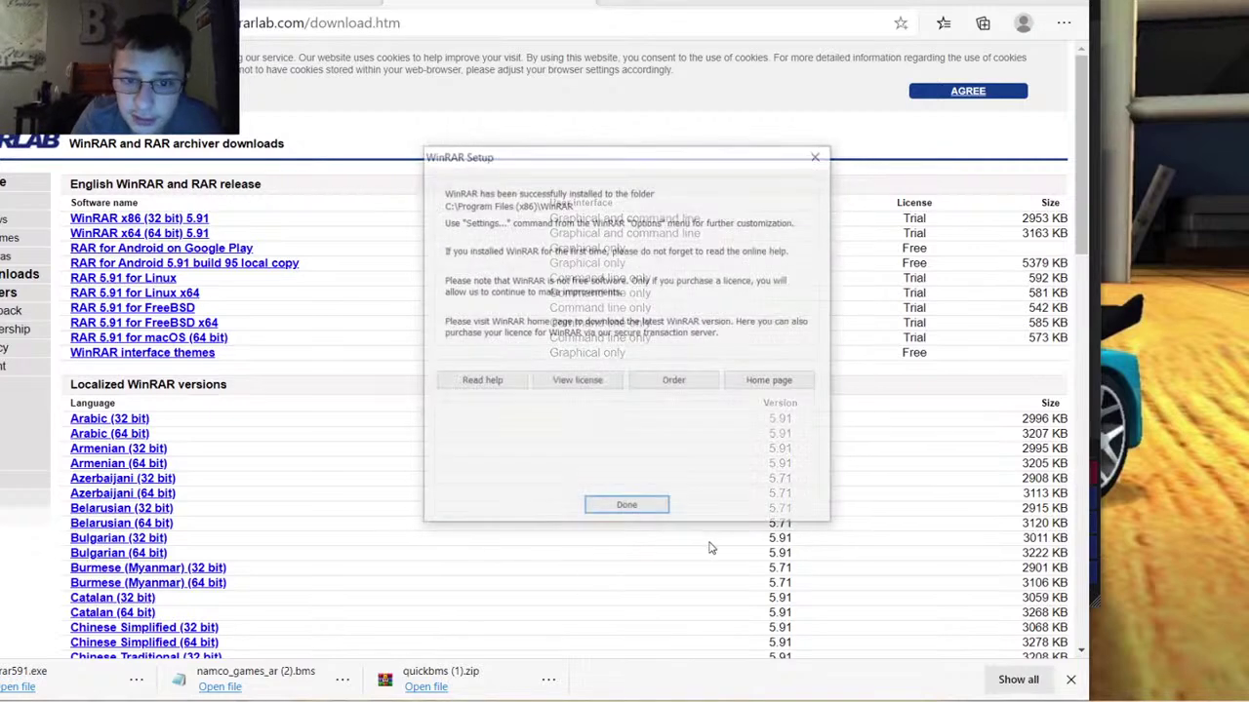
{"action": "left_click", "coordinate": [630, 507]}
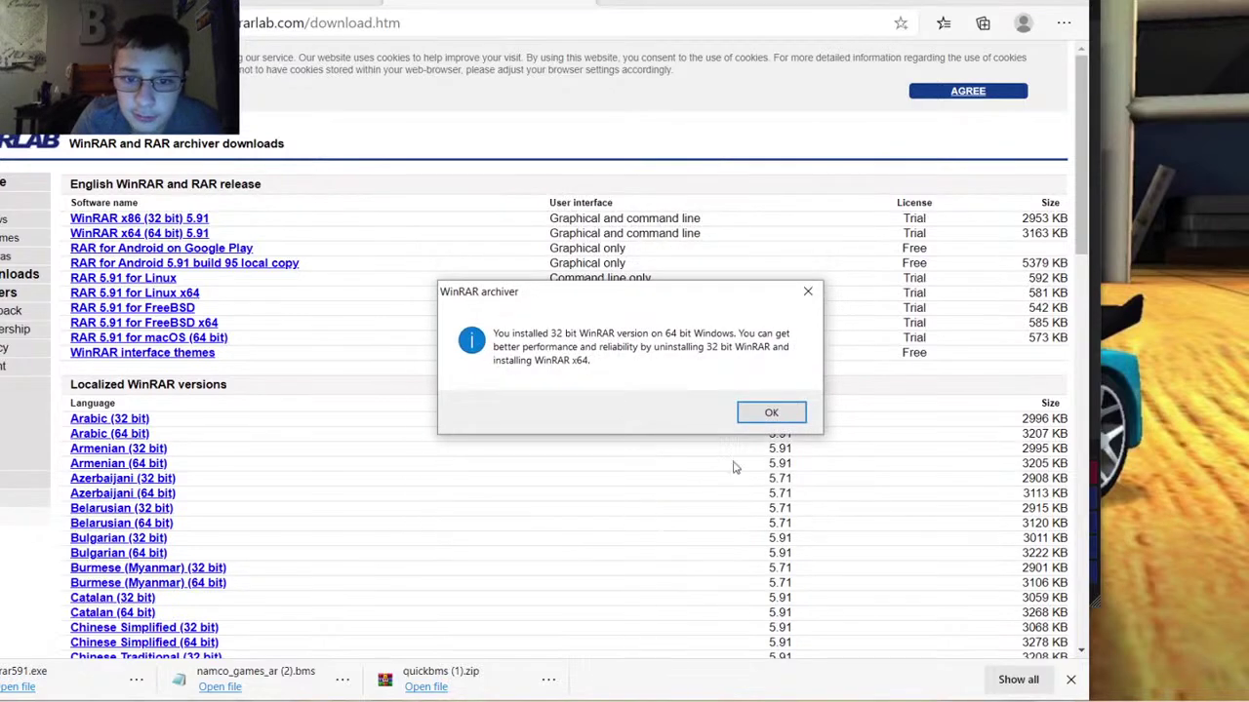
{"action": "left_click", "coordinate": [765, 414]}
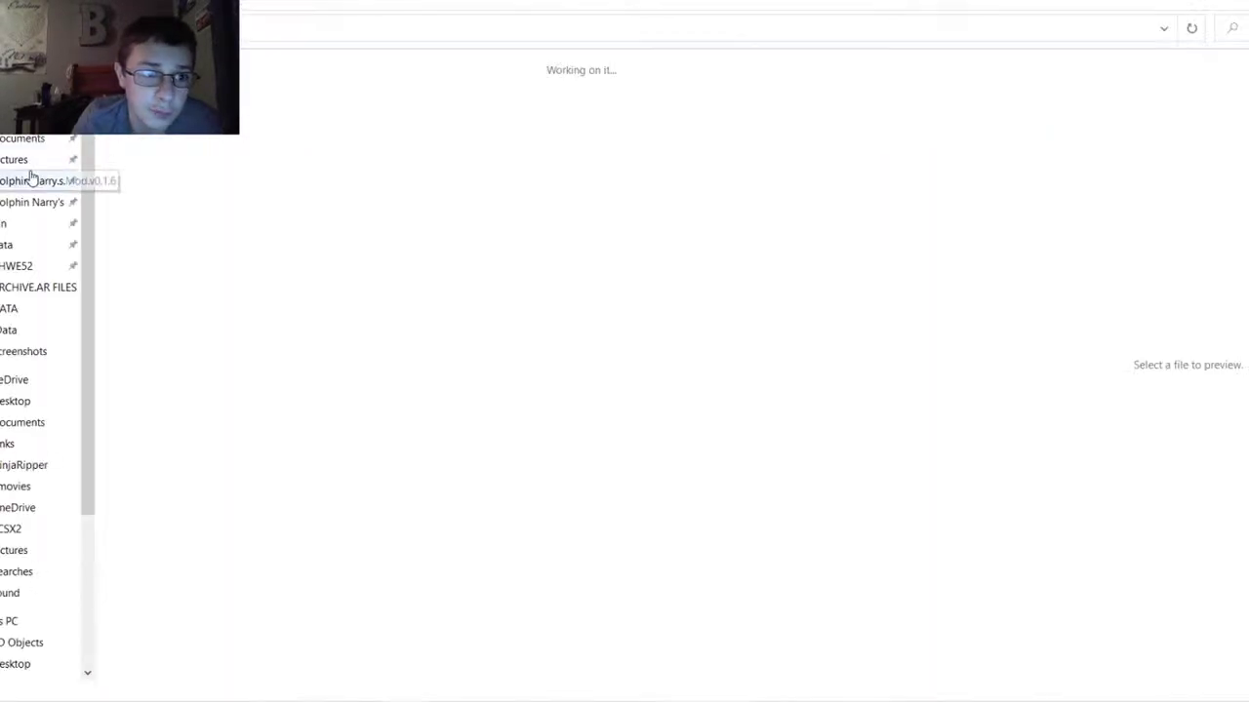
Open the Downloads folder in File Explorer, check the live stream dashboard in the browser, and return to the folder
{"action": "left_click", "coordinate": [74, 127]}
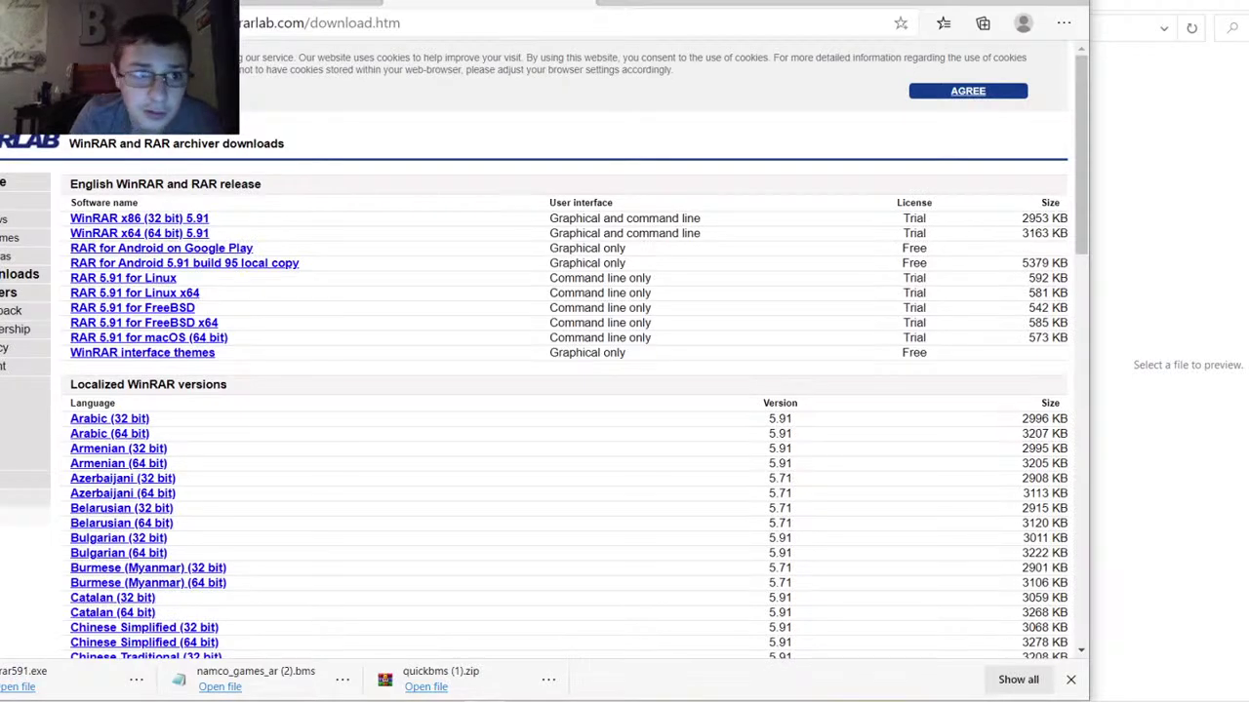
{"action": "key", "text": "ctrl+Tab"}
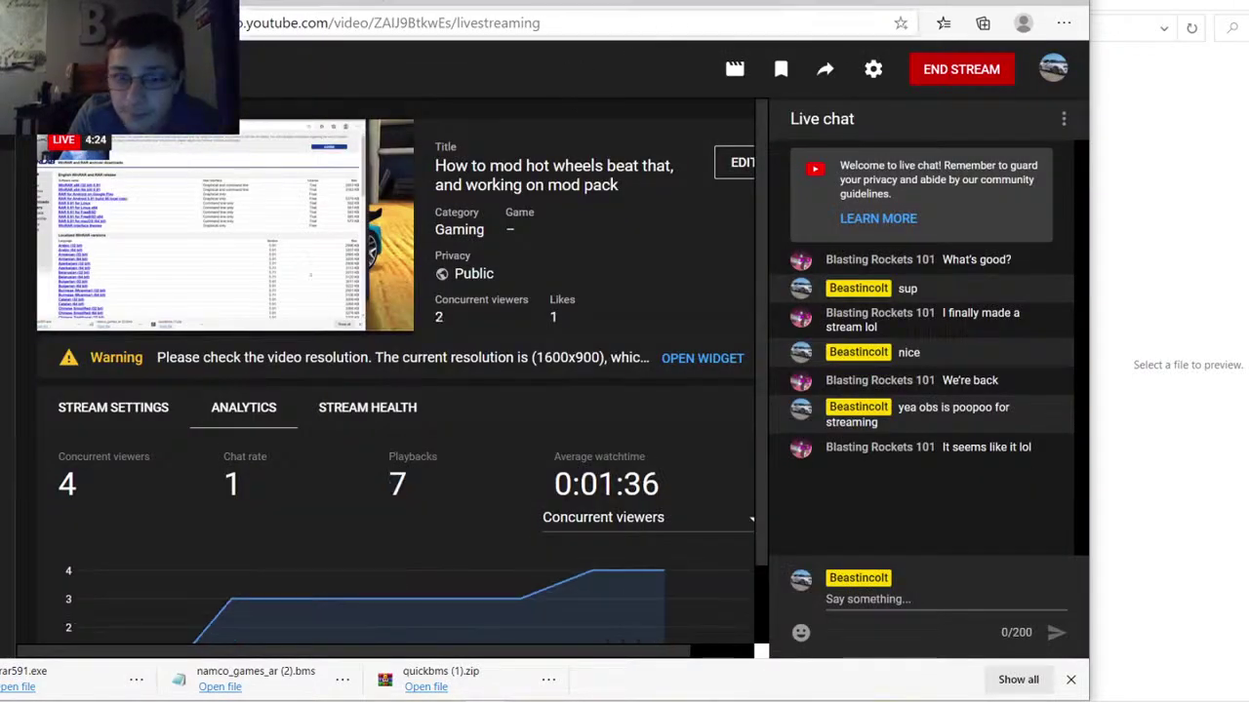
{"action": "left_click", "coordinate": [477, 2]}
{"action": "key", "text": "alt+Tab"}
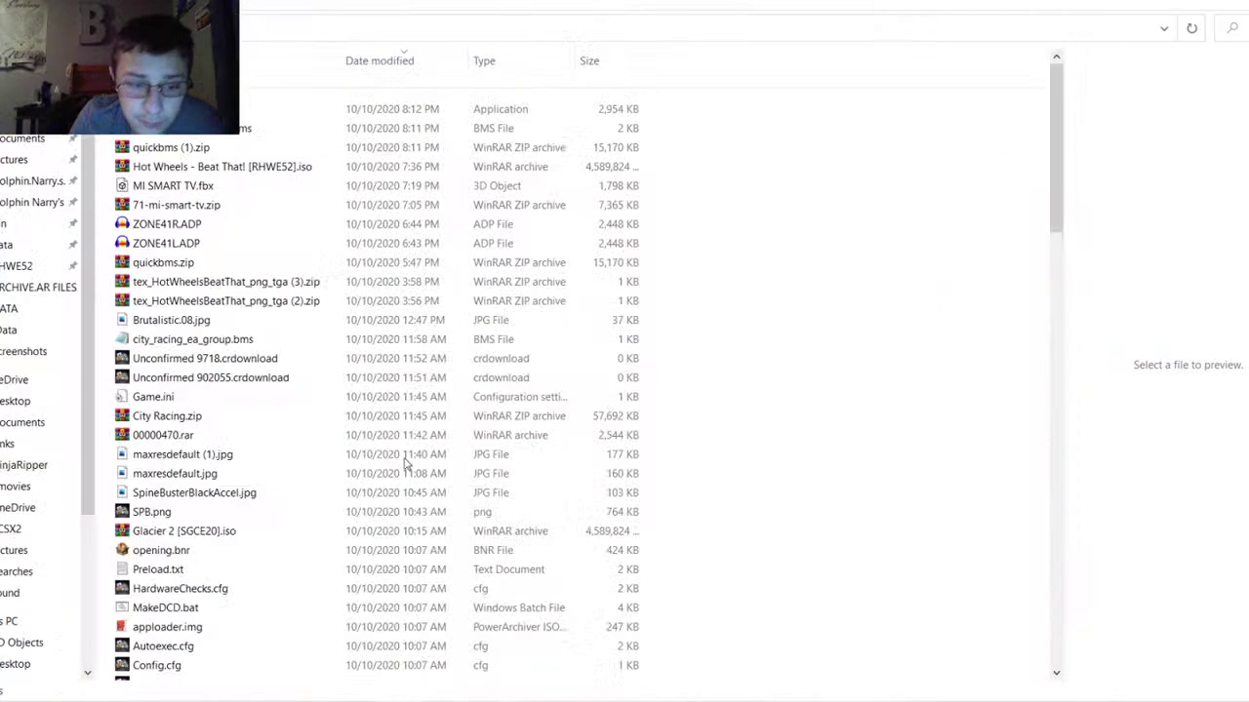
Extract quickbms (1).zip directly into the Downloads folder with WinRAR
{"action": "left_click", "coordinate": [252, 117]}
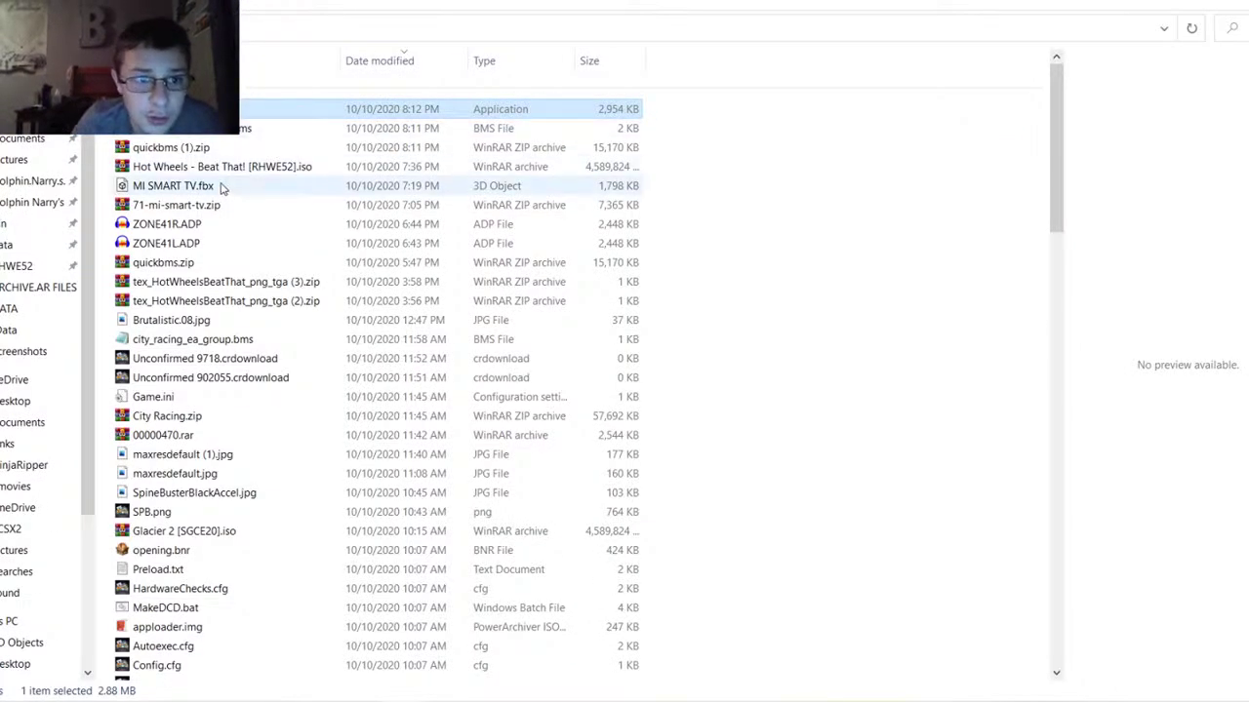
{"action": "left_click", "coordinate": [202, 152]}
{"action": "right_click", "coordinate": [202, 149]}
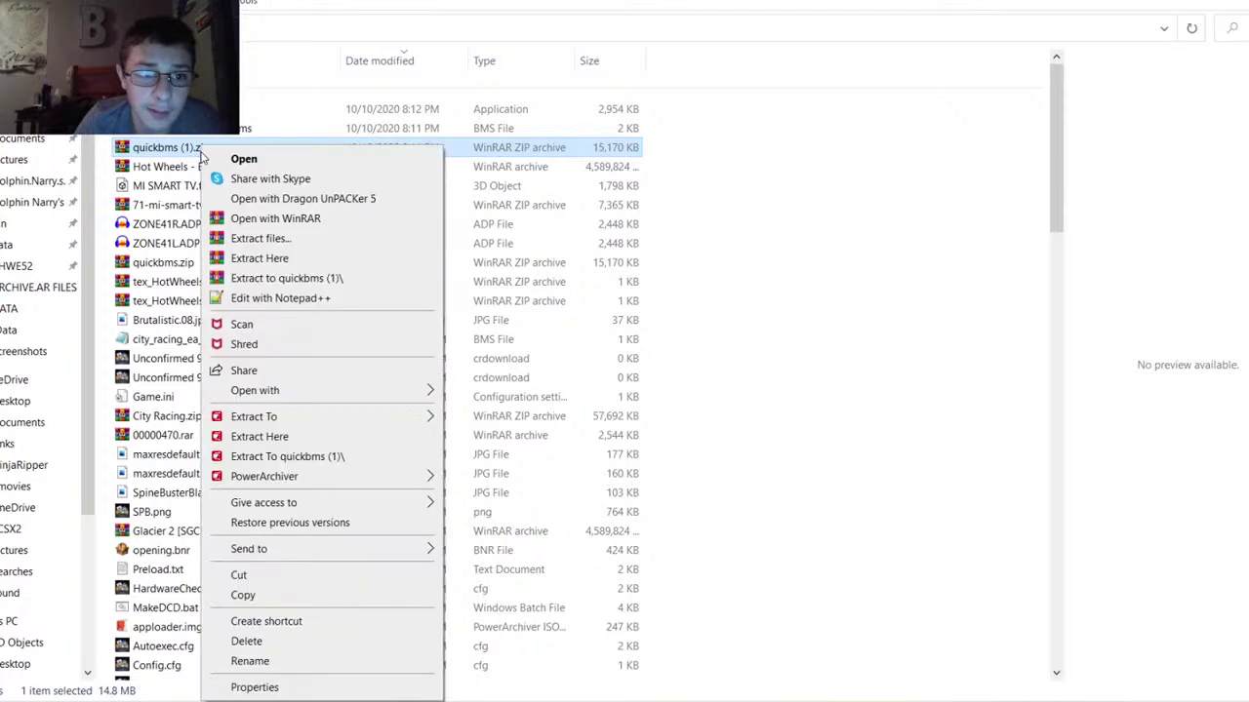
{"action": "left_click", "coordinate": [283, 262]}
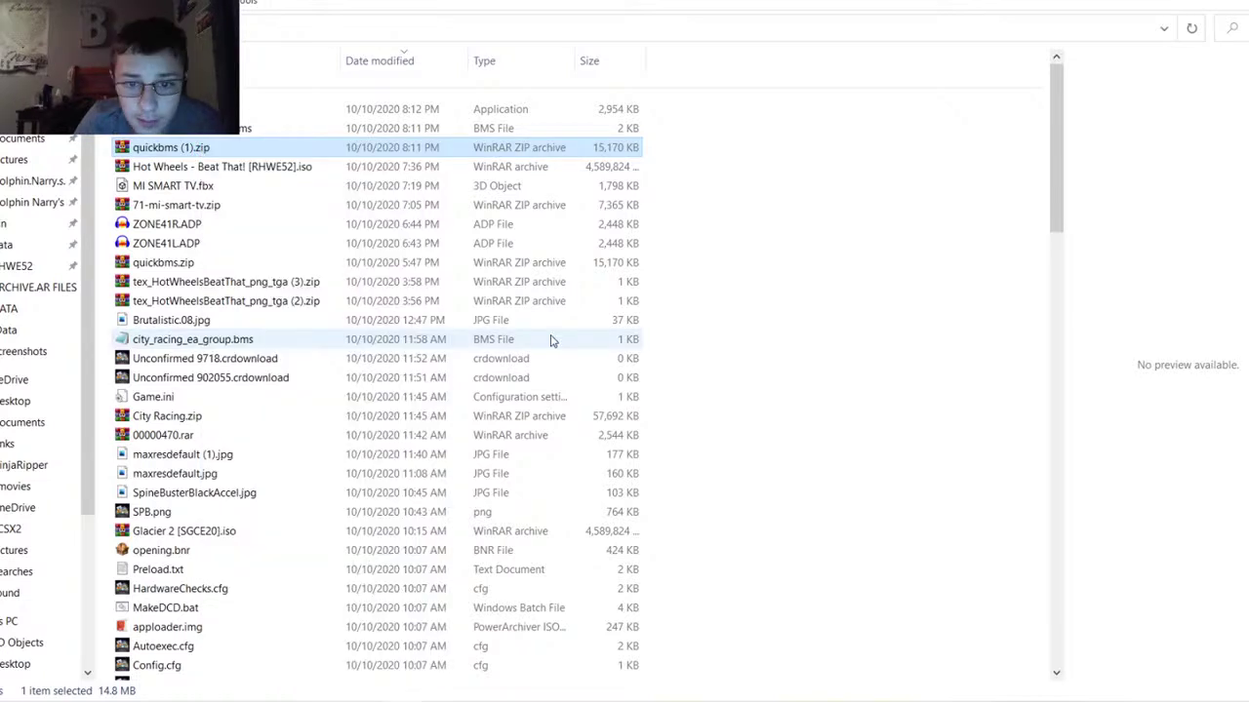
Launch quickbms.exe from Downloads and load namco_games_ar (2).bms as its script
{"action": "left_click_drag", "start_coordinate": [1057, 147], "coordinate": [1078, 585]}
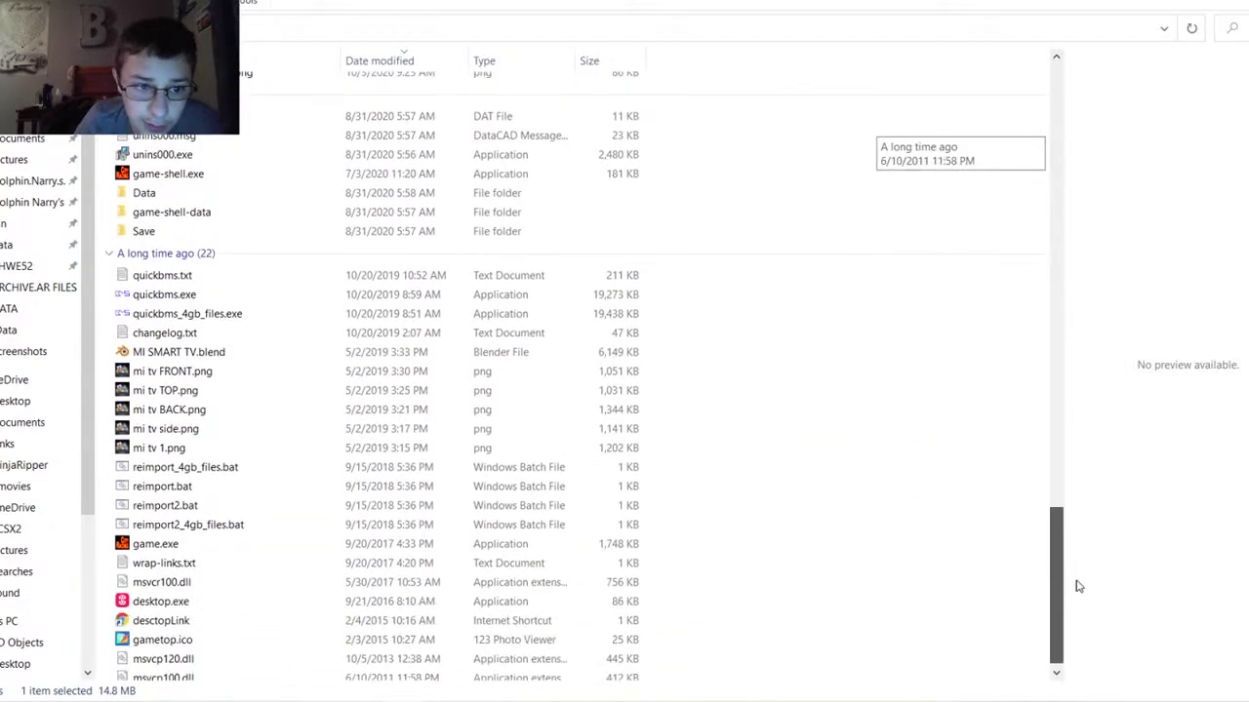
{"action": "double_click", "coordinate": [172, 299]}
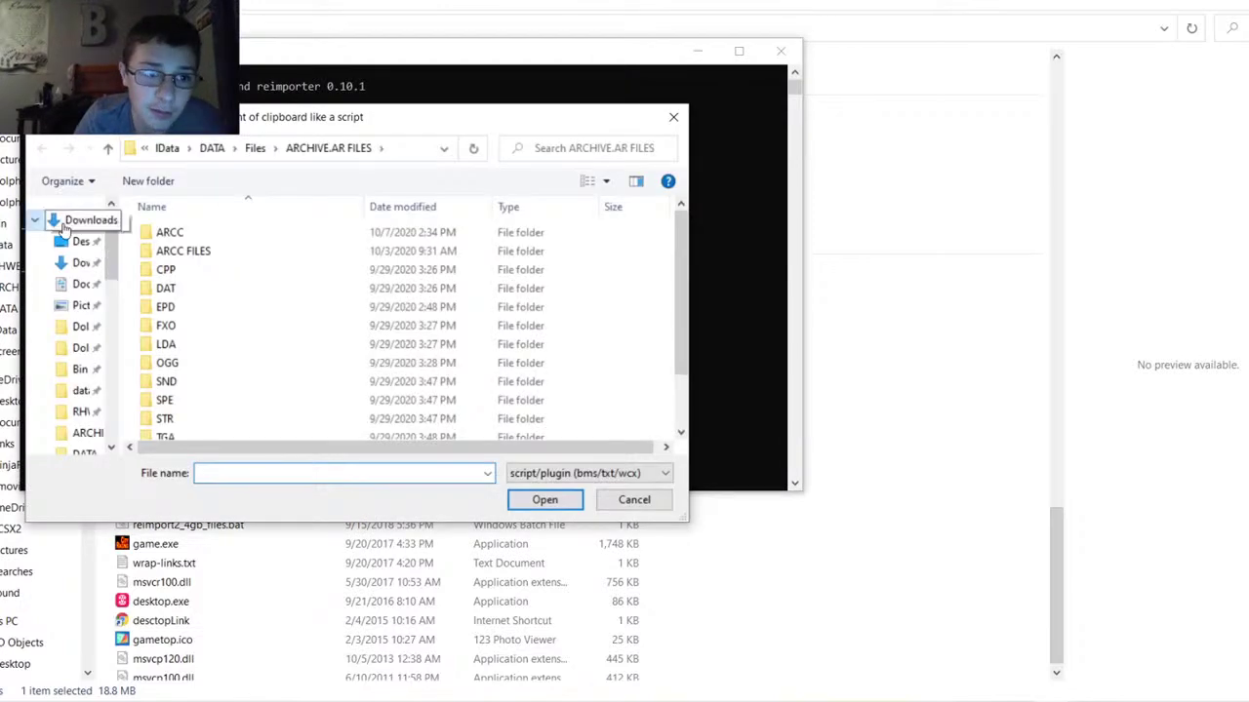
{"action": "left_click", "coordinate": [78, 263]}
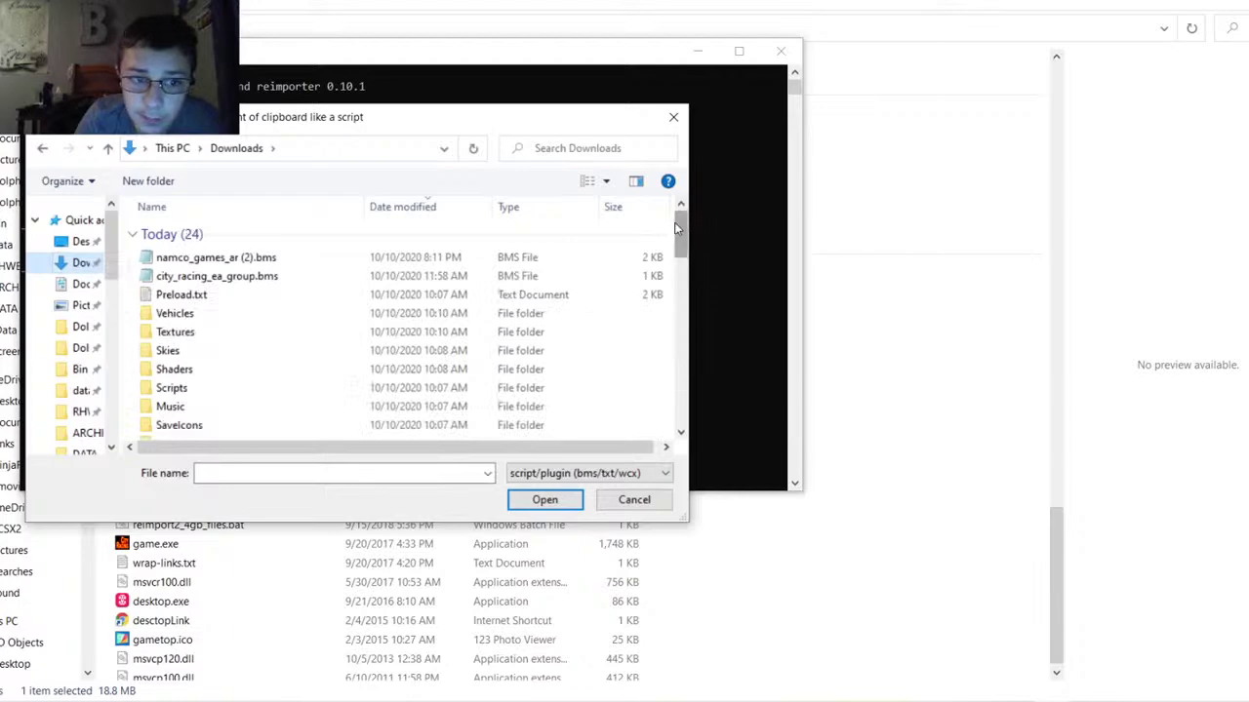
{"action": "left_click_drag", "start_coordinate": [681, 232], "coordinate": [681, 236]}
{"action": "left_click", "coordinate": [580, 257]}
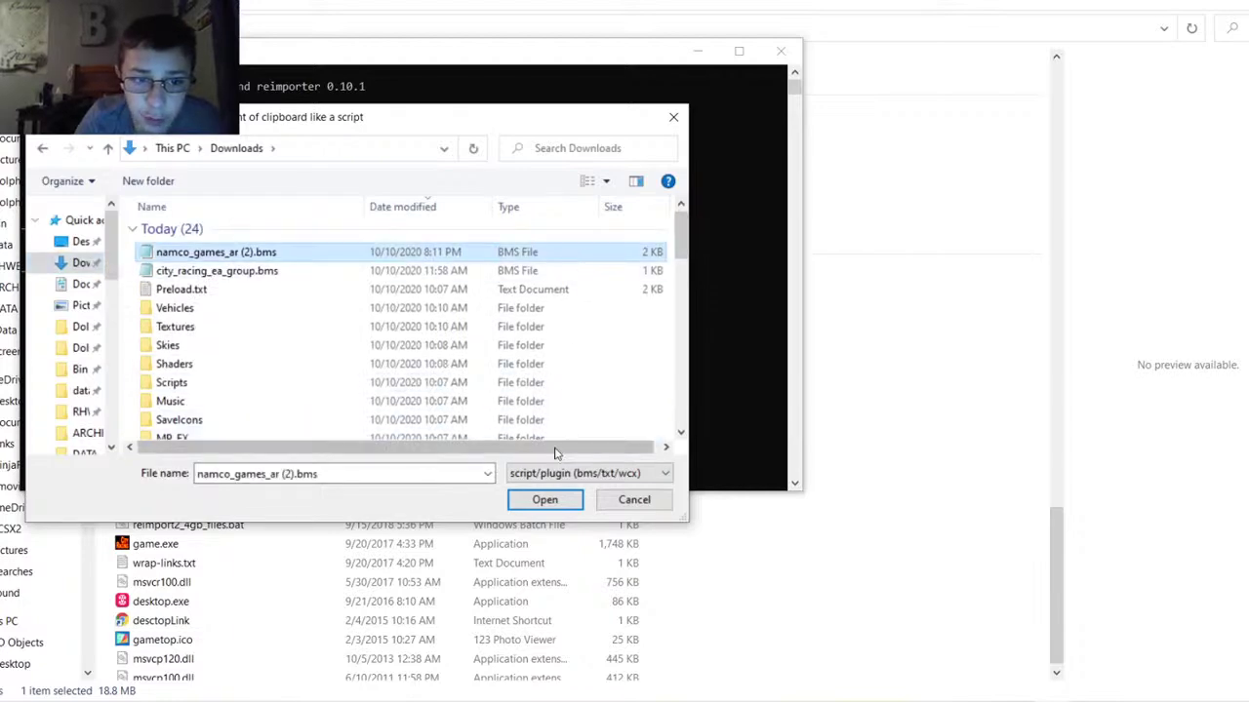
{"action": "left_click", "coordinate": [546, 498]}
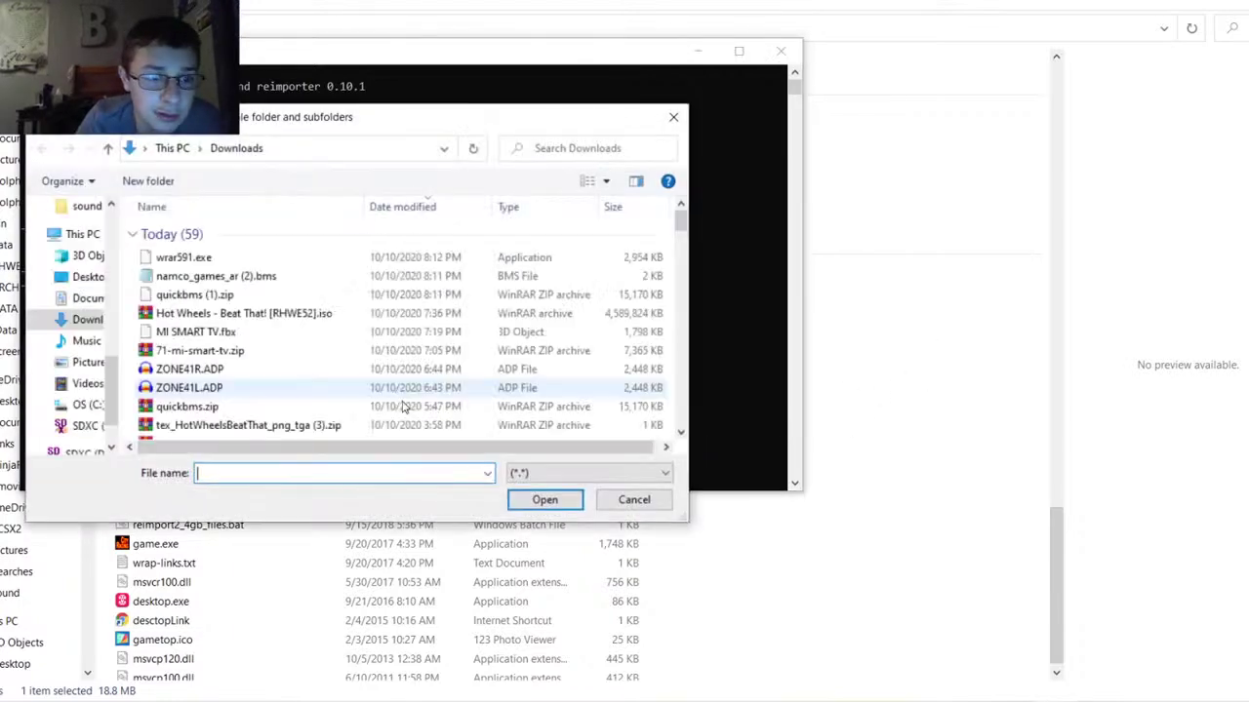
Choose archive0.ar from the Data folder of the original Hot Wheels game folder as the input file for QuickBMS
{"action": "scroll", "coordinate": [95, 293], "scroll_direction": "up", "scroll_amount": 5}
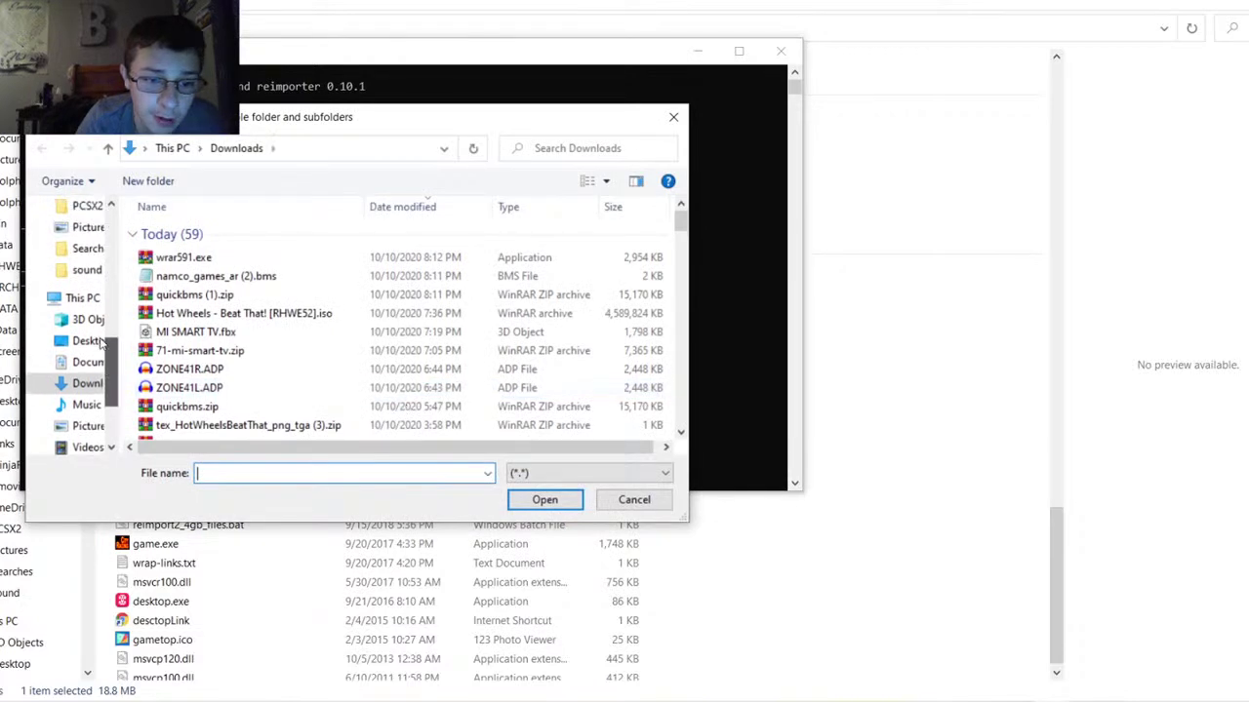
{"action": "scroll", "coordinate": [96, 271], "scroll_direction": "up", "scroll_amount": 3}
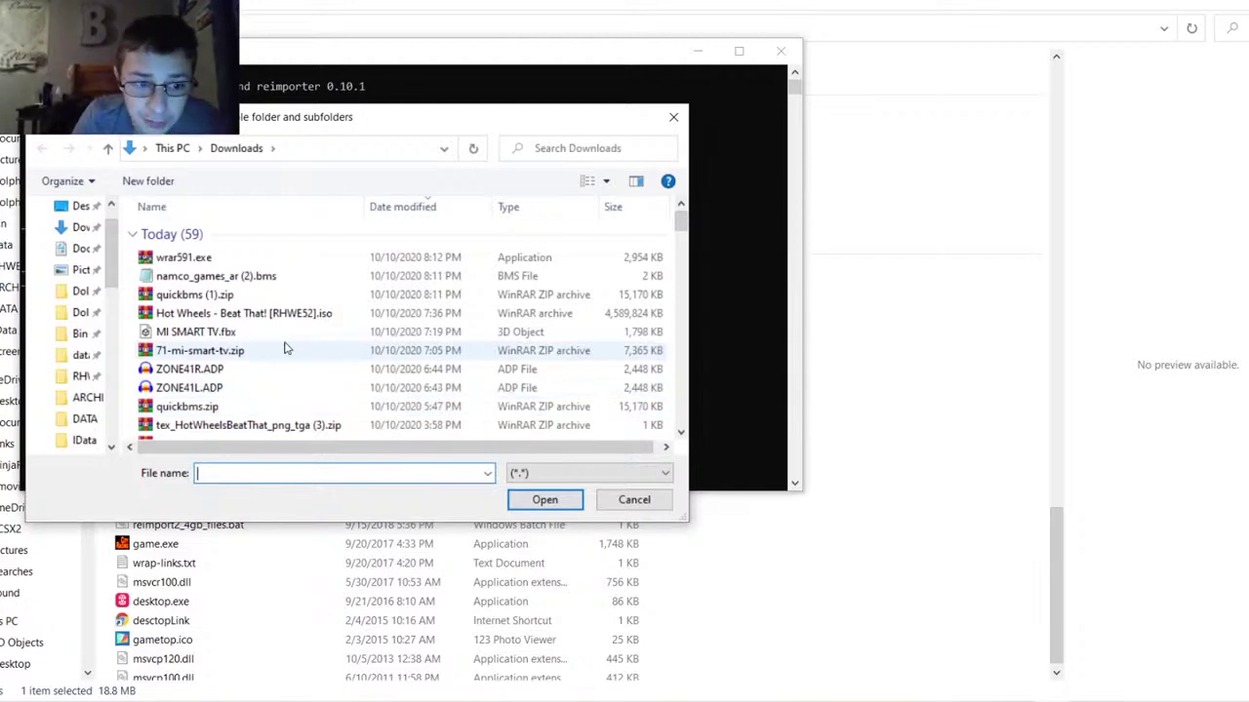
{"action": "left_click", "coordinate": [86, 441]}
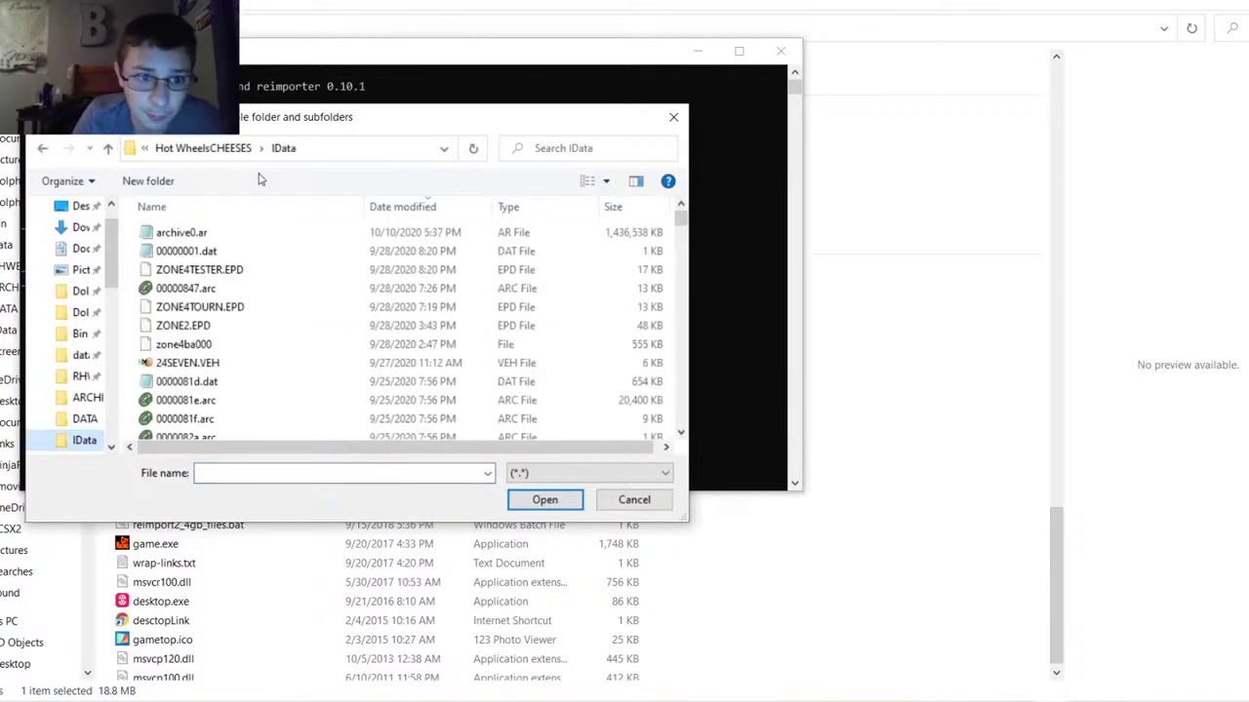
{"action": "left_click", "coordinate": [224, 148]}
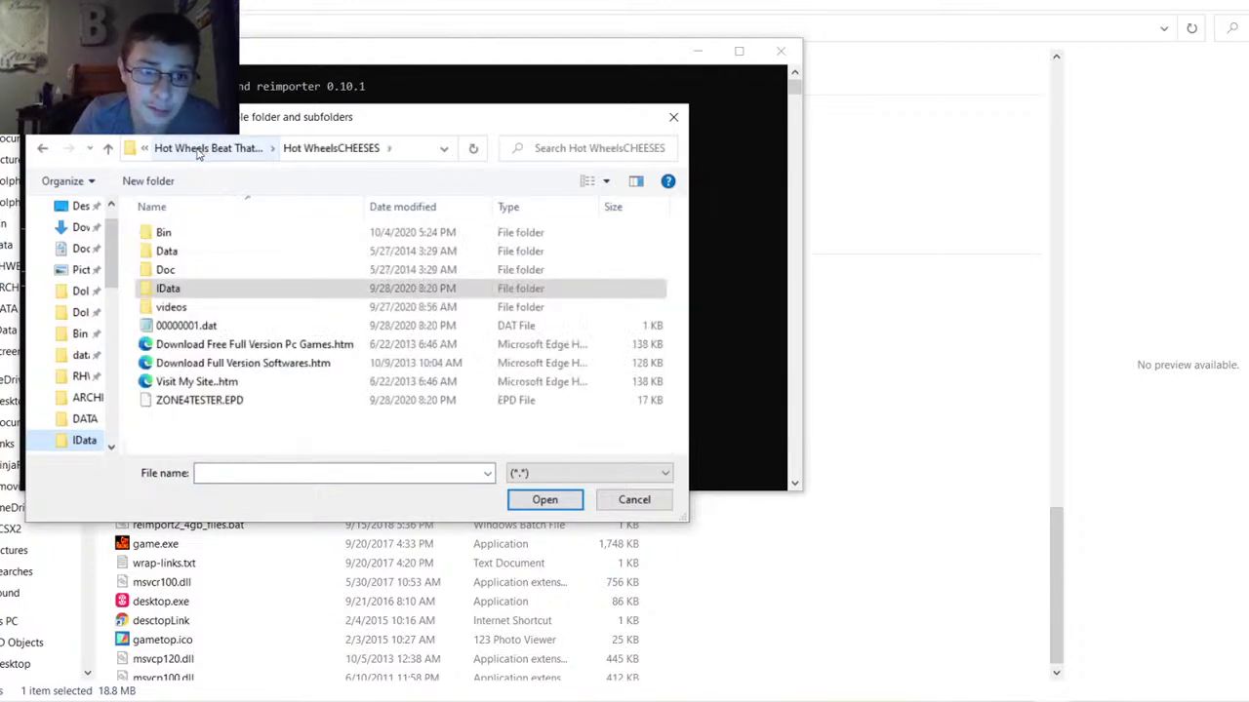
{"action": "left_click", "coordinate": [198, 149]}
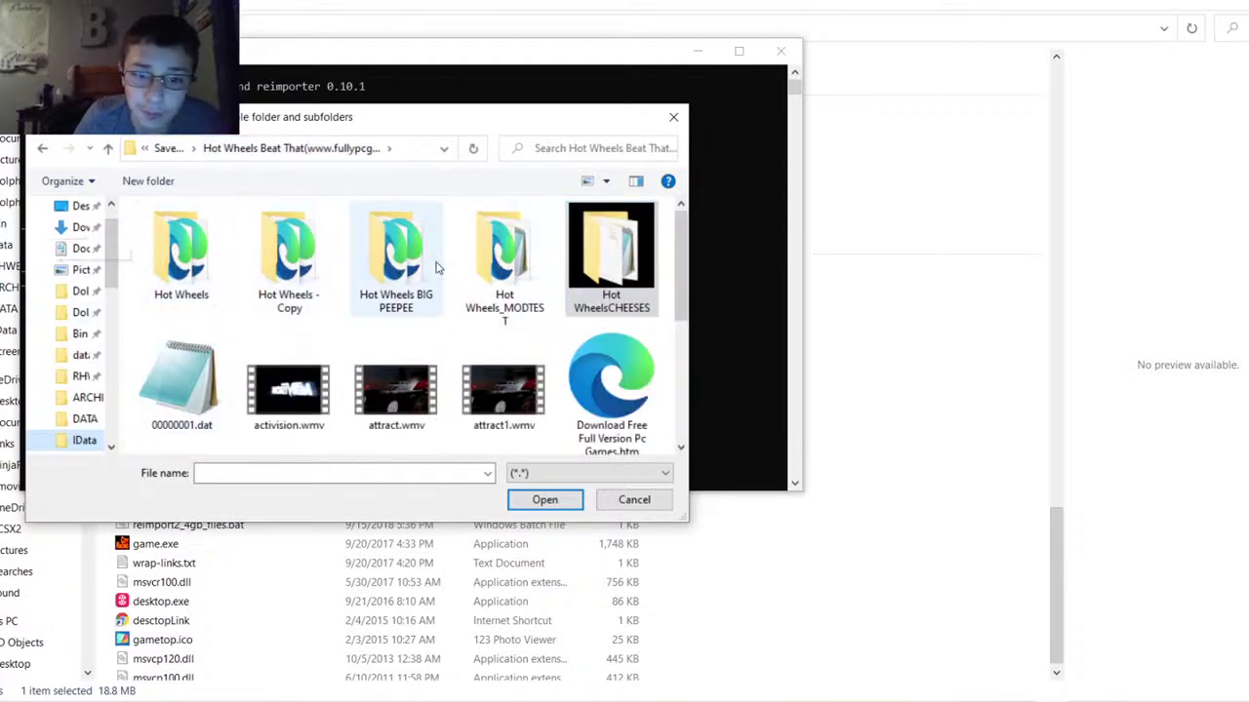
{"action": "double_click", "coordinate": [174, 284]}
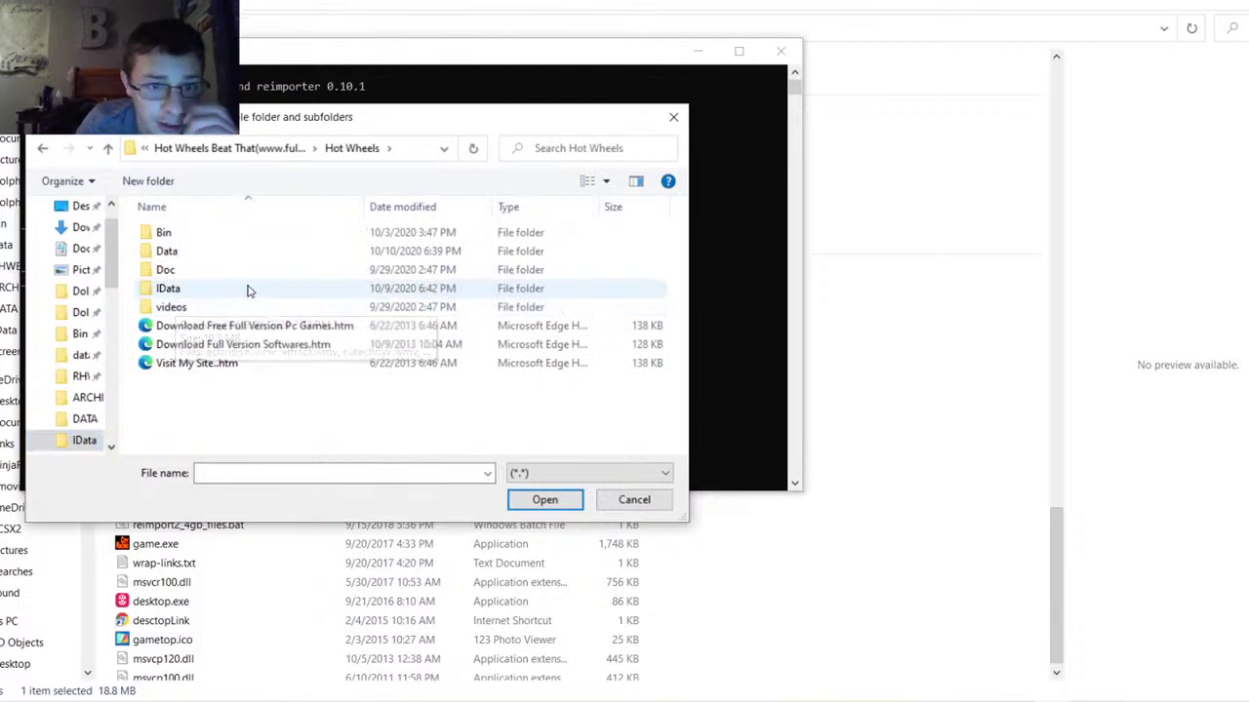
{"action": "double_click", "coordinate": [191, 253]}
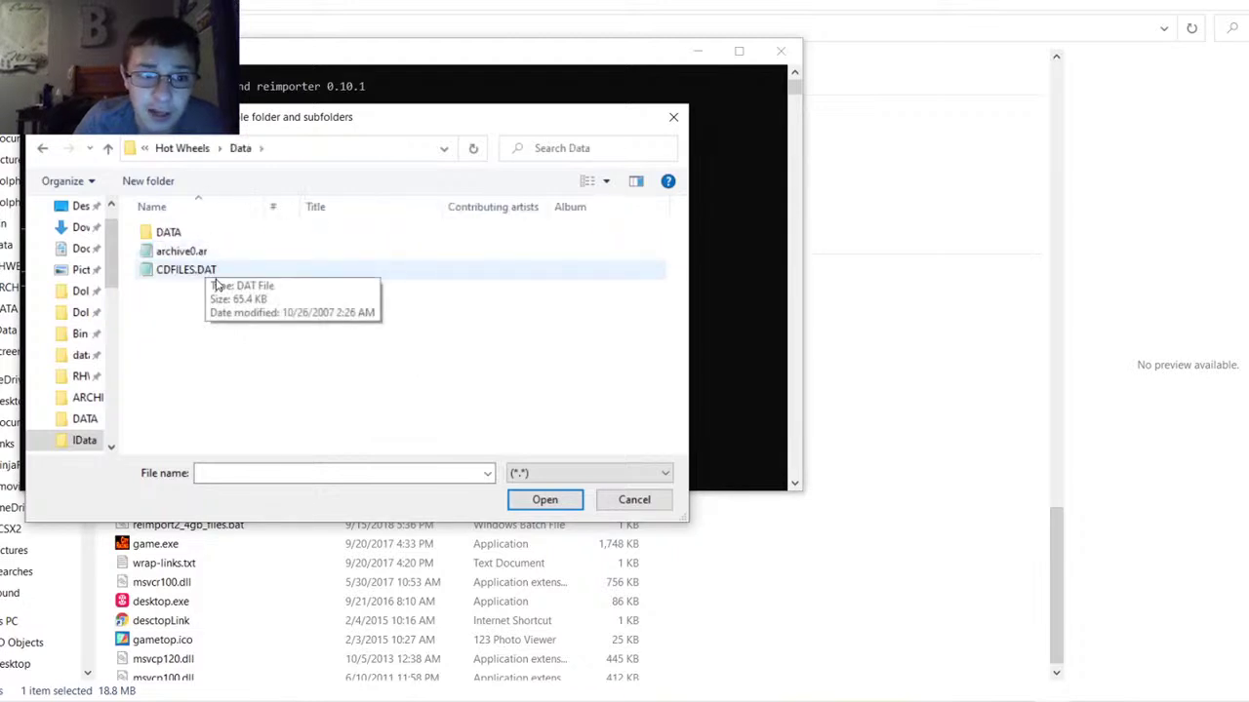
{"action": "left_click", "coordinate": [180, 256]}
{"action": "left_click_drag", "start_coordinate": [201, 323], "coordinate": [142, 243]}
{"action": "key", "text": "Return"}
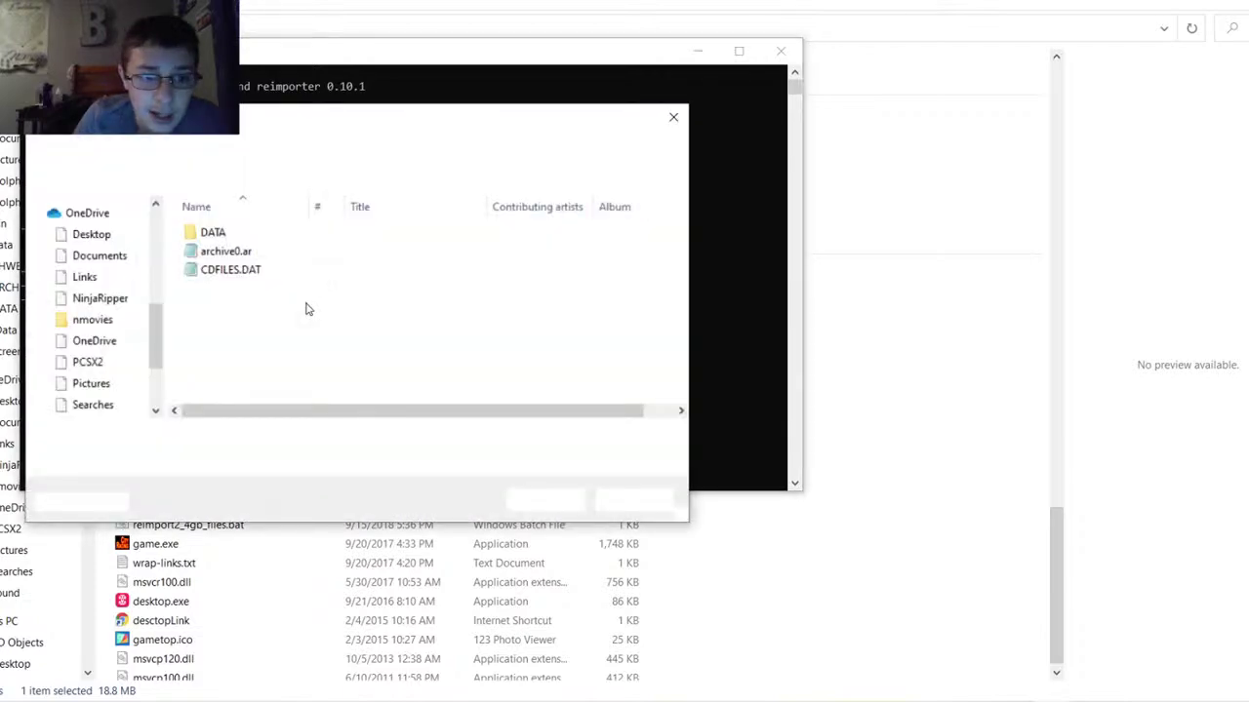
Create a new output folder named 1 inside the Hot Wheels Data folder
{"action": "right_click", "coordinate": [307, 307]}
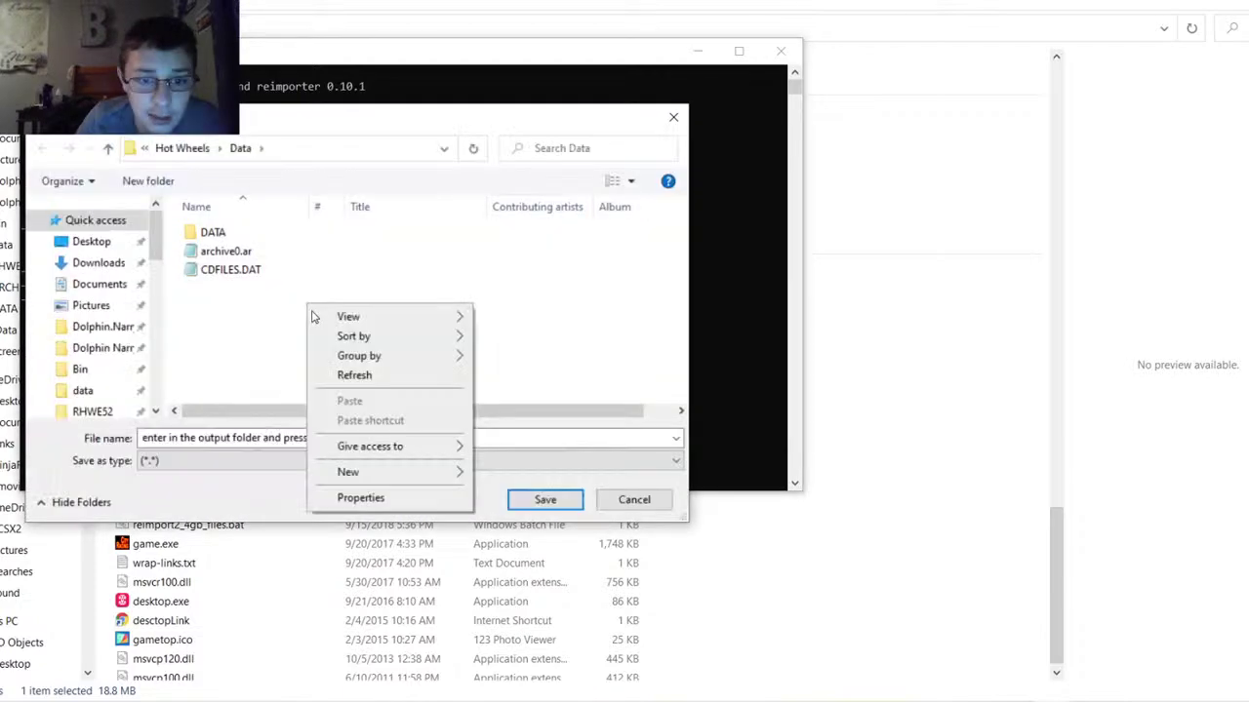
{"action": "left_click", "coordinate": [347, 471]}
{"action": "left_click", "coordinate": [507, 471]}
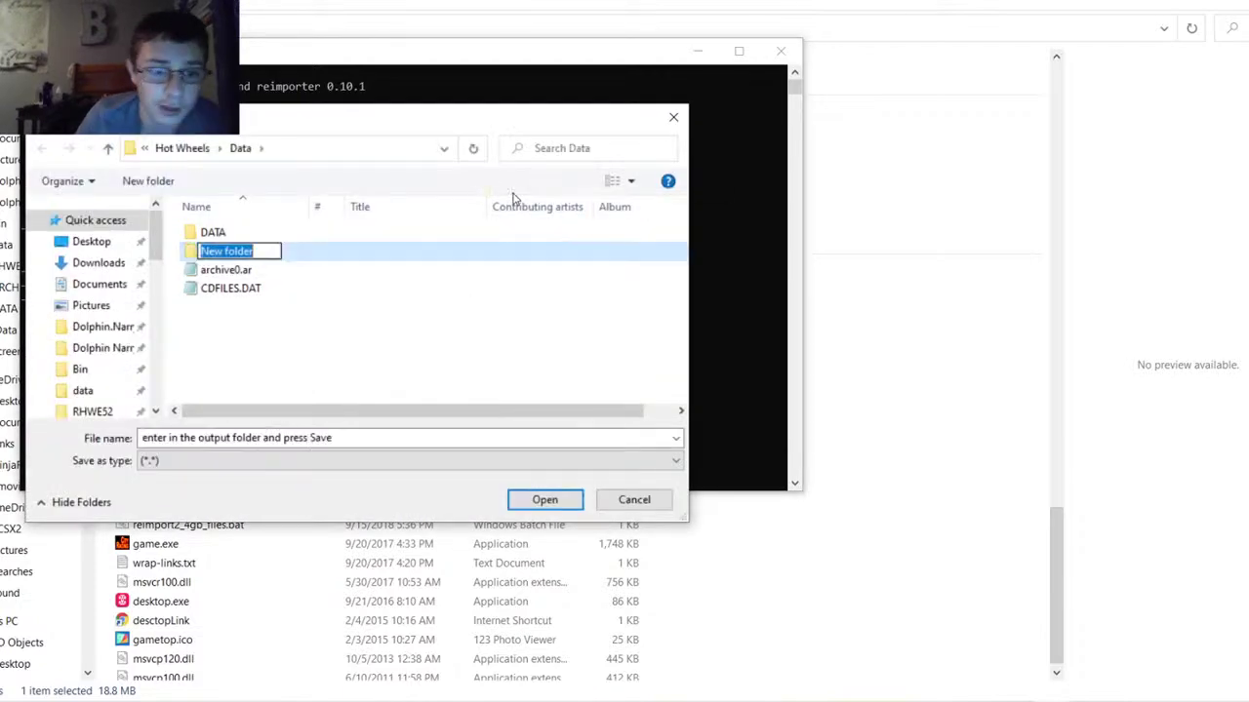
{"action": "type", "text": "1"}
Switch to the YouTube live dashboard and post "OBS is great for anything but streaming" in the live chat
{"action": "key", "text": "alt+Tab"}
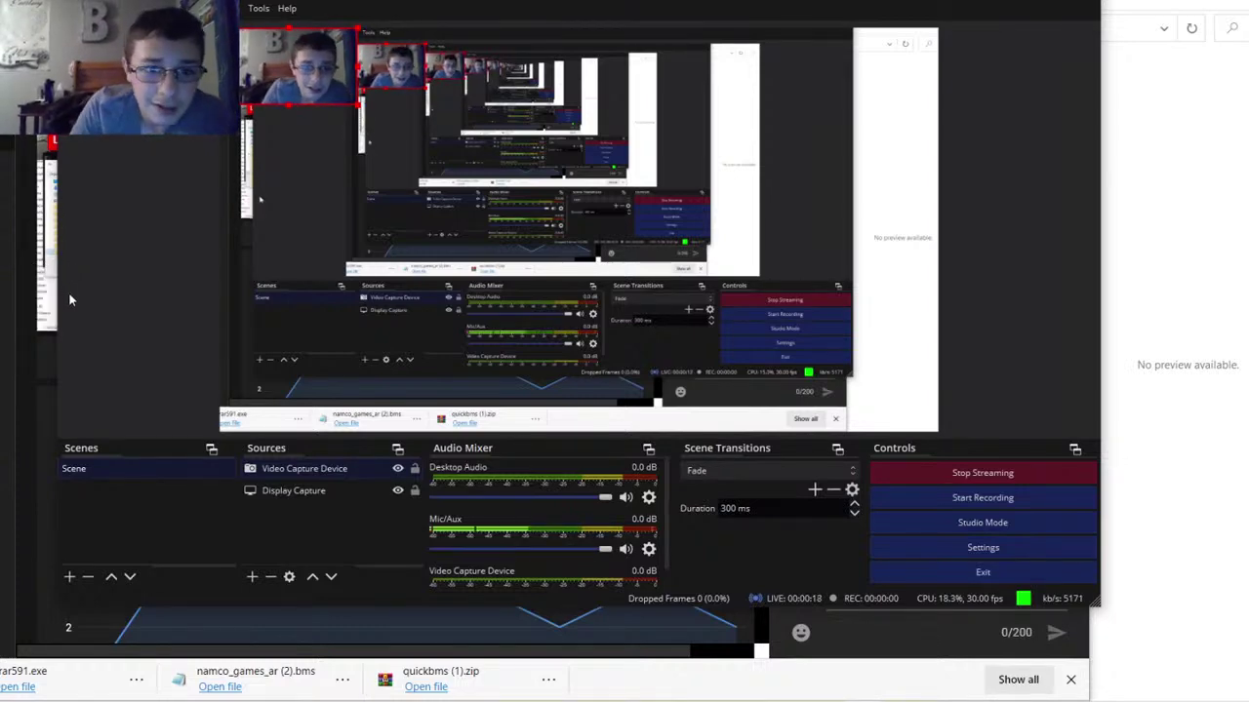
{"action": "left_click", "coordinate": [45, 376]}
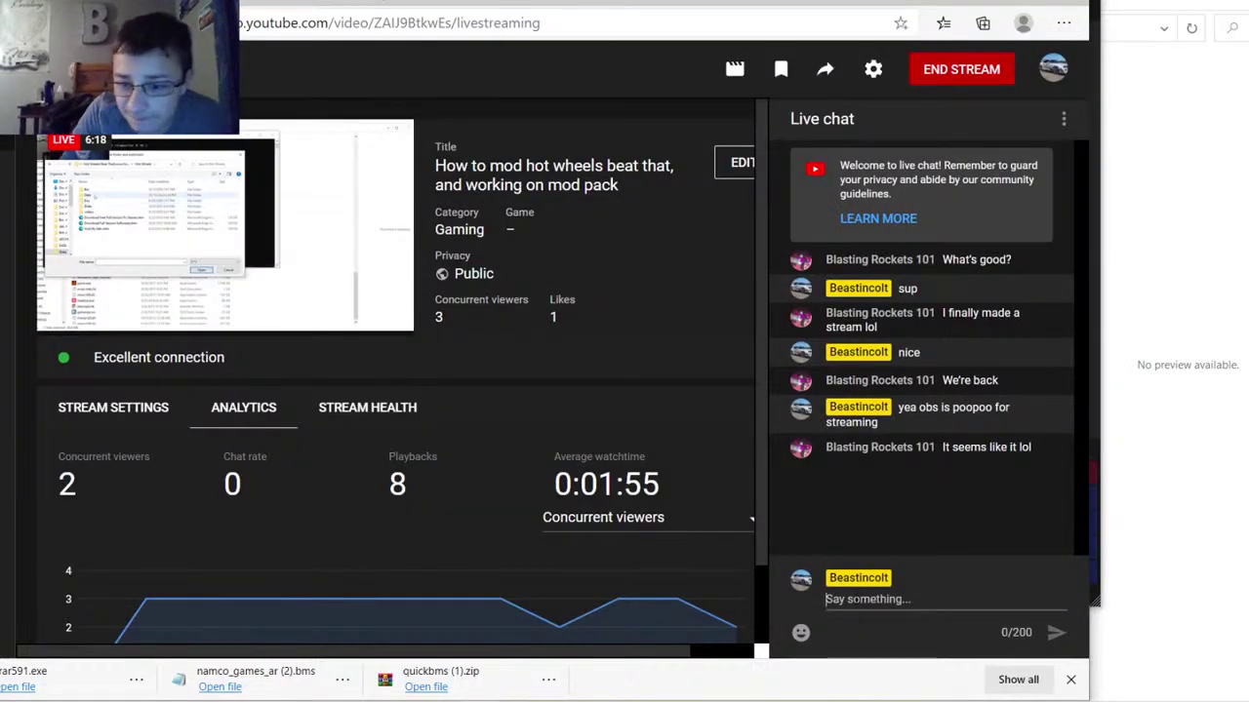
{"action": "left_click", "coordinate": [857, 599]}
{"action": "type", "text": "g"}
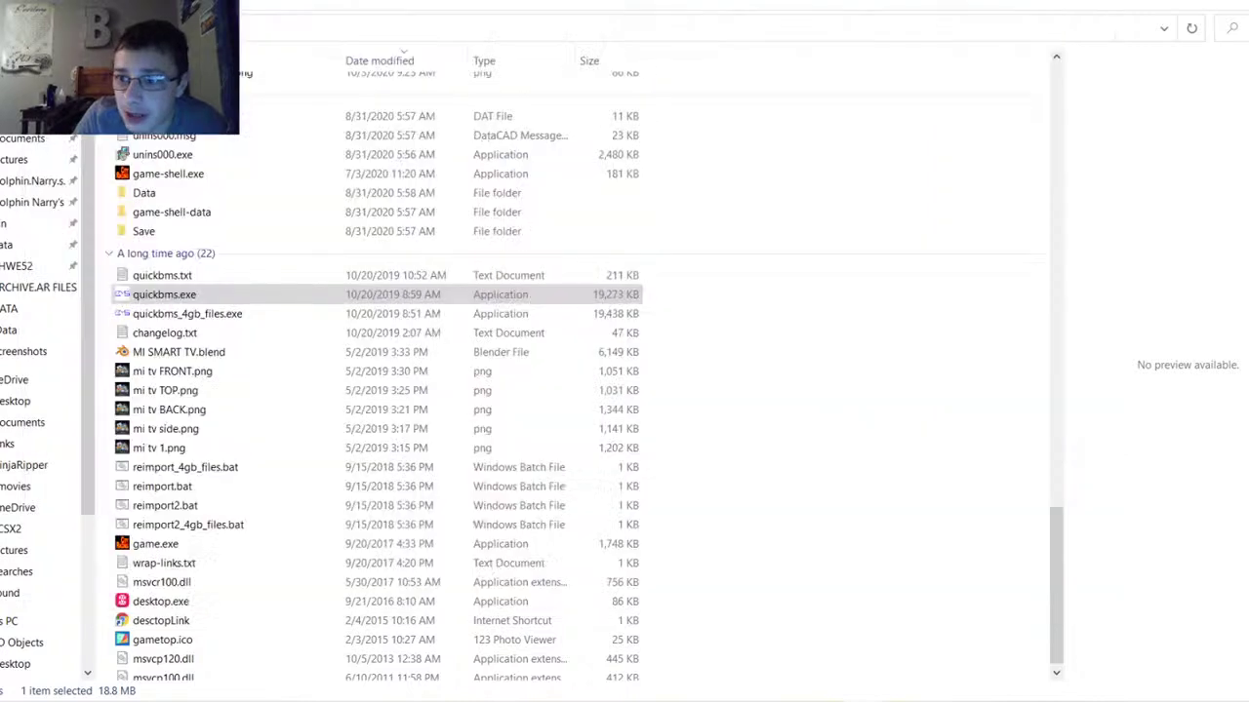
Restore the Downloads window to a smaller size, stop the OBS recording, and return to the stream dashboard
{"action": "left_click_drag", "start_coordinate": [624, 8], "coordinate": [689, 27]}
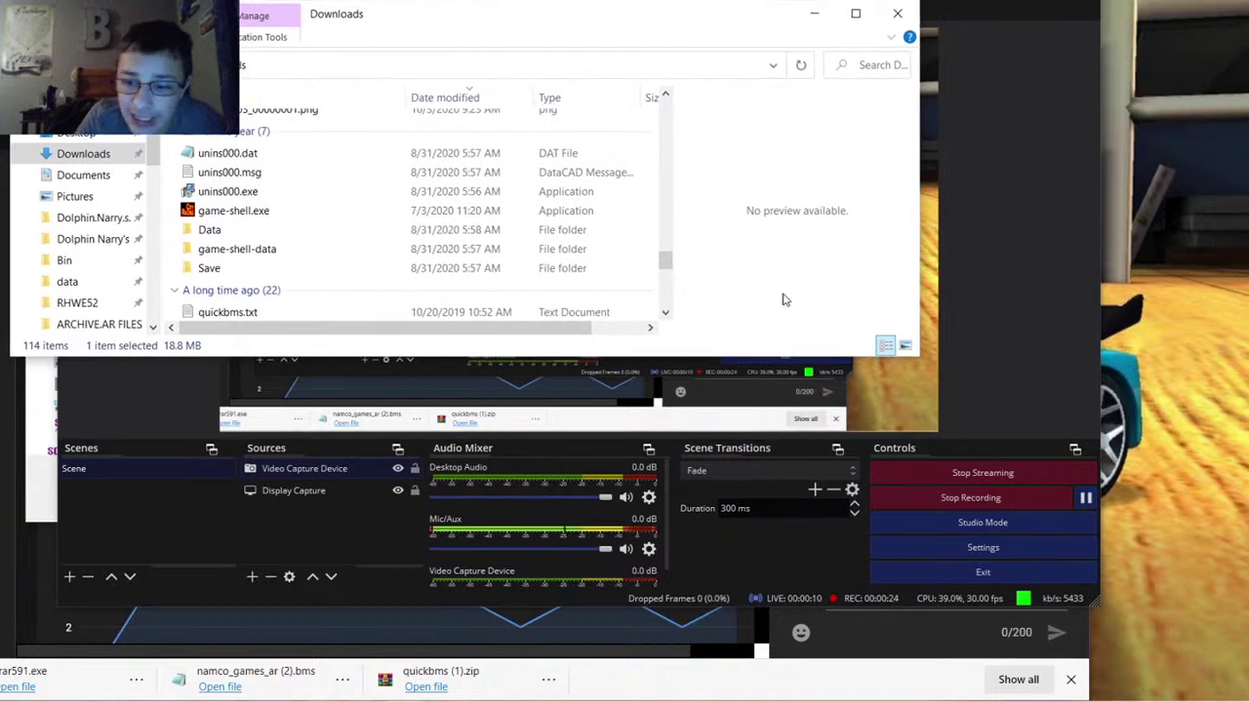
{"action": "left_click", "coordinate": [971, 497]}
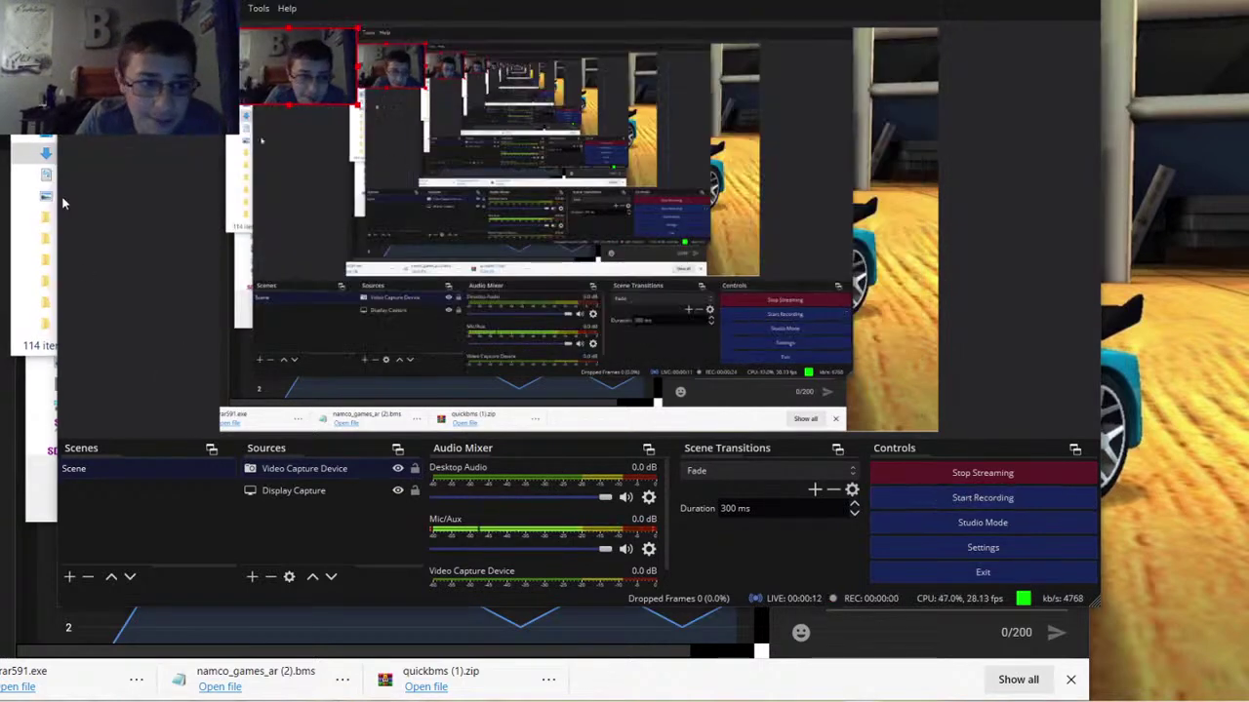
{"action": "left_click", "coordinate": [40, 621]}
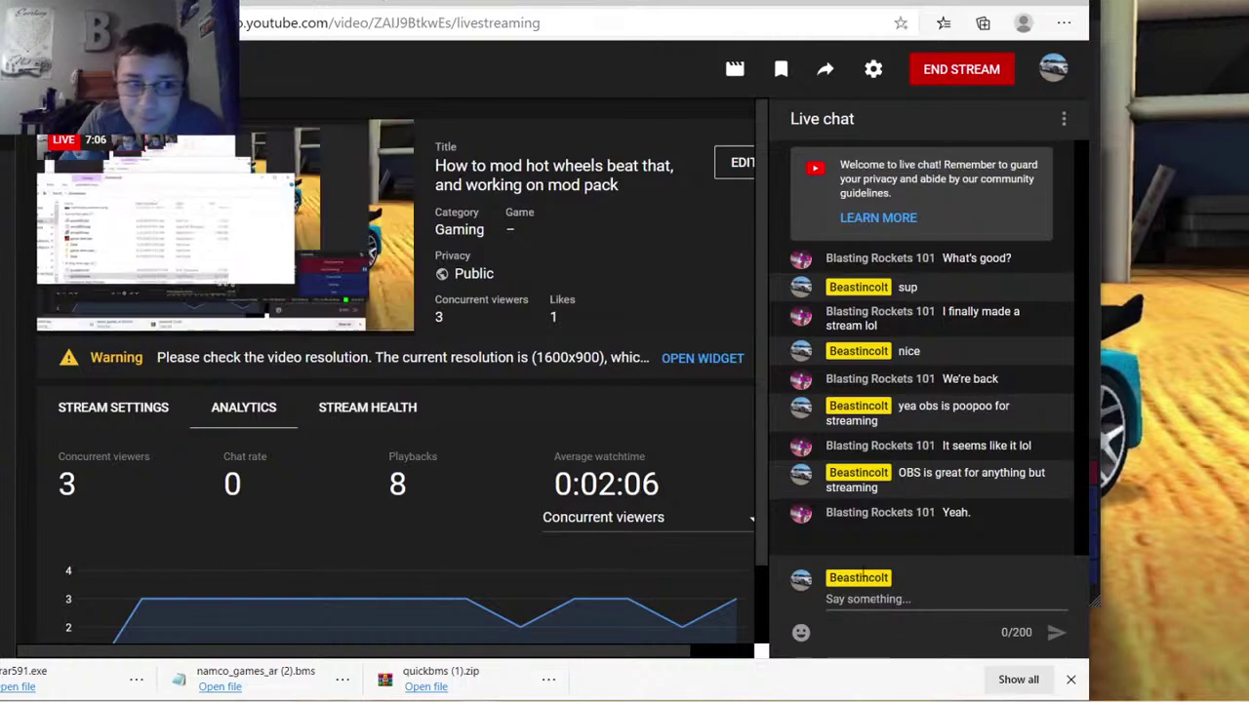
Switch to OBS, stop the new recording while keeping the stream live, and bring the Downloads window forward
{"action": "mouse_move", "coordinate": [1107, 585]}
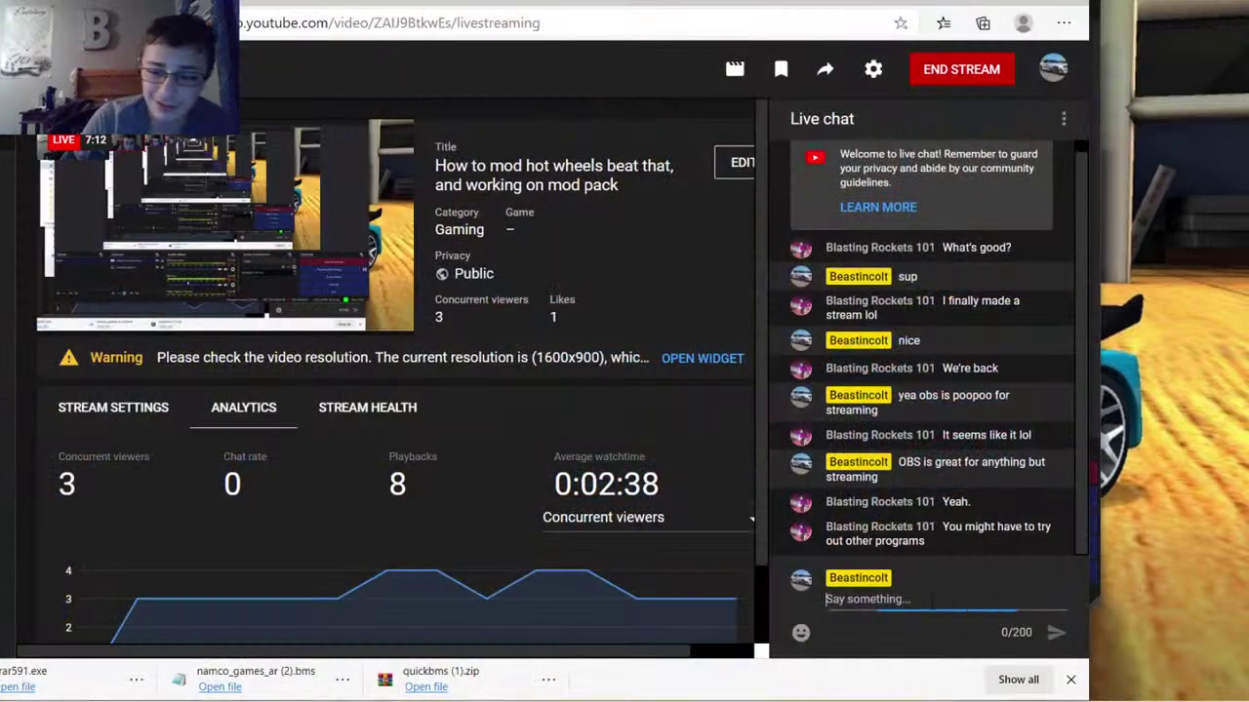
{"action": "key", "text": "alt+Tab"}
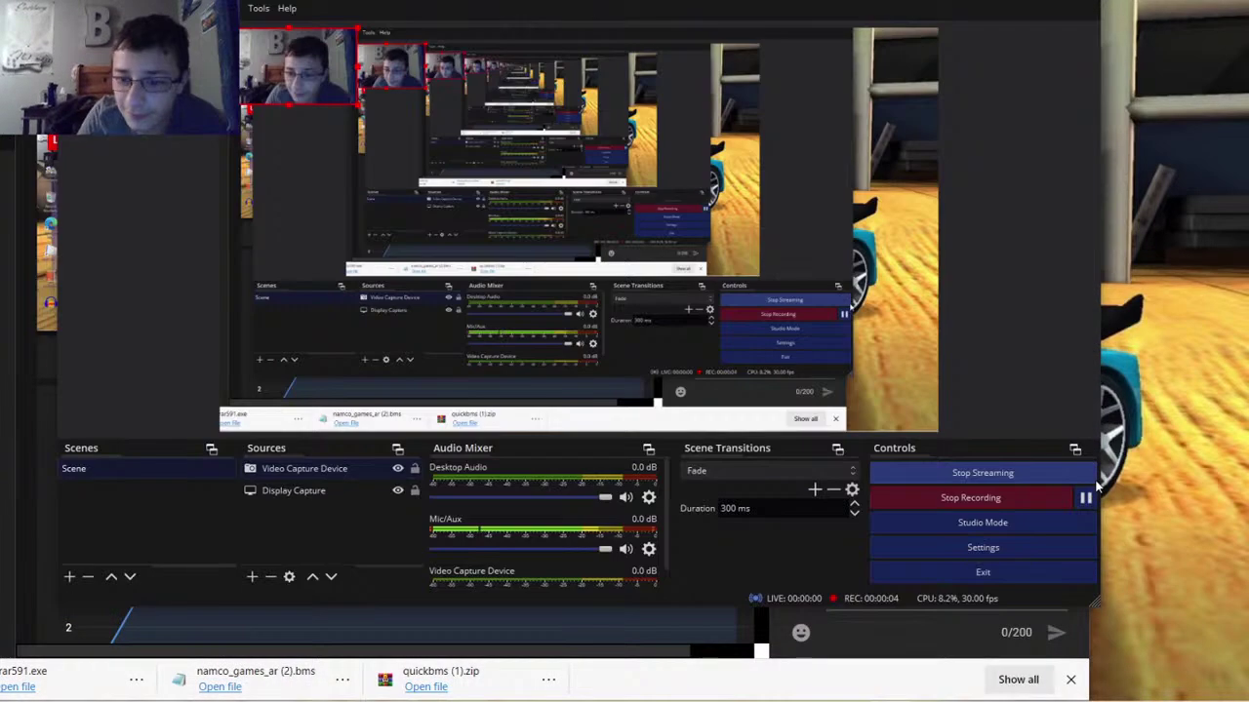
{"action": "left_click", "coordinate": [899, 499]}
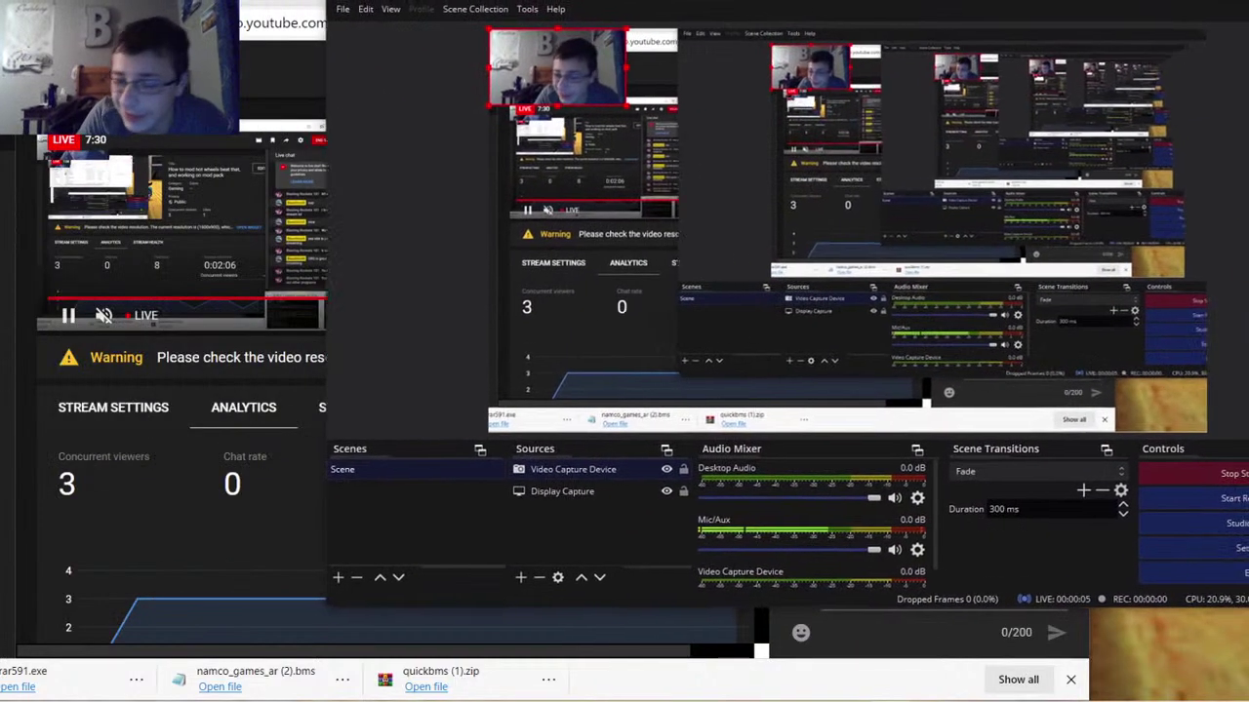
{"action": "left_click", "coordinate": [269, 543]}
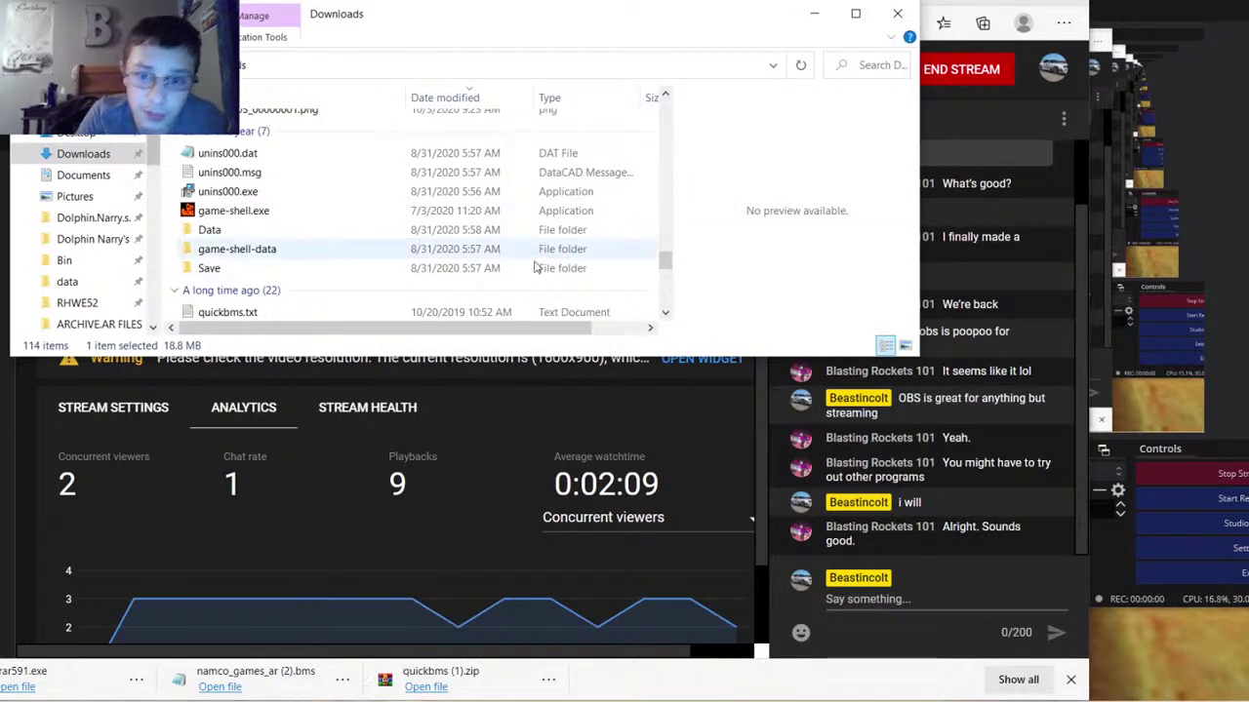
Launch quickbms.exe from the Downloads folder and load namco_games_ar (2).bms as the script
{"action": "scroll", "coordinate": [482, 252], "scroll_direction": "up", "scroll_amount": 20}
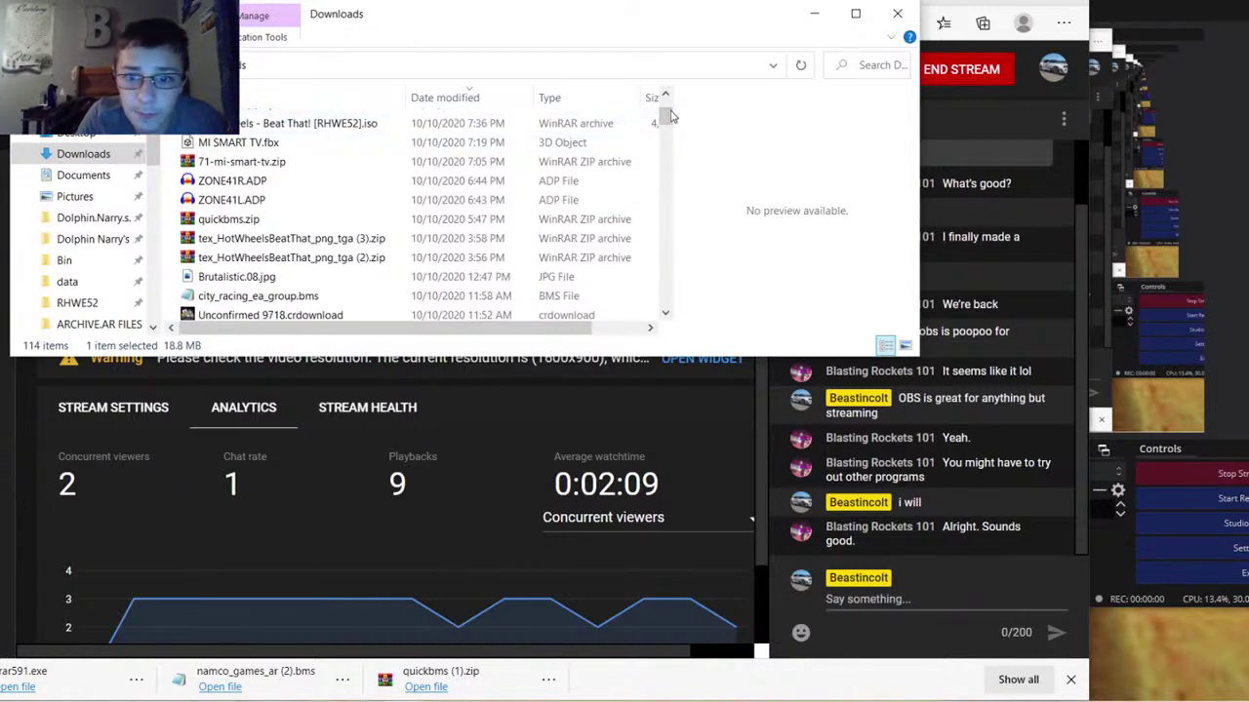
{"action": "left_click_drag", "start_coordinate": [665, 115], "coordinate": [668, 264]}
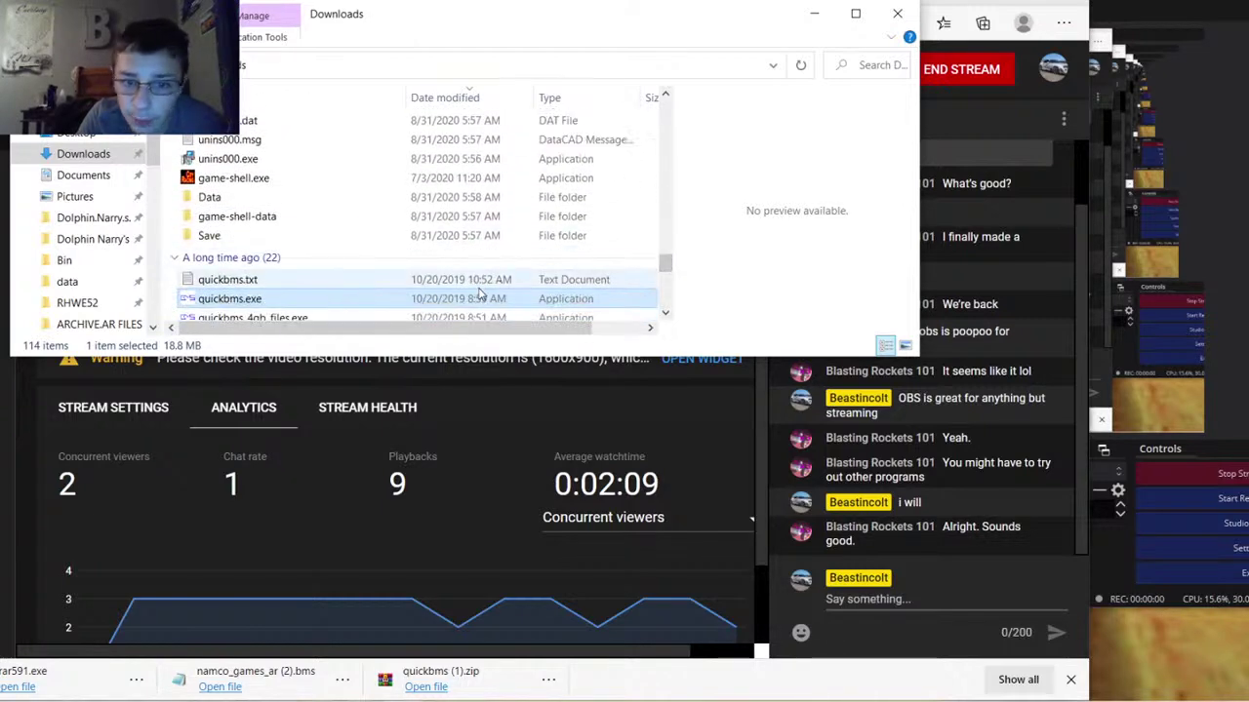
{"action": "double_click", "coordinate": [464, 303]}
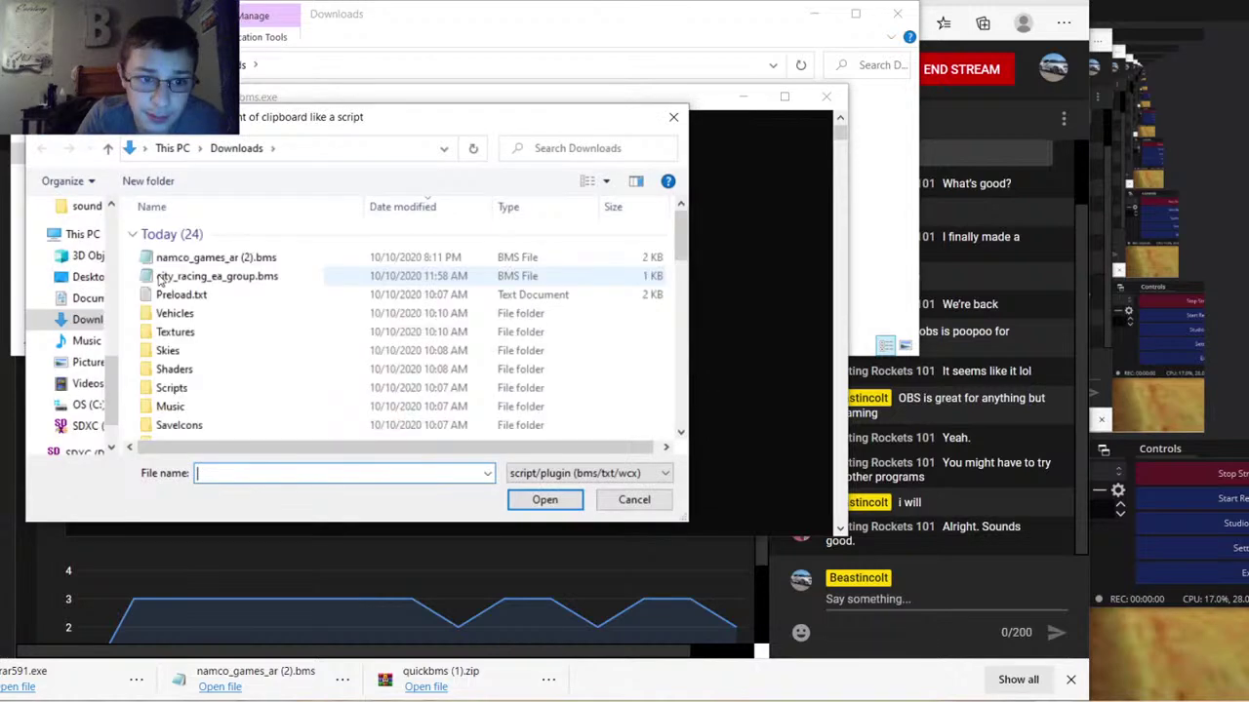
{"action": "left_click", "coordinate": [186, 257]}
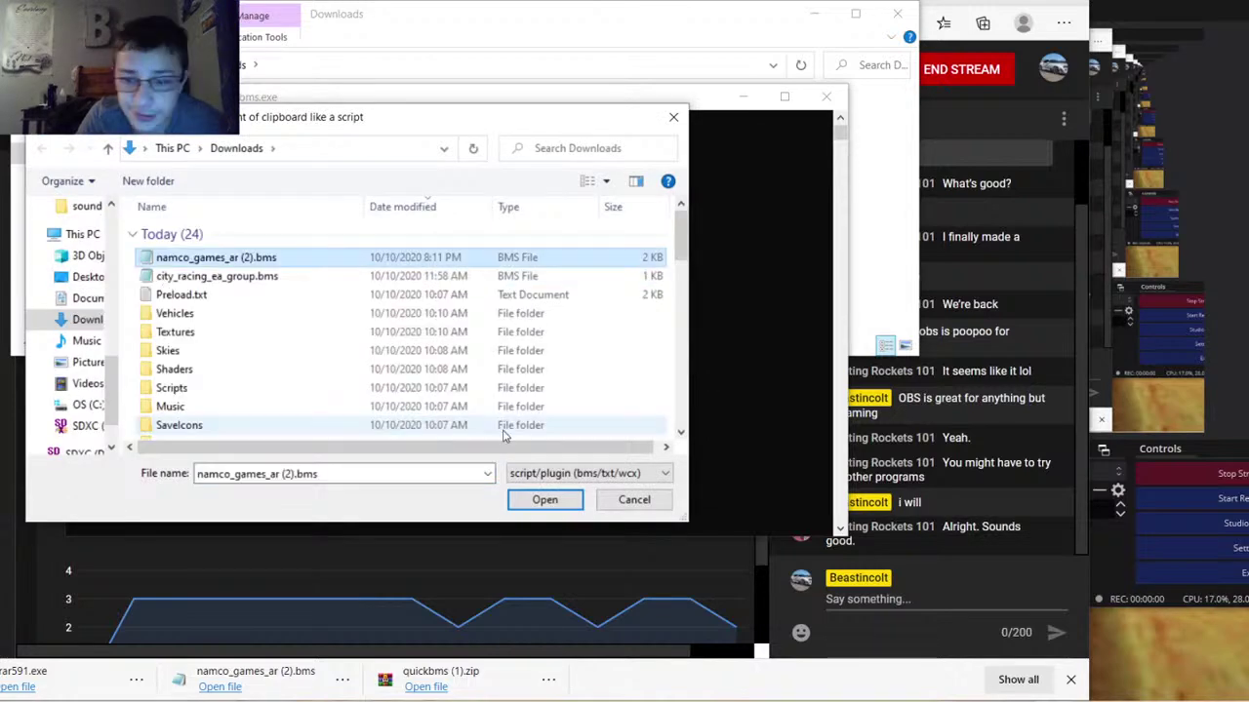
{"action": "left_click", "coordinate": [544, 500]}
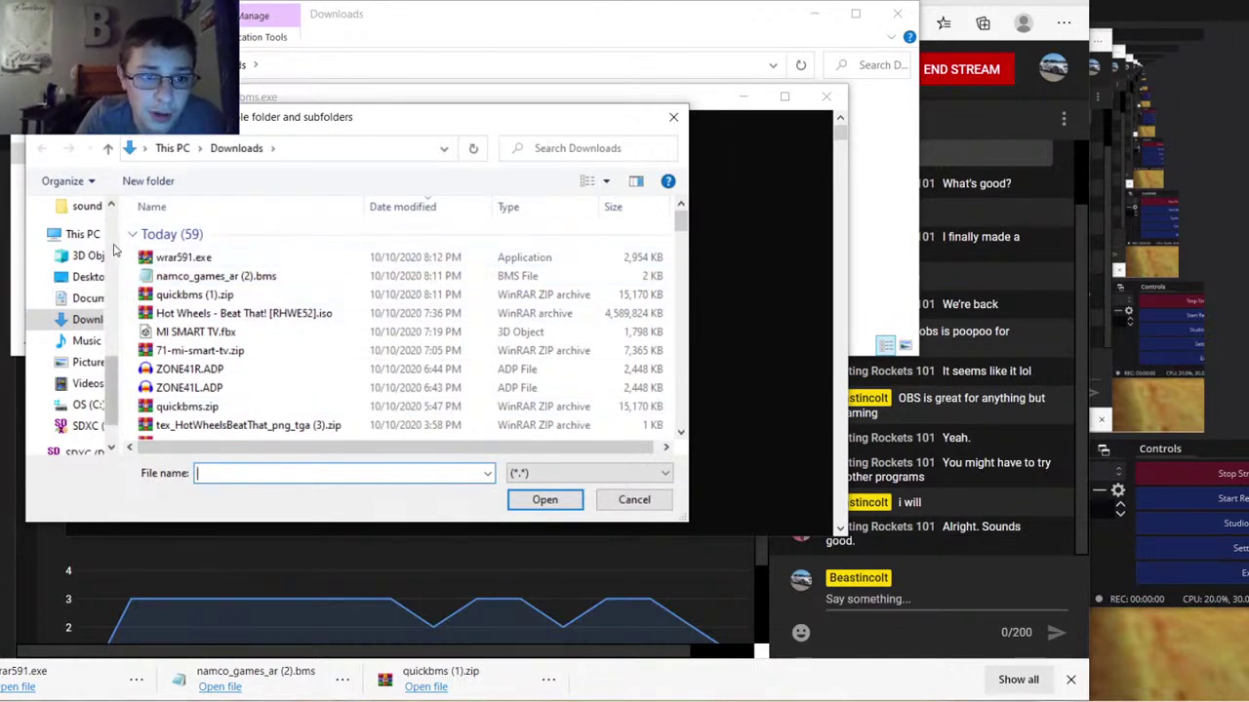
Browse the input file dialog to the Data folder inside the original Hot Wheels game folder
{"action": "scroll", "coordinate": [107, 293], "scroll_direction": "up", "scroll_amount": 5}
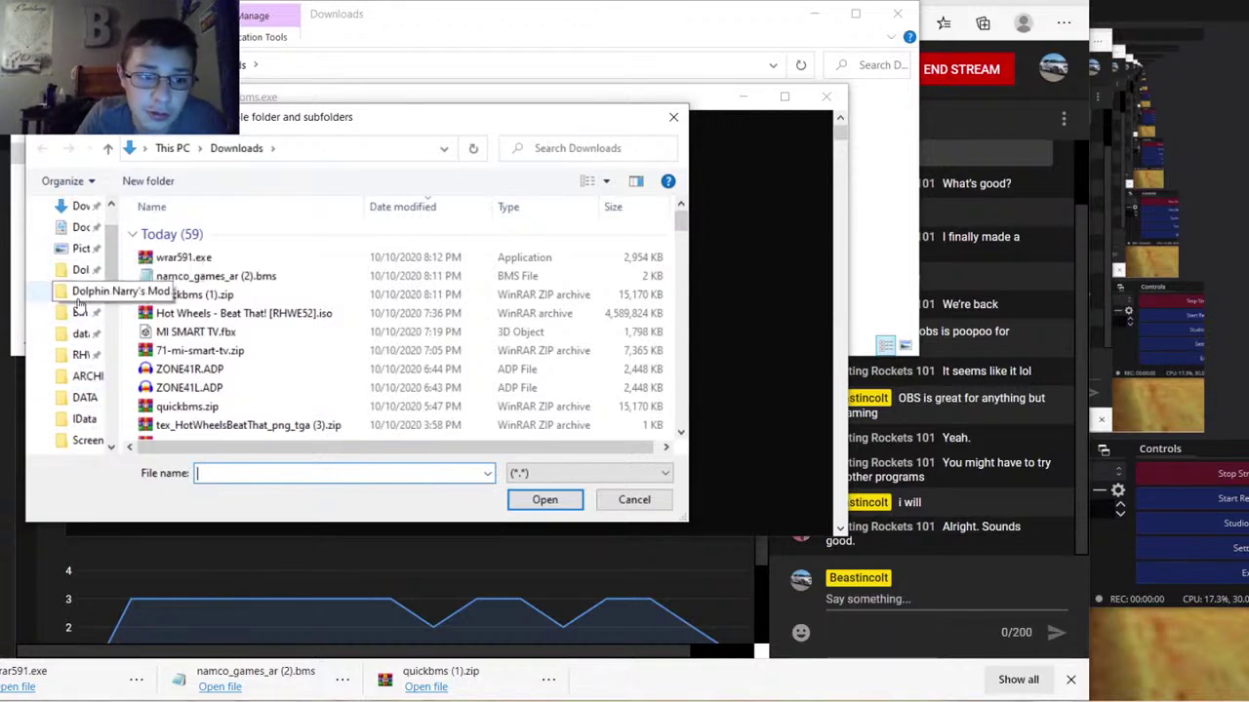
{"action": "left_click", "coordinate": [84, 418]}
{"action": "left_click", "coordinate": [223, 148]}
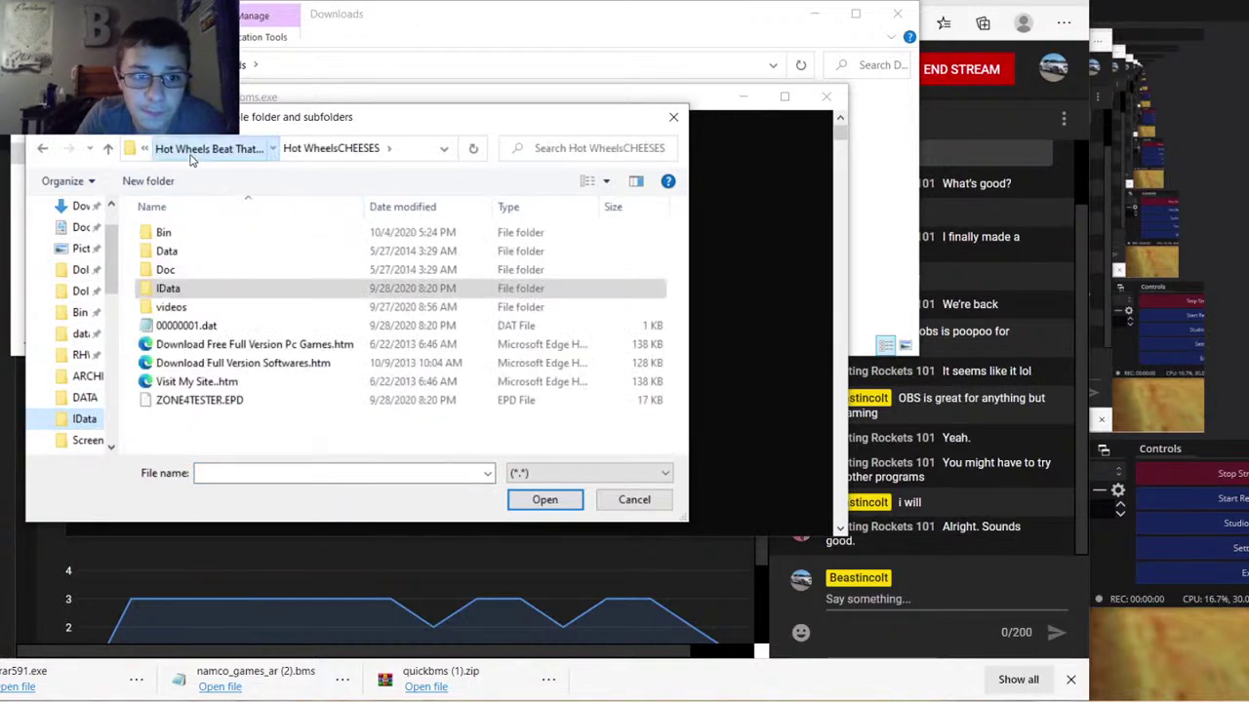
{"action": "left_click", "coordinate": [222, 148]}
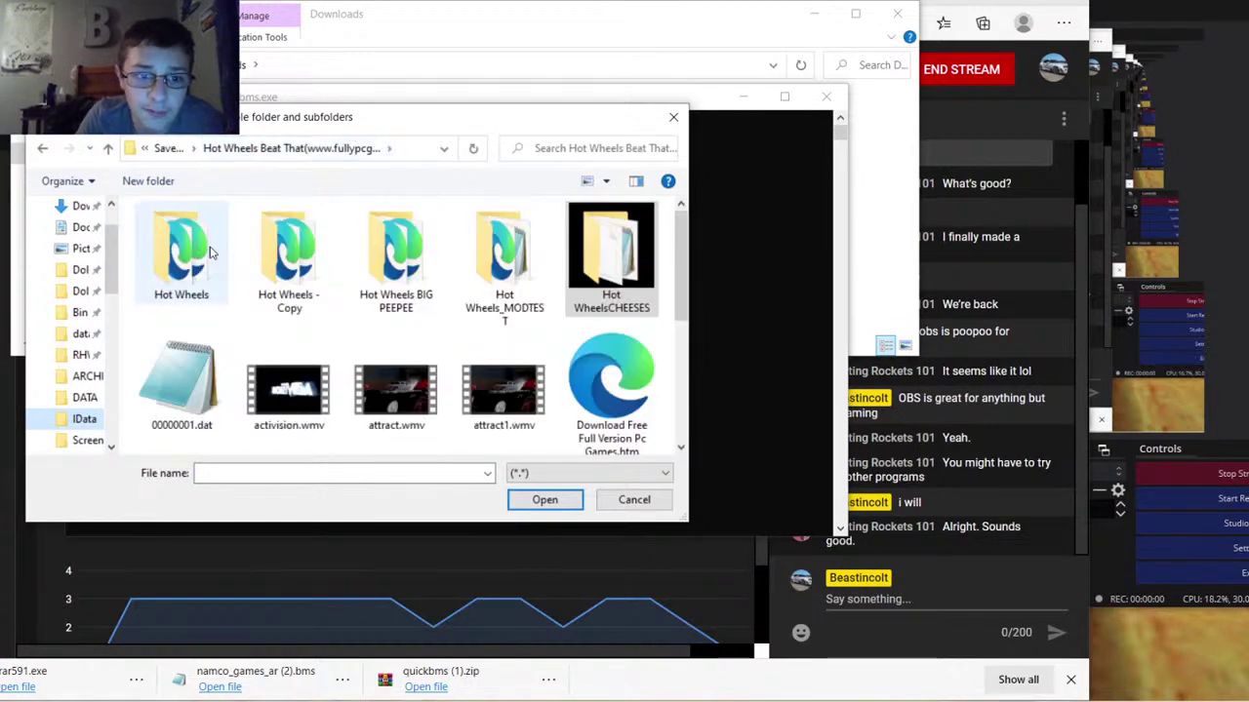
{"action": "double_click", "coordinate": [168, 229]}
{"action": "double_click", "coordinate": [178, 258]}
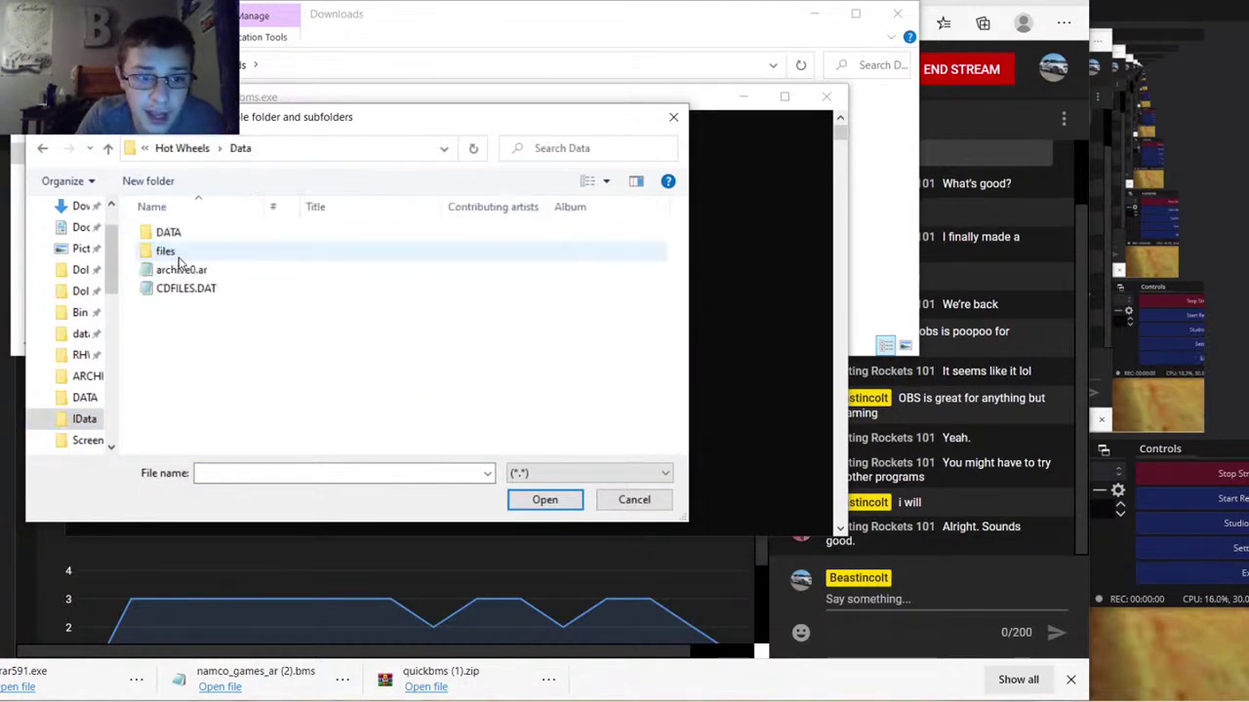
Delete the existing files folder and open archive0.ar and CDFILES.DAT together as the input archives
{"action": "left_click_drag", "start_coordinate": [204, 363], "coordinate": [154, 279]}
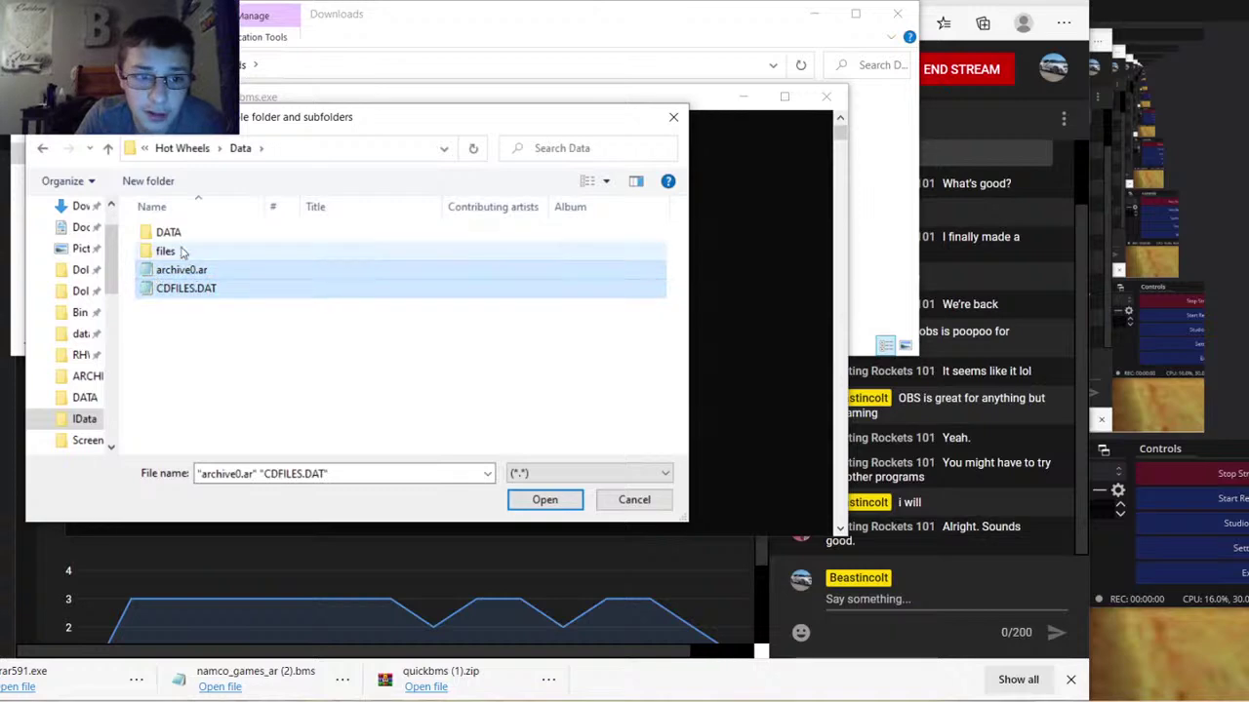
{"action": "double_click", "coordinate": [181, 252]}
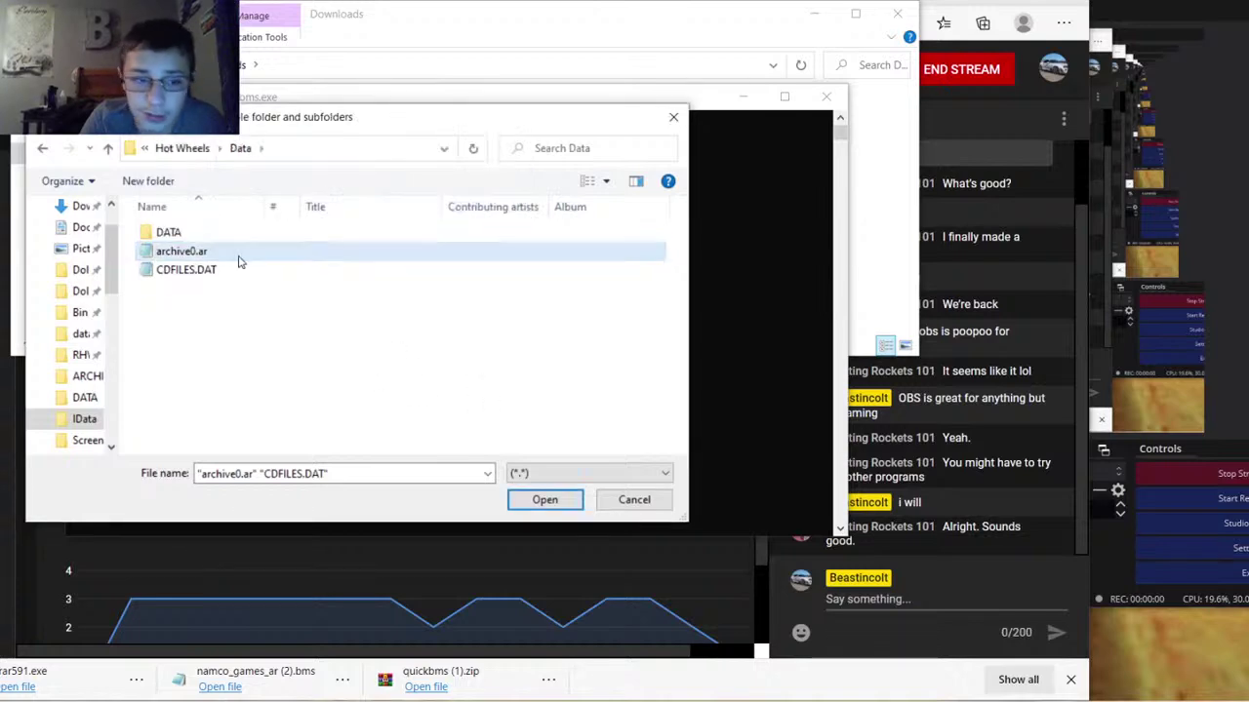
{"action": "left_click_drag", "start_coordinate": [231, 352], "coordinate": [178, 253]}
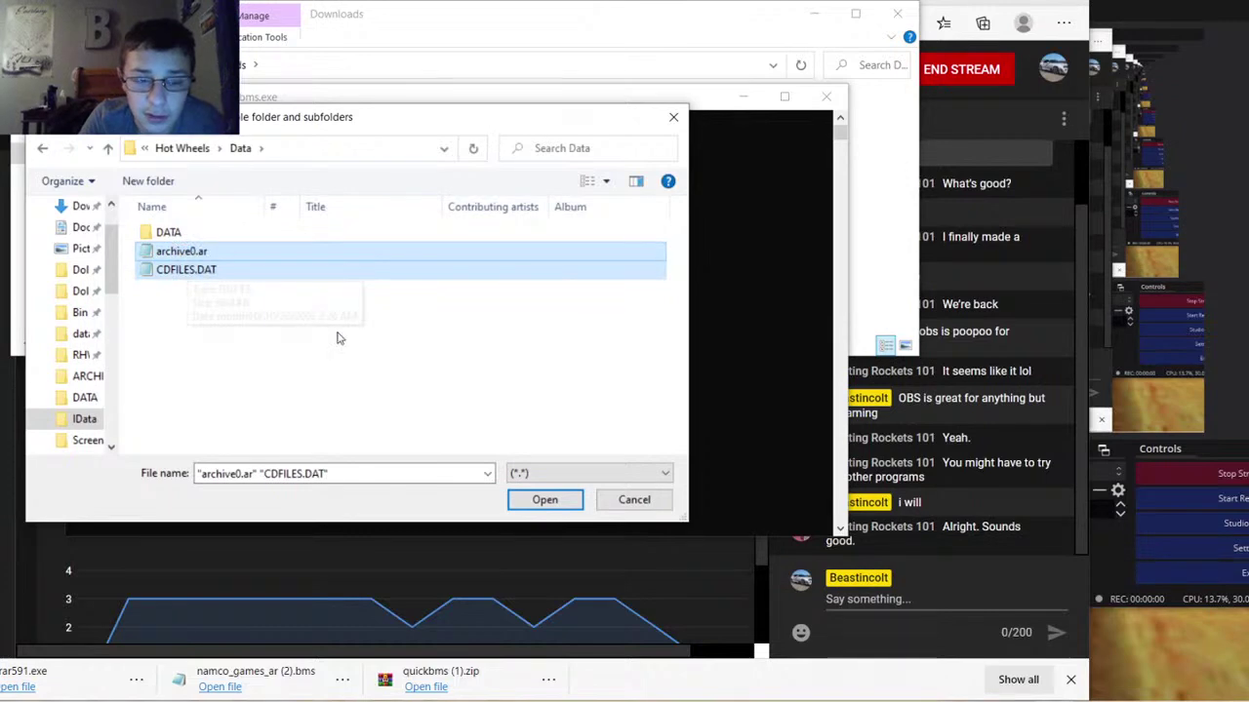
{"action": "left_click", "coordinate": [544, 501]}
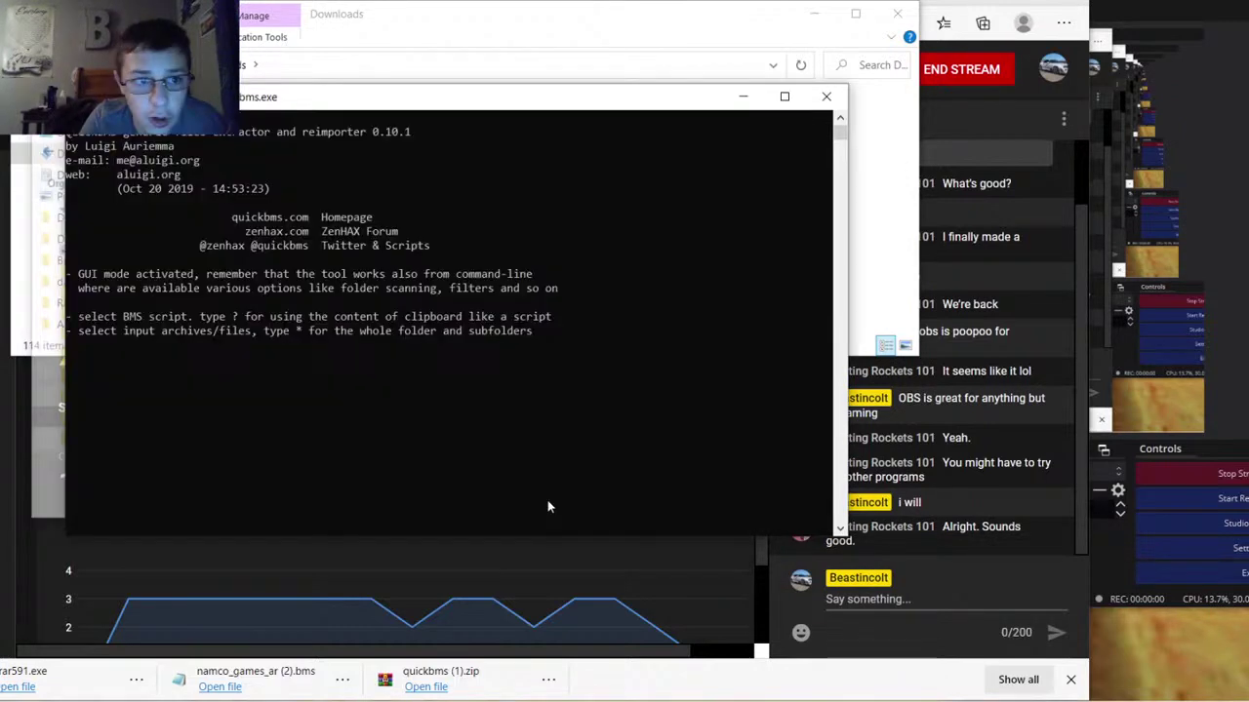
Create a new folder named files in the Hot Wheels Data folder for the output
{"action": "right_click", "coordinate": [373, 335]}
{"action": "mouse_move", "coordinate": [466, 522]}
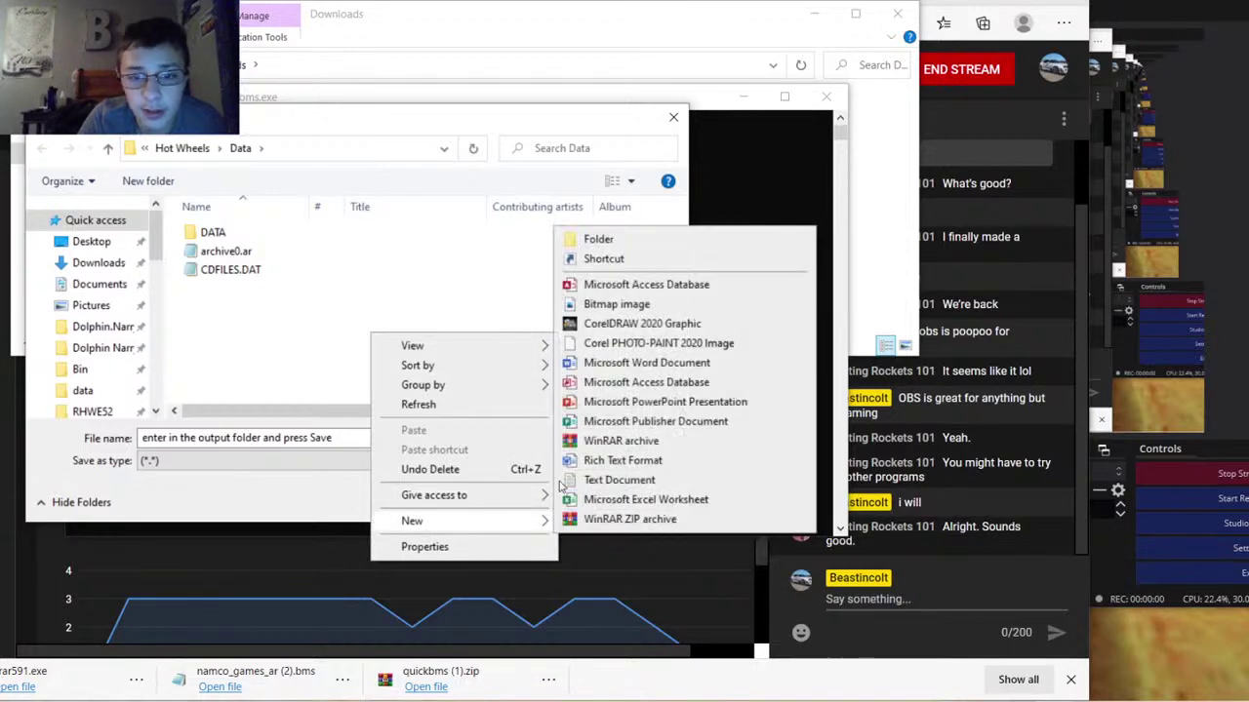
{"action": "left_click", "coordinate": [651, 250]}
{"action": "type", "text": "f"}
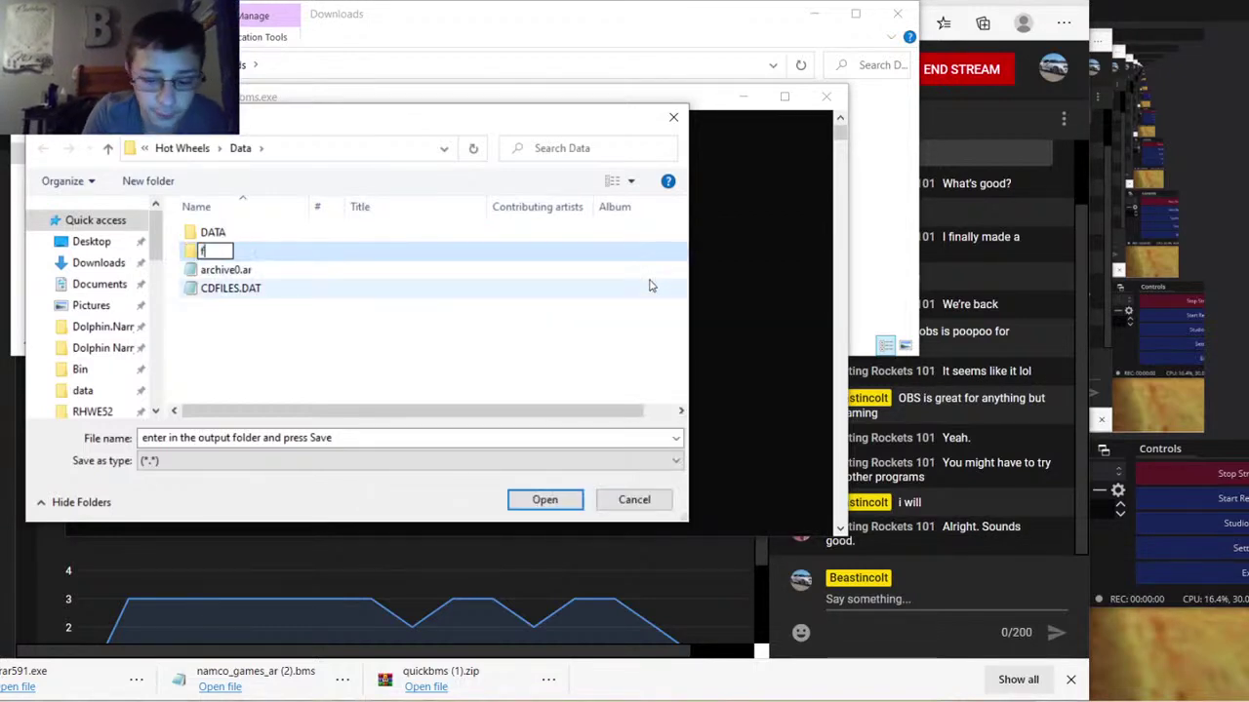
{"action": "type", "text": "iles"}
Set the files folder as the output location, start the extraction, and bring the QuickBMS console forward
{"action": "left_click", "coordinate": [509, 603]}
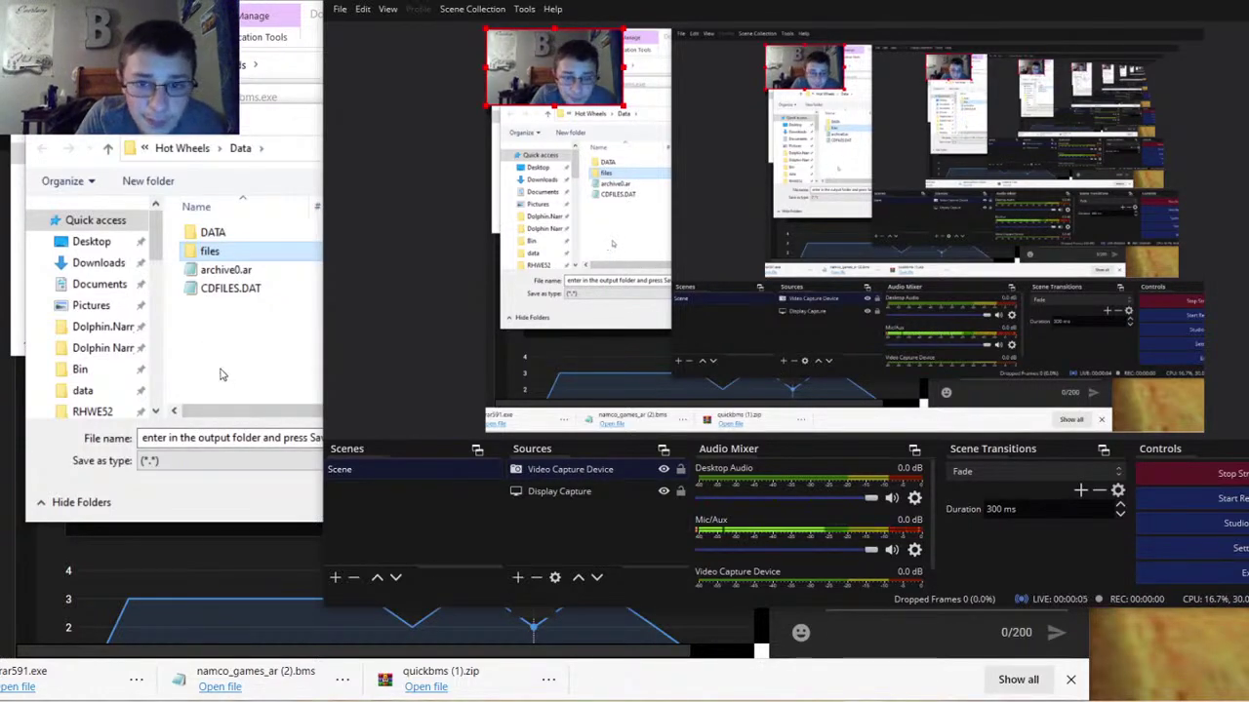
{"action": "left_click", "coordinate": [229, 255]}
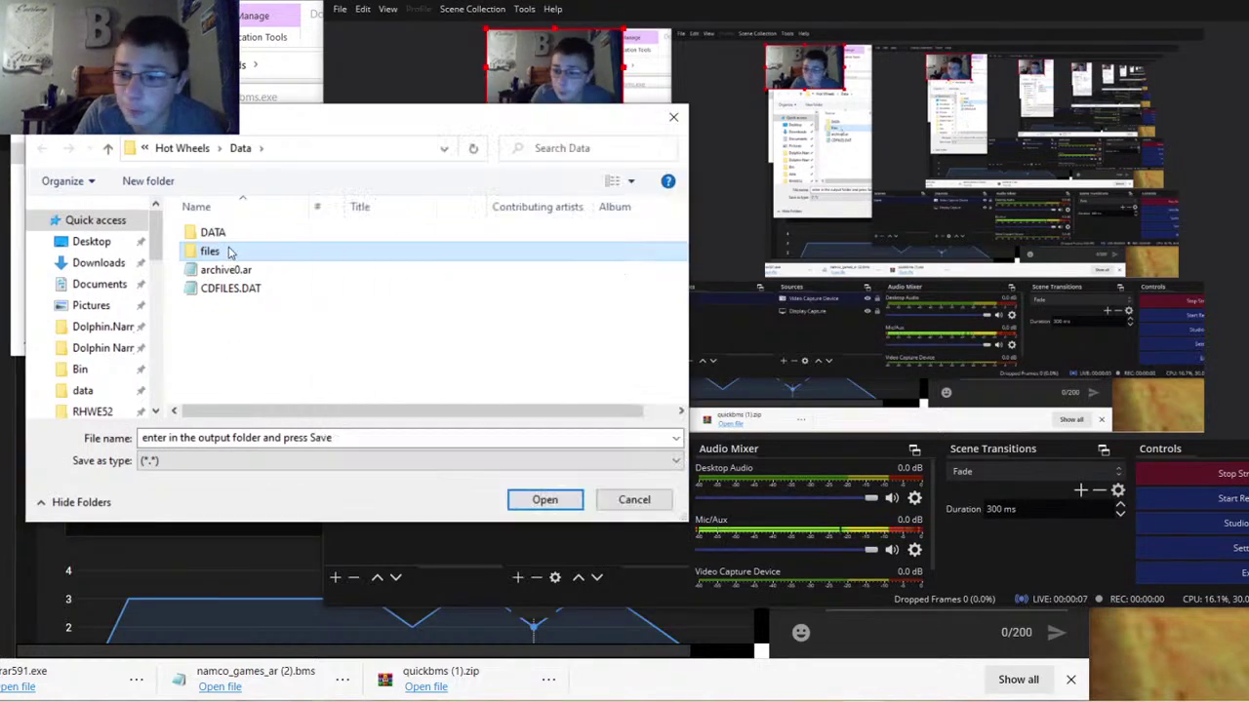
{"action": "double_click", "coordinate": [405, 259]}
{"action": "left_click", "coordinate": [546, 499]}
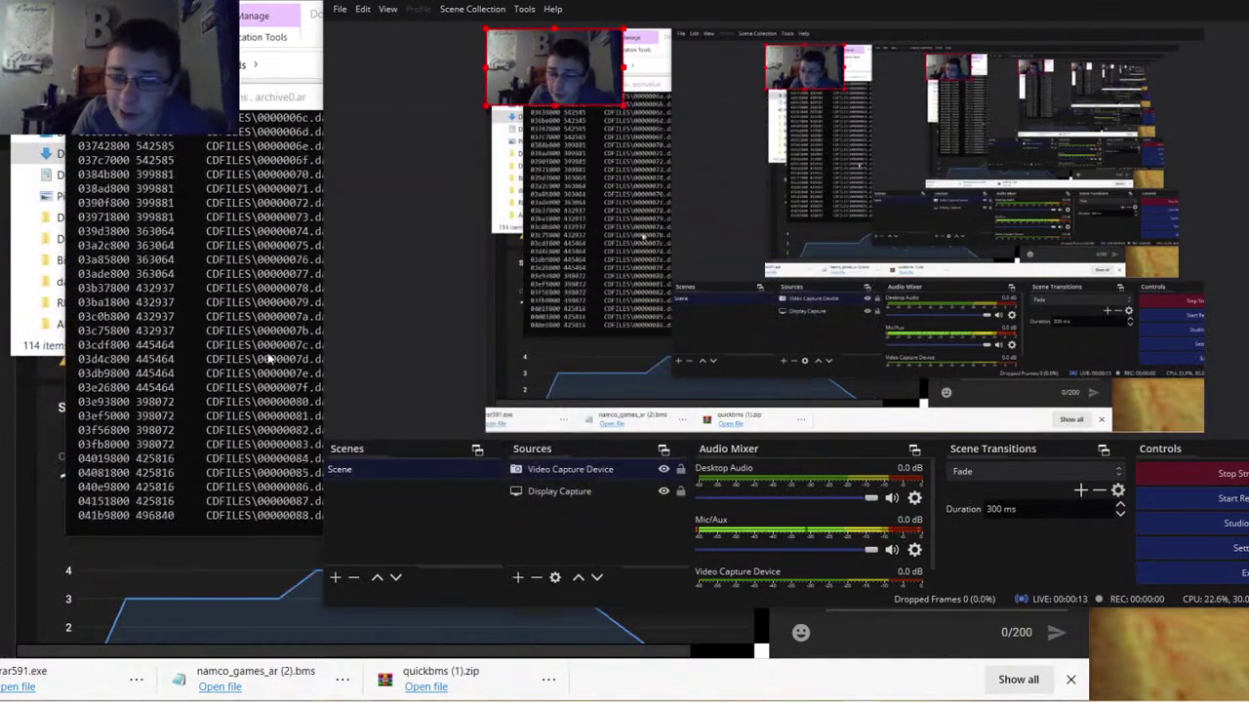
{"action": "left_click", "coordinate": [317, 359]}
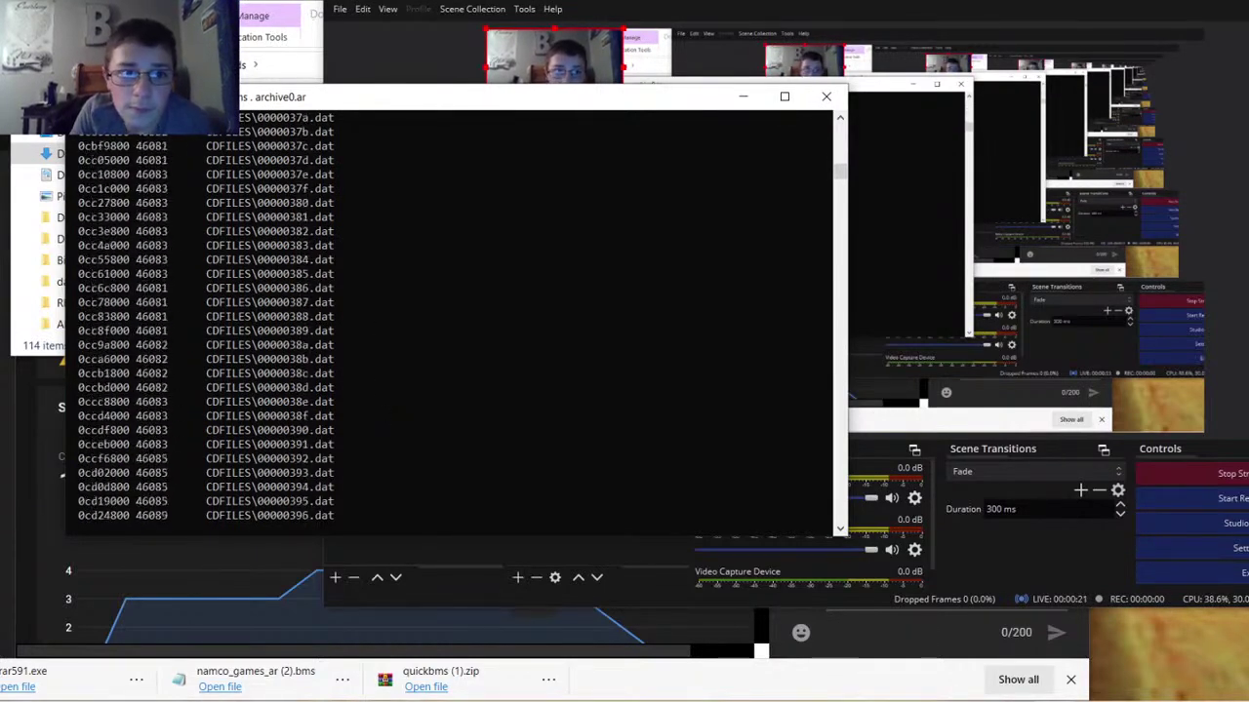
Switch to the browser and return from the QuickBMS script page to the YouTube live dashboard
{"action": "key", "text": "alt+Tab"}
{"action": "left_click", "coordinate": [440, 12]}
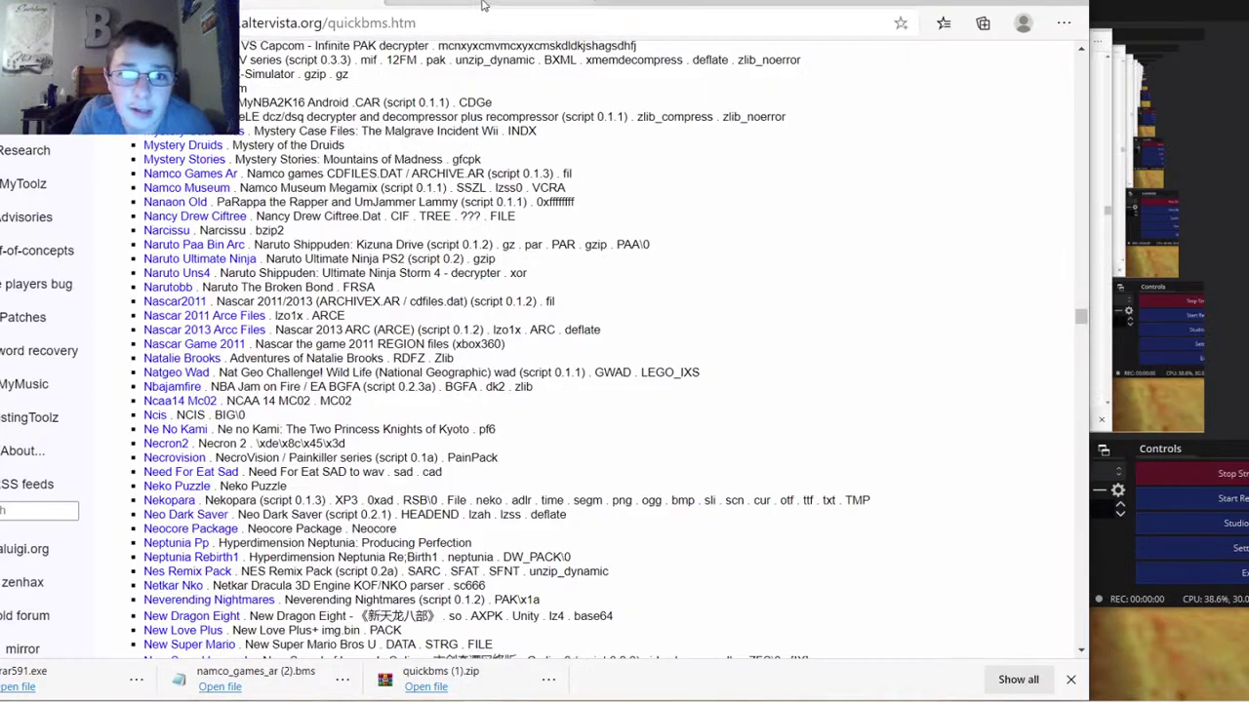
{"action": "left_click", "coordinate": [357, 5]}
{"action": "left_click", "coordinate": [585, 2]}
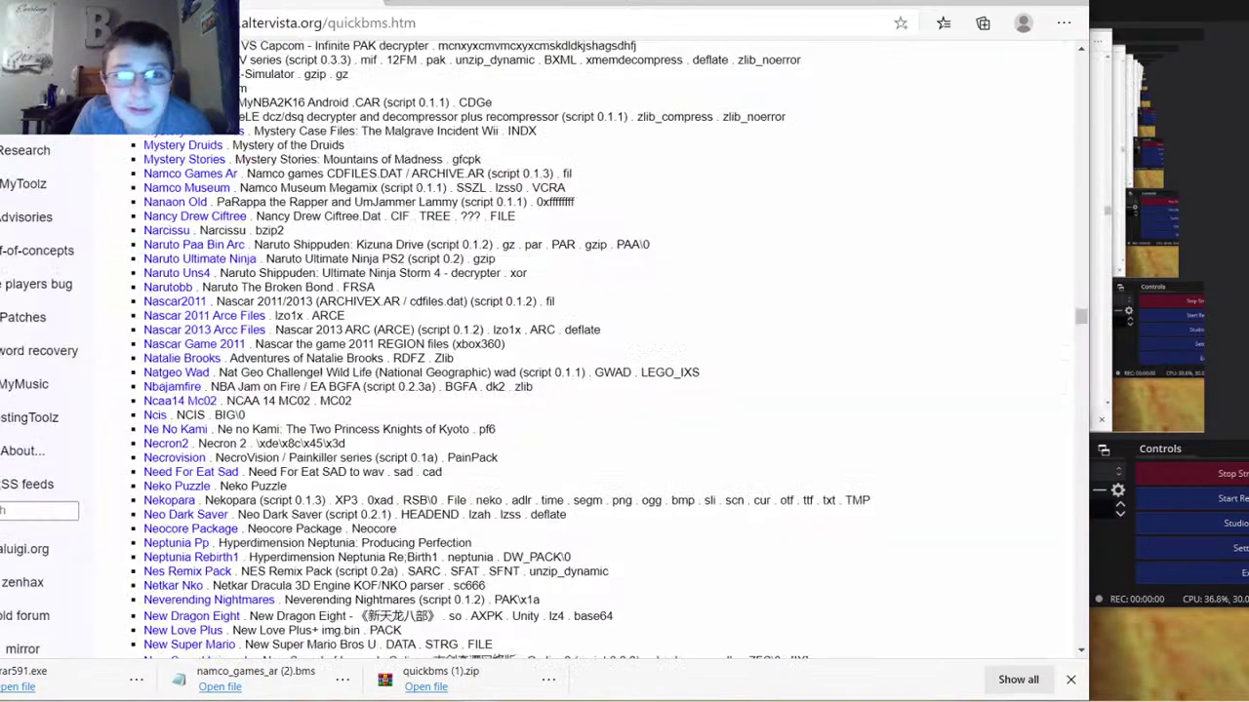
{"action": "left_click", "coordinate": [374, 2]}
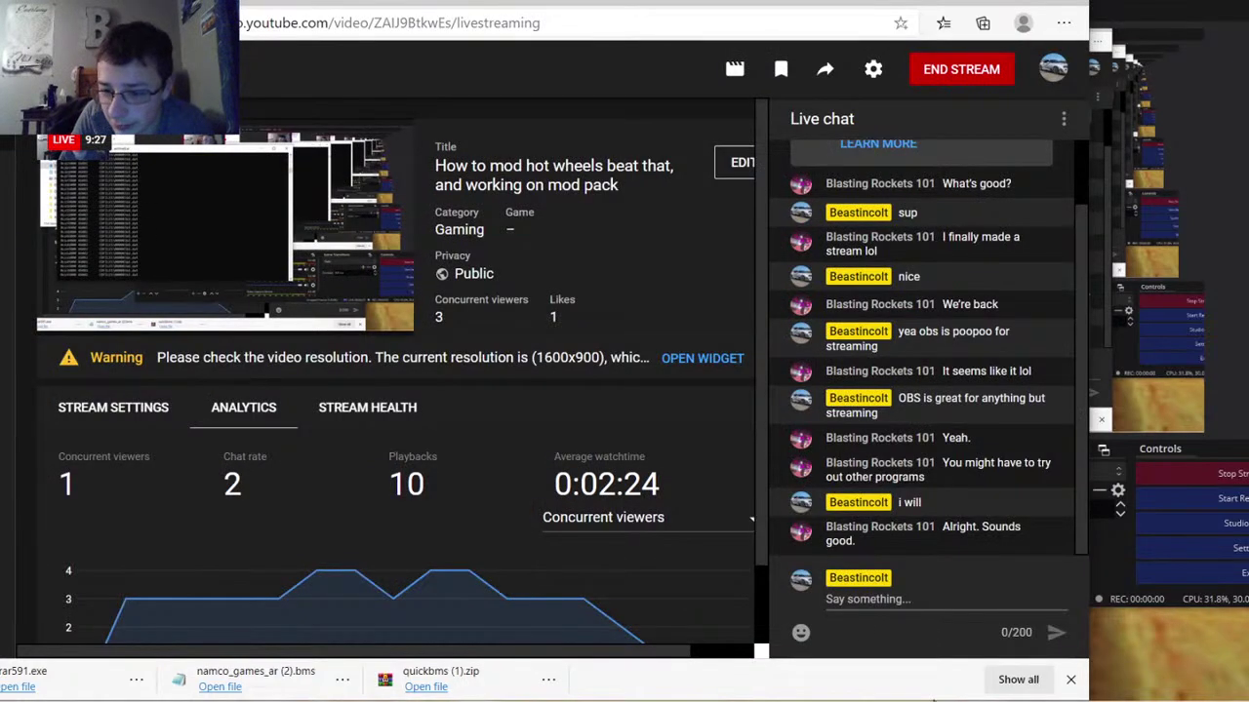
Return to the QuickBMS console and answer a to overwrite all existing files without asking
{"action": "key", "text": "alt+Tab"}
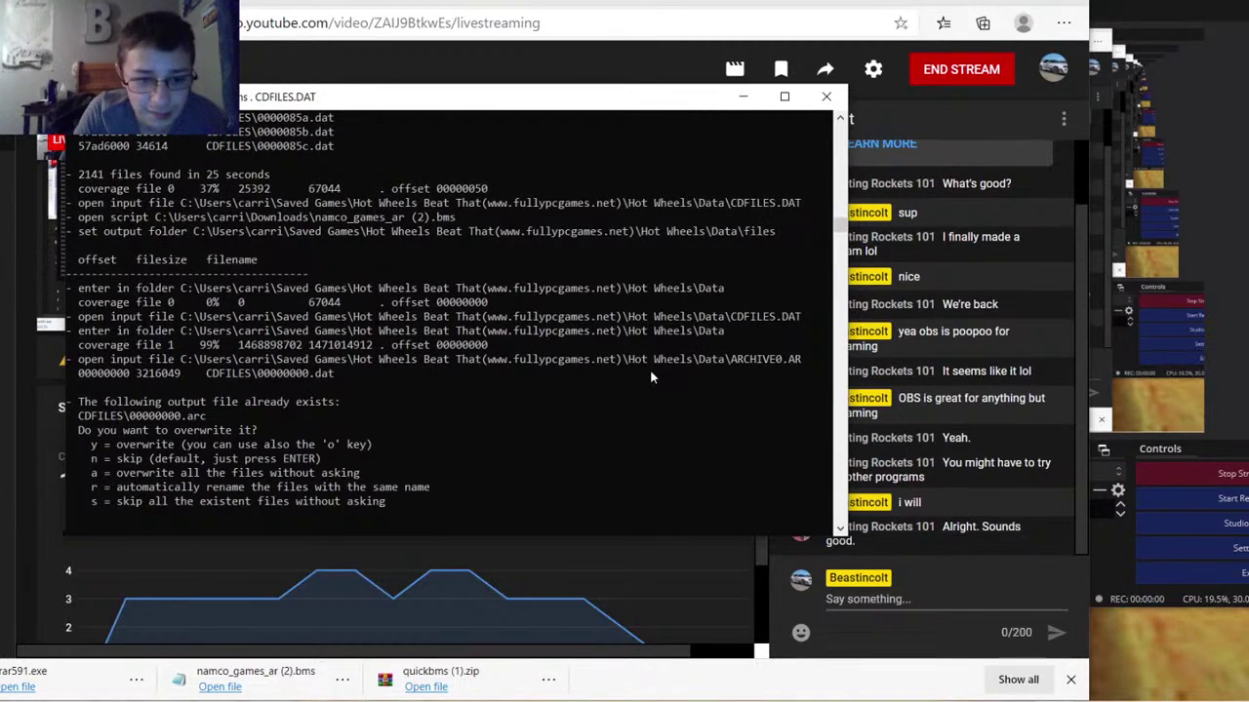
{"action": "type", "text": "a"}
{"action": "key", "text": "Return"}
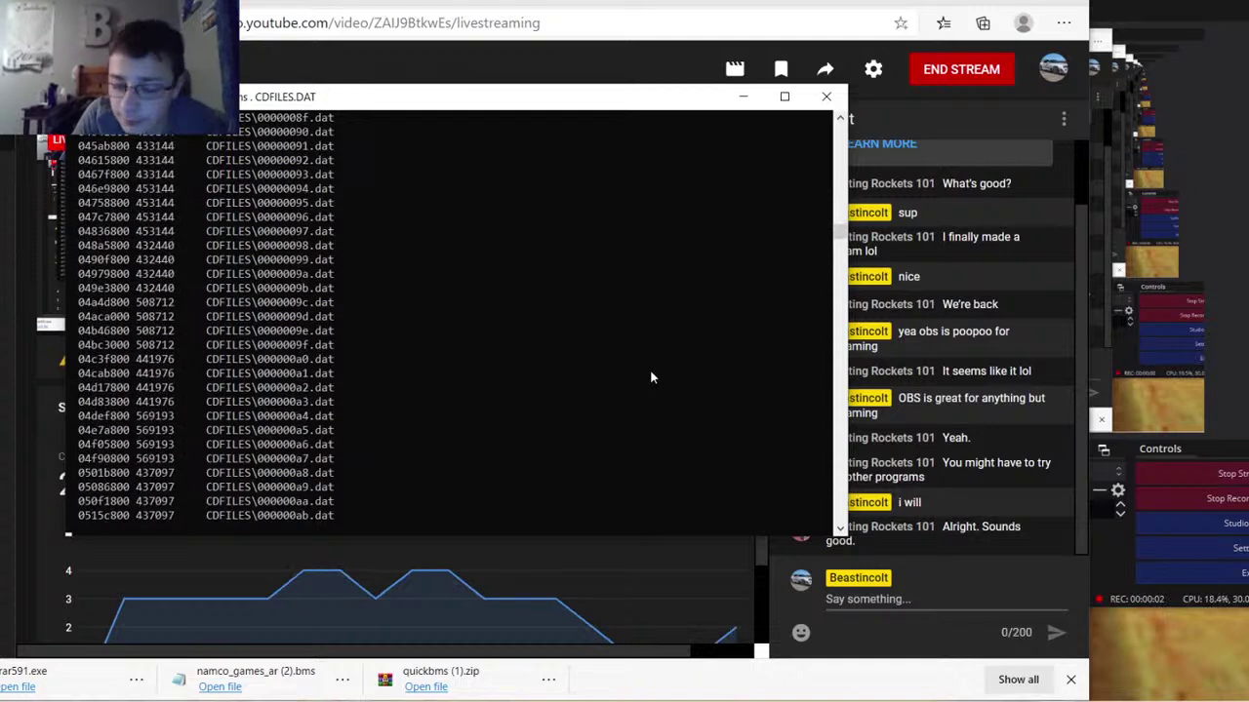
Switch to OBS and stop the recording, then check the extraction progress and the YouTube stream dashboard
{"action": "key", "text": "alt+Tab"}
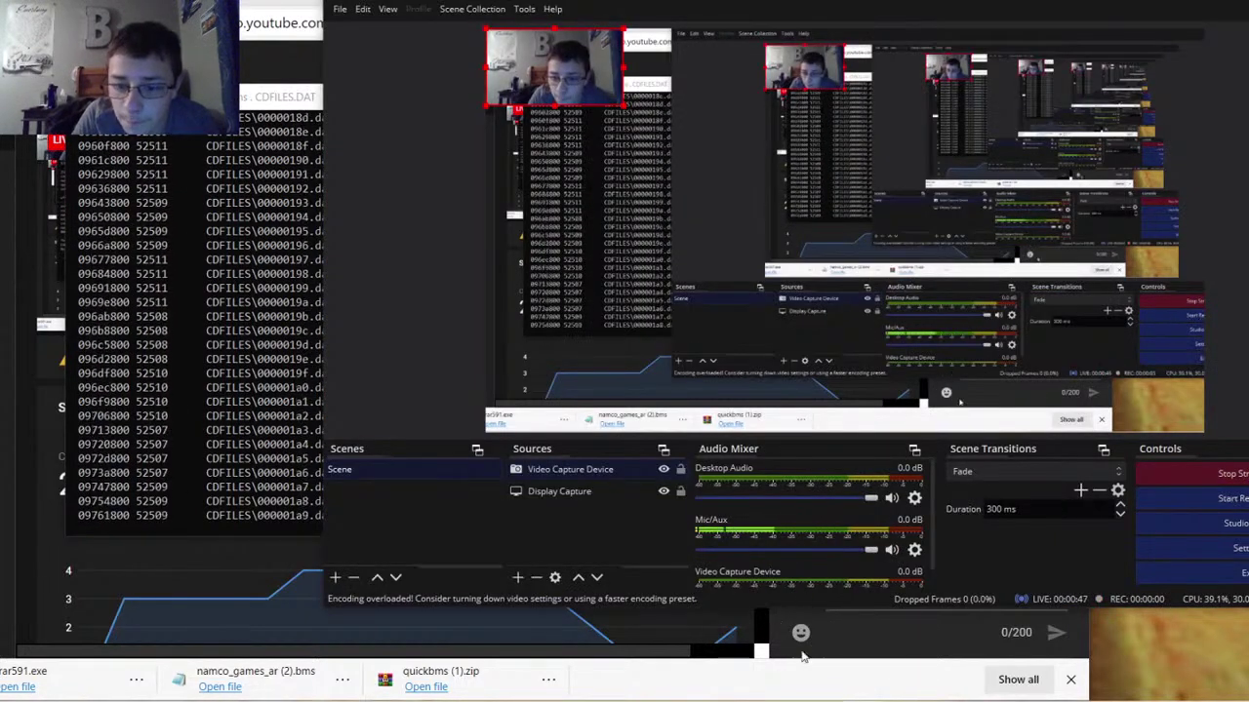
{"action": "left_click", "coordinate": [682, 622]}
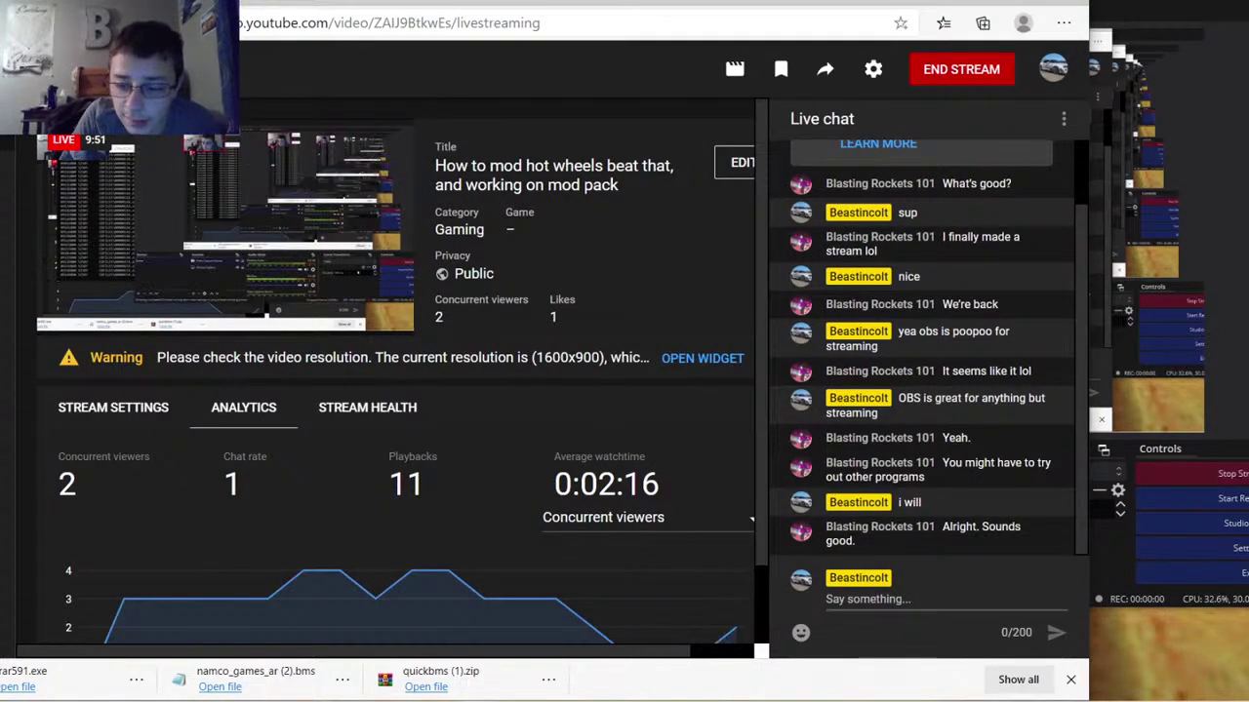
{"action": "key", "text": "alt+Tab"}
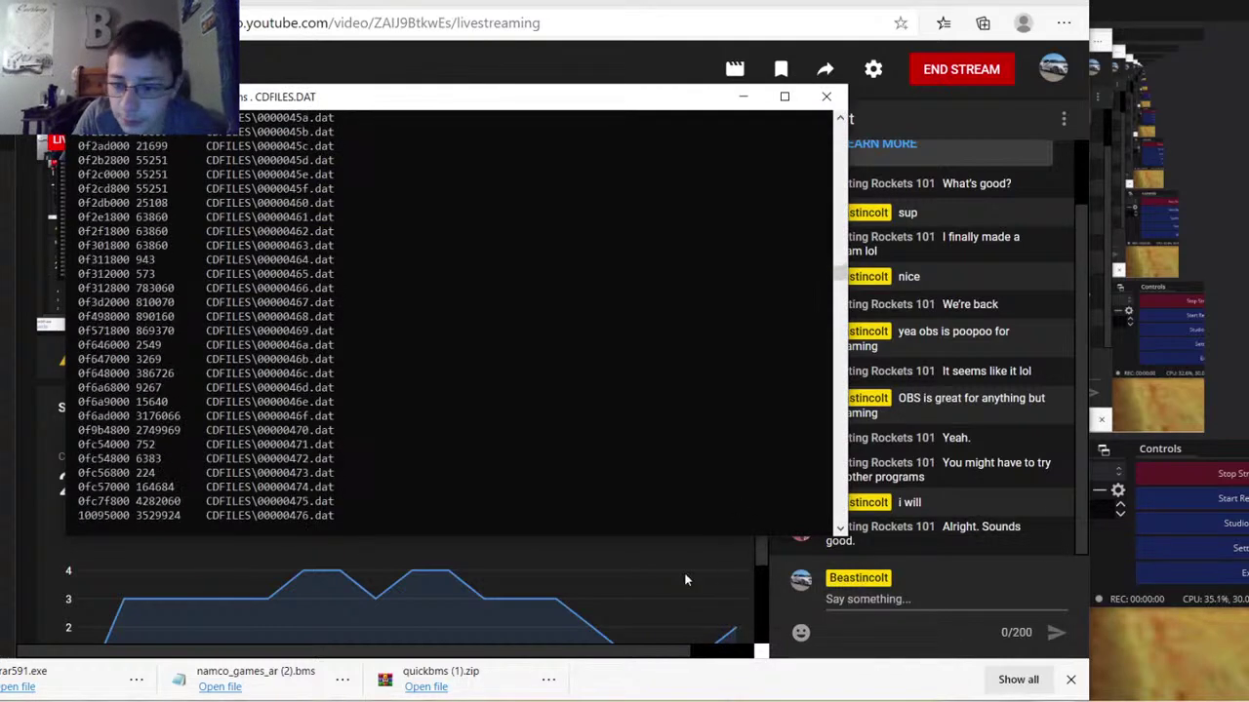
{"action": "left_click", "coordinate": [609, 589]}
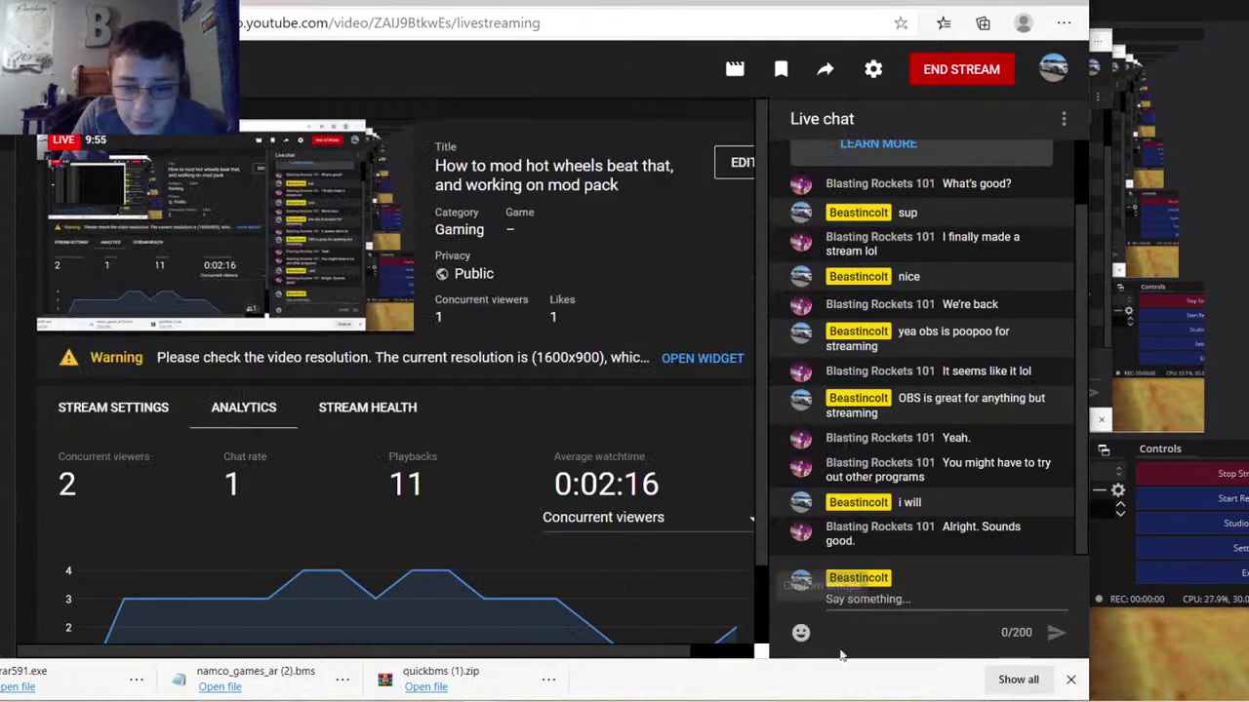
Post "you should, it runs and looks great" in the YouTube live chat
{"action": "left_click", "coordinate": [861, 609]}
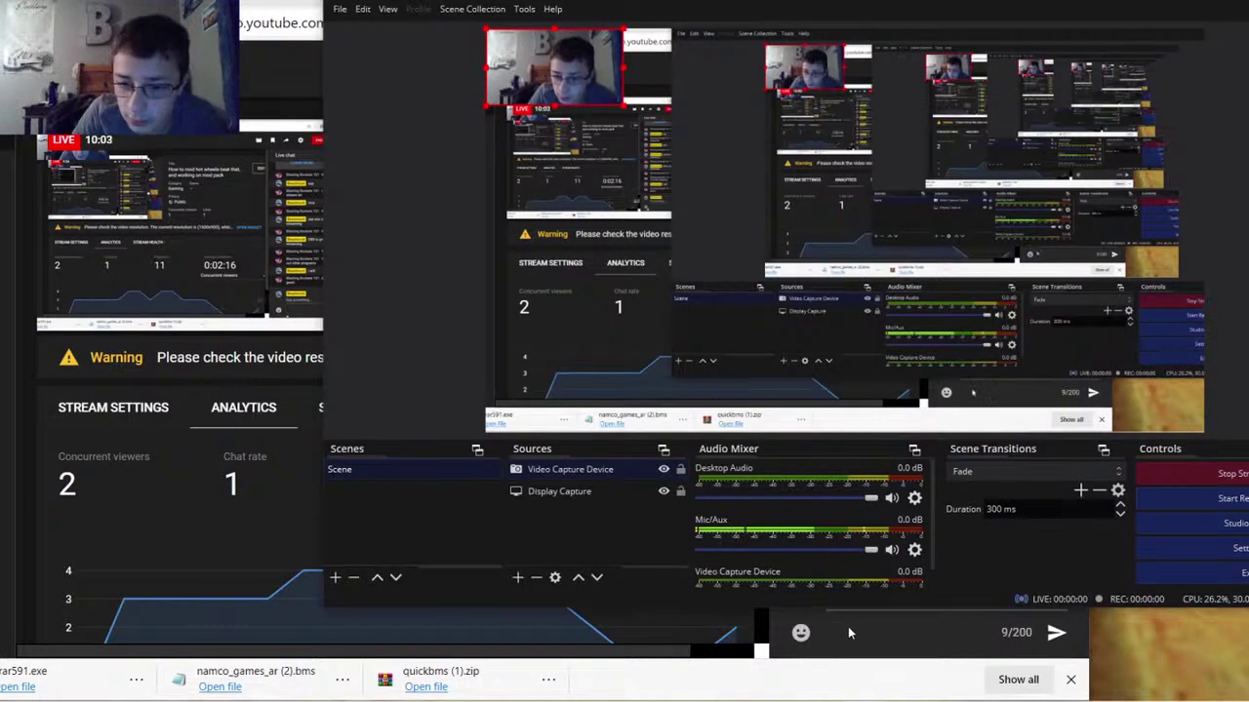
{"action": "left_click", "coordinate": [862, 634]}
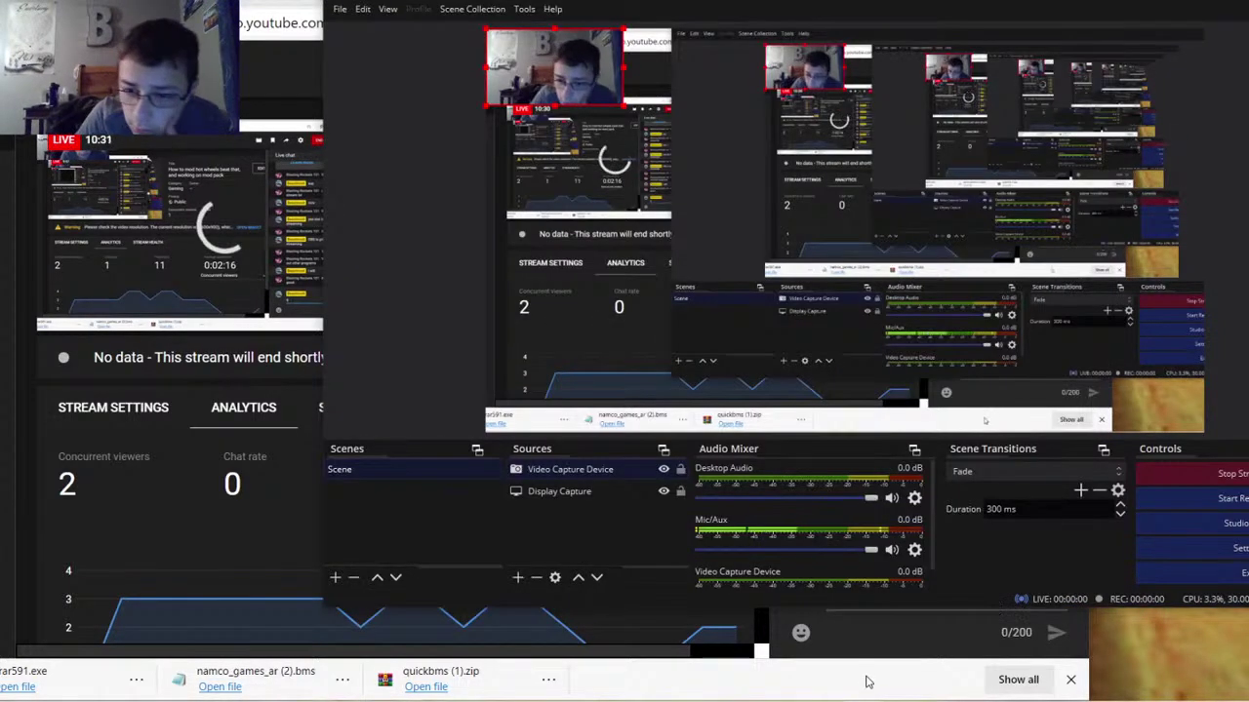
{"action": "left_click", "coordinate": [881, 617]}
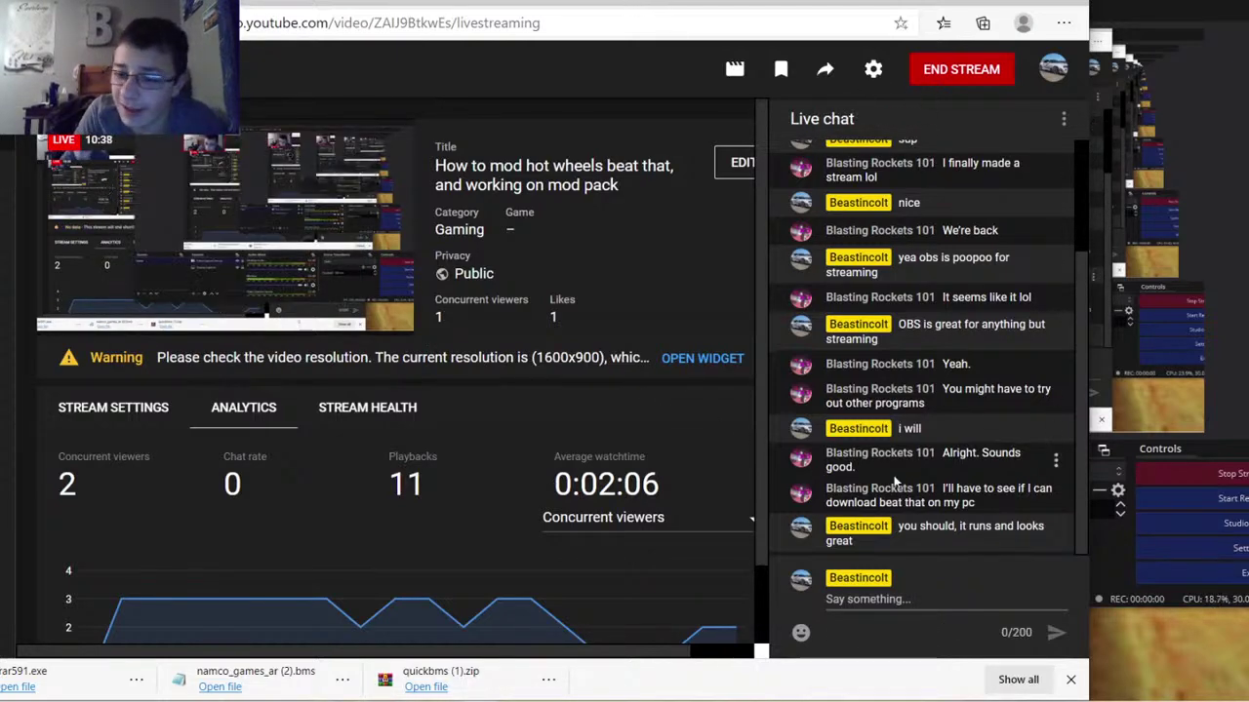
Switch to the QuickBMS console and quit it
{"action": "key", "text": "alt+Tab"}
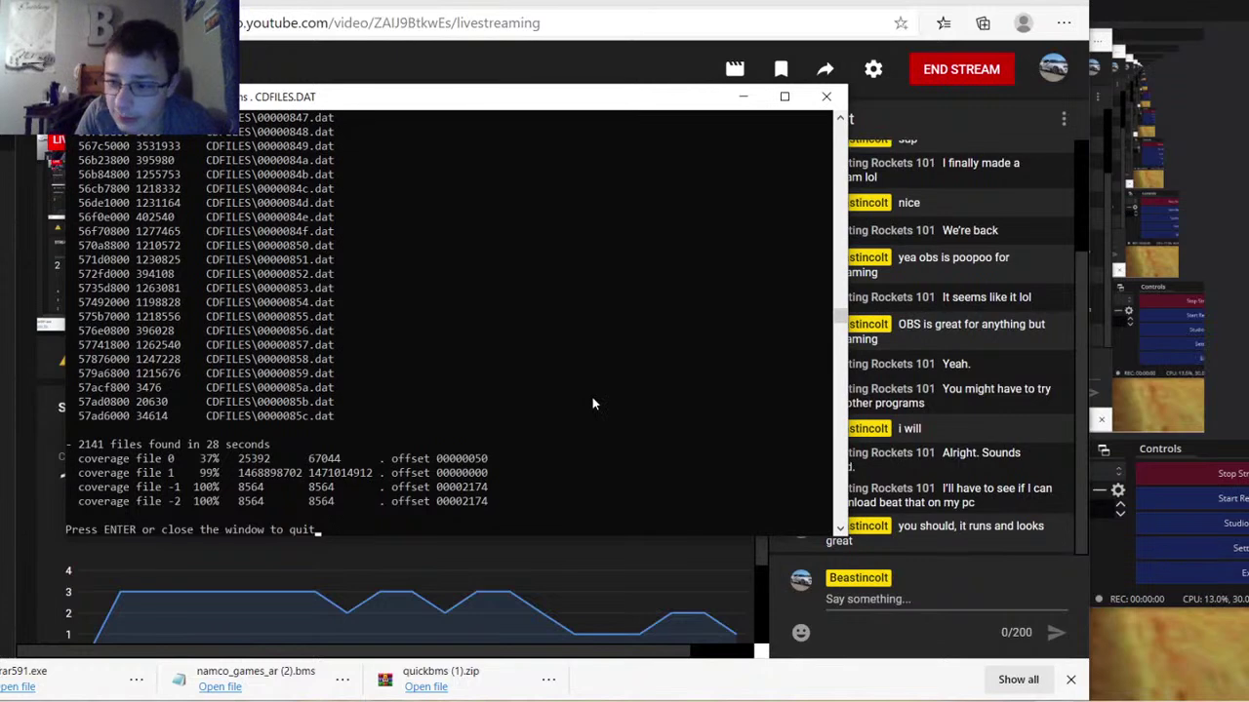
{"action": "key", "text": "Return"}
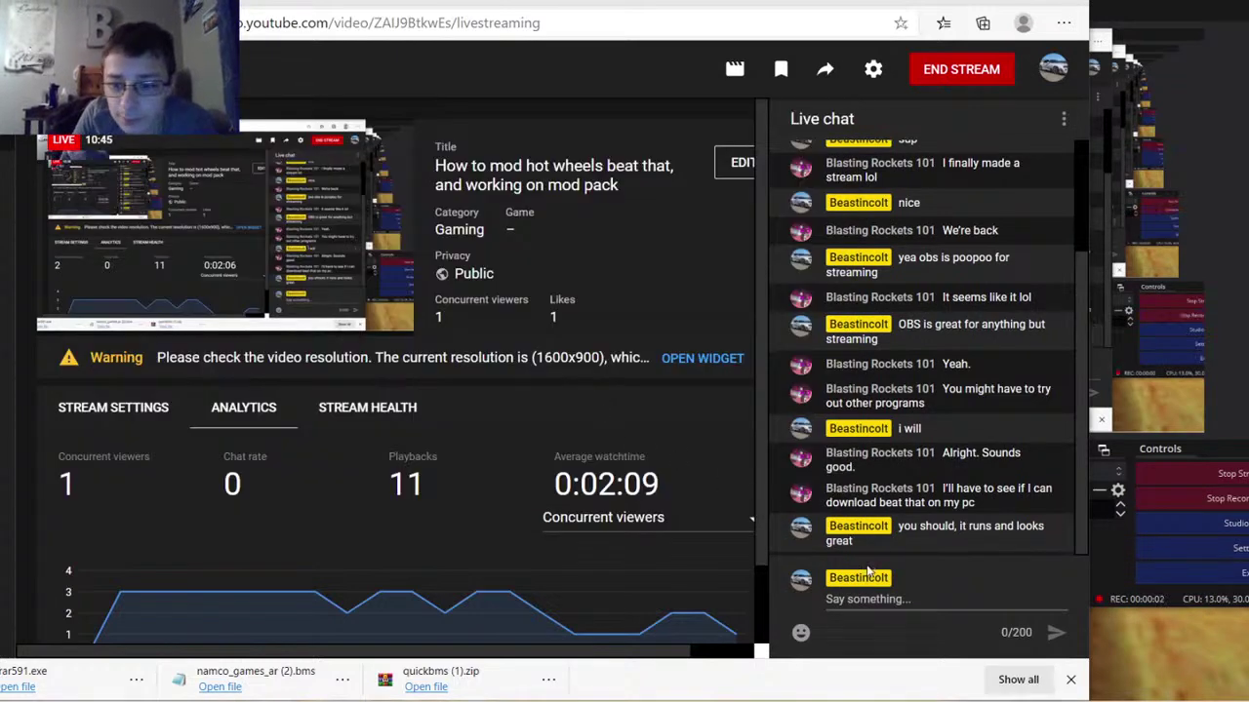
Stop the OBS recording, move the browser window aside, and bring the Downloads window forward
{"action": "left_click", "coordinate": [1170, 505]}
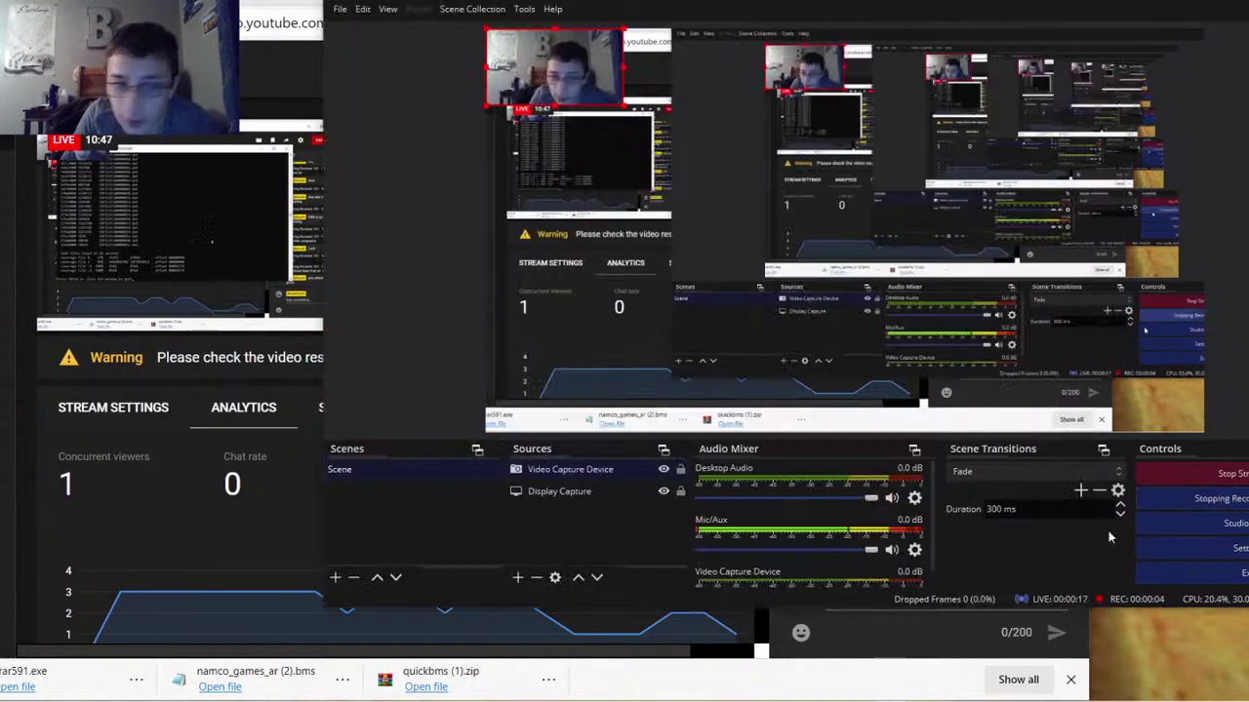
{"action": "left_click", "coordinate": [271, 541]}
{"action": "left_click_drag", "start_coordinate": [892, 3], "coordinate": [68, 0]}
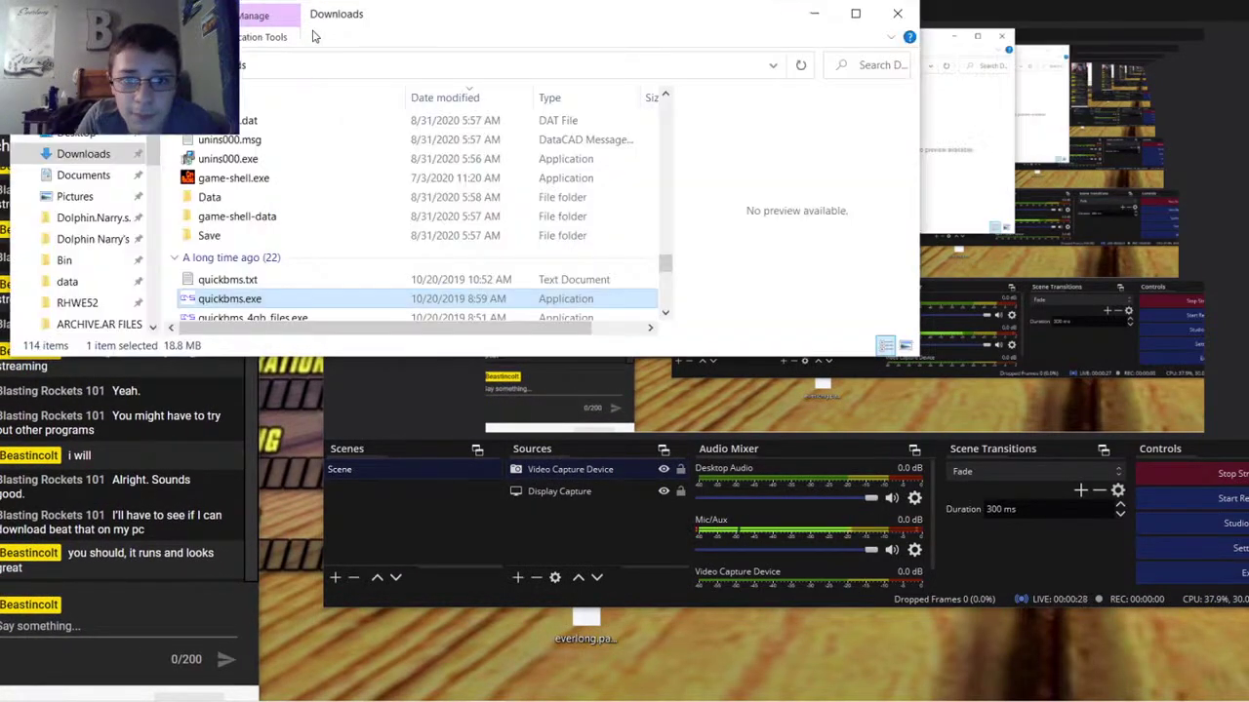
Open the extracted CDFILES folder under Hot Wheels Beat That's Hot Wheels > Data > files
{"action": "left_click", "coordinate": [302, 14]}
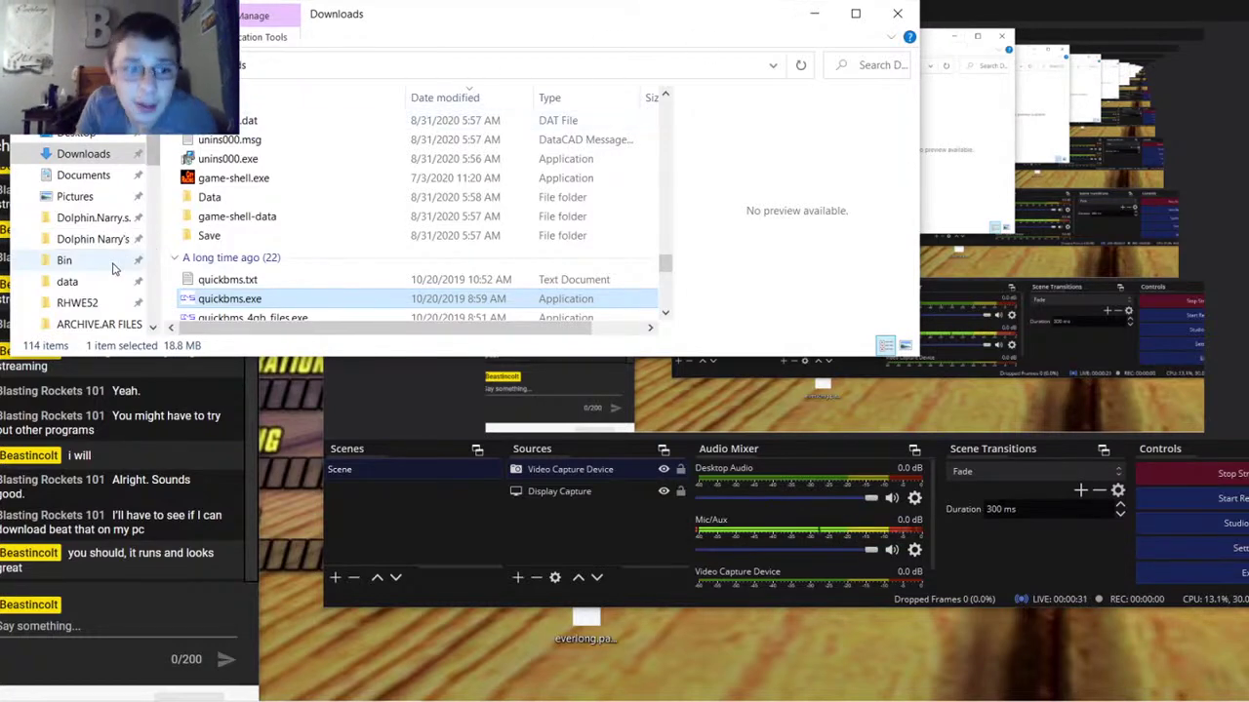
{"action": "left_click", "coordinate": [64, 260]}
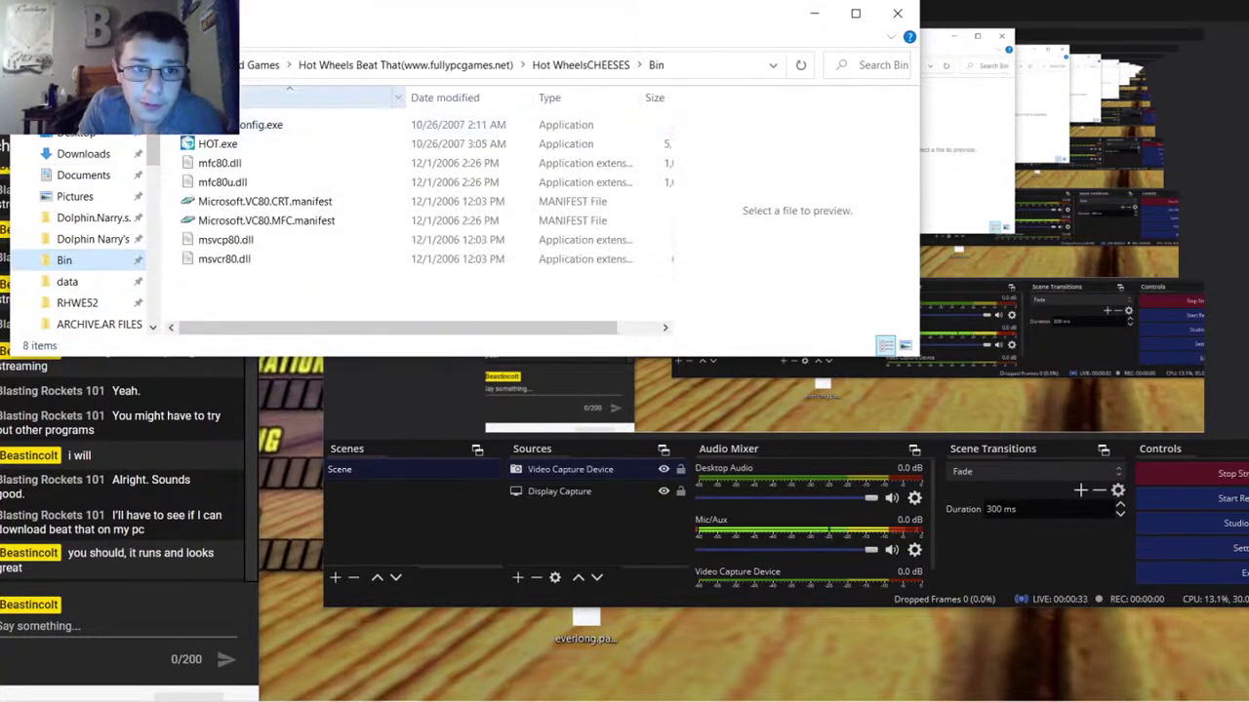
{"action": "left_click", "coordinate": [478, 66]}
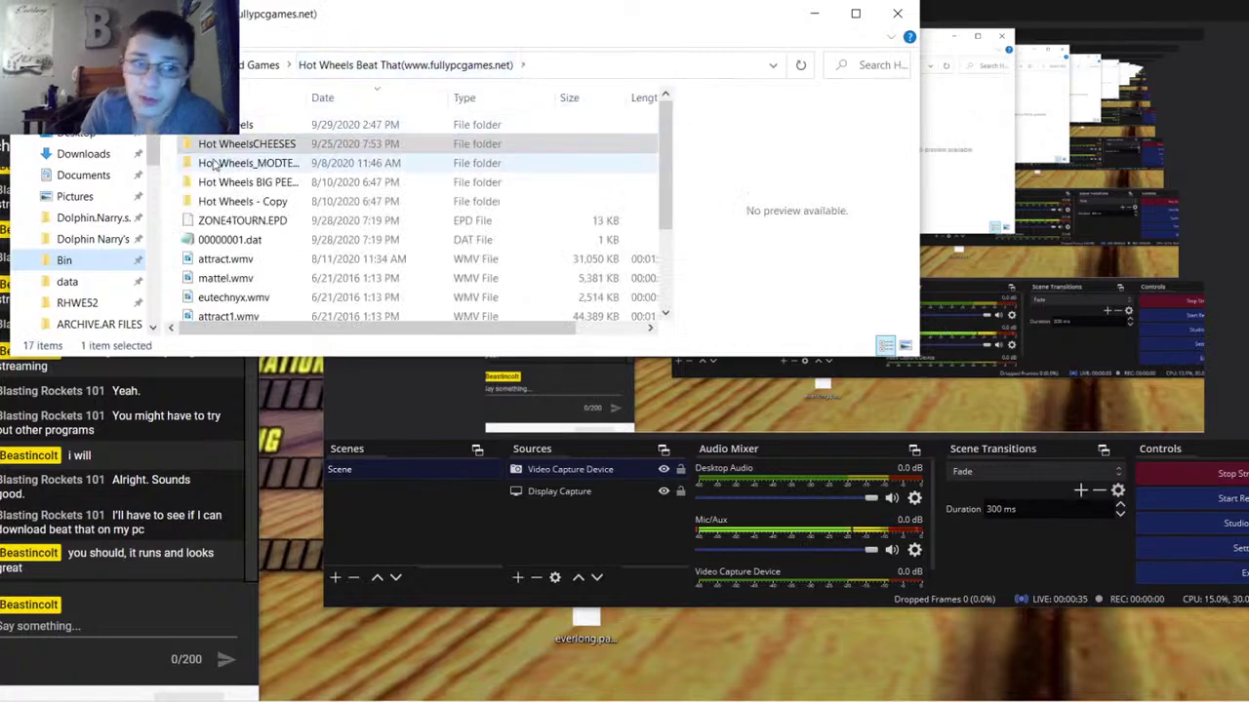
{"action": "double_click", "coordinate": [244, 125]}
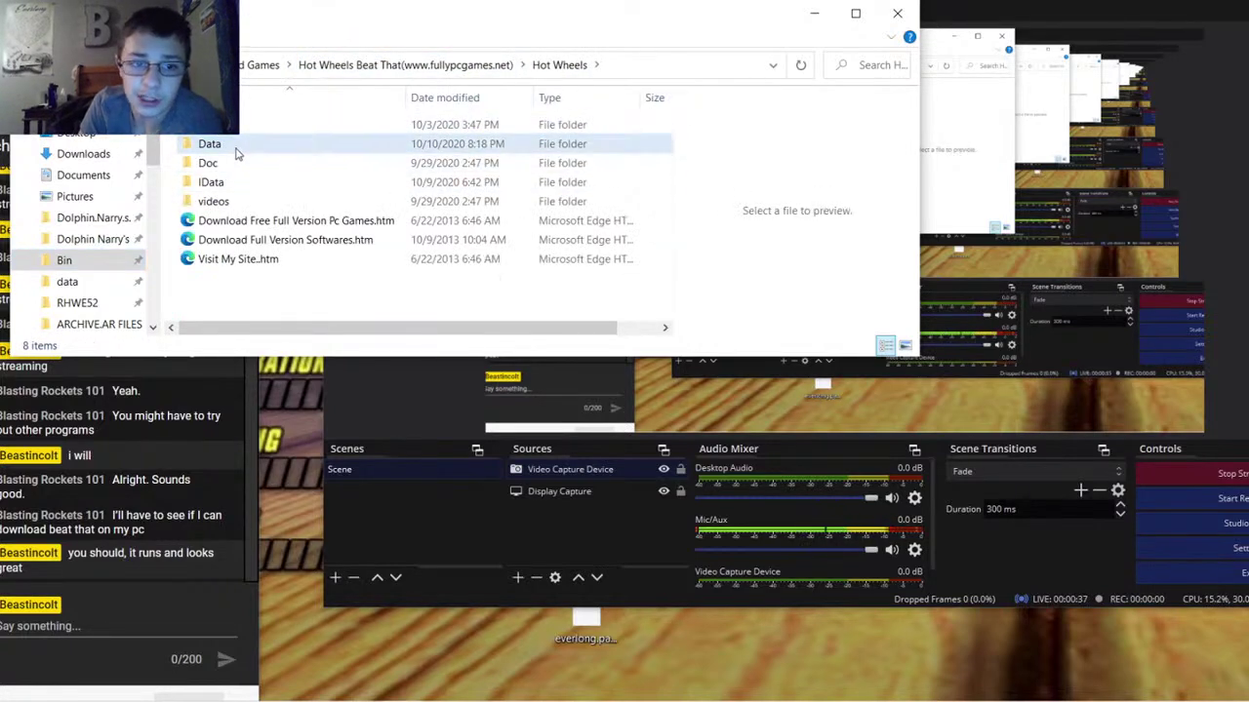
{"action": "double_click", "coordinate": [234, 146]}
{"action": "double_click", "coordinate": [301, 167]}
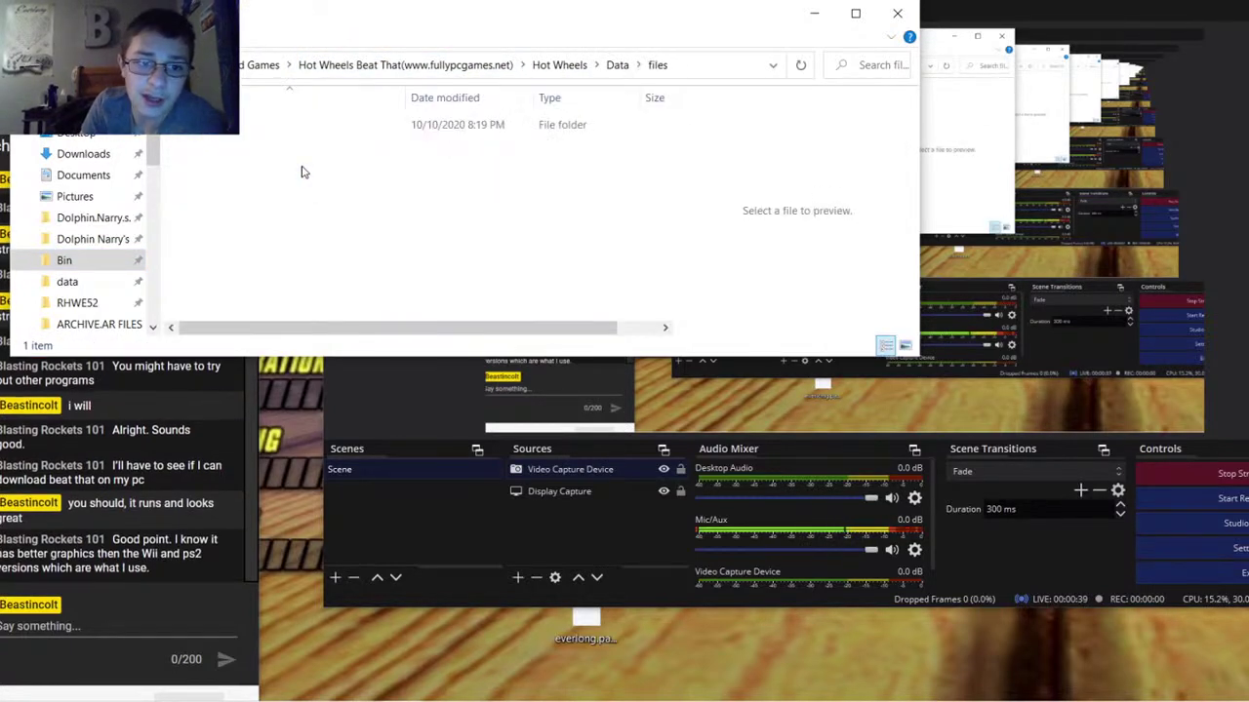
{"action": "left_click", "coordinate": [246, 131]}
{"action": "double_click", "coordinate": [244, 133]}
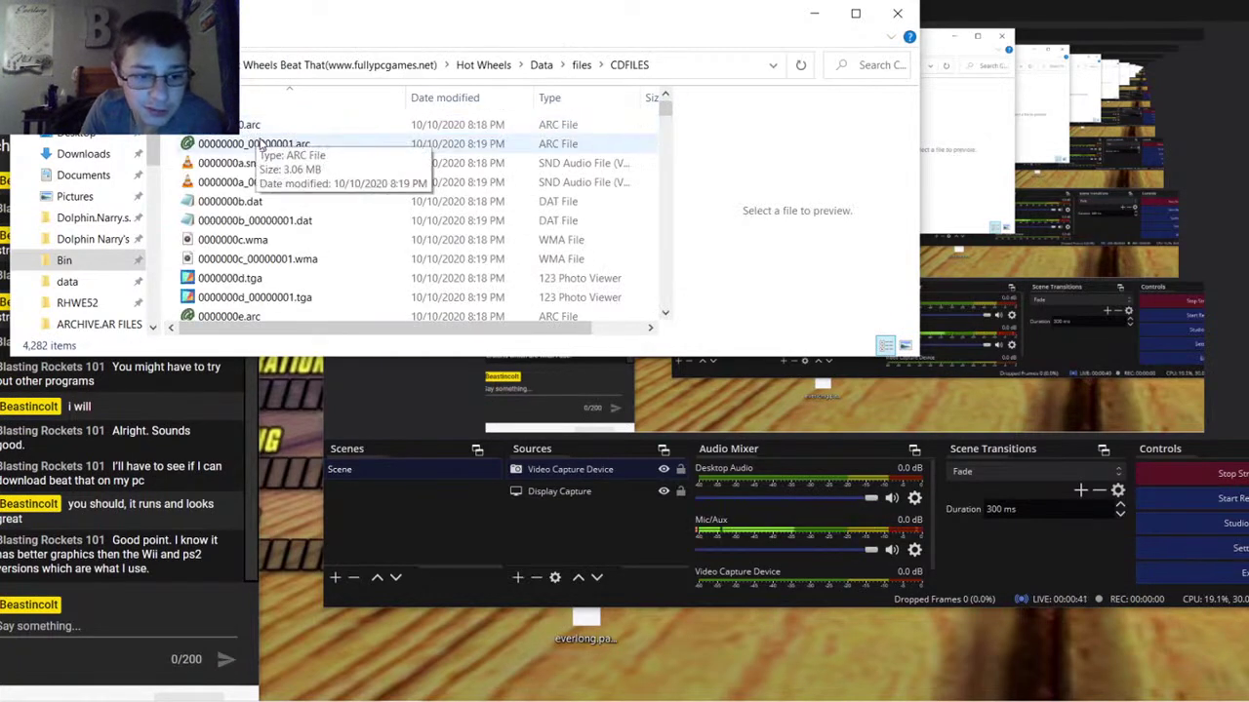
Look over the extracted files in CDFILES, checking the names and types of the first ARC files
{"action": "left_click", "coordinate": [588, 144]}
{"action": "left_click", "coordinate": [439, 163], "text": "shift"}
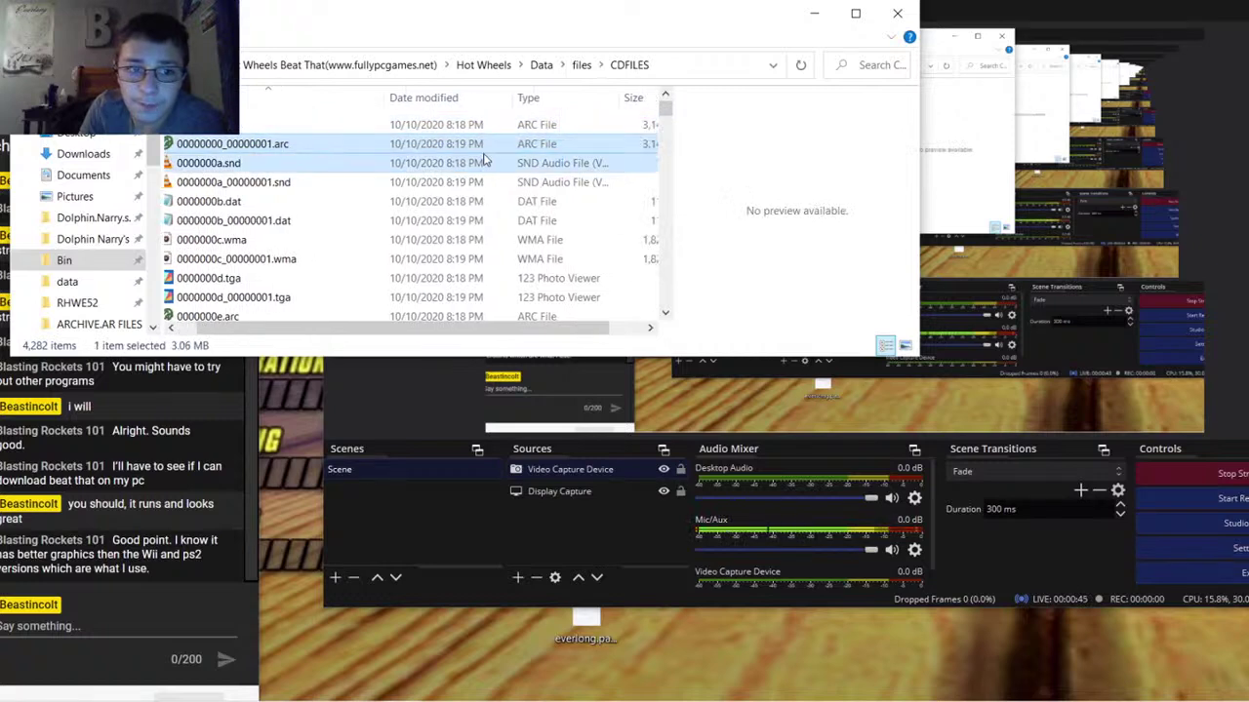
{"action": "left_click", "coordinate": [426, 143]}
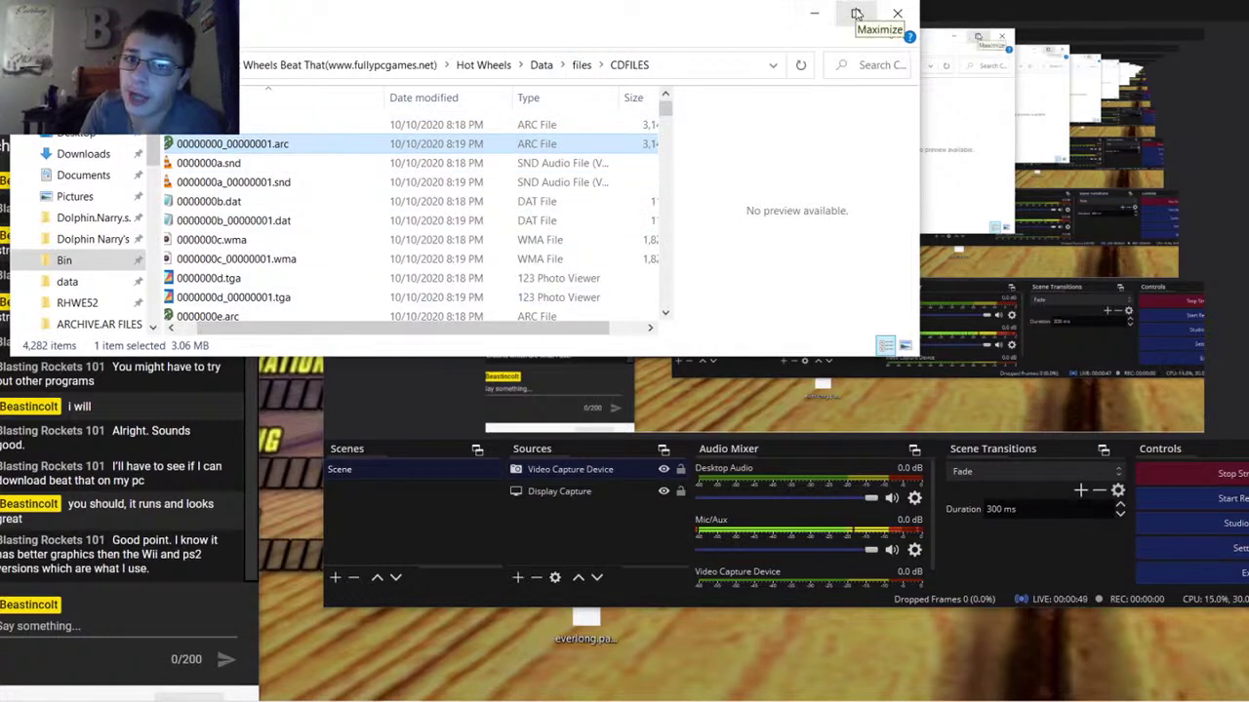
{"action": "left_click", "coordinate": [921, 7]}
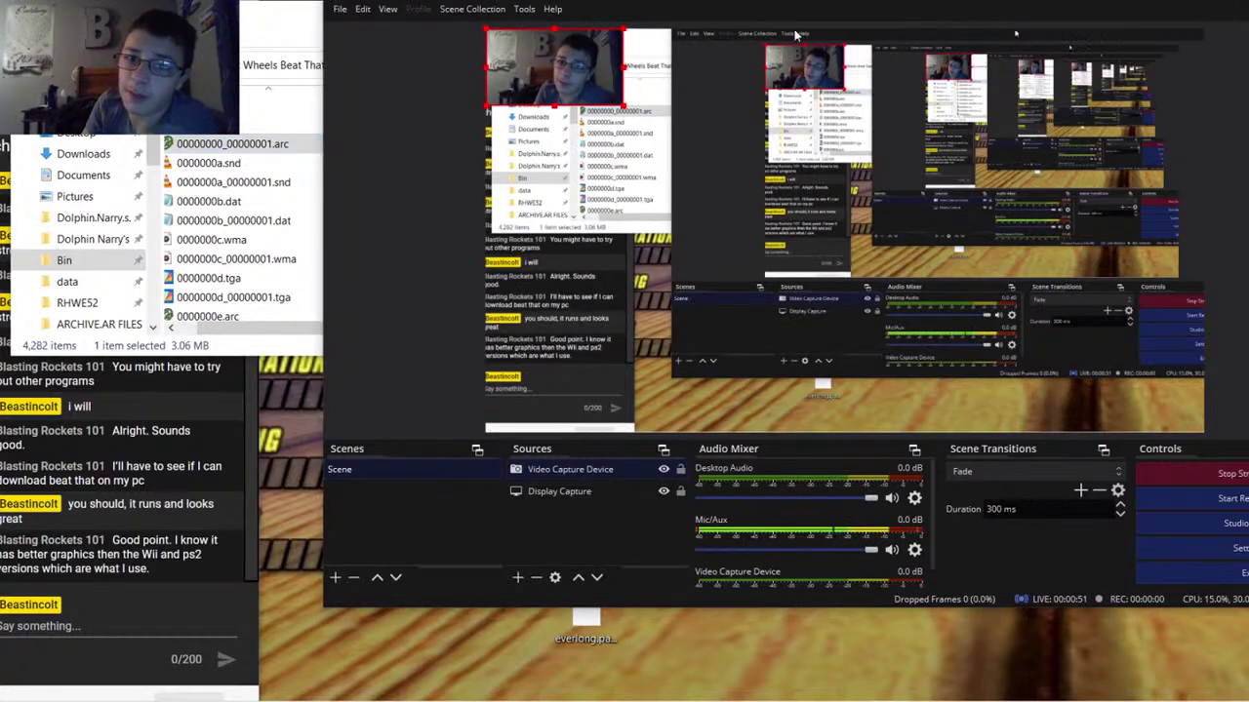
{"action": "left_click", "coordinate": [259, 41]}
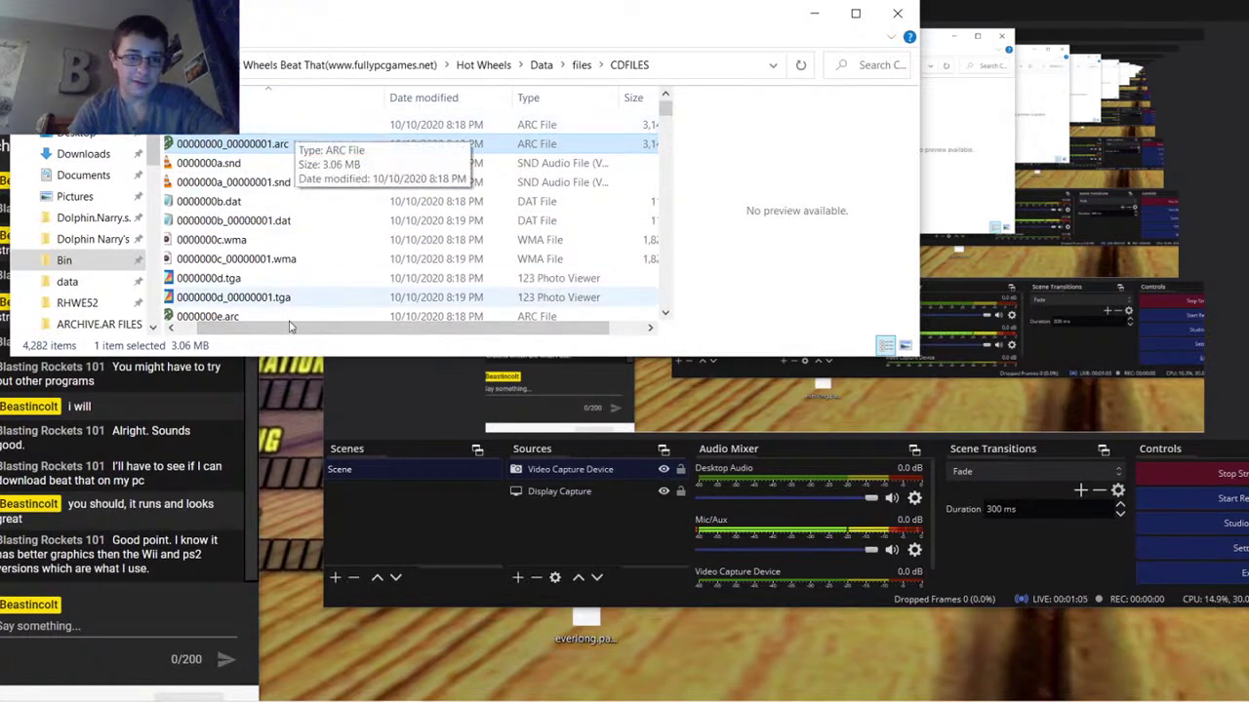
{"action": "left_click_drag", "start_coordinate": [255, 329], "coordinate": [205, 336]}
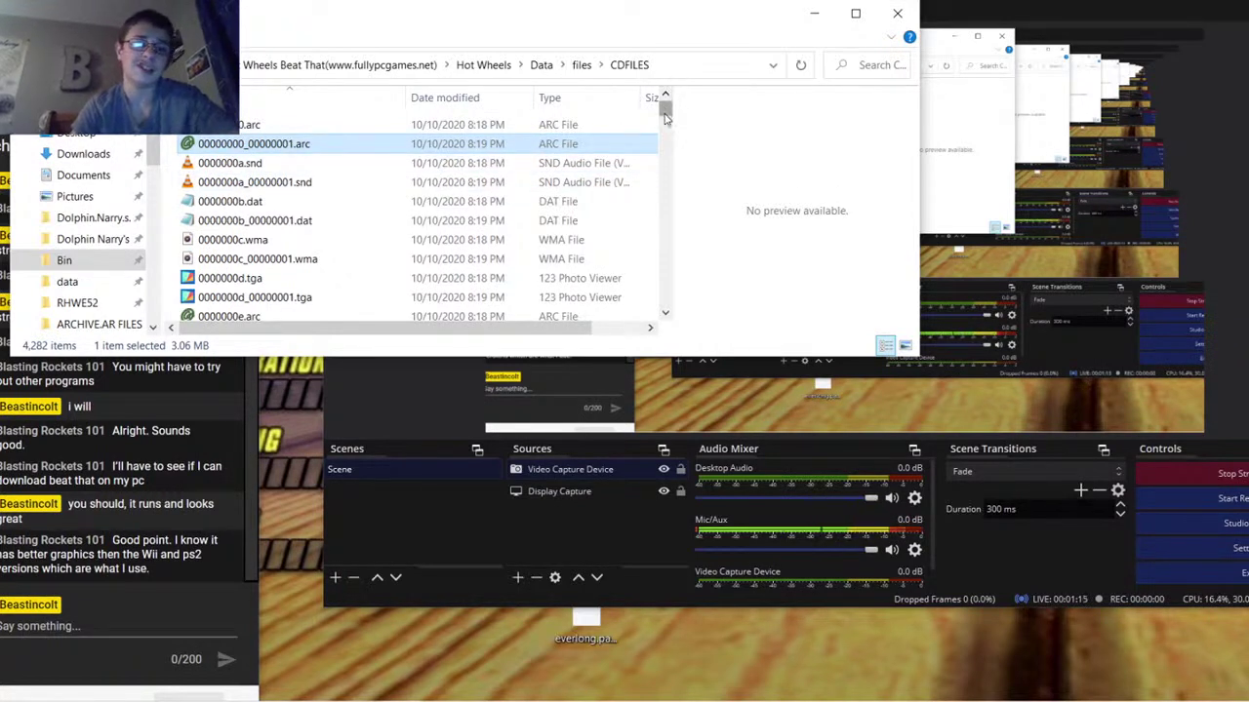
{"action": "left_click_drag", "start_coordinate": [664, 117], "coordinate": [666, 116]}
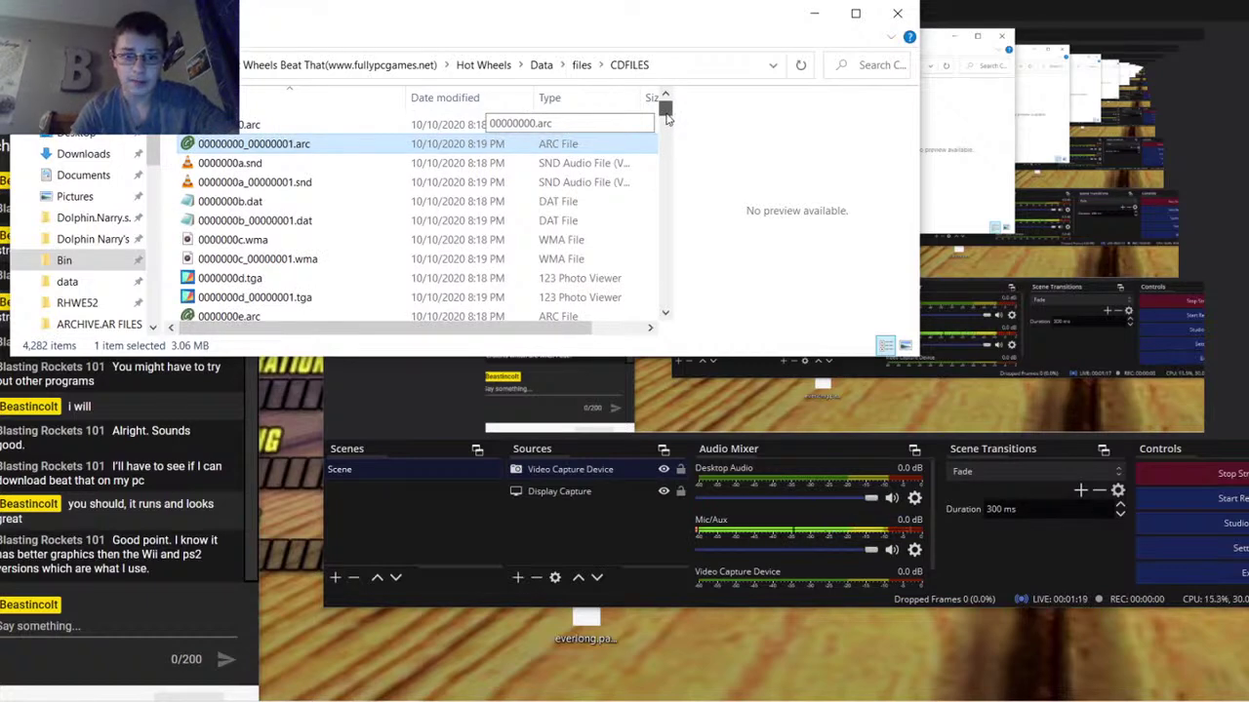
{"action": "left_click_drag", "start_coordinate": [666, 116], "coordinate": [668, 115]}
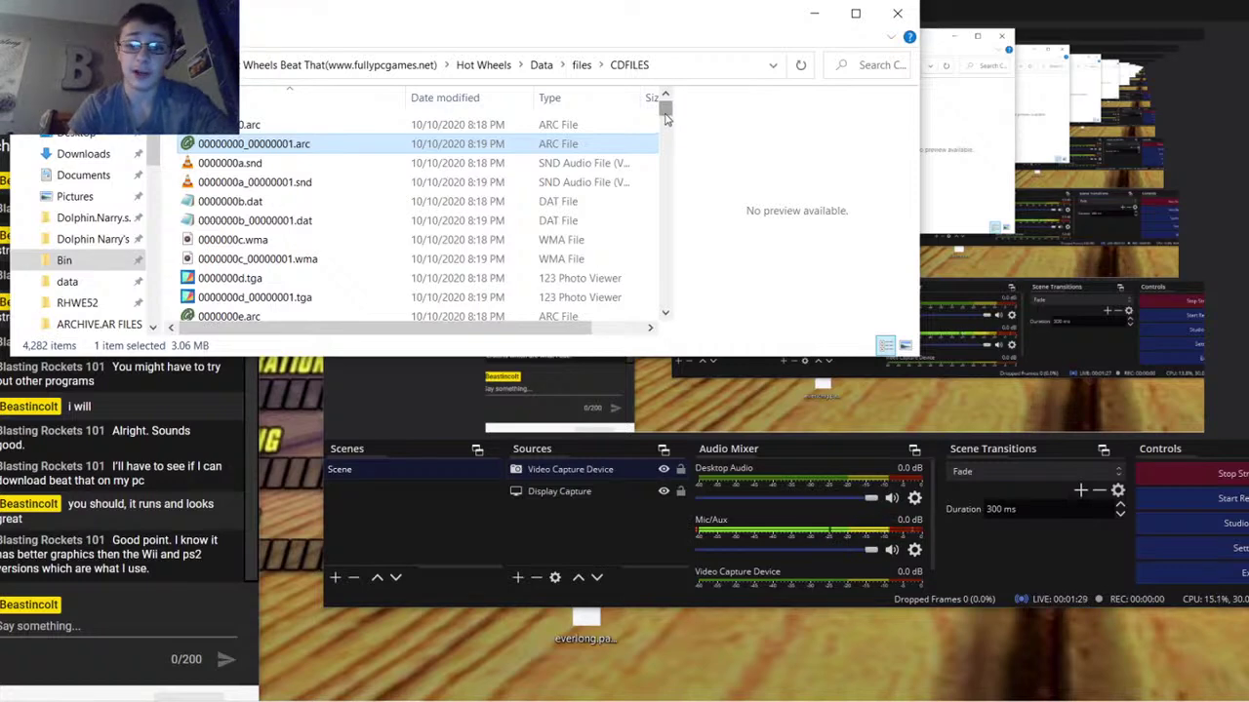
{"action": "left_click_drag", "start_coordinate": [666, 114], "coordinate": [667, 300]}
Sort the CDFILES contents by type and browse to the text documents near the end of the list
{"action": "left_click", "coordinate": [551, 98]}
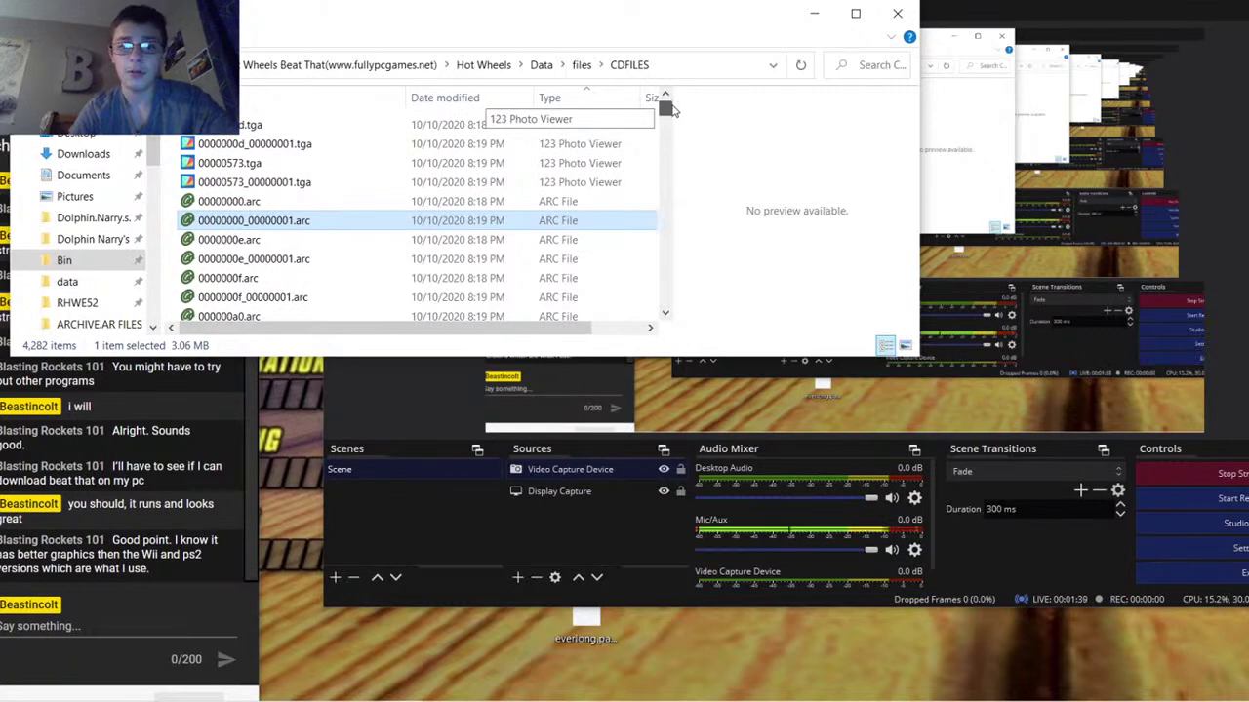
{"action": "left_click_drag", "start_coordinate": [666, 110], "coordinate": [649, 314]}
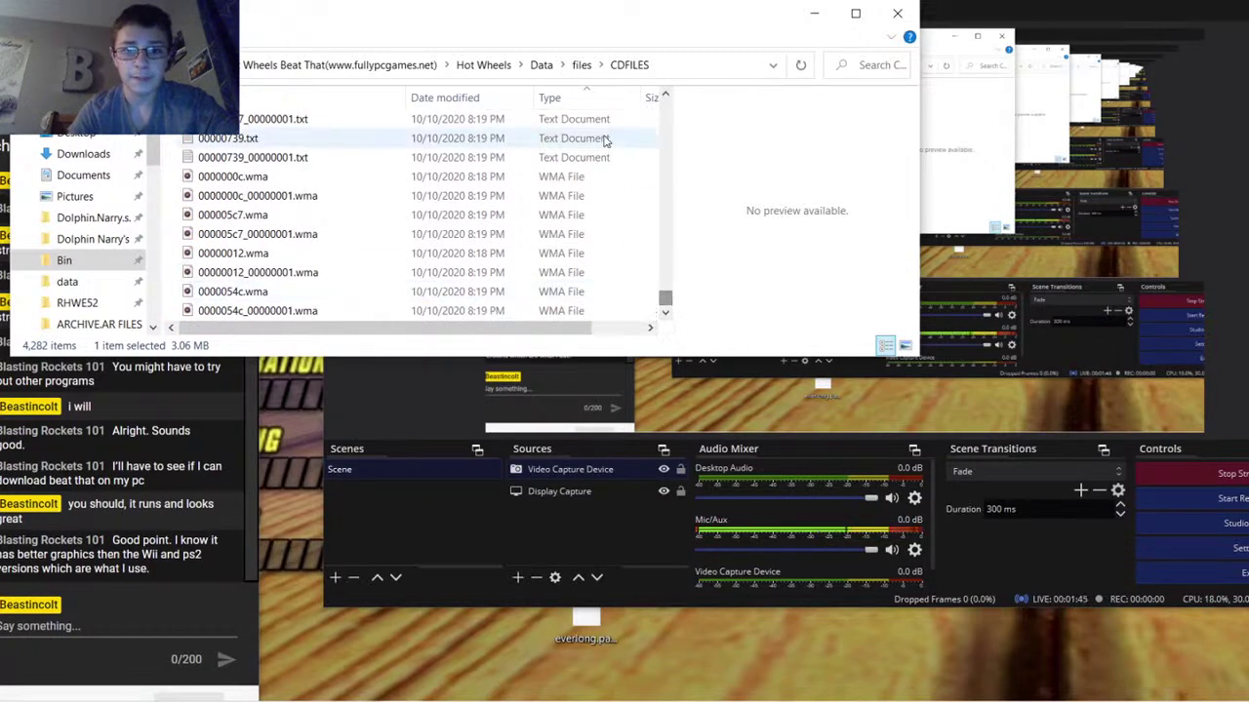
{"action": "left_click", "coordinate": [663, 98]}
{"action": "left_click", "coordinate": [663, 98]}
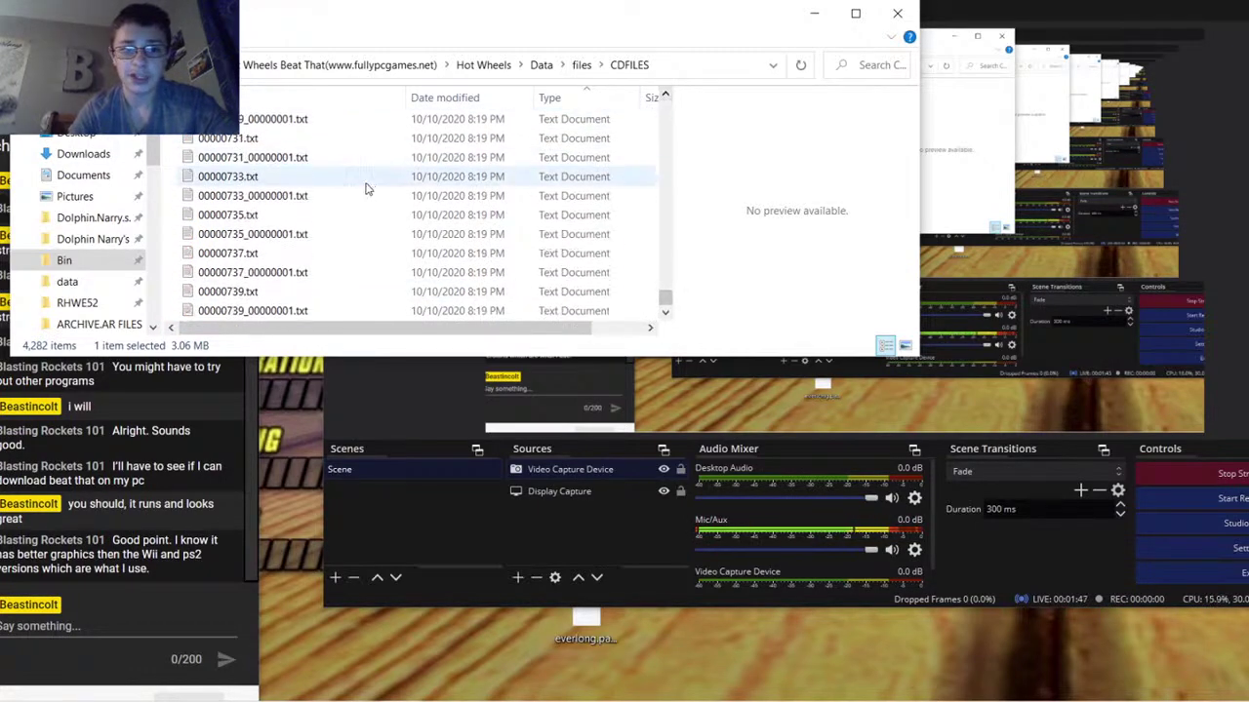
Open 00000733.txt in a maximized Notepad window, look through its shader code, and close it
{"action": "double_click", "coordinate": [377, 179]}
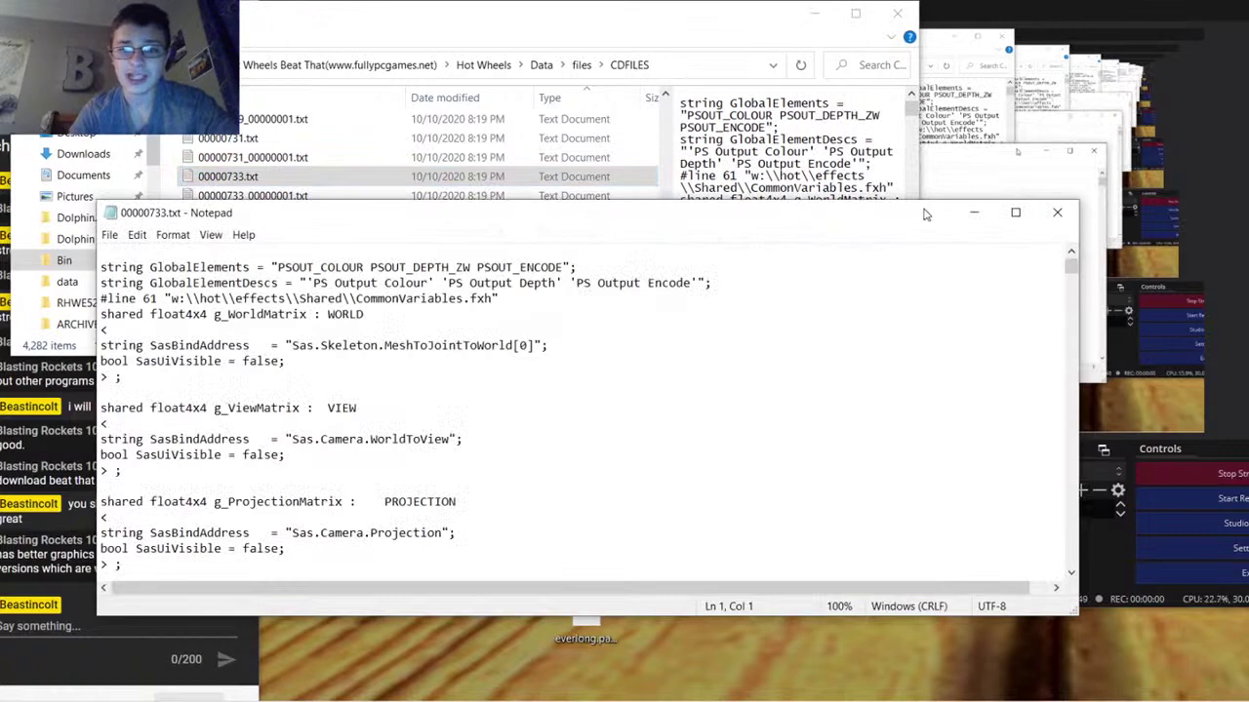
{"action": "left_click", "coordinate": [1014, 215]}
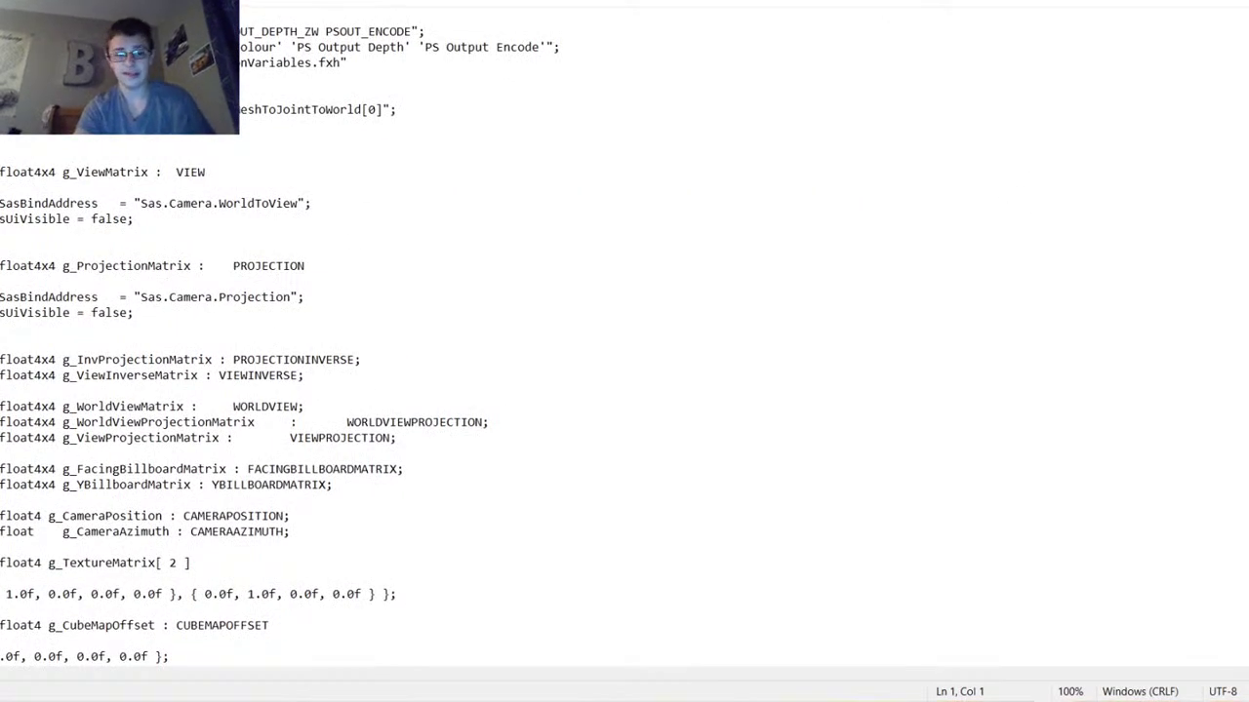
{"action": "scroll", "coordinate": [279, 336], "scroll_direction": "down", "scroll_amount": 6}
{"action": "scroll", "coordinate": [279, 336], "scroll_direction": "up", "scroll_amount": 6}
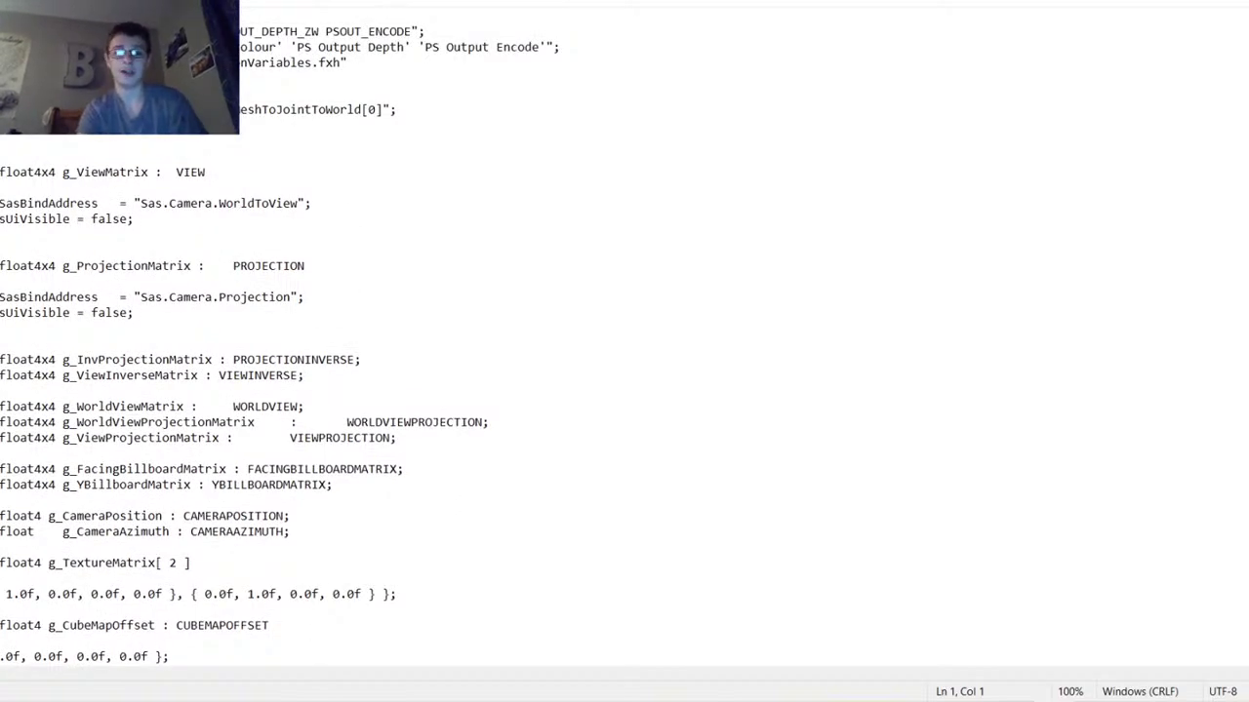
{"action": "scroll", "coordinate": [625, 336], "scroll_direction": "down", "scroll_amount": 20}
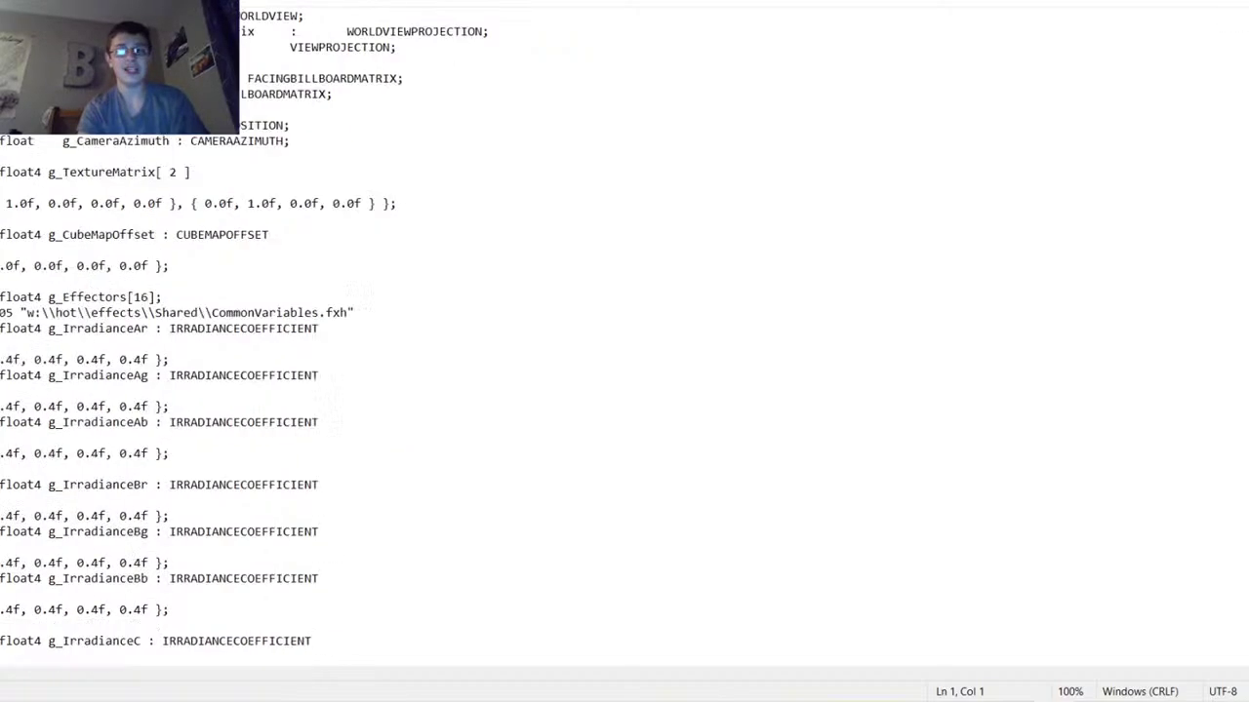
{"action": "scroll", "coordinate": [1235, 576], "scroll_direction": "down", "scroll_amount": 20}
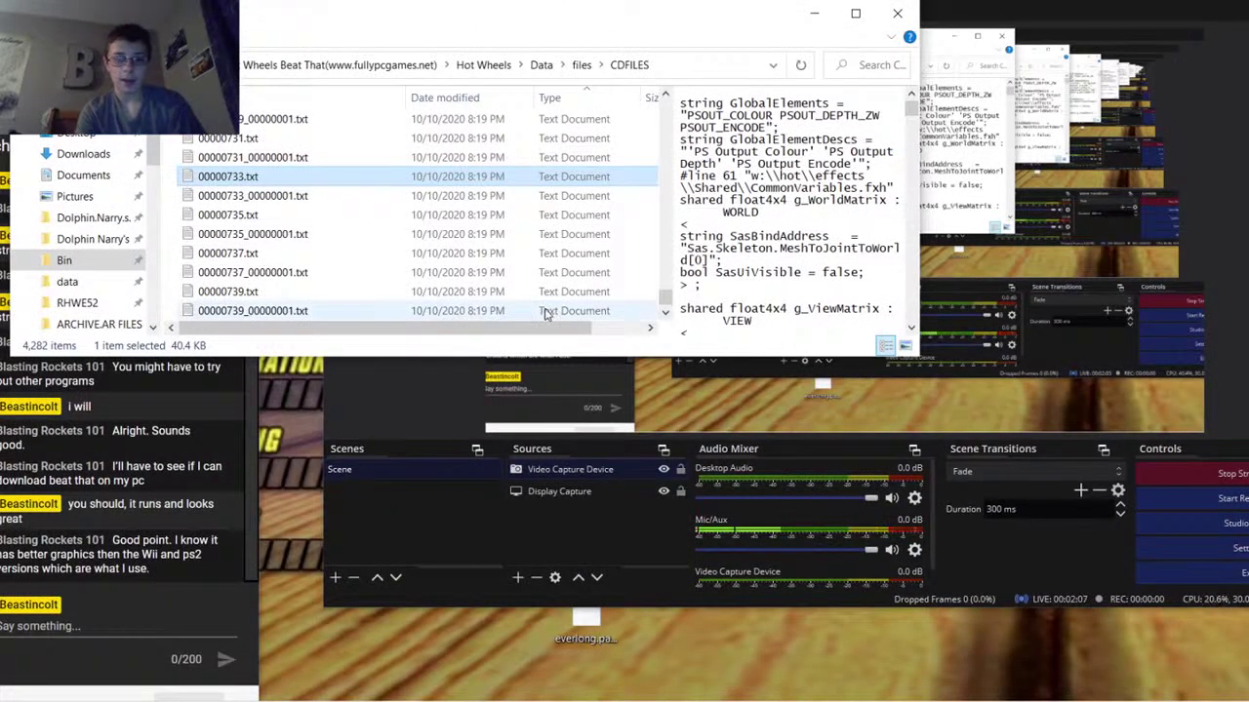
Locate the OGG files and open 000004b7.ogg in Audacity, importing its first several streams
{"action": "mouse_move", "coordinate": [665, 303]}
{"action": "left_mouse_down"}
{"action": "mouse_move", "coordinate": [657, 274]}
{"action": "mouse_move", "coordinate": [663, 288]}
{"action": "left_mouse_up"}
{"action": "scroll", "coordinate": [416, 259], "scroll_direction": "up", "scroll_amount": 10}
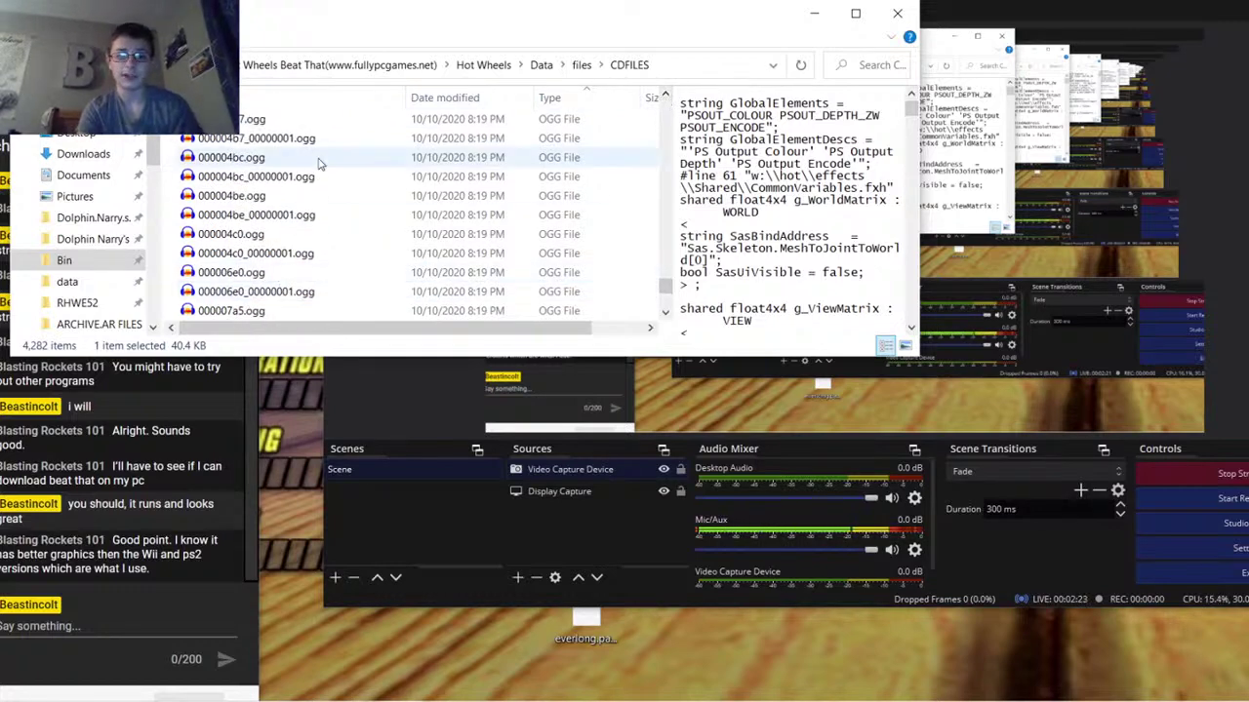
{"action": "left_click", "coordinate": [664, 95]}
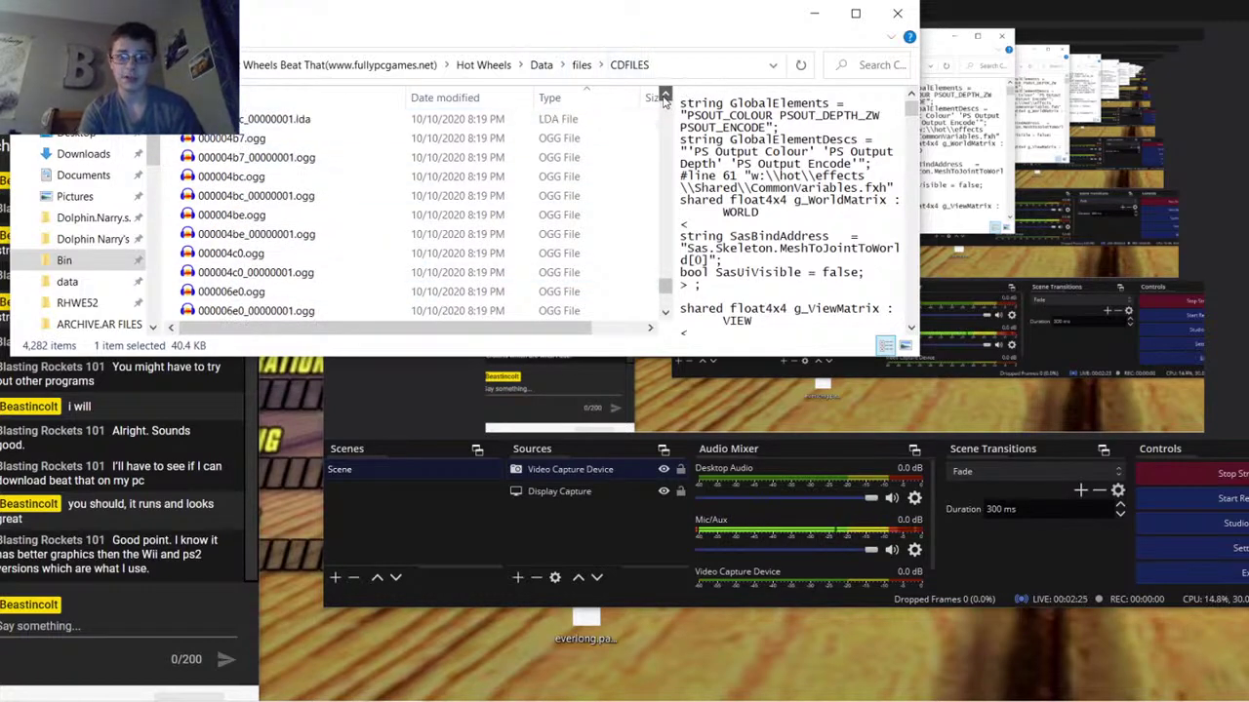
{"action": "left_click", "coordinate": [413, 139]}
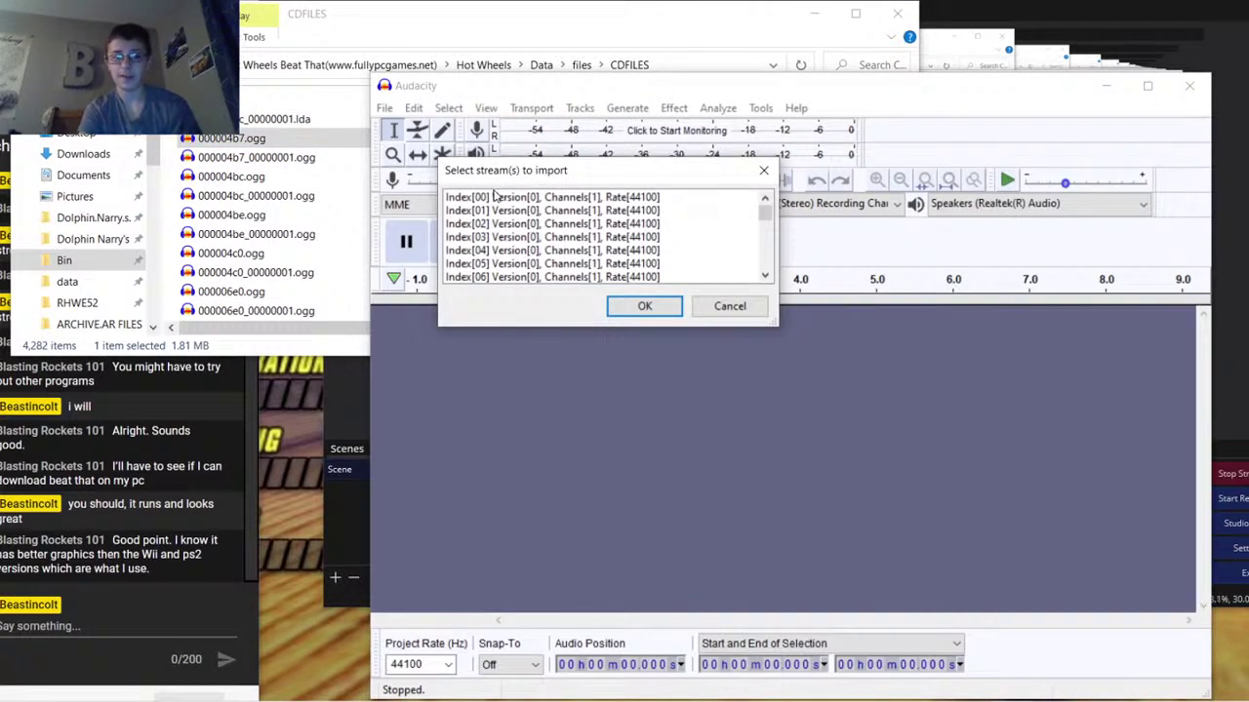
{"action": "left_click_drag", "start_coordinate": [493, 198], "coordinate": [546, 278]}
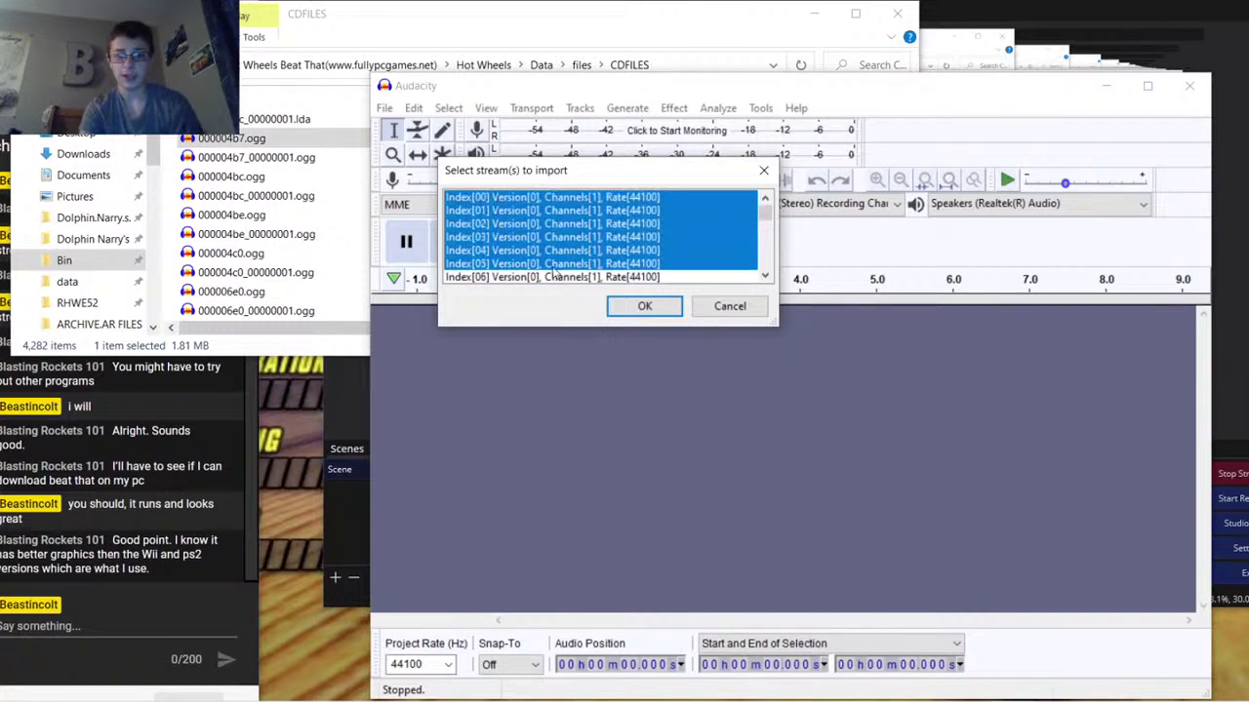
{"action": "left_click", "coordinate": [645, 306]}
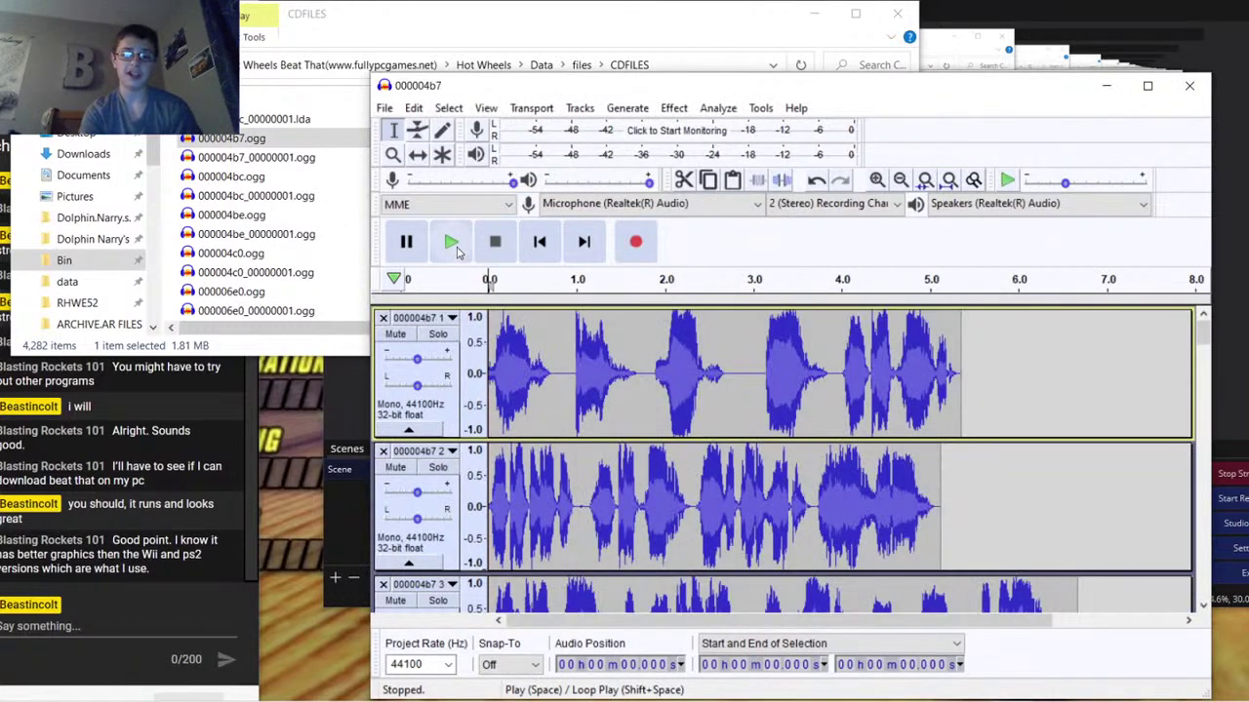
Solo the first 000004b7 track, play it, and close the Audacity project without saving
{"action": "left_click", "coordinate": [438, 333]}
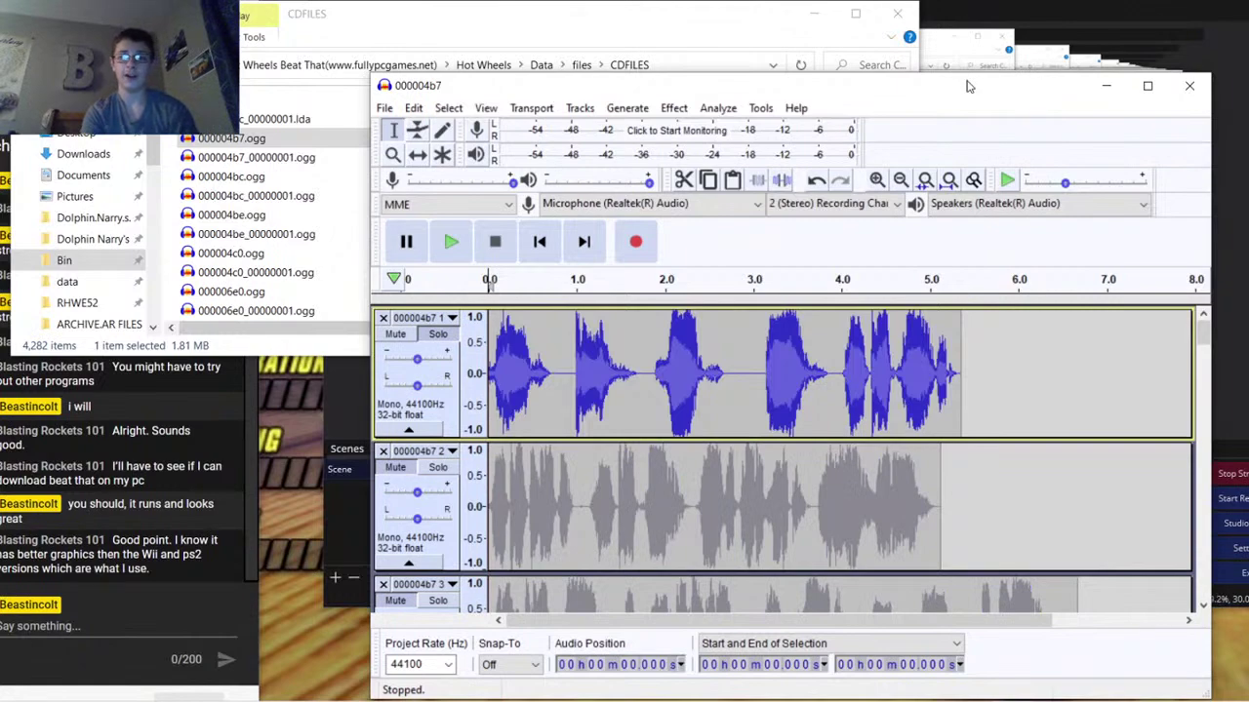
{"action": "left_click_drag", "start_coordinate": [967, 86], "coordinate": [651, 92]}
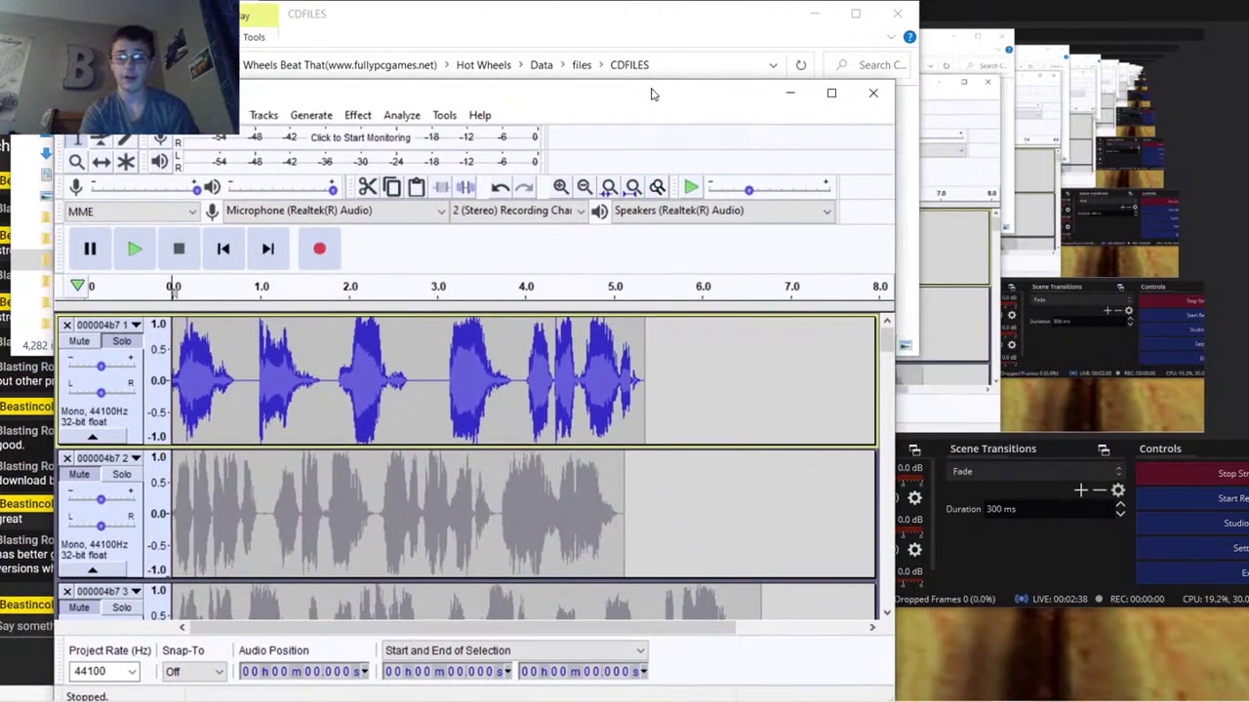
{"action": "left_click", "coordinate": [133, 261]}
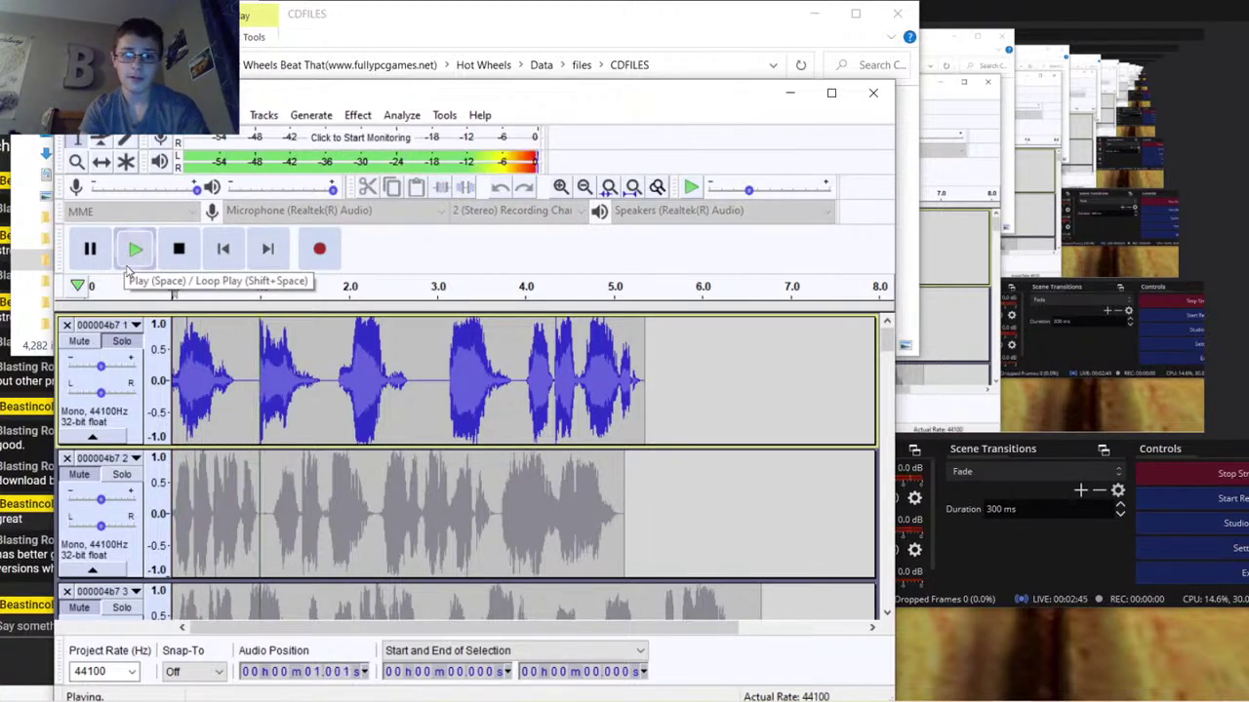
{"action": "left_click", "coordinate": [180, 250]}
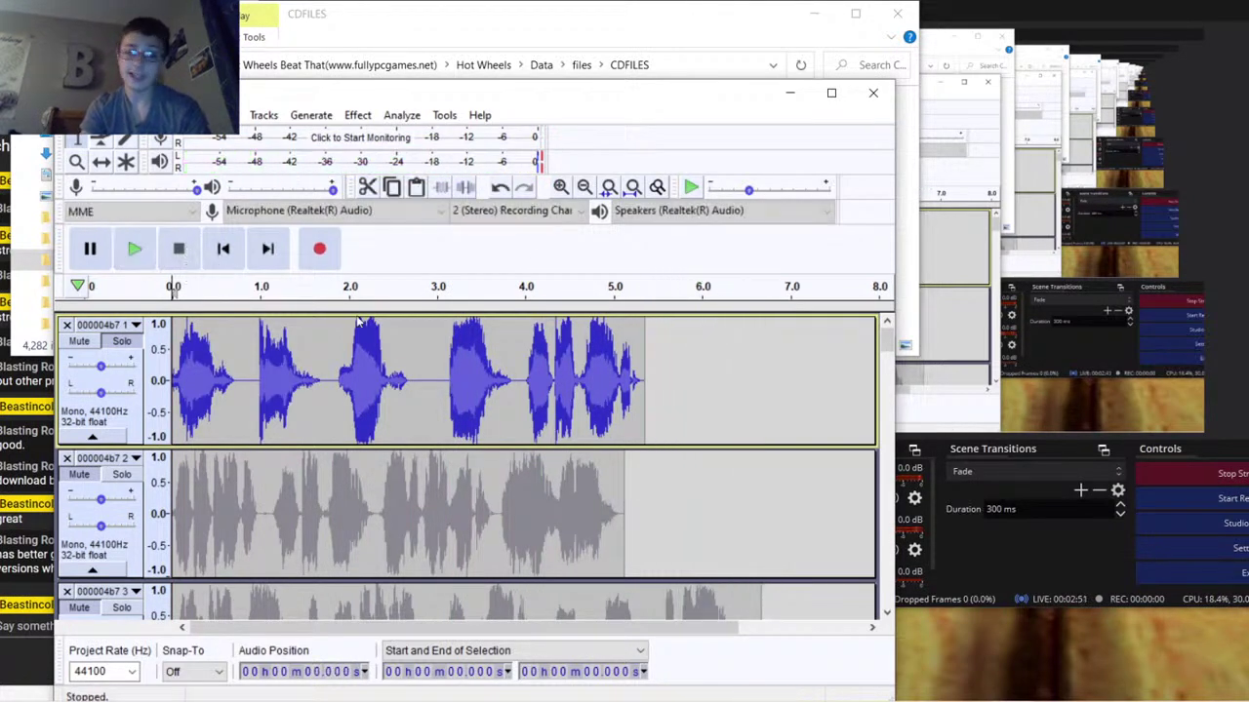
{"action": "left_click", "coordinate": [862, 94]}
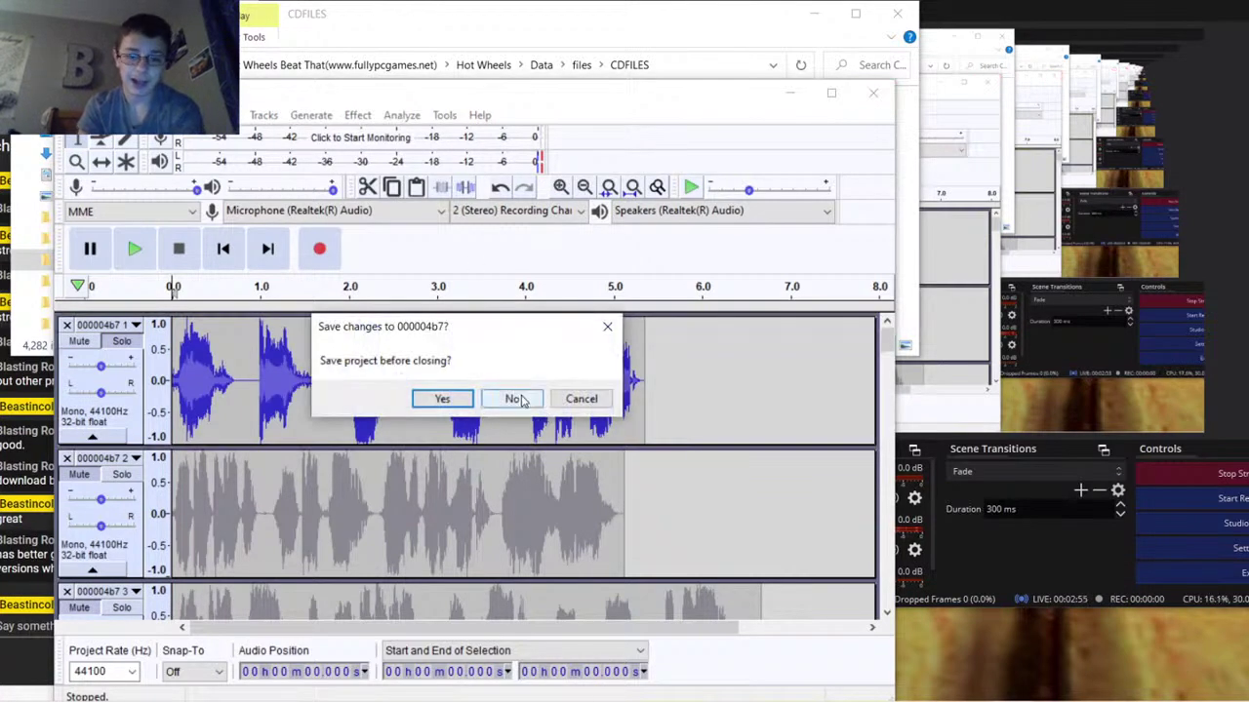
{"action": "left_click", "coordinate": [514, 399]}
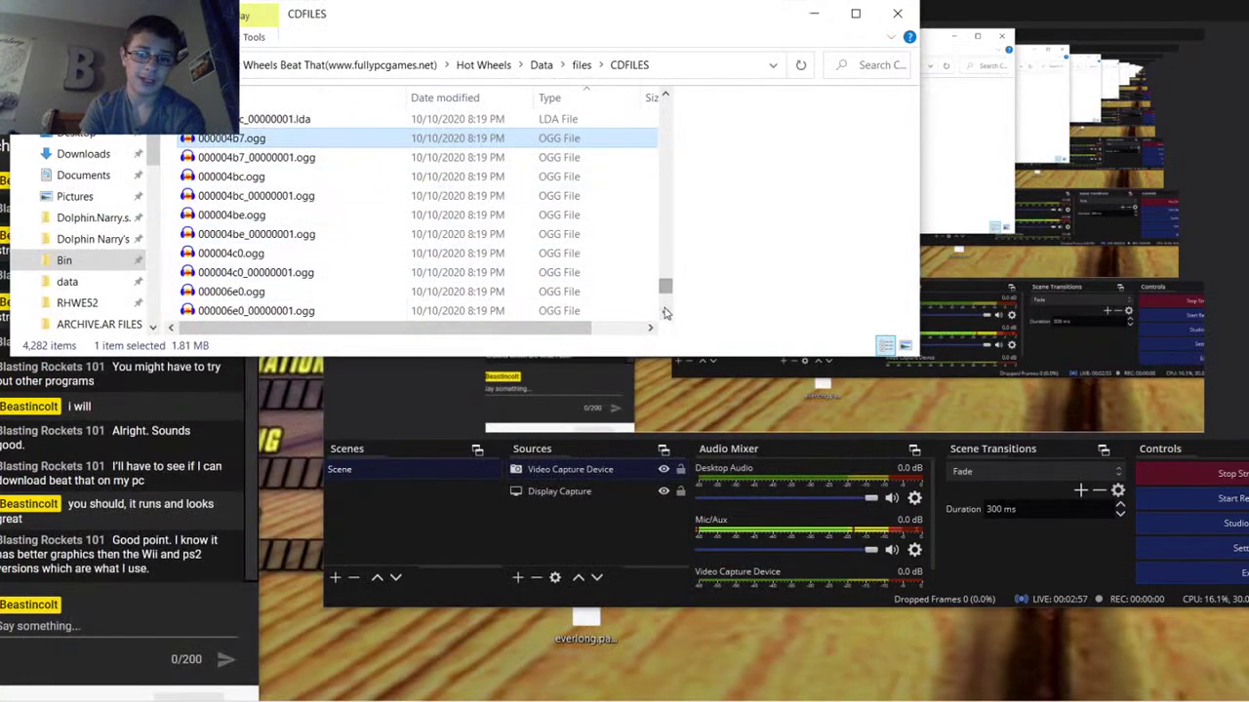
Open 000007a5.ogg from CDFILES in Audacity and play it
{"action": "scroll", "coordinate": [664, 312], "scroll_direction": "down", "scroll_amount": 2}
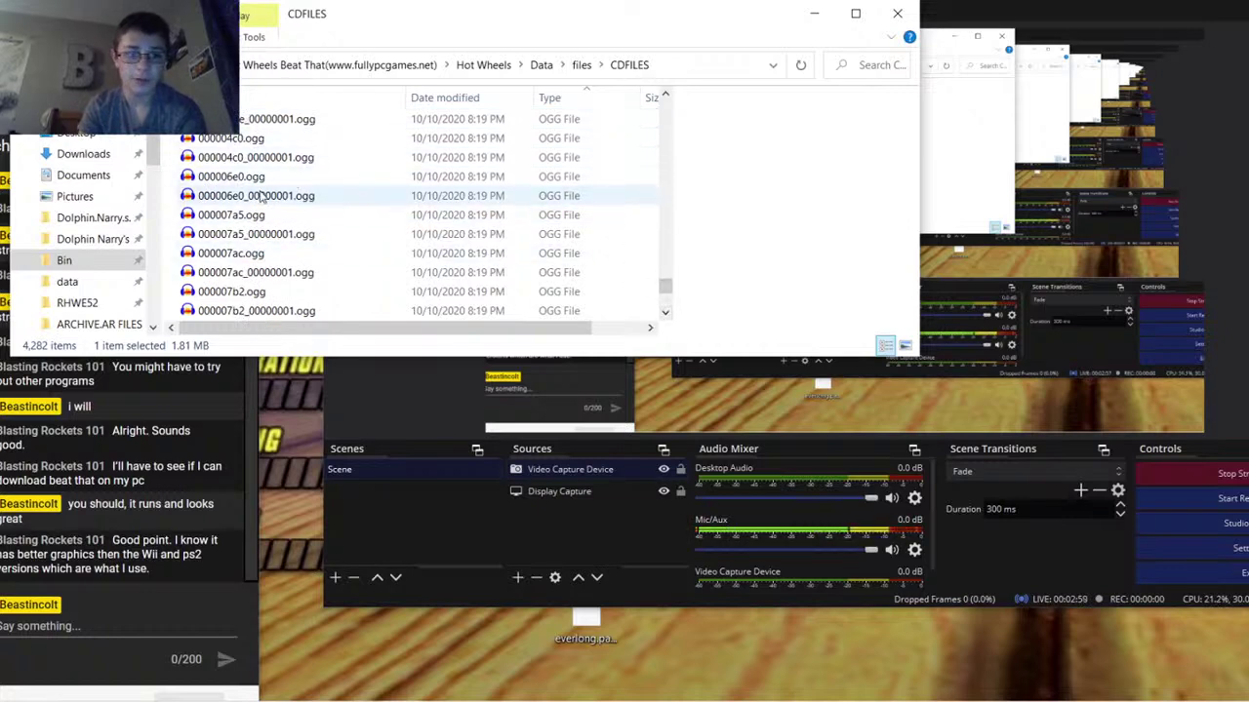
{"action": "double_click", "coordinate": [261, 214]}
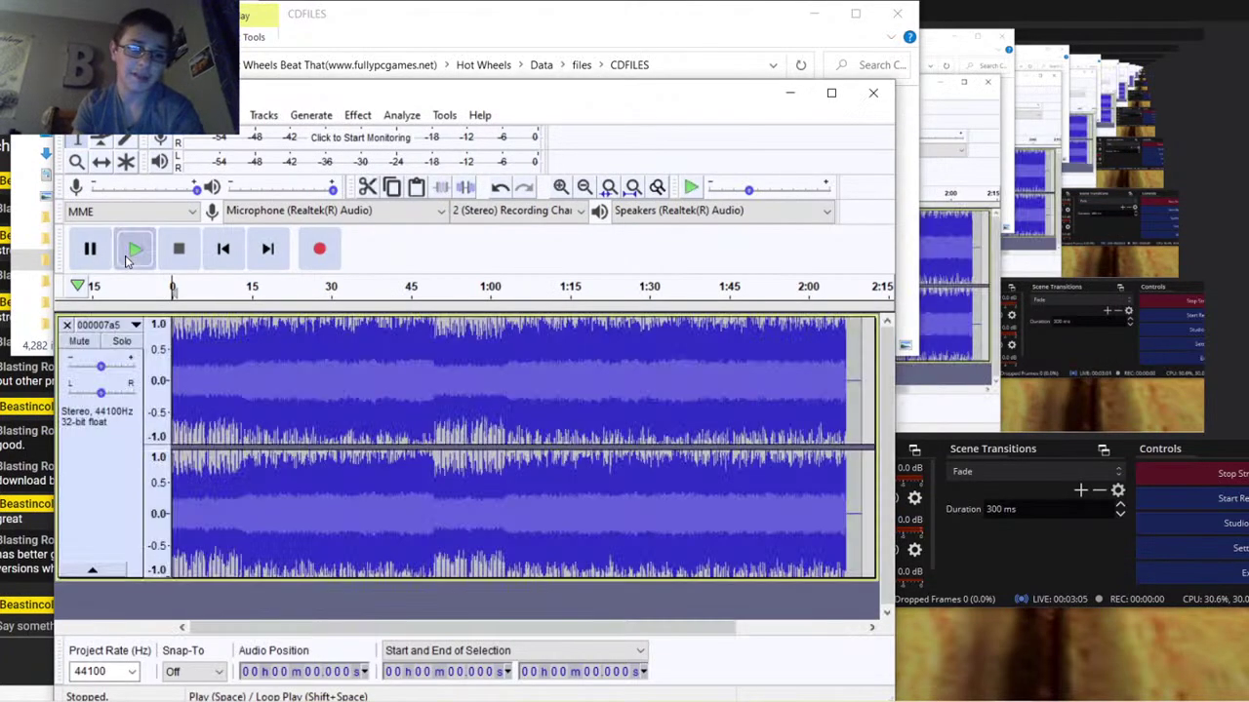
{"action": "left_click", "coordinate": [133, 251]}
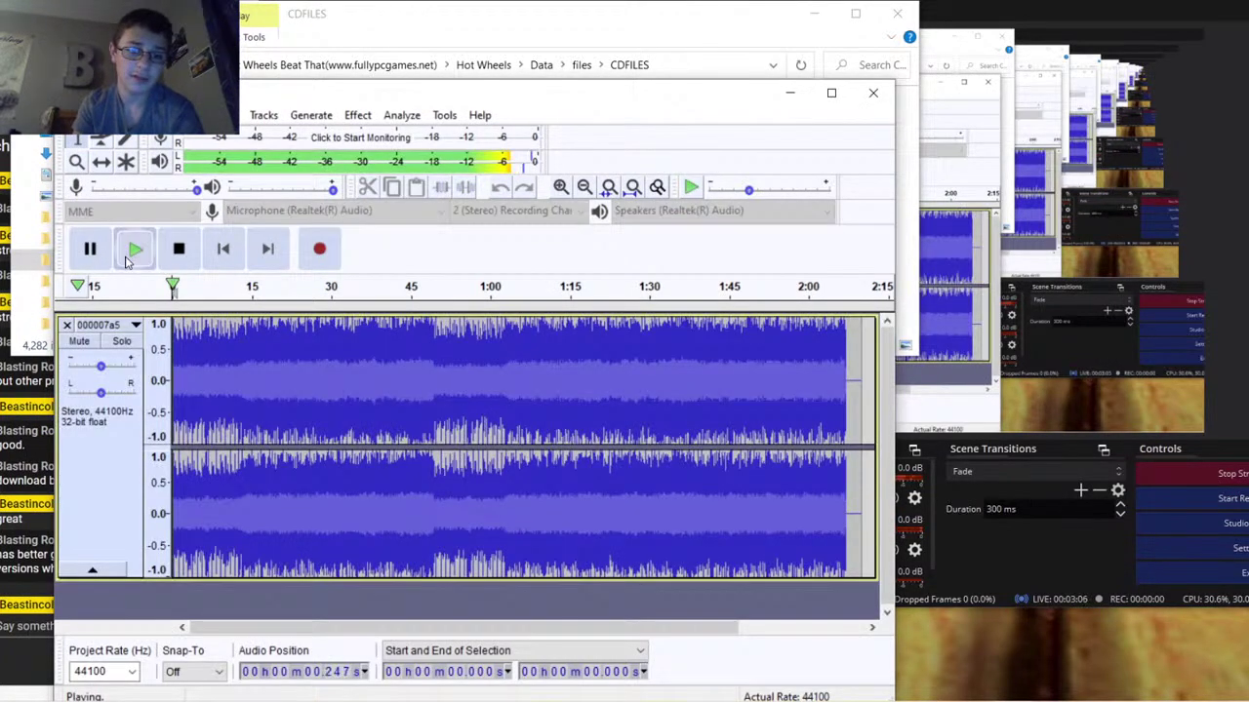
Stop playback of the 000007a5 track and close its Audacity project without saving
{"action": "left_click", "coordinate": [180, 250]}
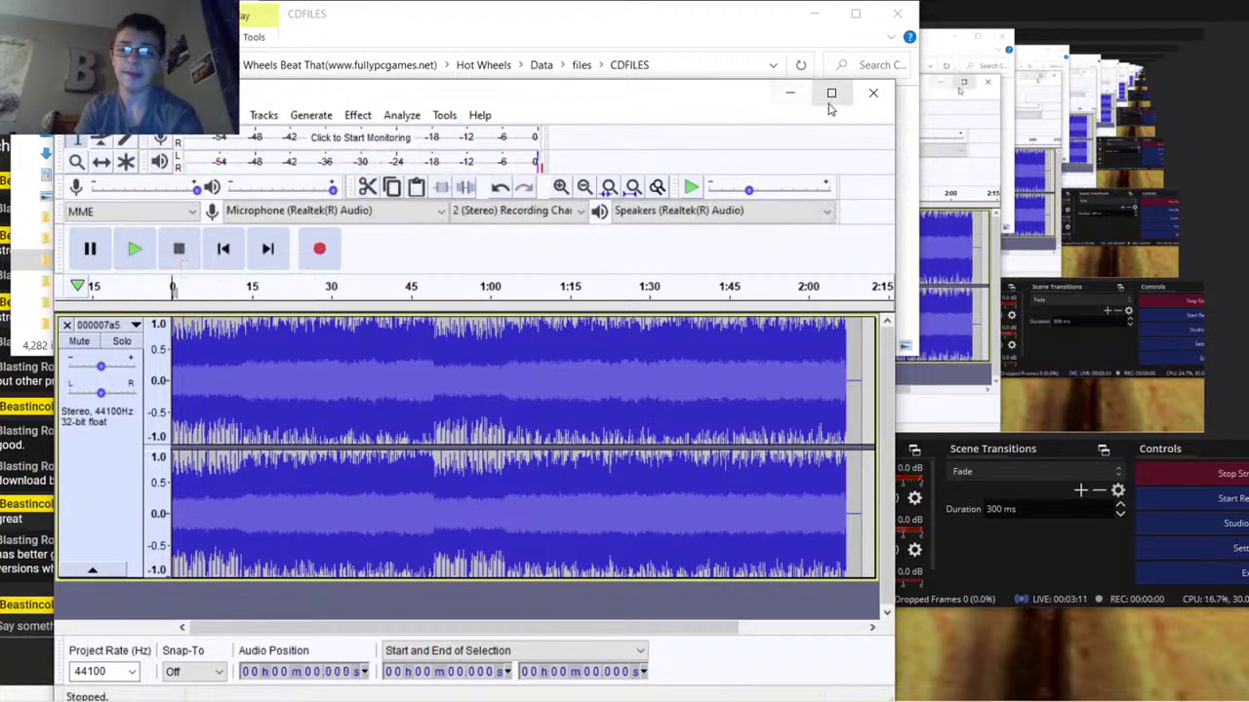
{"action": "left_click", "coordinate": [873, 92]}
{"action": "left_click", "coordinate": [522, 398]}
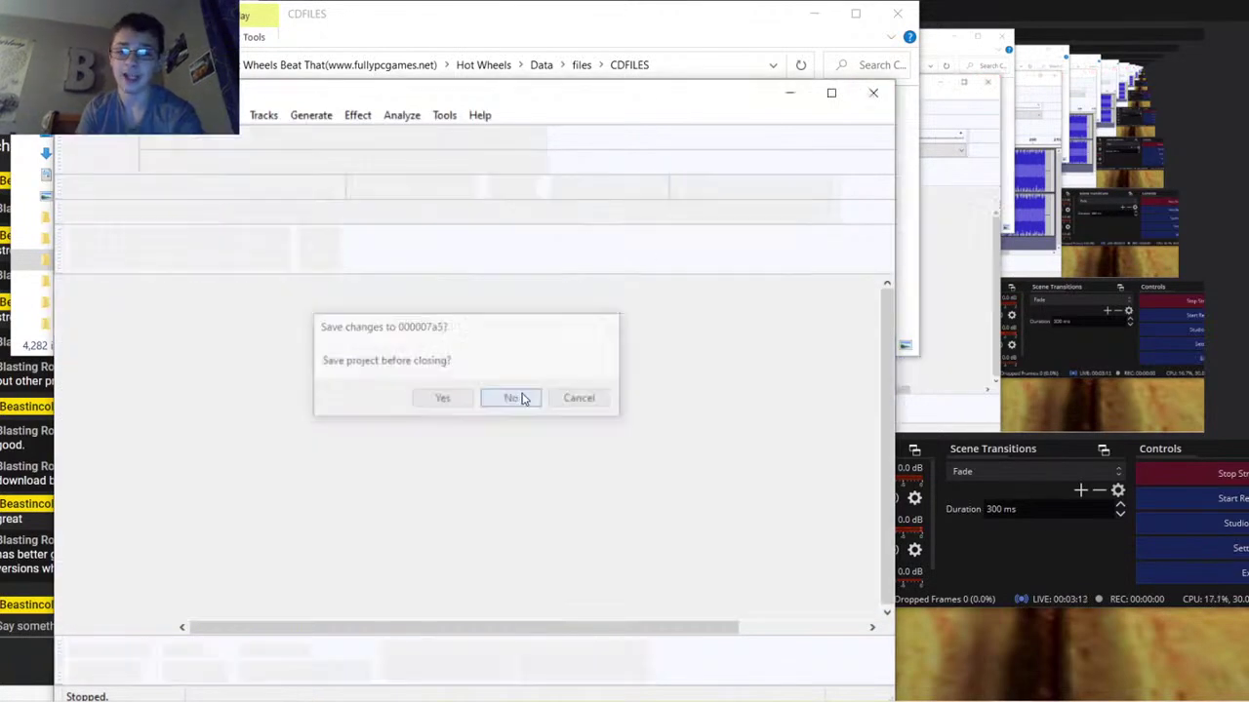
Open 000007c6.ogg from further down the CDFILES list in Audacity, play part of it, and stop playback
{"action": "left_click", "coordinate": [667, 314]}
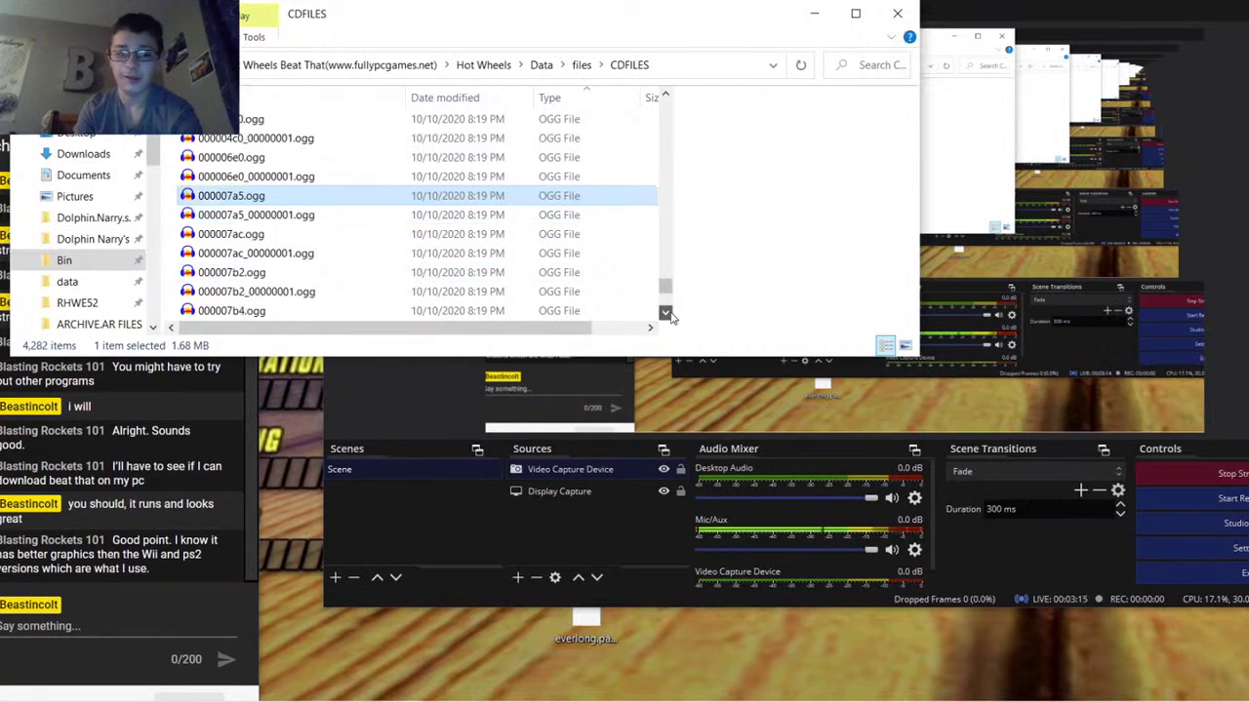
{"action": "left_click", "coordinate": [667, 313]}
{"action": "left_click", "coordinate": [668, 313]}
{"action": "left_click", "coordinate": [667, 313]}
{"action": "left_click", "coordinate": [668, 313]}
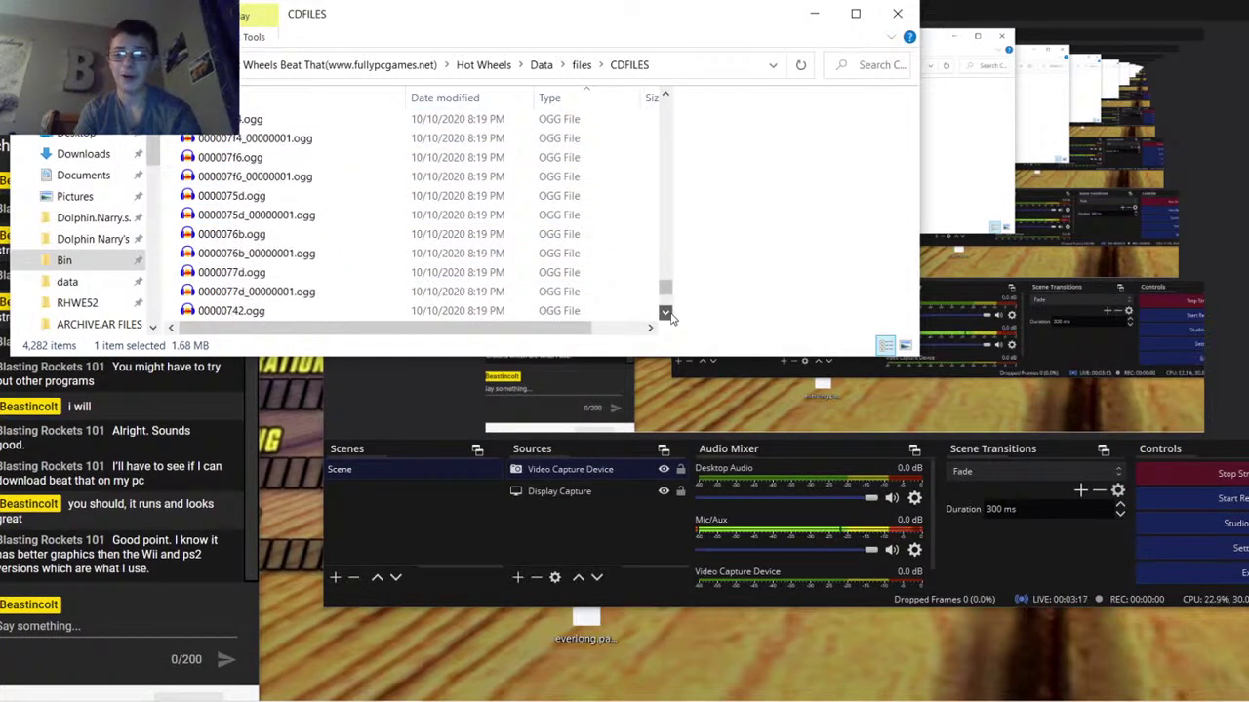
{"action": "left_click", "coordinate": [667, 314]}
{"action": "left_click", "coordinate": [667, 313]}
{"action": "left_click", "coordinate": [668, 313]}
{"action": "left_click", "coordinate": [668, 313]}
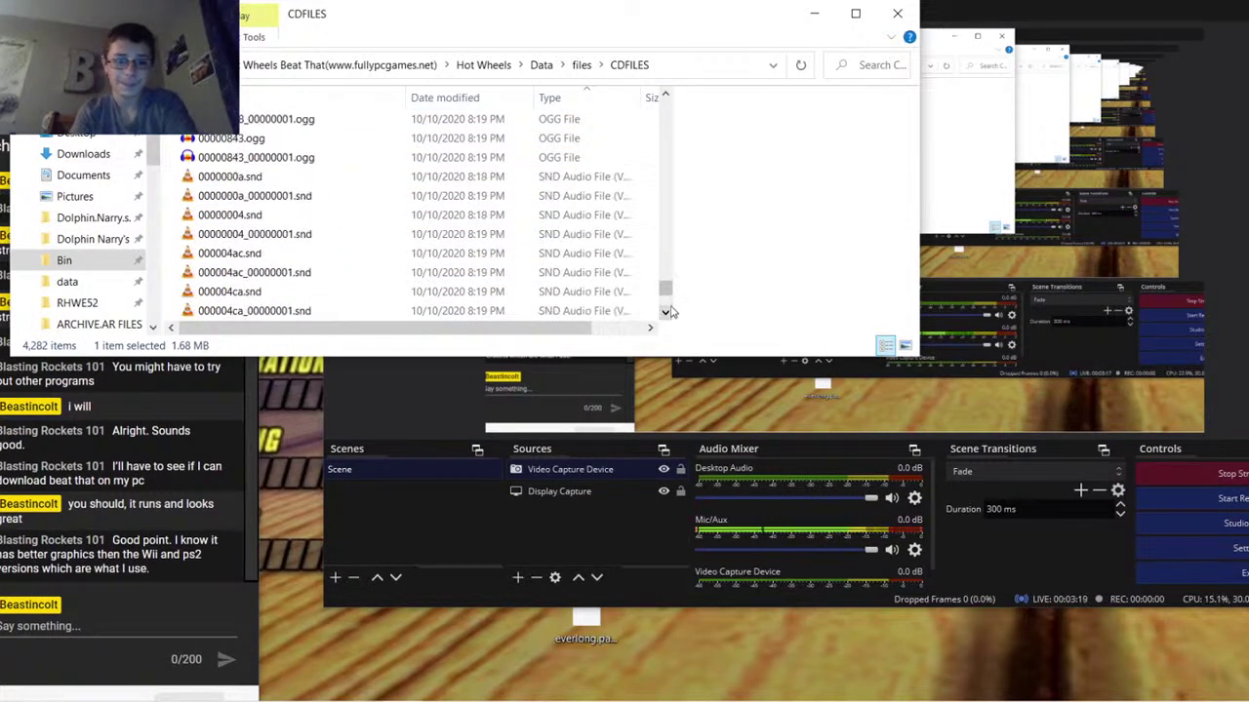
{"action": "left_click_drag", "start_coordinate": [663, 293], "coordinate": [664, 286]}
{"action": "double_click", "coordinate": [256, 215]}
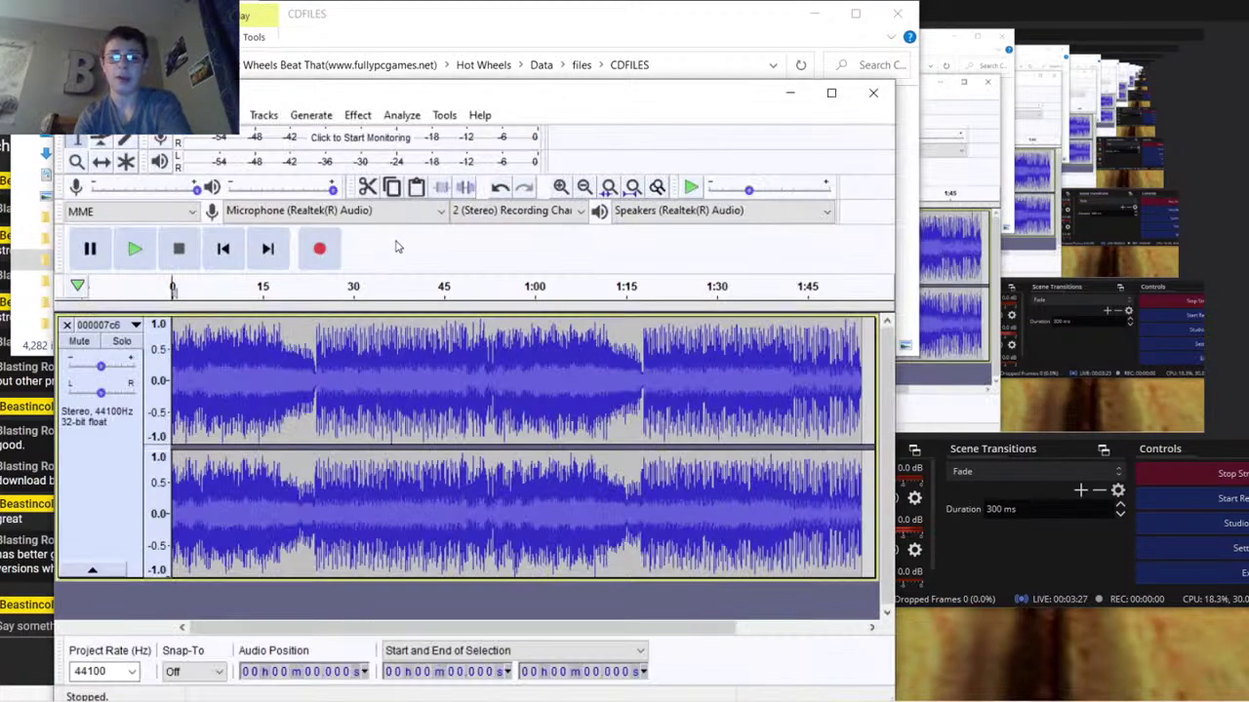
{"action": "left_click", "coordinate": [136, 250]}
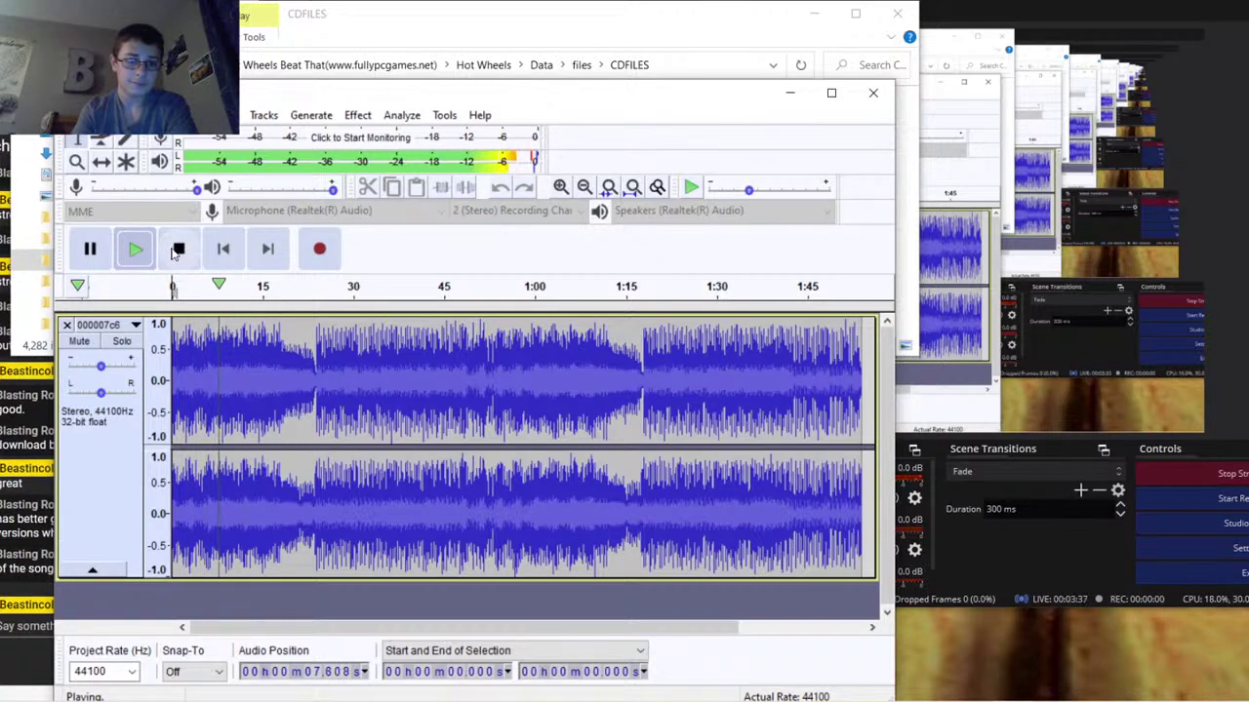
{"action": "left_click", "coordinate": [178, 250]}
Send "you should" and "gggeeee" in the live stream chat and stop the recording in OBS
{"action": "key", "text": "alt+Tab"}
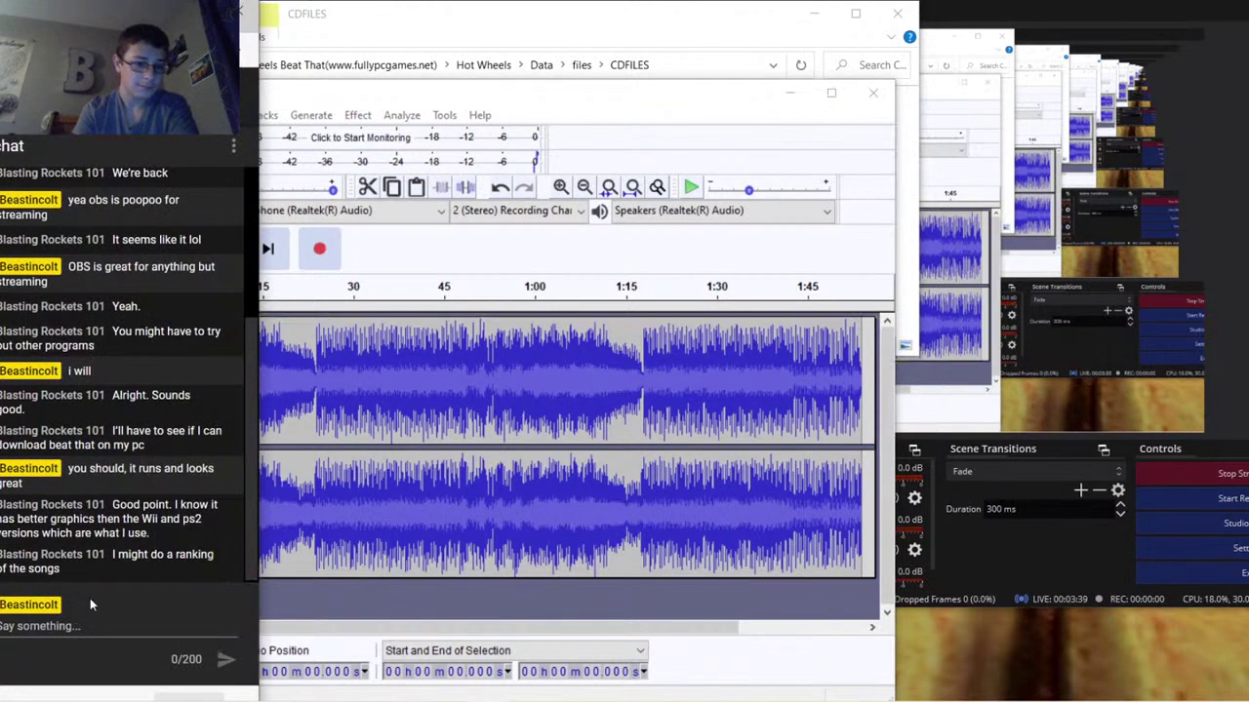
{"action": "left_click", "coordinate": [995, 469]}
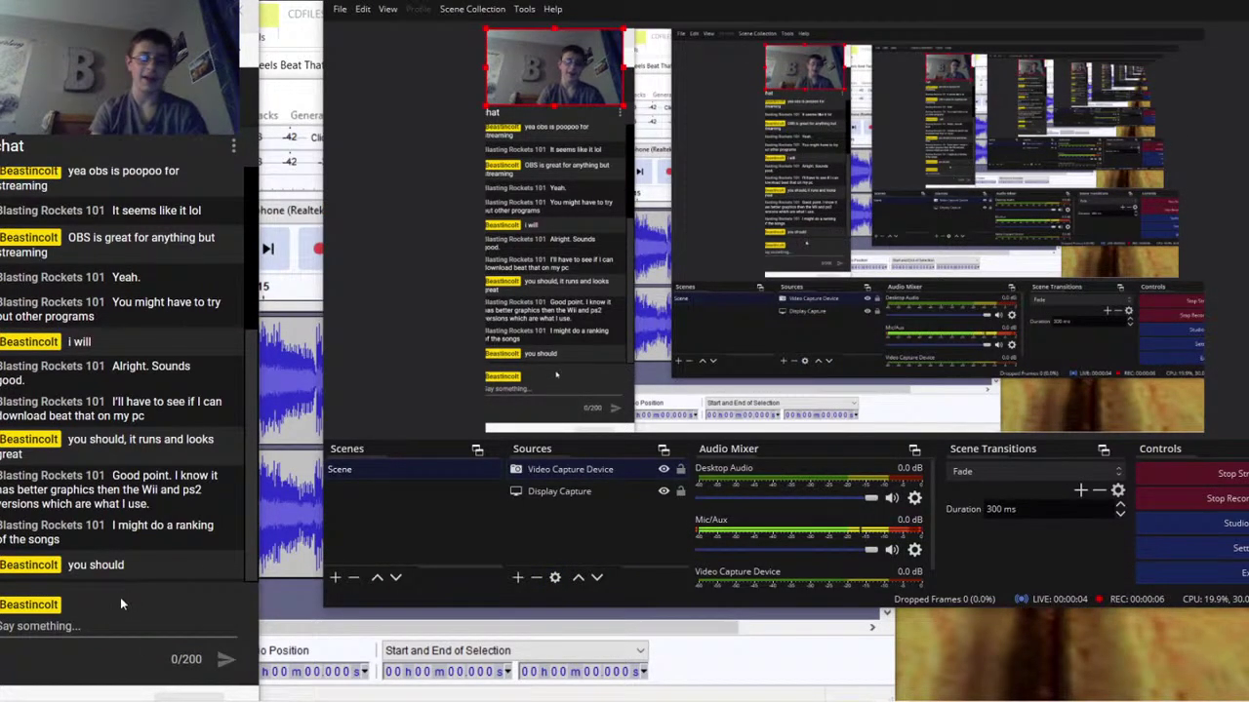
{"action": "type", "text": "gggeeee"}
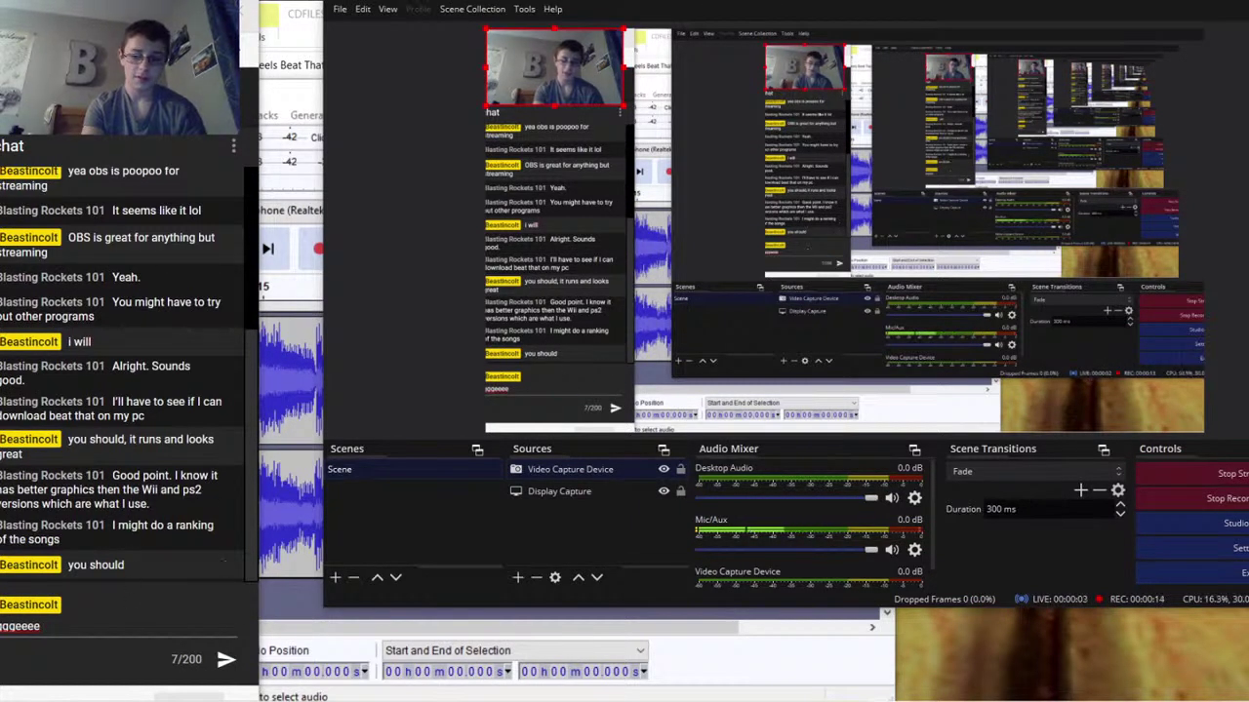
{"action": "key", "text": "Return"}
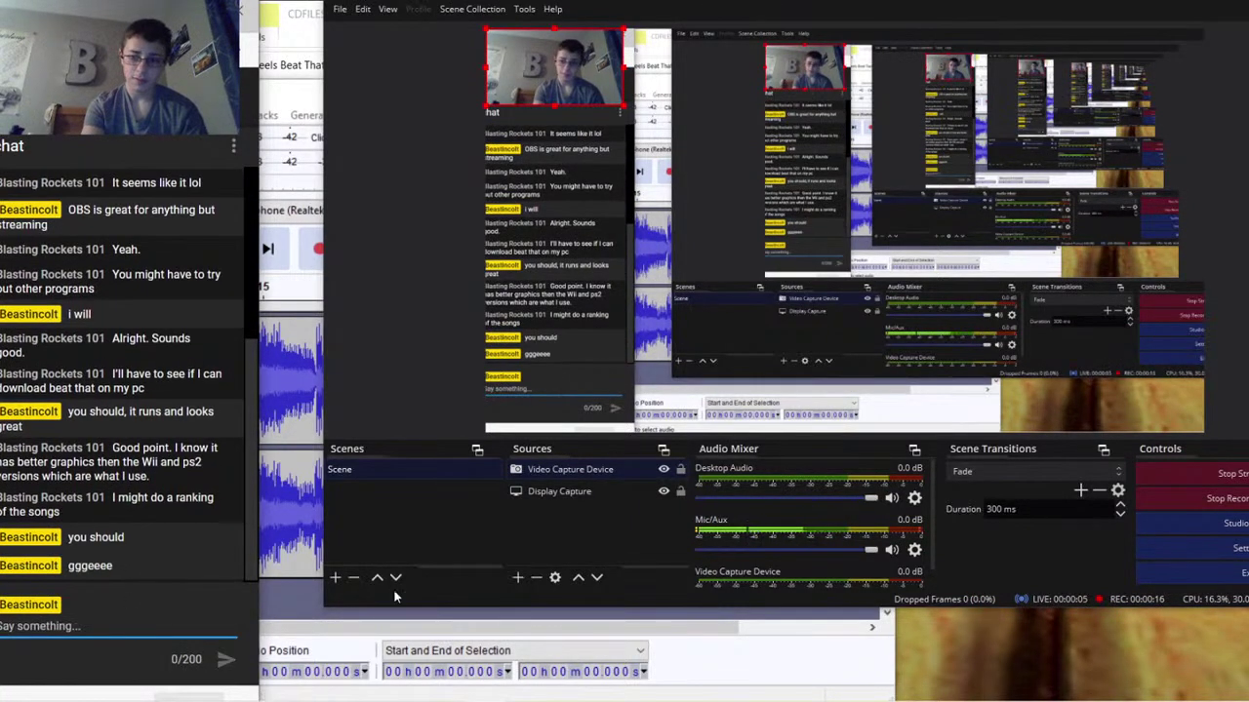
{"action": "left_click", "coordinate": [1175, 500]}
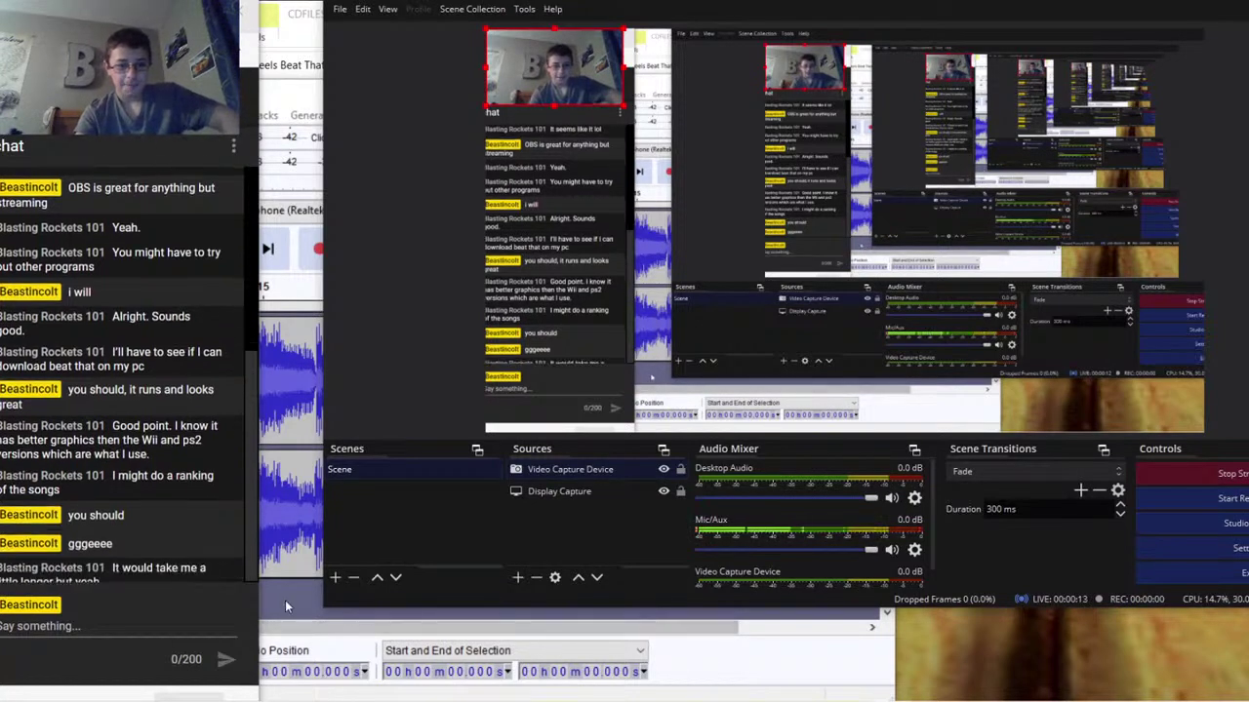
Bring the 000007c6 Audacity project back to the front and close it without saving
{"action": "left_click", "coordinate": [283, 607]}
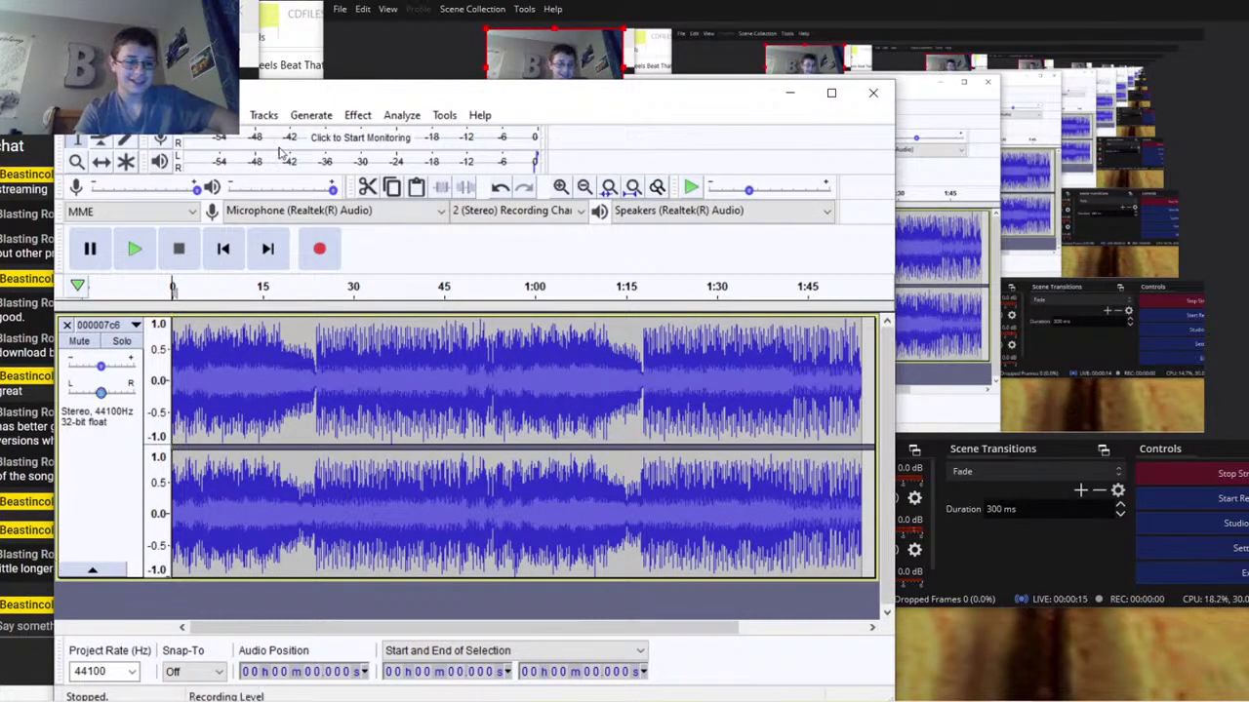
{"action": "left_click_drag", "start_coordinate": [261, 94], "coordinate": [439, 12]}
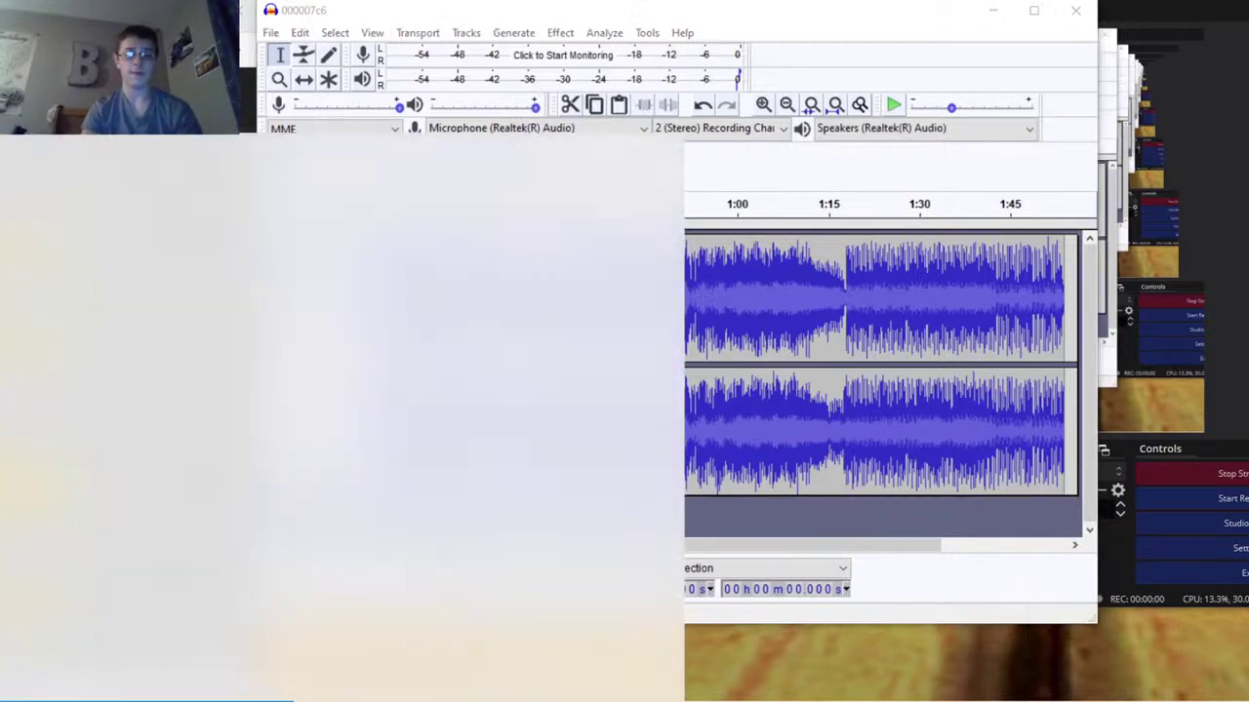
{"action": "key", "text": "alt+F4"}
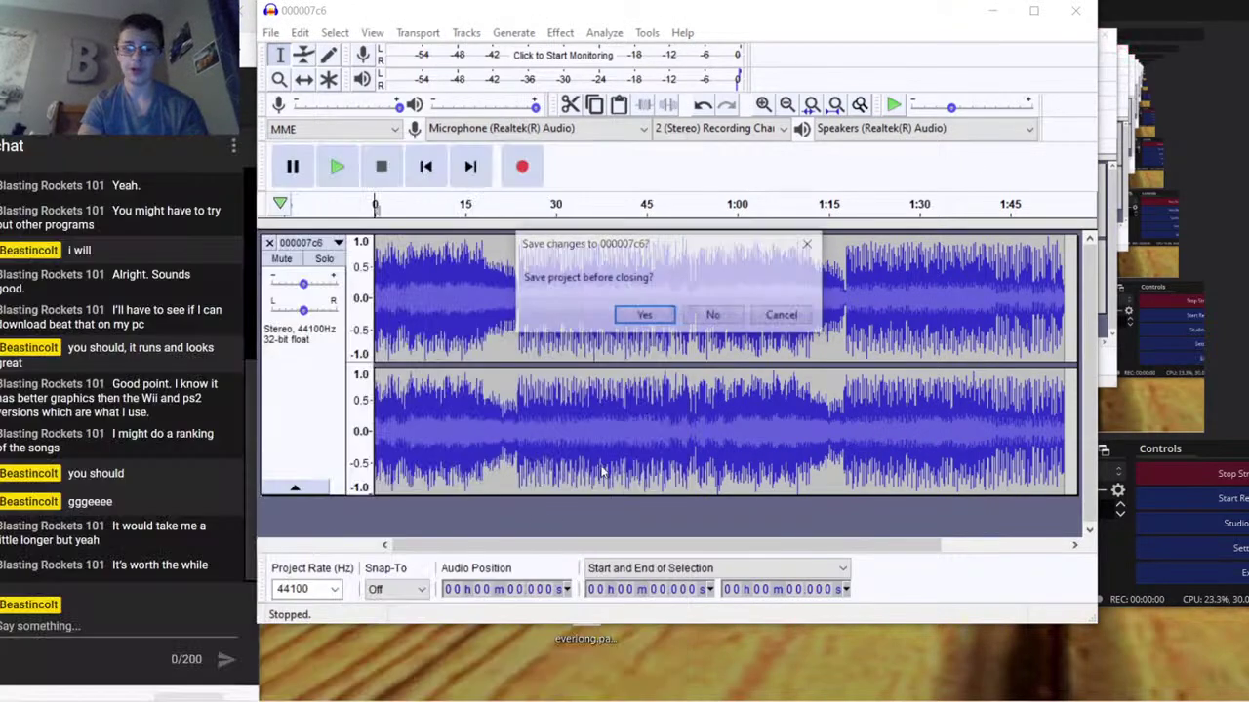
{"action": "left_click", "coordinate": [715, 316]}
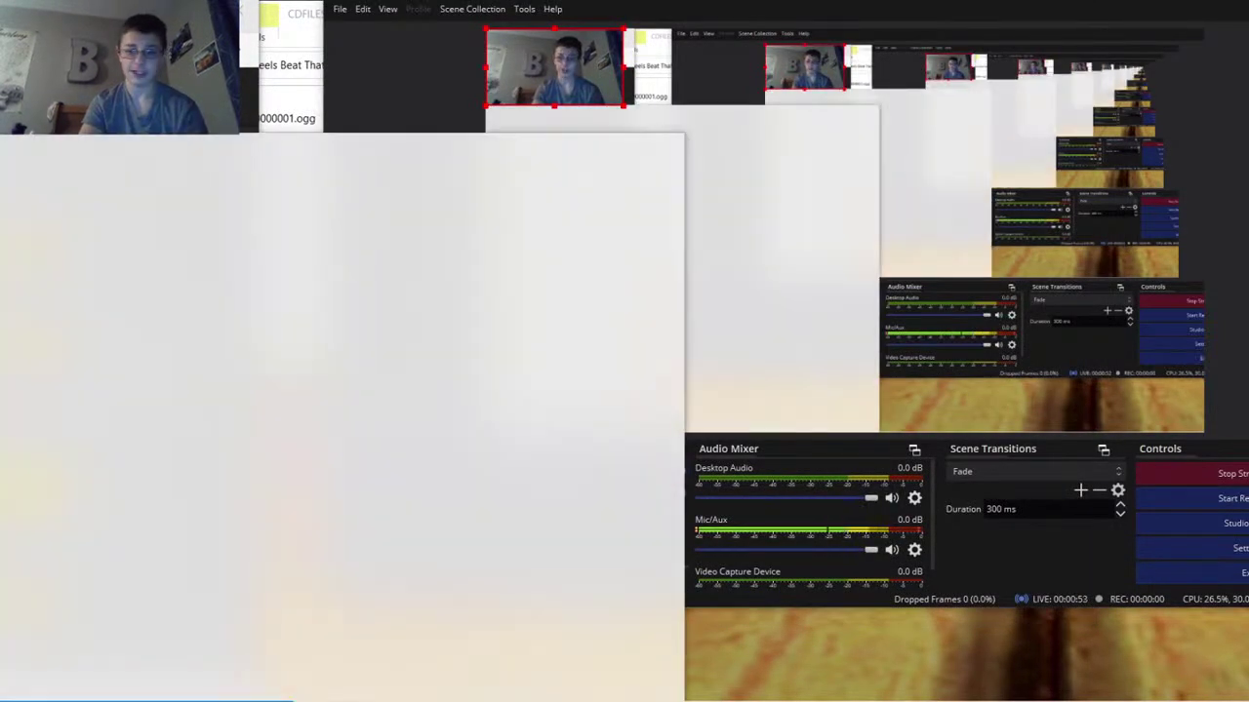
Launch Wondershare Filmora9 and reposition its restored window so that its menus are within view
{"action": "type", "text": "fil"}
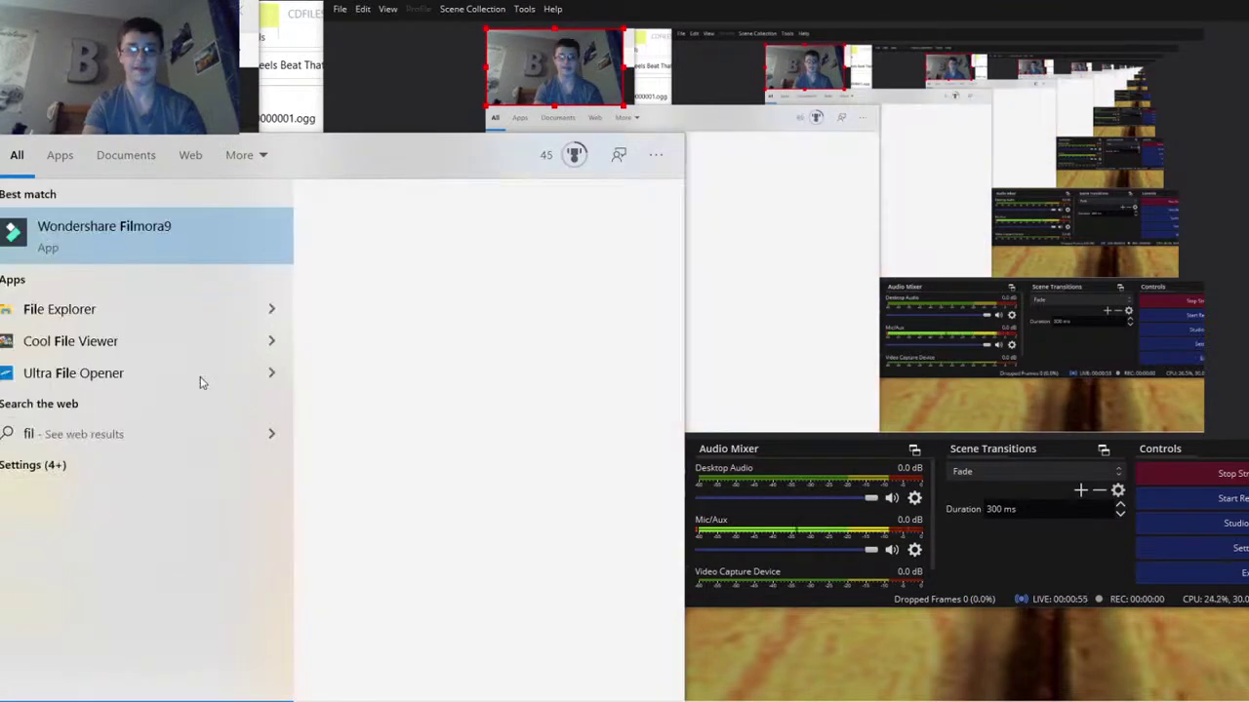
{"action": "left_click", "coordinate": [191, 210]}
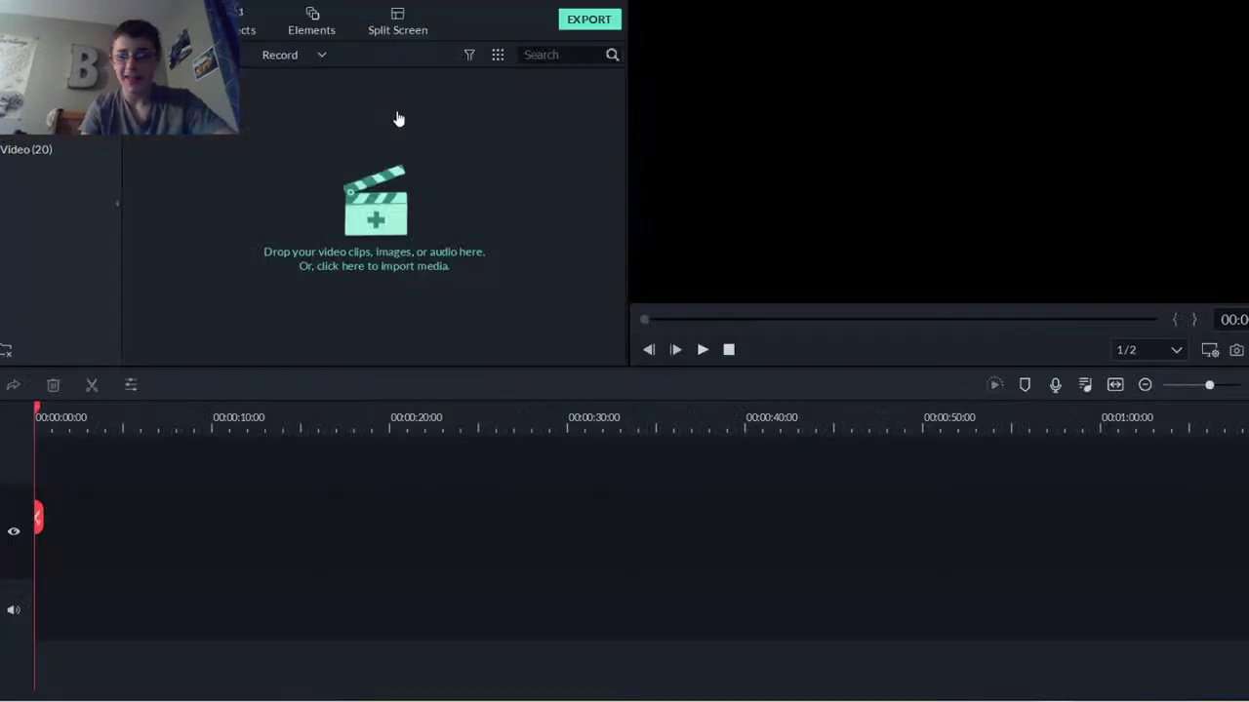
{"action": "left_click", "coordinate": [868, 698]}
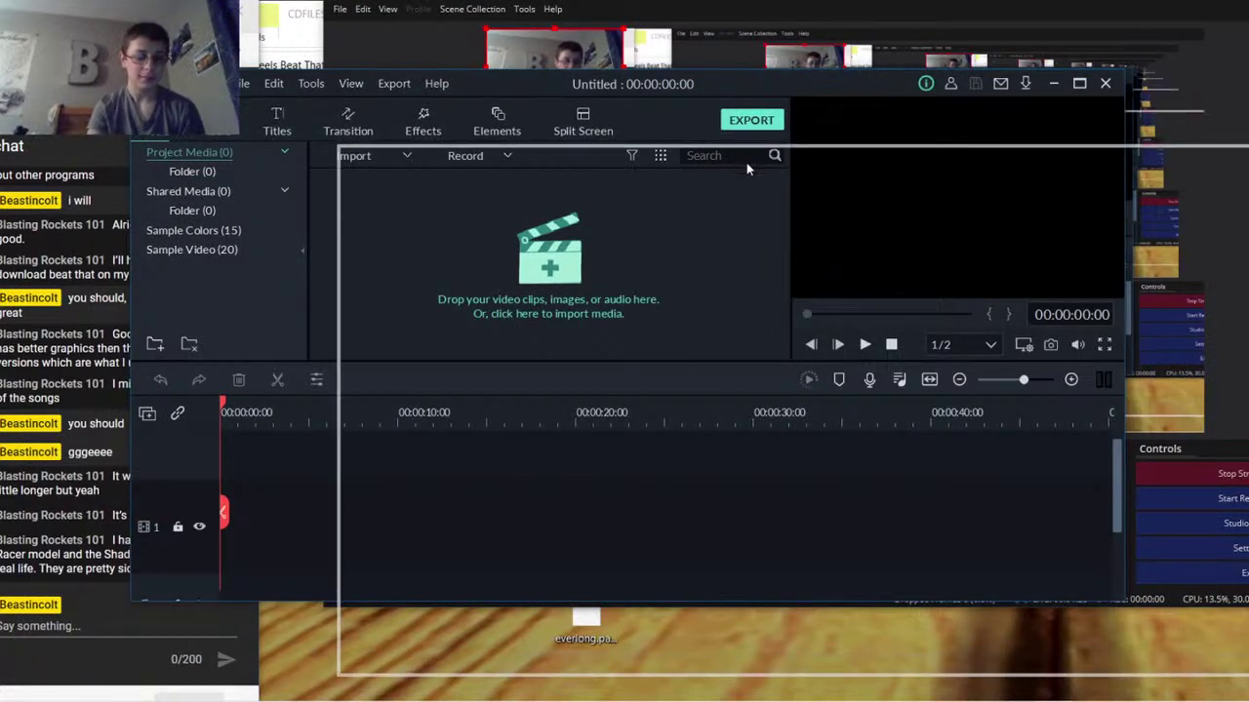
{"action": "left_click_drag", "start_coordinate": [537, 81], "coordinate": [746, 364]}
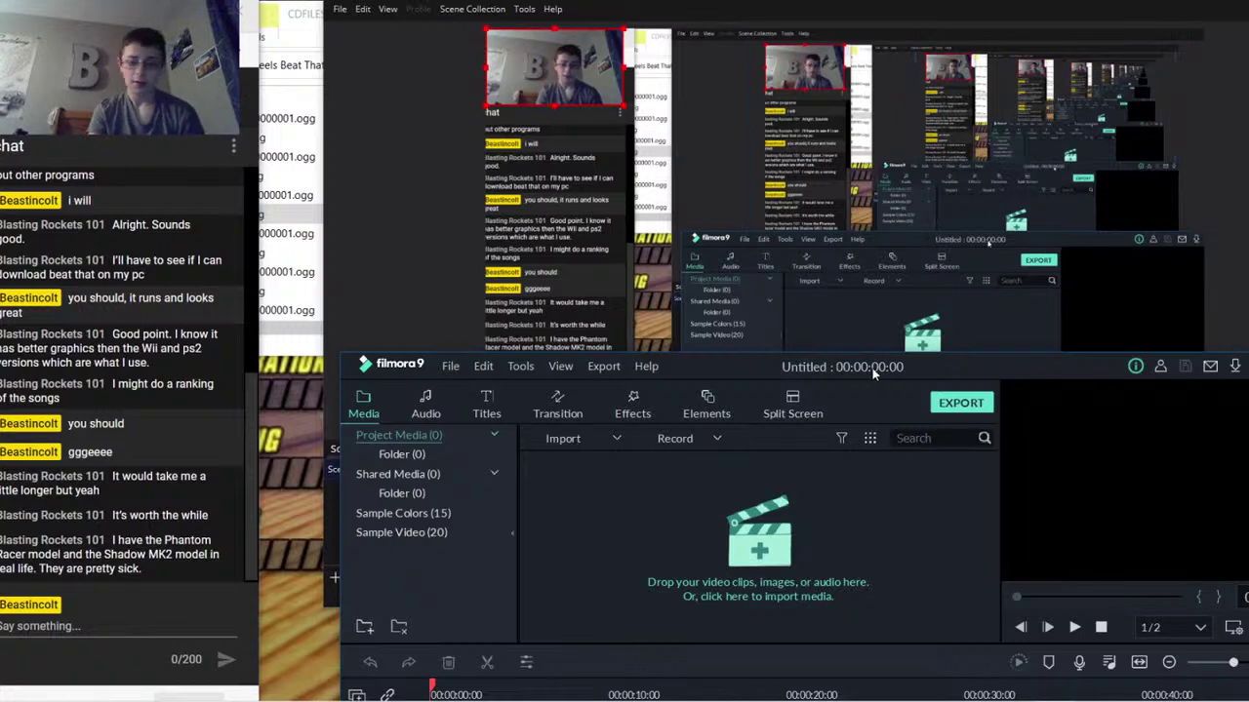
{"action": "left_click_drag", "start_coordinate": [871, 368], "coordinate": [753, 10]}
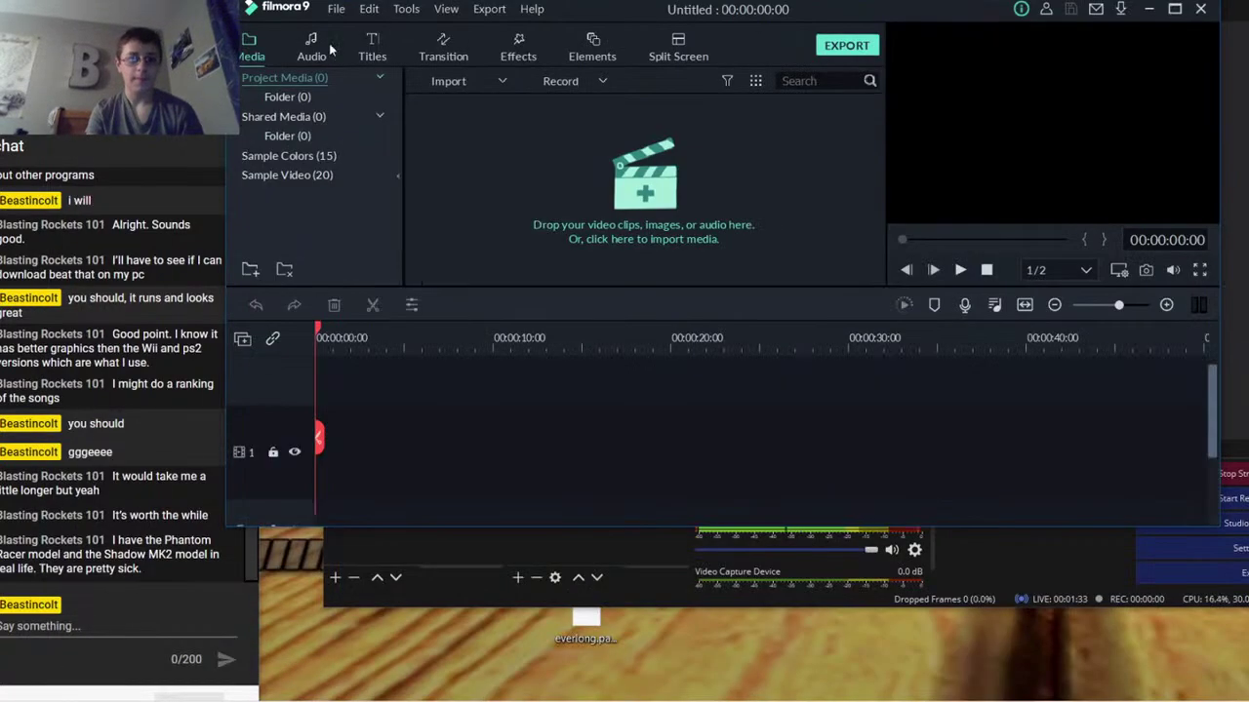
Move the Filmora9 window aside and close the CDFILES folder window behind it
{"action": "double_click", "coordinate": [351, 30]}
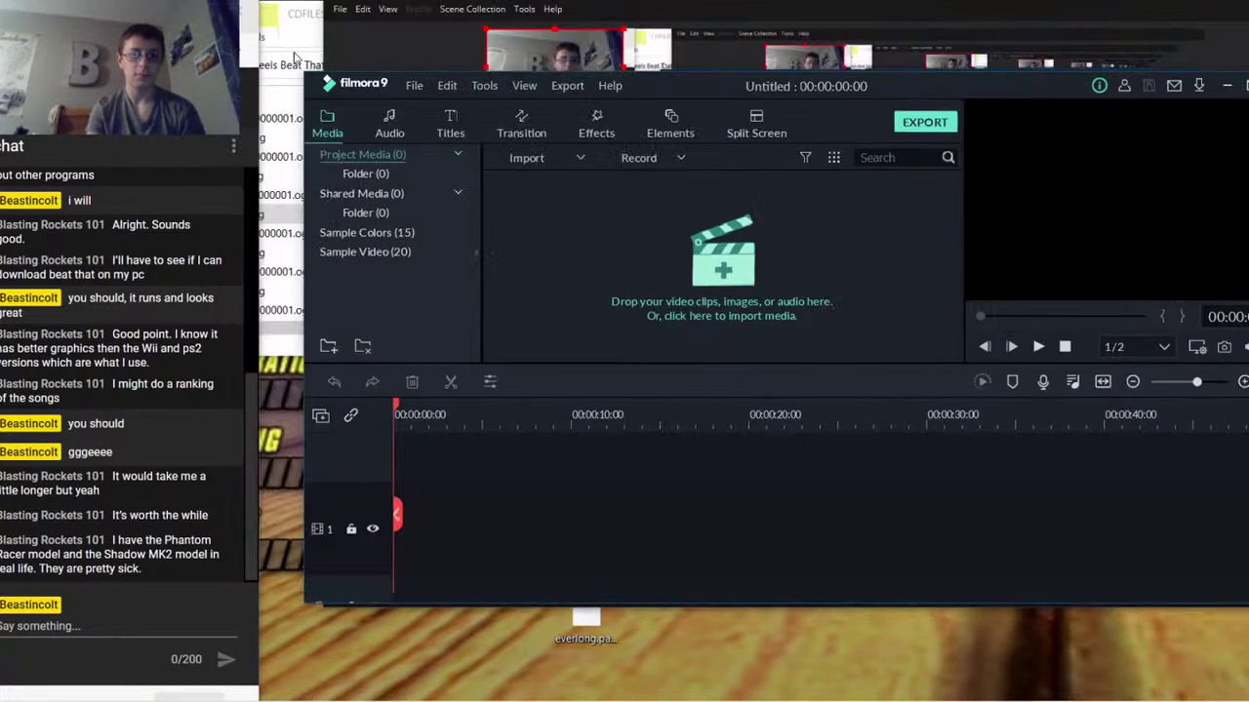
{"action": "left_click", "coordinate": [292, 23]}
{"action": "left_click", "coordinate": [898, 12]}
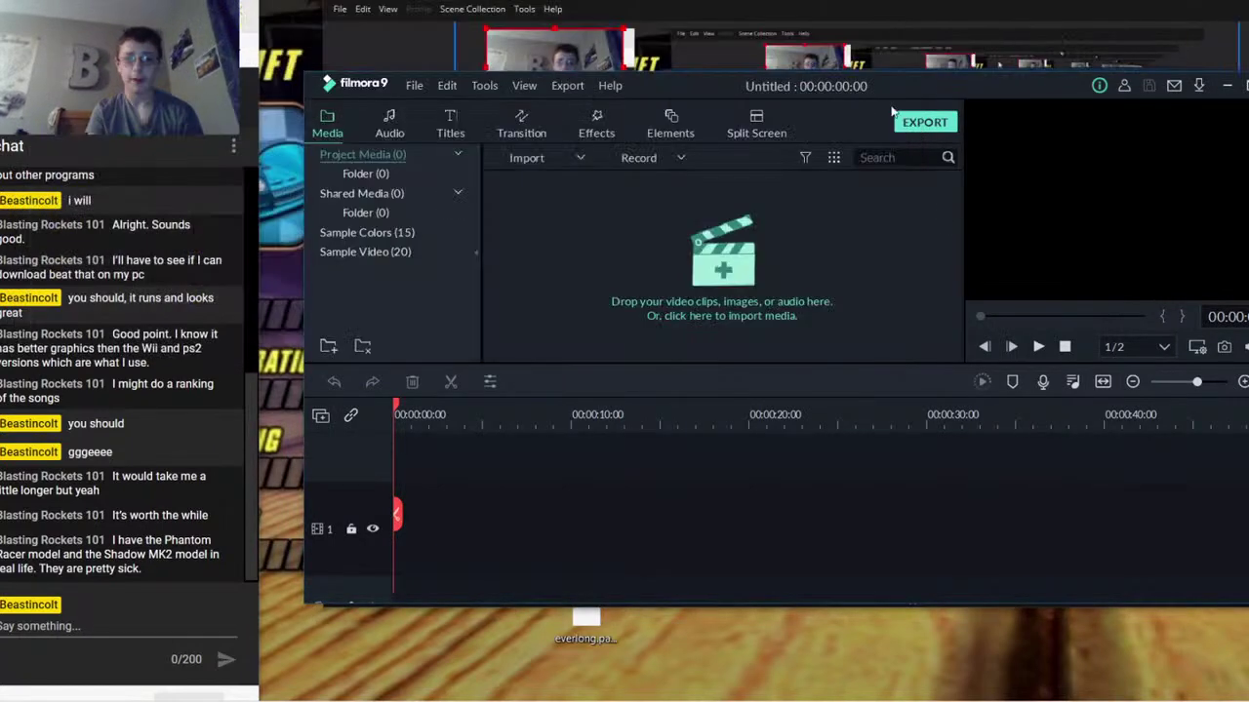
{"action": "left_click", "coordinate": [611, 86]}
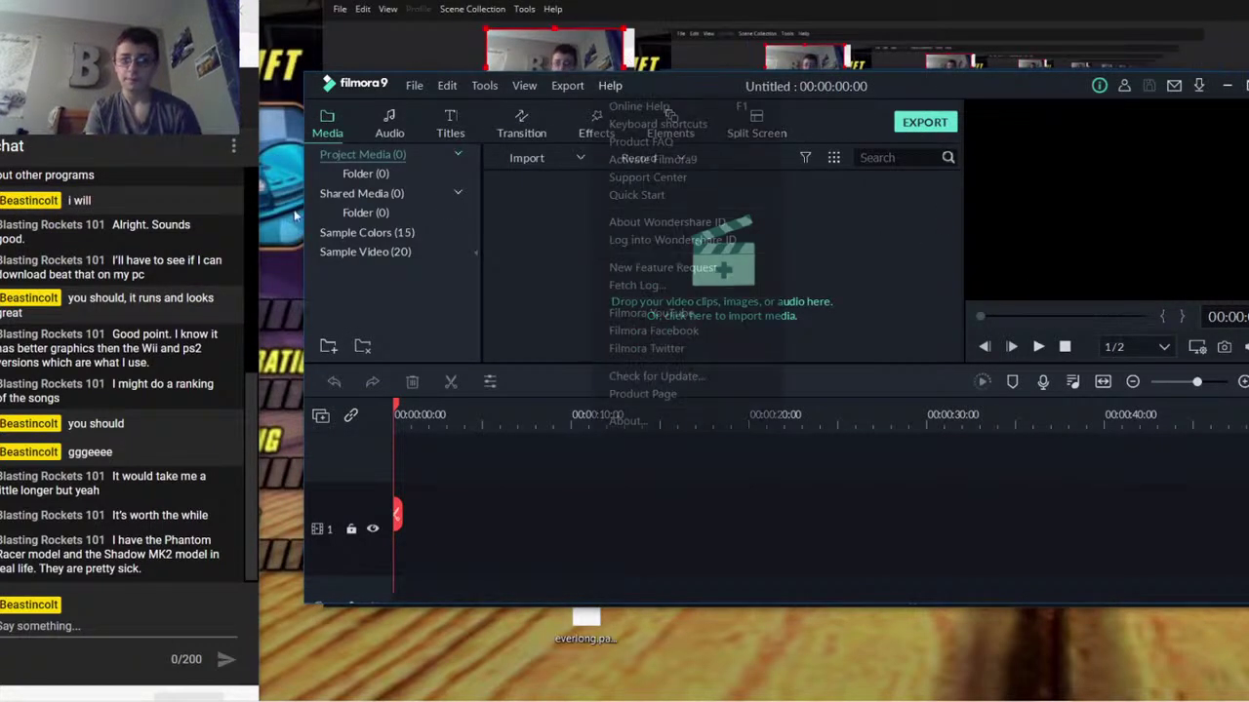
{"action": "left_click", "coordinate": [805, 73]}
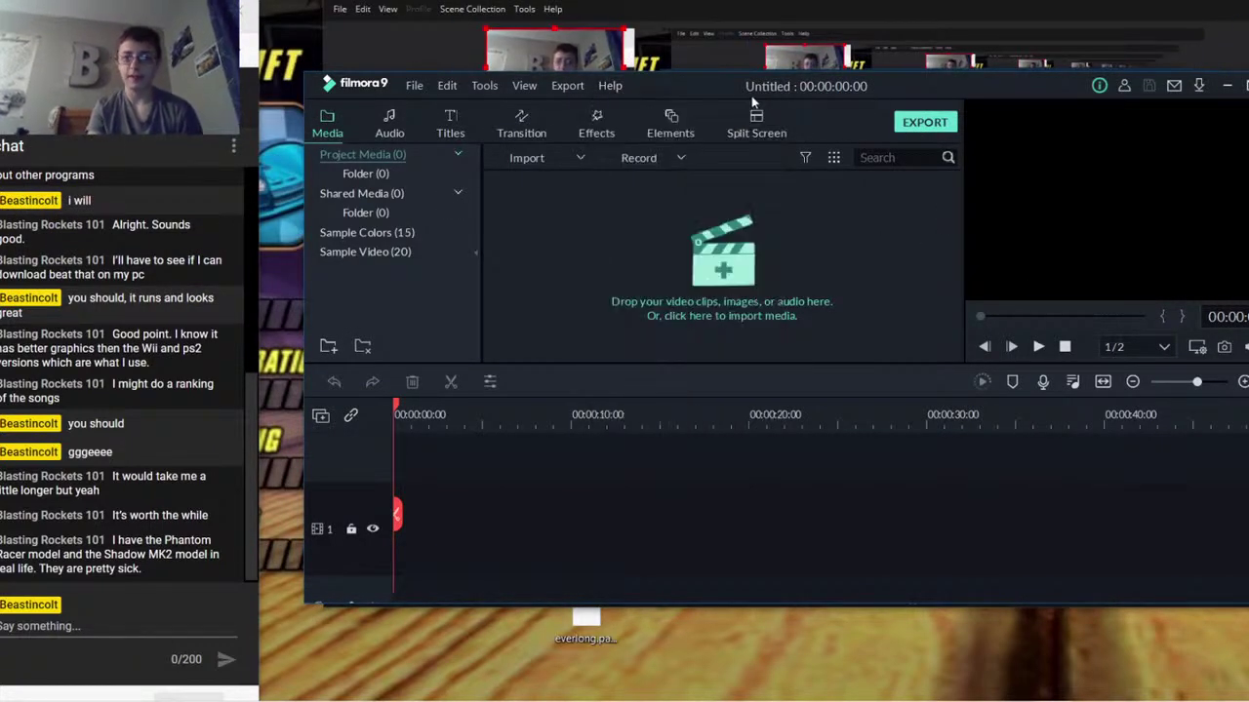
{"action": "left_click", "coordinate": [567, 86]}
{"action": "left_click", "coordinate": [308, 85]}
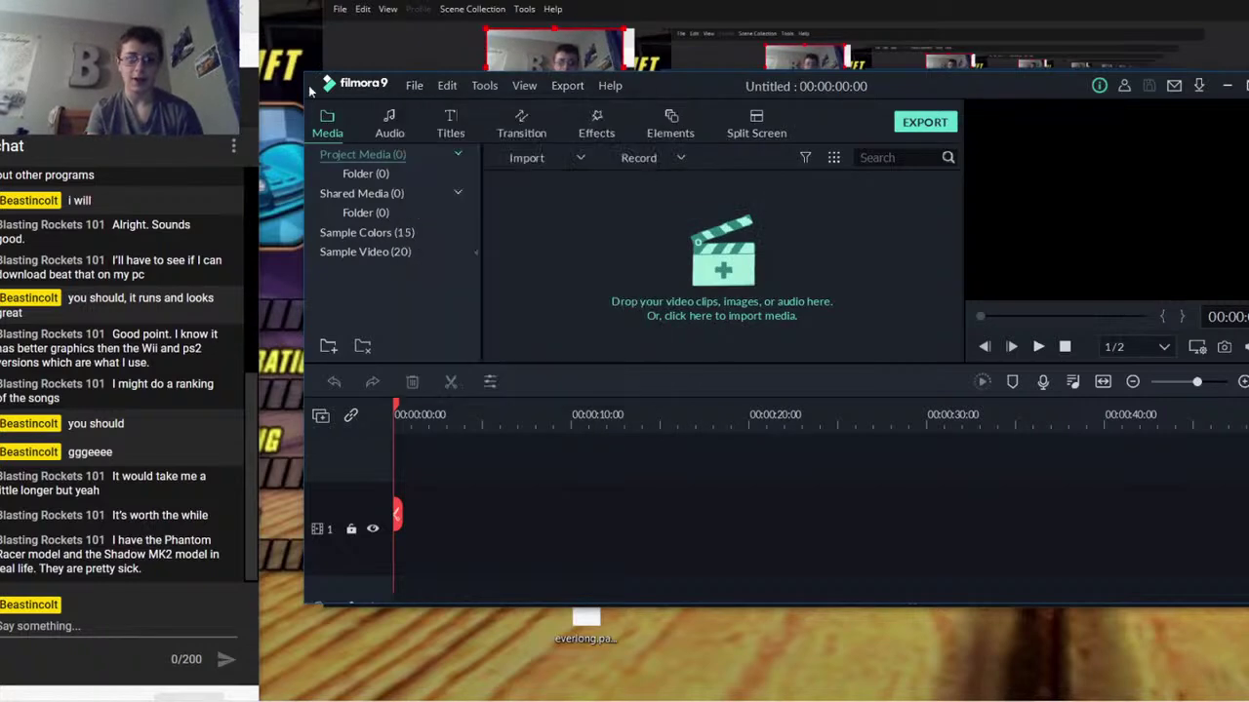
Shift the Filmora9 window, open the recent project VE Project 8, and briefly preview its beginning
{"action": "left_click_drag", "start_coordinate": [313, 86], "coordinate": [209, 71]}
{"action": "left_click", "coordinate": [310, 71]}
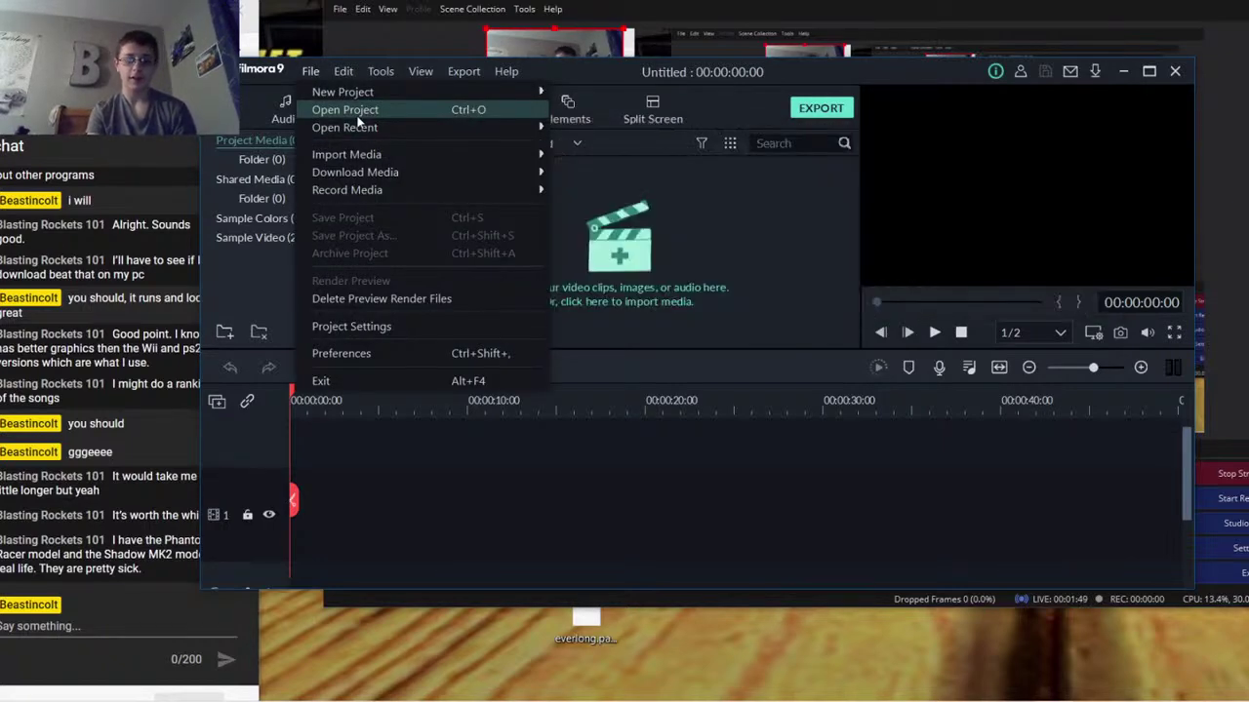
{"action": "left_click", "coordinate": [753, 125]}
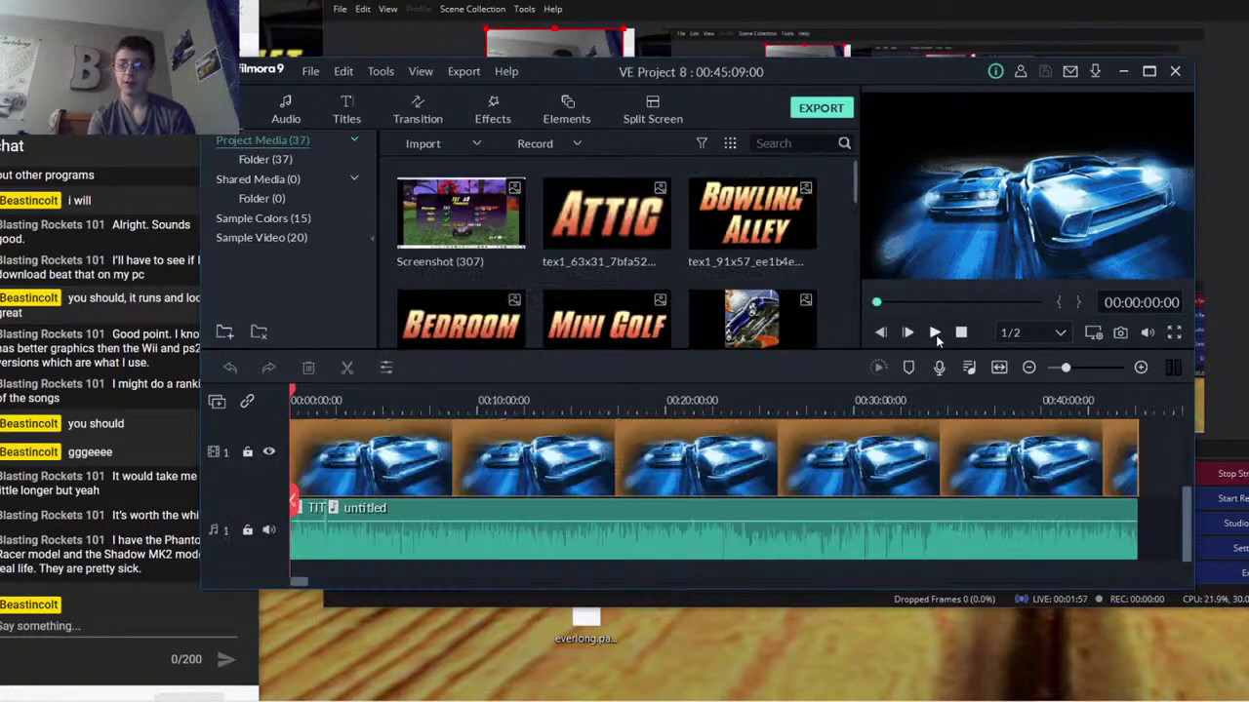
{"action": "left_click", "coordinate": [936, 334]}
{"action": "left_click", "coordinate": [935, 334]}
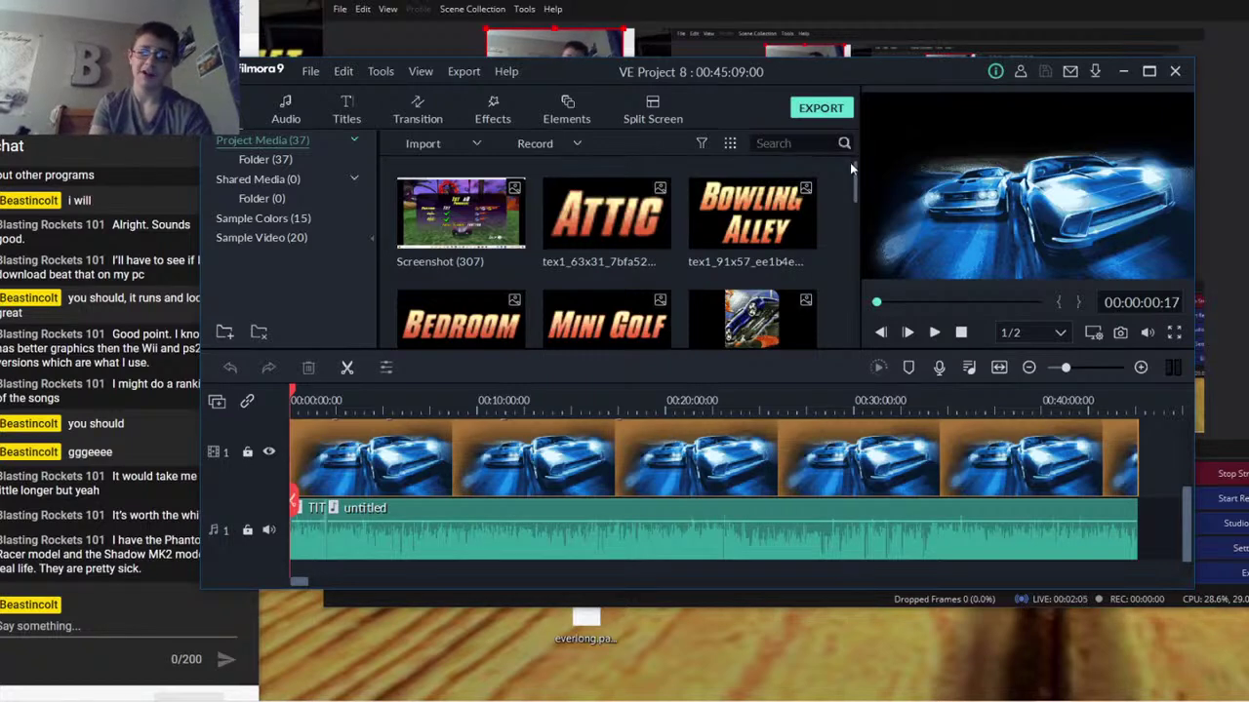
Open the recent project VE Project 7 without relocating its missing media, and preview it from about the 50-second mark
{"action": "left_click", "coordinate": [310, 73]}
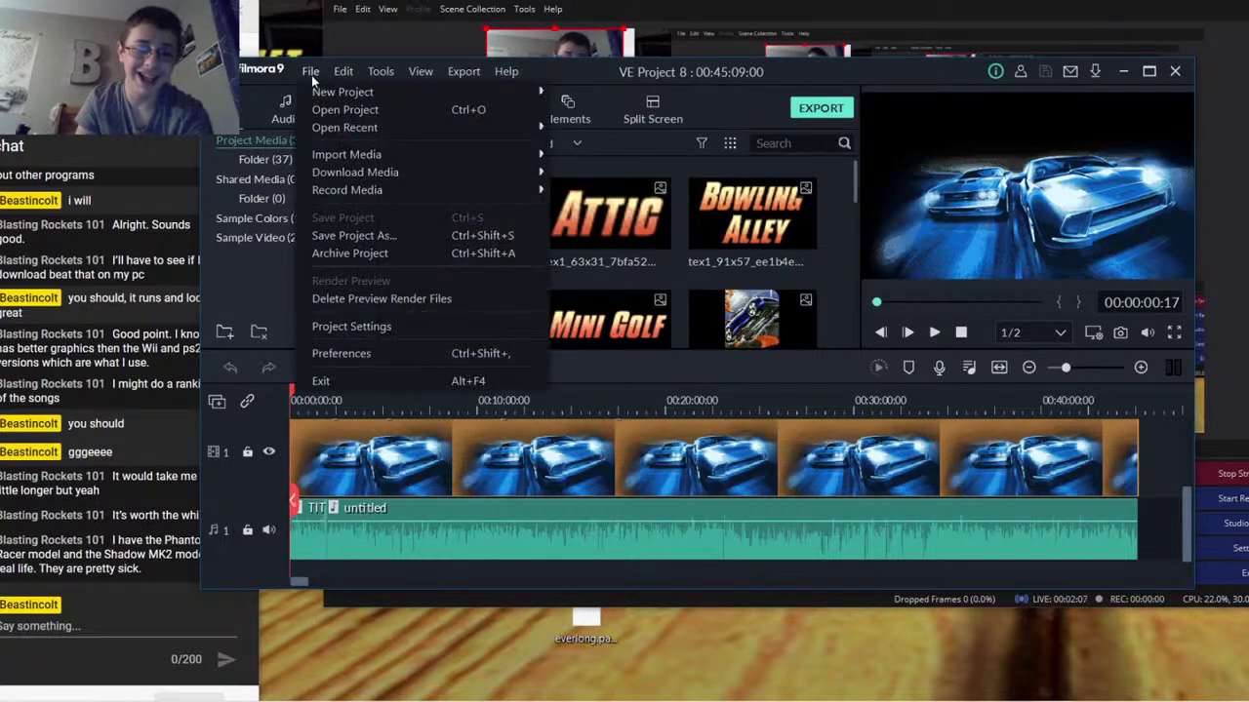
{"action": "mouse_move", "coordinate": [354, 128]}
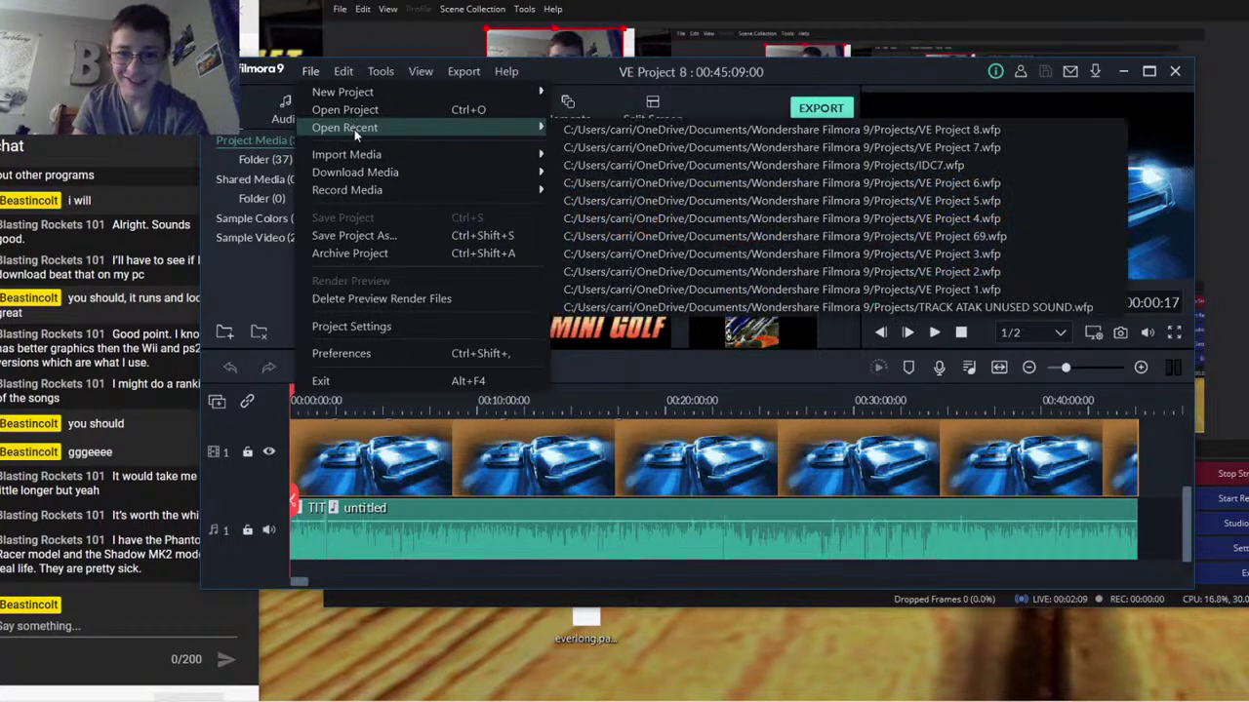
{"action": "left_click", "coordinate": [616, 151]}
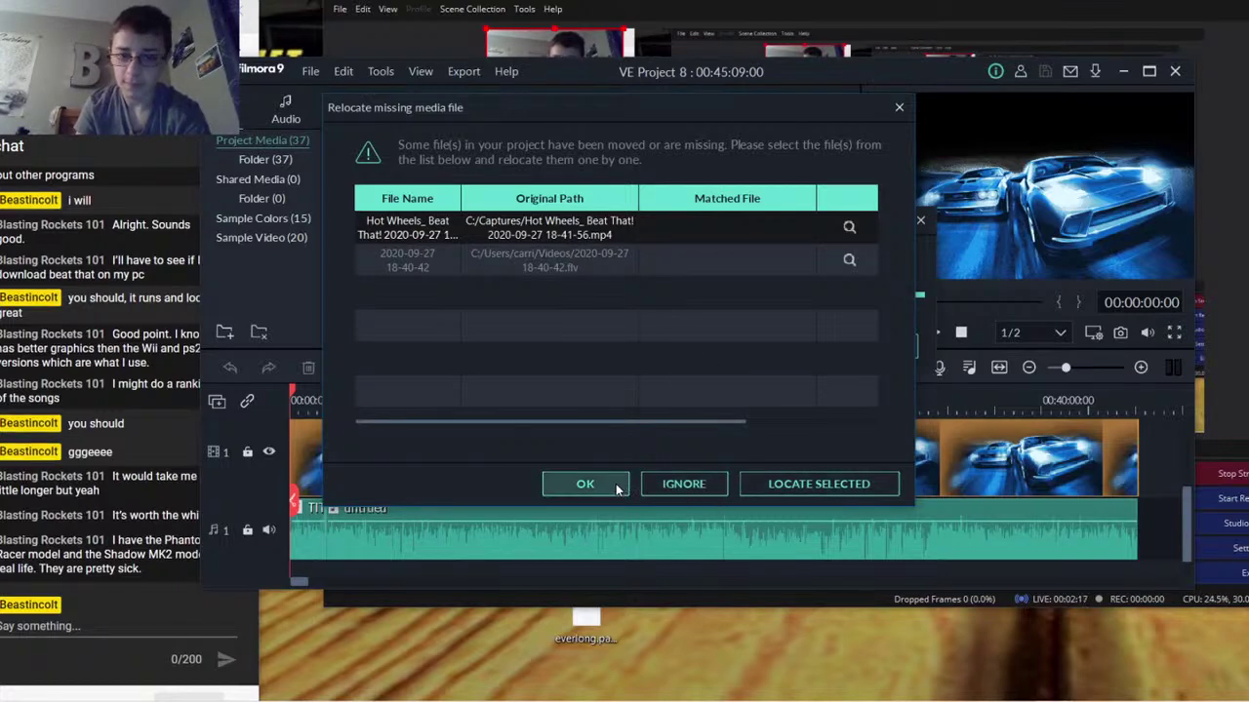
{"action": "left_click", "coordinate": [585, 483]}
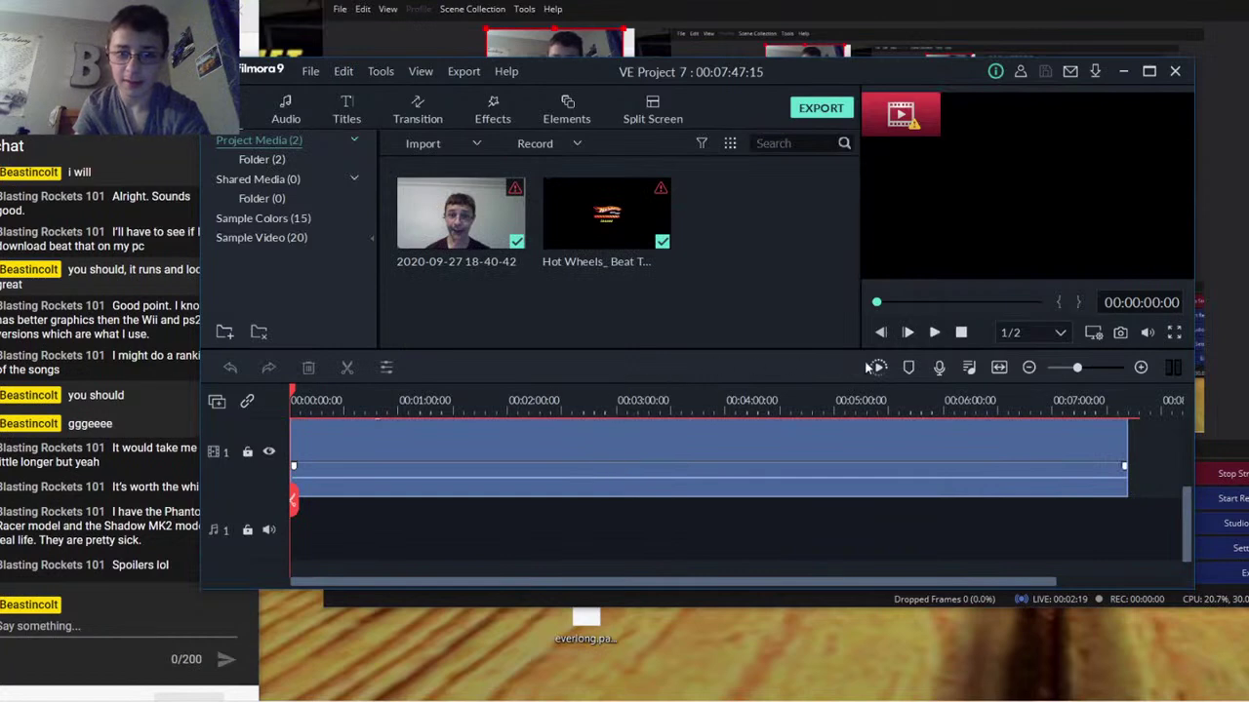
{"action": "left_click", "coordinate": [933, 334]}
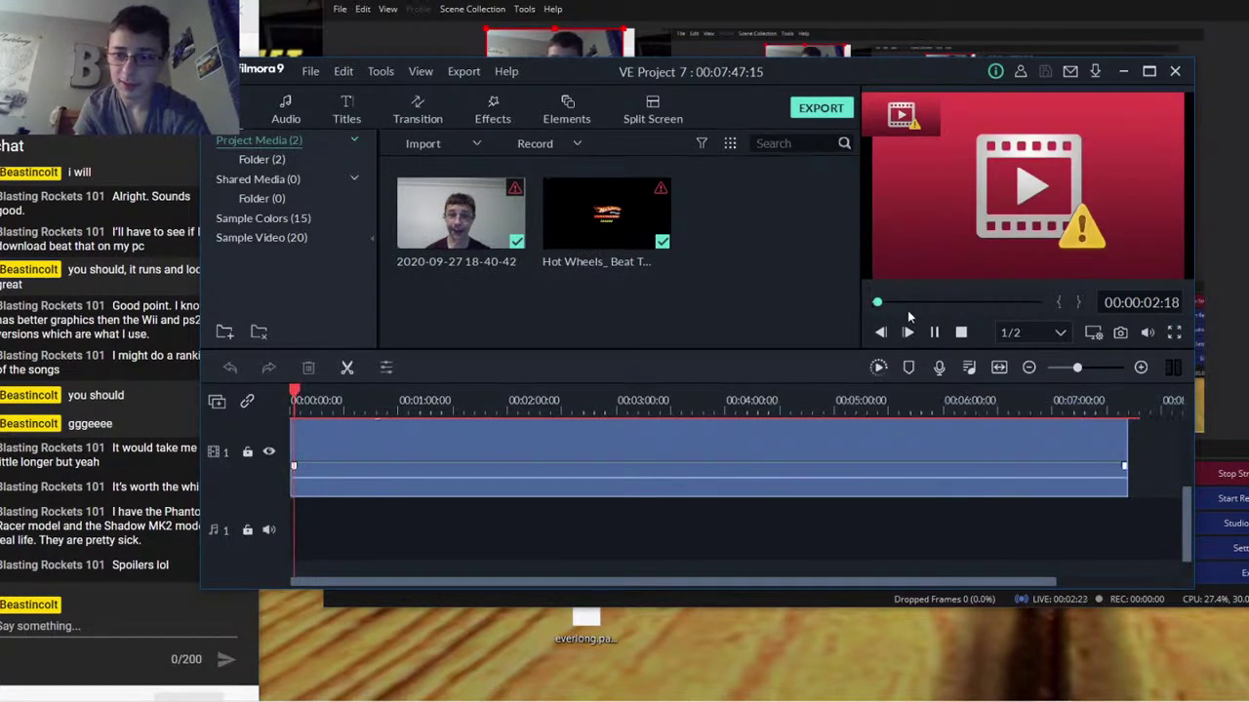
{"action": "left_click", "coordinate": [893, 303]}
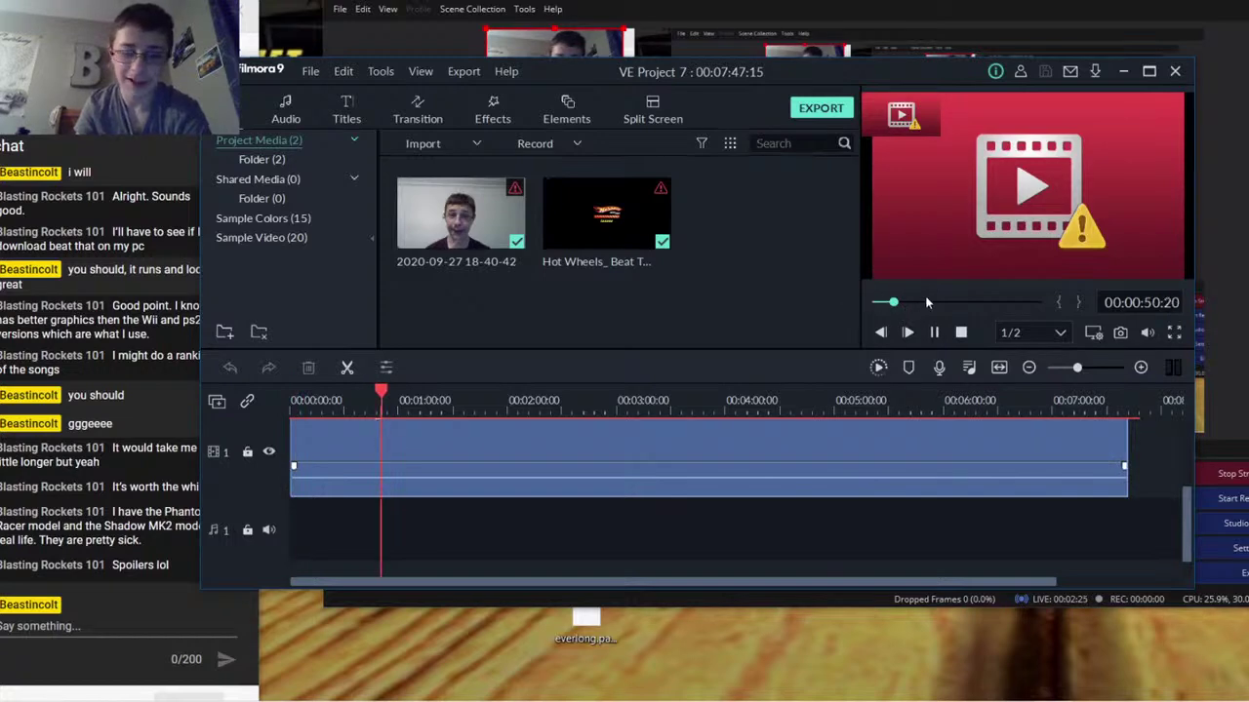
Stop VE Project 7's preview after skipping to about 4:36, and open the recent project IDC7 without relocating its missing media
{"action": "left_click", "coordinate": [971, 303]}
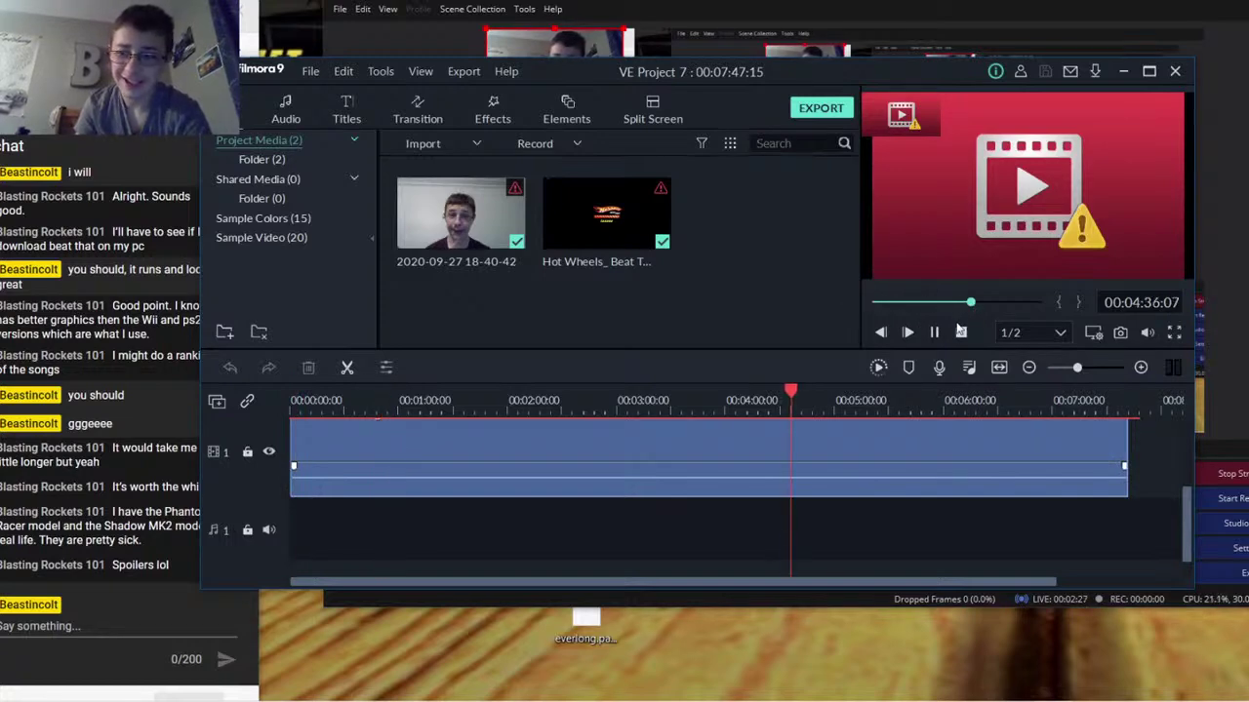
{"action": "left_click", "coordinate": [960, 332]}
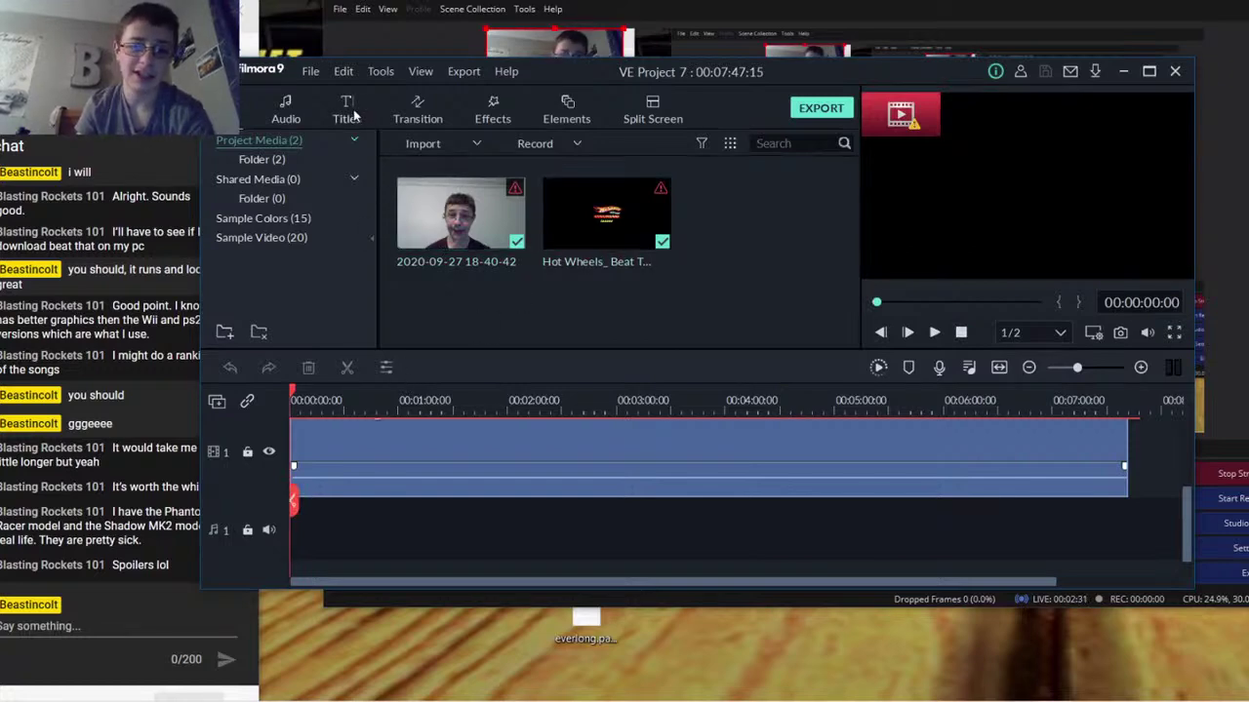
{"action": "left_click", "coordinate": [310, 71]}
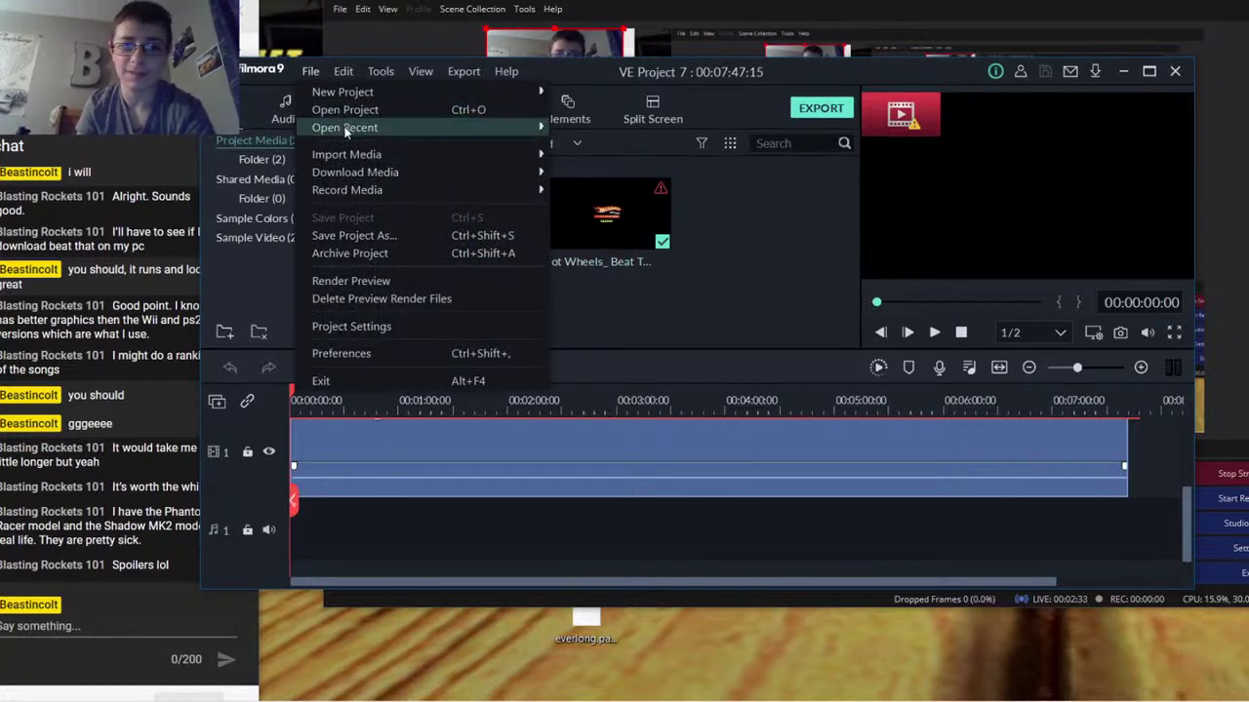
{"action": "mouse_move", "coordinate": [345, 130]}
{"action": "left_click", "coordinate": [656, 164]}
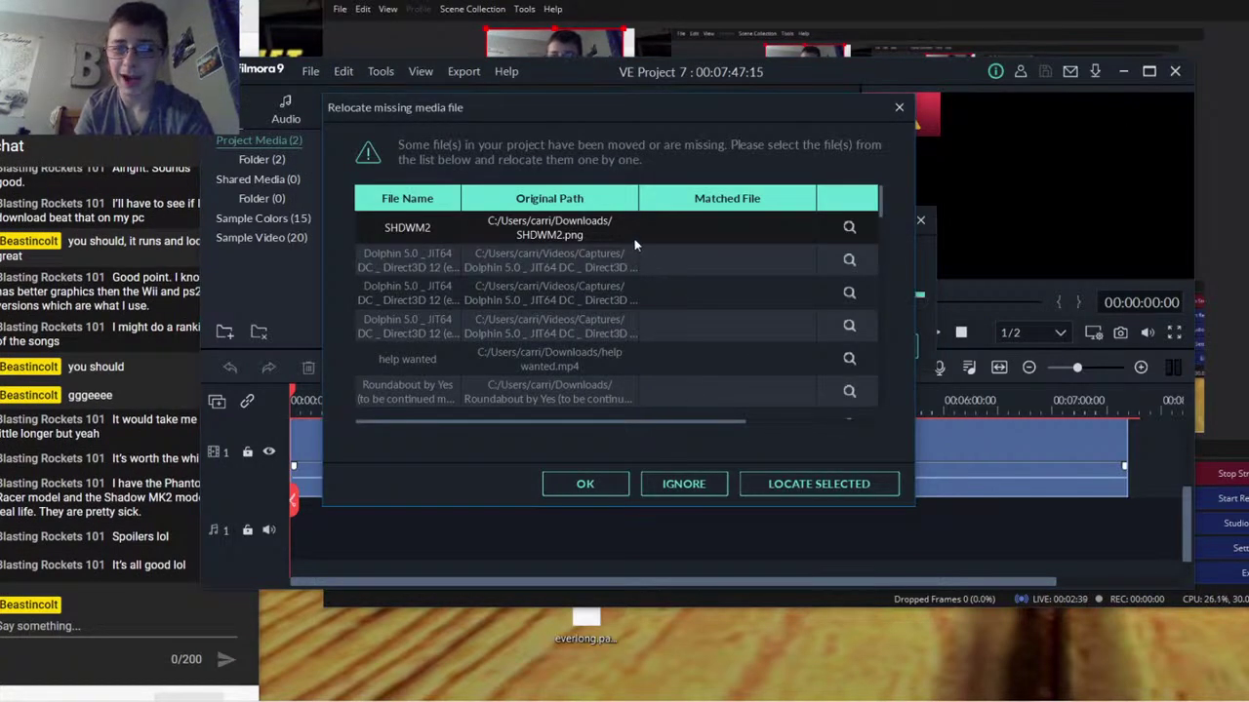
{"action": "left_click", "coordinate": [585, 488]}
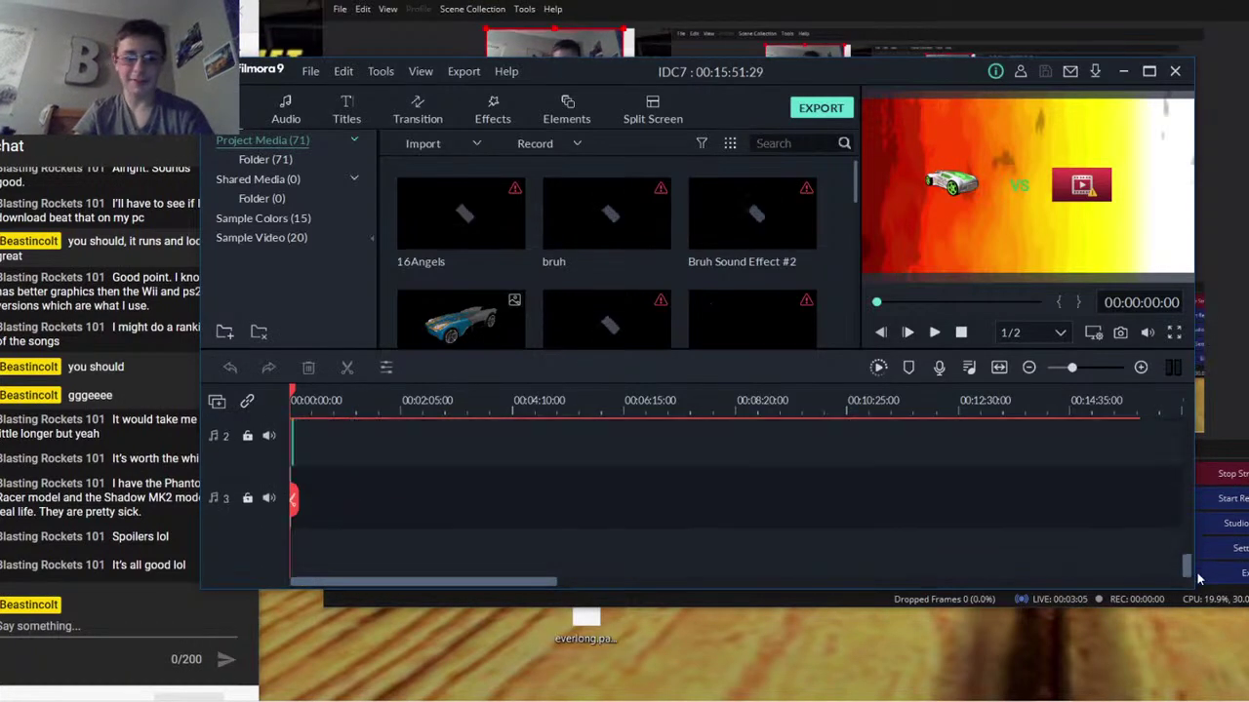
Look over the lower video tracks and the audio tracks in the IDC7 timeline
{"action": "scroll", "coordinate": [1201, 542], "scroll_direction": "up", "scroll_amount": 1}
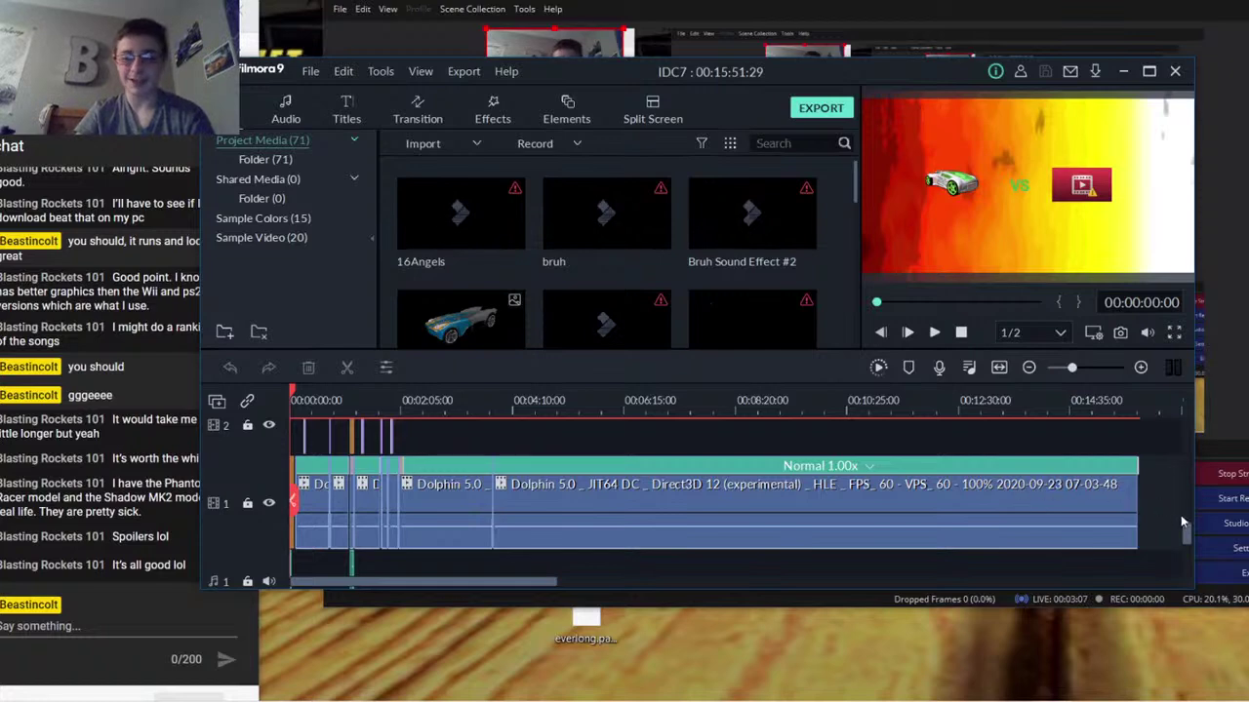
{"action": "scroll", "coordinate": [1188, 536], "scroll_direction": "down", "scroll_amount": 1}
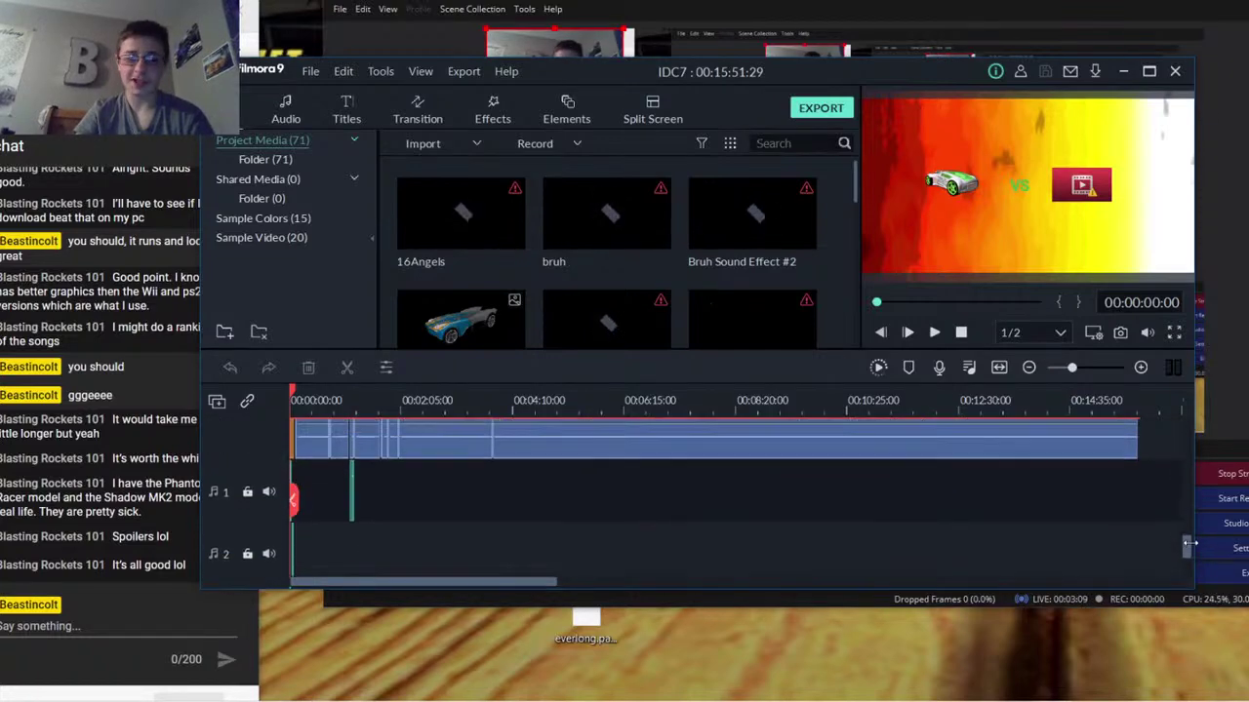
{"action": "scroll", "coordinate": [1189, 536], "scroll_direction": "up", "scroll_amount": 1}
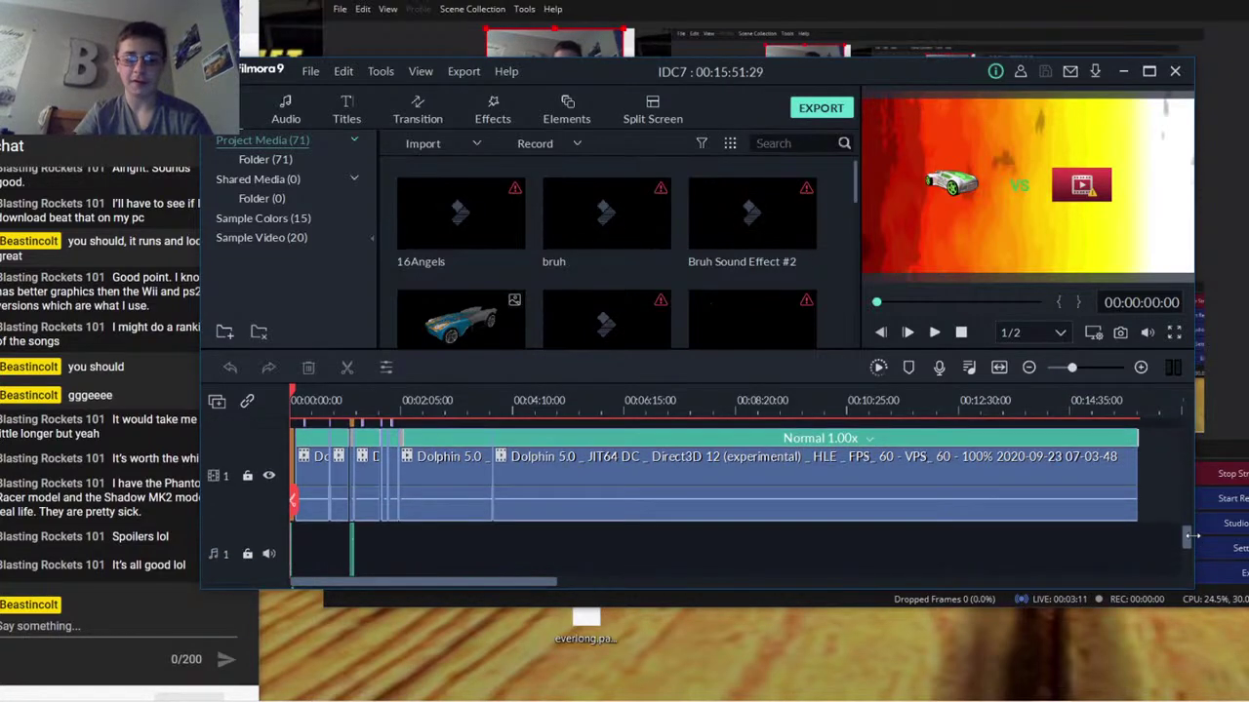
{"action": "scroll", "coordinate": [1191, 535], "scroll_direction": "down", "scroll_amount": 1}
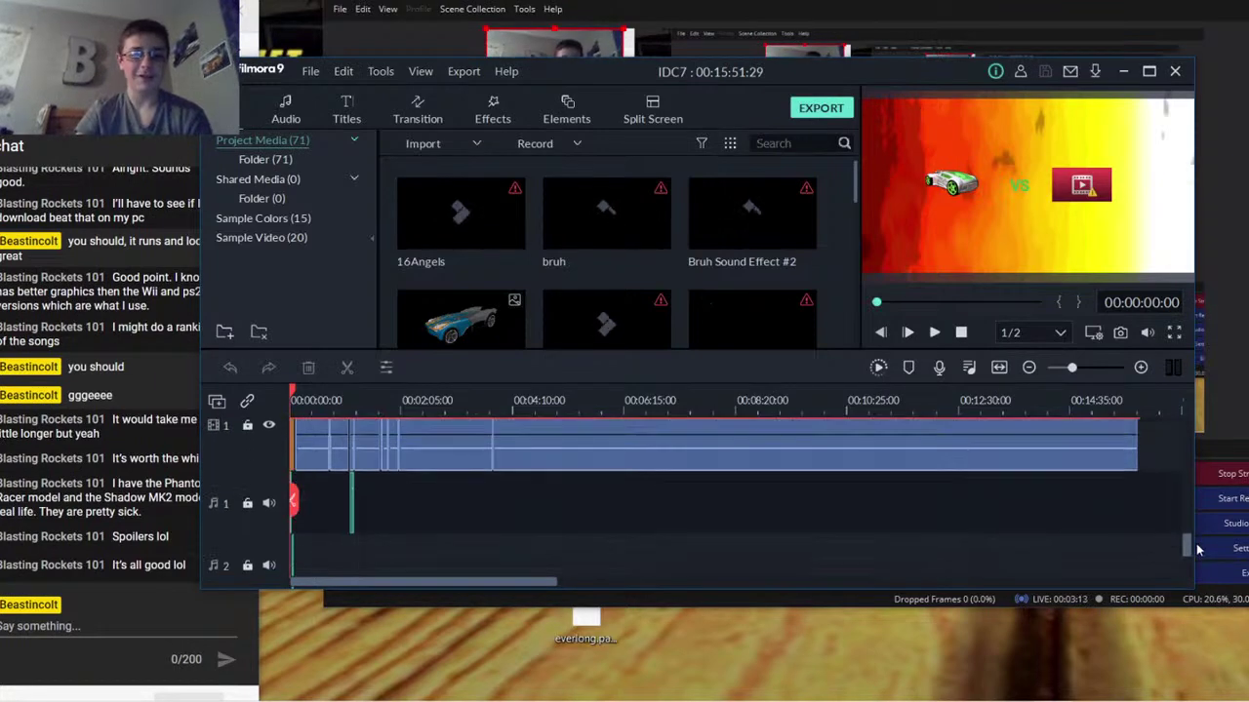
{"action": "scroll", "coordinate": [1190, 535], "scroll_direction": "up", "scroll_amount": 1}
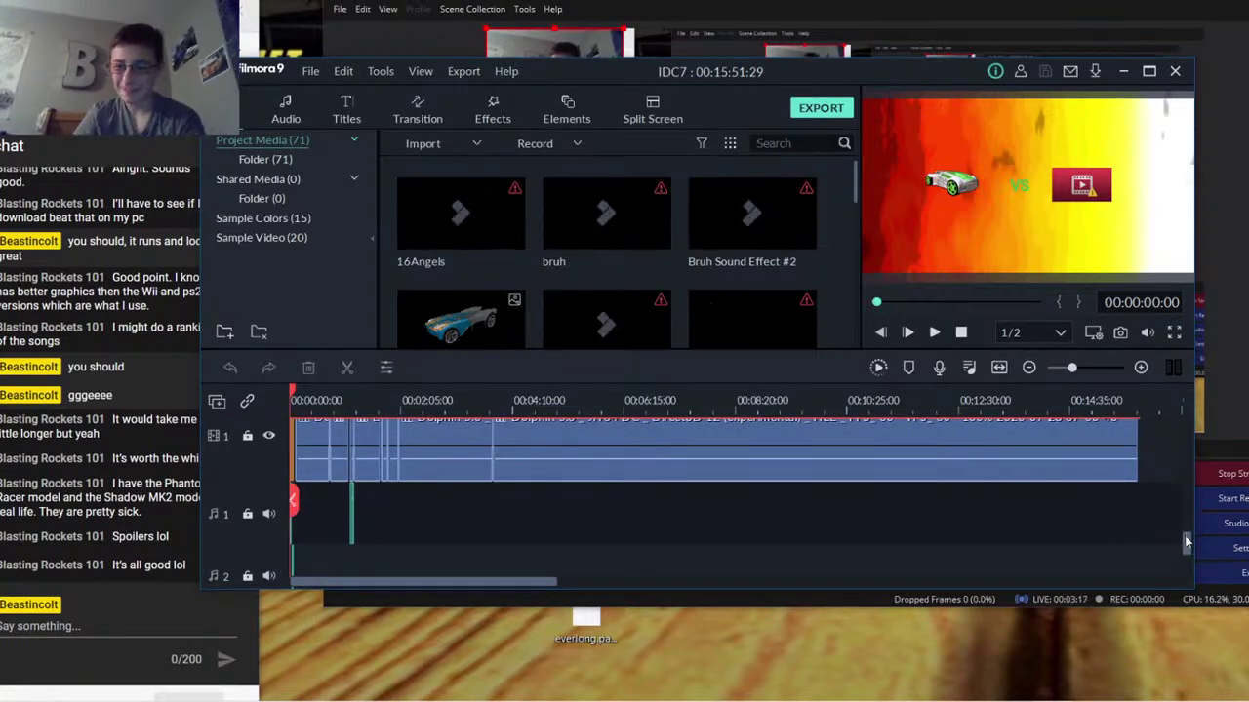
{"action": "left_click_drag", "start_coordinate": [1187, 544], "coordinate": [1162, 551]}
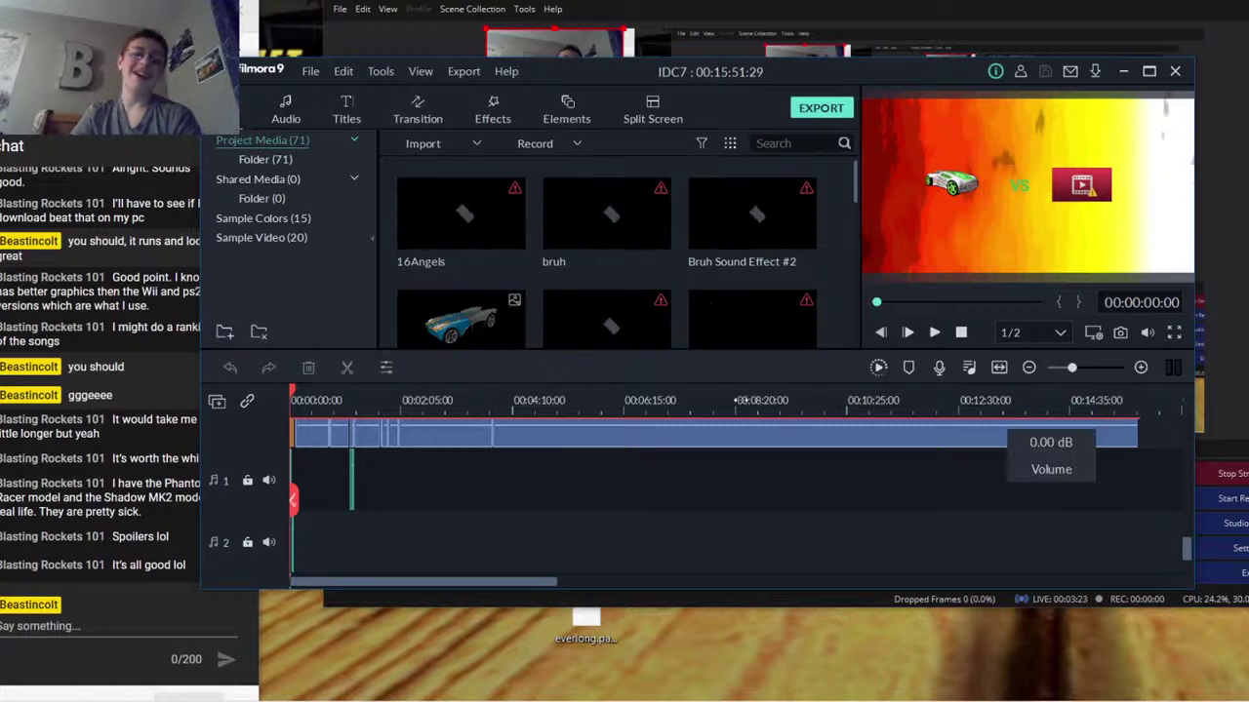
Preview the beginning of IDC7 and a short stretch from about 1:08, and return the playhead to the start
{"action": "left_click", "coordinate": [934, 335]}
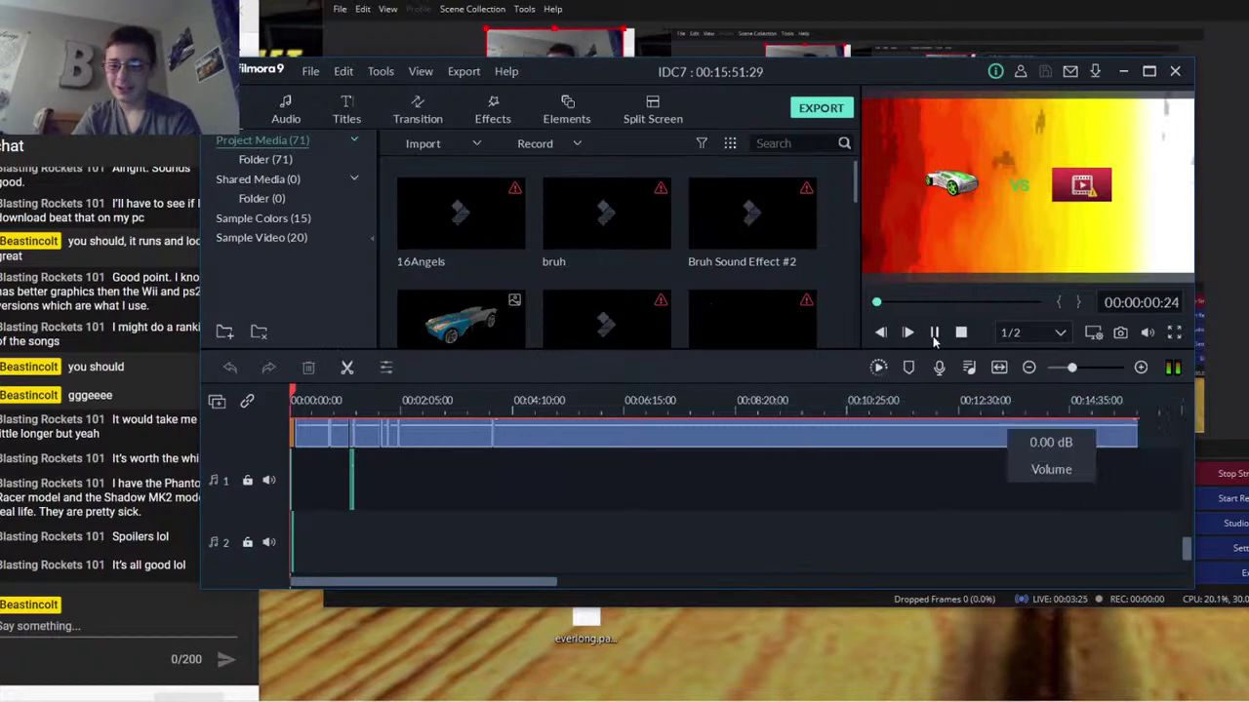
{"action": "left_click", "coordinate": [961, 333]}
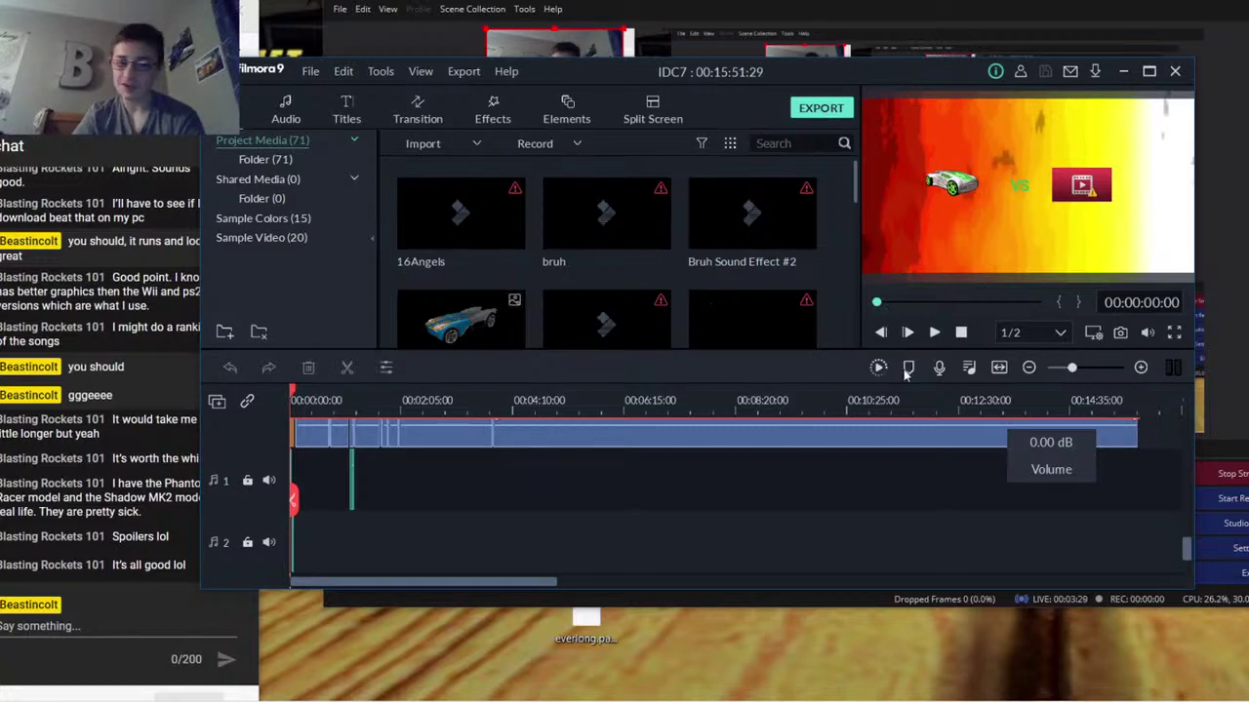
{"action": "left_click_drag", "start_coordinate": [877, 302], "coordinate": [887, 308]}
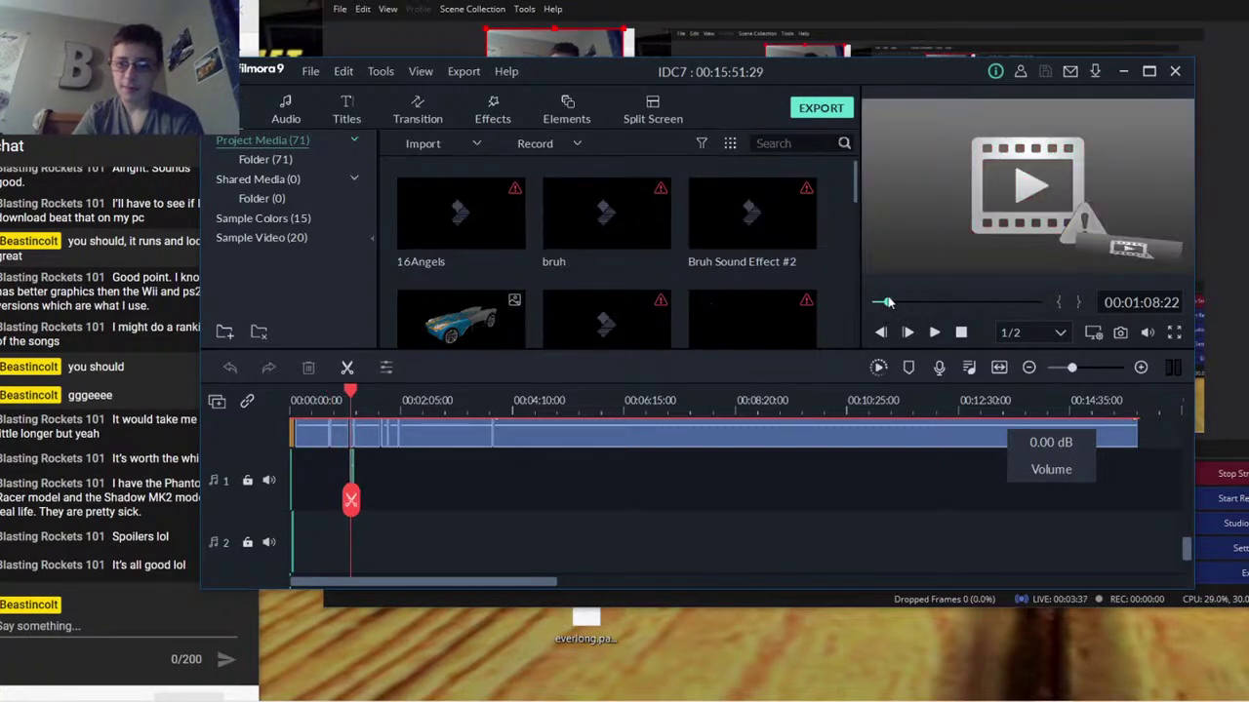
{"action": "left_click", "coordinate": [935, 334]}
{"action": "left_click", "coordinate": [935, 334]}
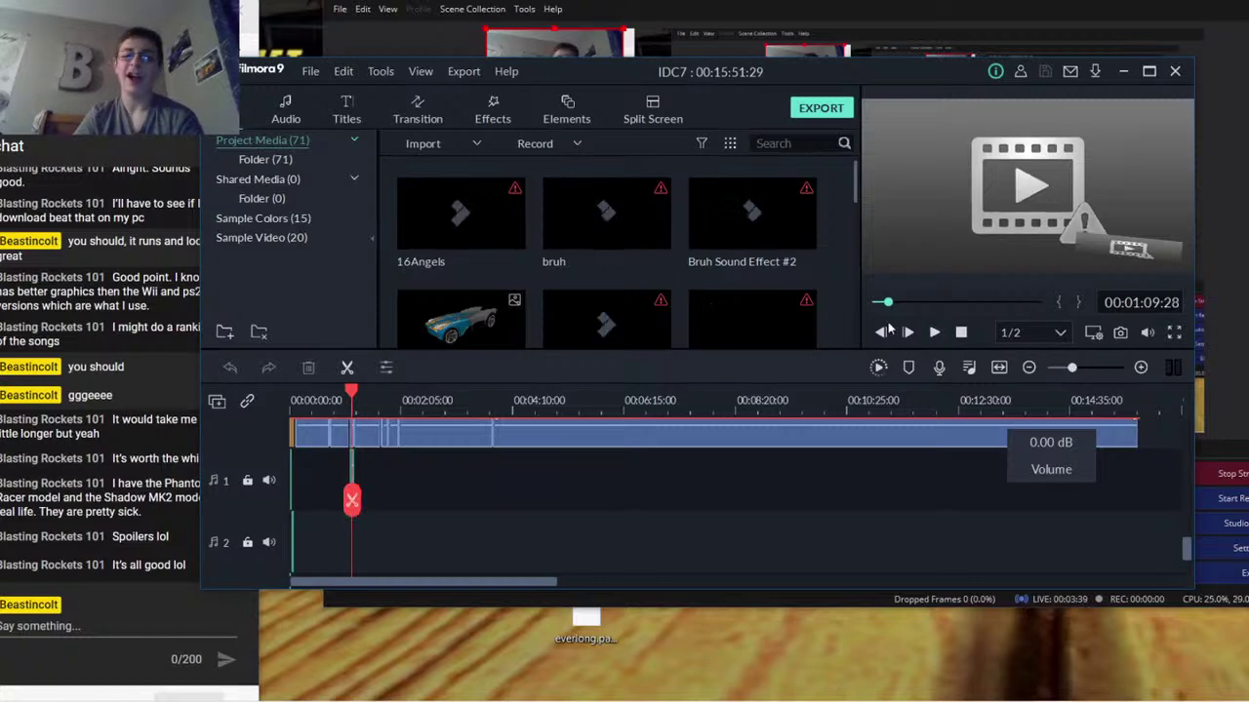
{"action": "left_click_drag", "start_coordinate": [889, 306], "coordinate": [876, 304]}
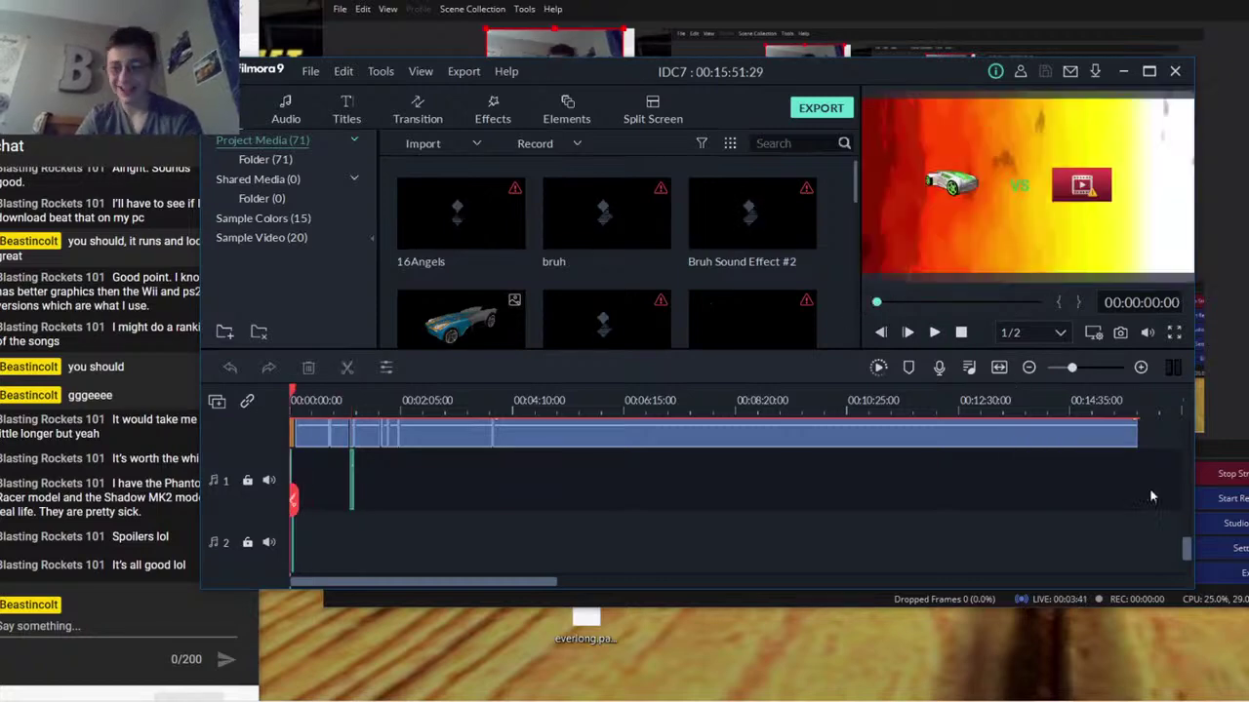
Examine the full stack of IDC7 timeline tracks, from the highest video tracks down to audio track 3
{"action": "scroll", "coordinate": [1183, 540], "scroll_direction": "up", "scroll_amount": 5}
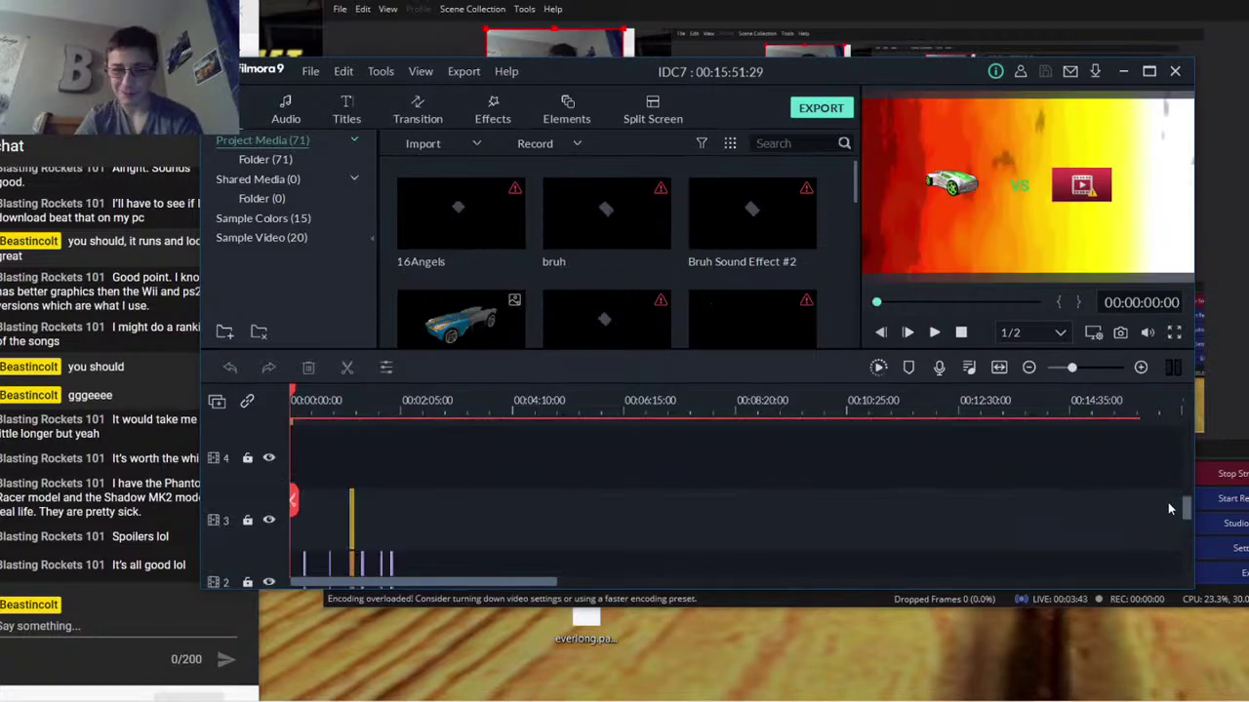
{"action": "scroll", "coordinate": [1158, 501], "scroll_direction": "up", "scroll_amount": 4}
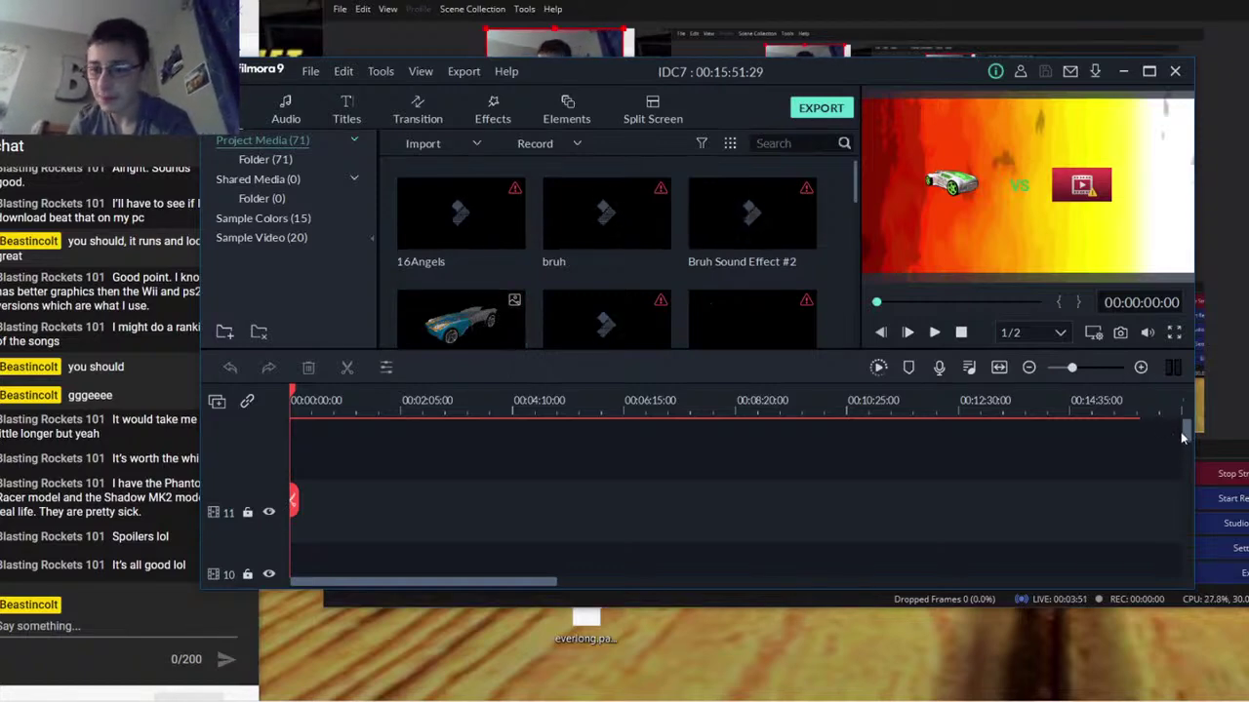
{"action": "scroll", "coordinate": [1171, 488], "scroll_direction": "down", "scroll_amount": 5}
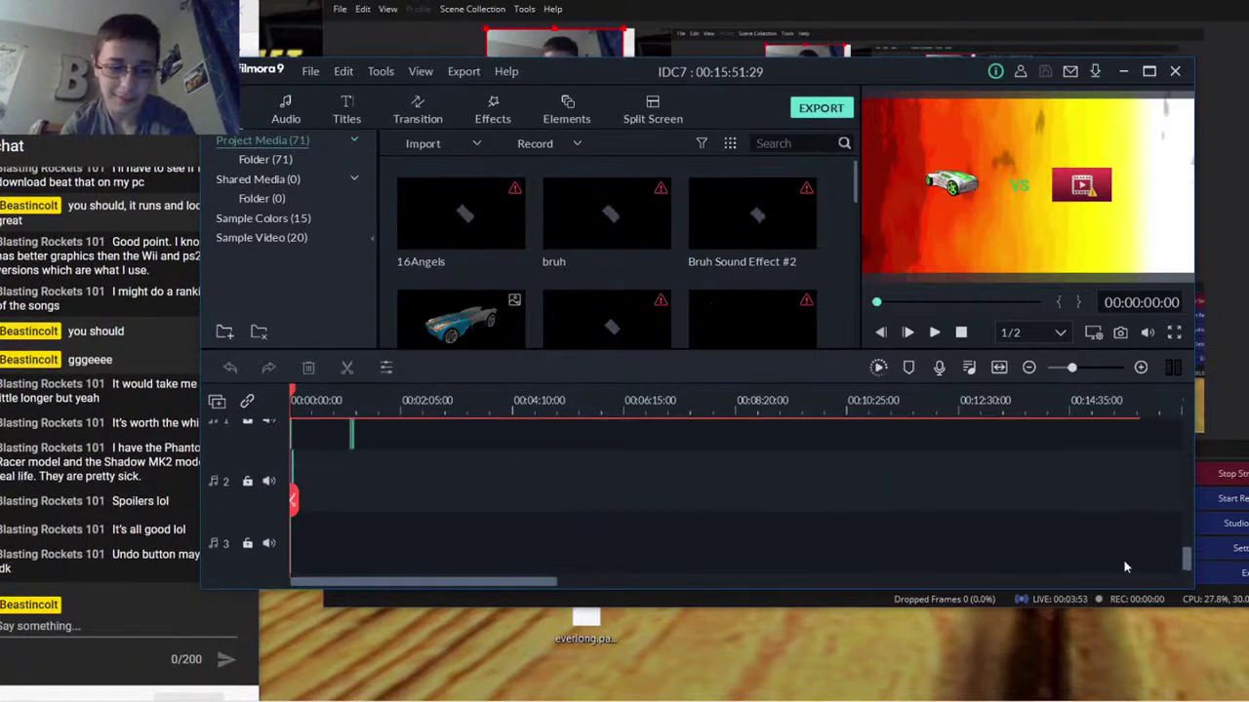
{"action": "scroll", "coordinate": [1128, 534], "scroll_direction": "up", "scroll_amount": 1}
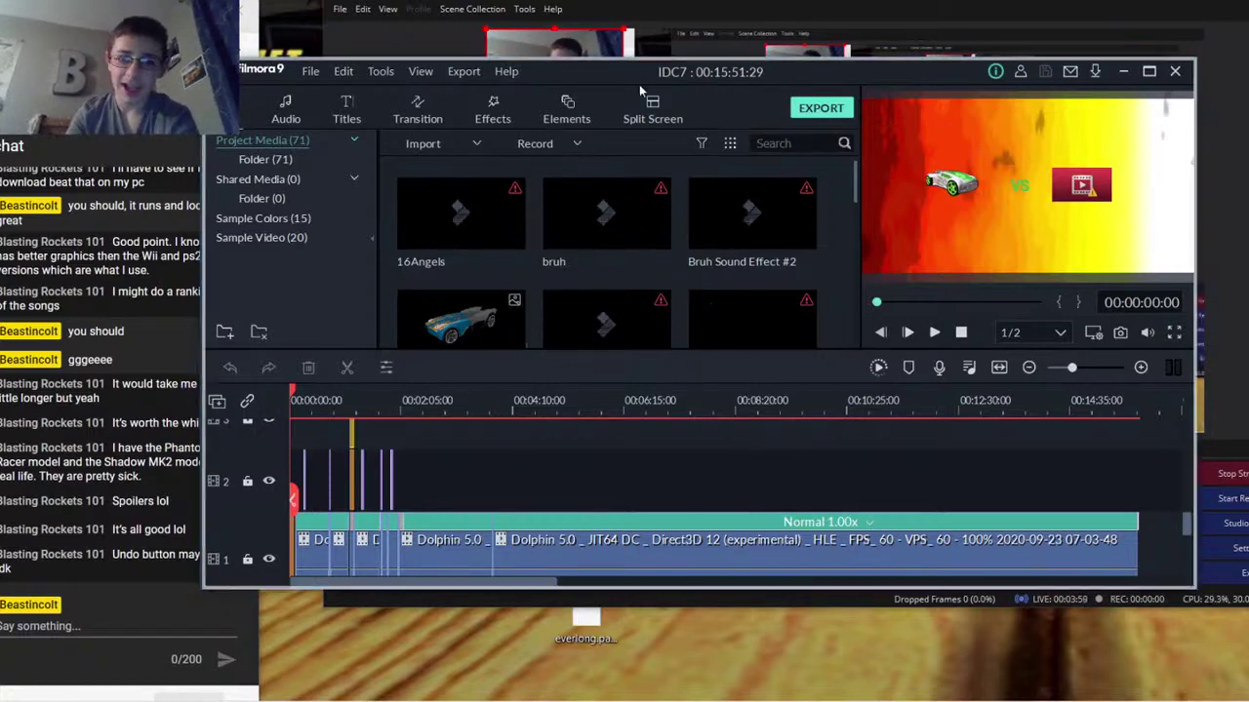
Move the Filmora9 window away from the webcam and back, and close the program
{"action": "left_click_drag", "start_coordinate": [639, 83], "coordinate": [779, 221]}
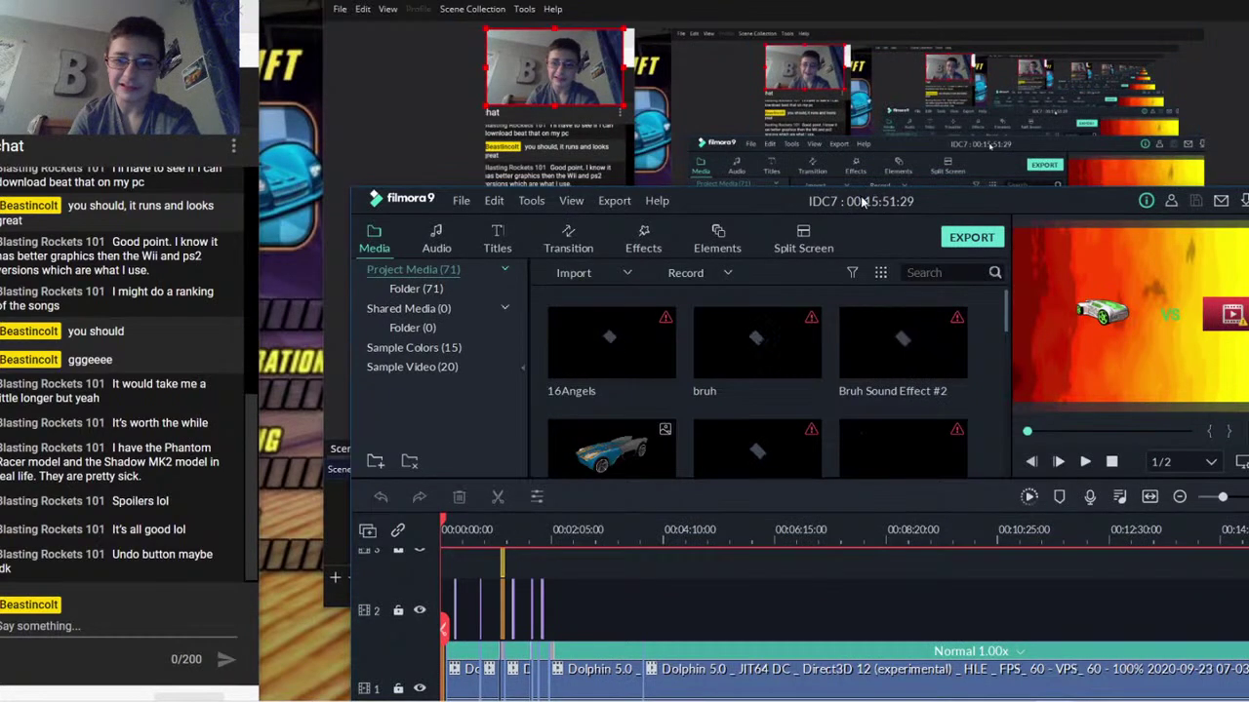
{"action": "left_click_drag", "start_coordinate": [875, 204], "coordinate": [694, 85]}
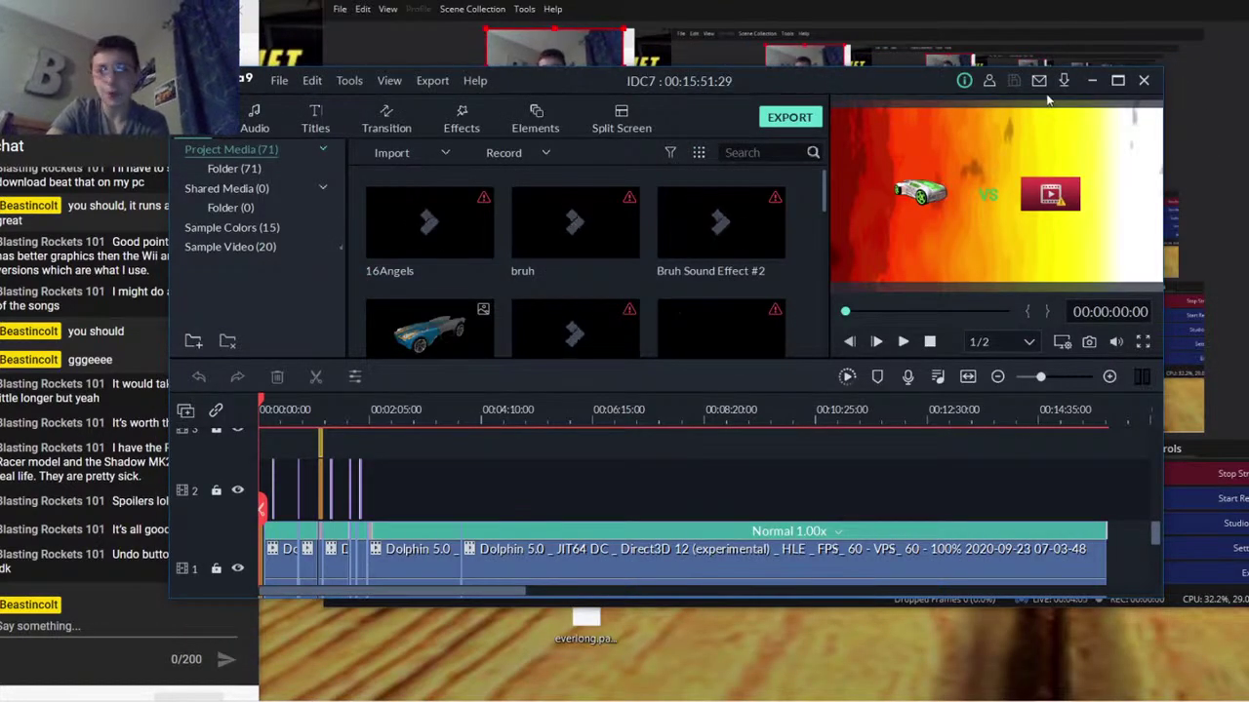
{"action": "left_click", "coordinate": [1142, 80]}
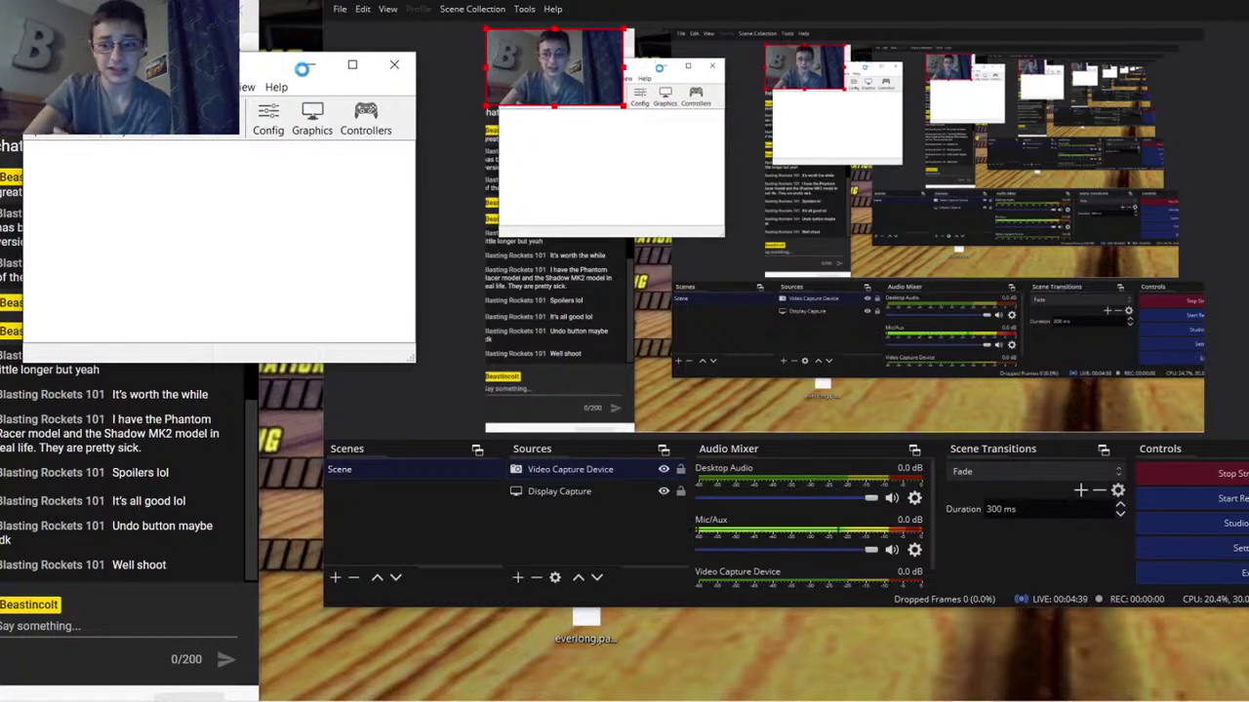
Switch to the Dolphin emulator and view its advanced graphics settings, closing them without changing any option
{"action": "left_click", "coordinate": [304, 109]}
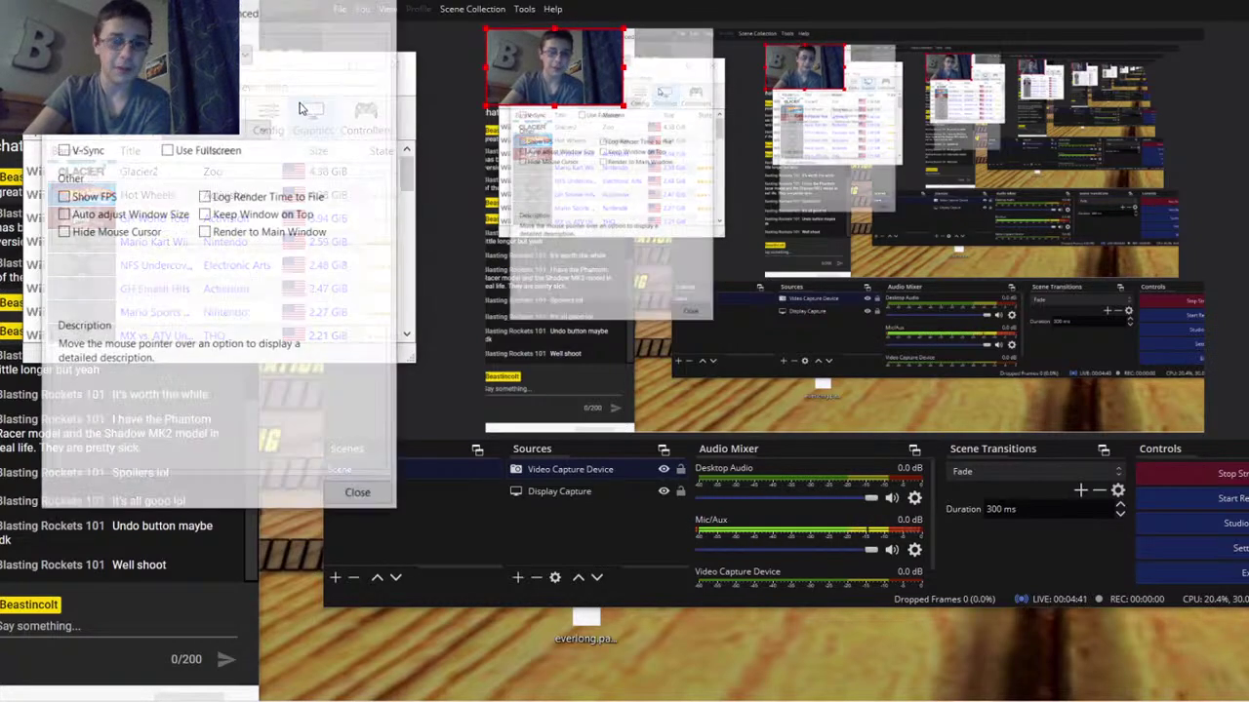
{"action": "left_click", "coordinate": [246, 10]}
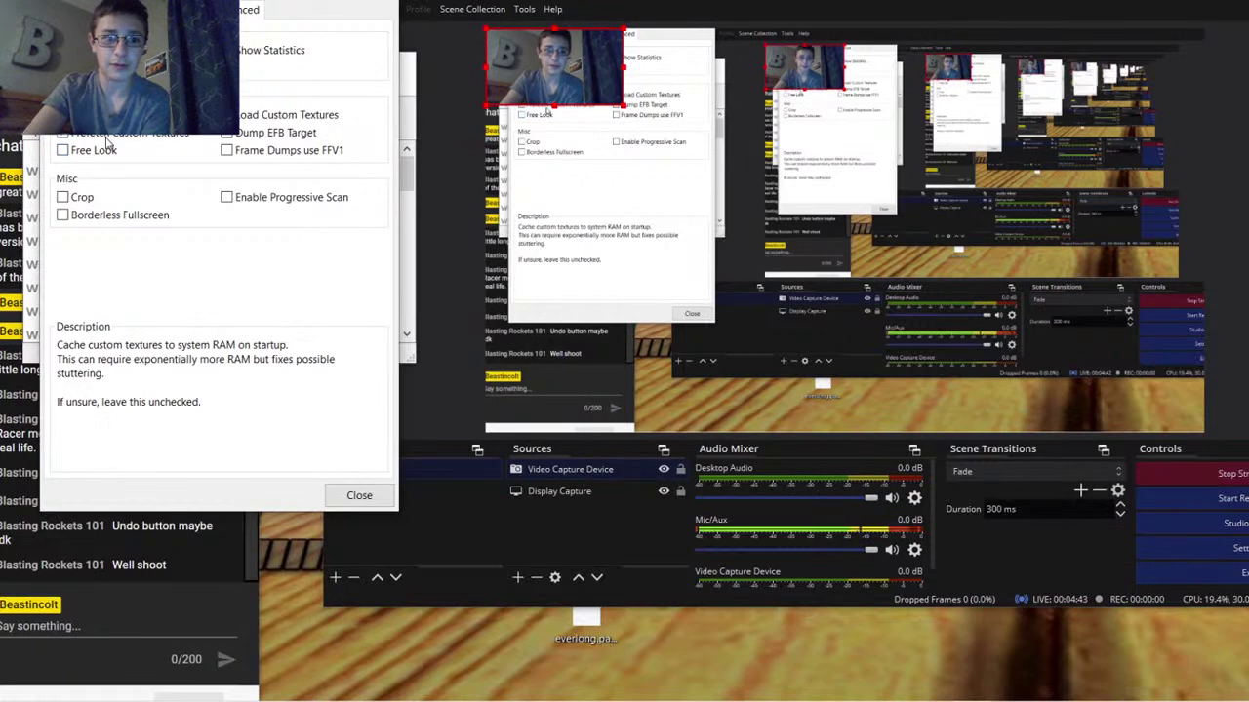
{"action": "left_click", "coordinate": [358, 494]}
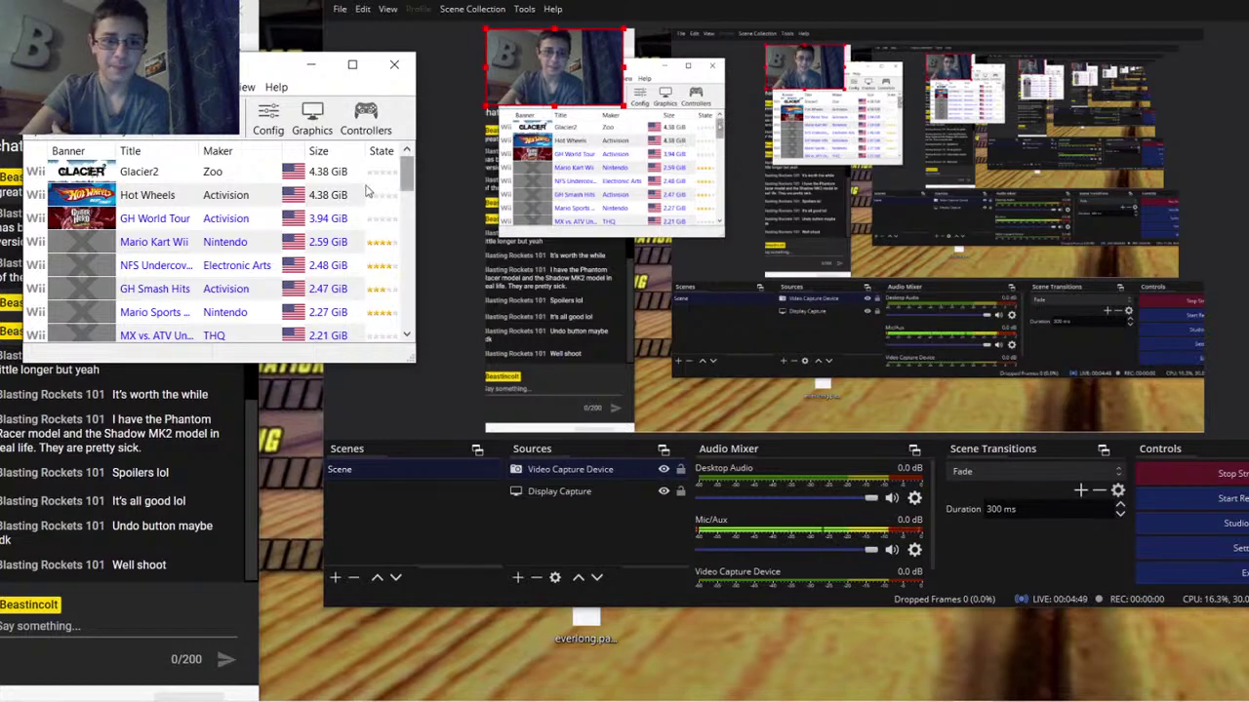
Point out Glacier2, Hot Wheels and GH World Tour in the game list, and launch Hot Wheels
{"action": "left_click", "coordinate": [256, 195]}
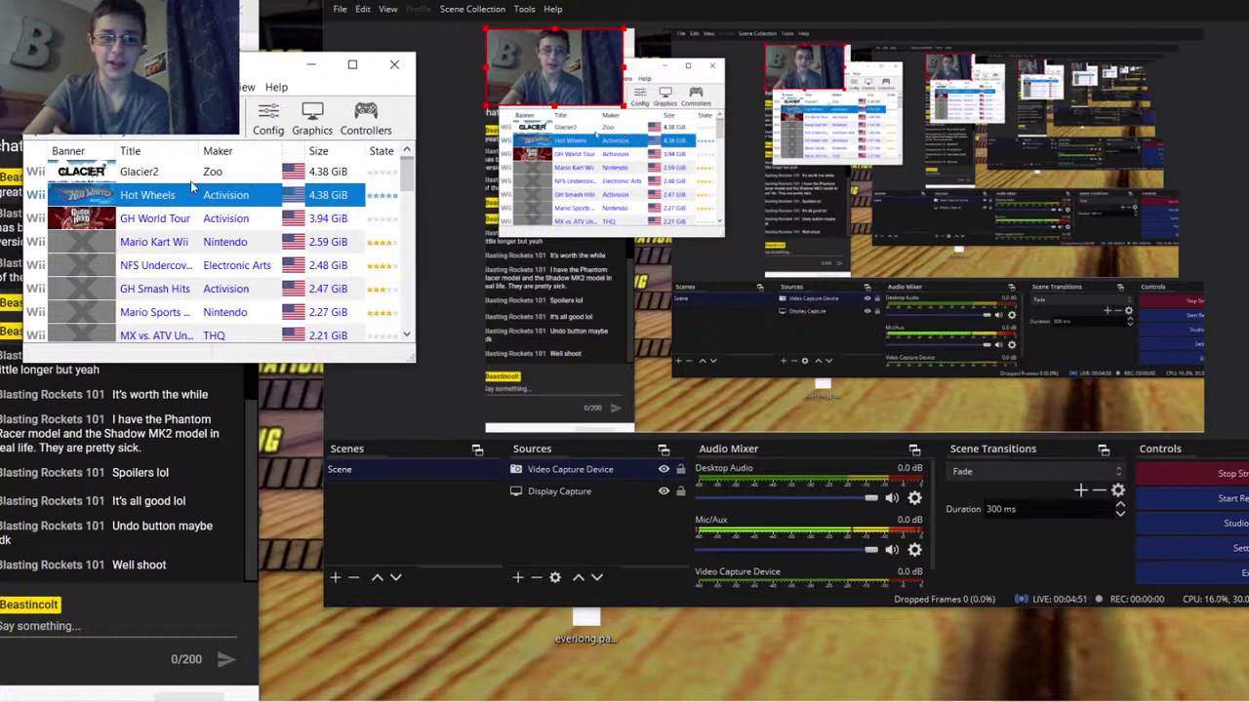
{"action": "left_click", "coordinate": [191, 173]}
{"action": "left_click", "coordinate": [194, 195]}
{"action": "left_click", "coordinate": [193, 173]}
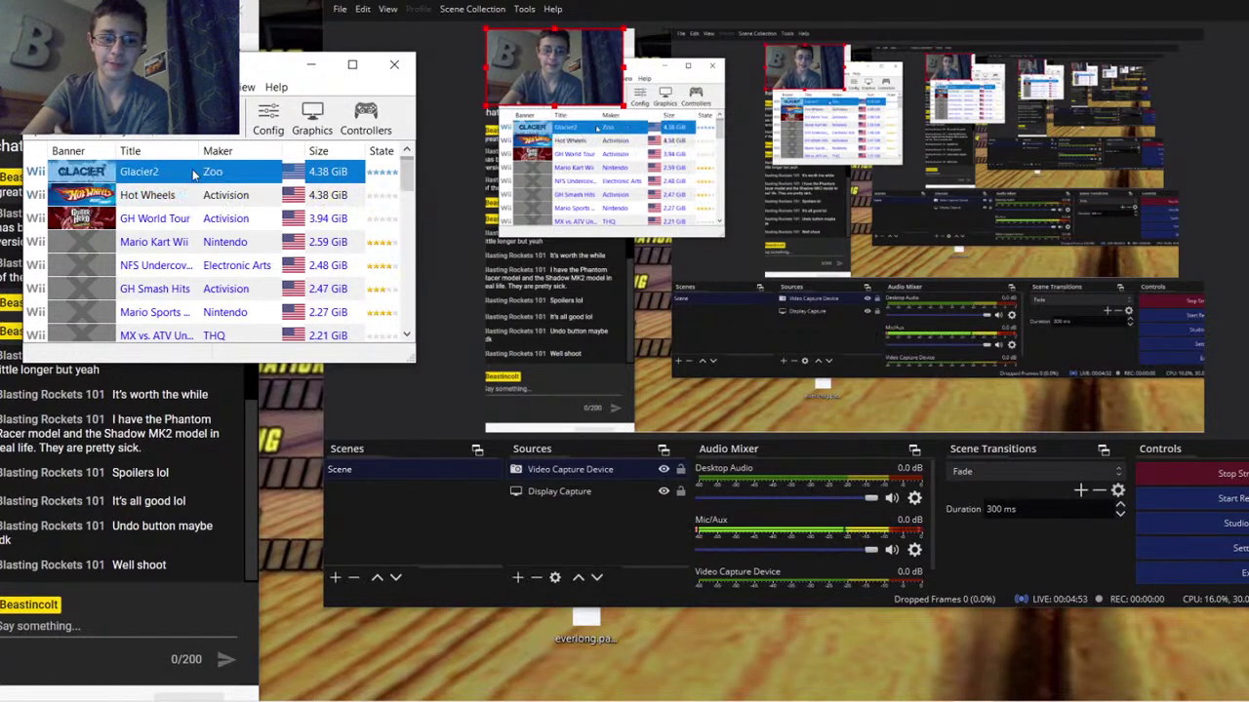
{"action": "left_click", "coordinate": [212, 198]}
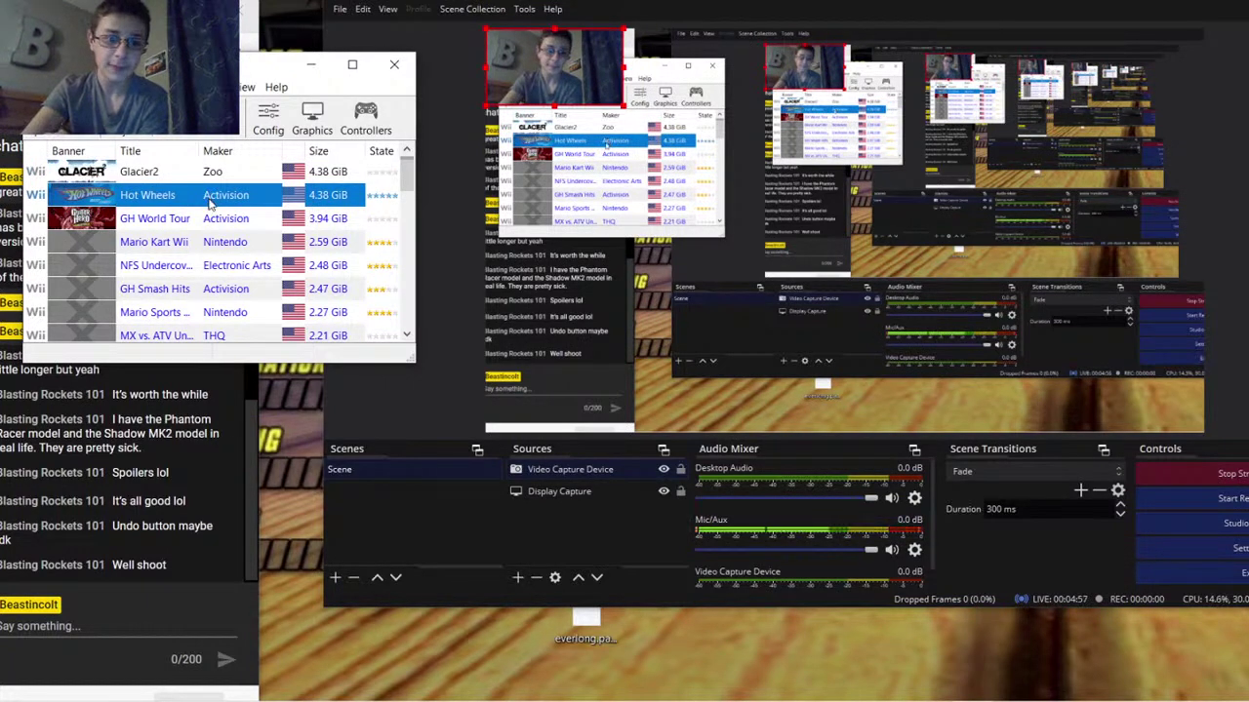
{"action": "left_click", "coordinate": [194, 226]}
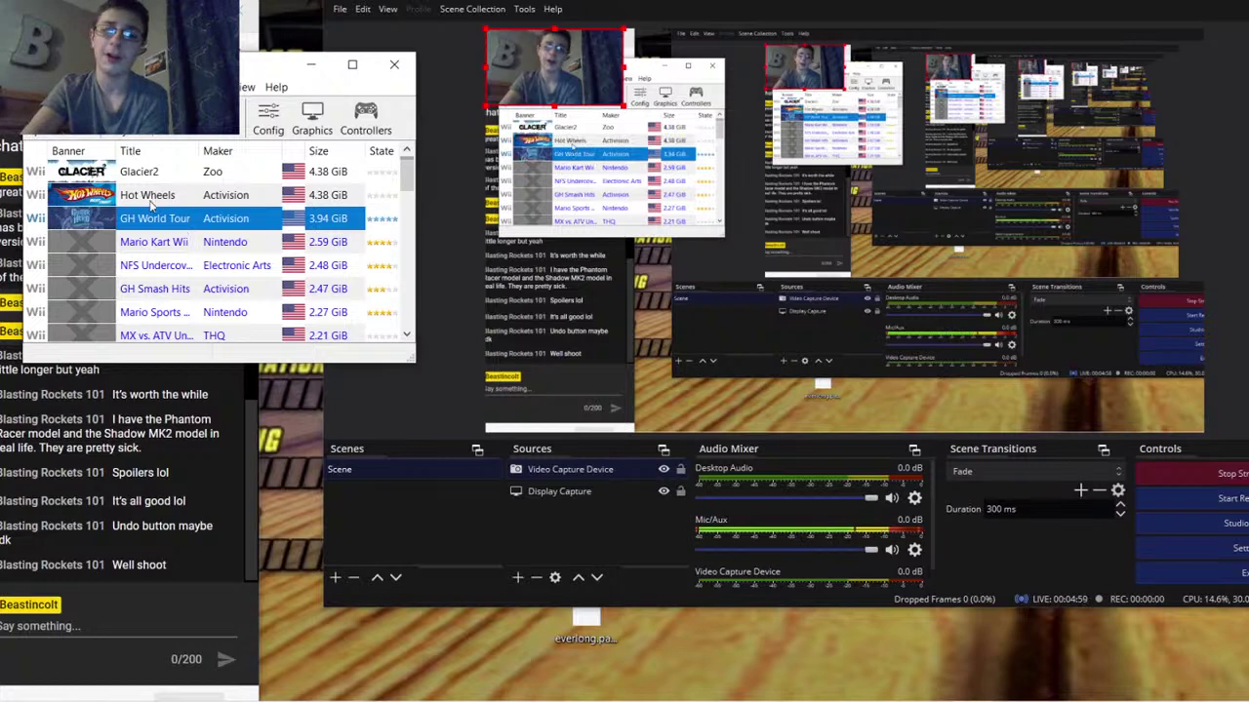
{"action": "left_click", "coordinate": [151, 200]}
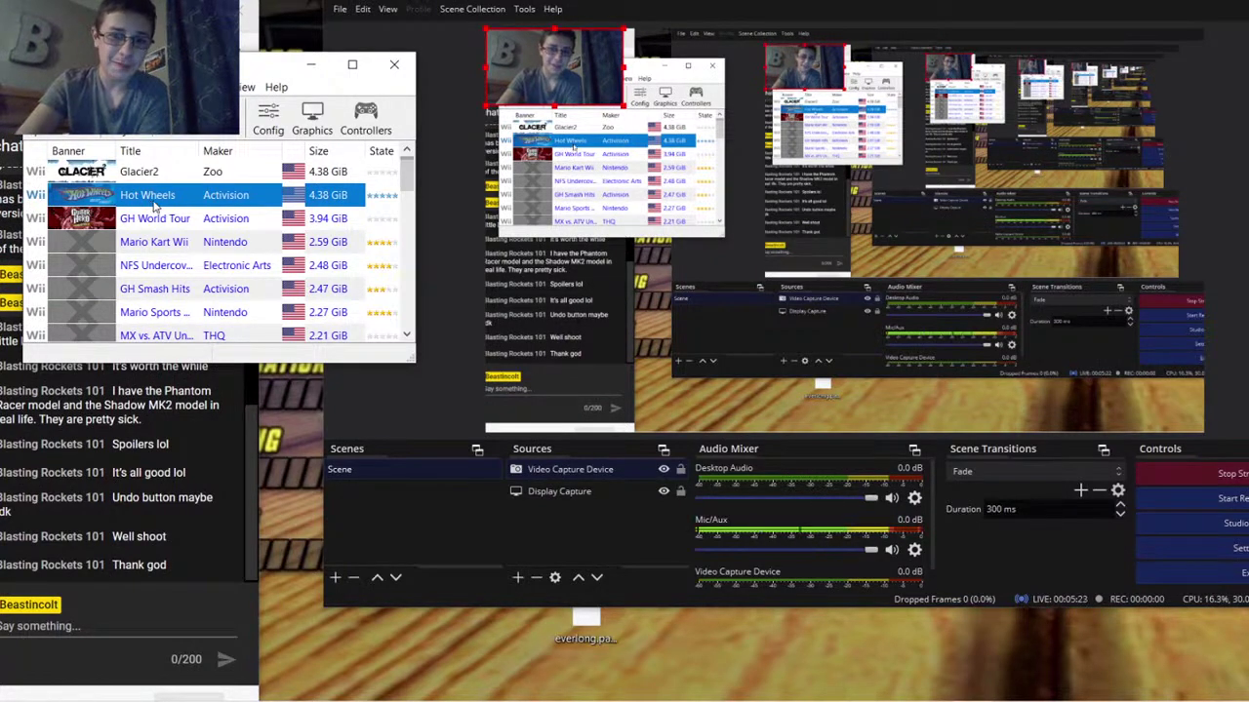
{"action": "double_click", "coordinate": [161, 203]}
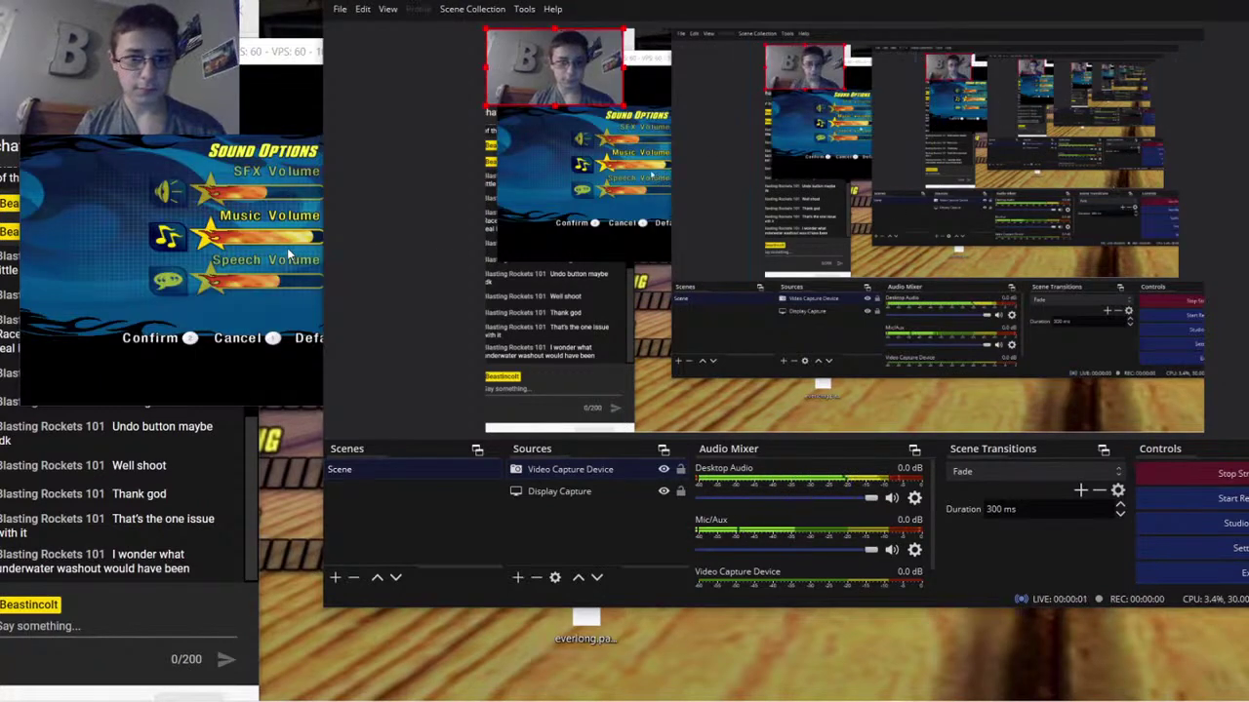
Lower the Music Volume in the game's Sound Options and save the sound settings
{"action": "left_click", "coordinate": [288, 254]}
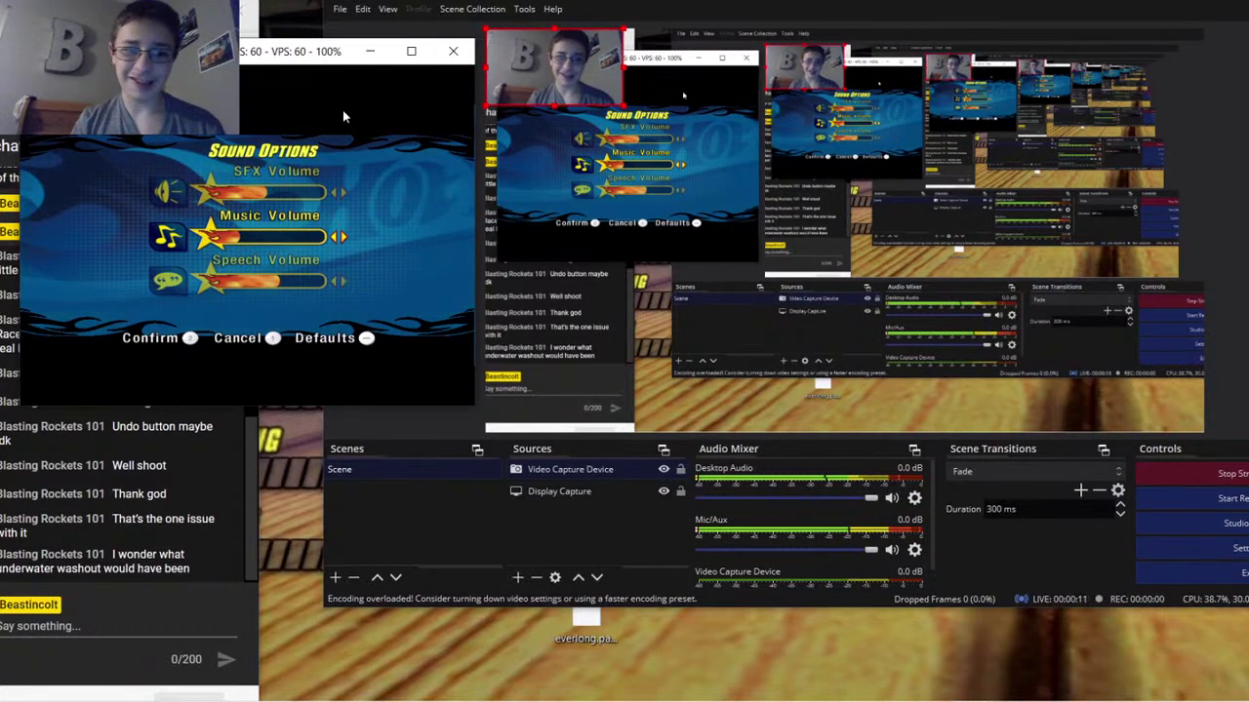
{"action": "left_click", "coordinate": [554, 331]}
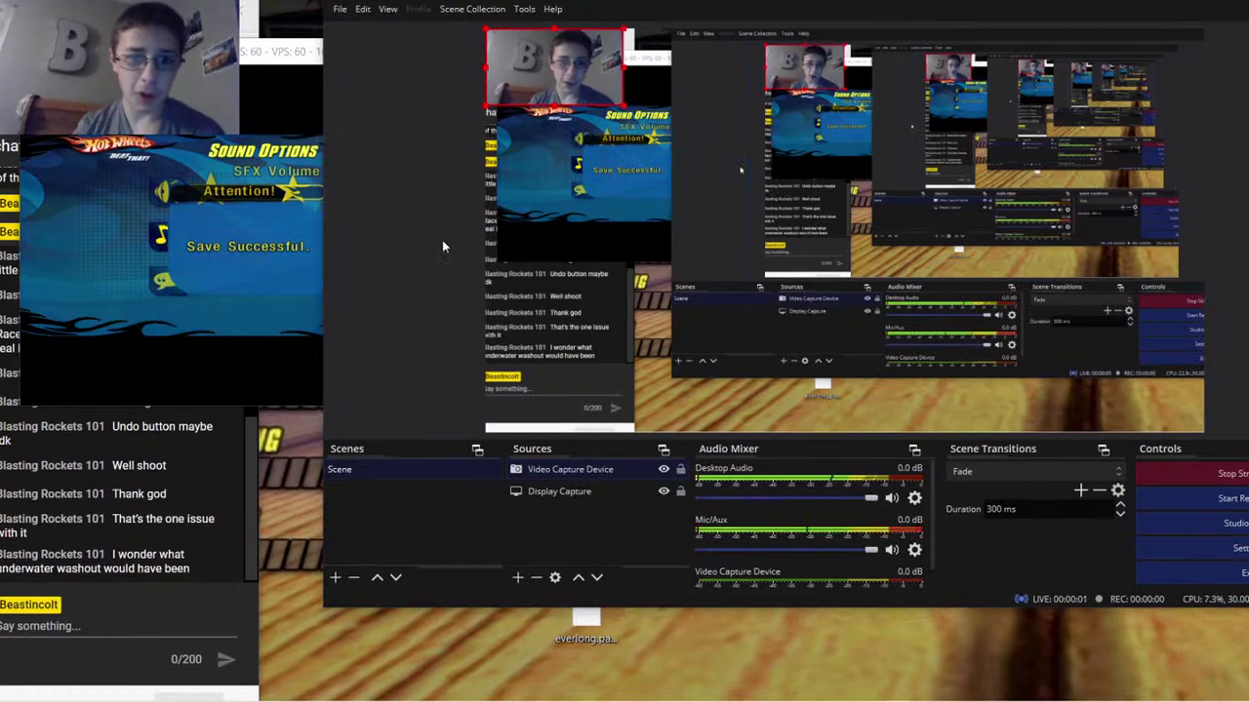
{"action": "left_click", "coordinate": [258, 244]}
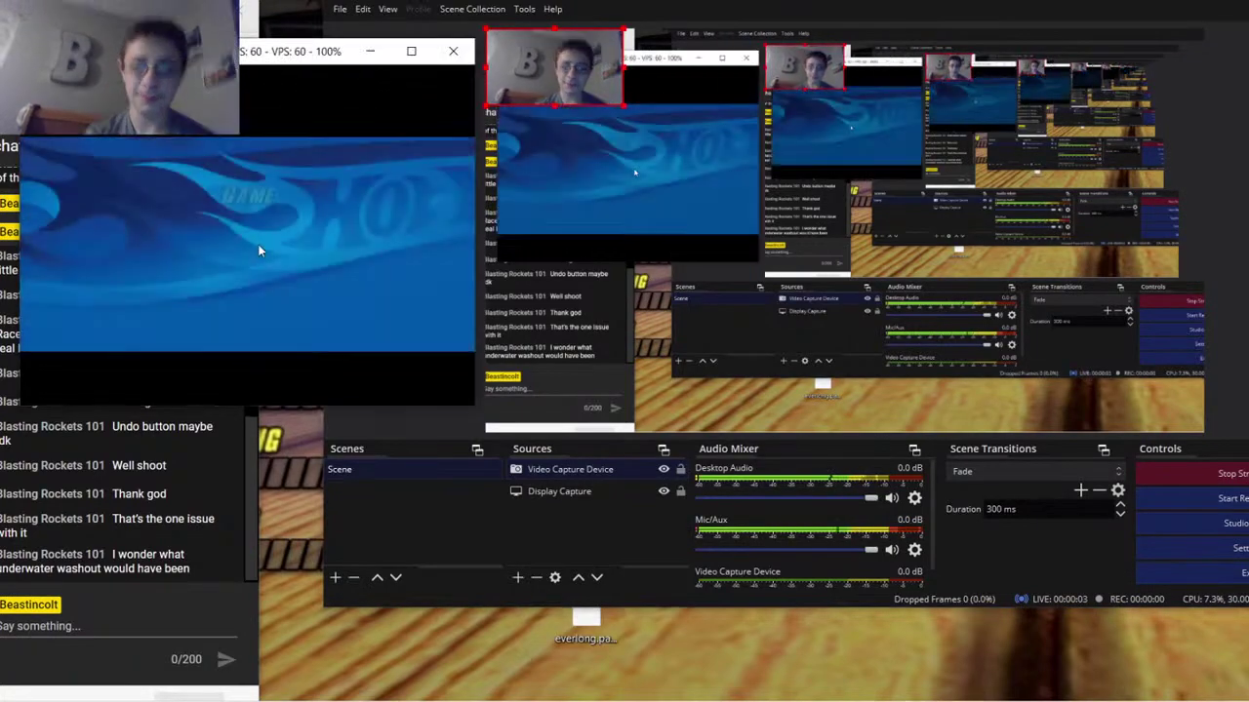
Return to the Hot Wheels main menu with Single Player highlighted, and stop the OBS recording
{"action": "key", "text": "Up"}
{"action": "key", "text": "Return"}
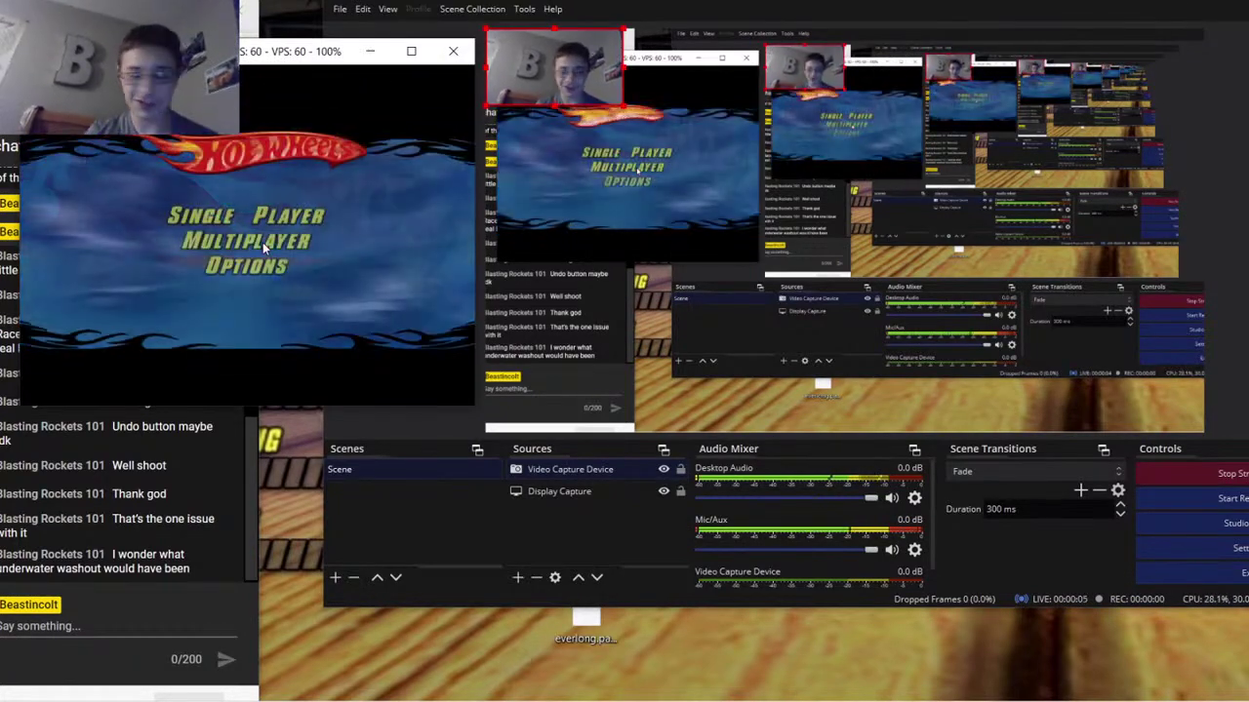
{"action": "key", "text": "Up"}
{"action": "key", "text": "Up"}
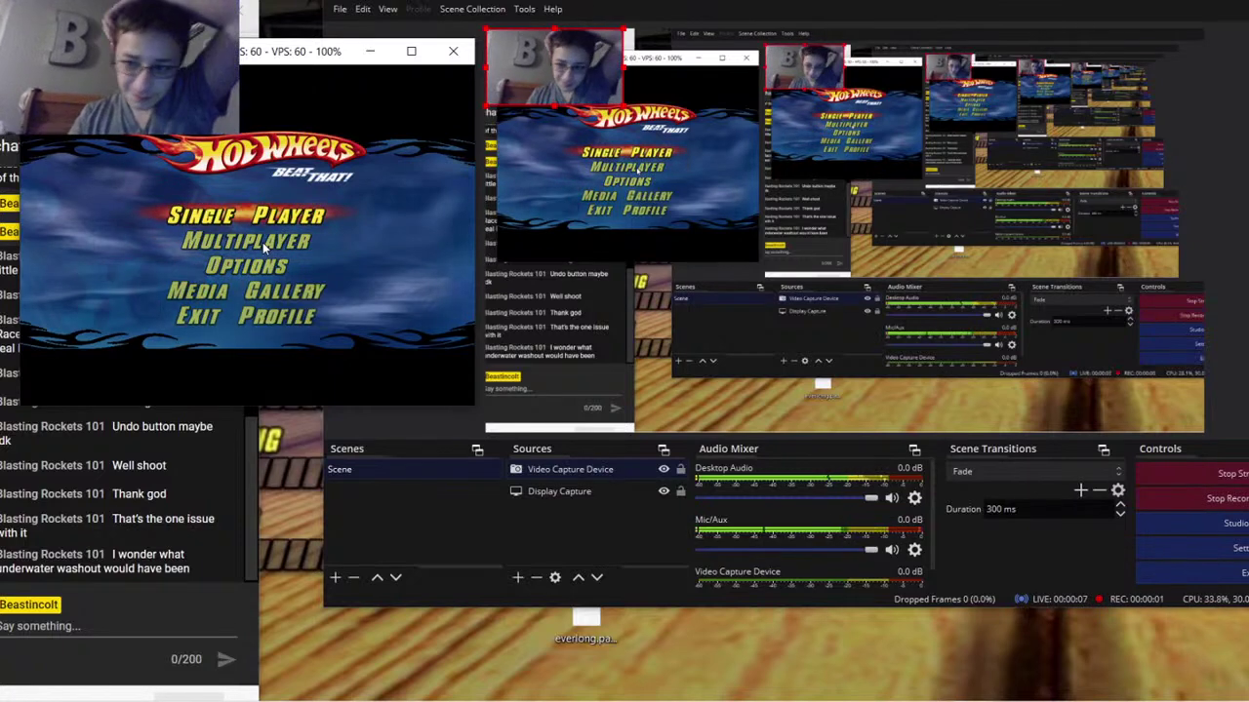
{"action": "left_click", "coordinate": [1162, 487]}
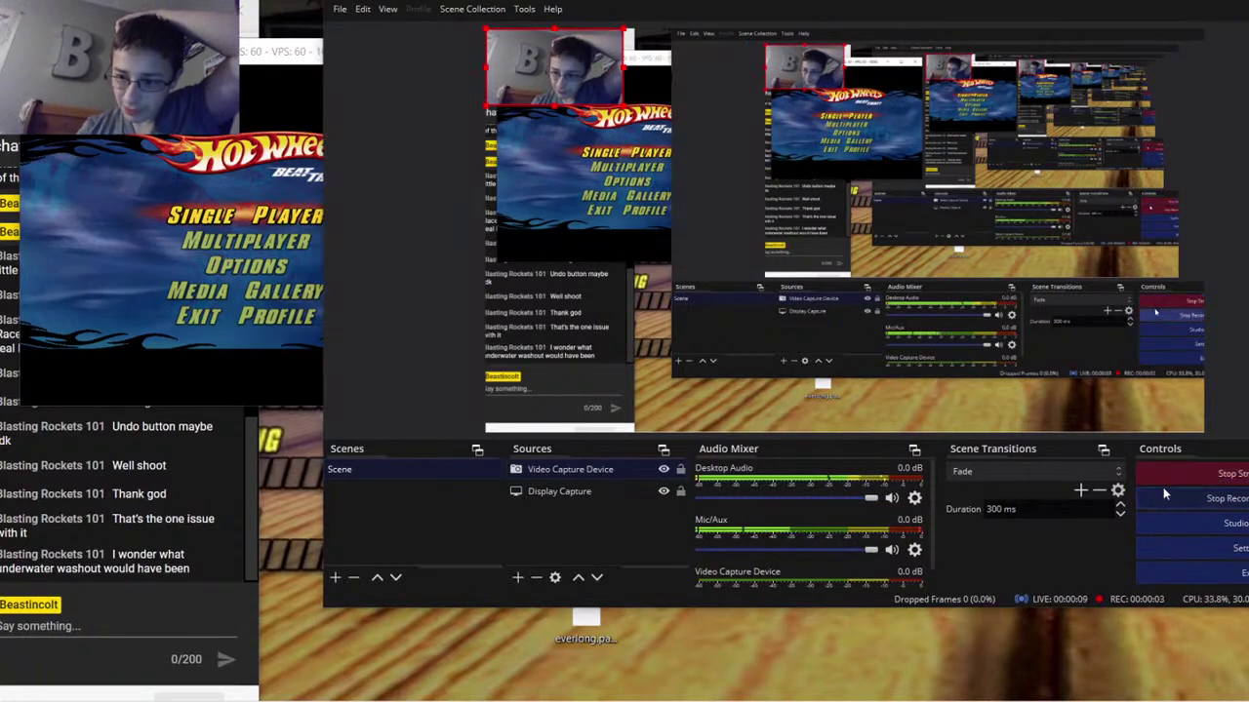
{"action": "left_click", "coordinate": [302, 244]}
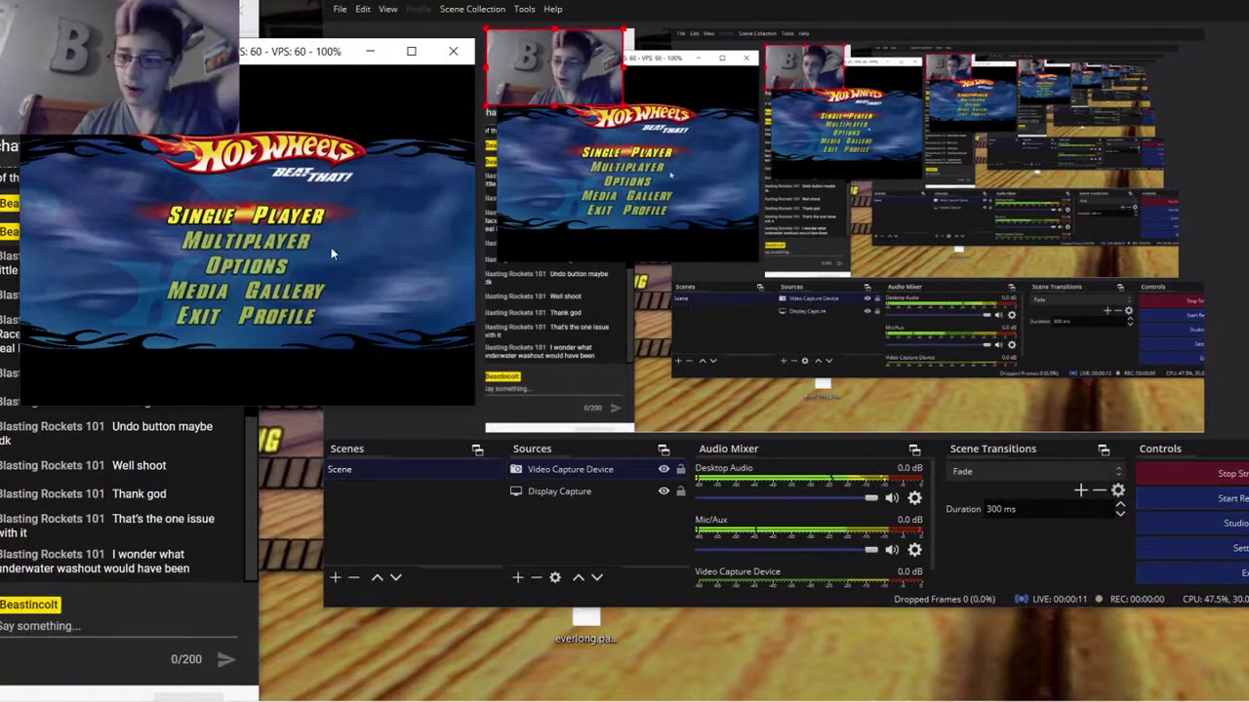
Enter Single Player in the game and choose the Nitro difficulty
{"action": "key", "text": "Return"}
{"action": "left_click", "coordinate": [523, 278]}
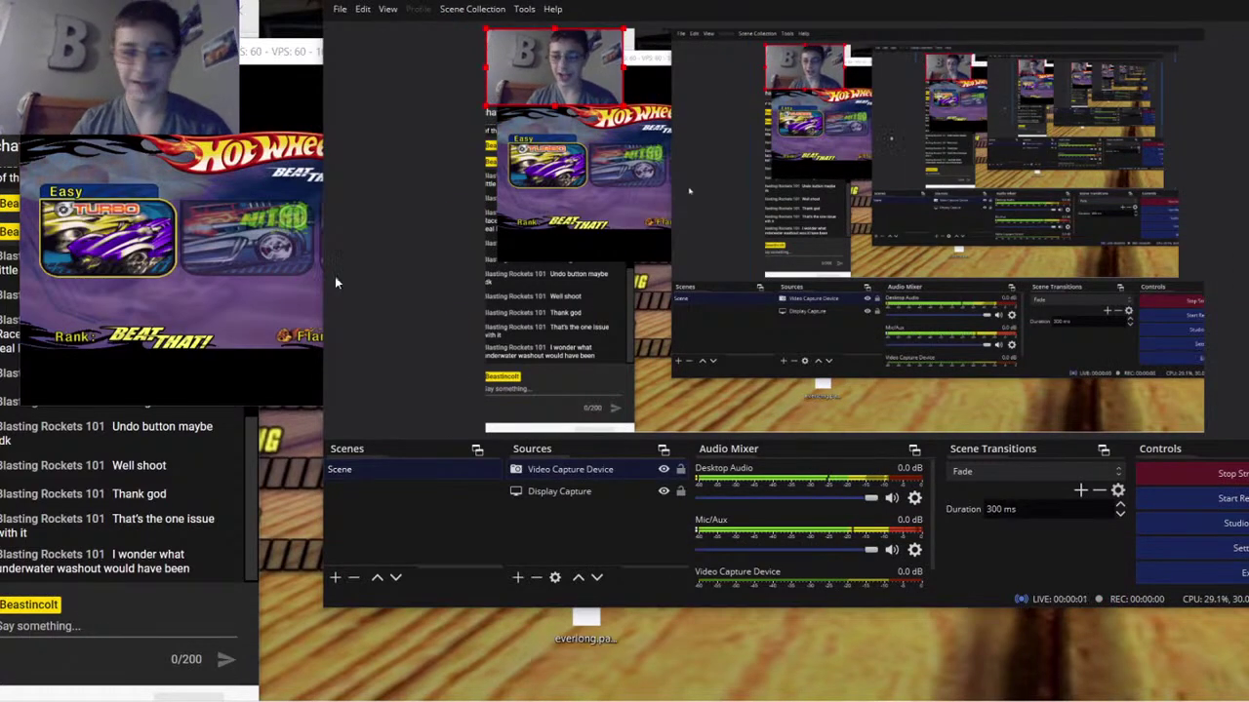
{"action": "left_click", "coordinate": [245, 282]}
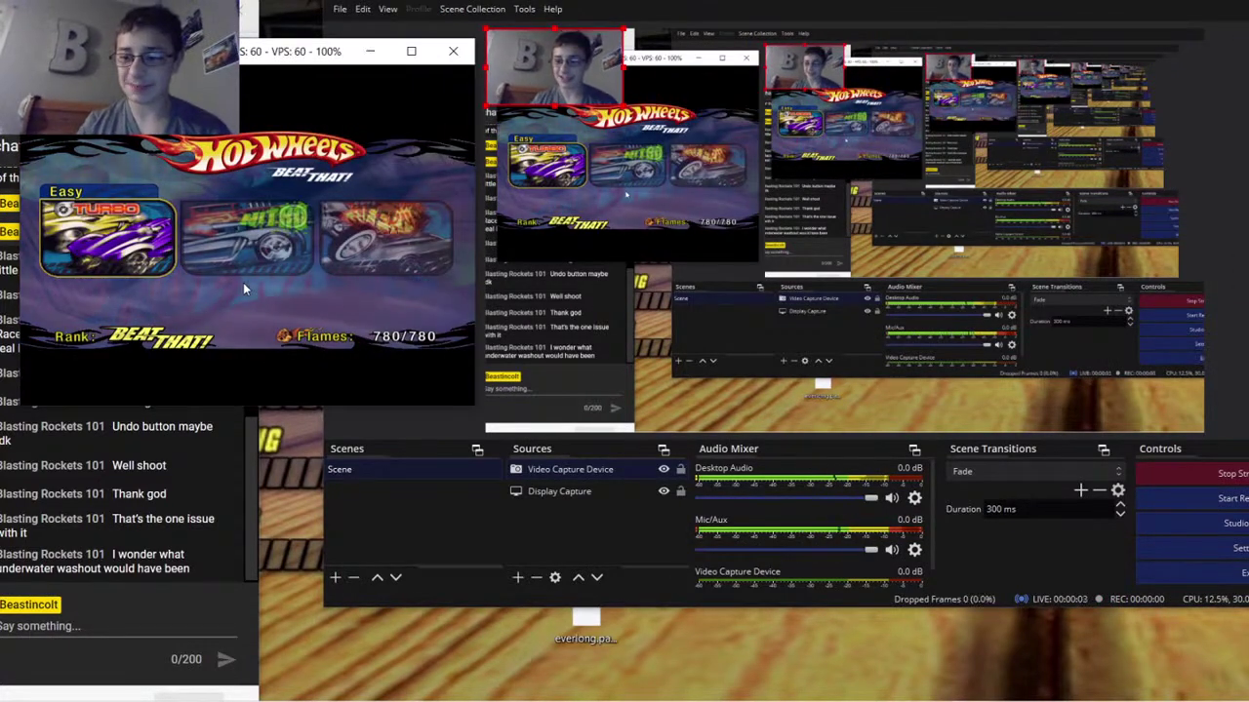
{"action": "key", "text": "Right"}
{"action": "key", "text": "Return"}
In OBS's hotkey settings, clear the Start Streaming hotkey and the Space hotkey for Stop Streaming, and apply the changes
{"action": "left_click", "coordinate": [1004, 502]}
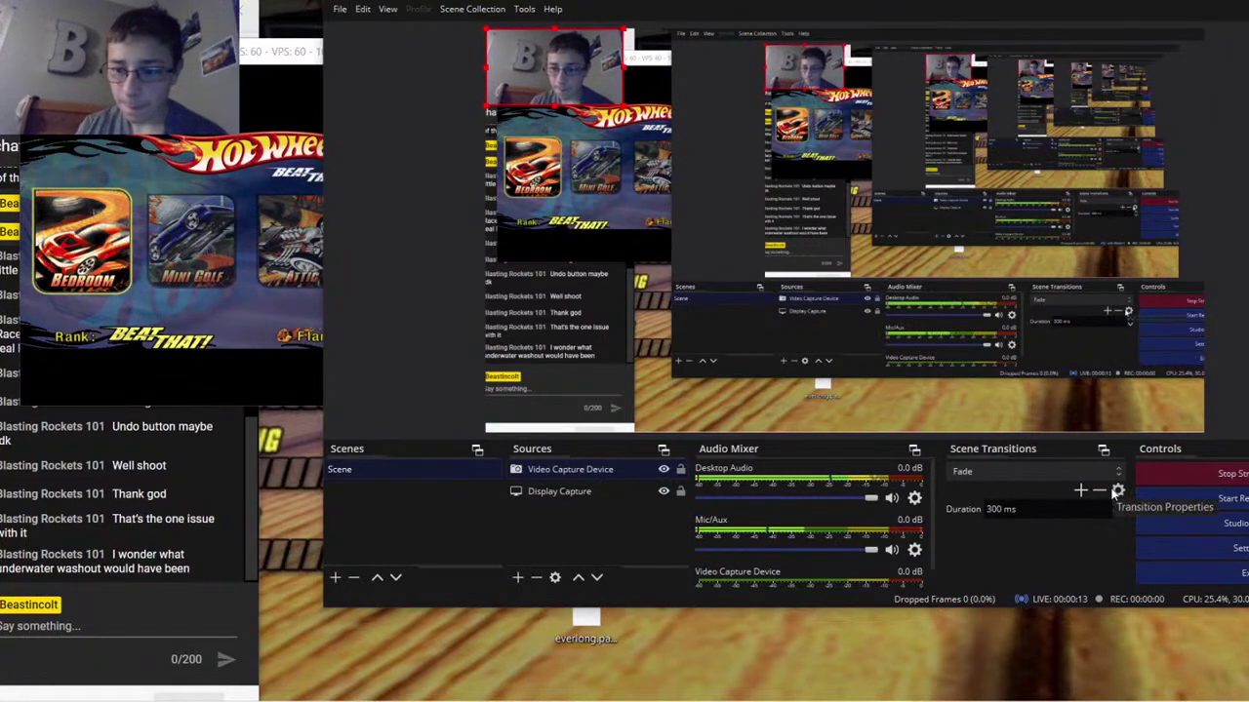
{"action": "left_click", "coordinate": [1199, 546]}
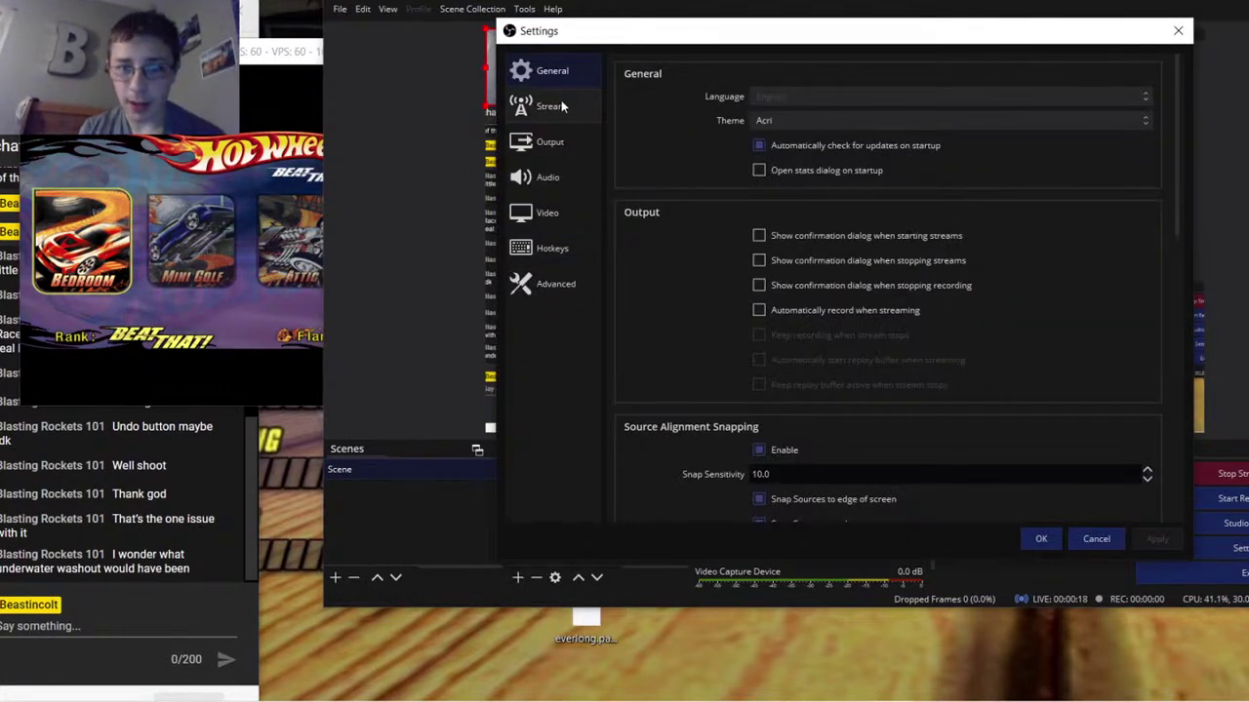
{"action": "left_click", "coordinate": [535, 250]}
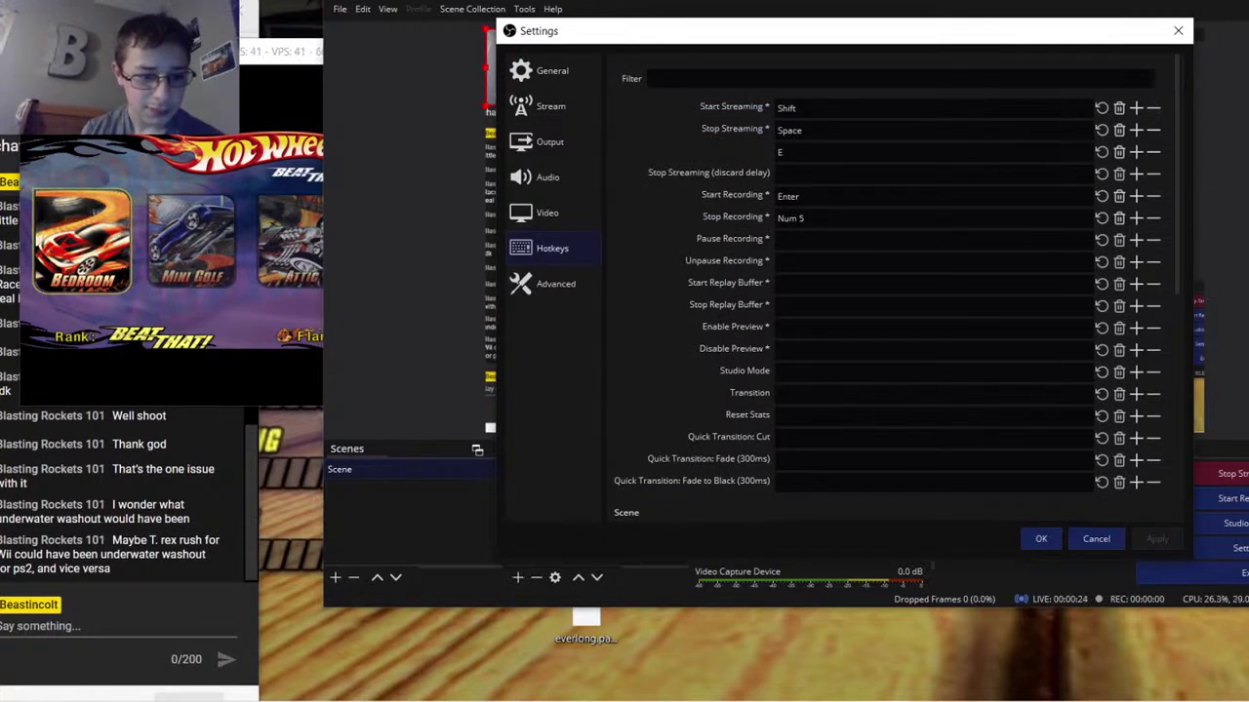
{"action": "left_click", "coordinate": [1120, 108]}
{"action": "left_click", "coordinate": [1119, 129]}
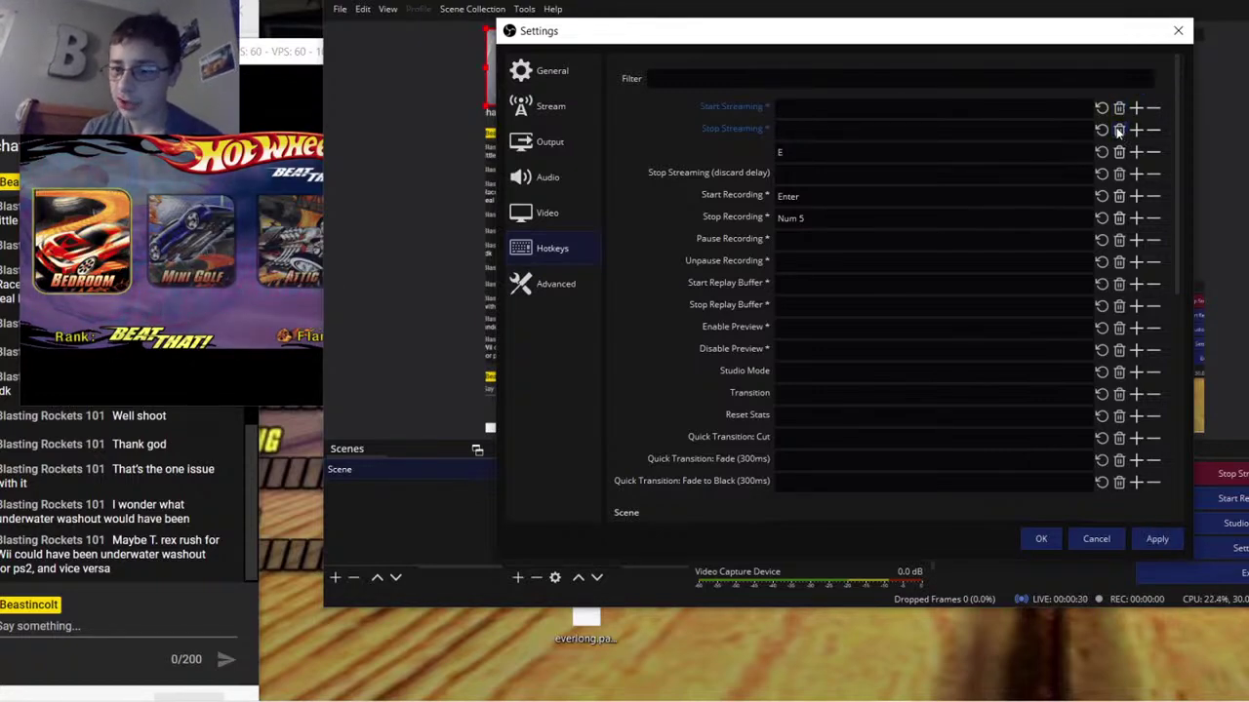
{"action": "left_click", "coordinate": [1156, 538]}
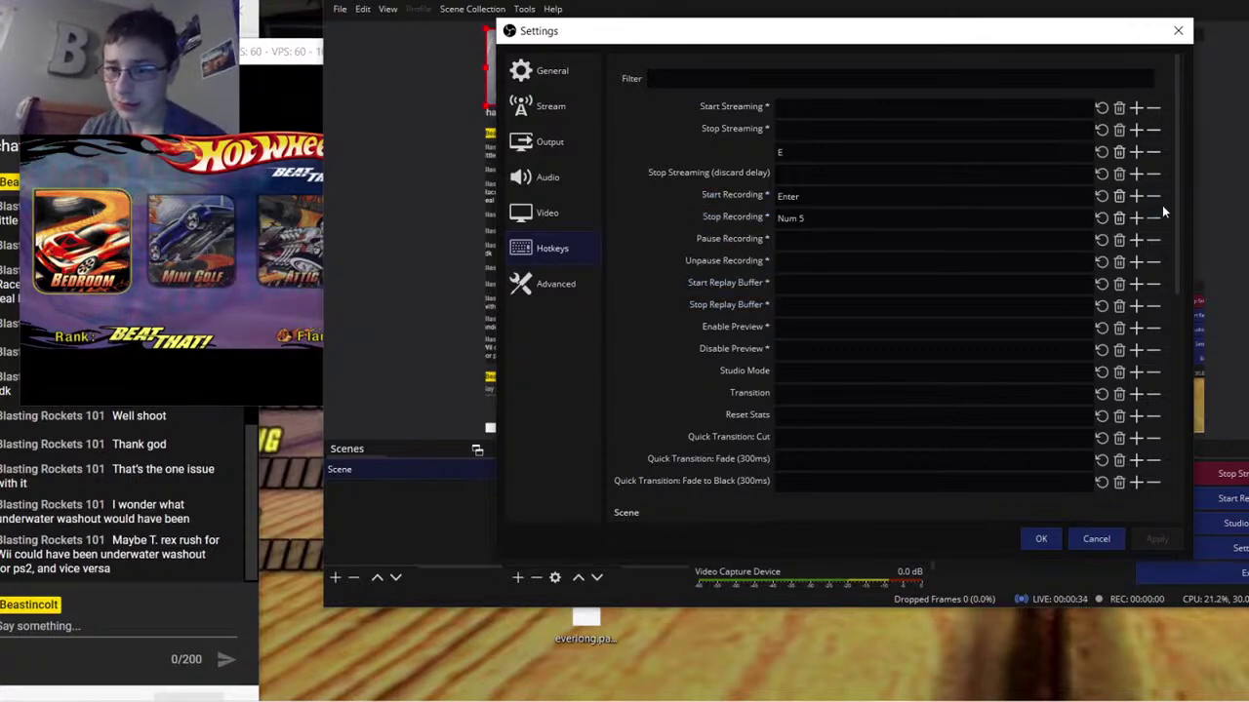
Clear the Start Recording and Stop Recording hotkeys, check the remaining hotkeys, and save the settings
{"action": "left_click", "coordinate": [1120, 196]}
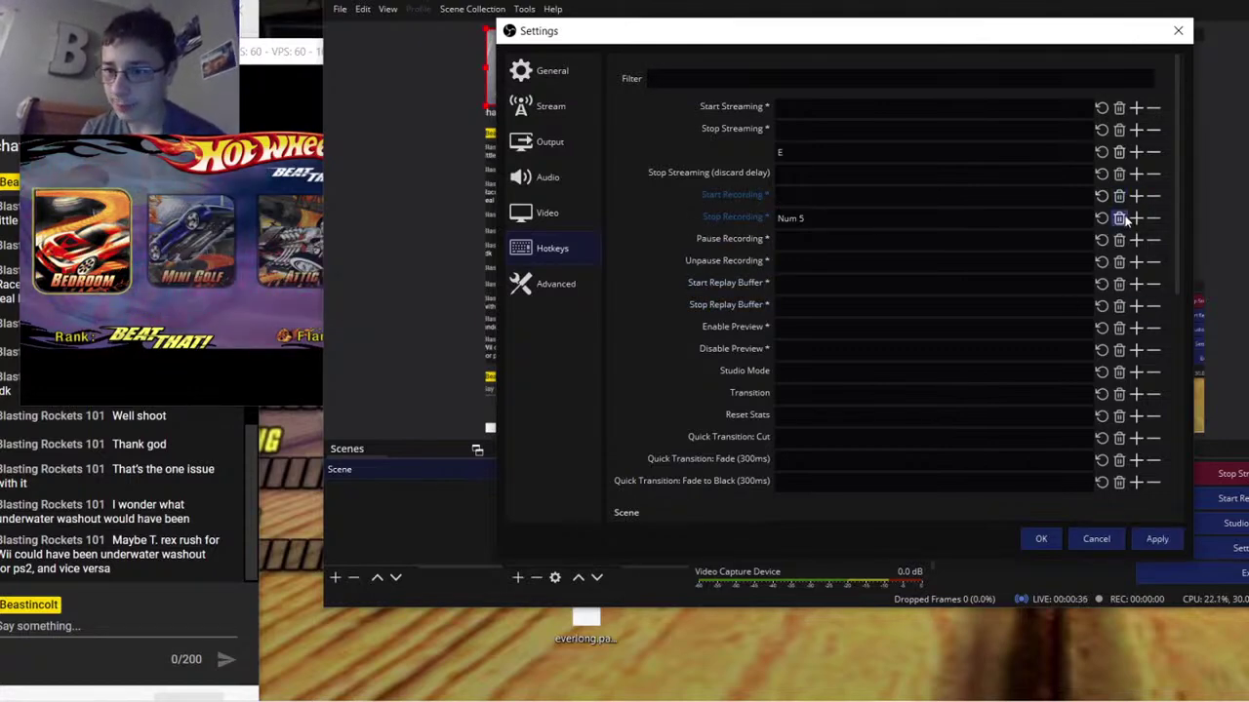
{"action": "left_click", "coordinate": [1118, 218]}
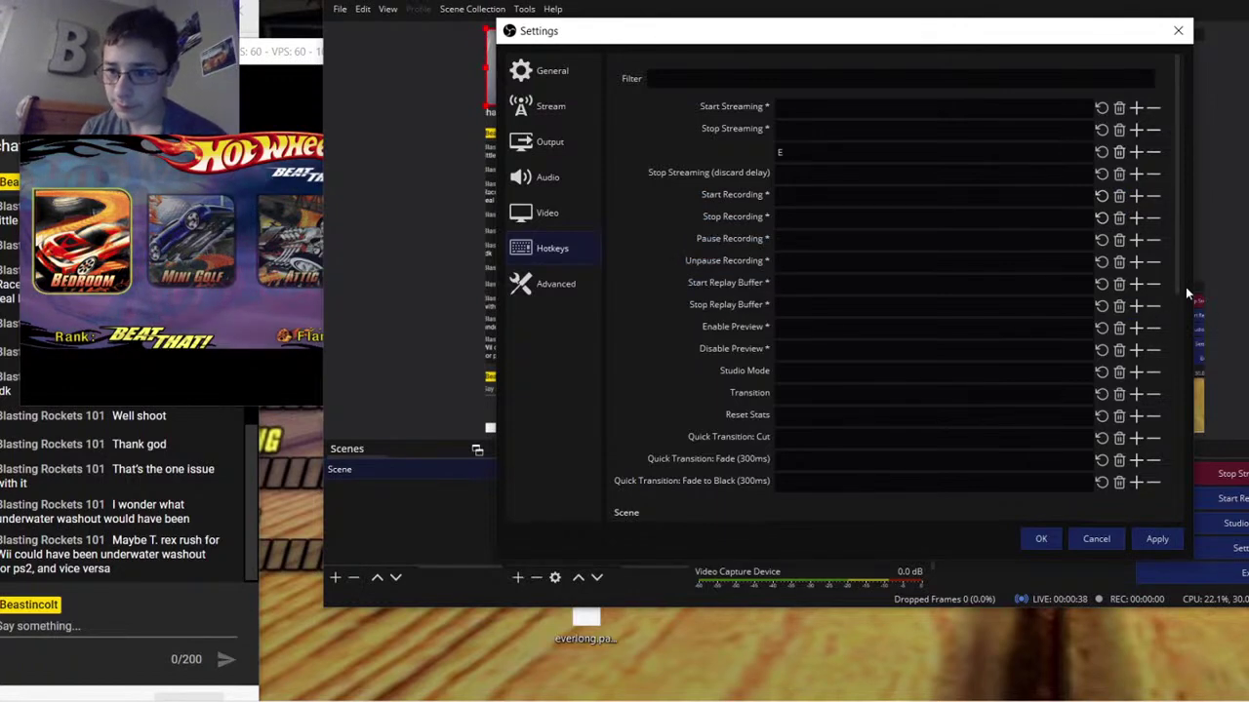
{"action": "left_click_drag", "start_coordinate": [1176, 283], "coordinate": [1170, 582]}
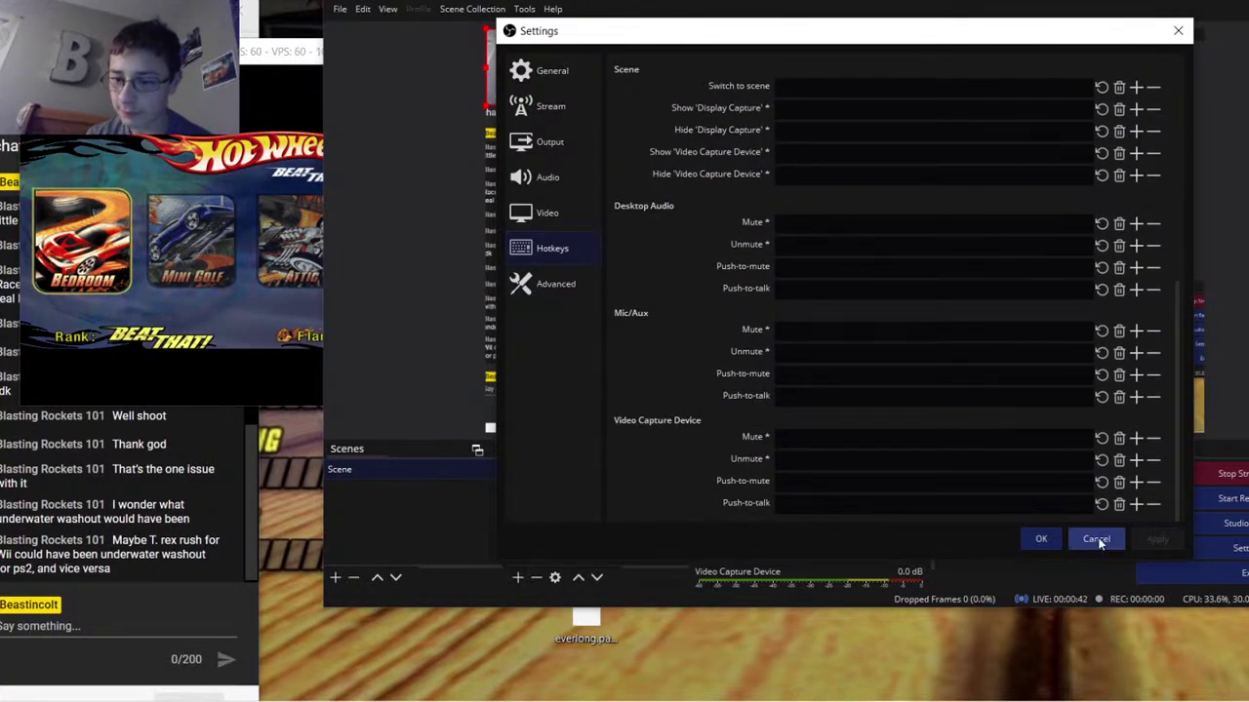
{"action": "left_click", "coordinate": [1058, 543]}
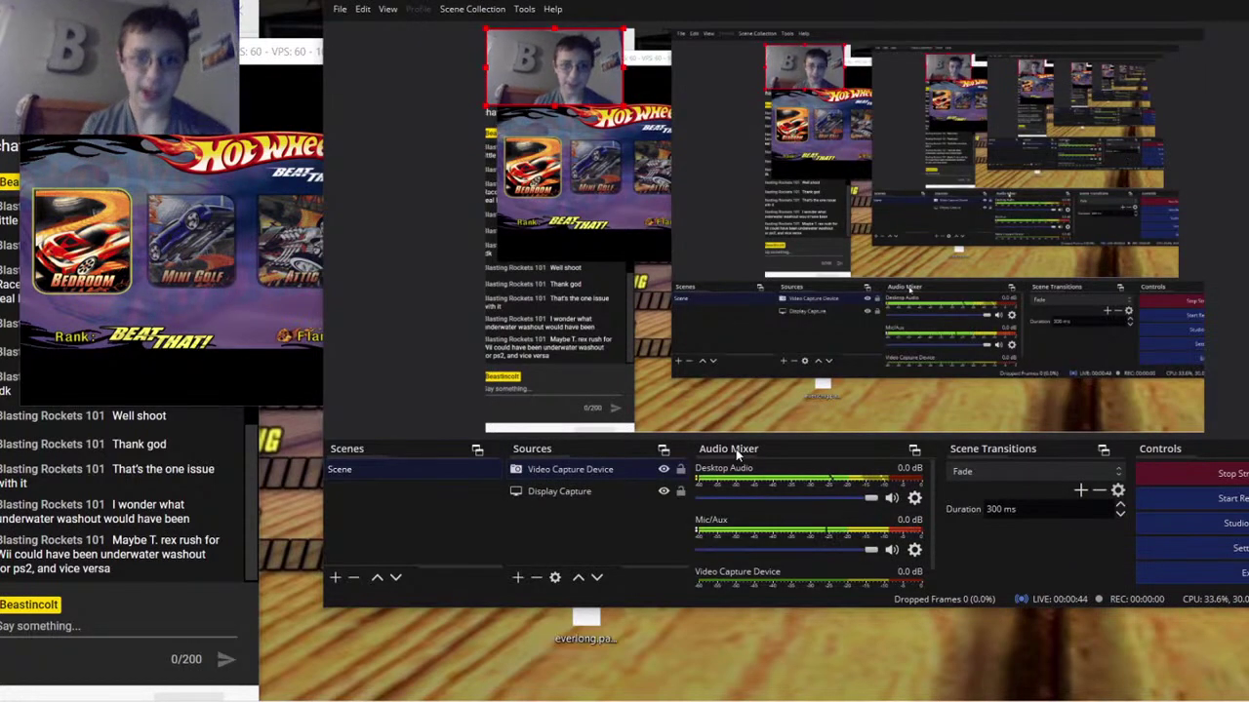
Switch back to the game and choose the Bowling Alley
{"action": "left_click", "coordinate": [273, 265]}
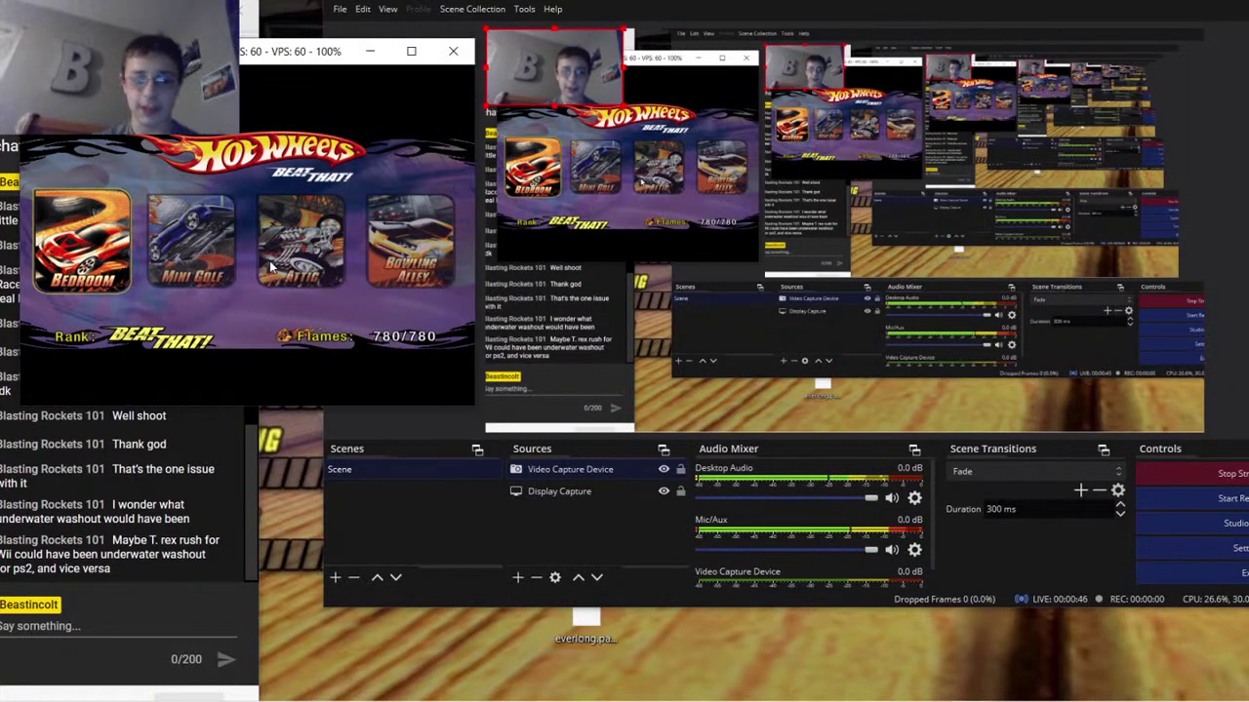
{"action": "key", "text": "Right"}
{"action": "key", "text": "Right"}
{"action": "key", "text": "Right"}
{"action": "key", "text": "Return"}
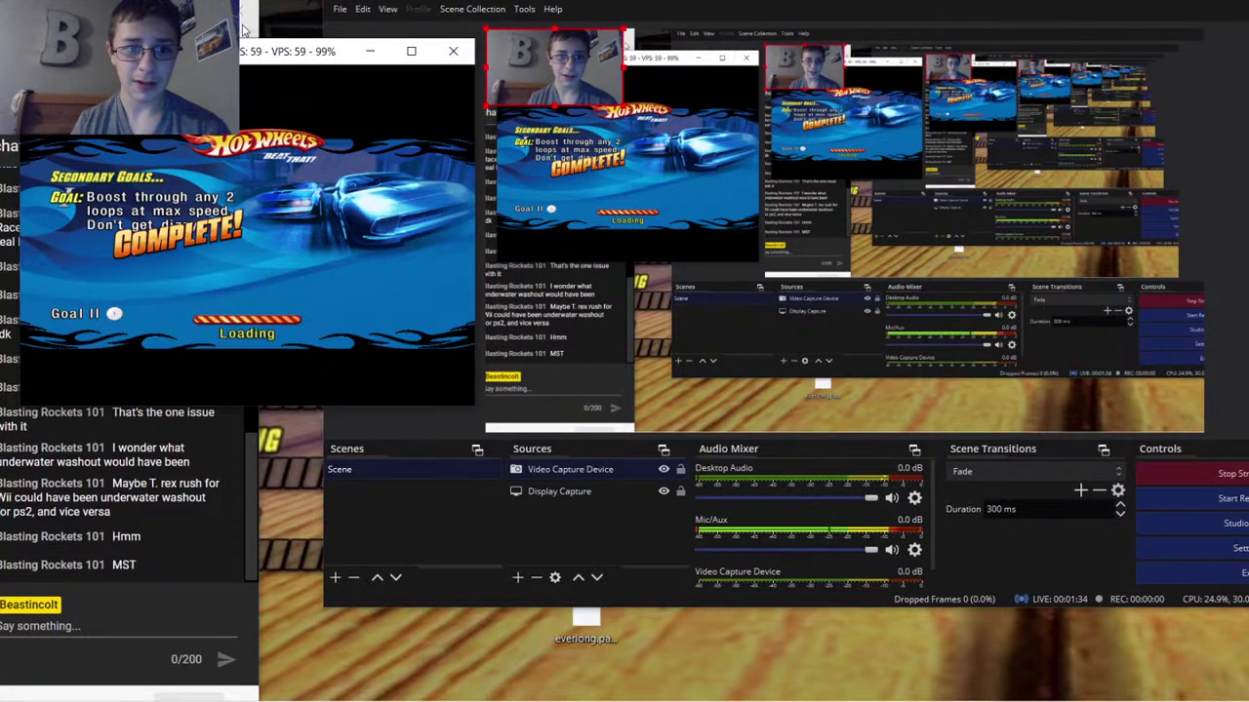
Enlarge the game window and place it clear of the webcam, and continue past the Secondary Goals screen to the race
{"action": "left_click_drag", "start_coordinate": [244, 50], "coordinate": [170, 5]}
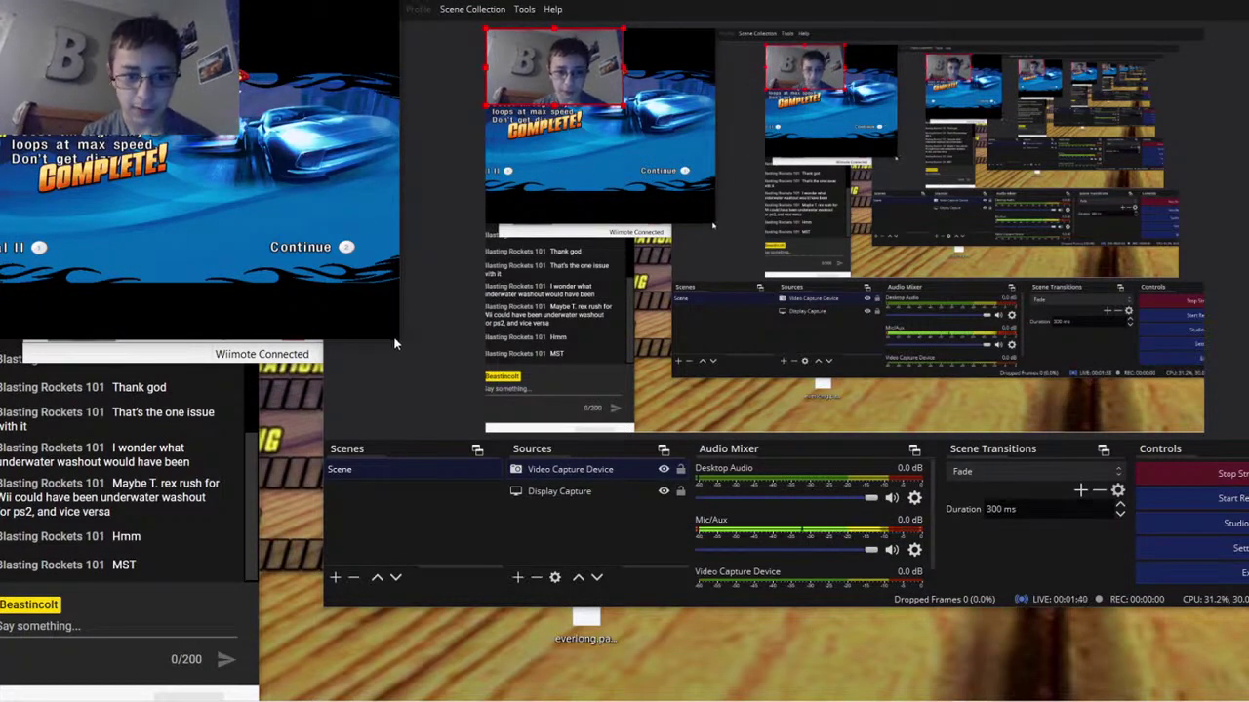
{"action": "left_click_drag", "start_coordinate": [400, 340], "coordinate": [1012, 660]}
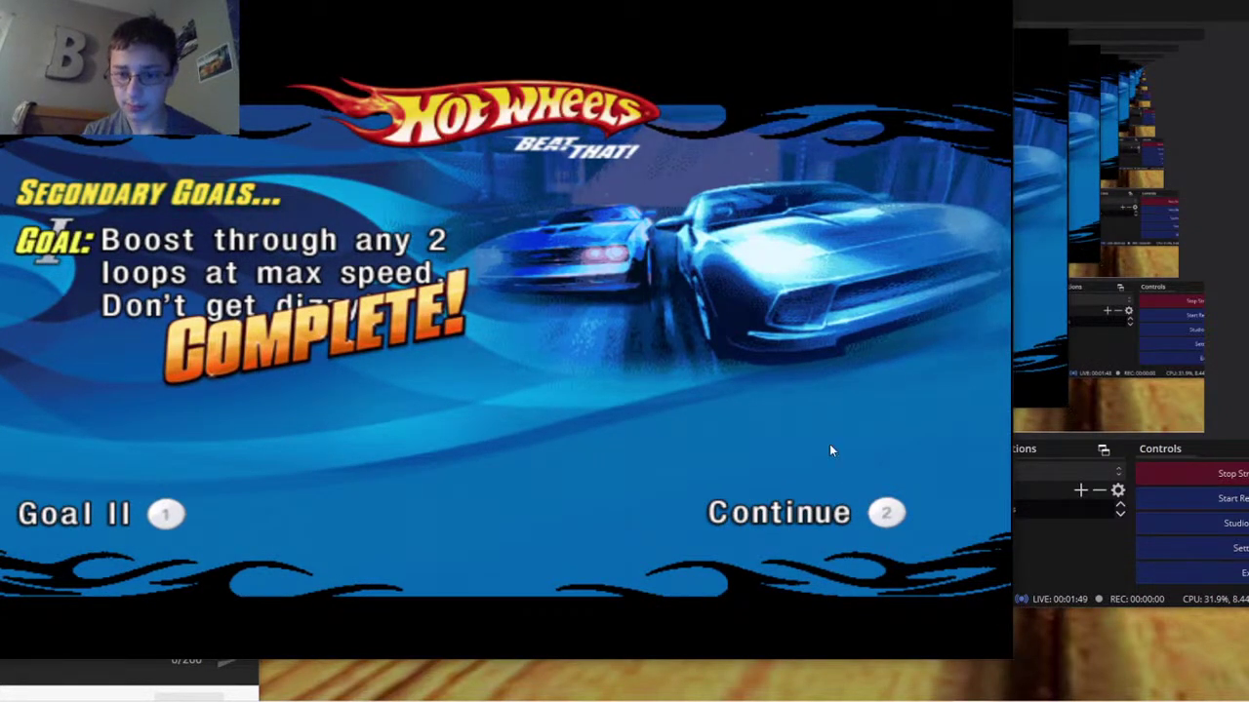
{"action": "left_click_drag", "start_coordinate": [563, 2], "coordinate": [795, 29]}
{"action": "key", "text": "alt+Tab"}
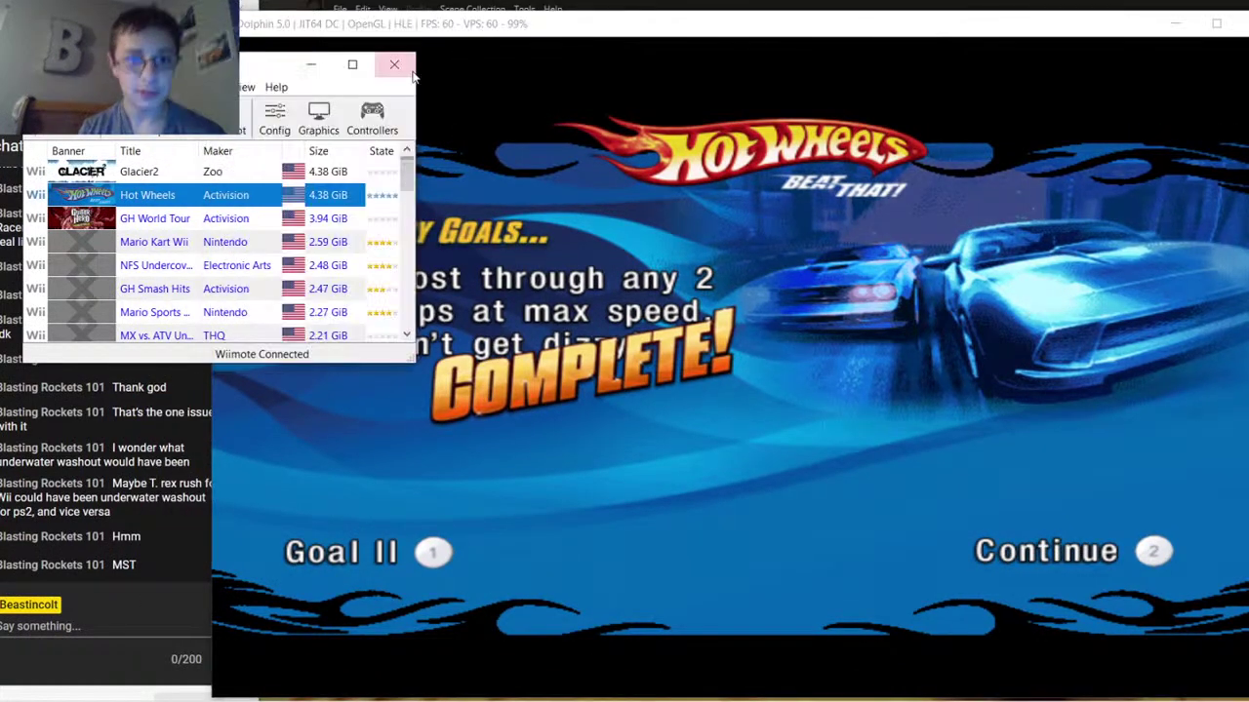
{"action": "left_click", "coordinate": [303, 69]}
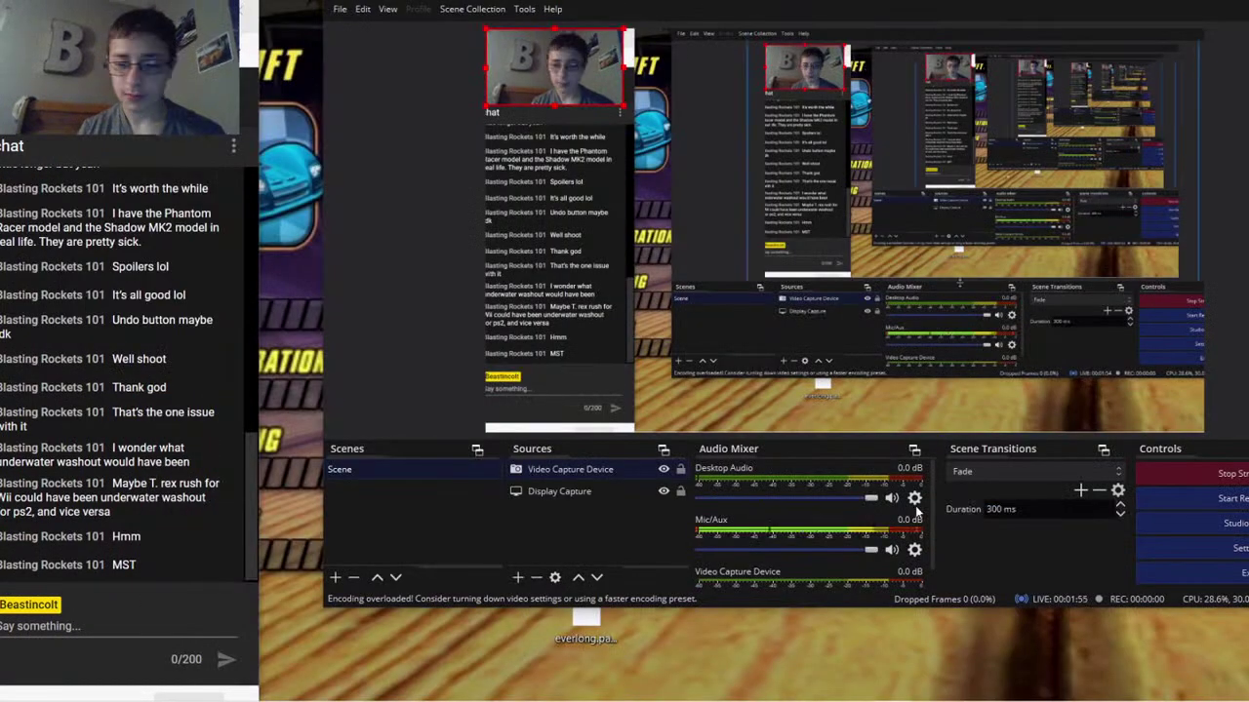
{"action": "left_click", "coordinate": [1028, 669]}
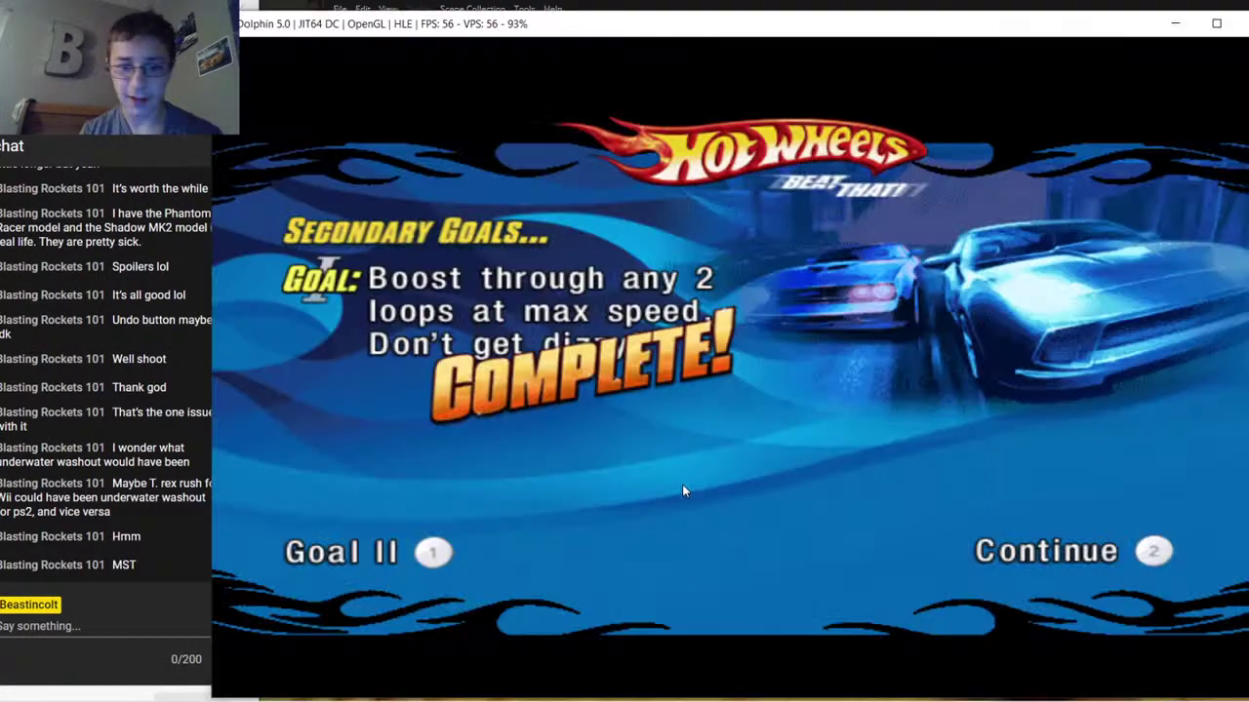
{"action": "key", "text": "2"}
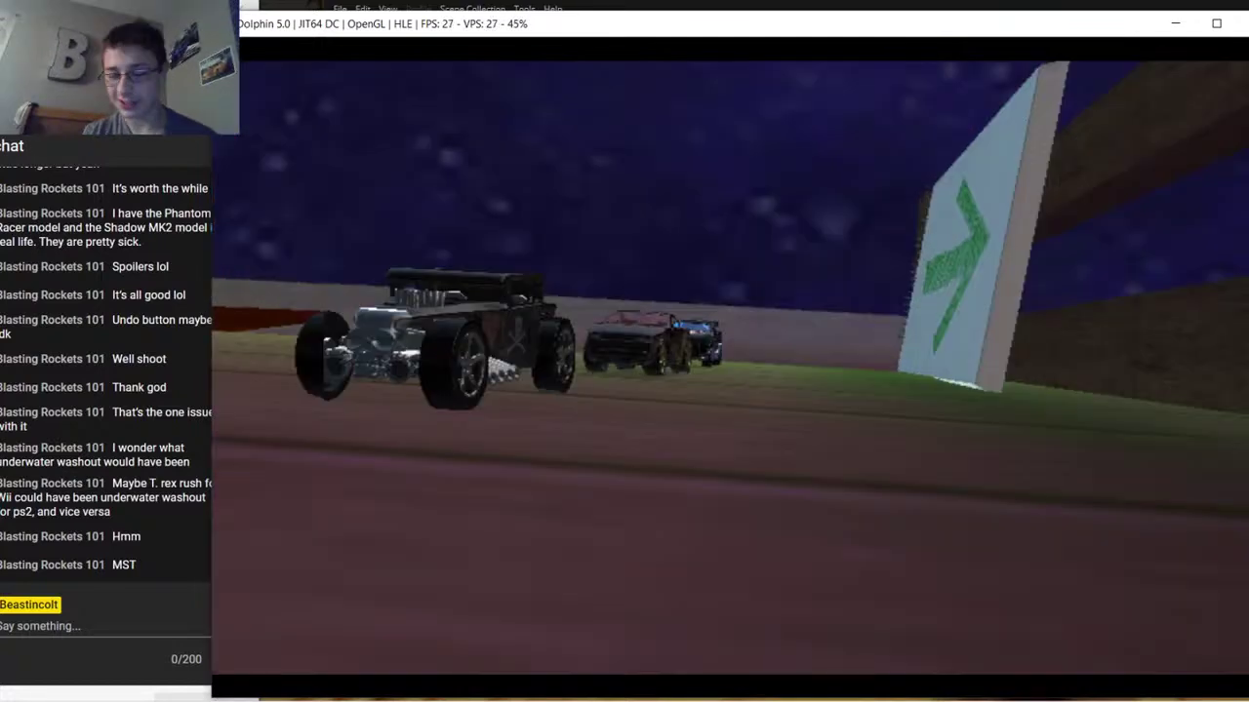
Lower Dolphin's emulated CPU clock override to 86 MHz and return to the race
{"action": "mouse_move", "coordinate": [971, 700]}
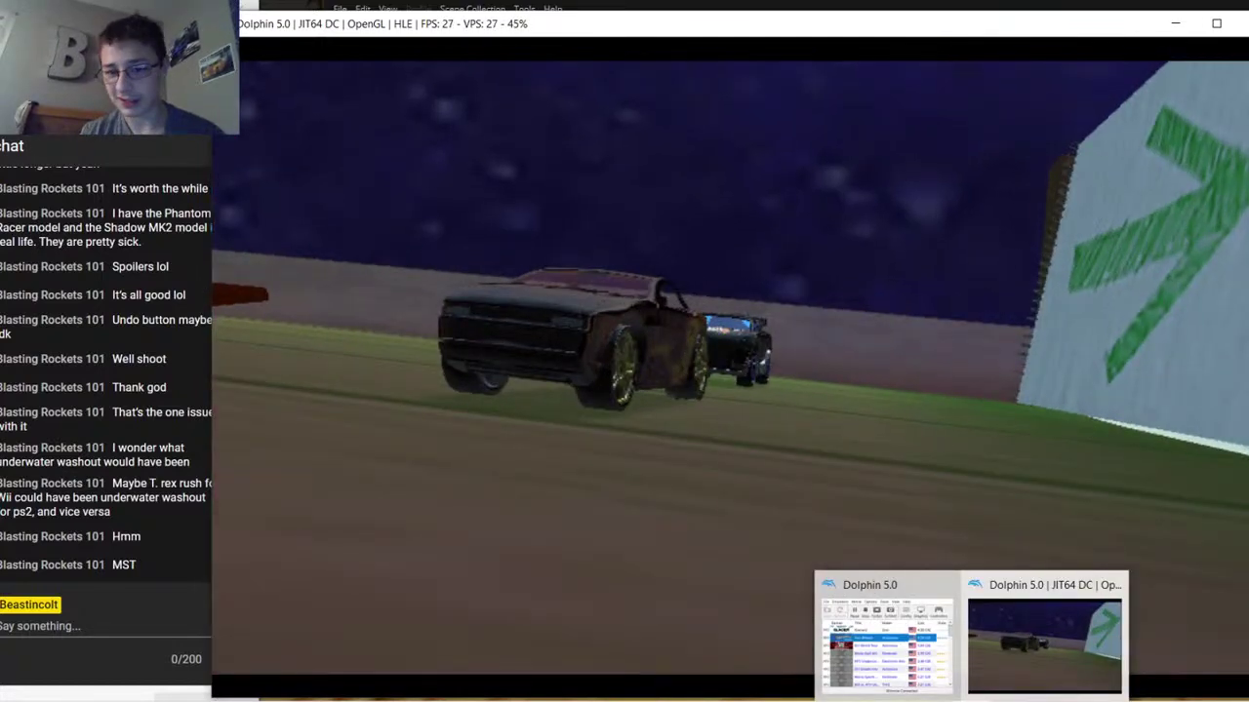
{"action": "left_click", "coordinate": [883, 634]}
{"action": "left_click", "coordinate": [273, 115]}
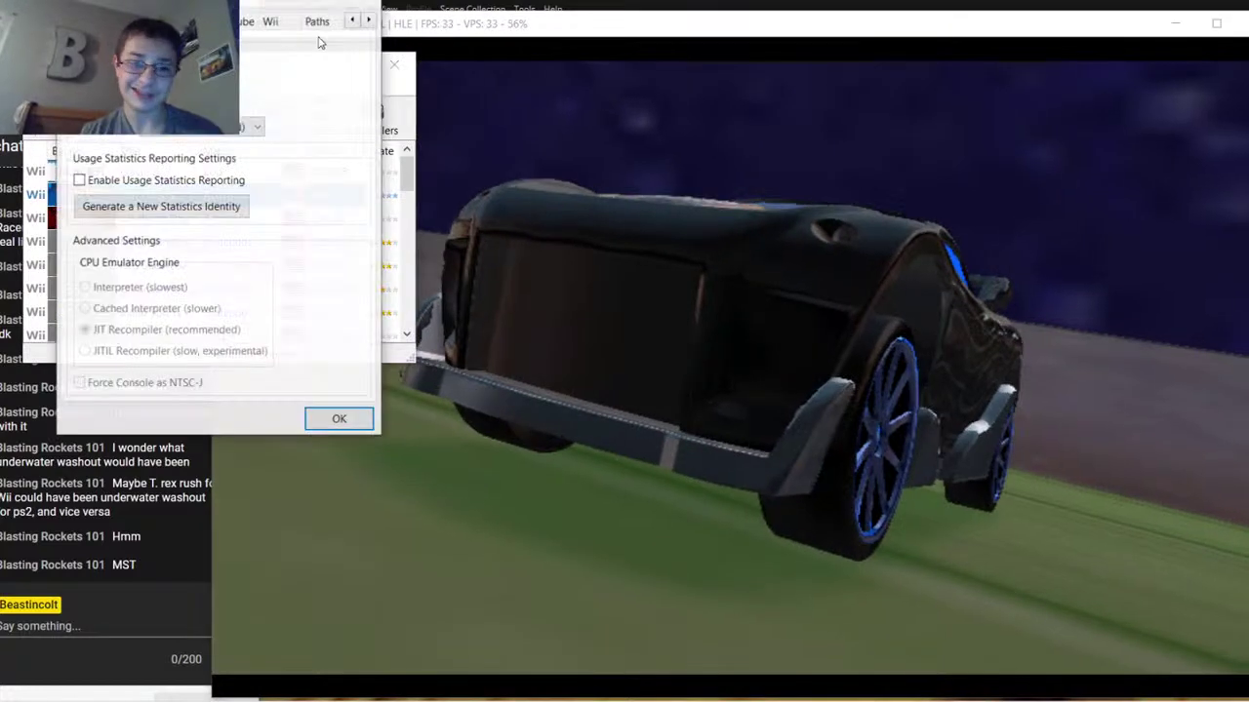
{"action": "left_click", "coordinate": [368, 19]}
{"action": "left_click", "coordinate": [277, 19]}
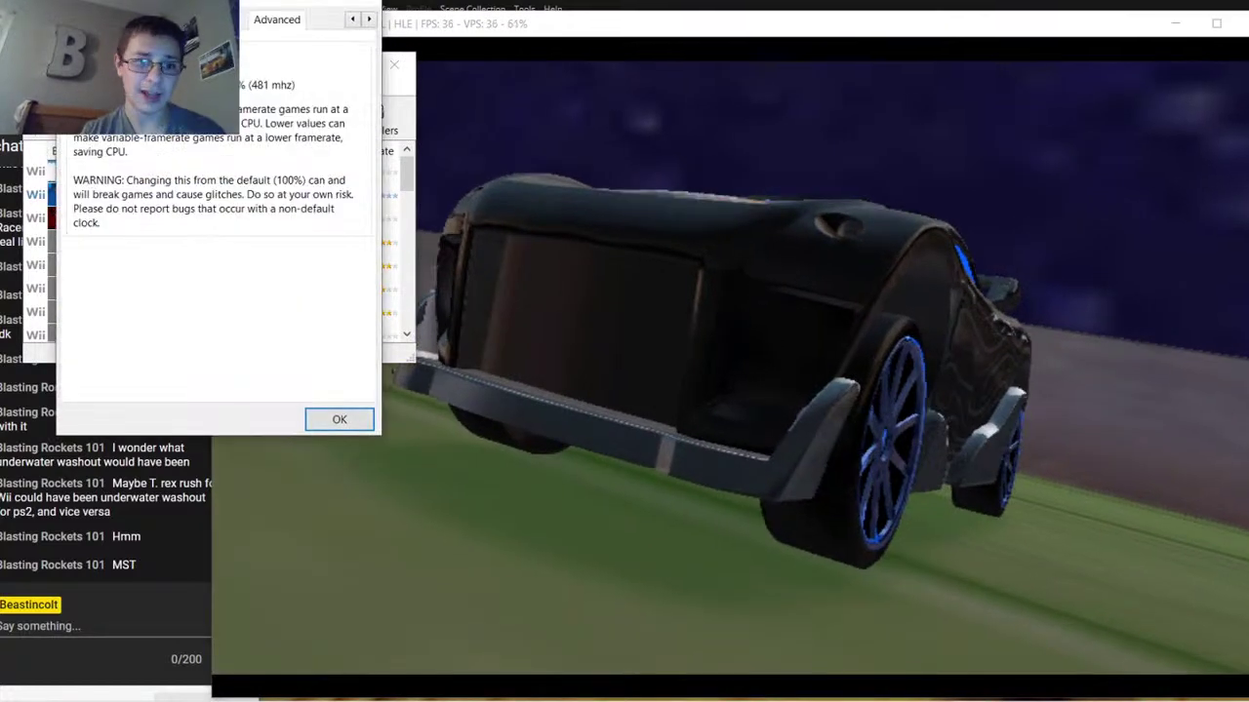
{"action": "left_click_drag", "start_coordinate": [146, 85], "coordinate": [229, 85]}
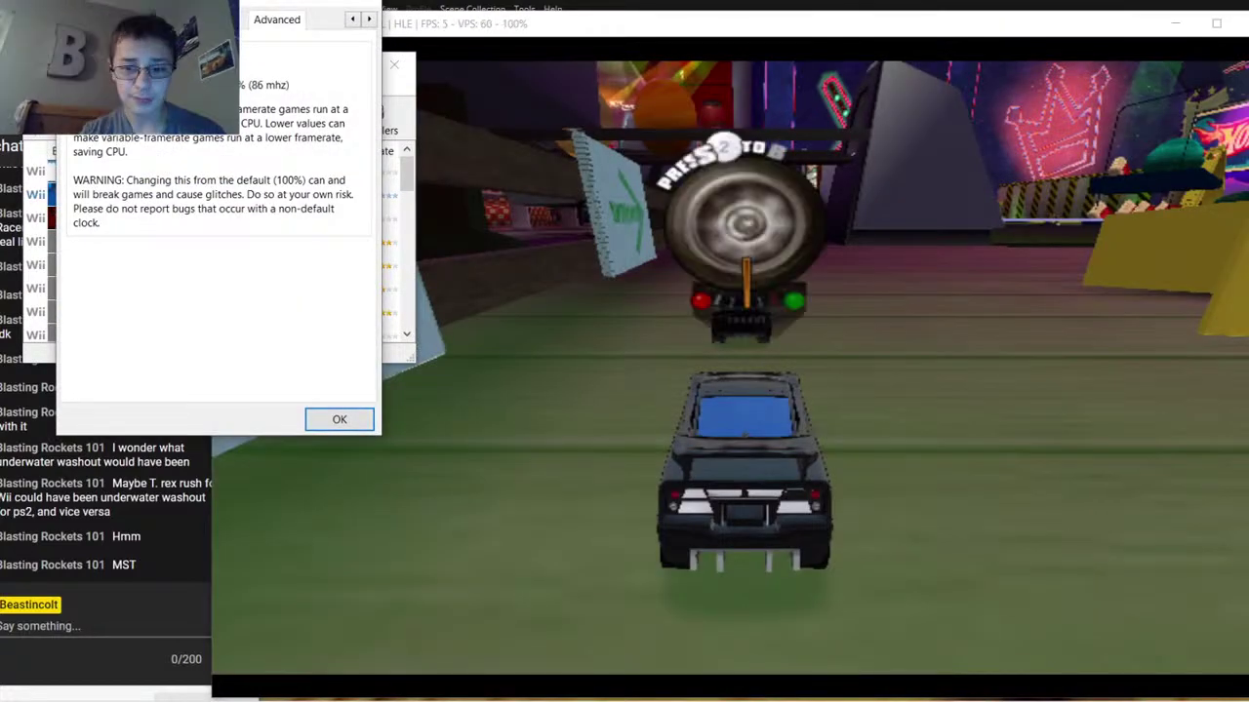
{"action": "left_click", "coordinate": [340, 419]}
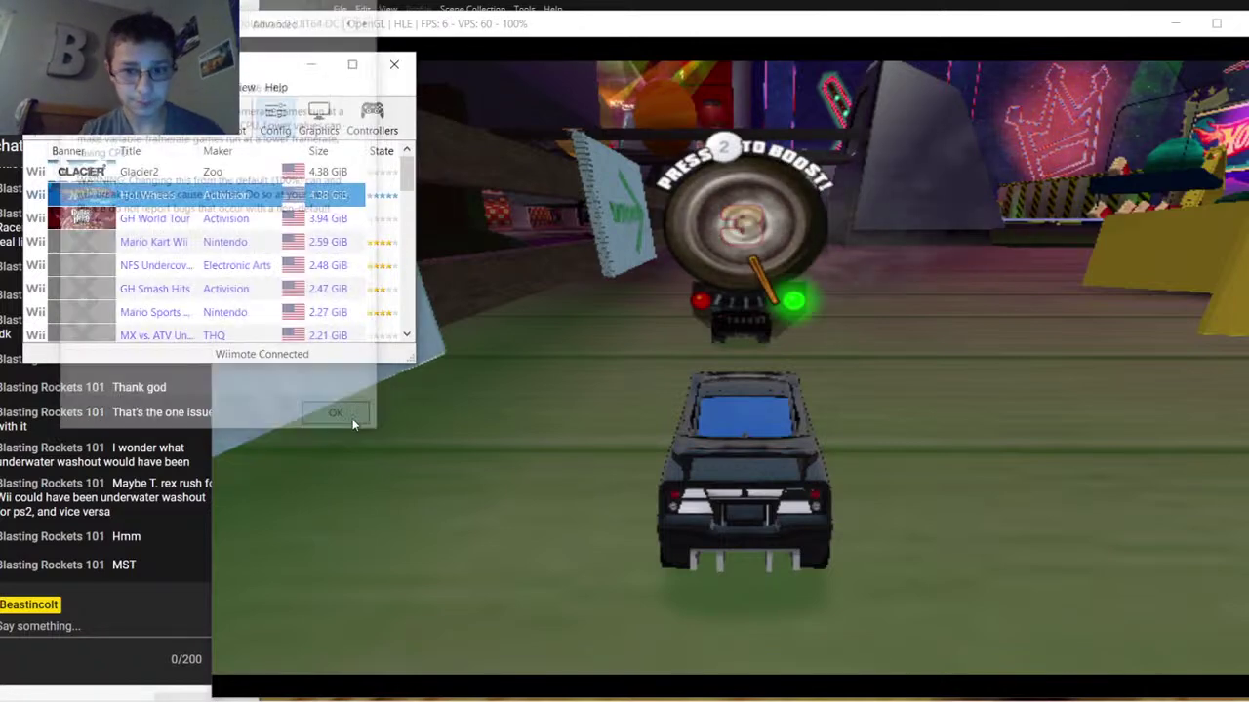
{"action": "left_click", "coordinate": [530, 403]}
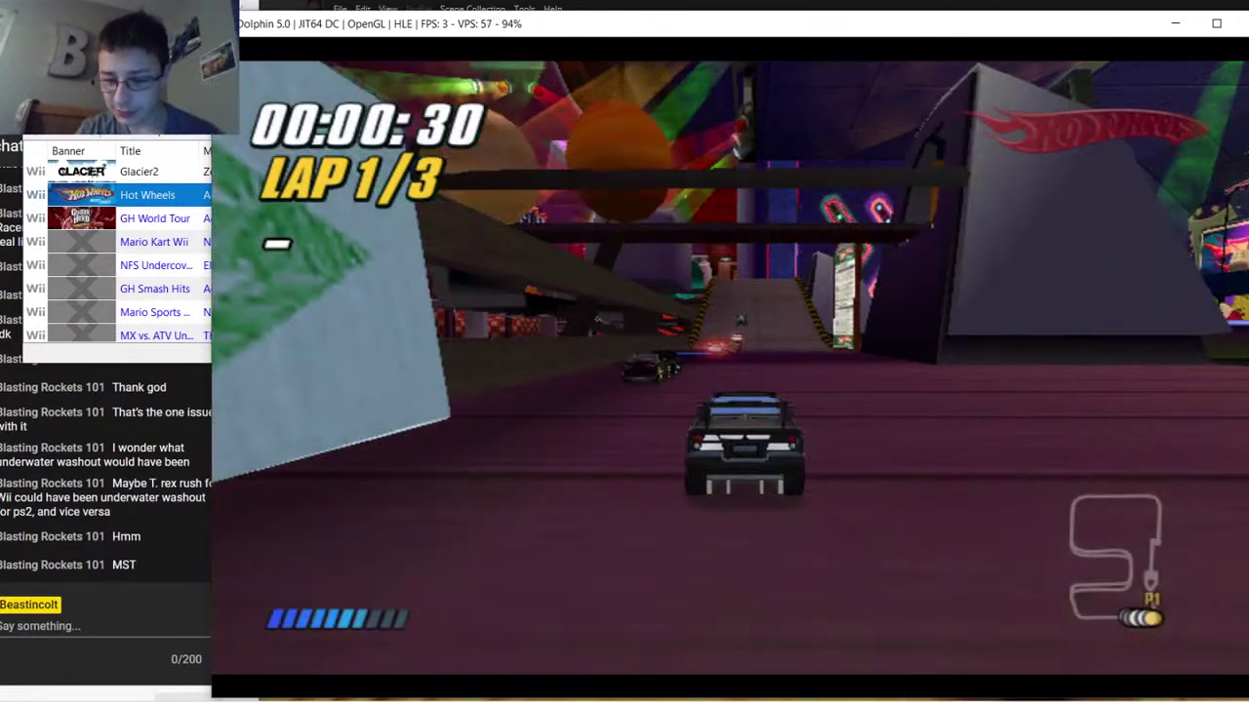
Set Dolphin's emulated CPU clock override to 209 MHz, resume racing, and pause the race on lap 2
{"action": "left_click", "coordinate": [898, 690]}
{"action": "left_click", "coordinate": [883, 639]}
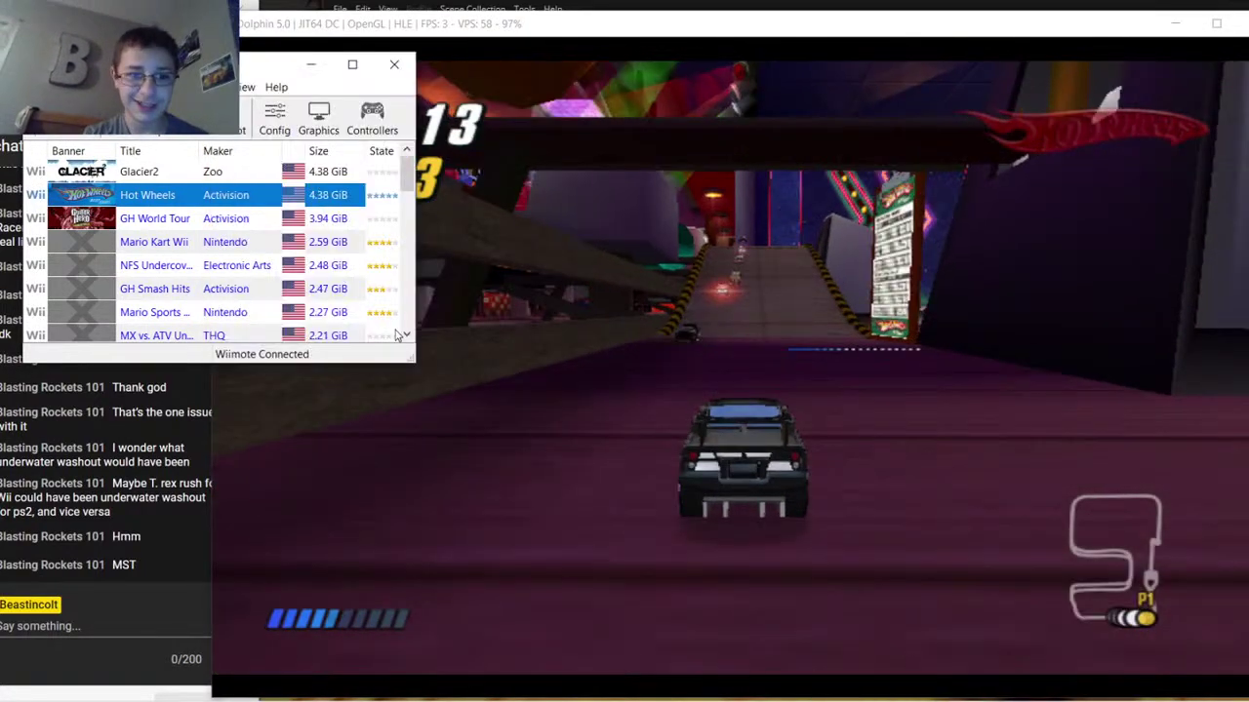
{"action": "left_click", "coordinate": [275, 117]}
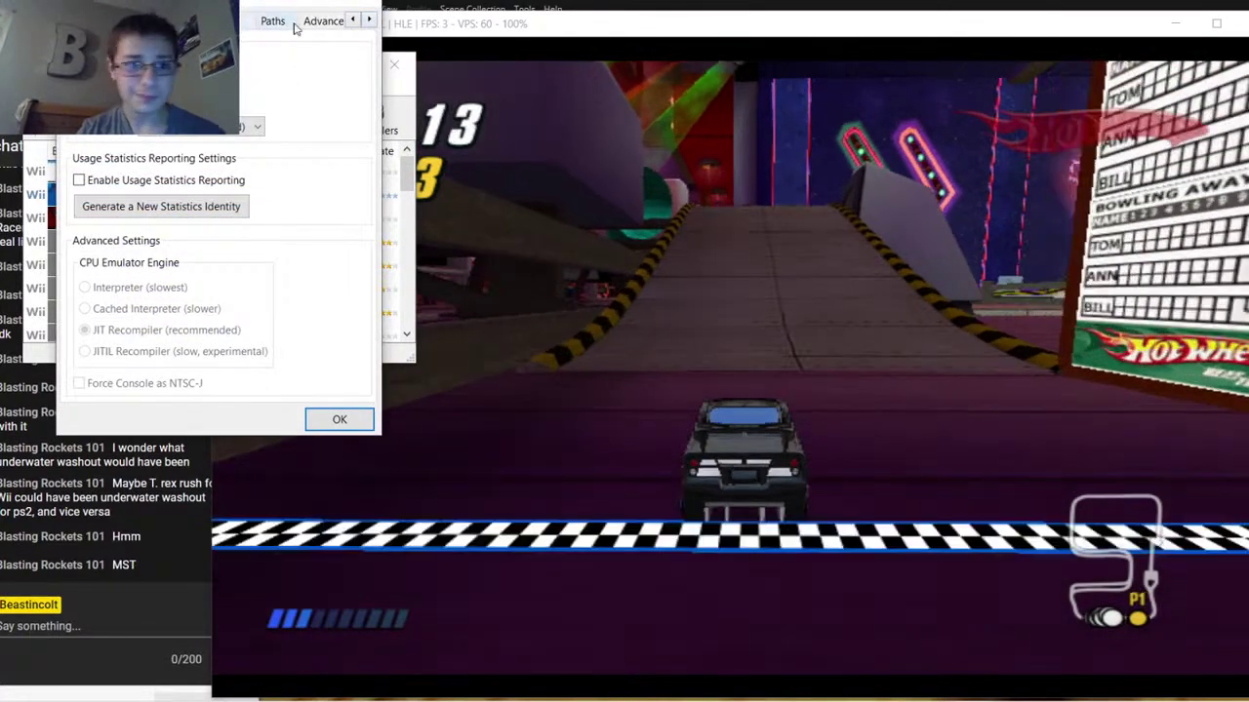
{"action": "left_click", "coordinate": [310, 23]}
{"action": "key", "text": "Right"}
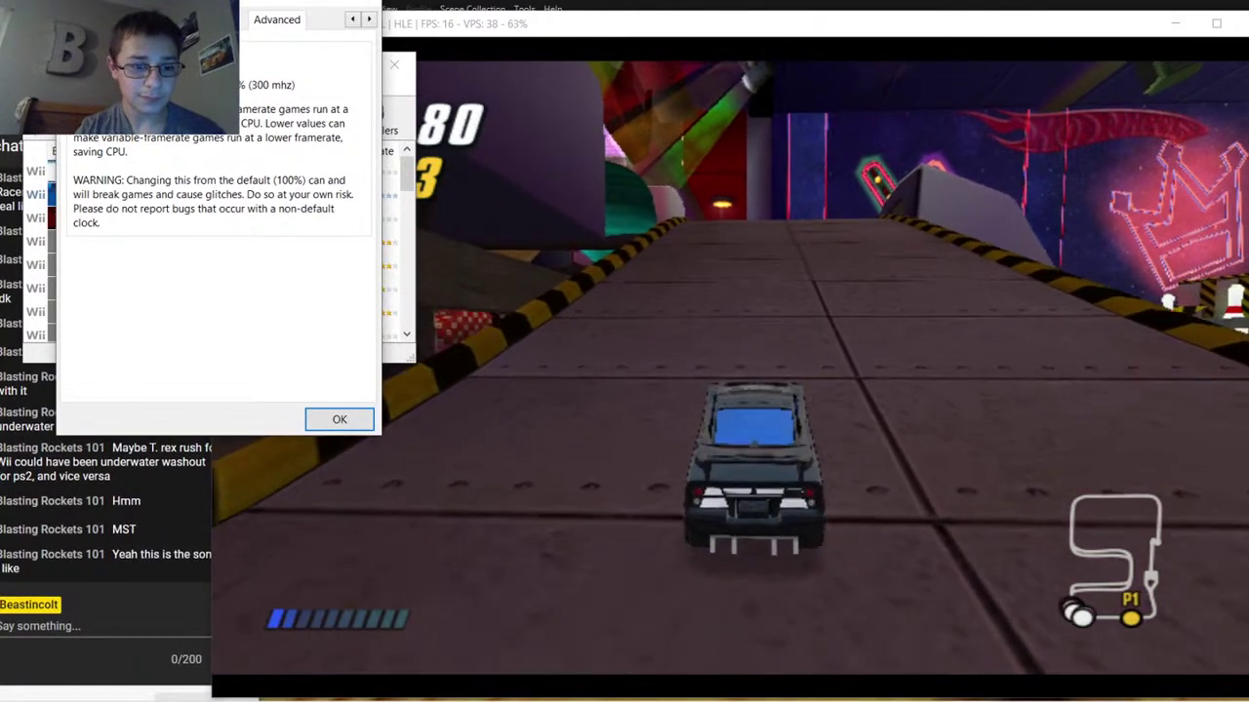
{"action": "key", "text": "Left"}
{"action": "key", "text": "Left"}
{"action": "key", "text": "Left"}
{"action": "key", "text": "Left"}
{"action": "key", "text": "Left"}
{"action": "key", "text": "Right"}
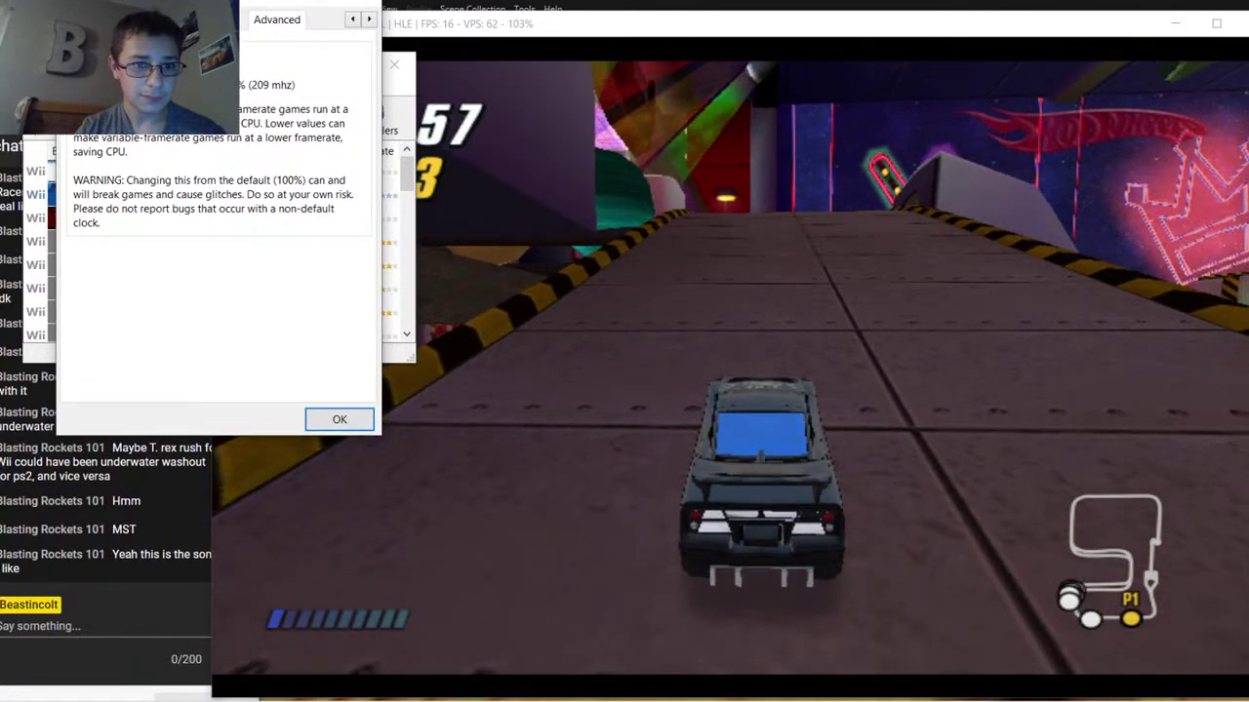
{"action": "left_click", "coordinate": [331, 429]}
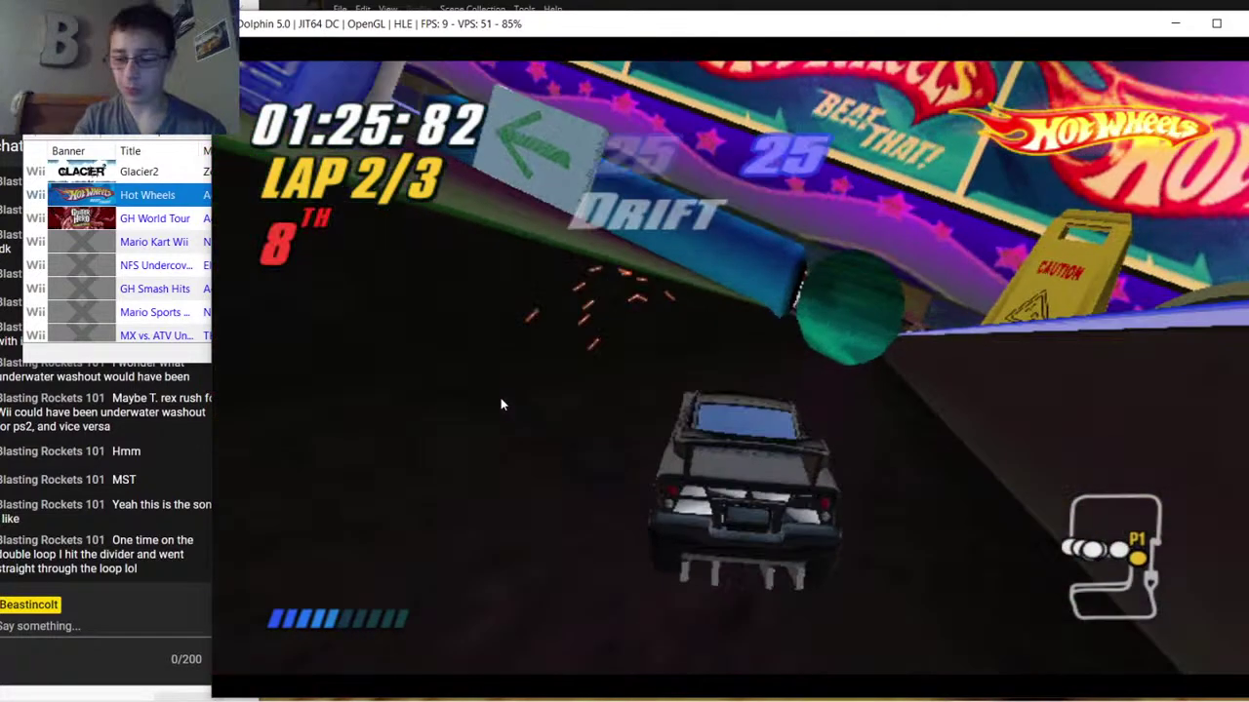
{"action": "key", "text": "Return"}
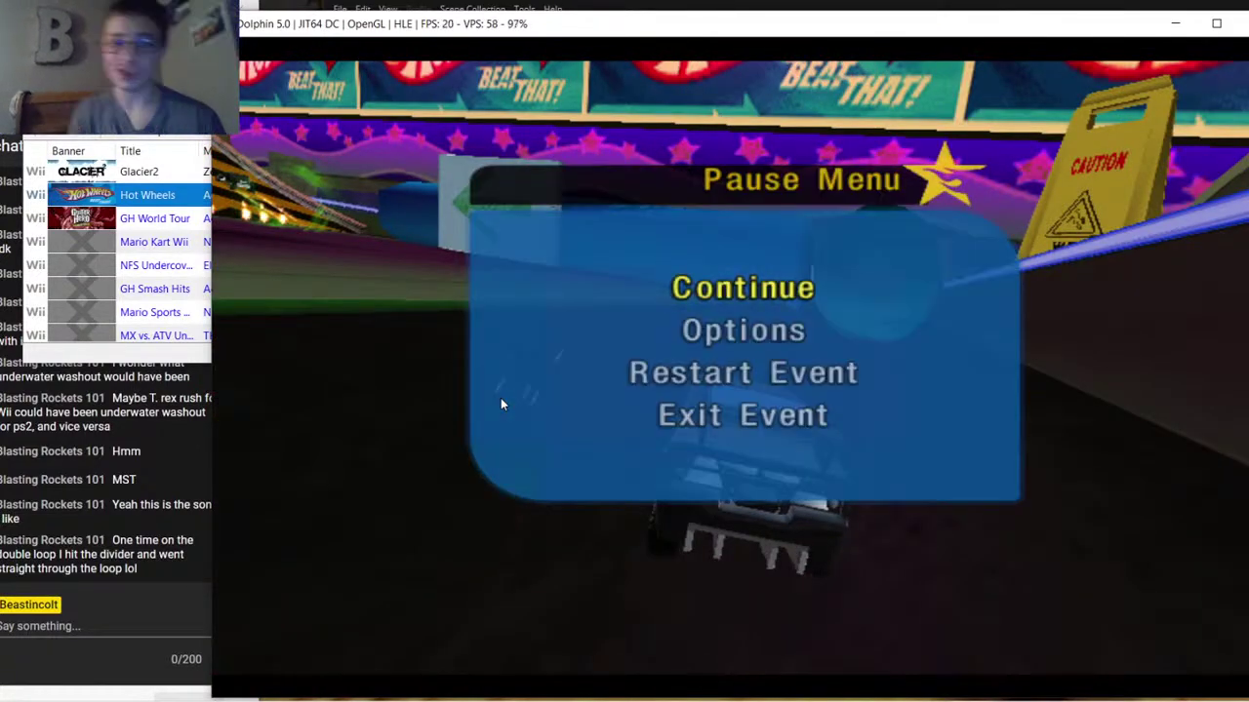
Exit the paused Bowling Alley event and return to the quick race selection
{"action": "key", "text": "Down"}
{"action": "key", "text": "Down"}
{"action": "key", "text": "Down"}
{"action": "key", "text": "Return"}
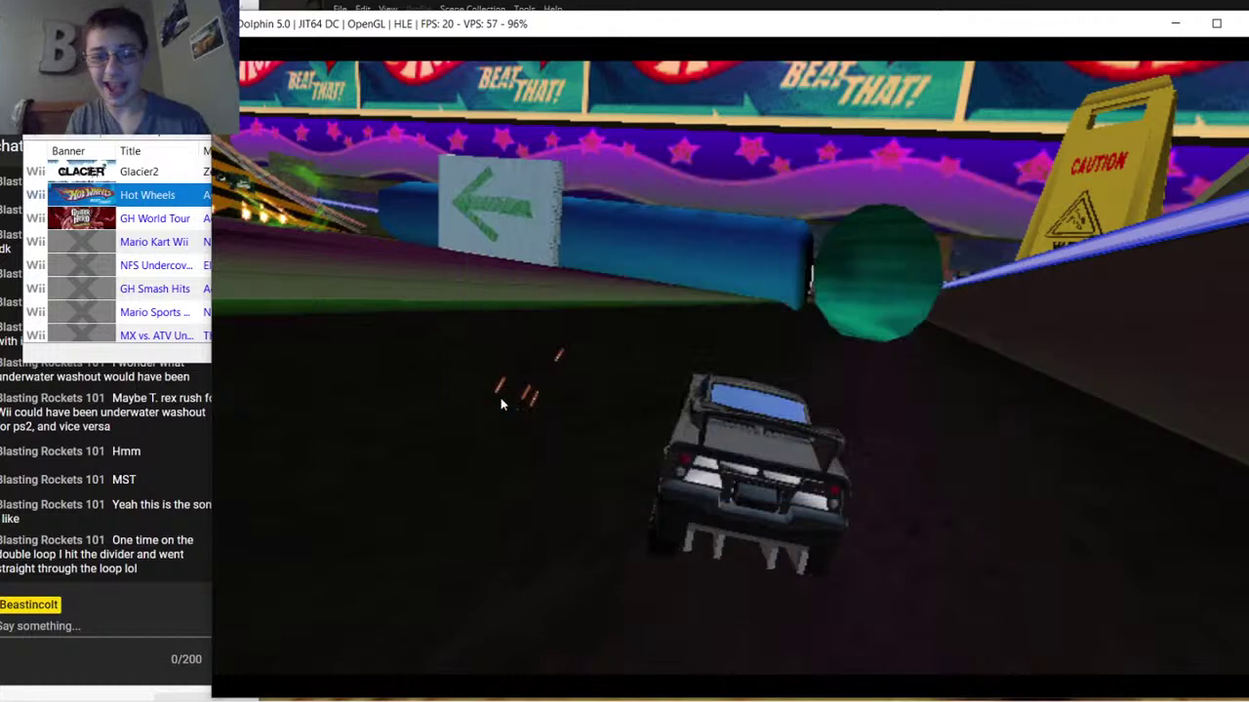
{"action": "key", "text": "Return"}
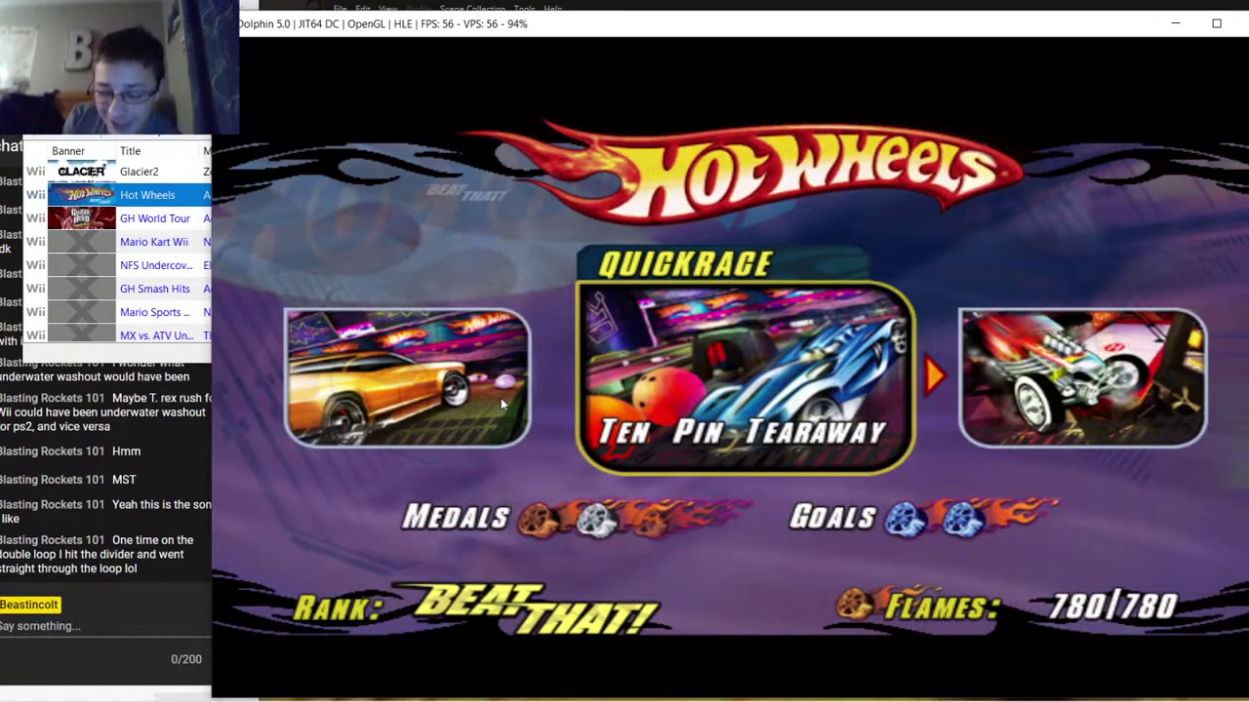
Leave the Bowling Alley tracks, choose the Attic area, and start the Pinball Pursuit quick race
{"action": "key", "text": "Left"}
{"action": "key", "text": "Return"}
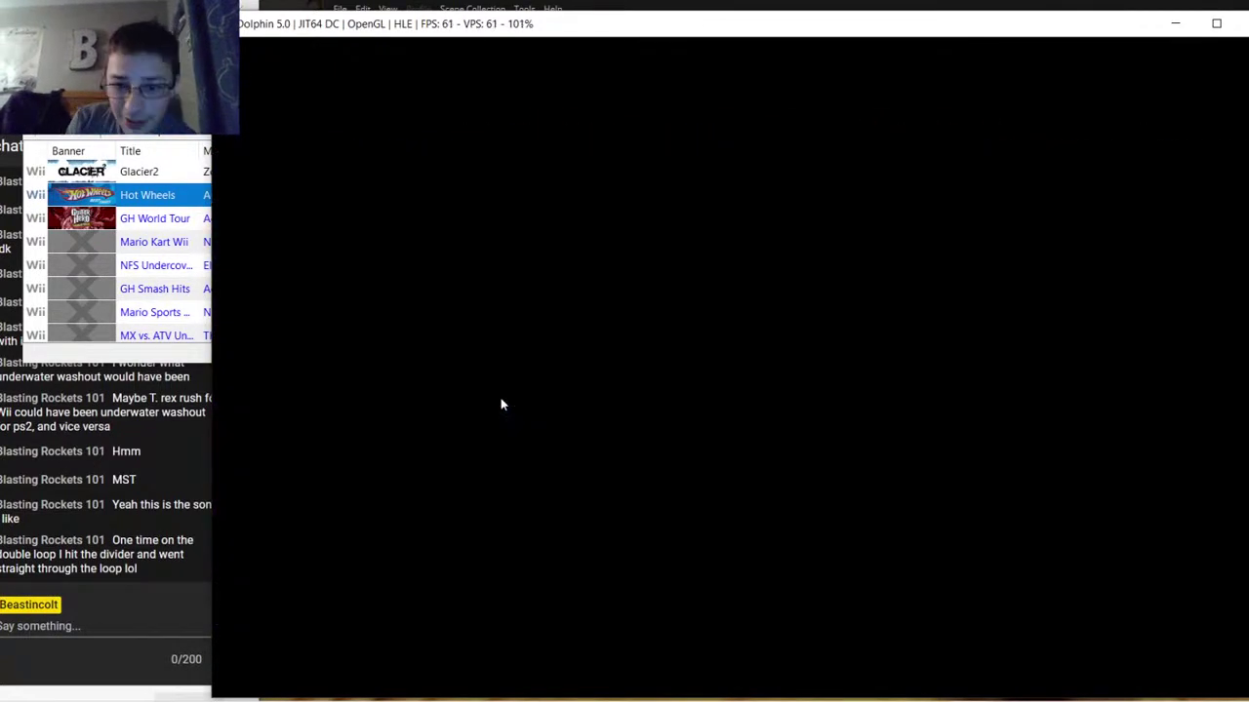
{"action": "key", "text": "Left"}
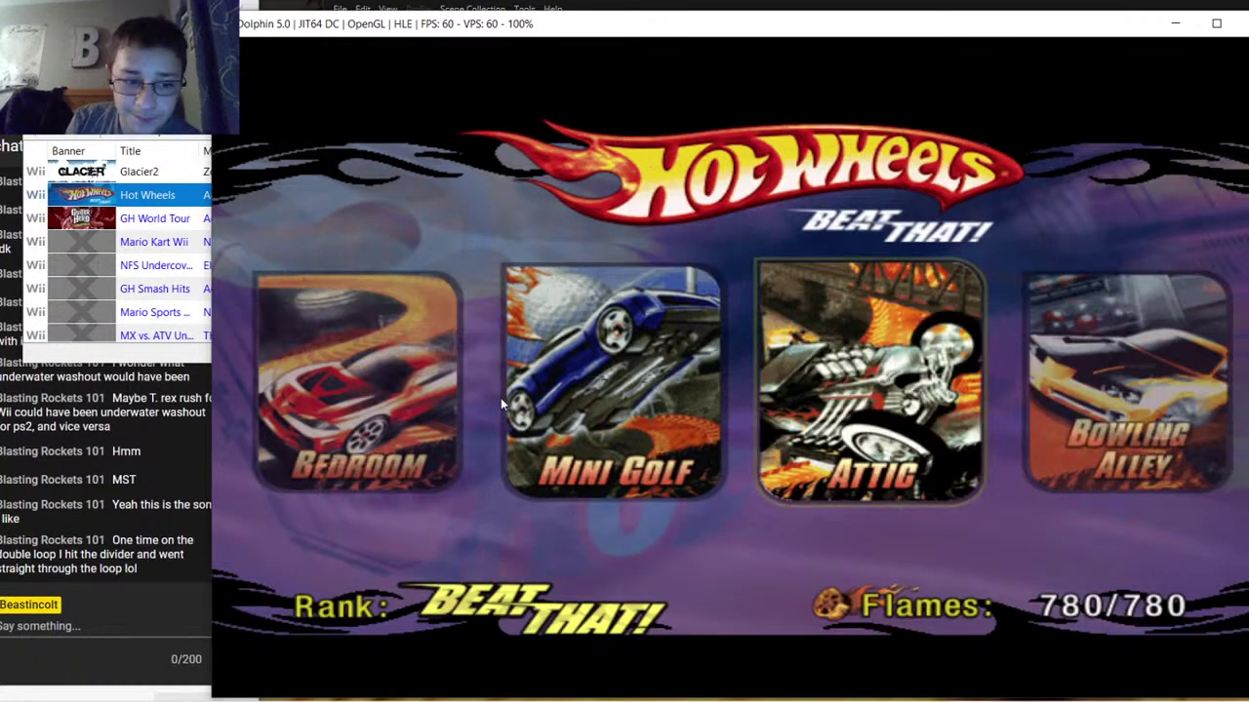
{"action": "key", "text": "Return"}
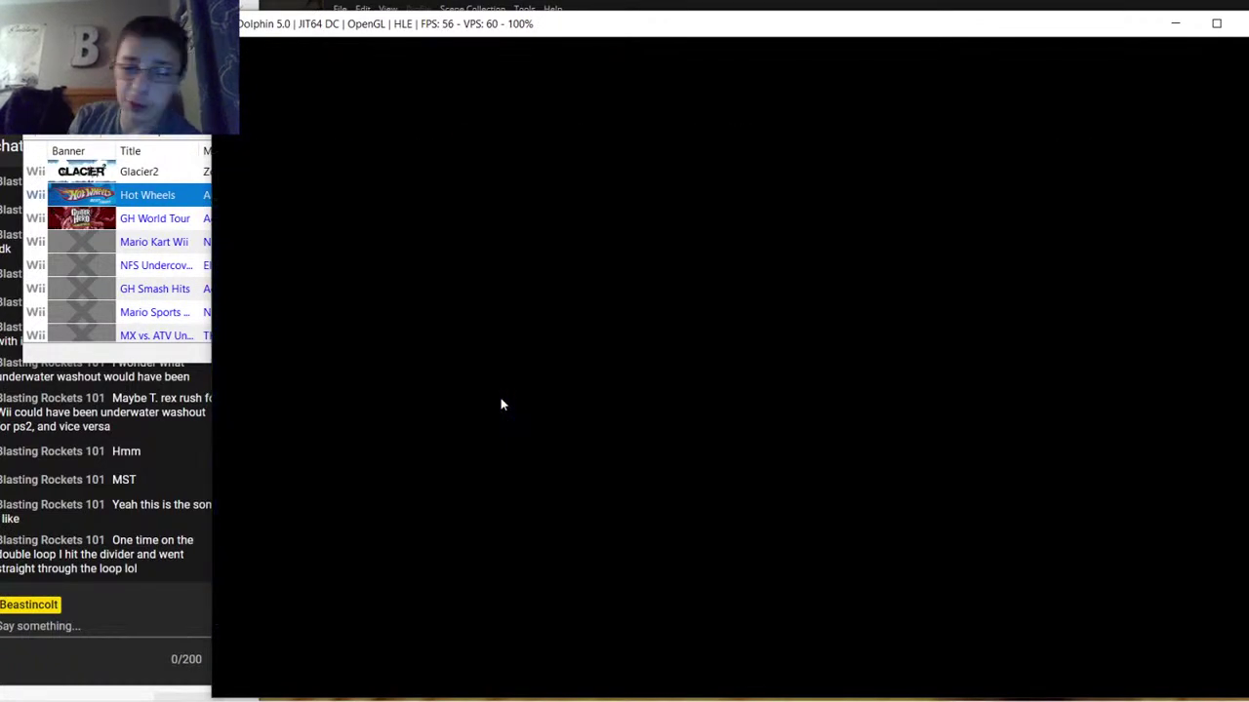
{"action": "key", "text": "Right"}
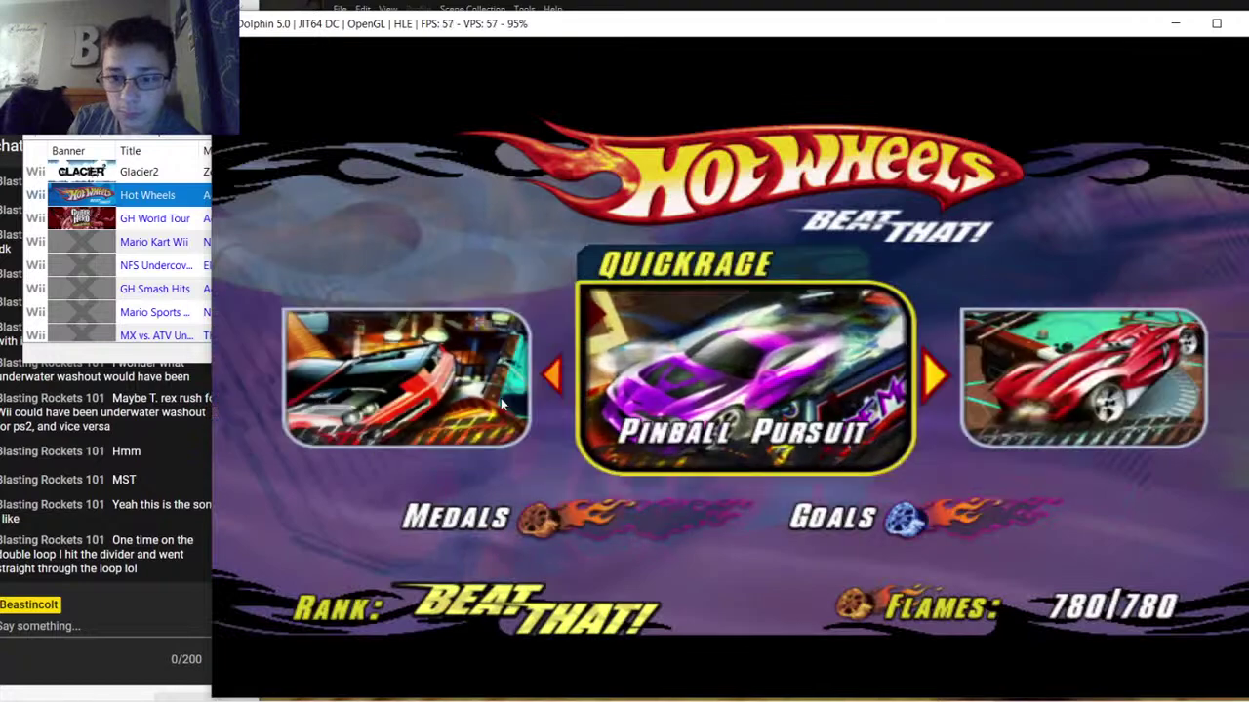
{"action": "key", "text": "Return"}
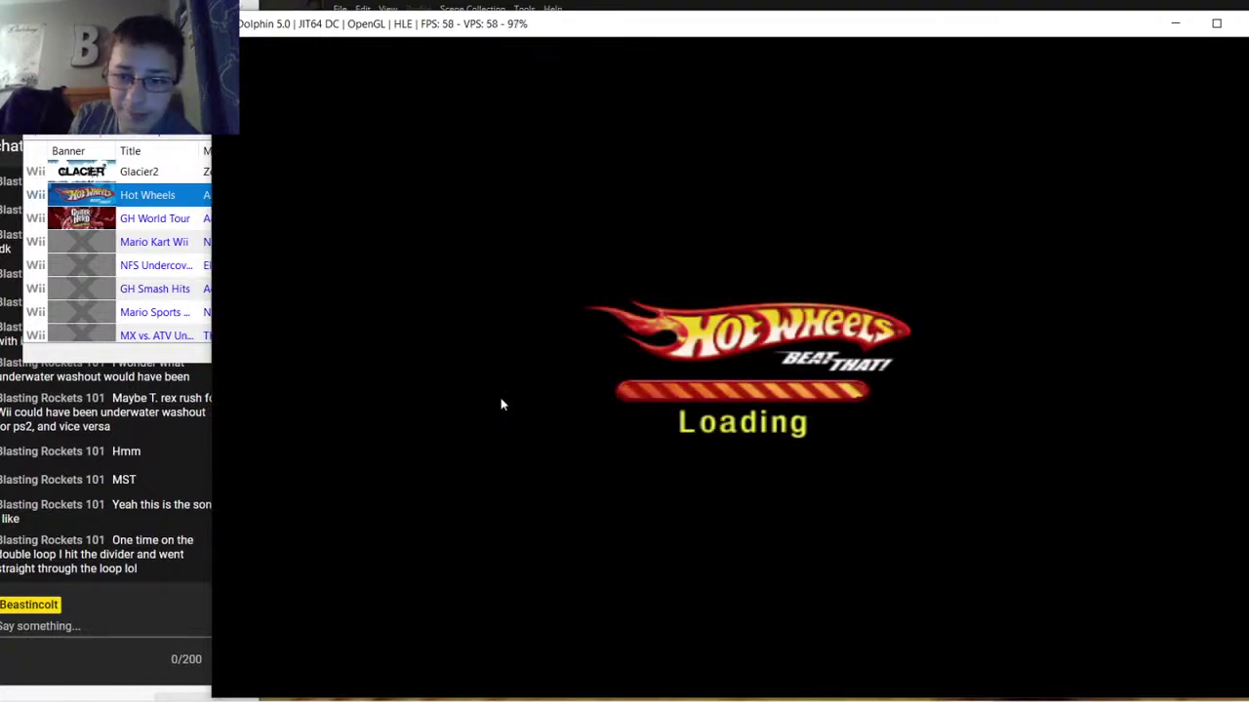
Browse through the available cars and choose Spine Buster for the Pinball Pursuit race
{"action": "key", "text": "Right"}
{"action": "key", "text": "Right"}
{"action": "key", "text": "Right"}
{"action": "key", "text": "Right"}
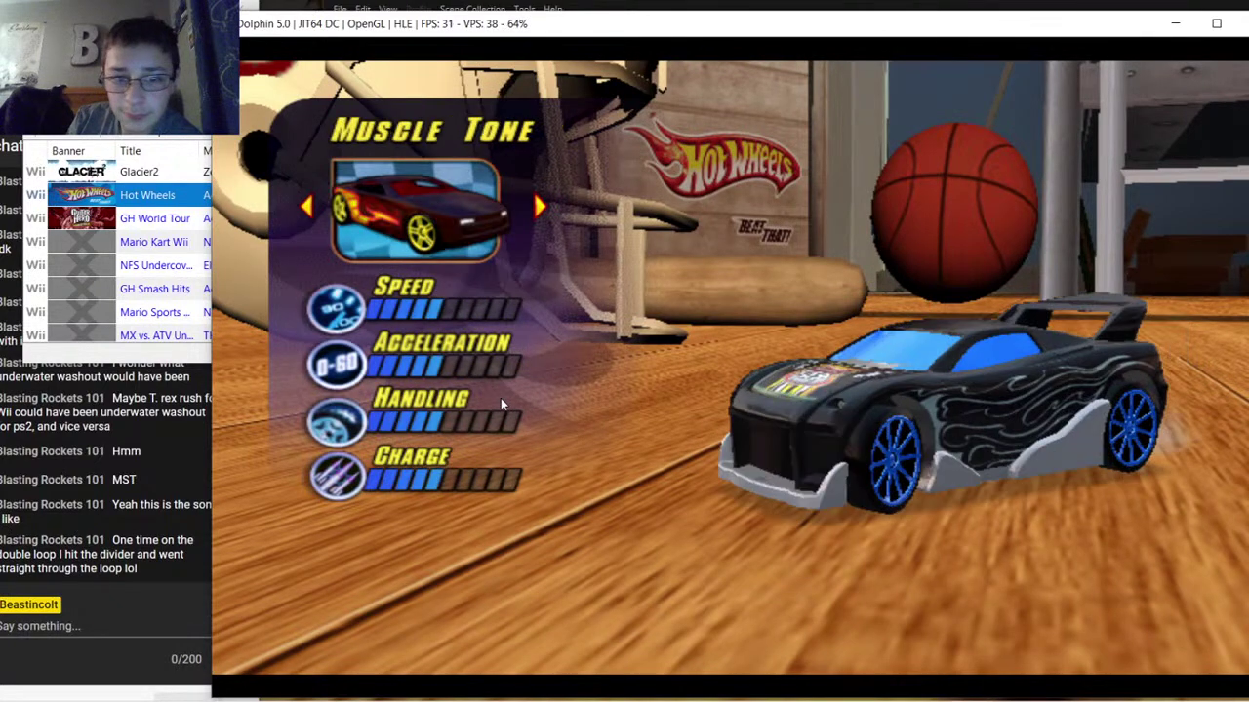
{"action": "key", "text": "Right"}
{"action": "key", "text": "Right"}
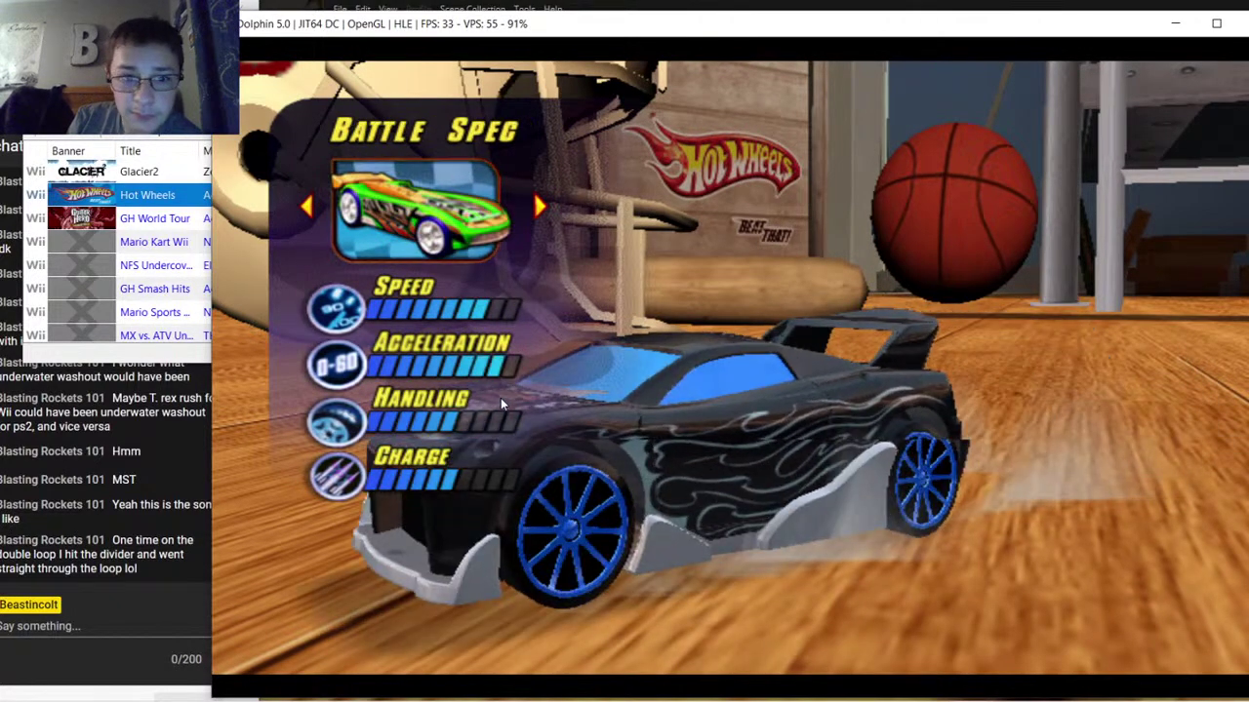
{"action": "key", "text": "Right"}
{"action": "key", "text": "Right"}
{"action": "key", "text": "Right"}
{"action": "key", "text": "Right"}
{"action": "key", "text": "Right"}
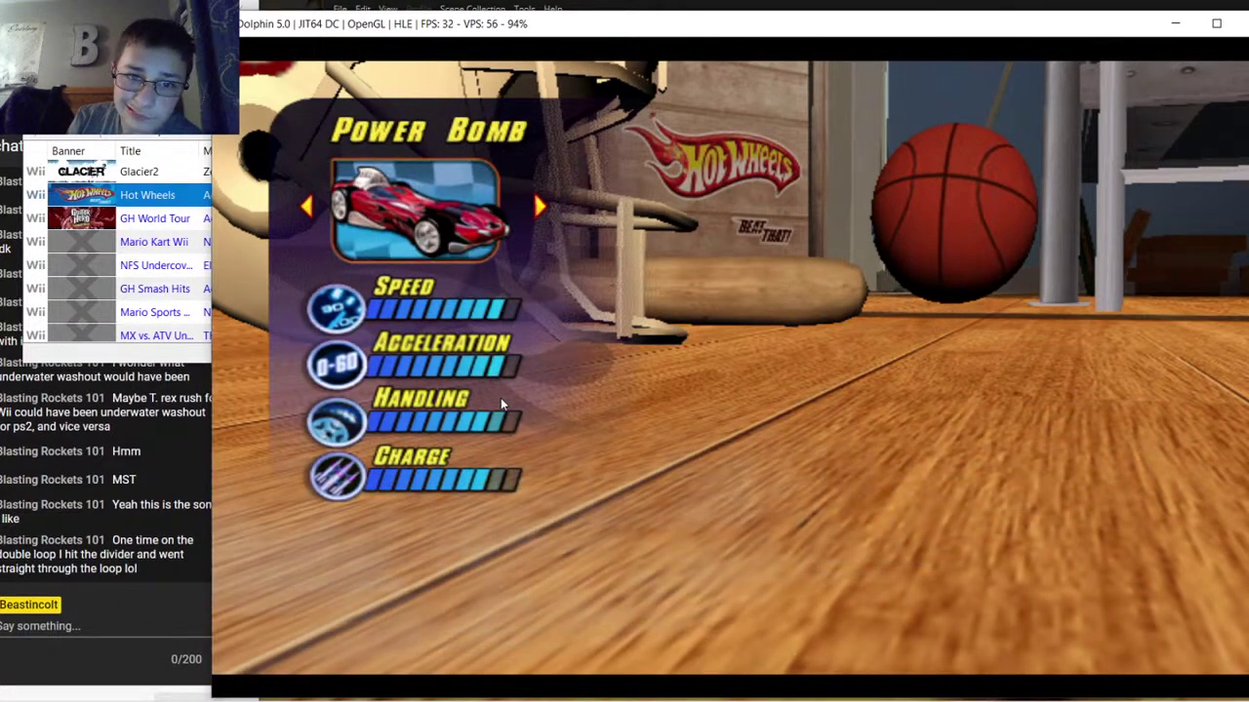
{"action": "key", "text": "Left"}
{"action": "key", "text": "Left"}
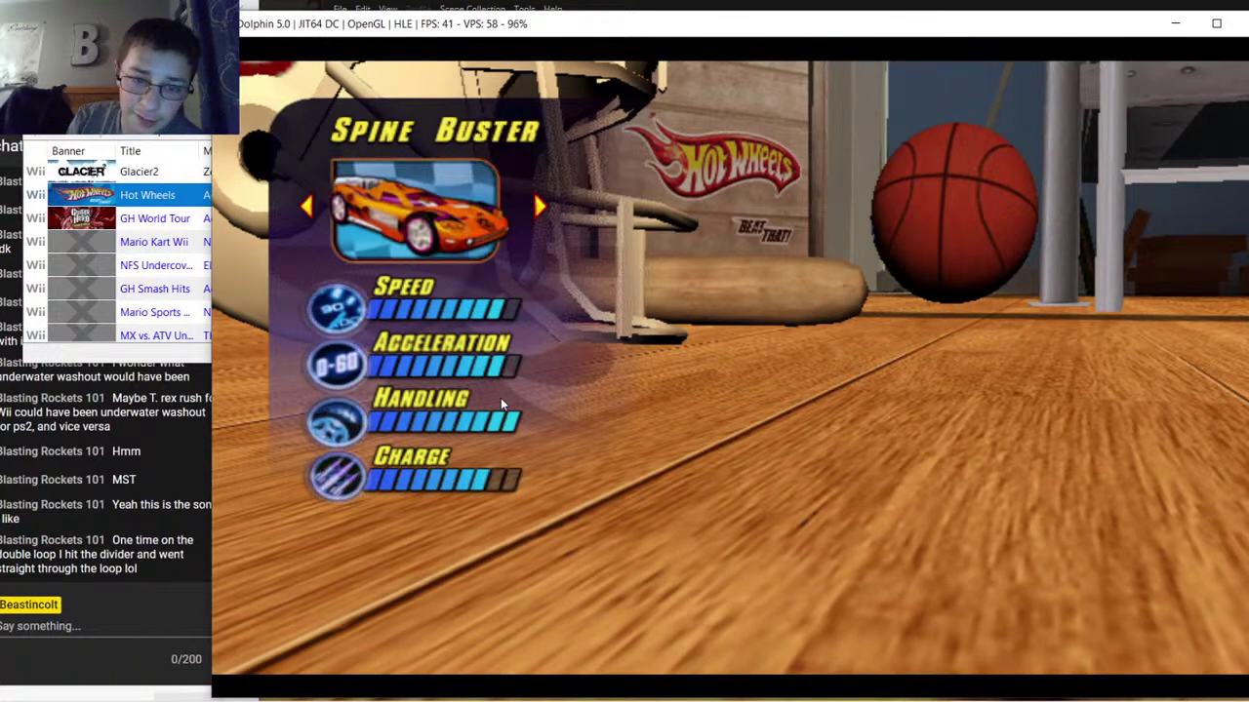
{"action": "key", "text": "Return"}
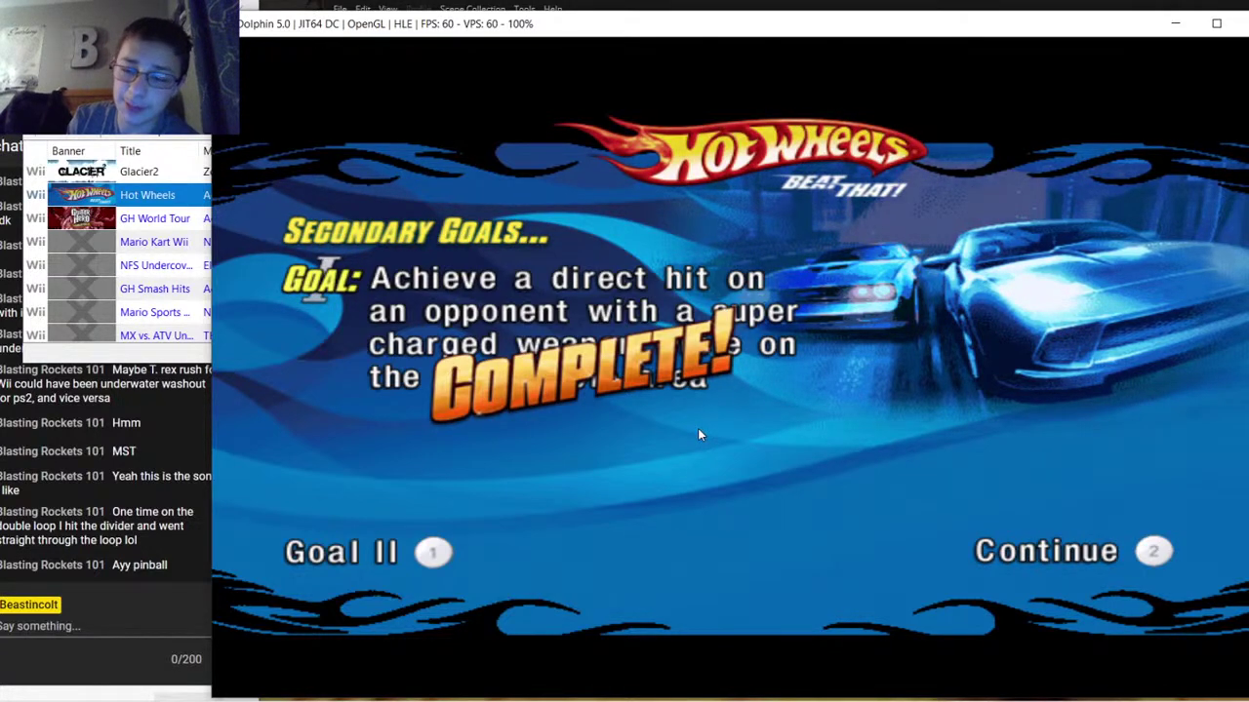
Continue past the completed secondary goals screen of the running race
{"action": "key", "text": "2"}
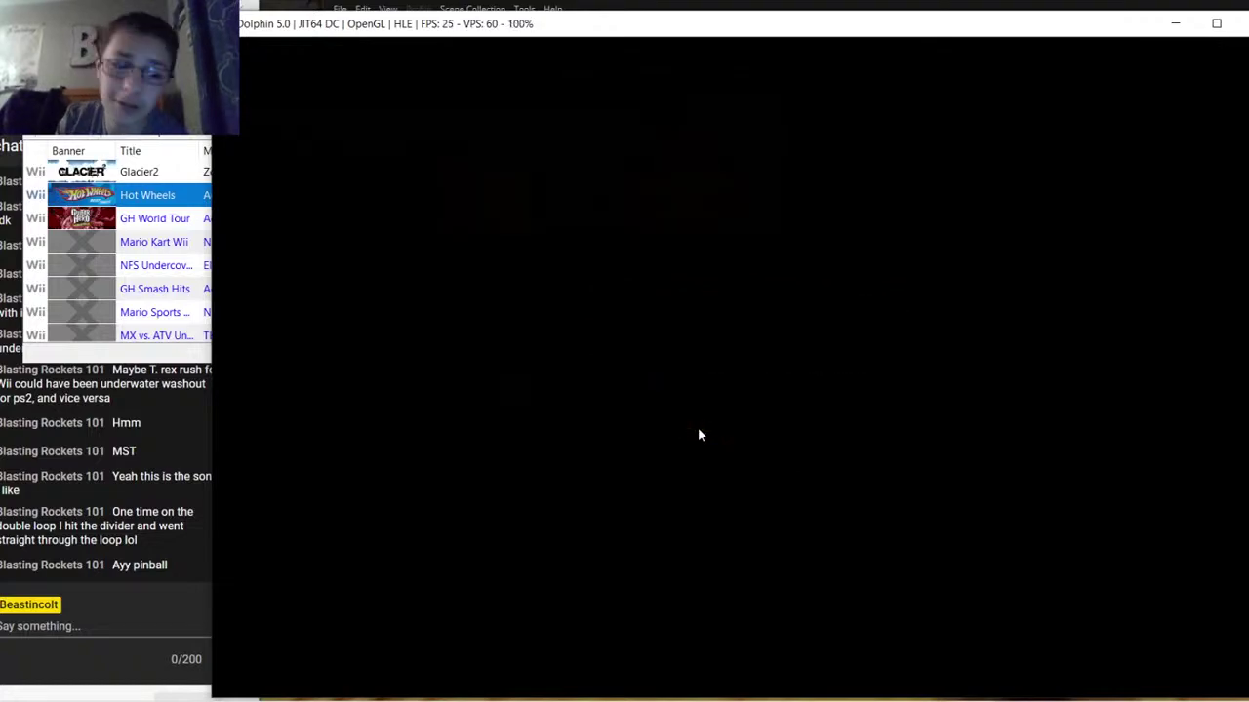
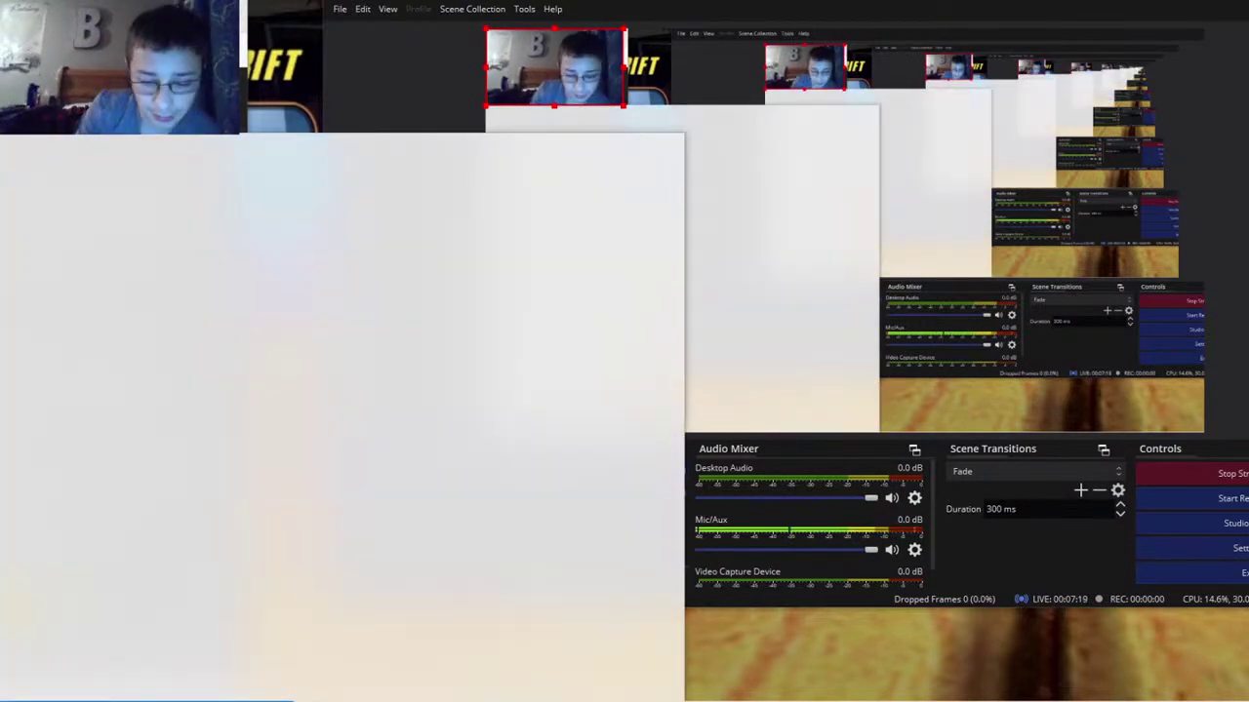
{"action": "type", "text": "ho"}
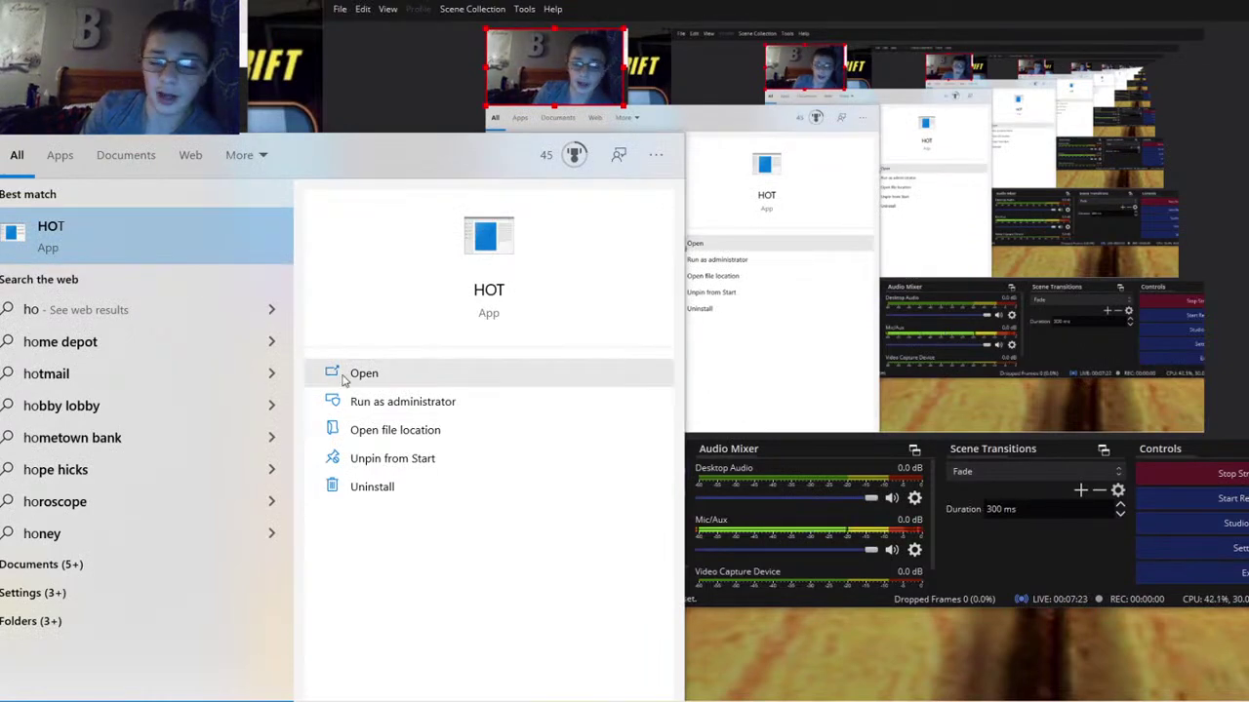
{"action": "key", "text": "BackSpace"}
{"action": "key", "text": "BackSpace"}
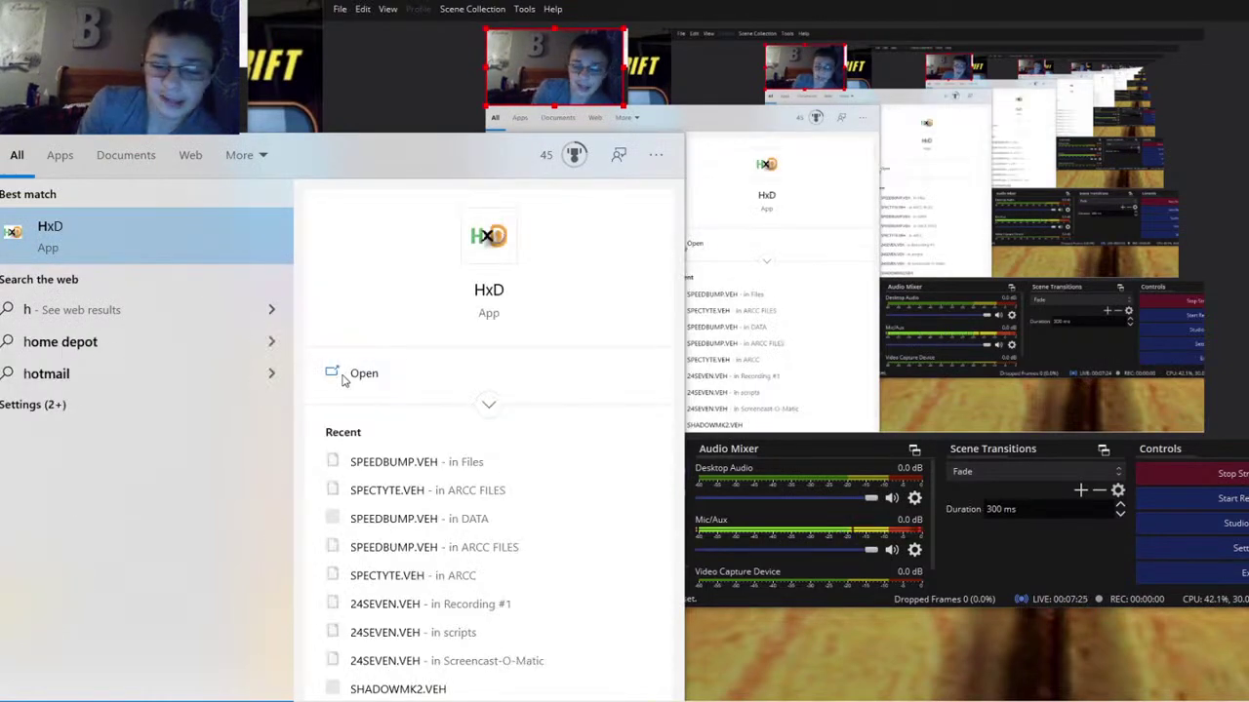
{"action": "key", "text": "Escape"}
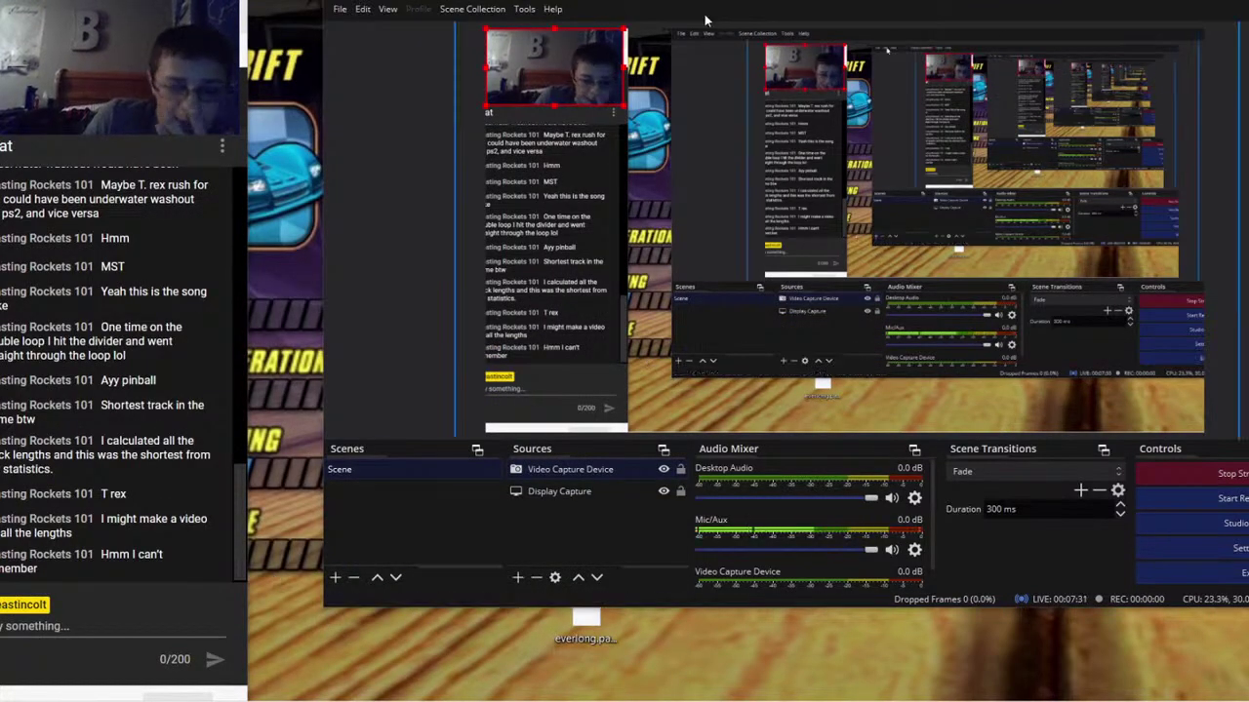
Move the OBS window down off the screen edge and minimise it to clear the desktop
{"action": "left_click_drag", "start_coordinate": [680, 2], "coordinate": [629, 46]}
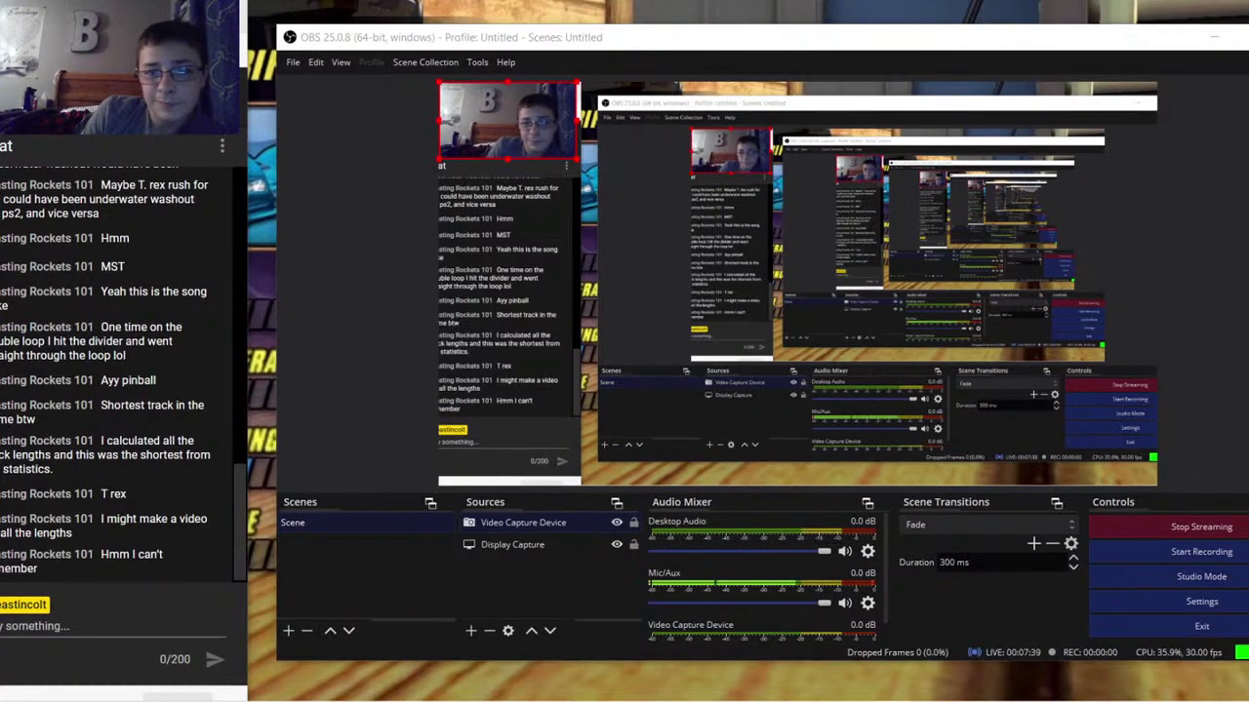
{"action": "key", "text": "super+e"}
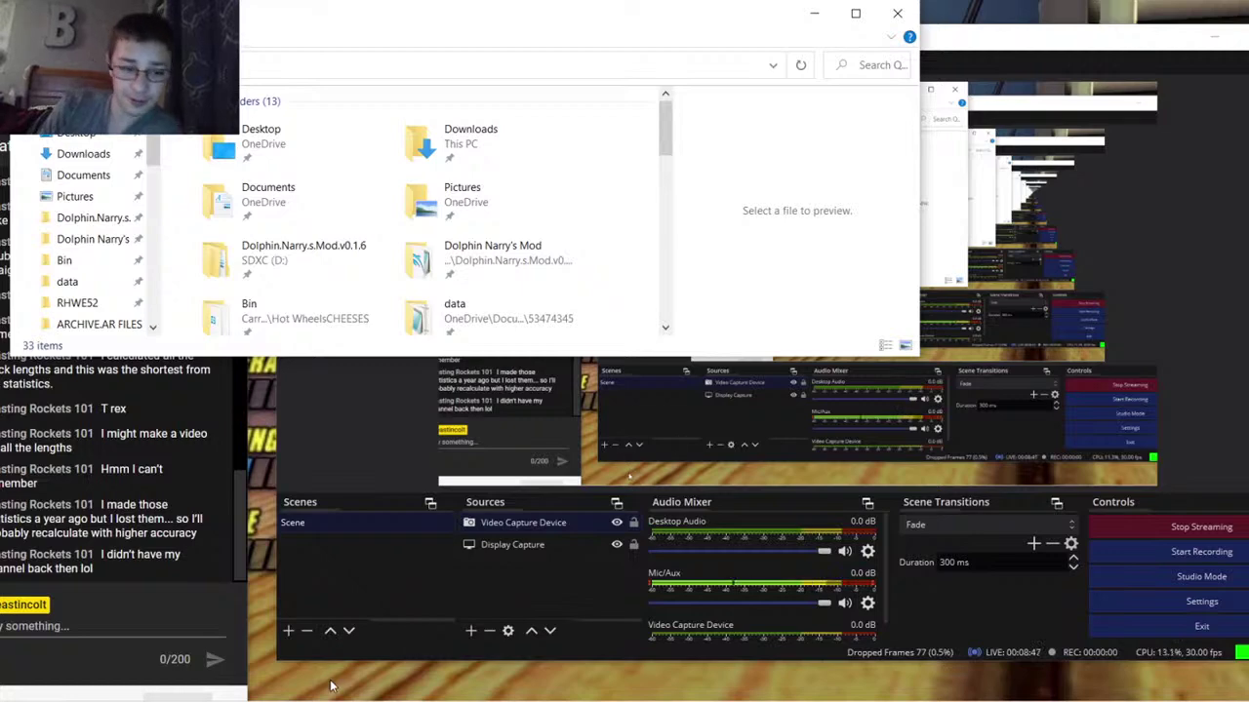
{"action": "left_click", "coordinate": [890, 23]}
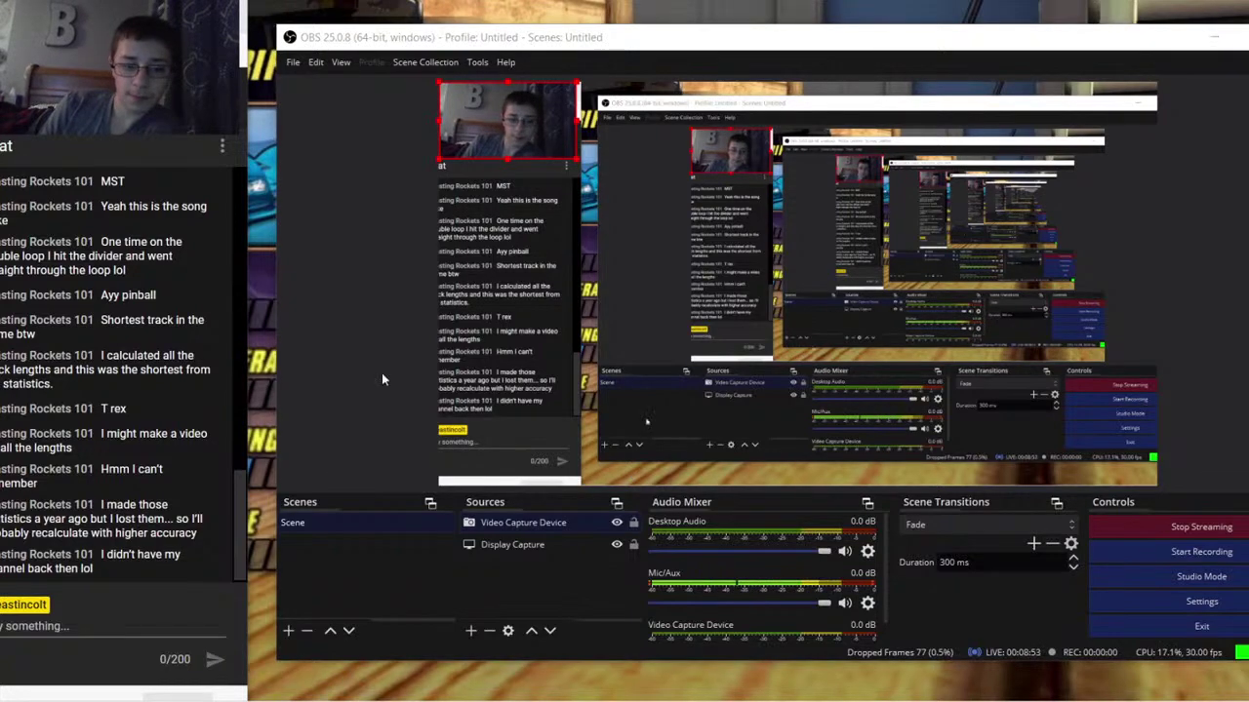
{"action": "left_click", "coordinate": [1214, 37]}
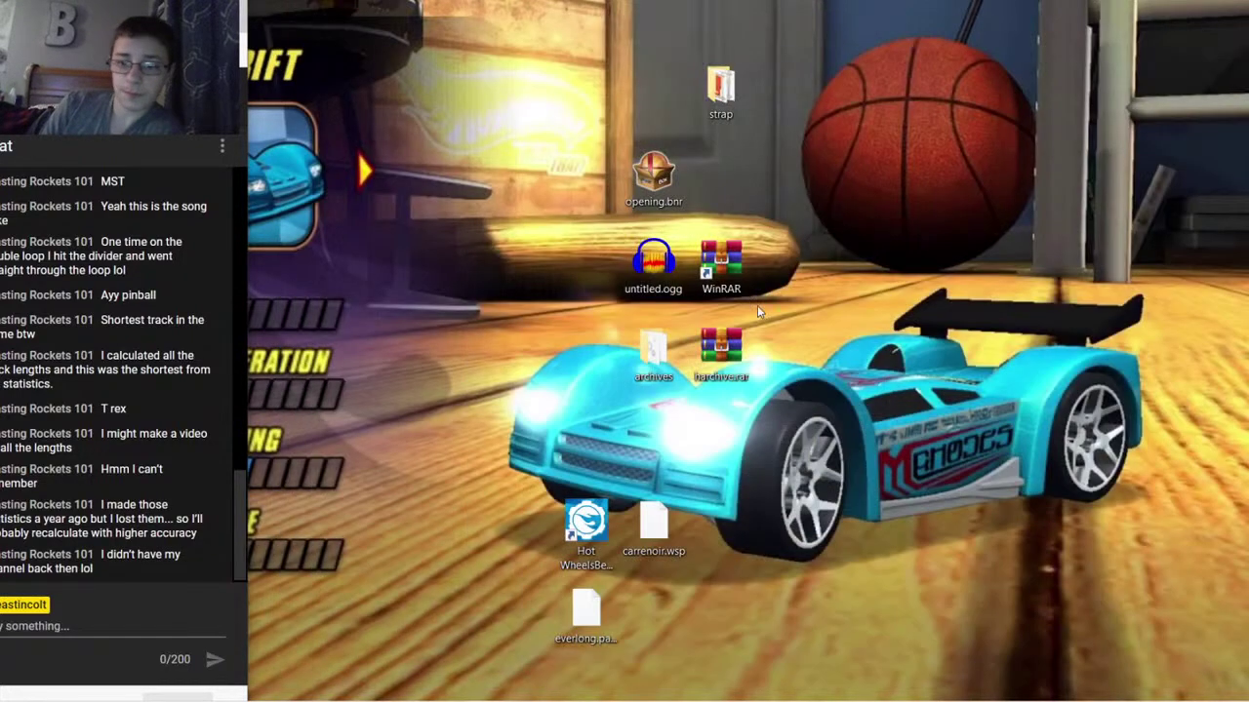
Launch Hot Wheels Beat That from the desktop, accept the autosave notice and load the saved profile
{"action": "double_click", "coordinate": [603, 527]}
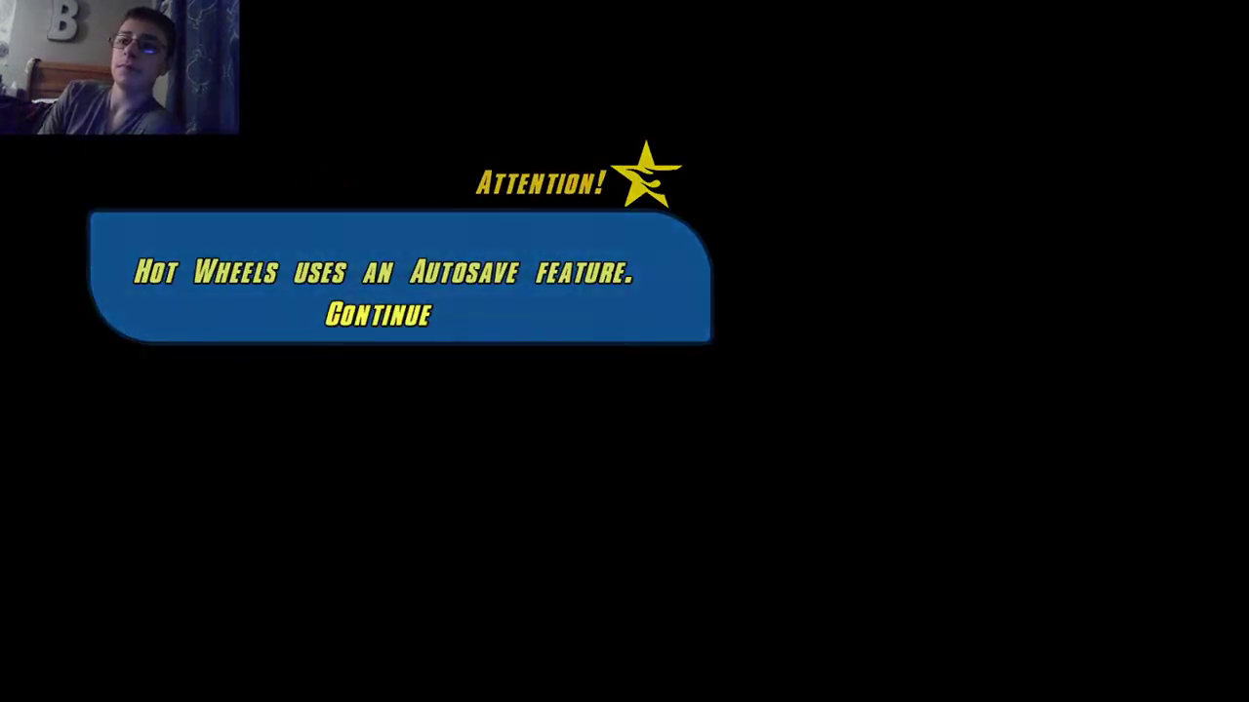
{"action": "key", "text": "Return"}
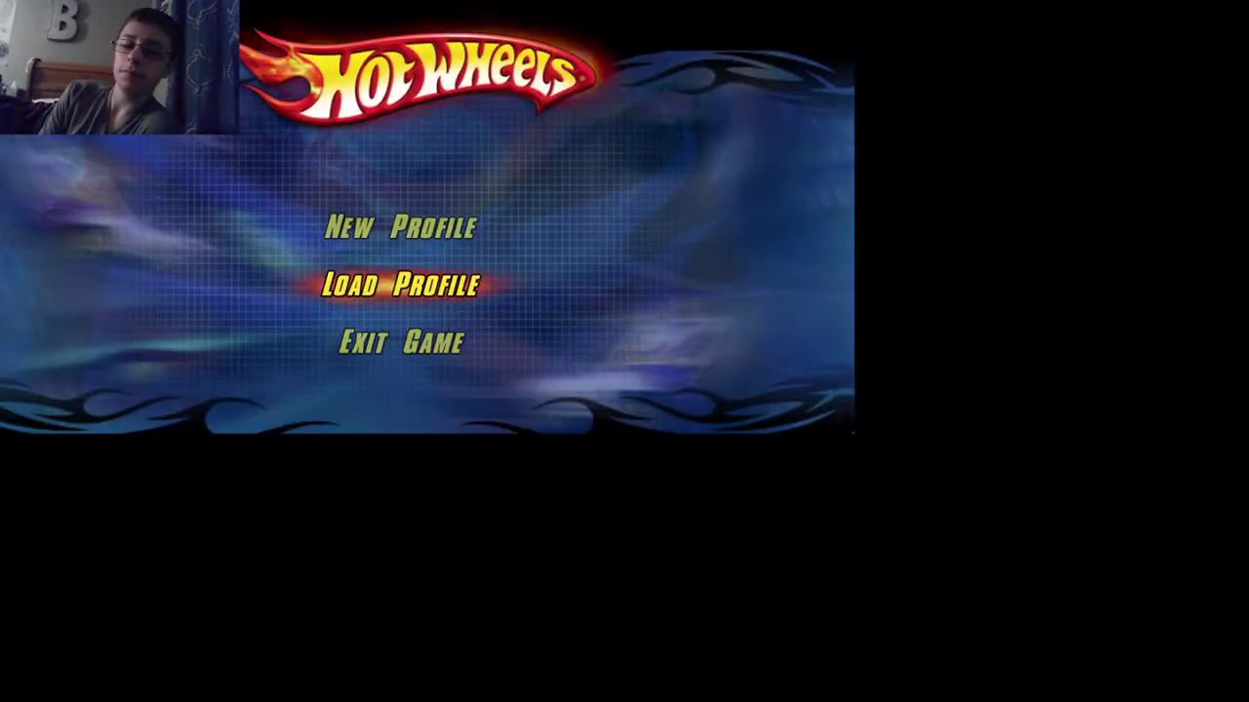
{"action": "key", "text": "Return"}
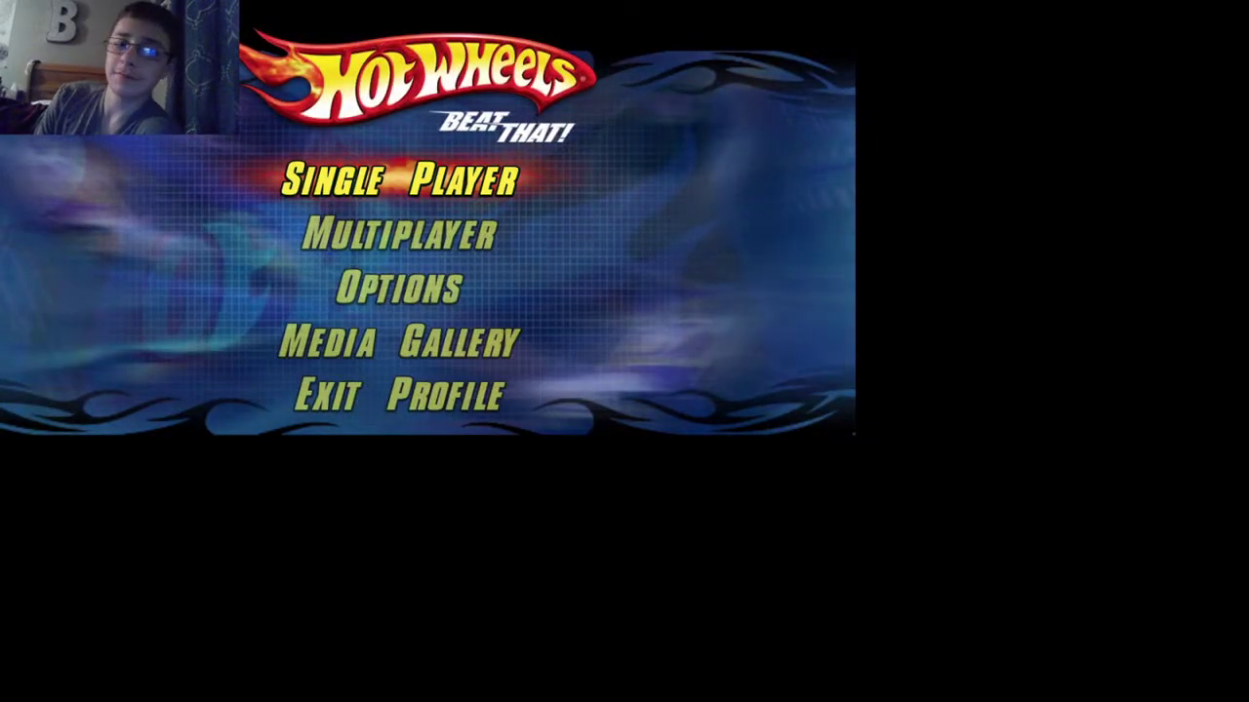
Set up a single-player race on Inferno difficulty with the preselected track and car, and continue past its secondary goals
{"action": "key", "text": "Return"}
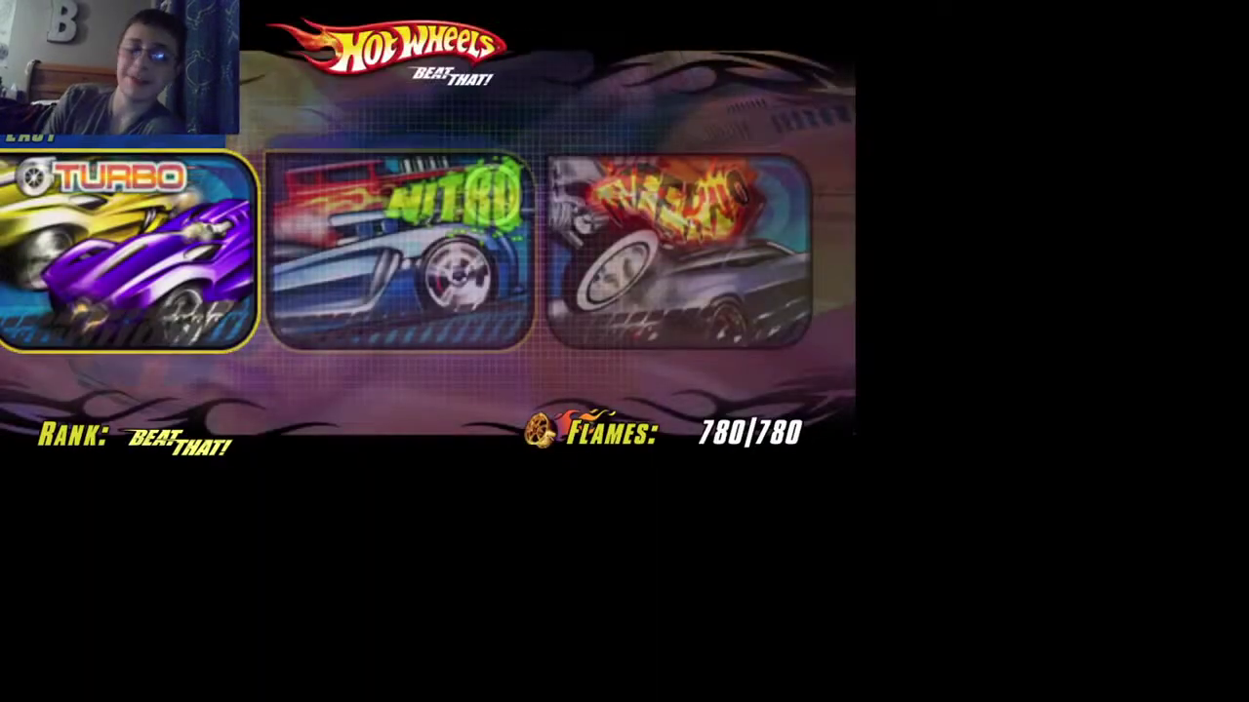
{"action": "key", "text": "Right"}
{"action": "key", "text": "Right"}
{"action": "key", "text": "Return"}
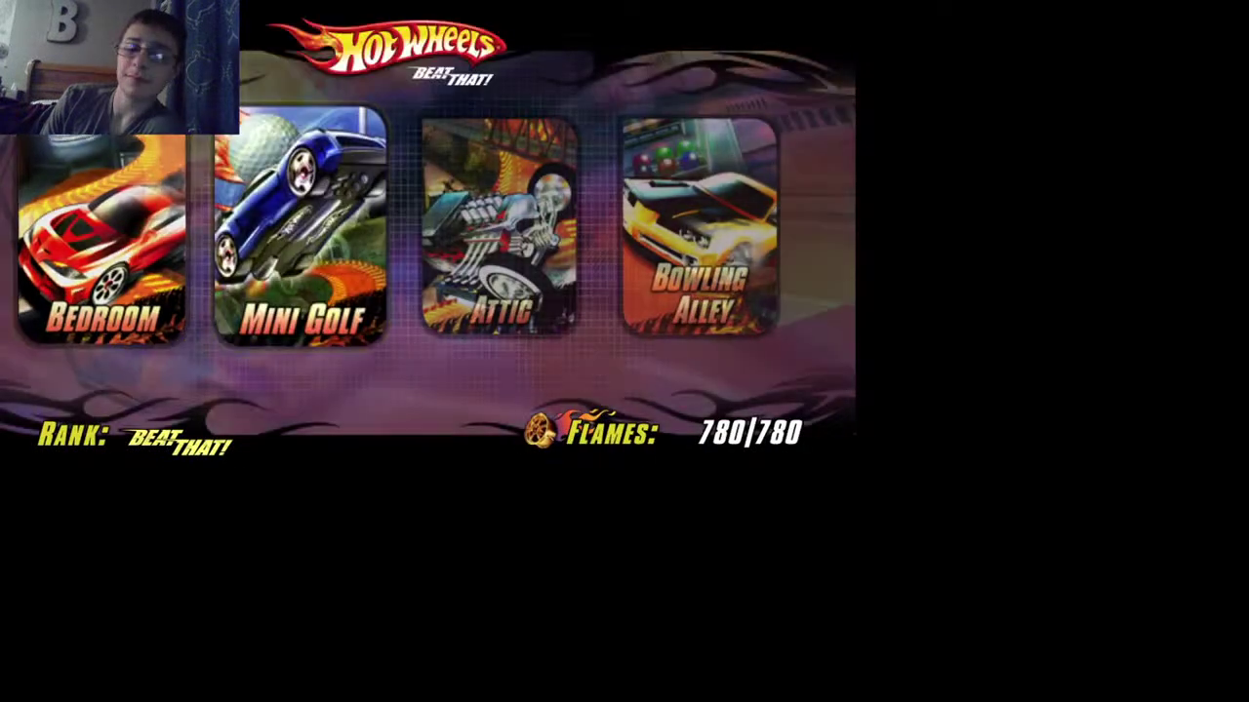
{"action": "key", "text": "Return"}
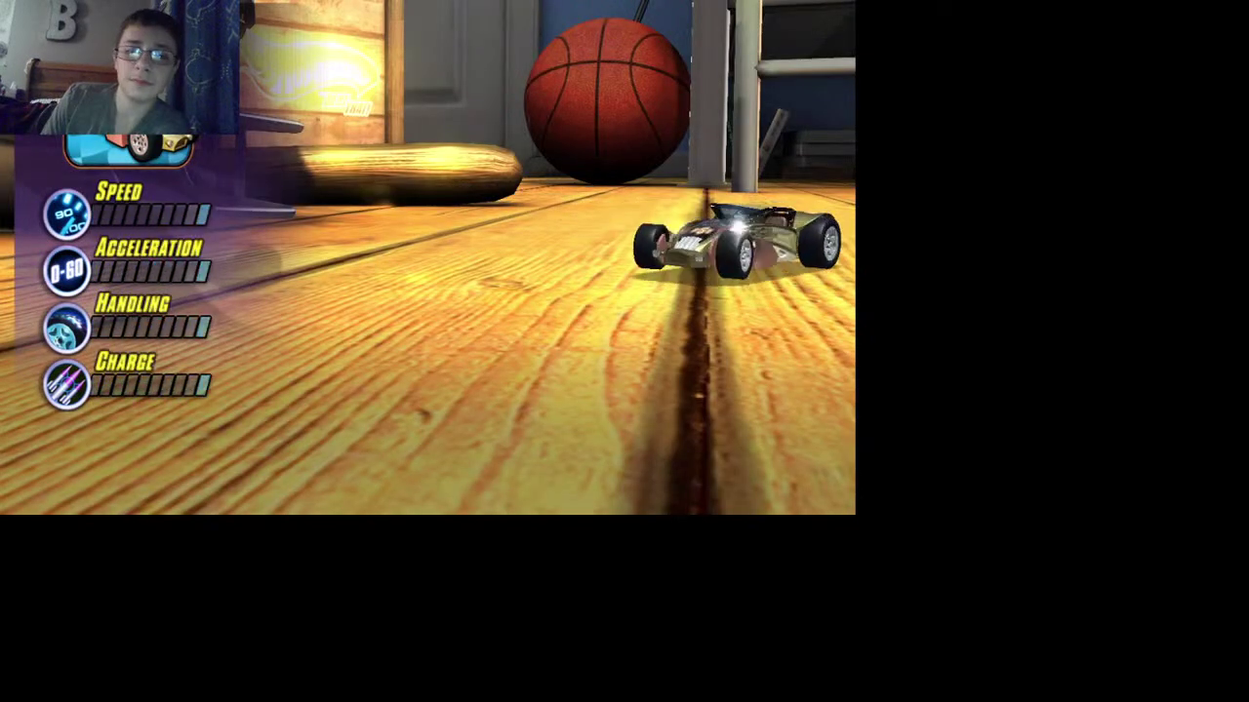
{"action": "key", "text": "Return"}
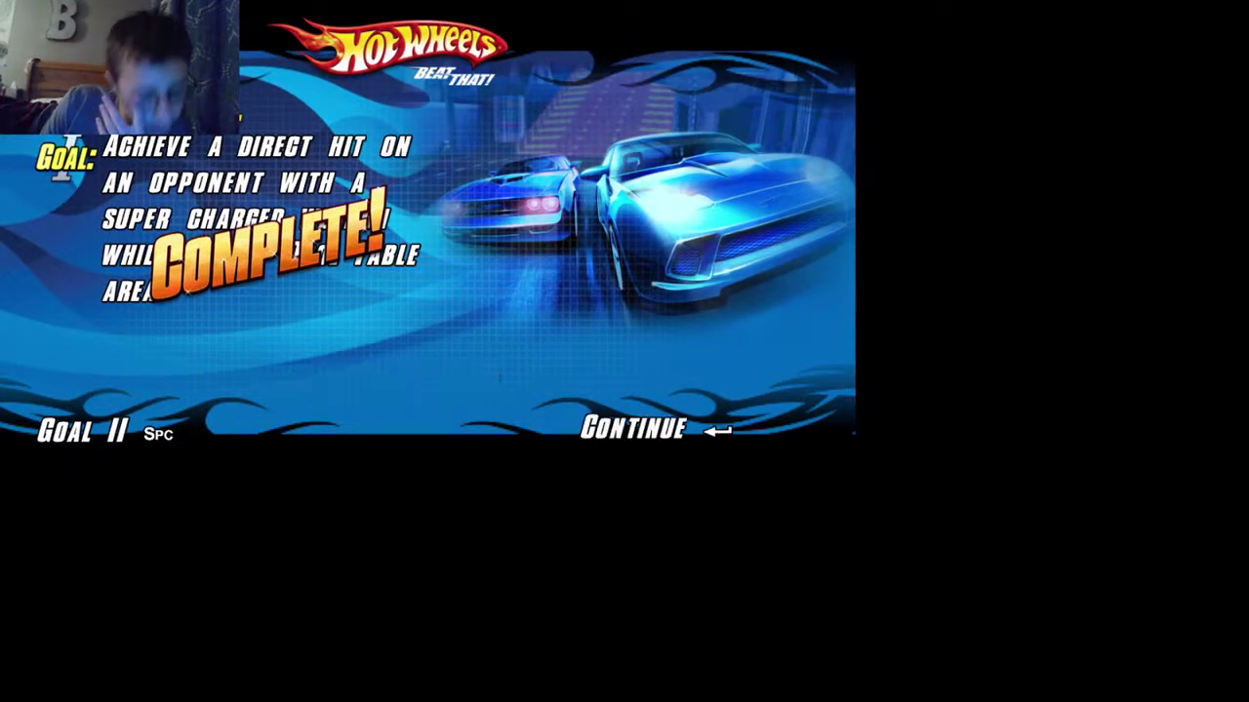
{"action": "key", "text": "Return"}
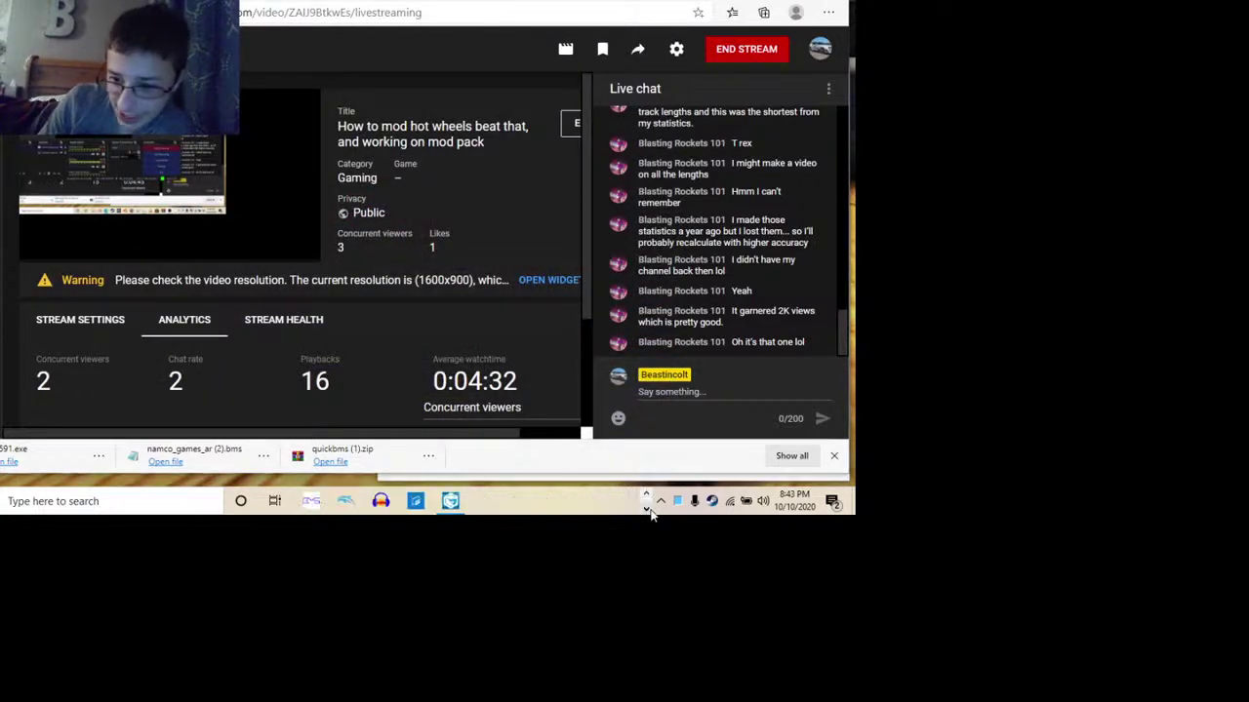
Switch to OBS and open its output settings for streaming
{"action": "left_click", "coordinate": [449, 500]}
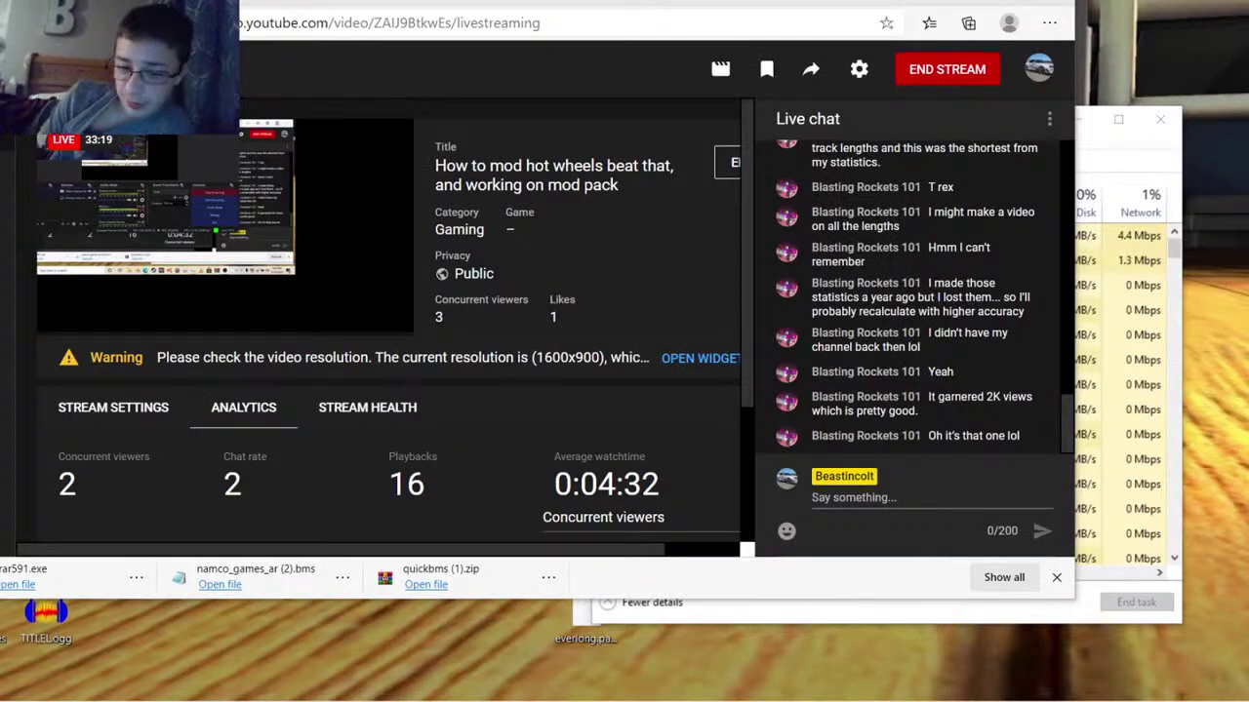
{"action": "key", "text": "alt+Tab"}
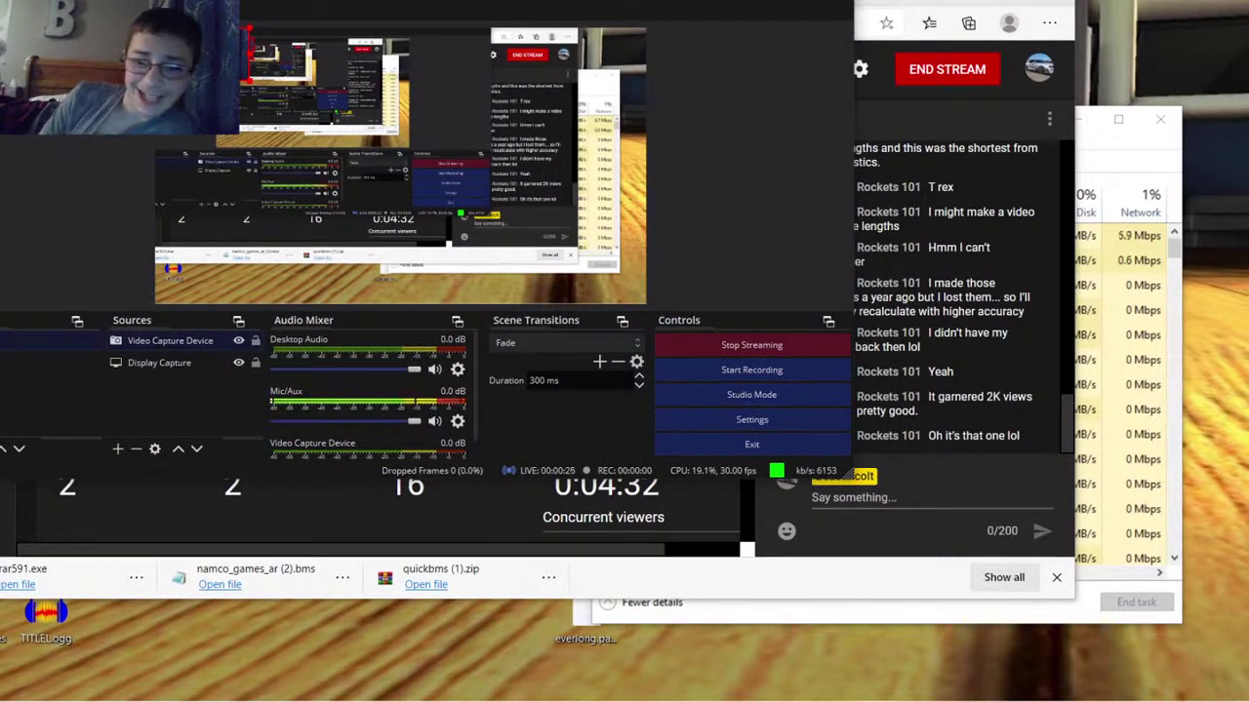
{"action": "left_click", "coordinate": [746, 419]}
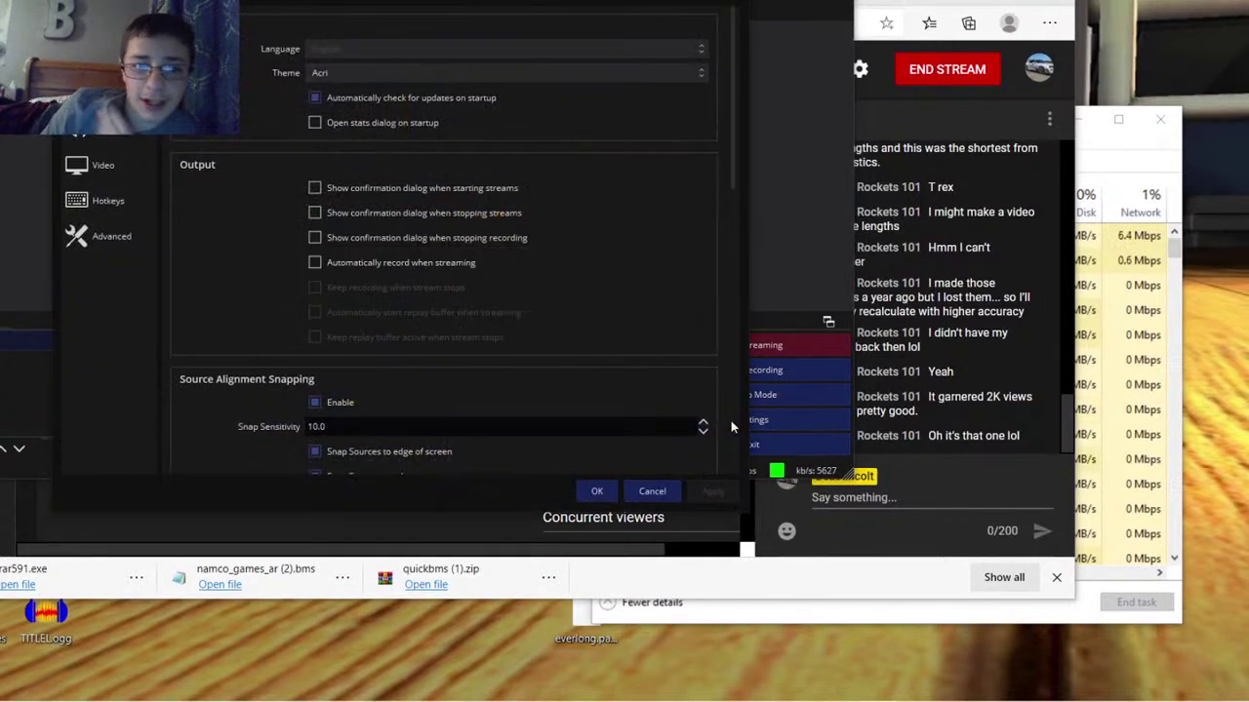
{"action": "left_click", "coordinate": [97, 59]}
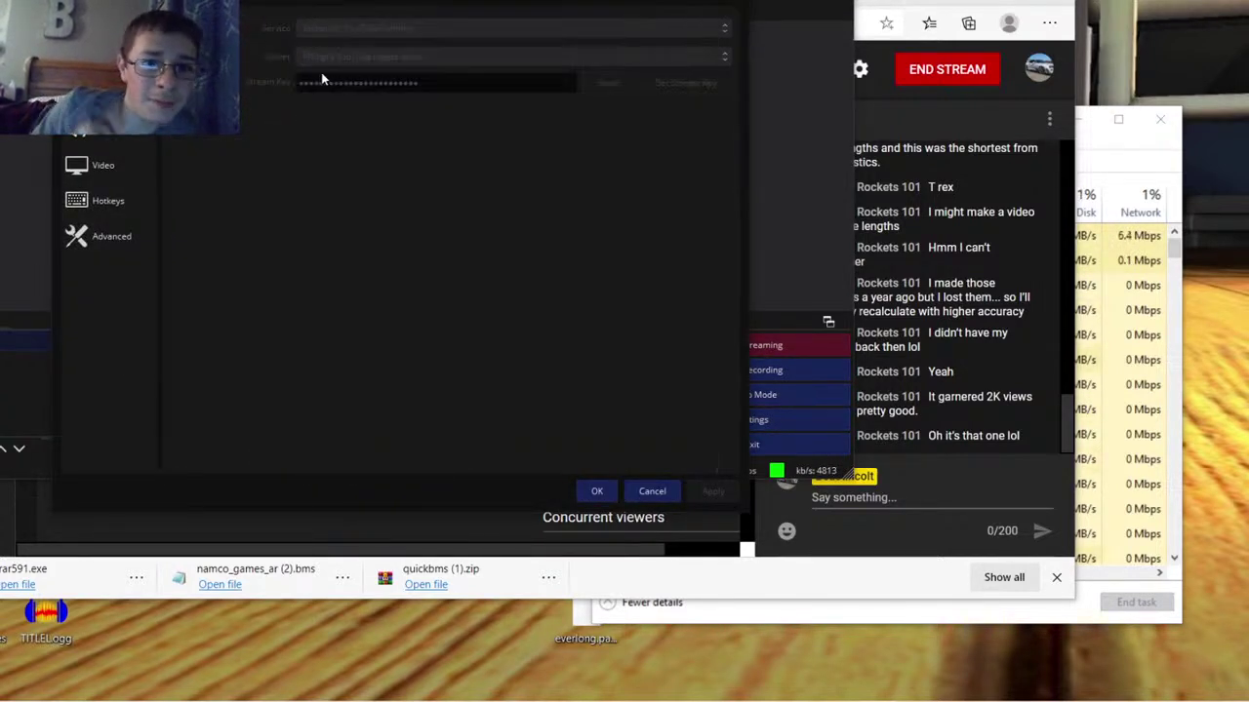
{"action": "key", "text": "Down"}
{"action": "key", "text": "Down"}
{"action": "key", "text": "Up"}
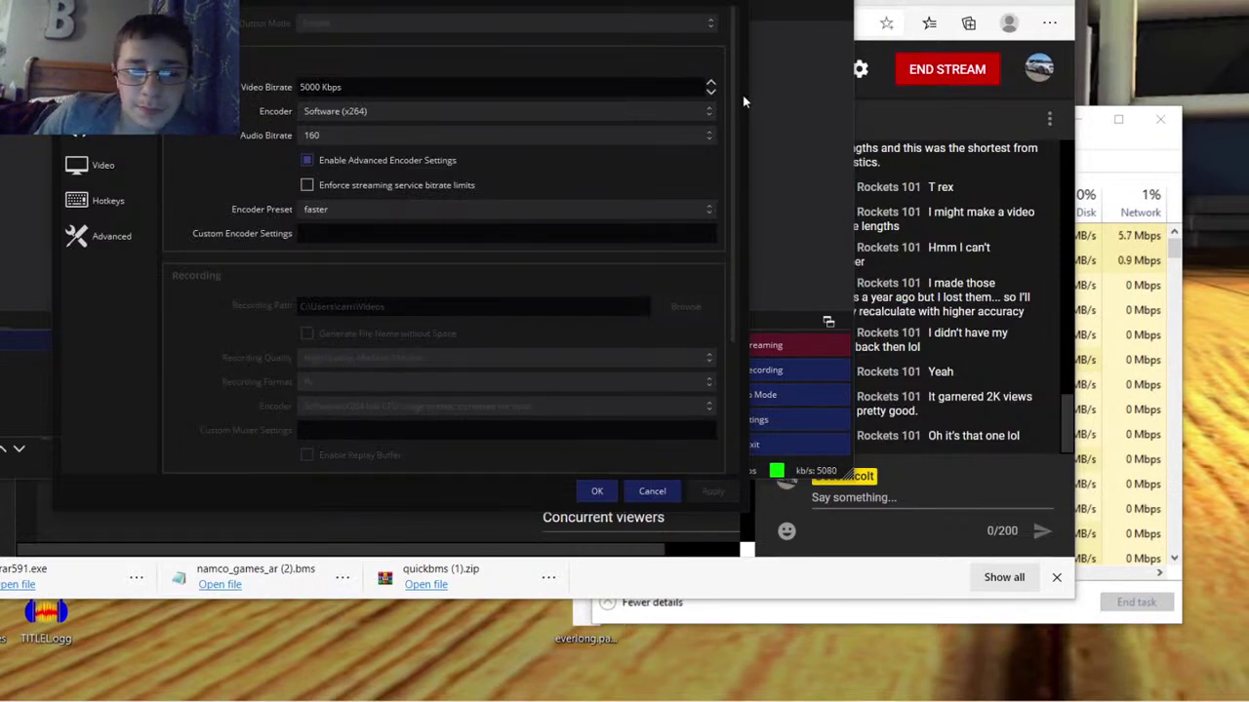
Keep the Software (x264) encoder, disable the advanced encoder settings and apply the change
{"action": "left_click", "coordinate": [540, 114]}
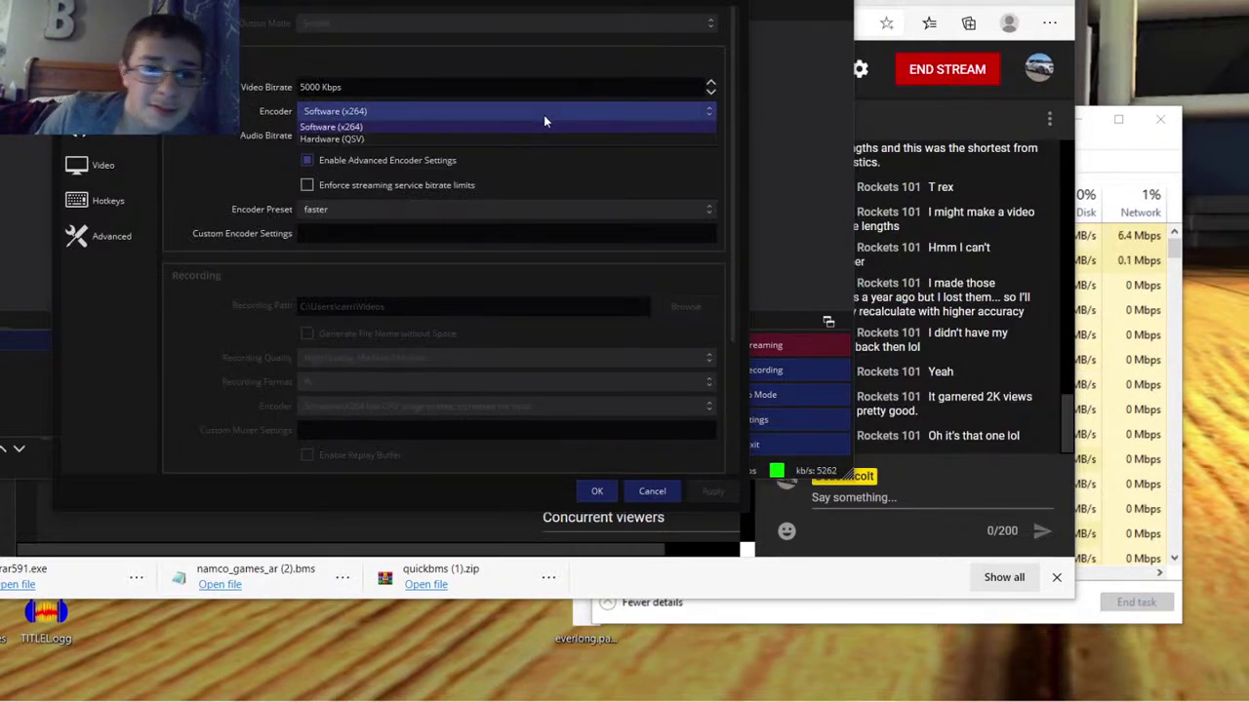
{"action": "left_click", "coordinate": [543, 114]}
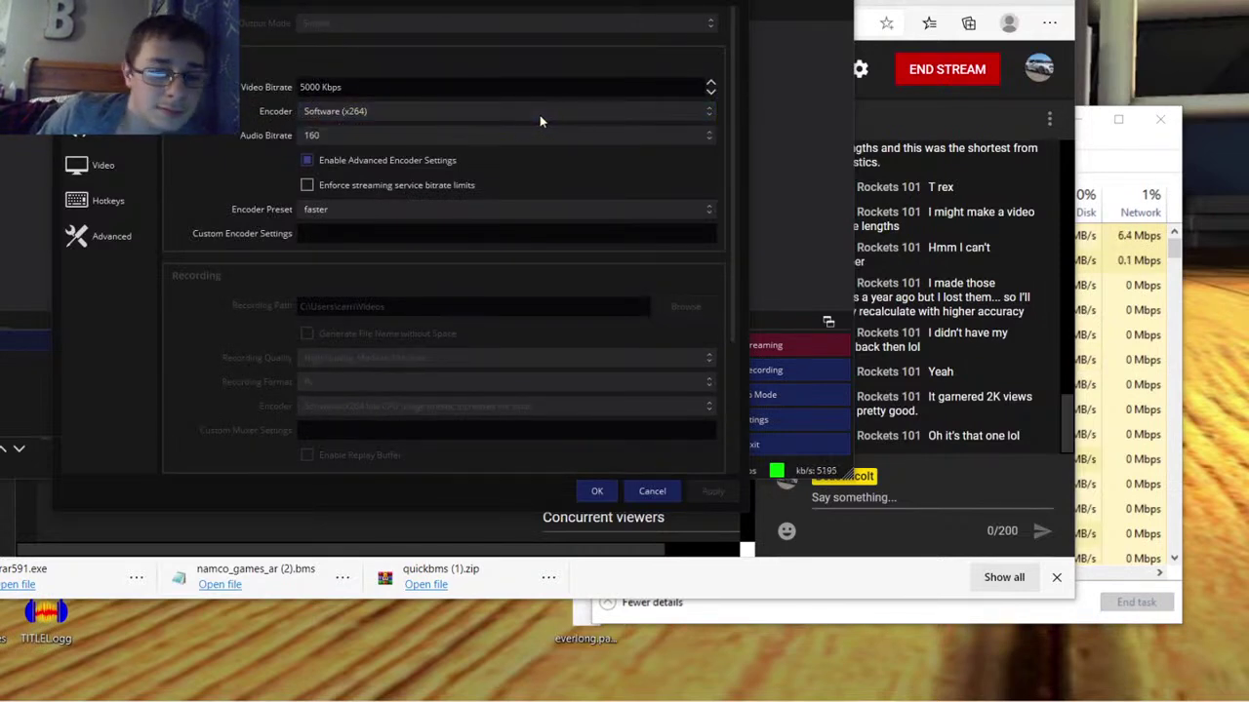
{"action": "left_click", "coordinate": [426, 160]}
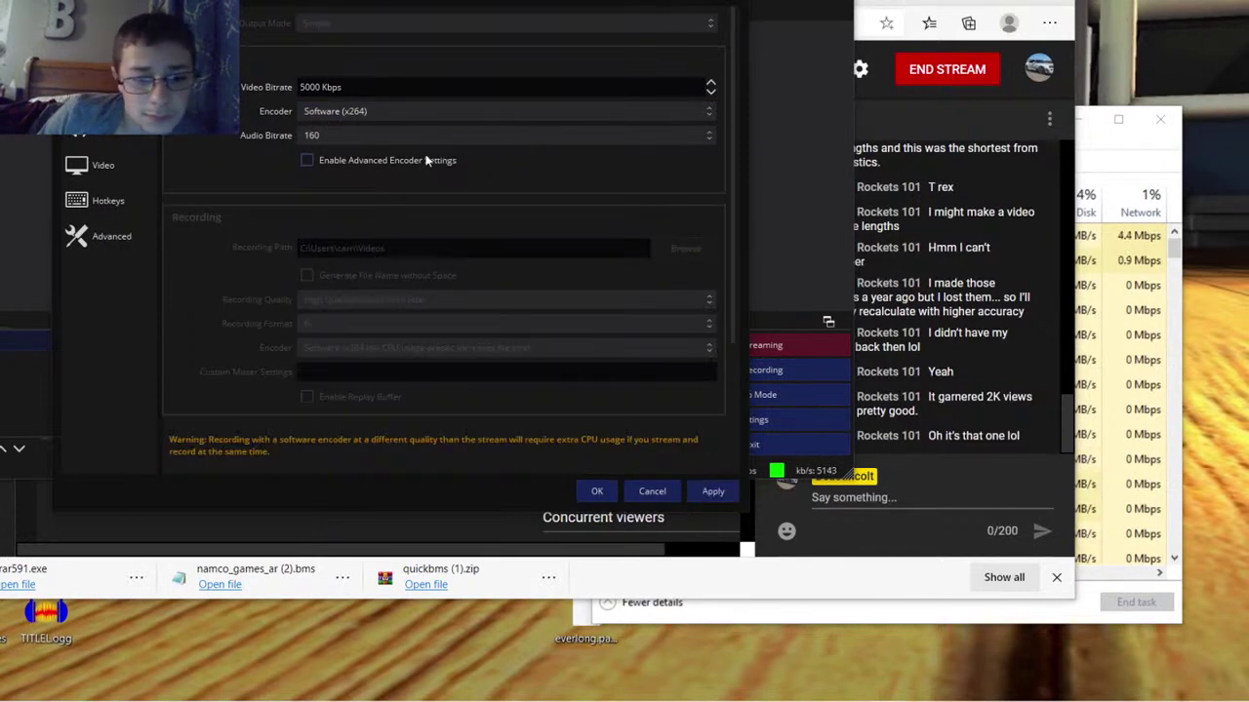
{"action": "left_click", "coordinate": [697, 492]}
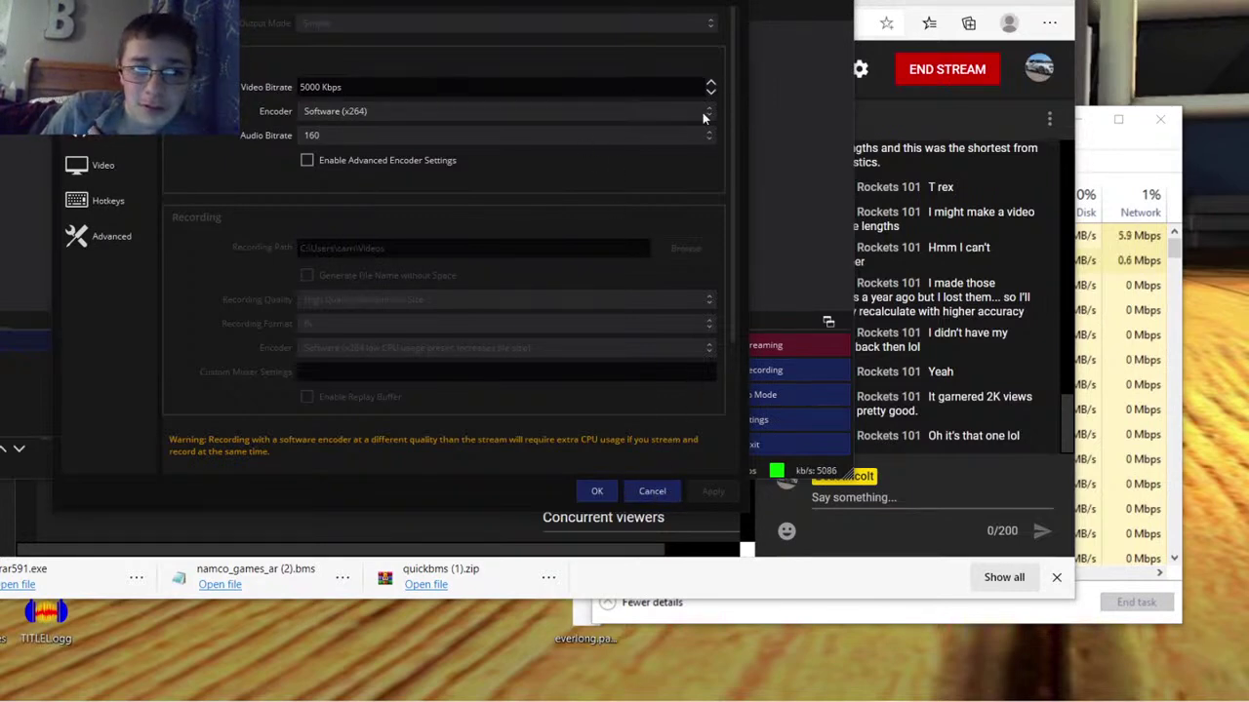
Set the streaming video bitrate to 4500 Kbps, apply it and close the settings
{"action": "scroll", "coordinate": [714, 90], "scroll_direction": "down", "scroll_amount": 3}
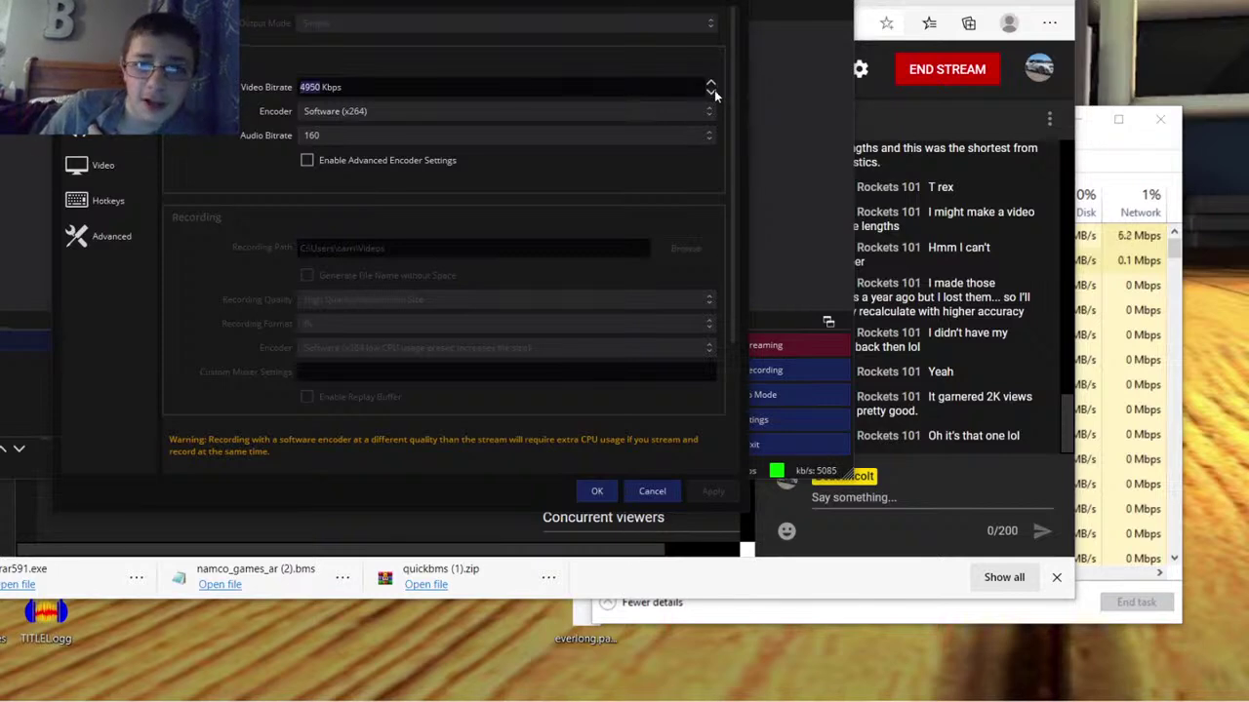
{"action": "scroll", "coordinate": [714, 90], "scroll_direction": "down", "scroll_amount": 5}
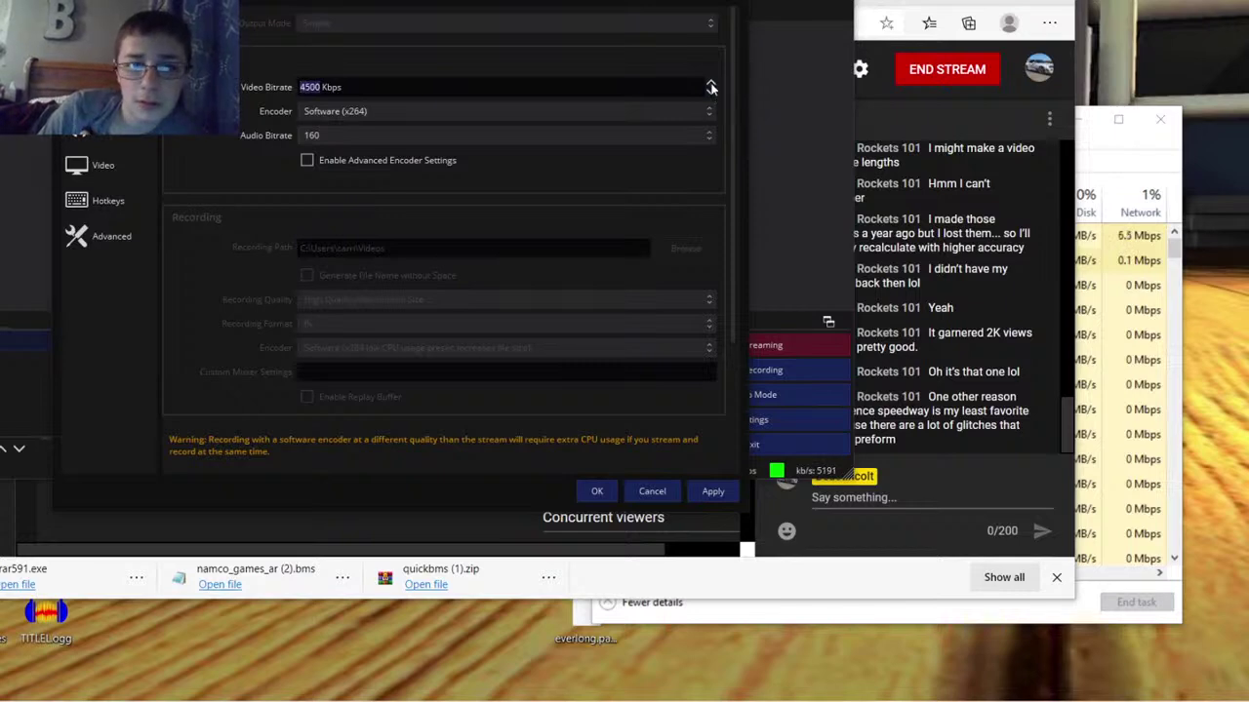
{"action": "left_click", "coordinate": [724, 493]}
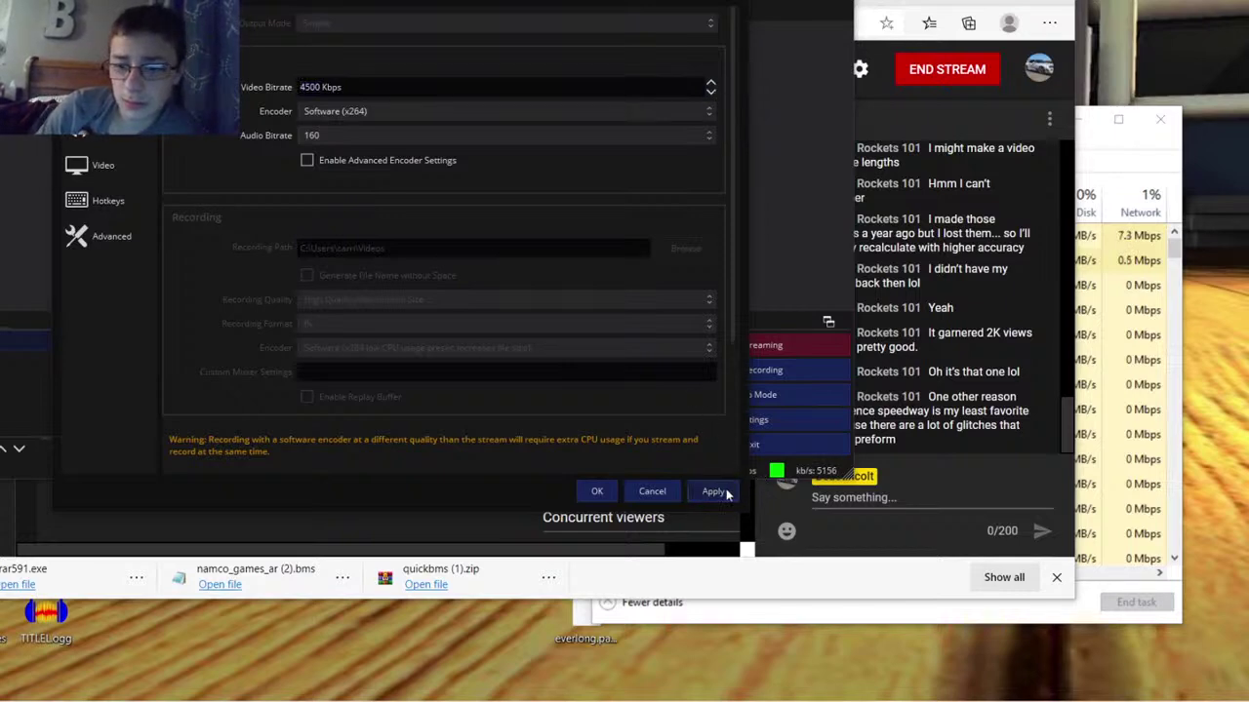
{"action": "left_click", "coordinate": [598, 491]}
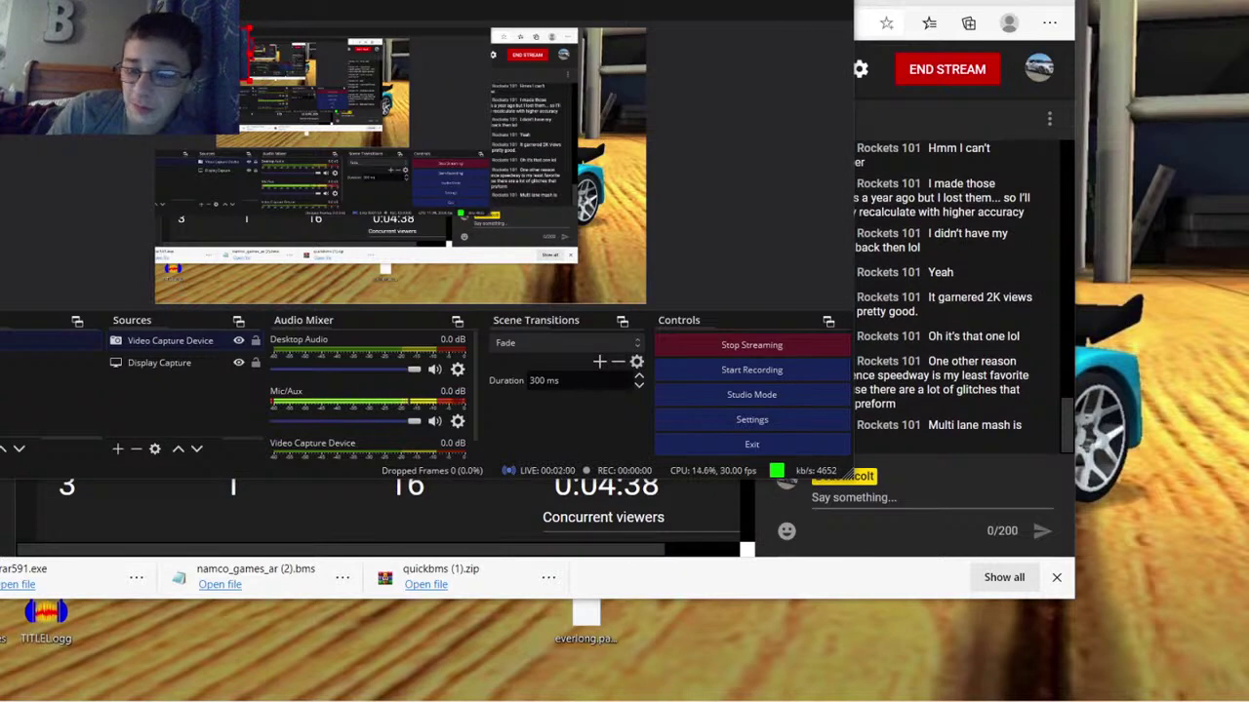
Minimise the YouTube live dashboard and the OBS window to clear the desktop
{"action": "left_click", "coordinate": [944, 378]}
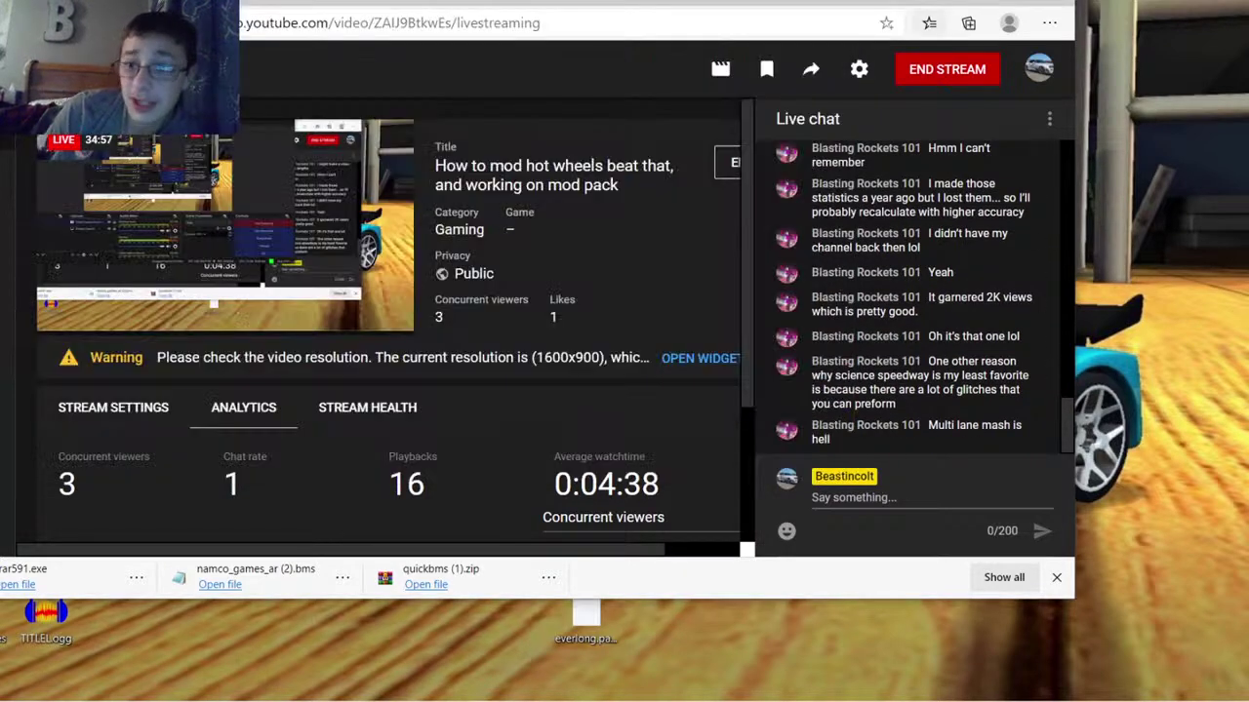
{"action": "key", "text": "super+Down"}
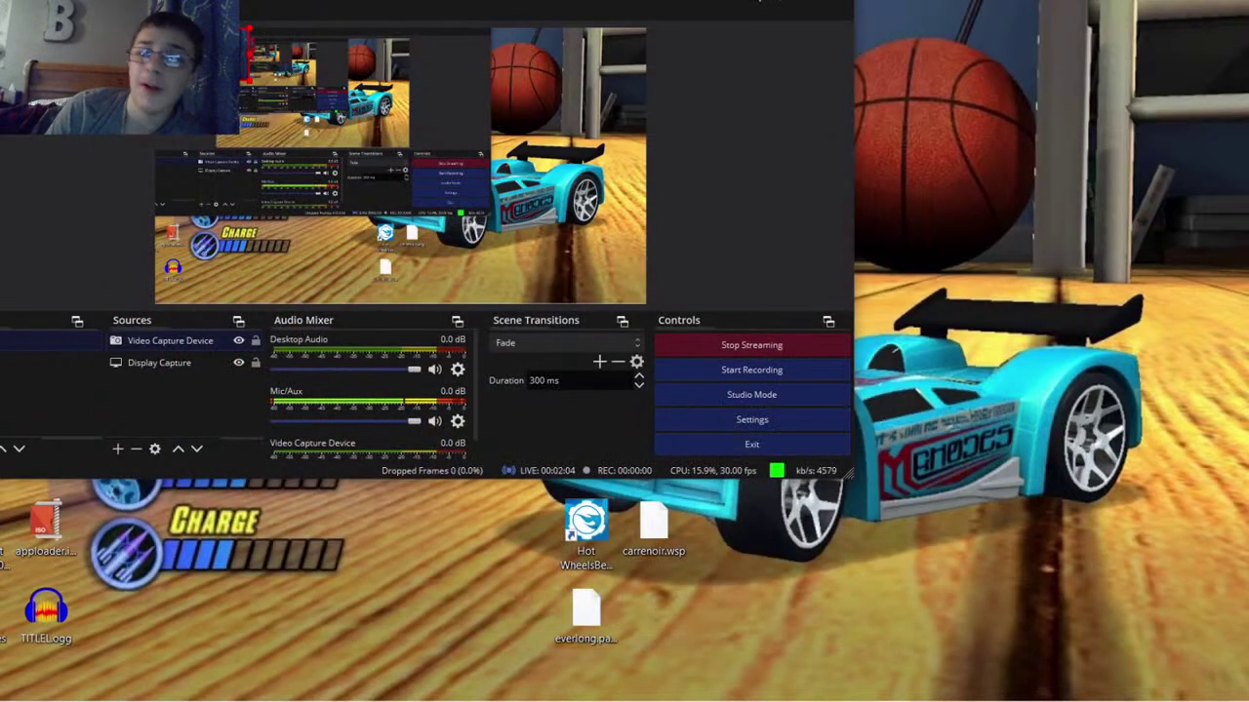
{"action": "key", "text": "super+Down"}
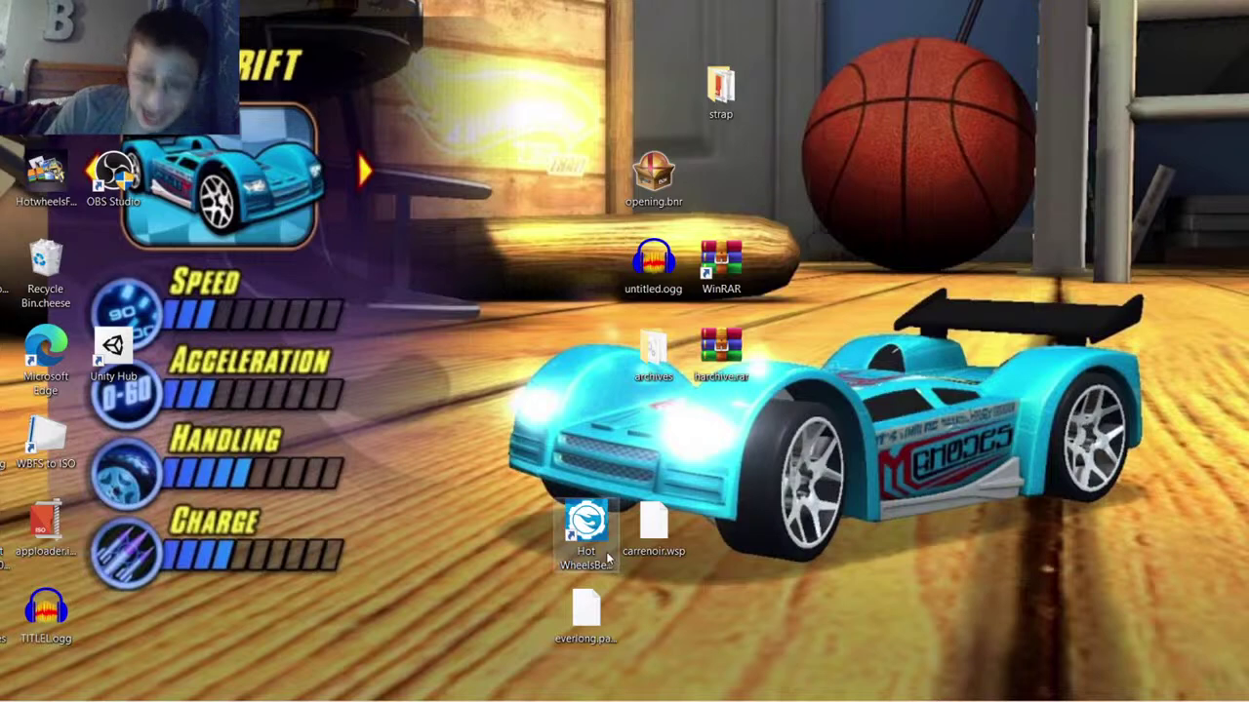
Relaunch Hot Wheels Beat That from the desktop and load the saved profile to reach its main menu
{"action": "double_click", "coordinate": [585, 523]}
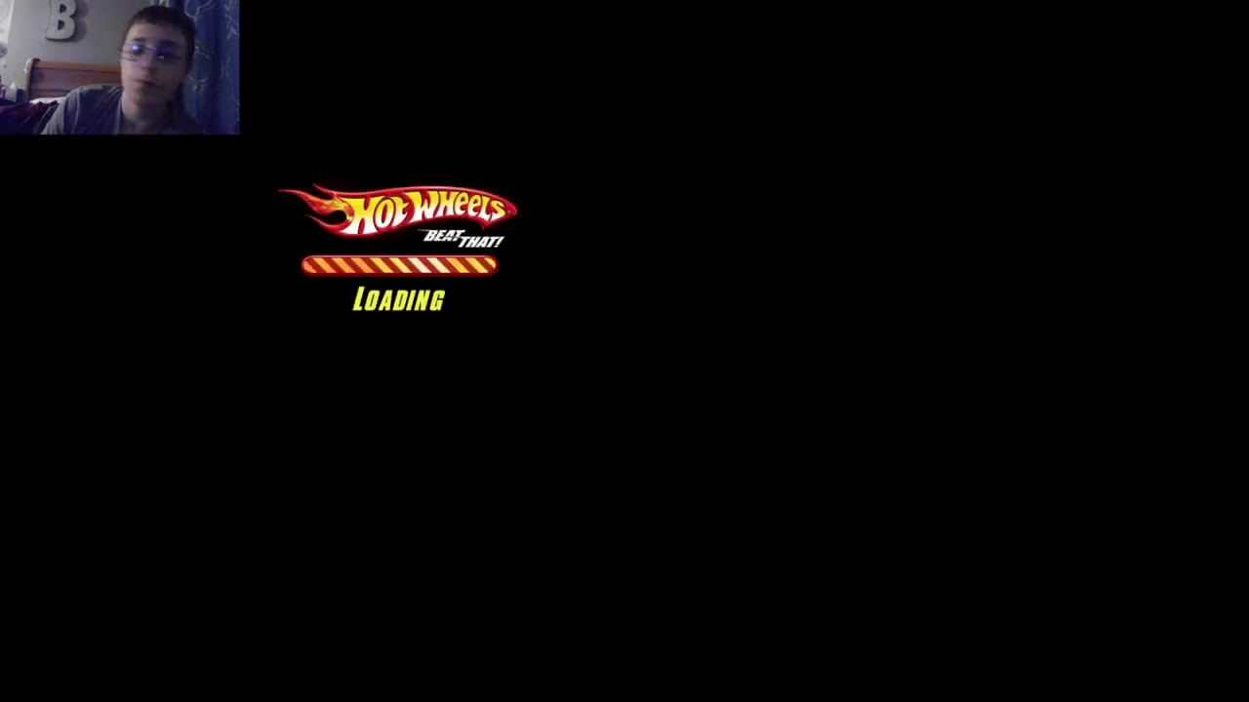
{"action": "key", "text": "Return"}
{"action": "key", "text": "Return"}
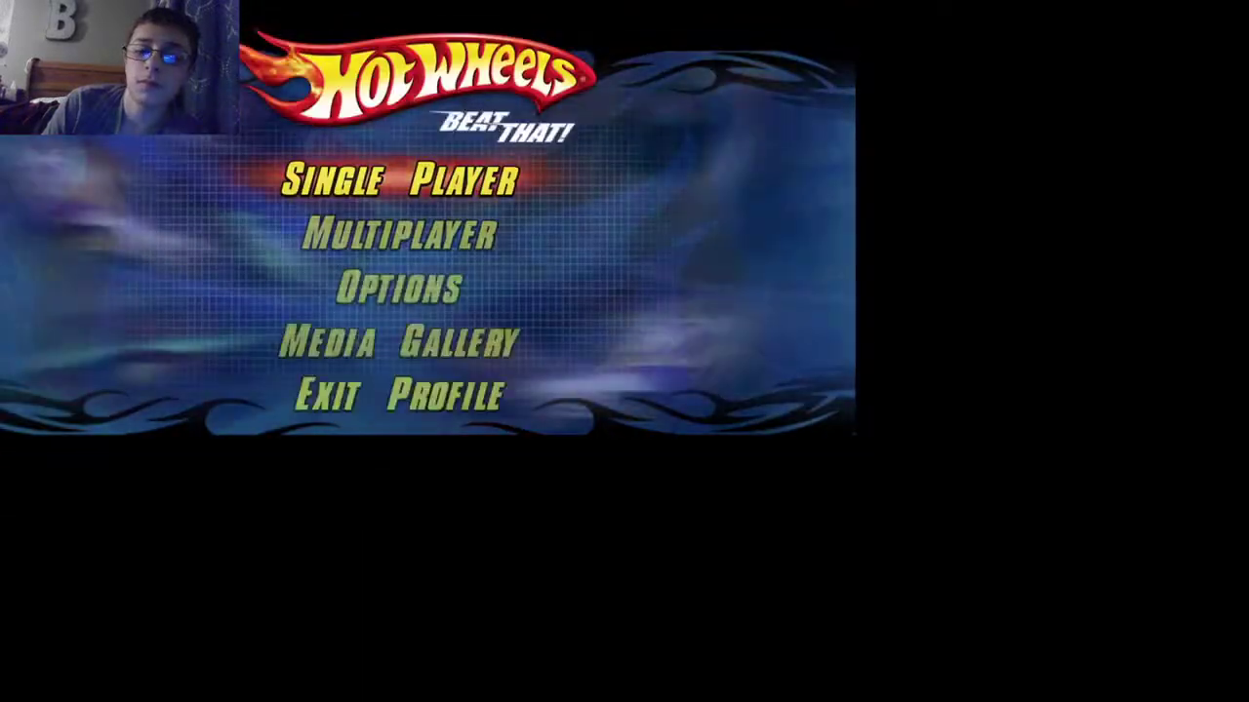
Try to start a single-player Quickrace in the Bowling Alley on the Inferno difficulty
{"action": "key", "text": "Return"}
{"action": "key", "text": "Right"}
{"action": "key", "text": "Return"}
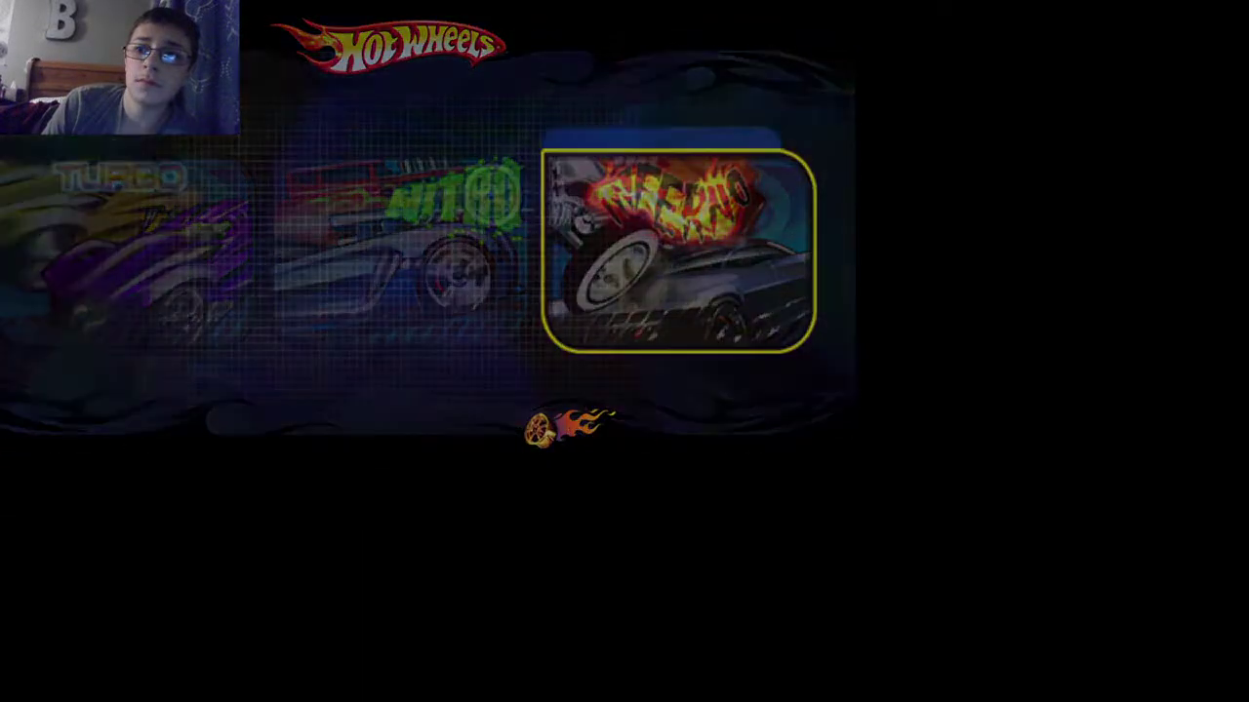
{"action": "key", "text": "Right"}
{"action": "key", "text": "Return"}
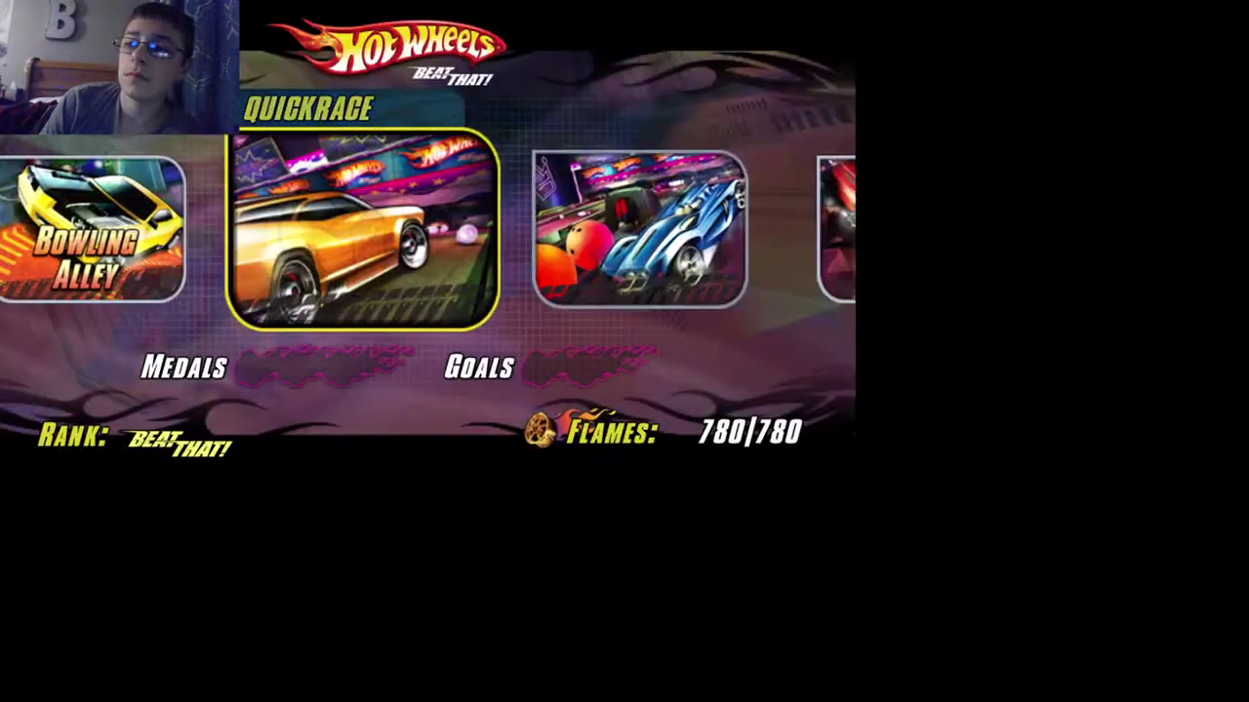
{"action": "key", "text": "Right"}
{"action": "key", "text": "Right"}
{"action": "key", "text": "Return"}
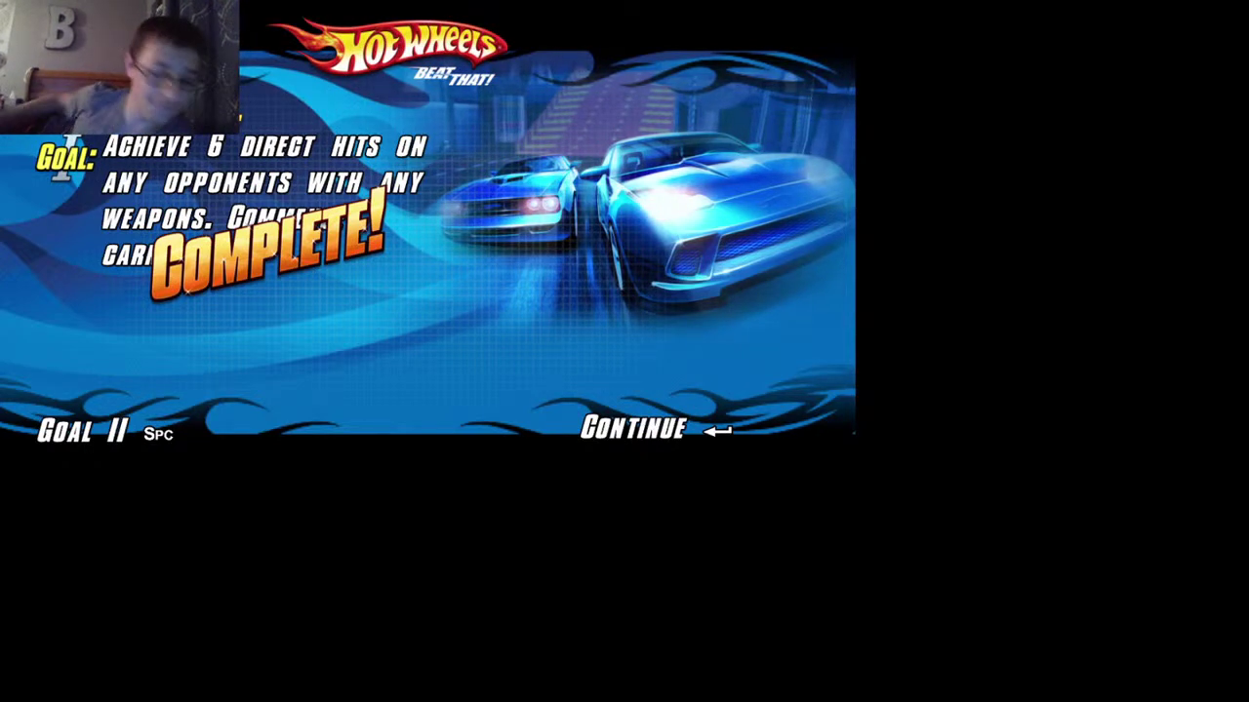
{"action": "key", "text": "Return"}
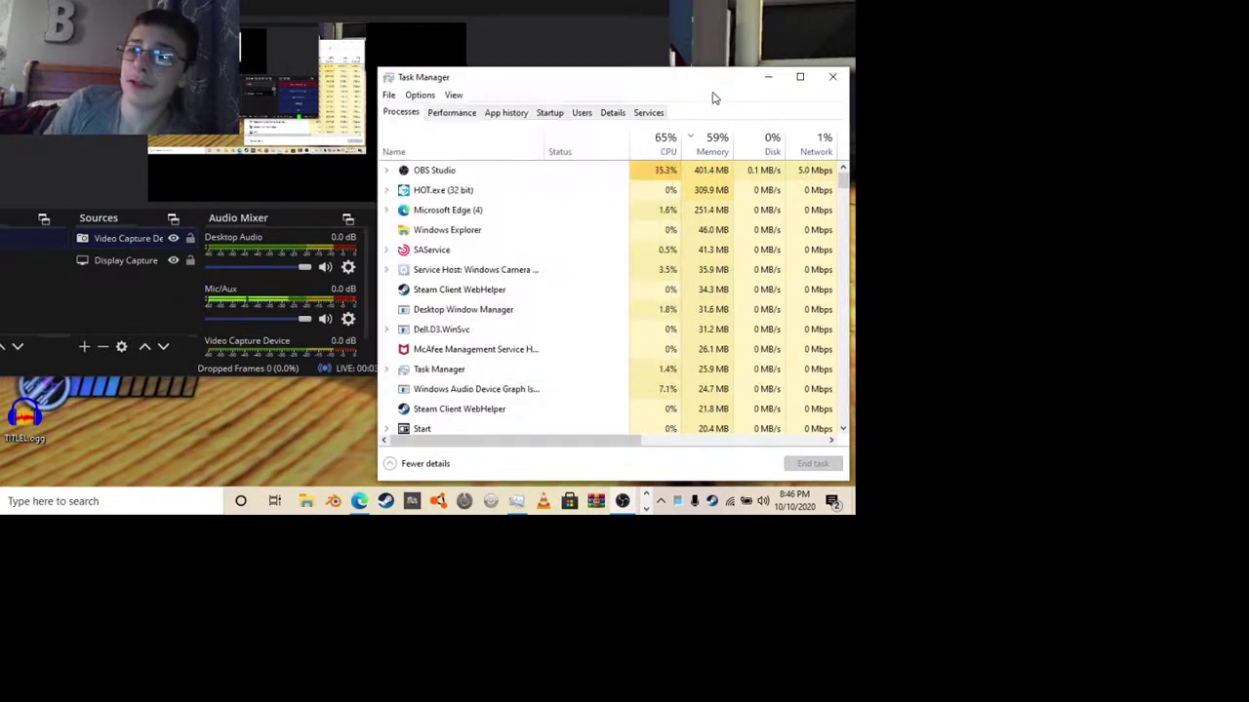
Close Task Manager and try to switch back to the running Hot Wheels: Beat That! window
{"action": "left_click", "coordinate": [713, 97]}
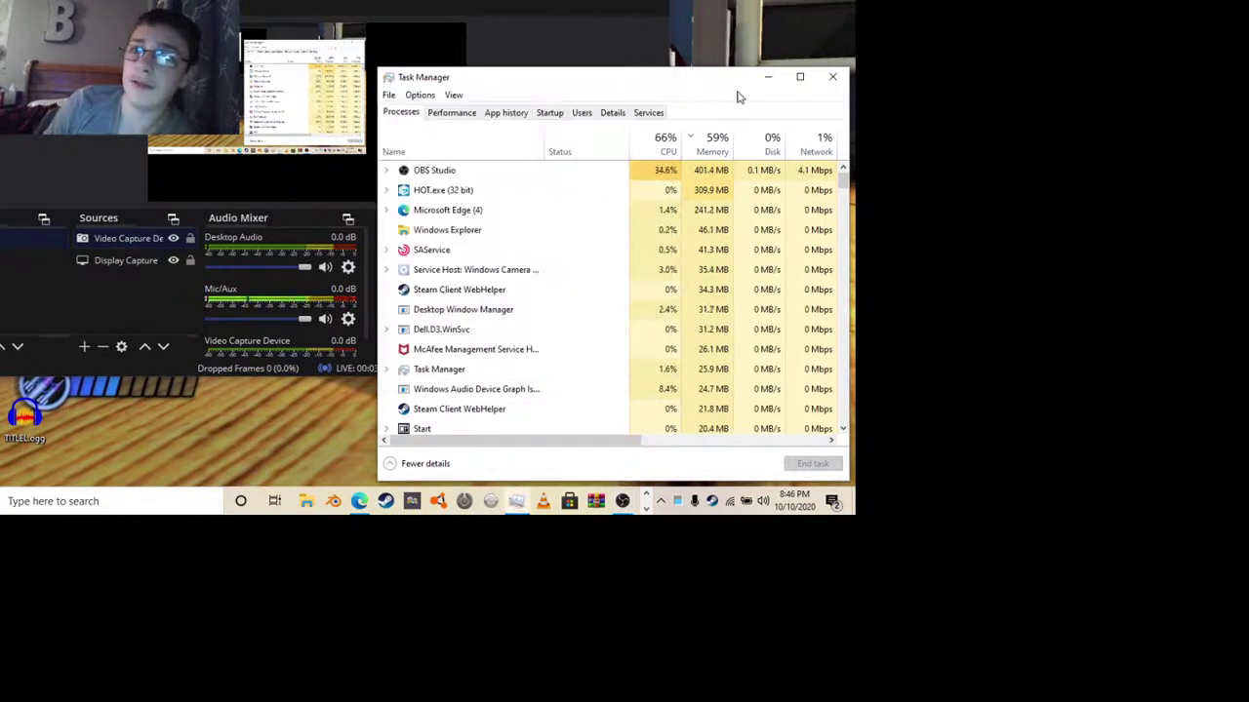
{"action": "left_click", "coordinate": [834, 78]}
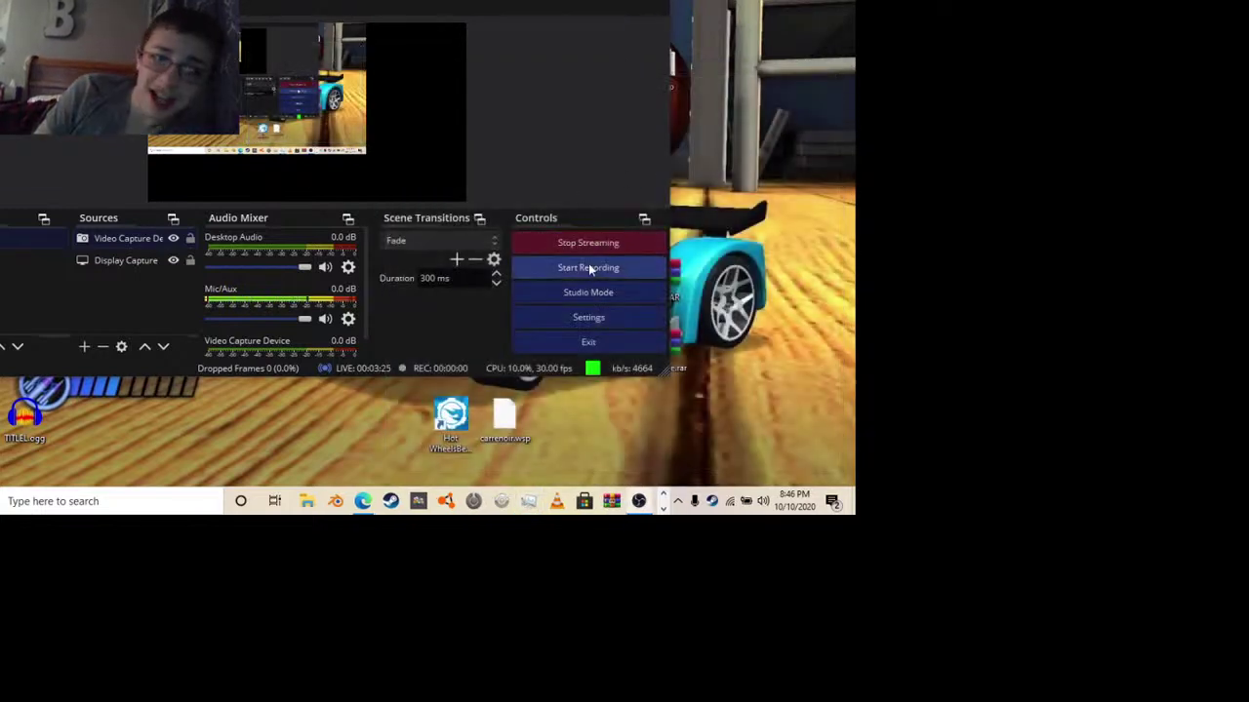
{"action": "left_click", "coordinate": [663, 508]}
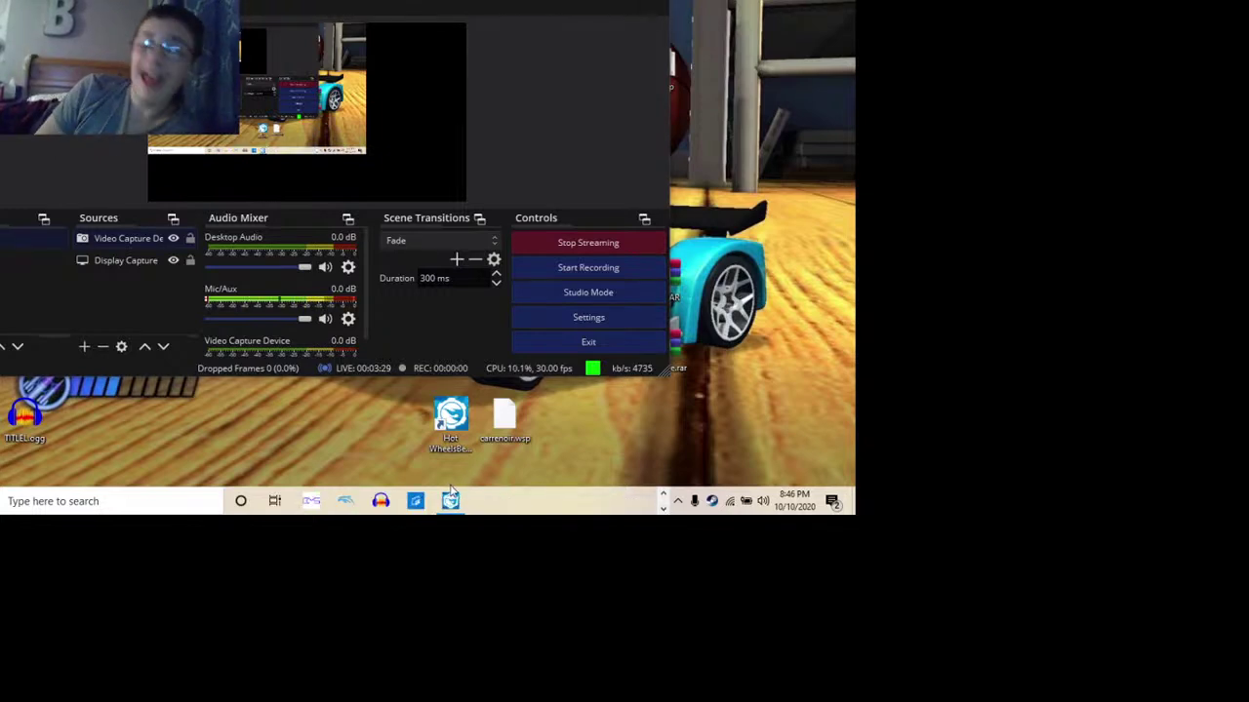
{"action": "mouse_move", "coordinate": [450, 495]}
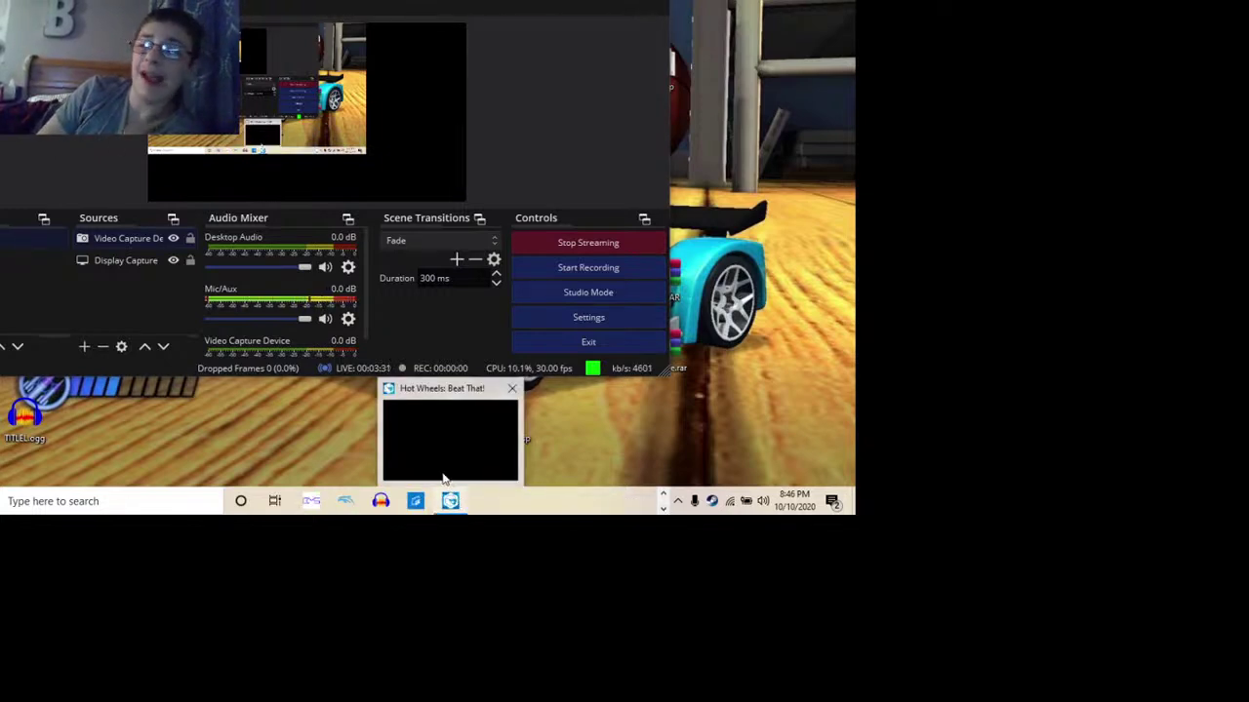
{"action": "mouse_move", "coordinate": [436, 468]}
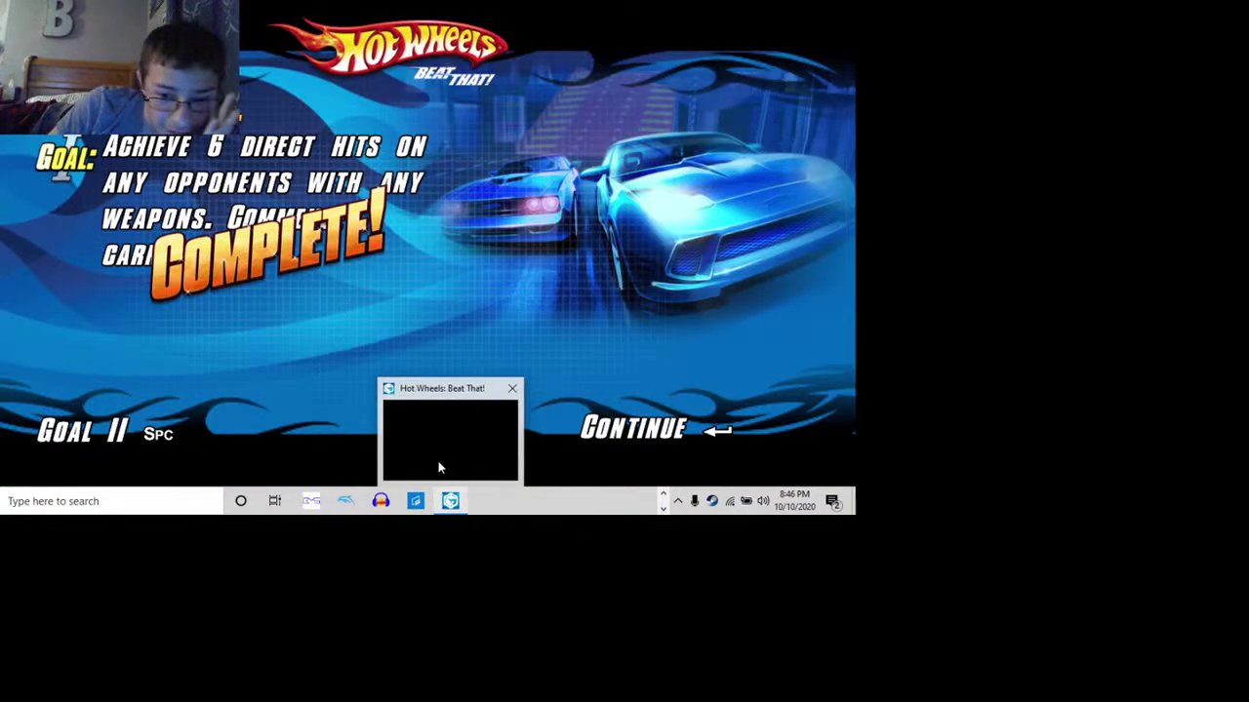
{"action": "left_click", "coordinate": [437, 468]}
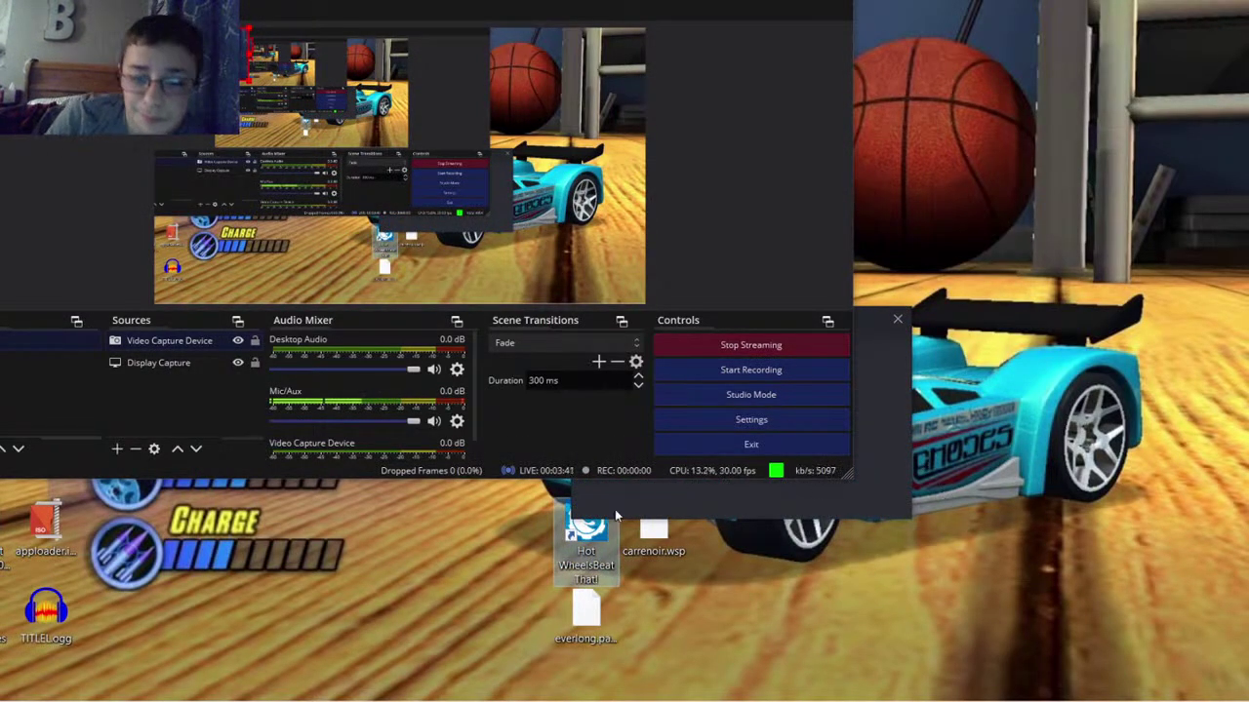
Start Hot Wheels: Beat That! again, accept the autosave notice and load the profile
{"action": "left_click", "coordinate": [948, 493]}
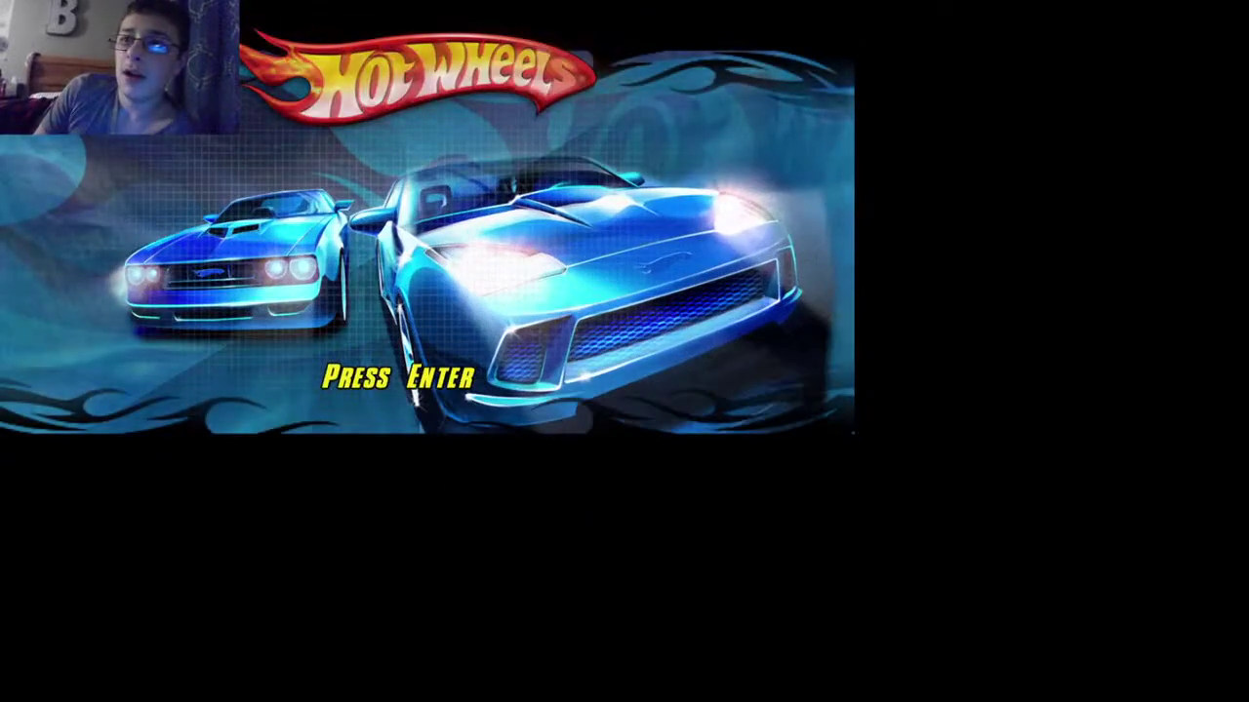
{"action": "key", "text": "Return"}
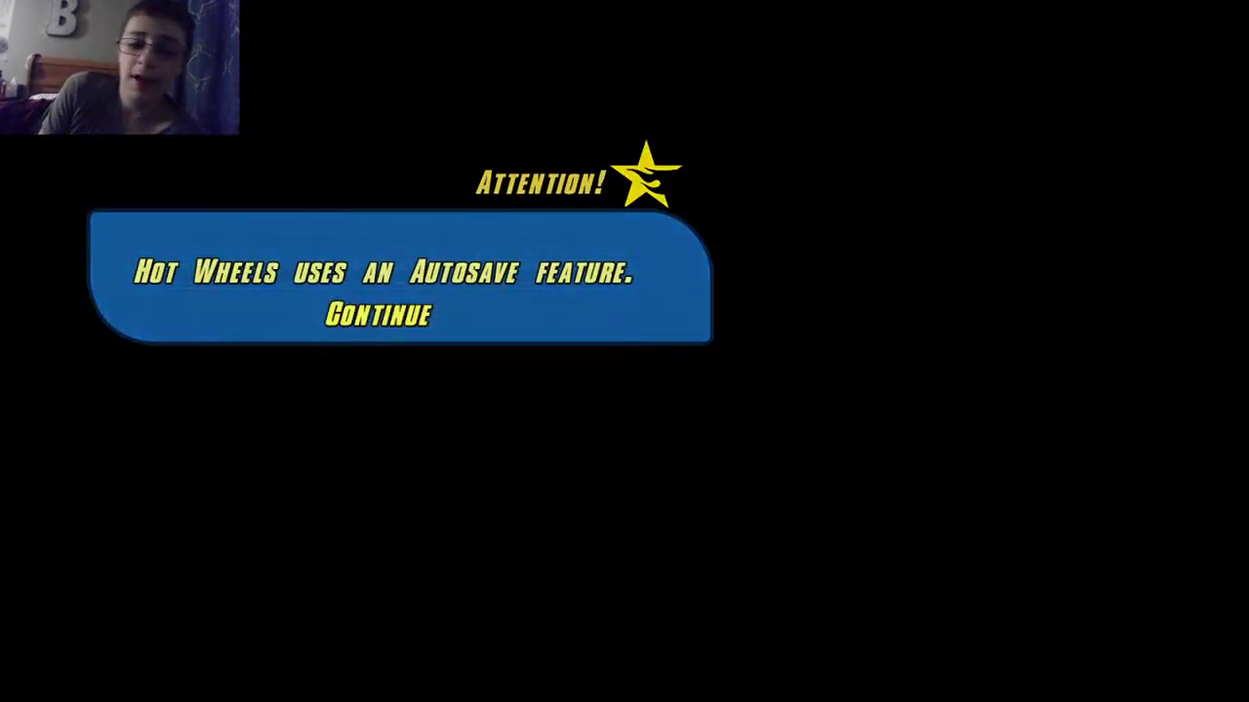
{"action": "key", "text": "Return"}
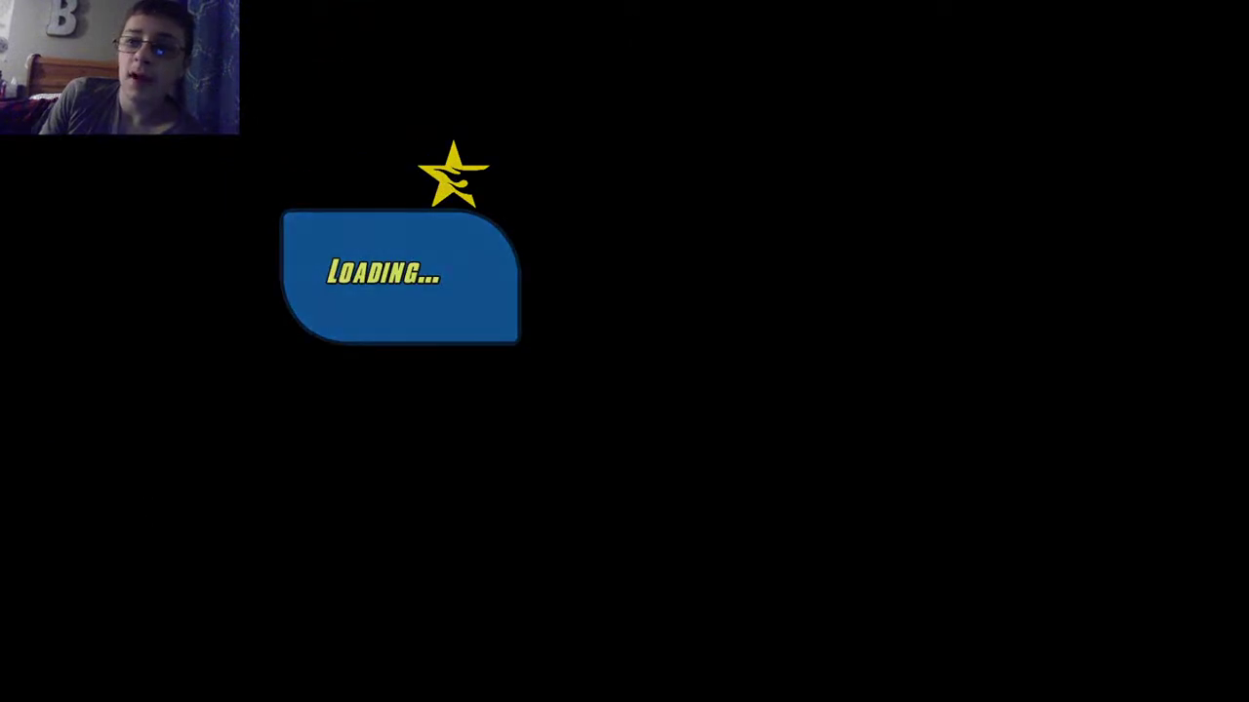
{"action": "key", "text": "Return"}
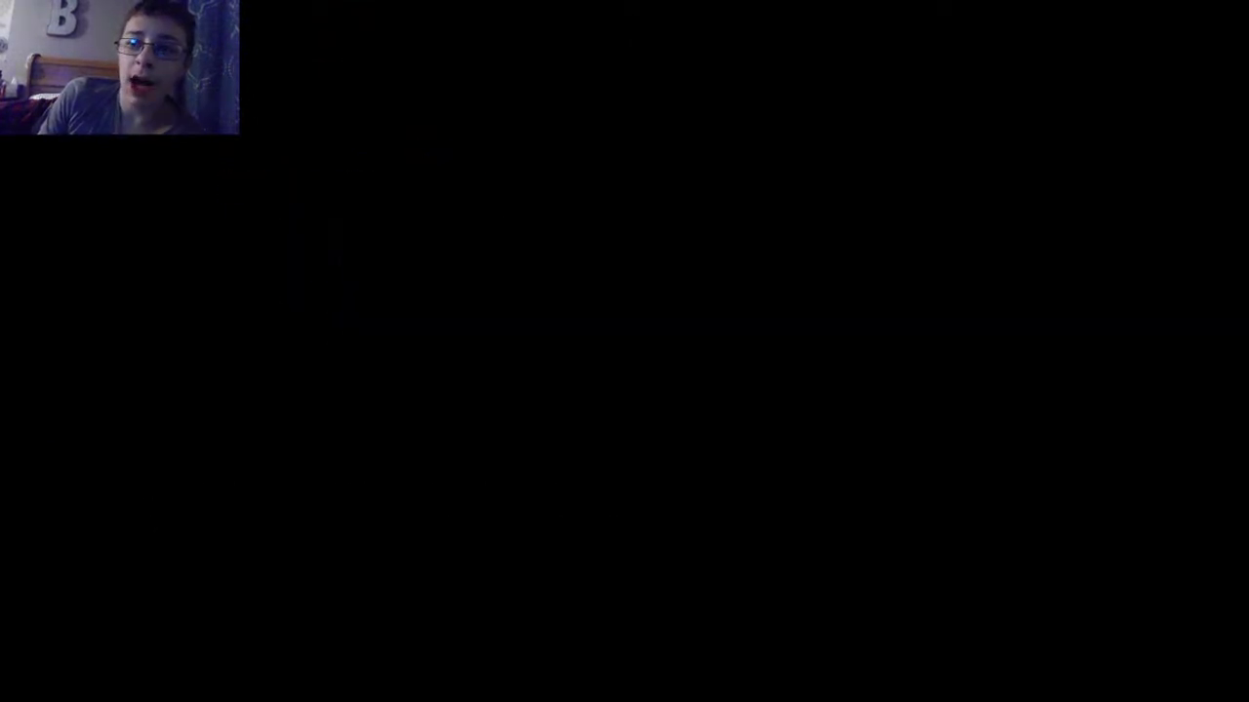
Enter single player, pick a difficulty and open the Attic's Quickrace events
{"action": "key", "text": "Return"}
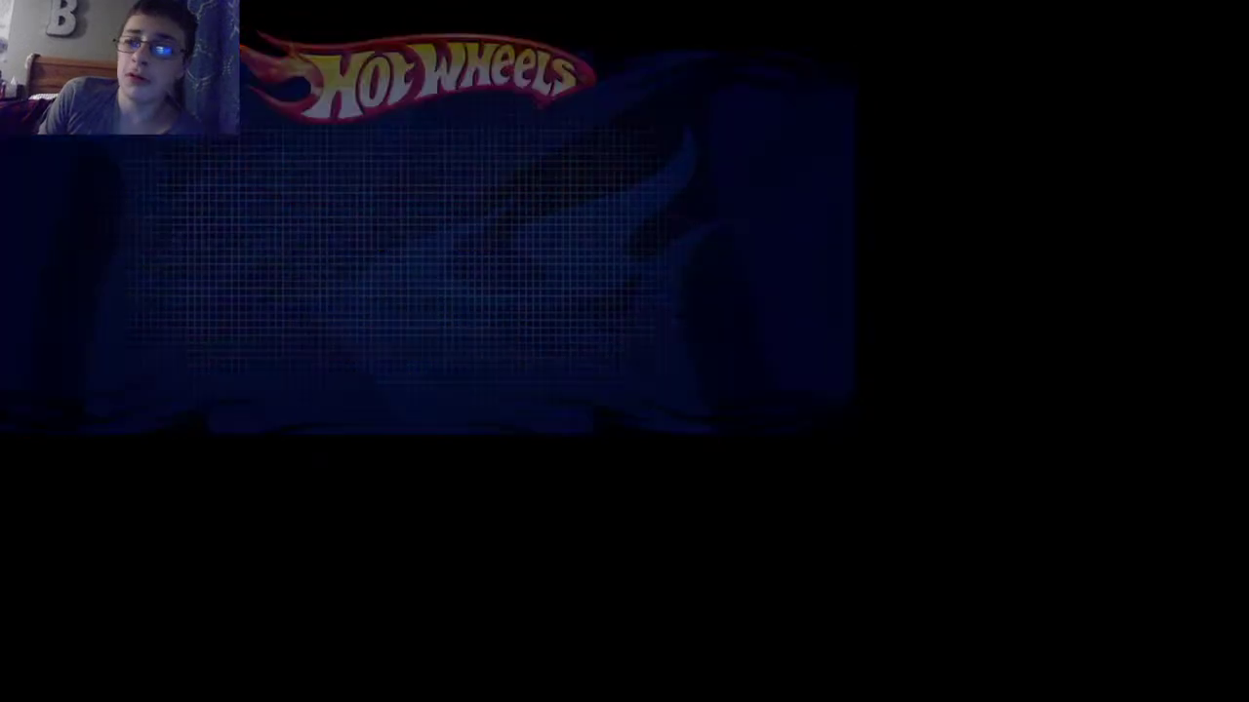
{"action": "key", "text": "Right"}
{"action": "key", "text": "Return"}
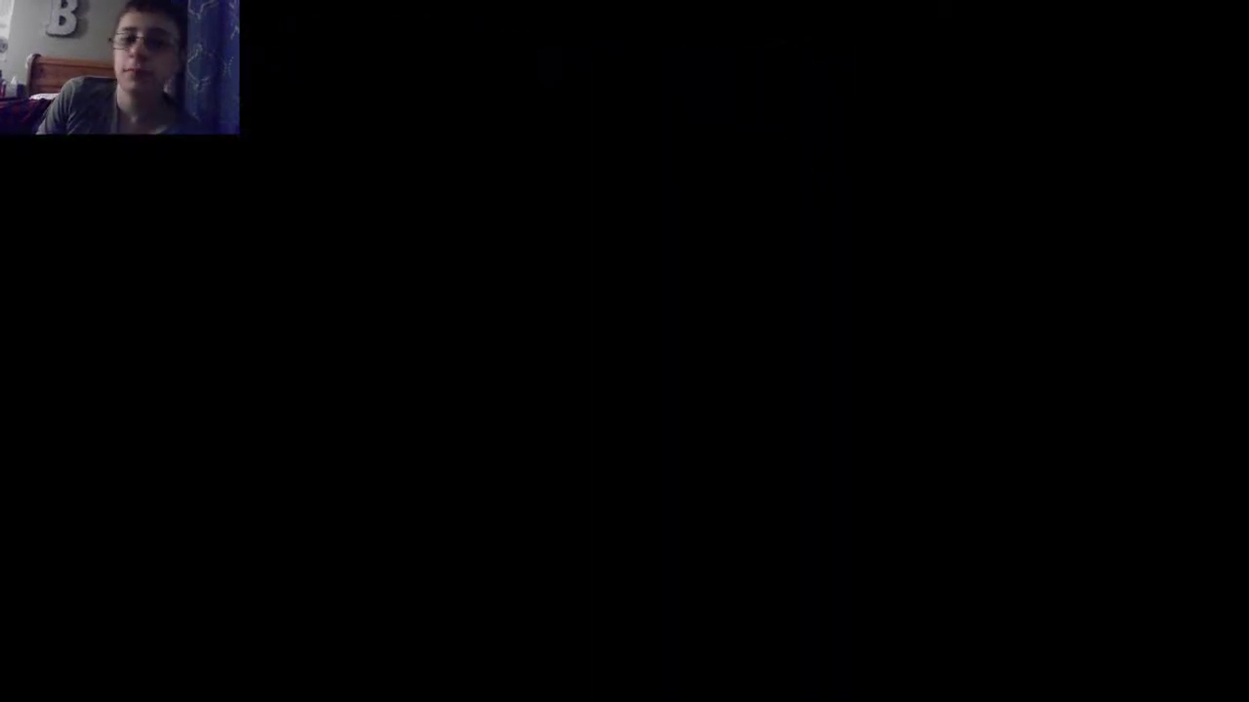
{"action": "key", "text": "Right"}
{"action": "key", "text": "Right"}
{"action": "key", "text": "Right"}
{"action": "key", "text": "Left"}
{"action": "key", "text": "Return"}
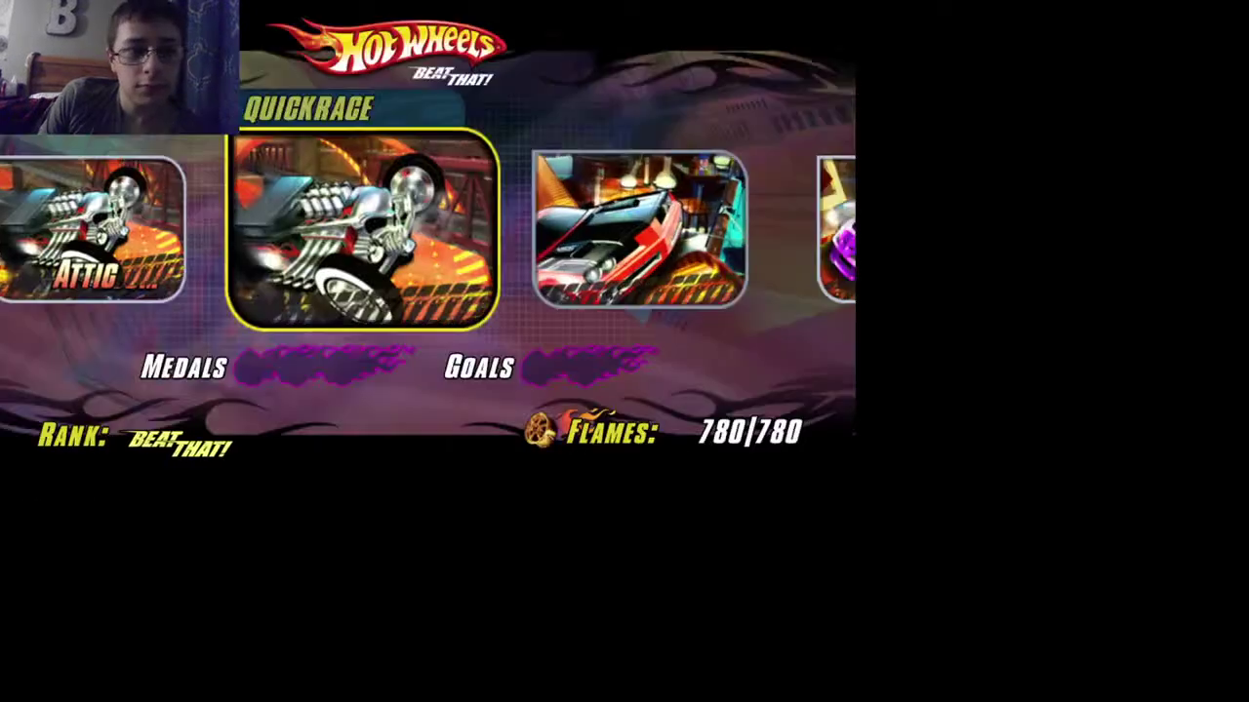
Select the Pinball Pursuit event, choose the red car with the exposed engine and start the race
{"action": "key", "text": "Right"}
{"action": "key", "text": "Right"}
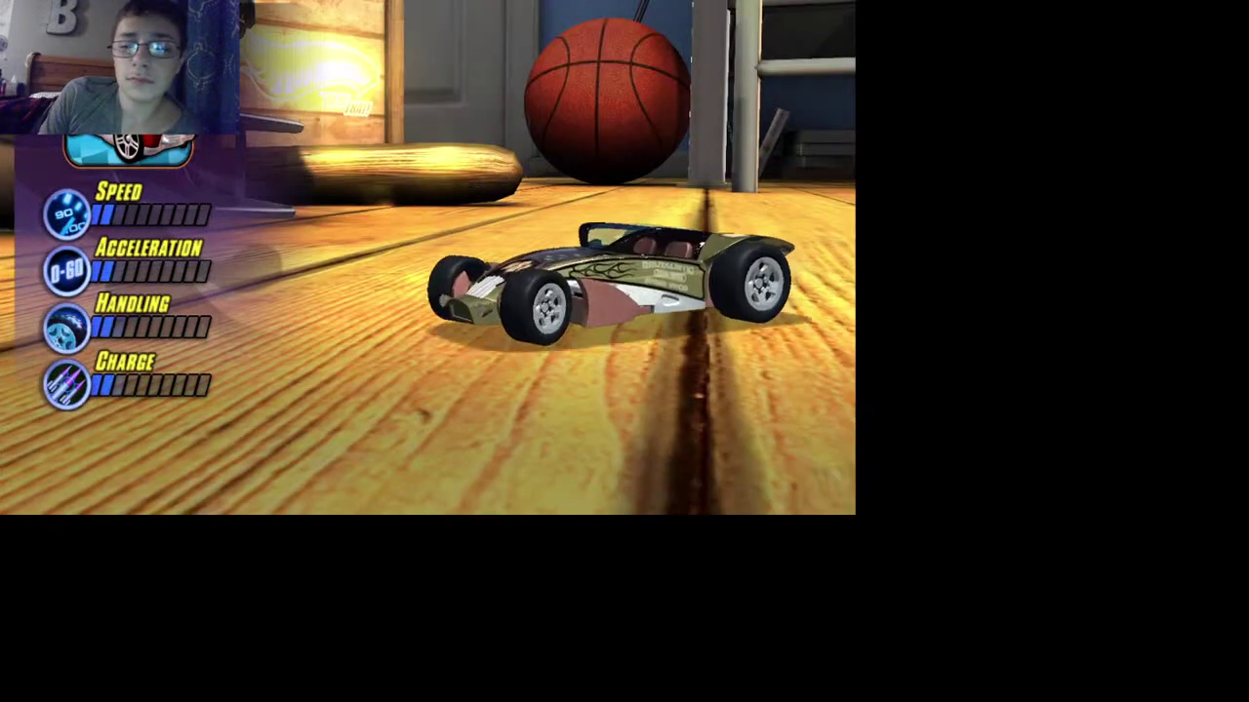
{"action": "key", "text": "Right"}
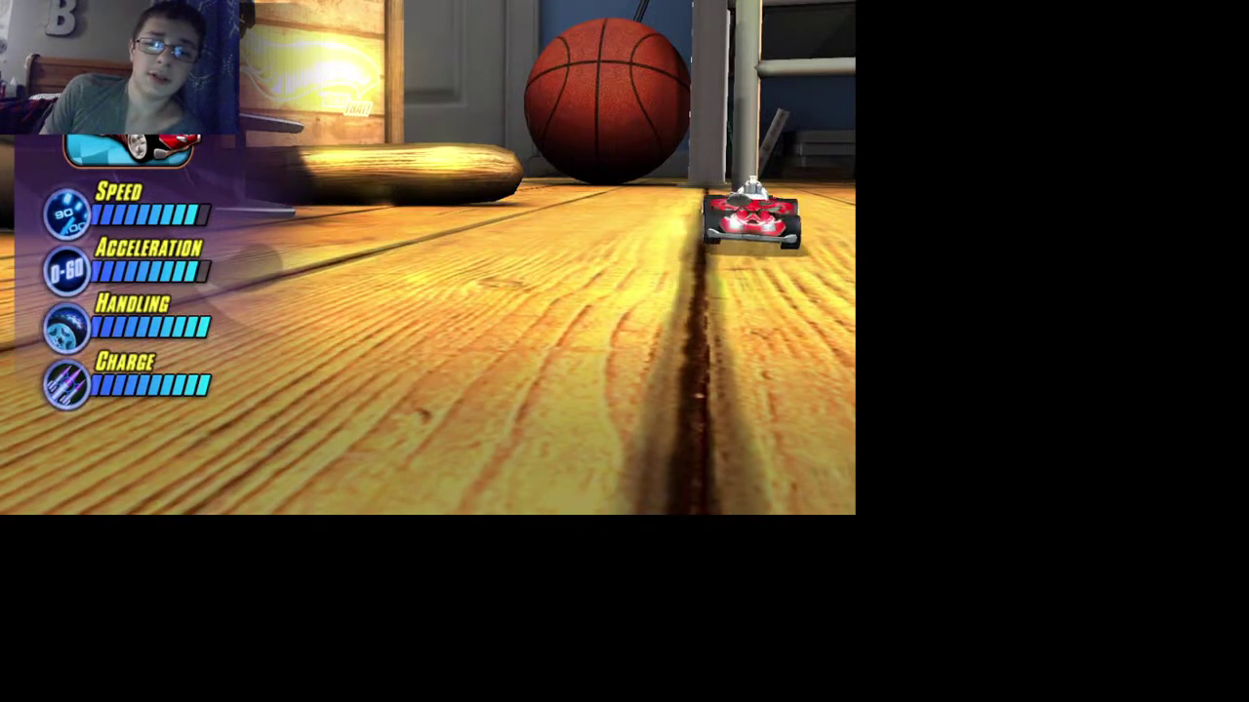
{"action": "key", "text": "Return"}
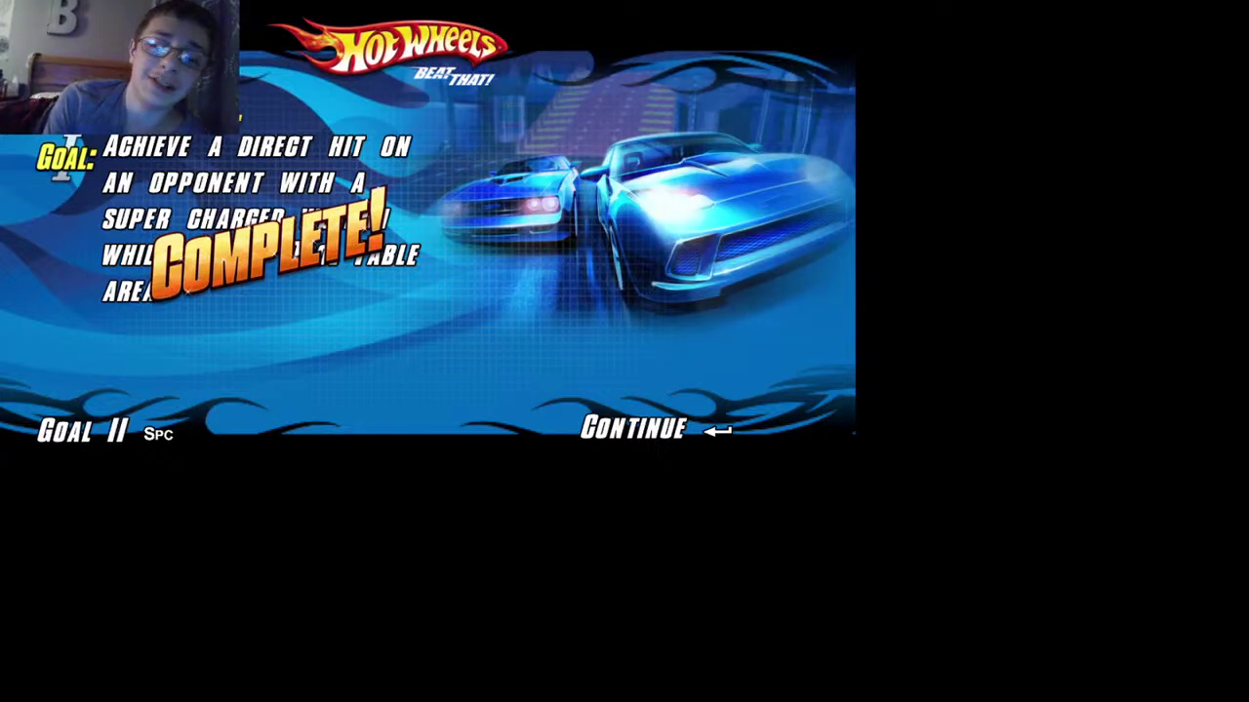
{"action": "key", "text": "Return"}
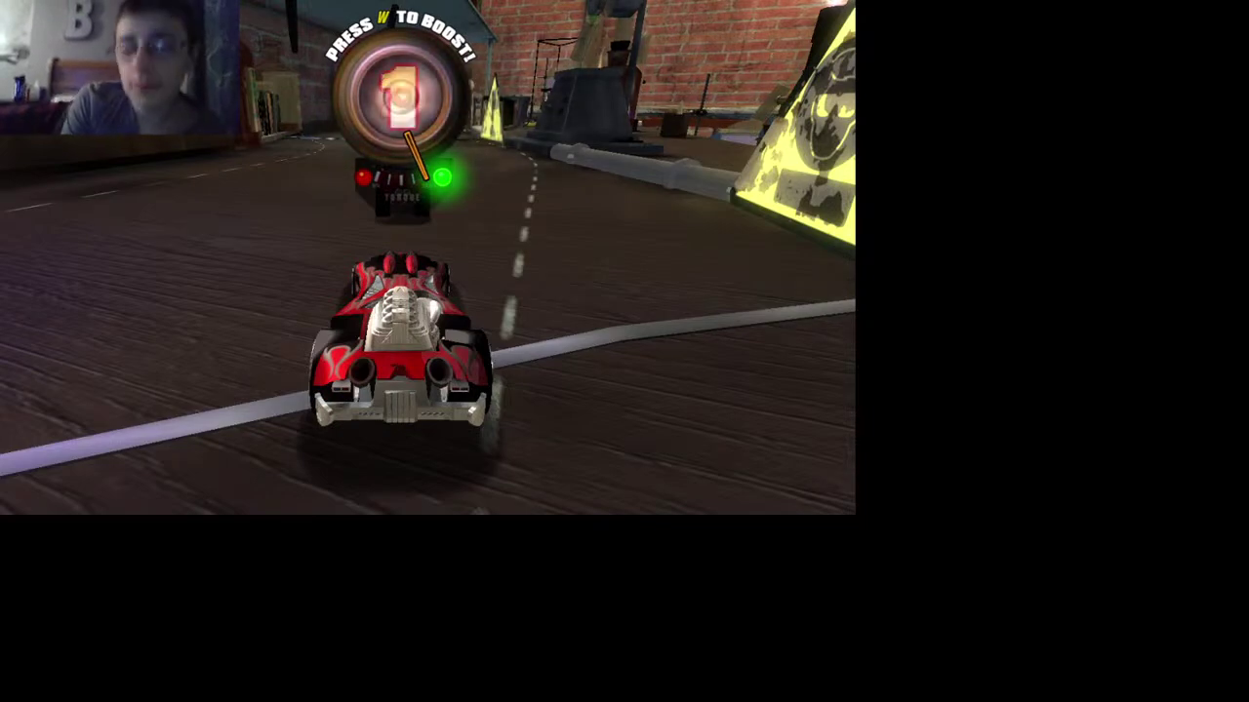
Boost off the start line, play the Pinball Pursuit race with one pause, and decline to replay it
{"action": "key", "text": "w"}
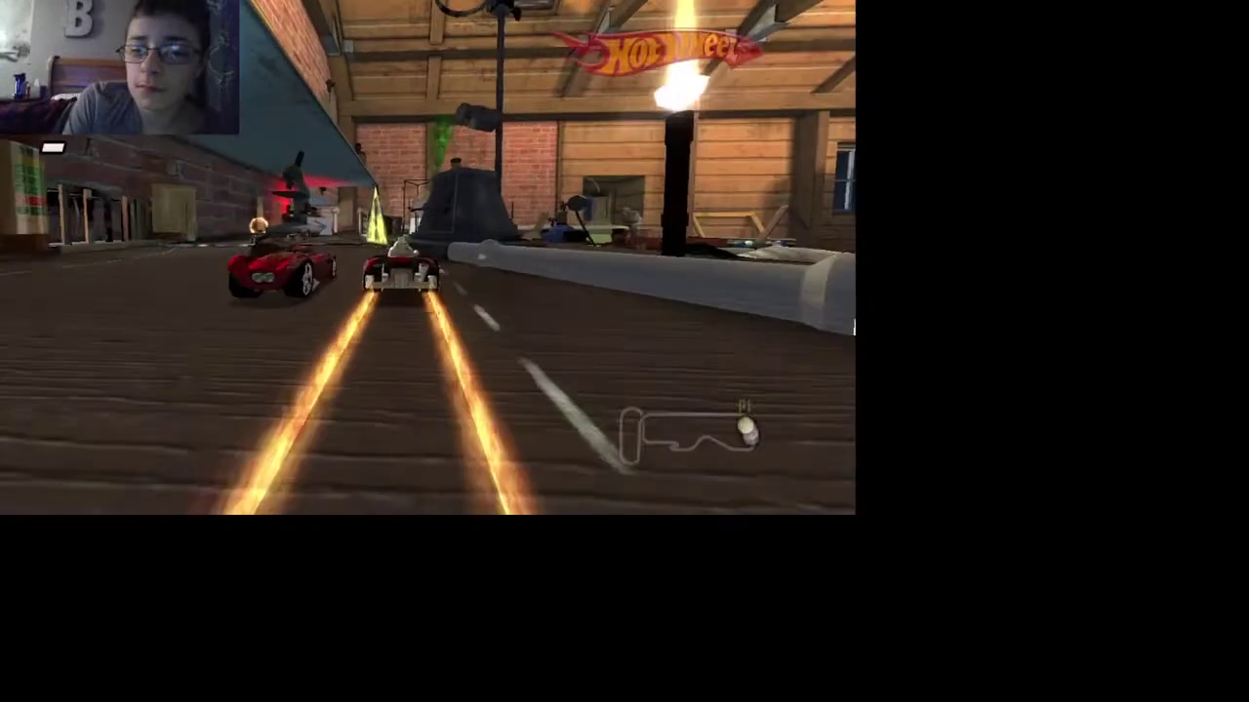
{"action": "key", "text": "a"}
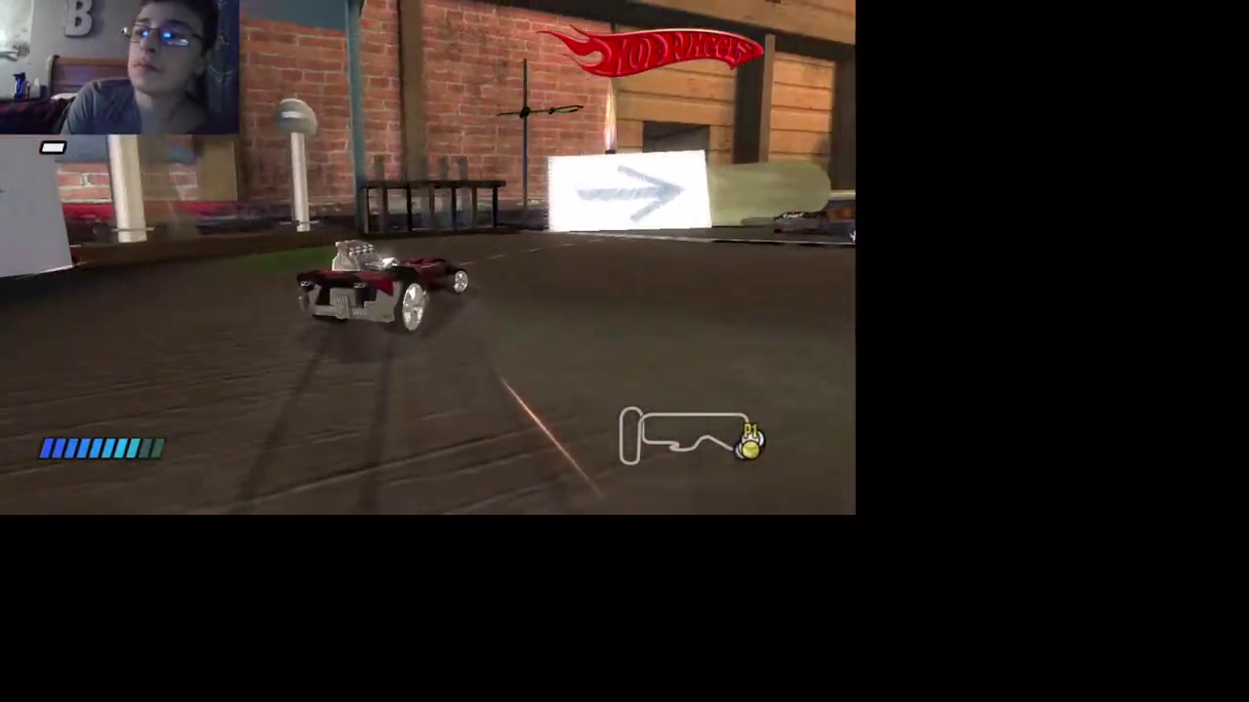
{"action": "key", "text": "Escape"}
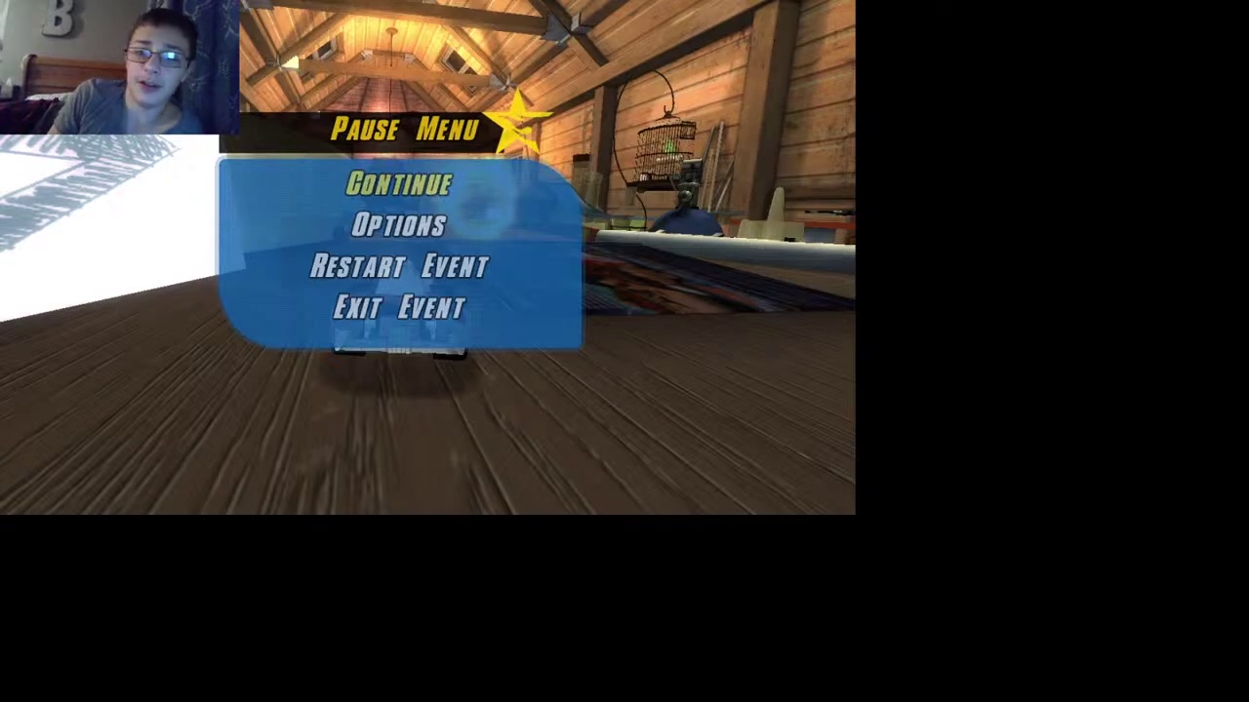
{"action": "key", "text": "Return"}
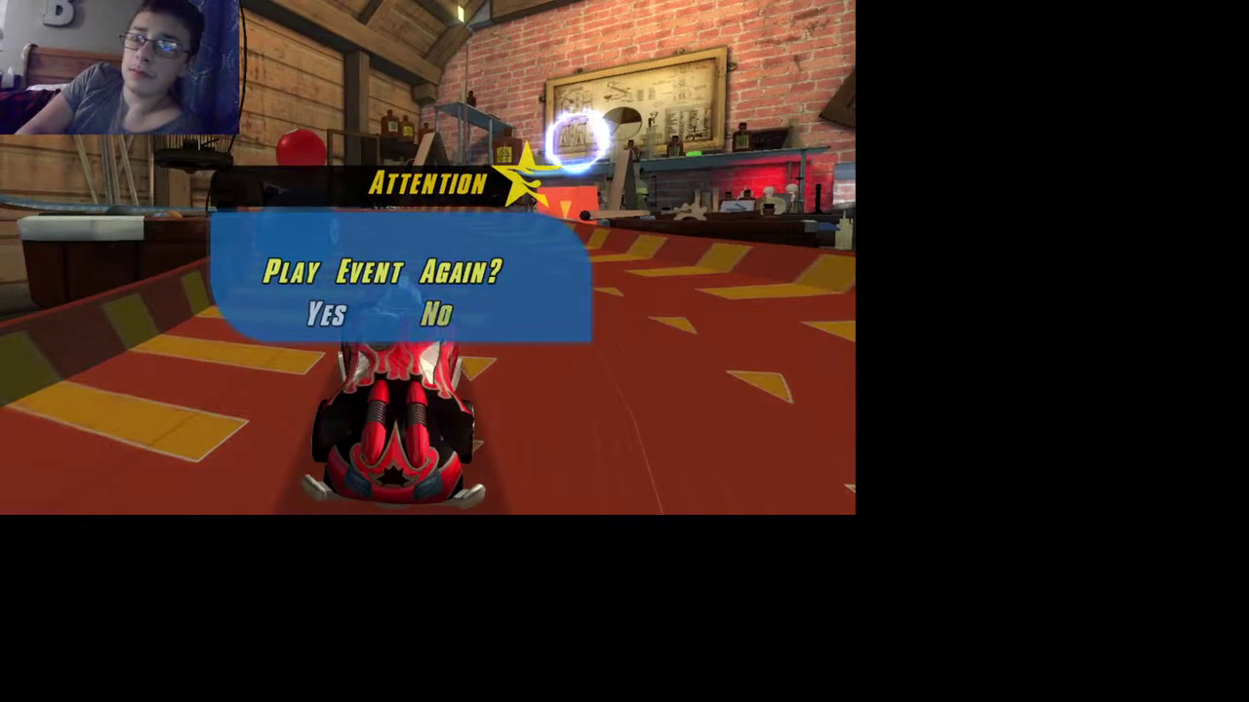
{"action": "key", "text": "Return"}
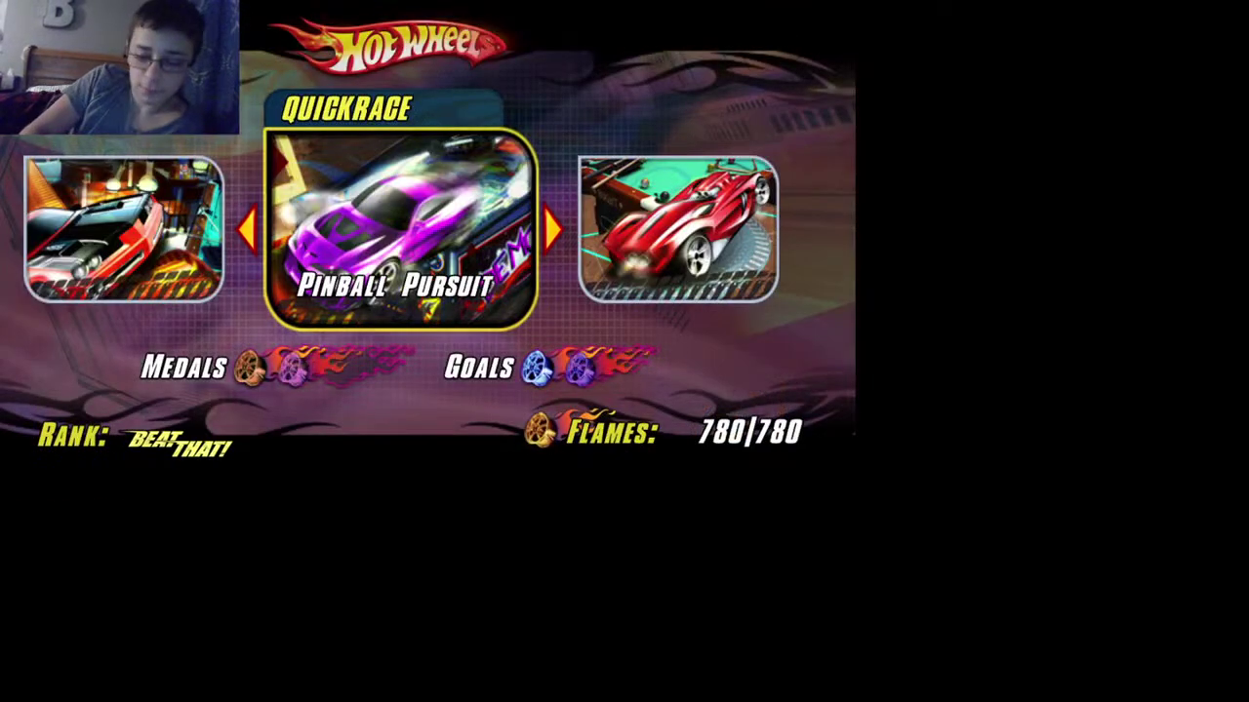
Play the Hairpin Highway Quickrace, skip its results and return to the event selection
{"action": "key", "text": "Right"}
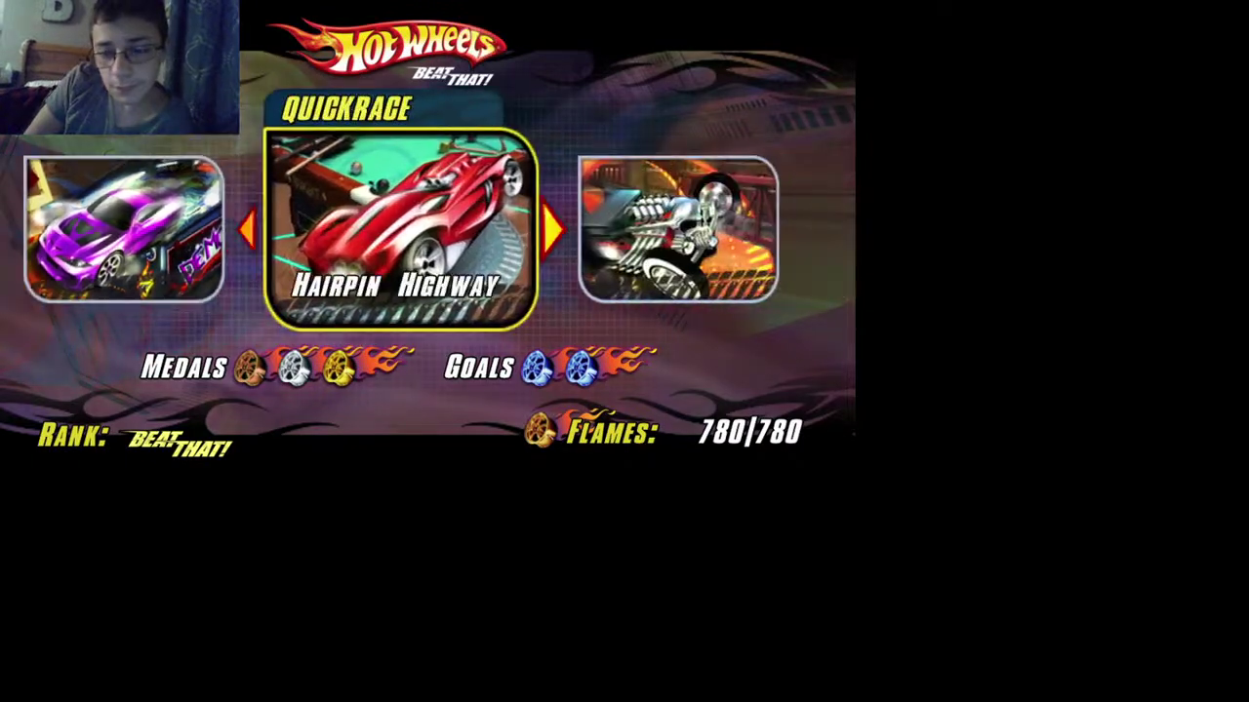
{"action": "key", "text": "Return"}
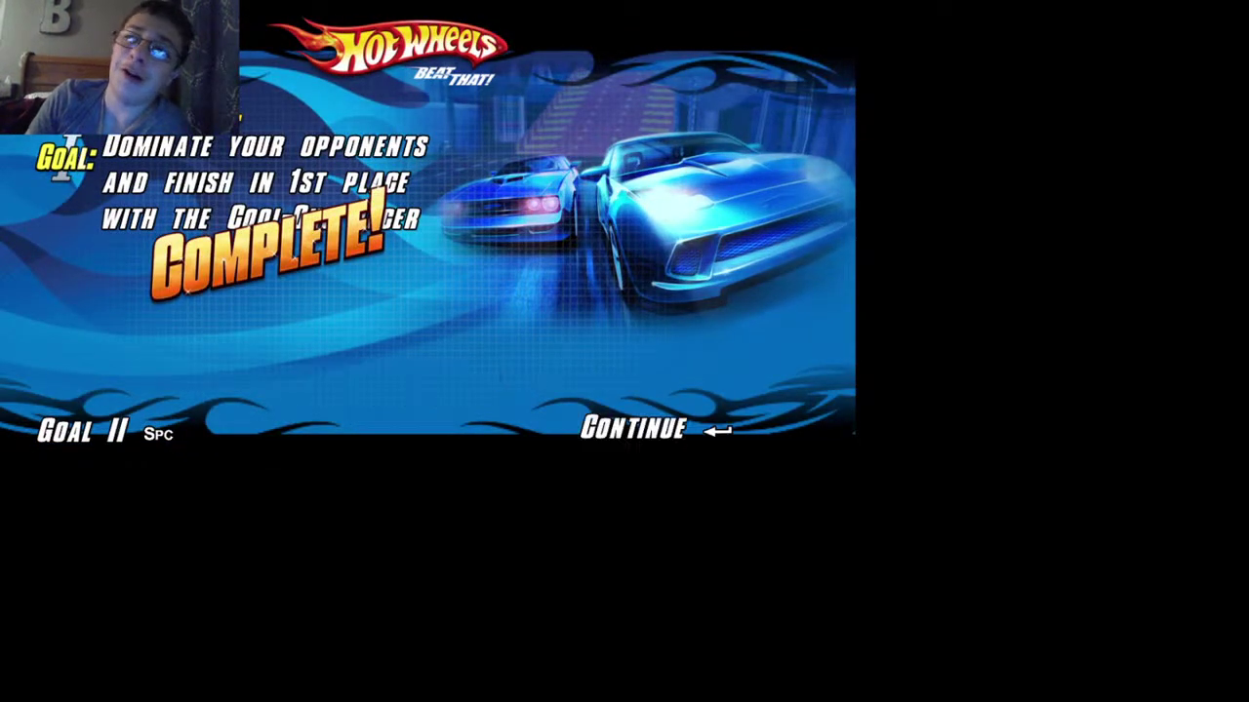
{"action": "key", "text": "Return"}
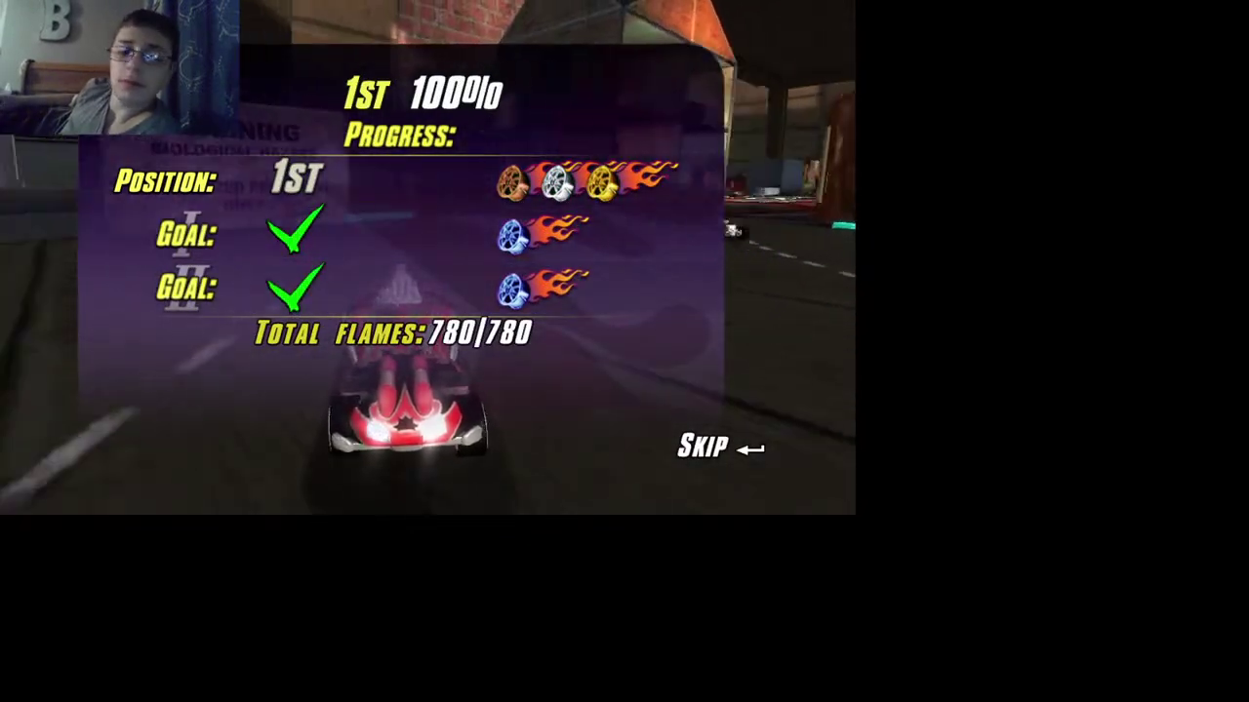
{"action": "key", "text": "Return"}
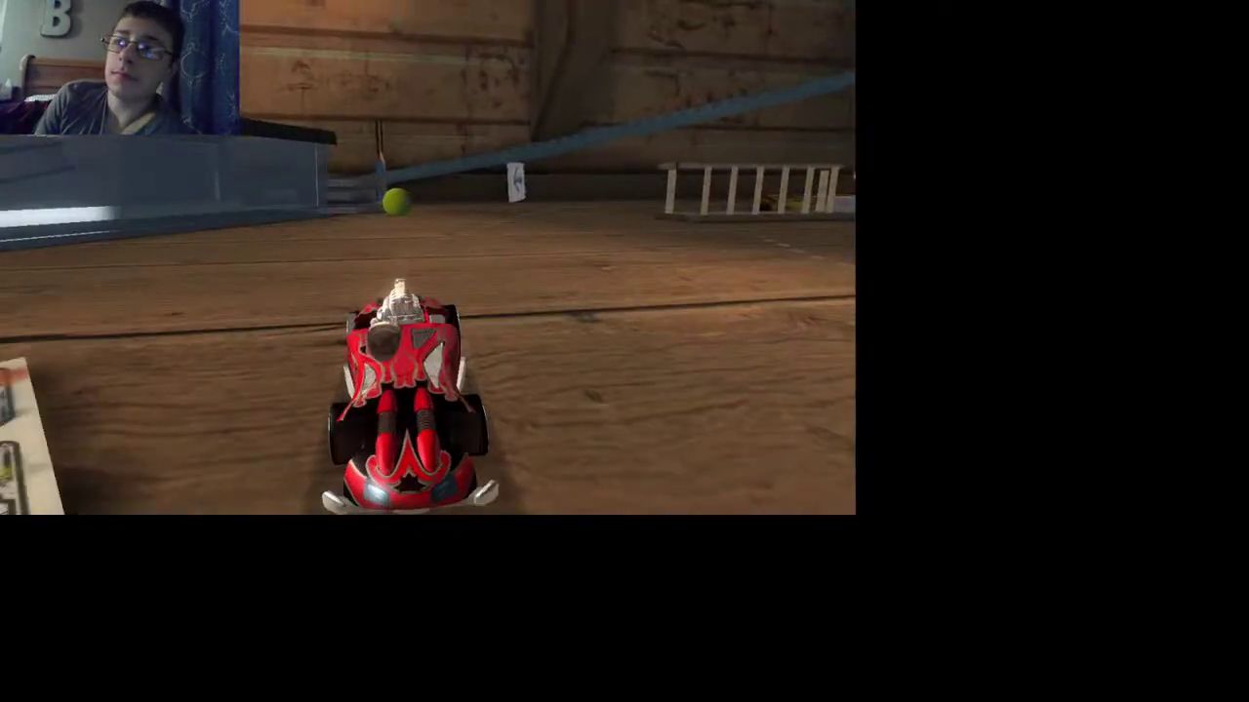
{"action": "key", "text": "Return"}
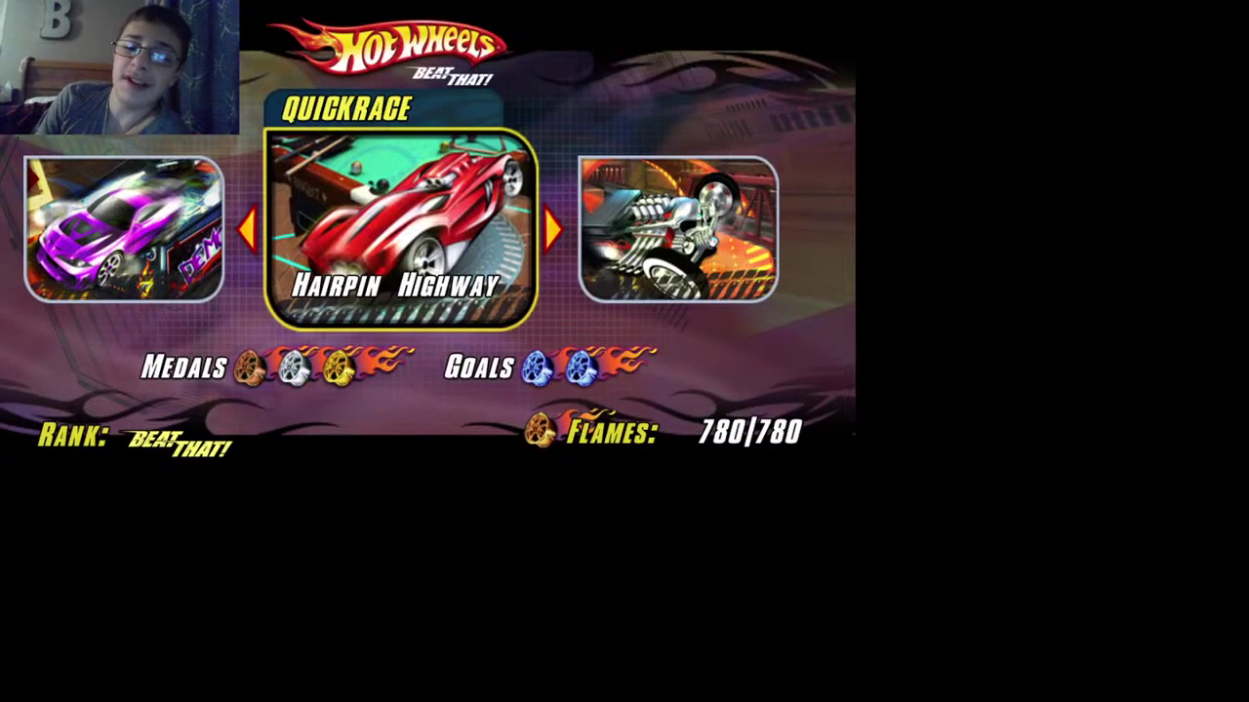
Choose another race with the same red car, continue past its goals and boost off the start line
{"action": "key", "text": "Left"}
{"action": "key", "text": "Left"}
{"action": "key", "text": "Return"}
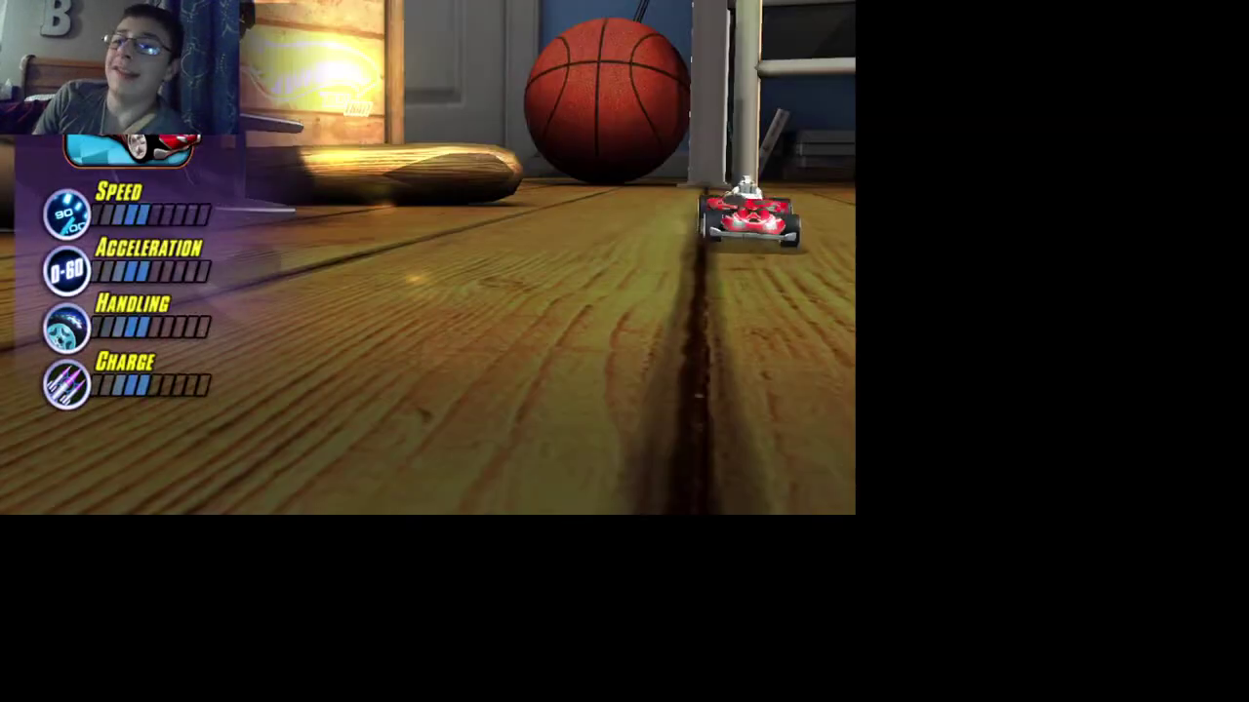
{"action": "key", "text": "Return"}
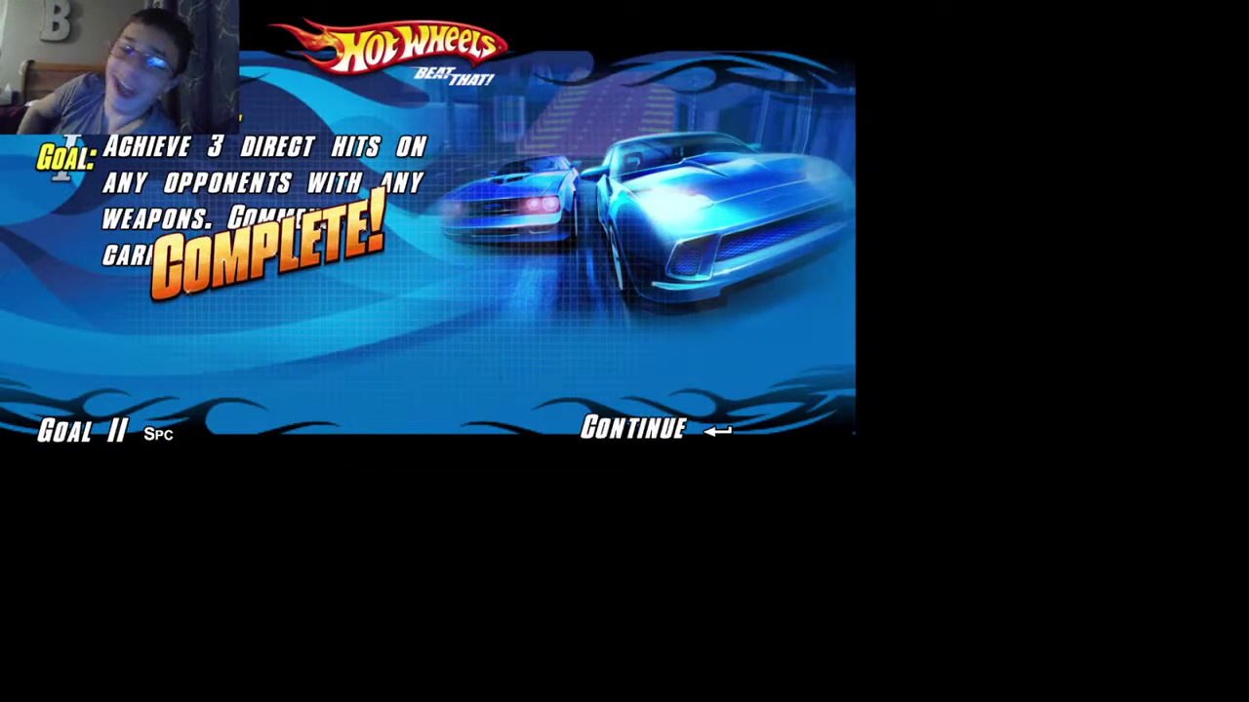
{"action": "key", "text": "Return"}
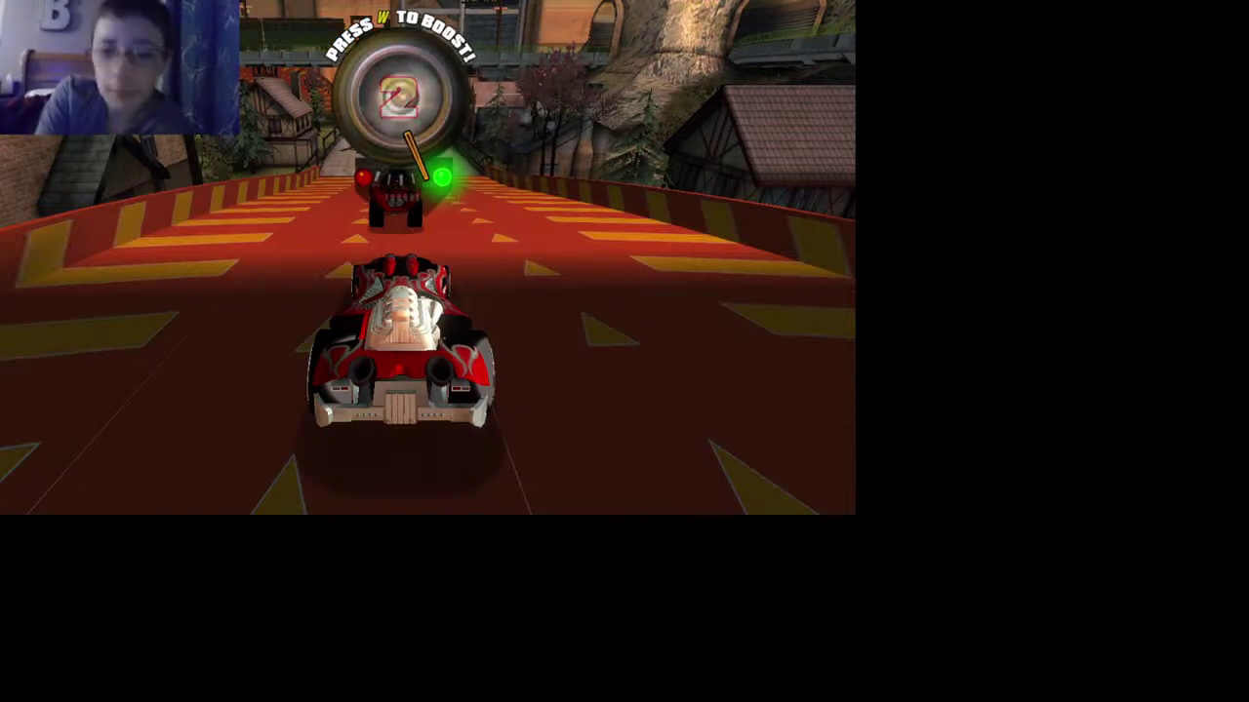
{"action": "key", "text": "w"}
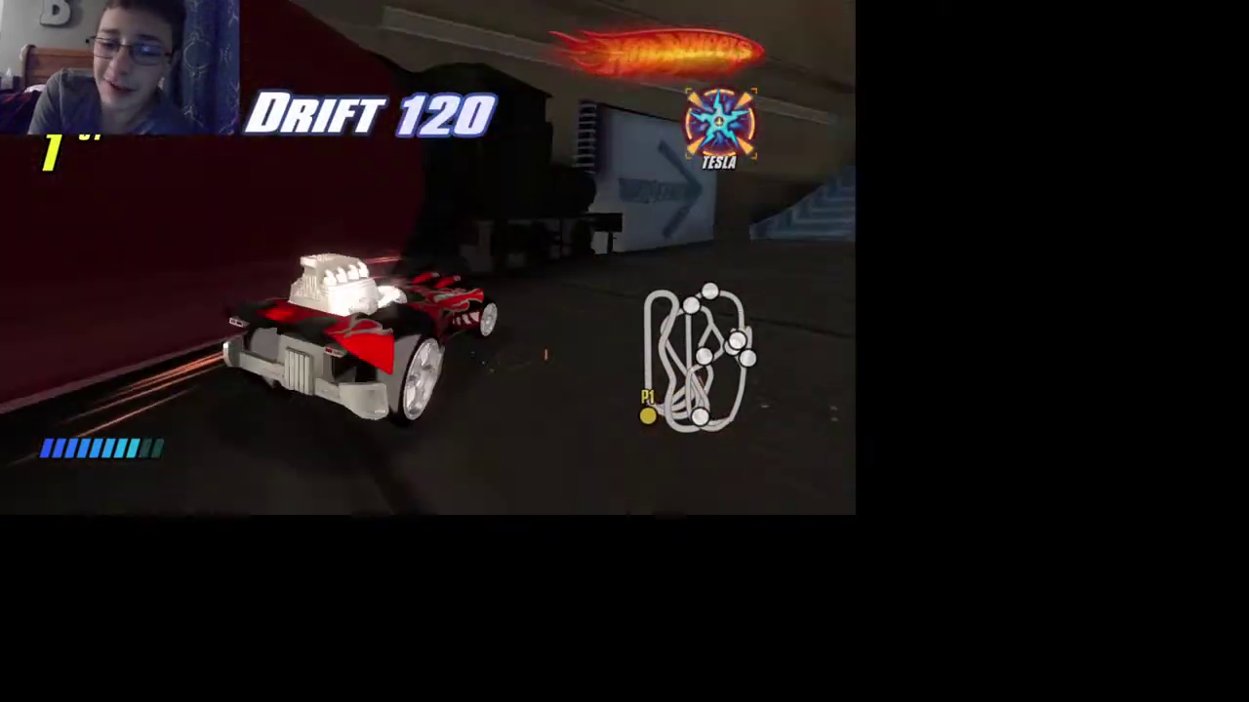
Switch from the racing game to the desktop, close Task Manager and move the Dolphin window clear of the webcam picture
{"action": "key", "text": "alt+Tab"}
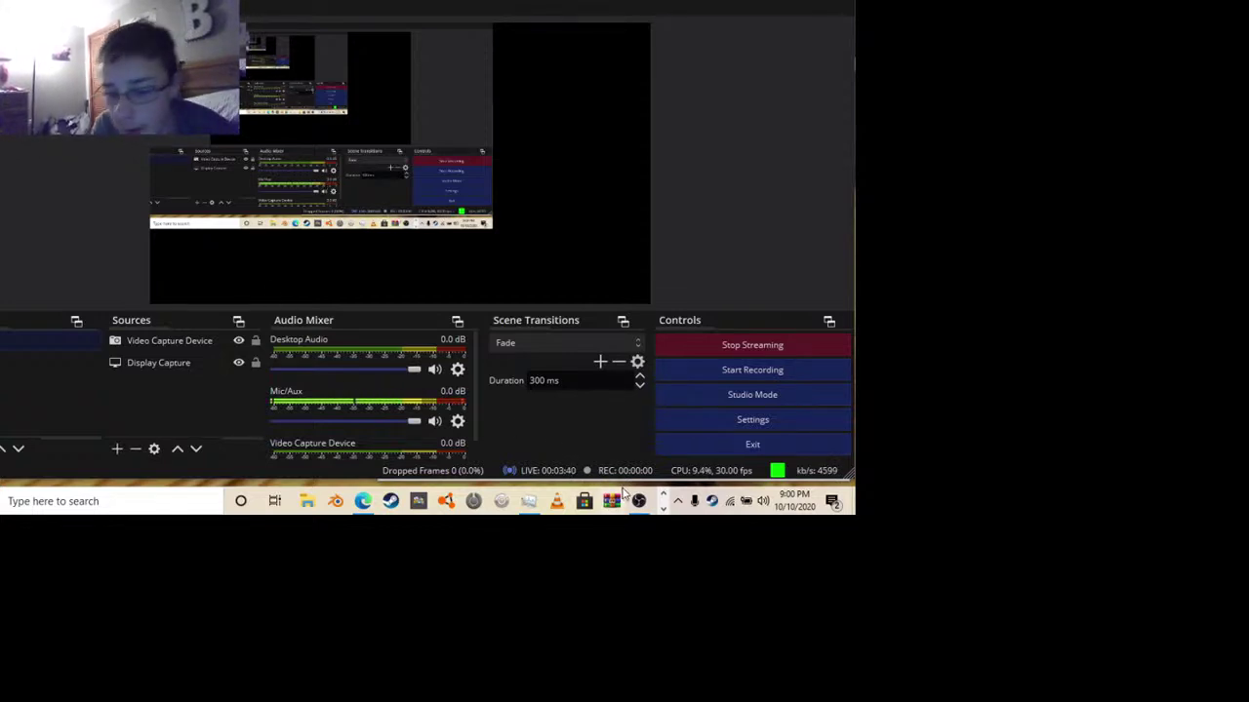
{"action": "left_click", "coordinate": [664, 509]}
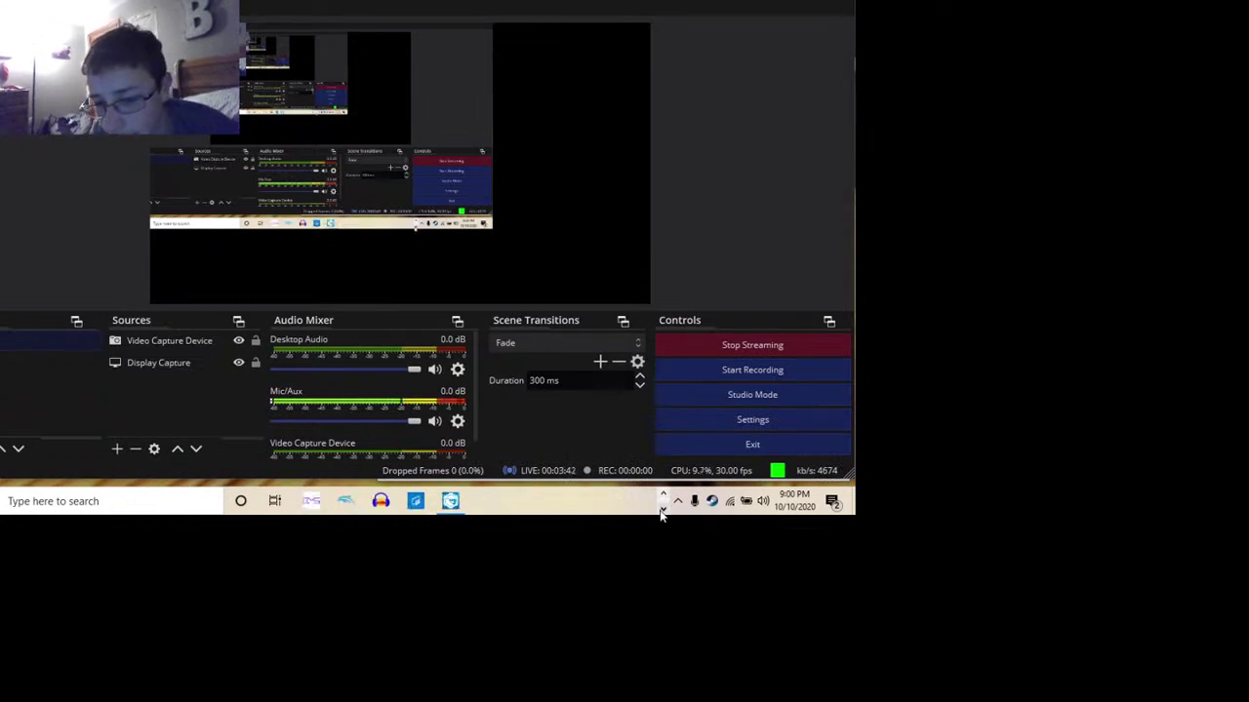
{"action": "left_click", "coordinate": [448, 503]}
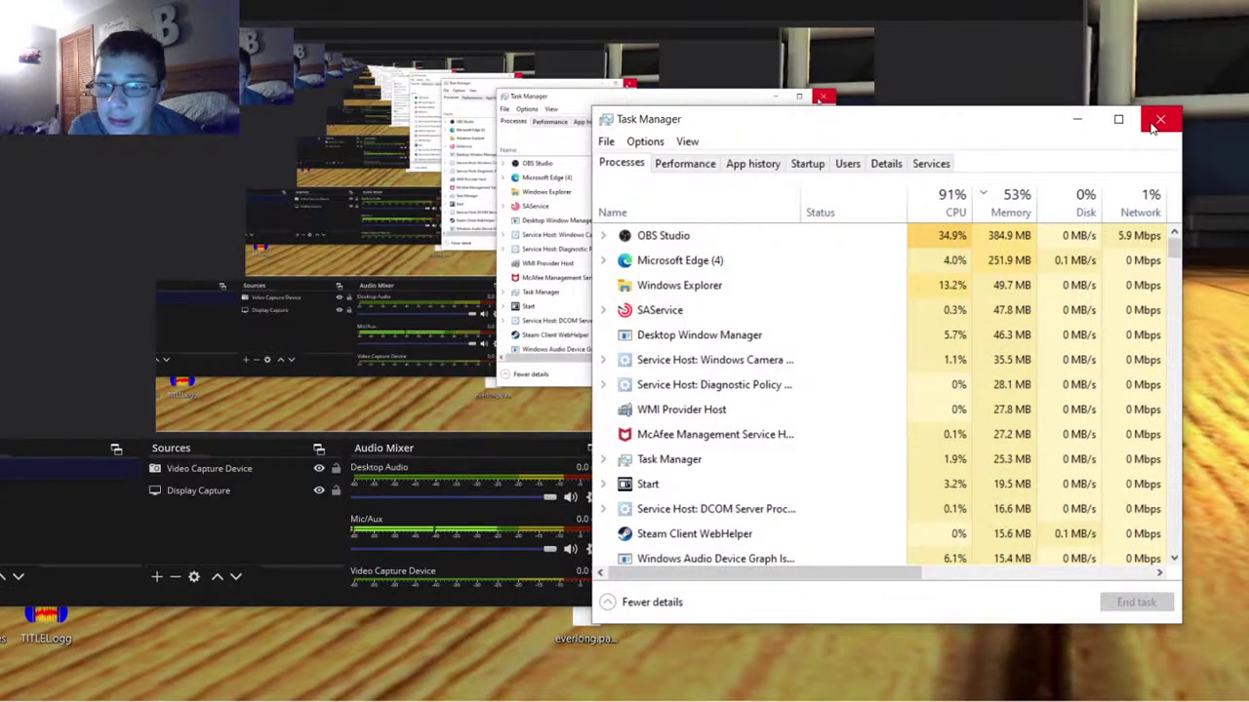
{"action": "left_click", "coordinate": [1157, 123]}
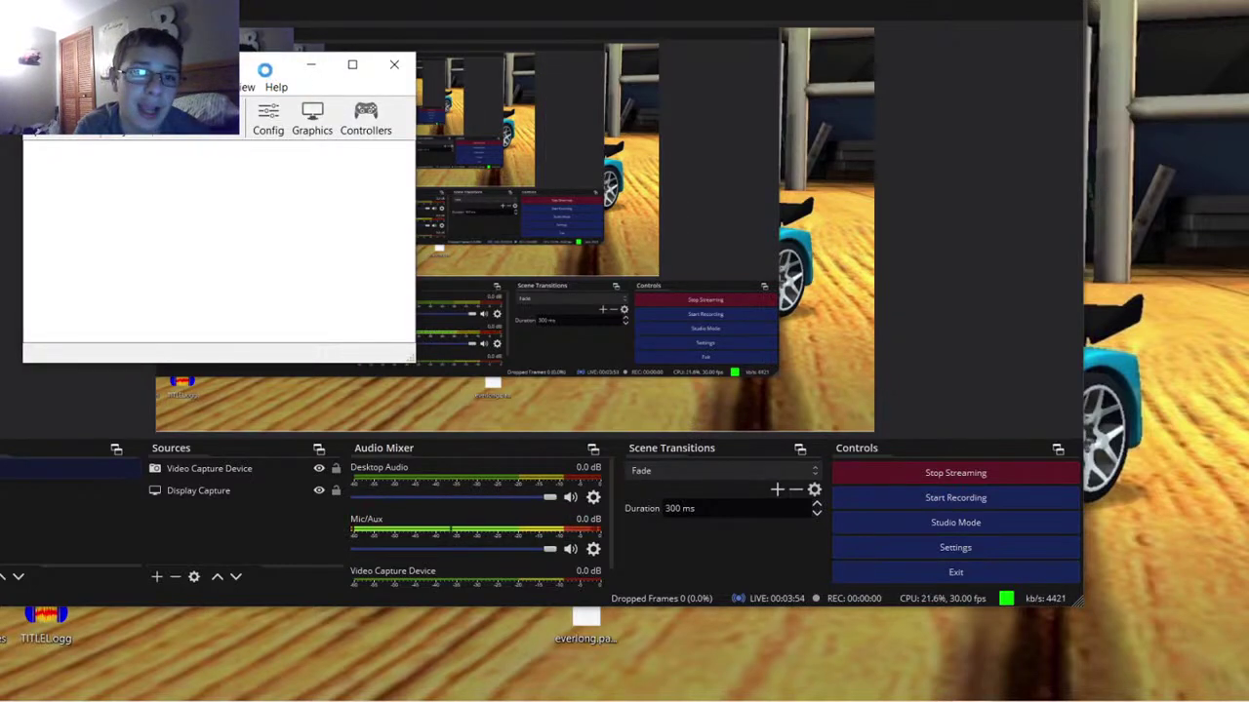
{"action": "left_click_drag", "start_coordinate": [253, 76], "coordinate": [517, 208]}
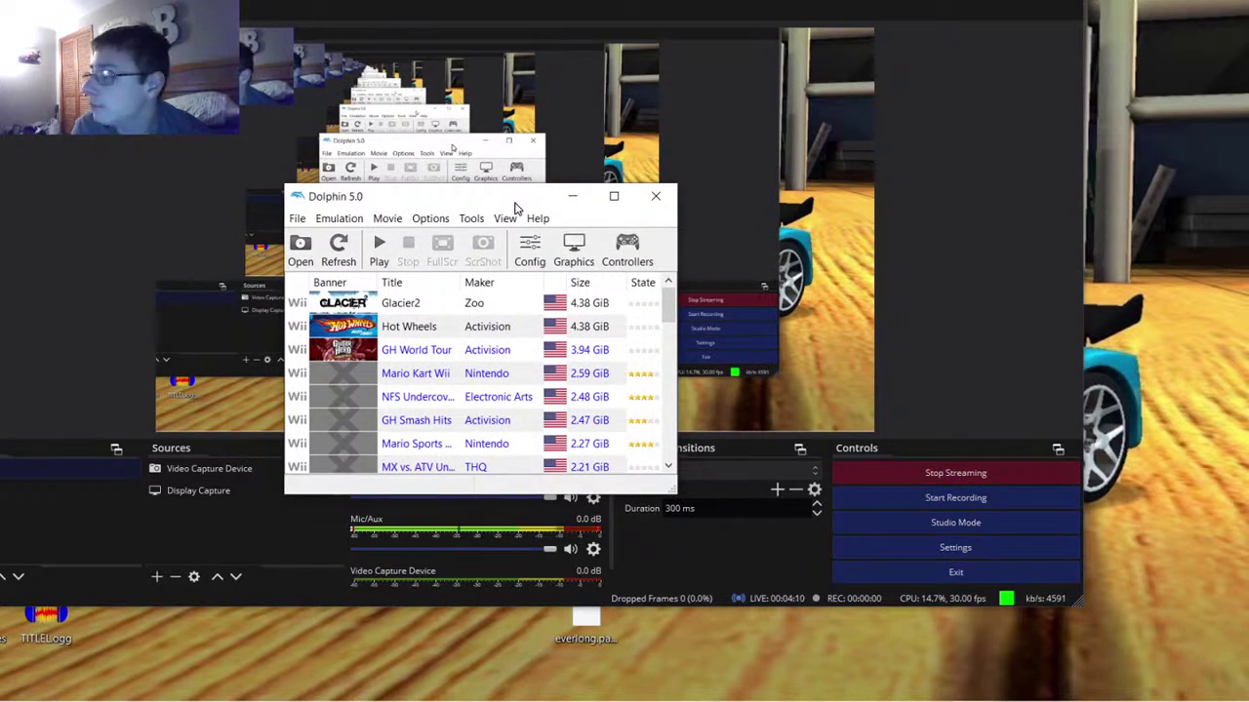
{"action": "left_click_drag", "start_coordinate": [517, 208], "coordinate": [517, 205]}
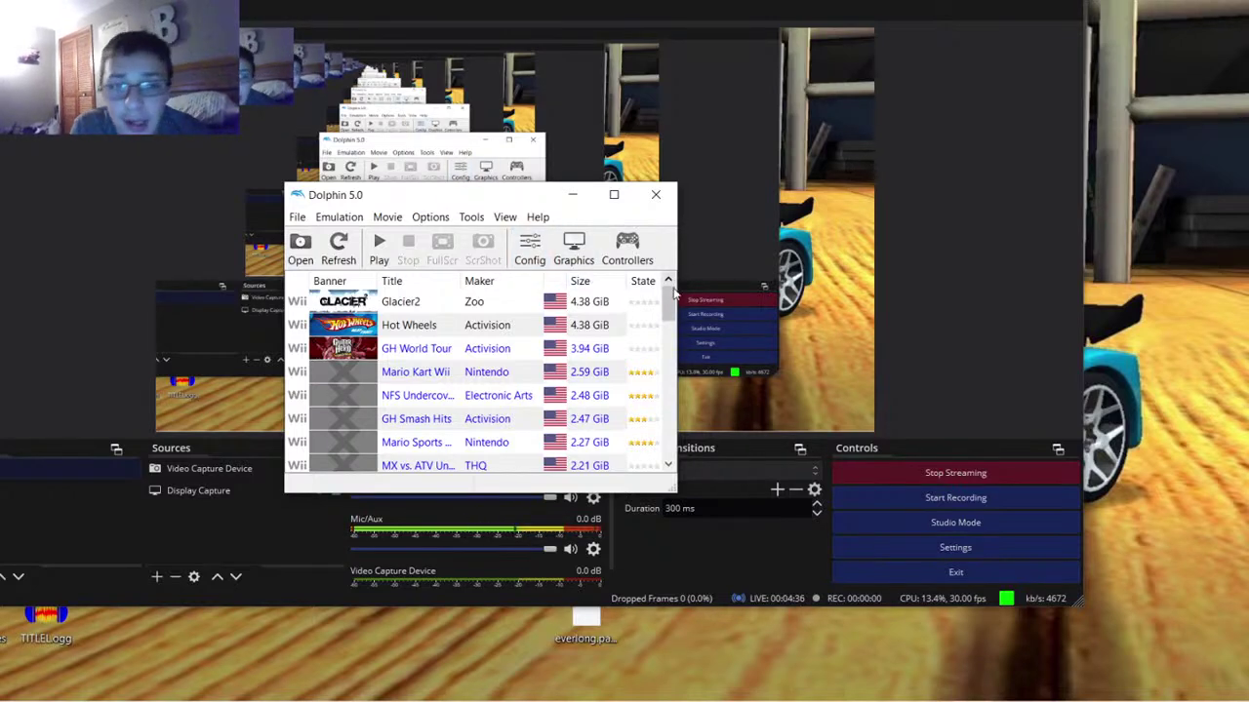
Launch the 264.00 MiB HW: Track Attack entry from Dolphin's game list and reposition its game window
{"action": "left_click_drag", "start_coordinate": [671, 297], "coordinate": [661, 369]}
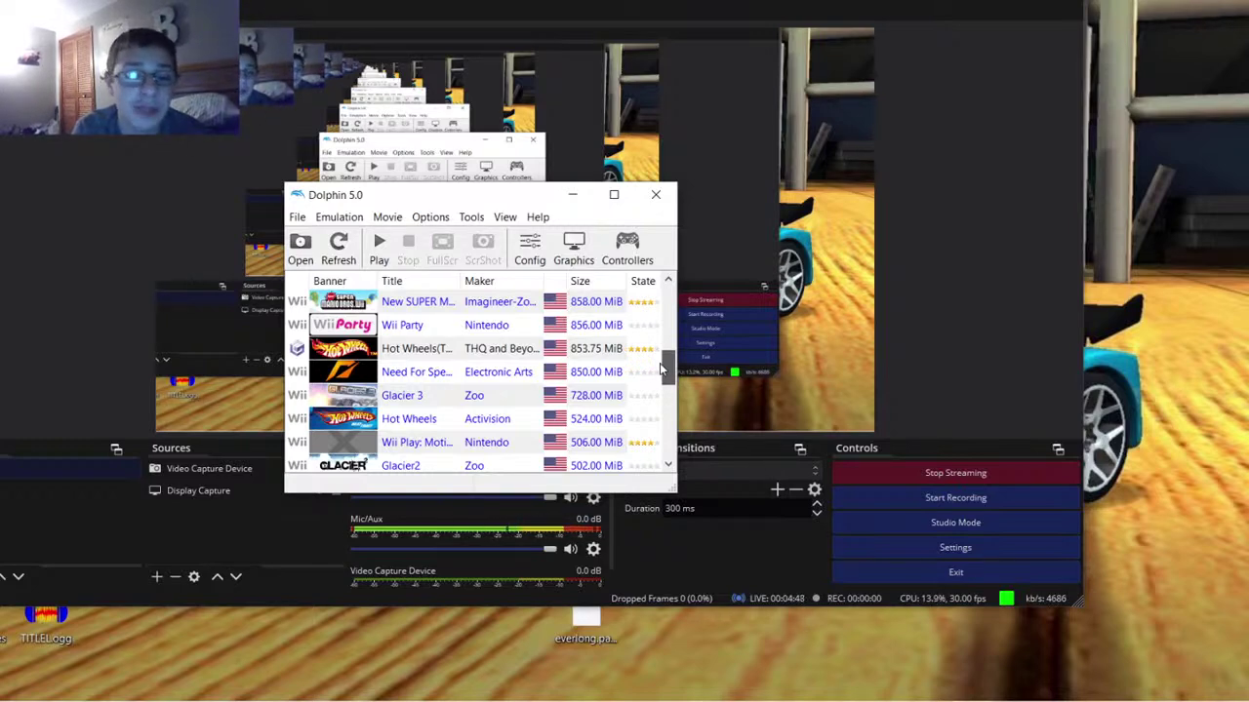
{"action": "left_click_drag", "start_coordinate": [661, 366], "coordinate": [667, 428]}
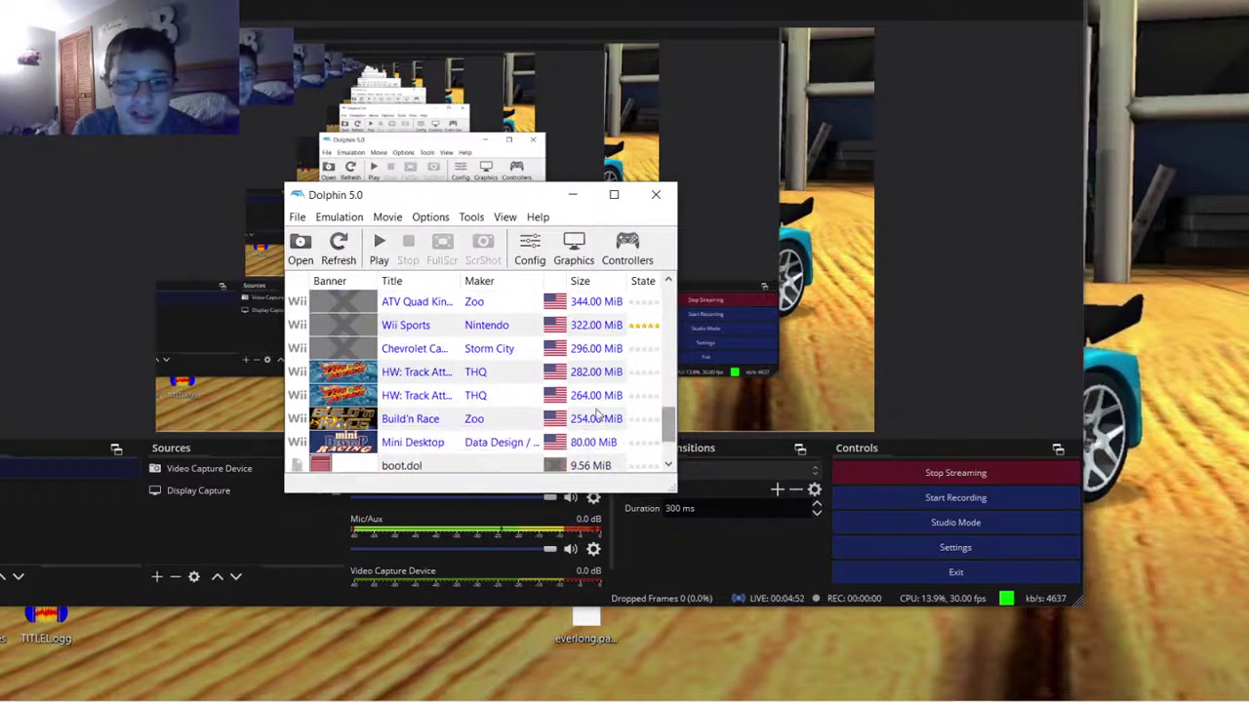
{"action": "left_click", "coordinate": [542, 403]}
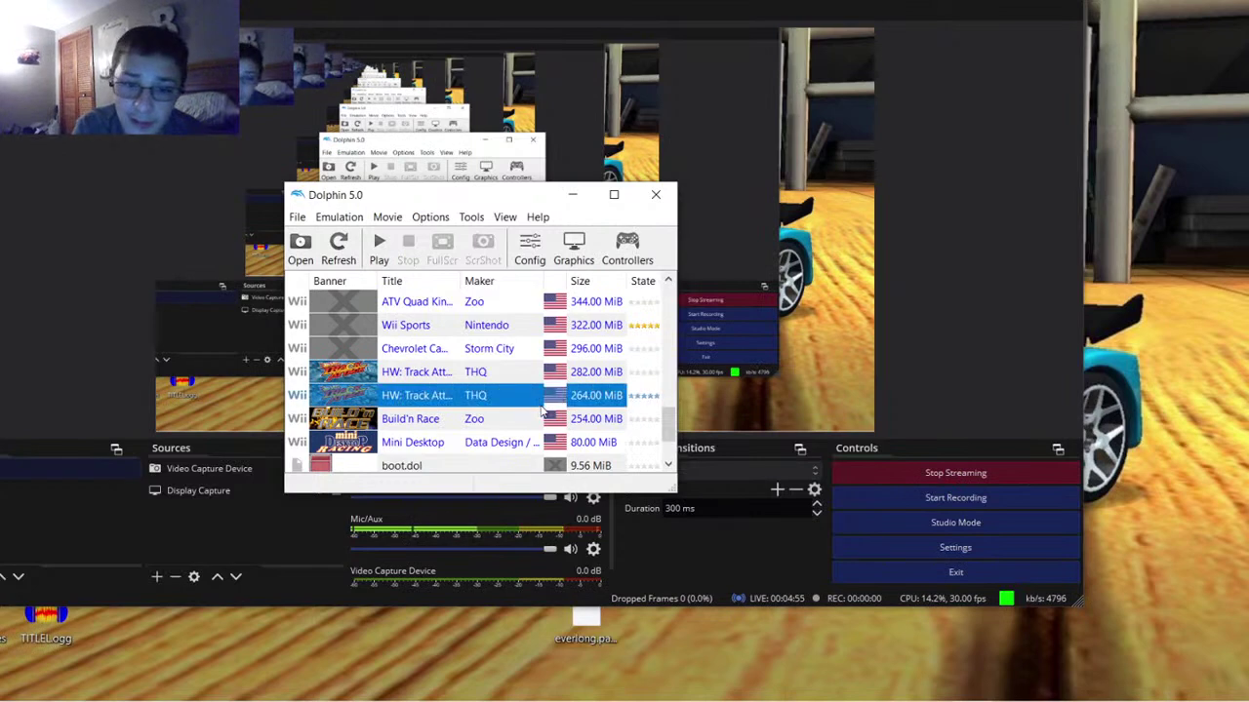
{"action": "double_click", "coordinate": [494, 393]}
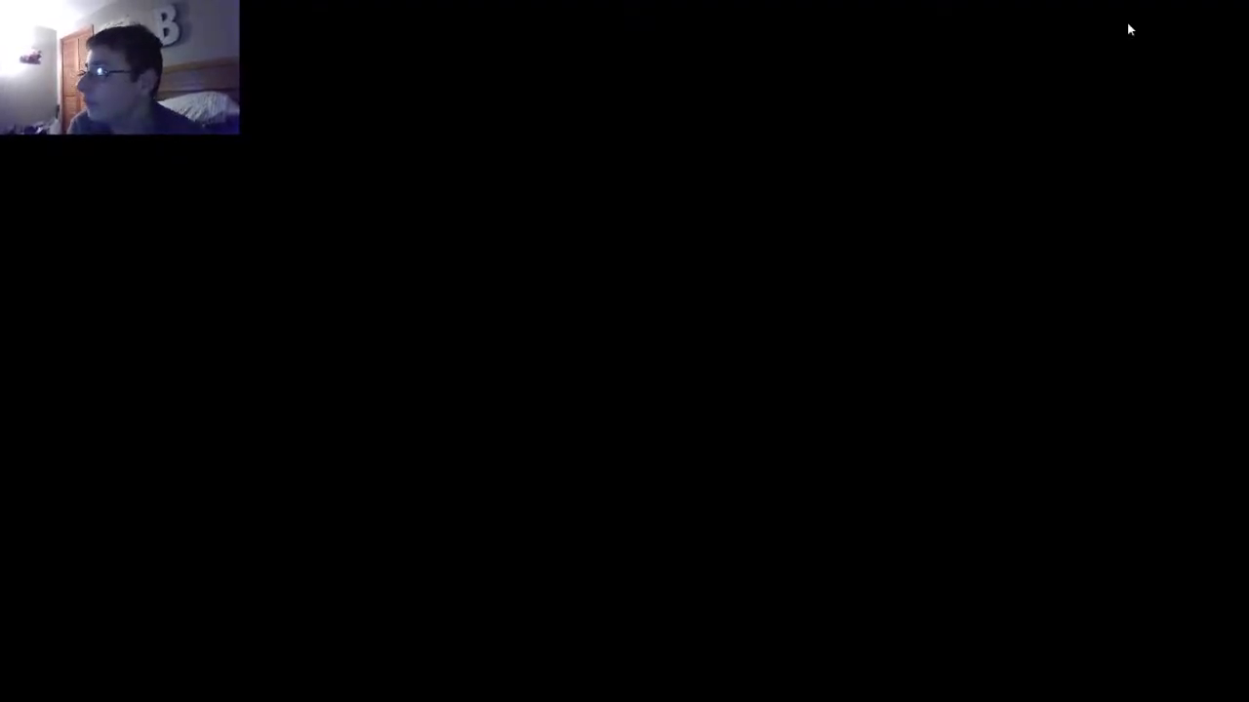
{"action": "left_click_drag", "start_coordinate": [1106, 33], "coordinate": [669, 9]}
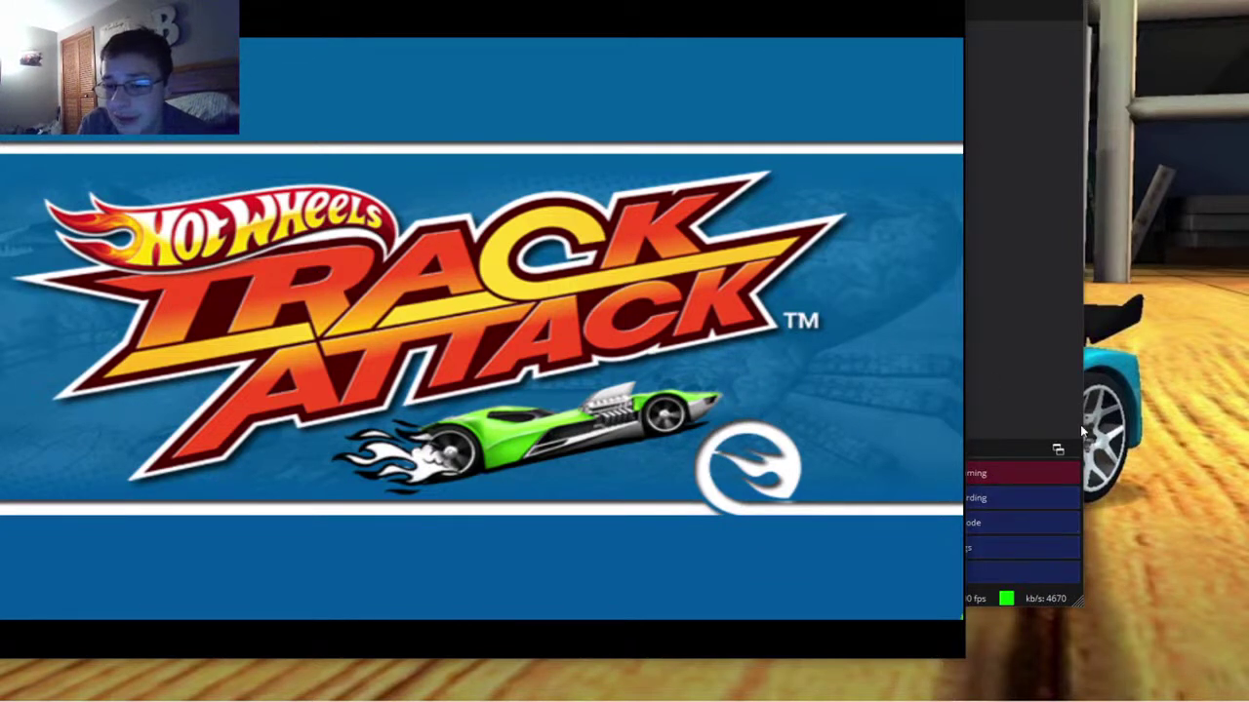
Enter the green car game mode, back out of the burning city area and choose a track in the beach area
{"action": "left_click", "coordinate": [551, 455]}
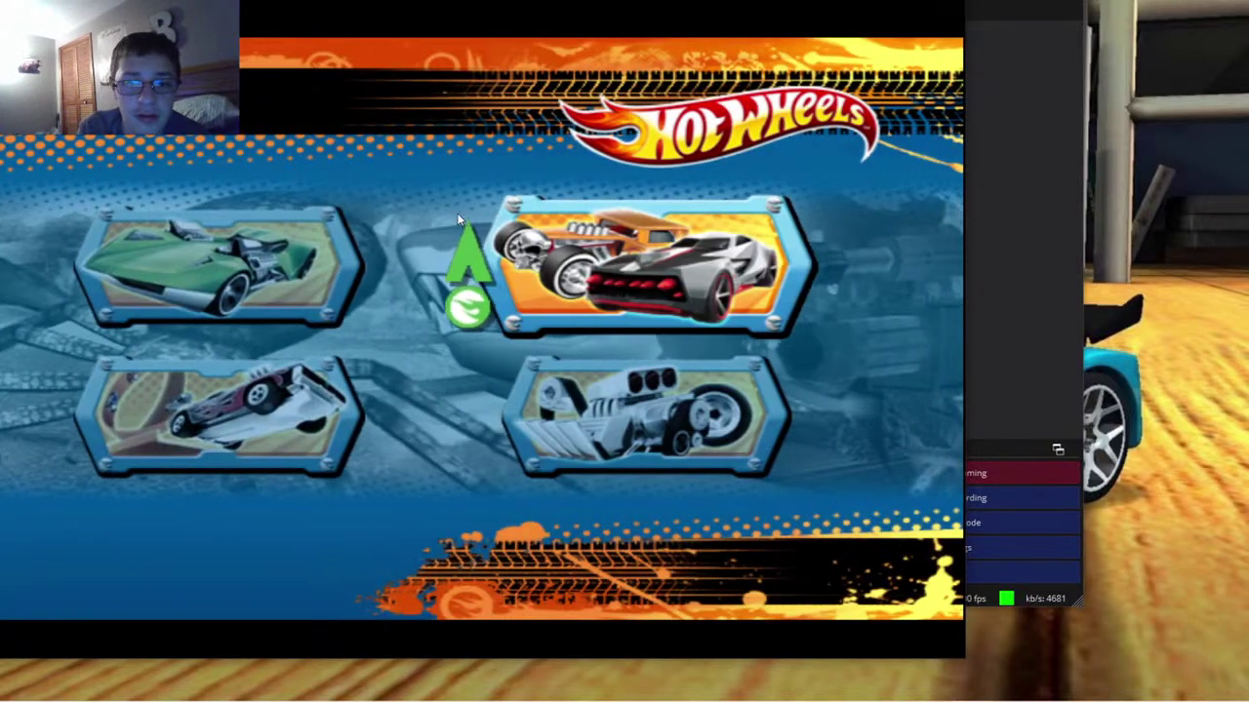
{"action": "left_click", "coordinate": [232, 240]}
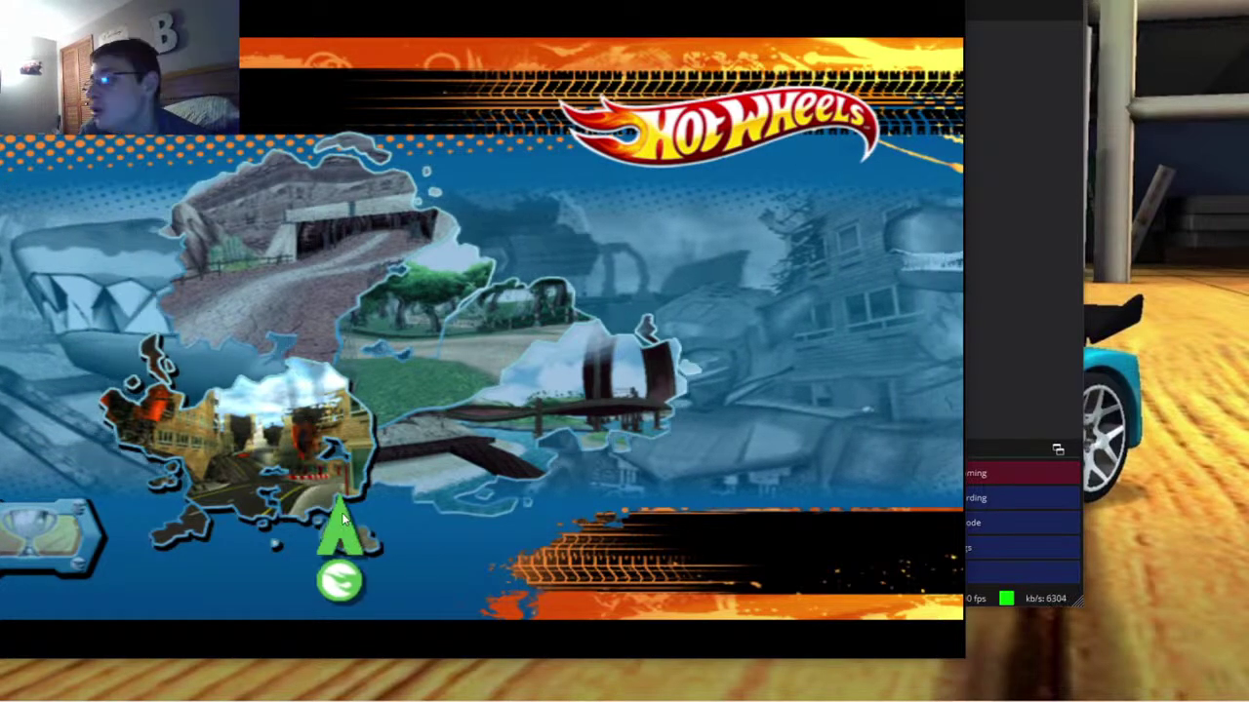
{"action": "left_click", "coordinate": [342, 517]}
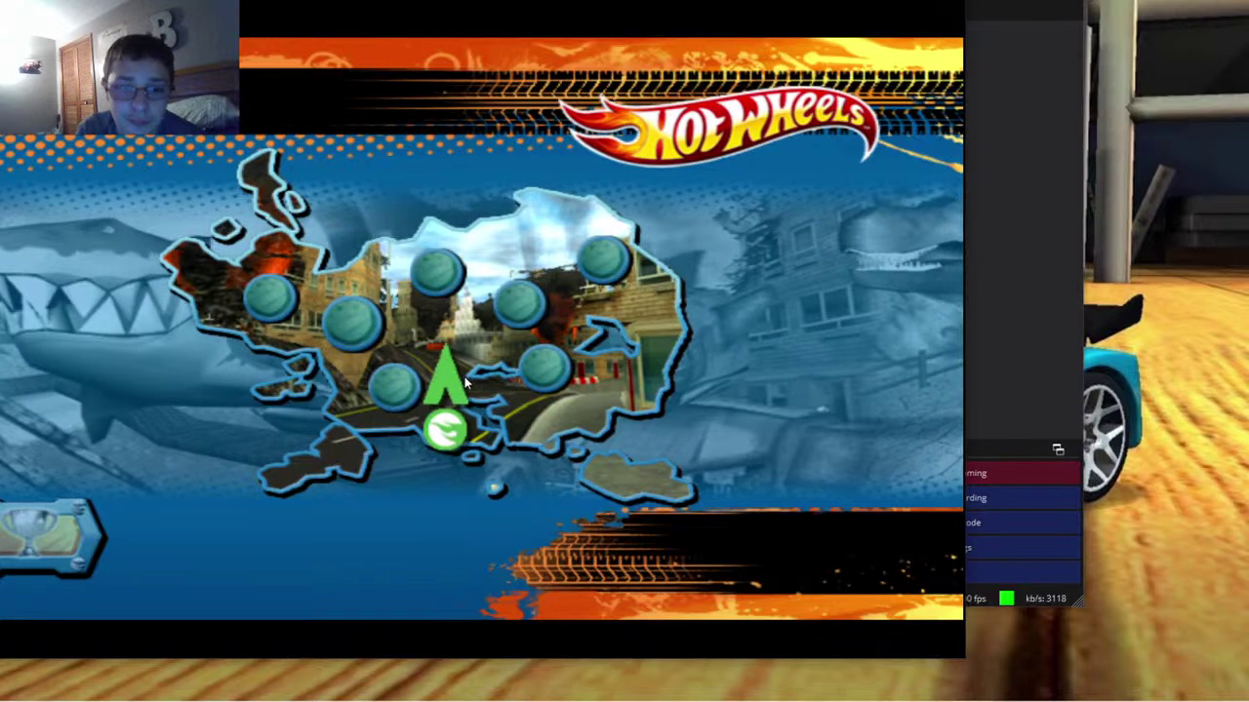
{"action": "right_click", "coordinate": [534, 363]}
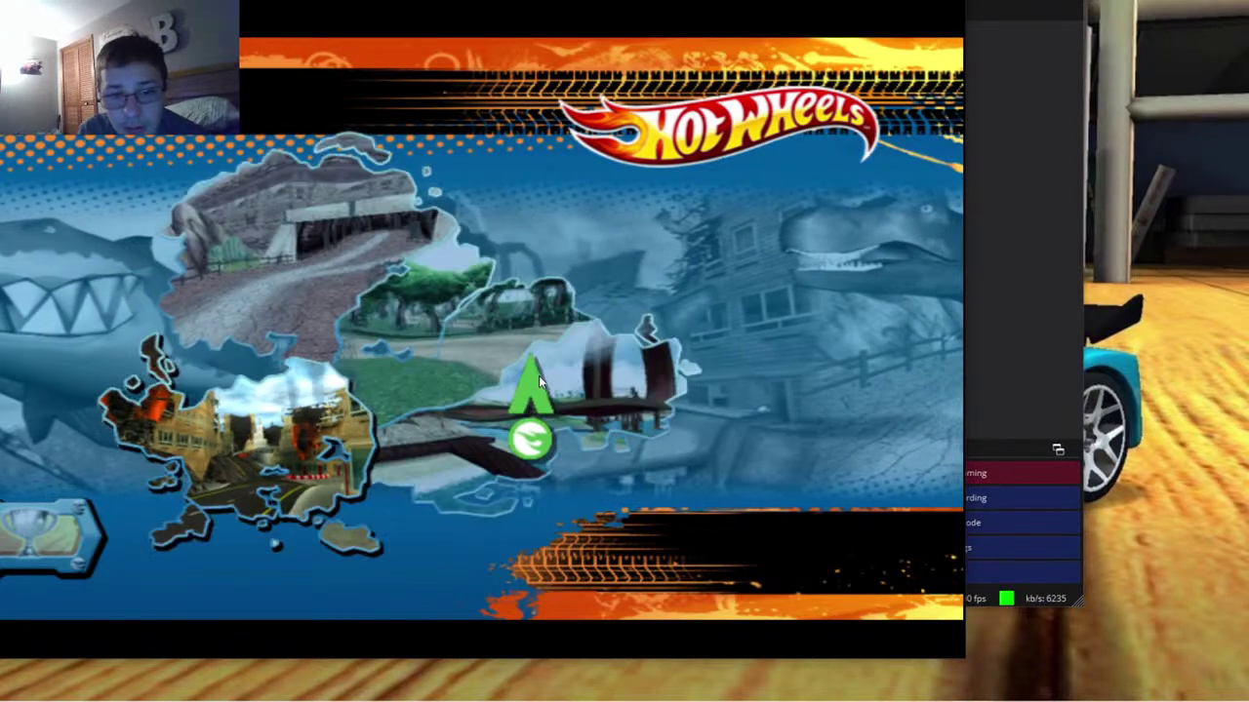
{"action": "left_click", "coordinate": [547, 403]}
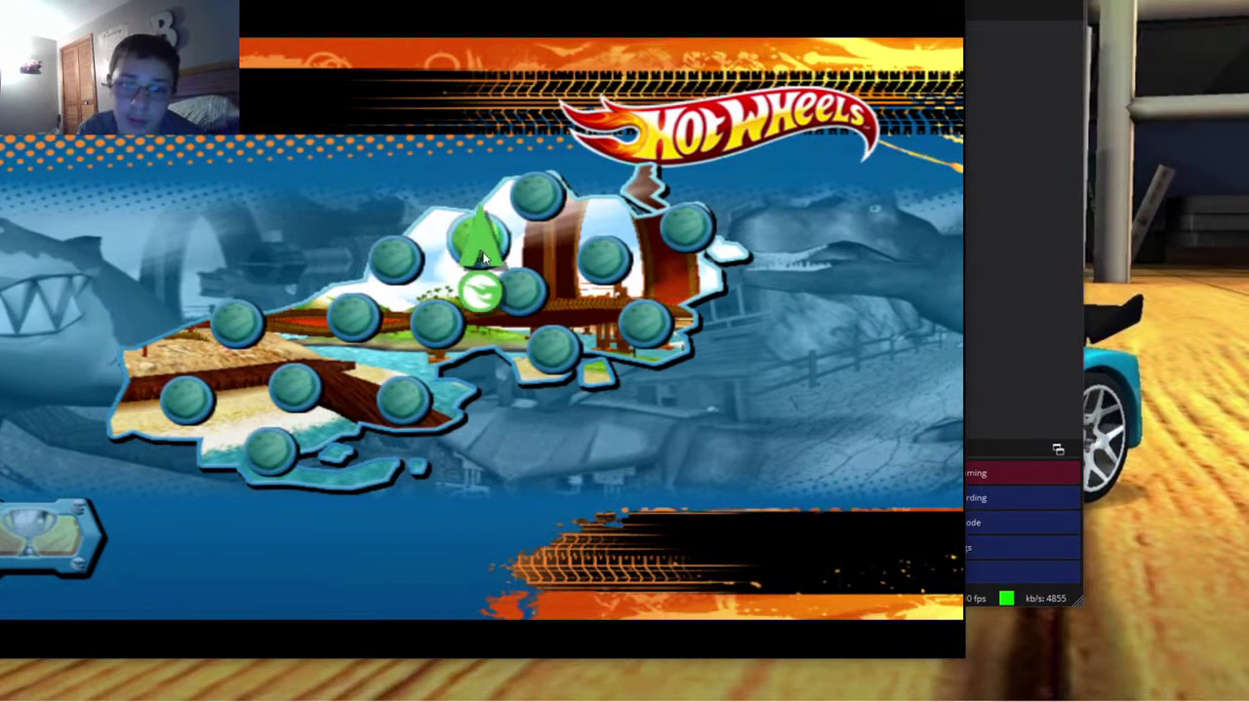
{"action": "left_click", "coordinate": [354, 320]}
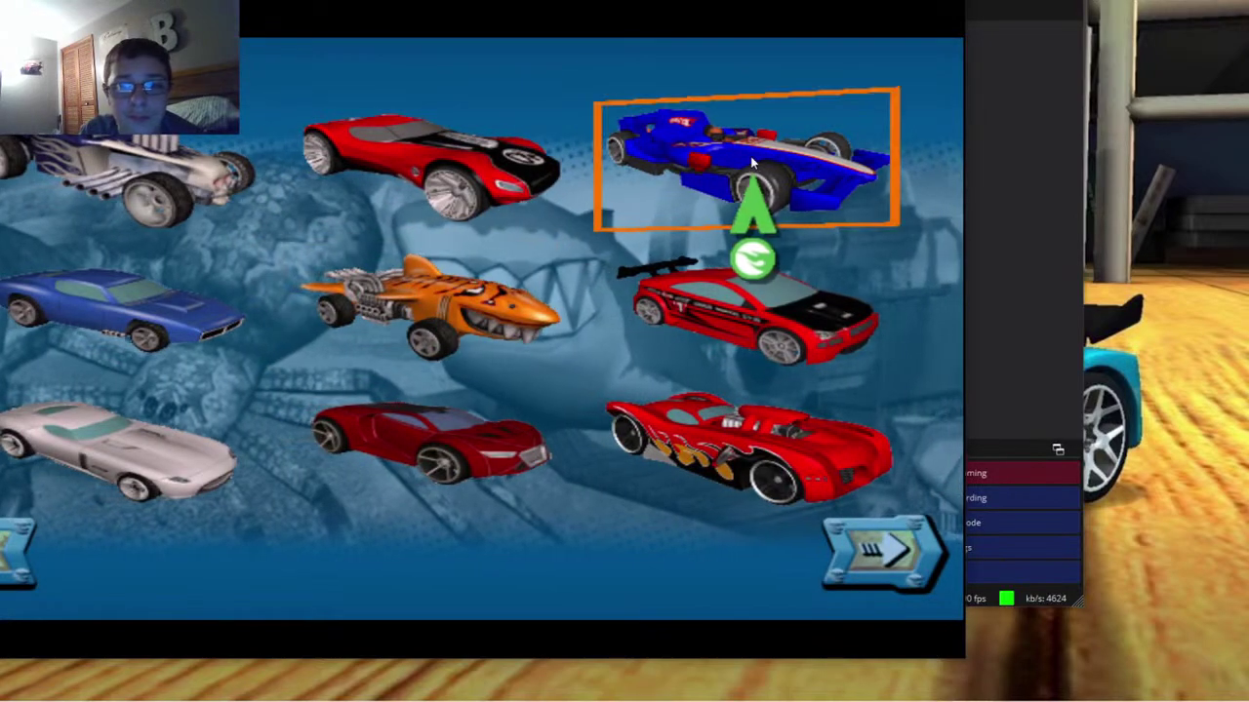
Open the blue open-wheel racer's customization screen and browse forward through the cars to the dark red flame-patterned hot rod
{"action": "left_click", "coordinate": [750, 157]}
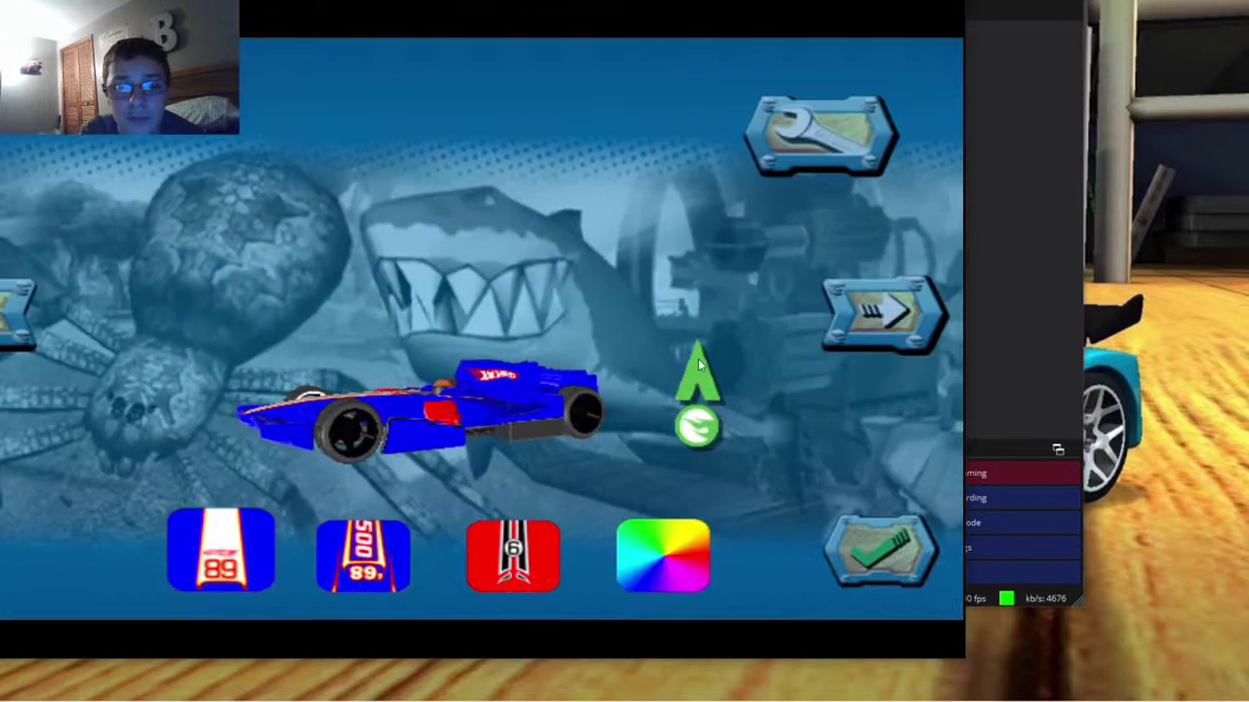
{"action": "left_click", "coordinate": [868, 307]}
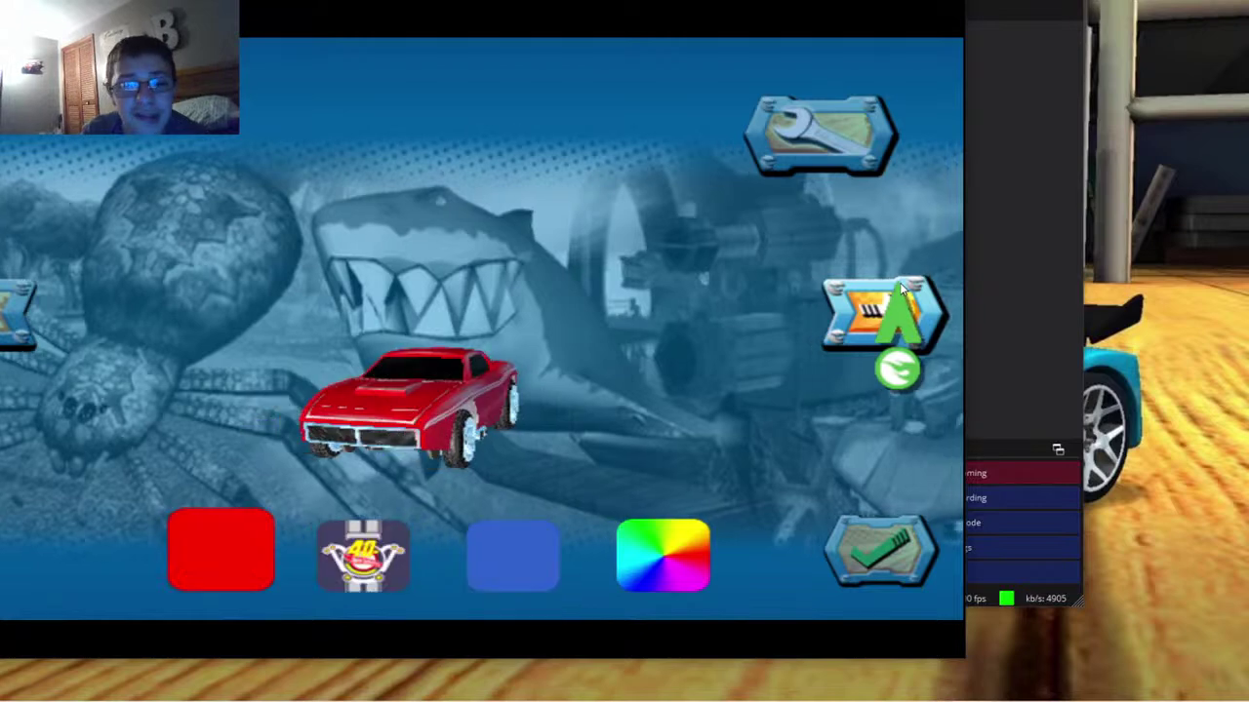
{"action": "left_click", "coordinate": [901, 289]}
{"action": "left_click", "coordinate": [901, 288]}
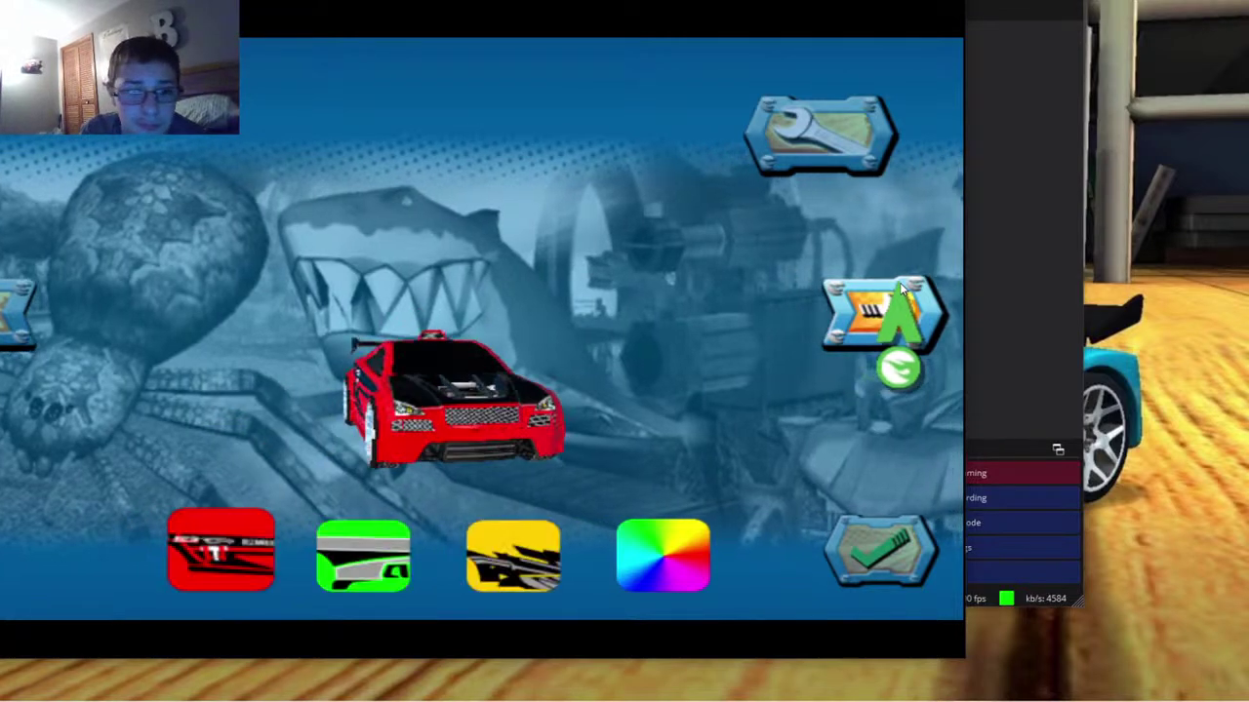
{"action": "left_click", "coordinate": [902, 289]}
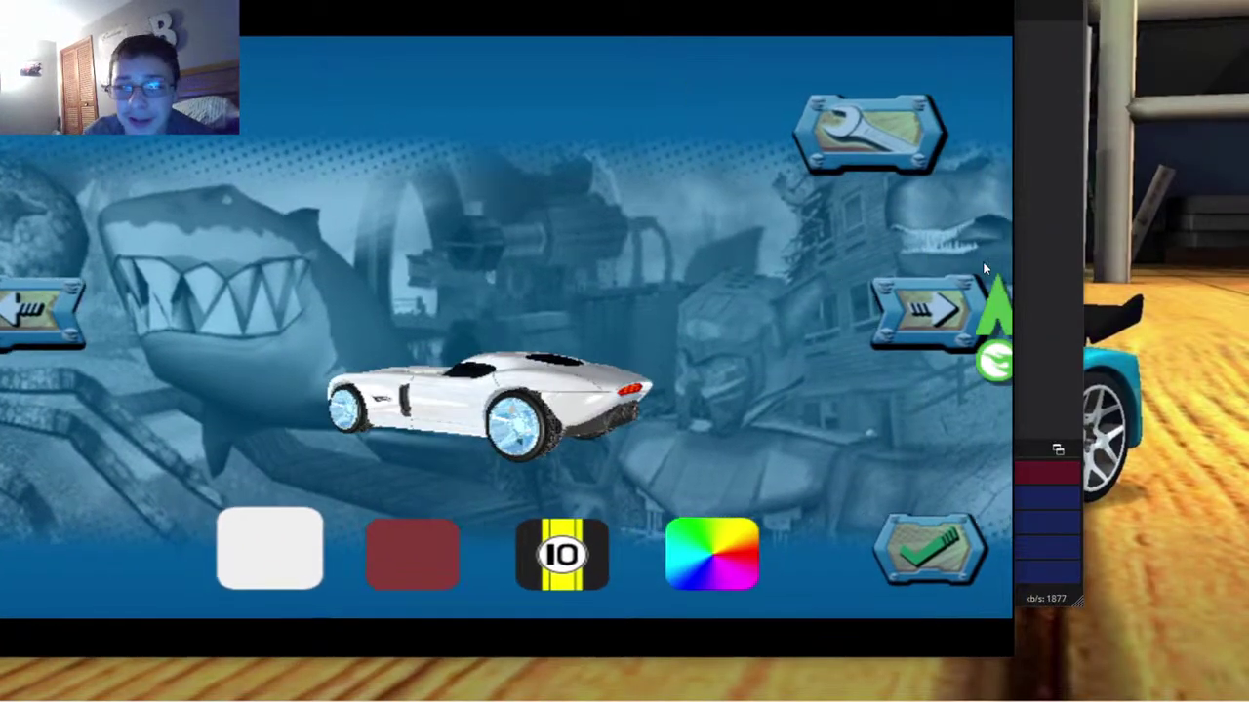
{"action": "left_click", "coordinate": [935, 293]}
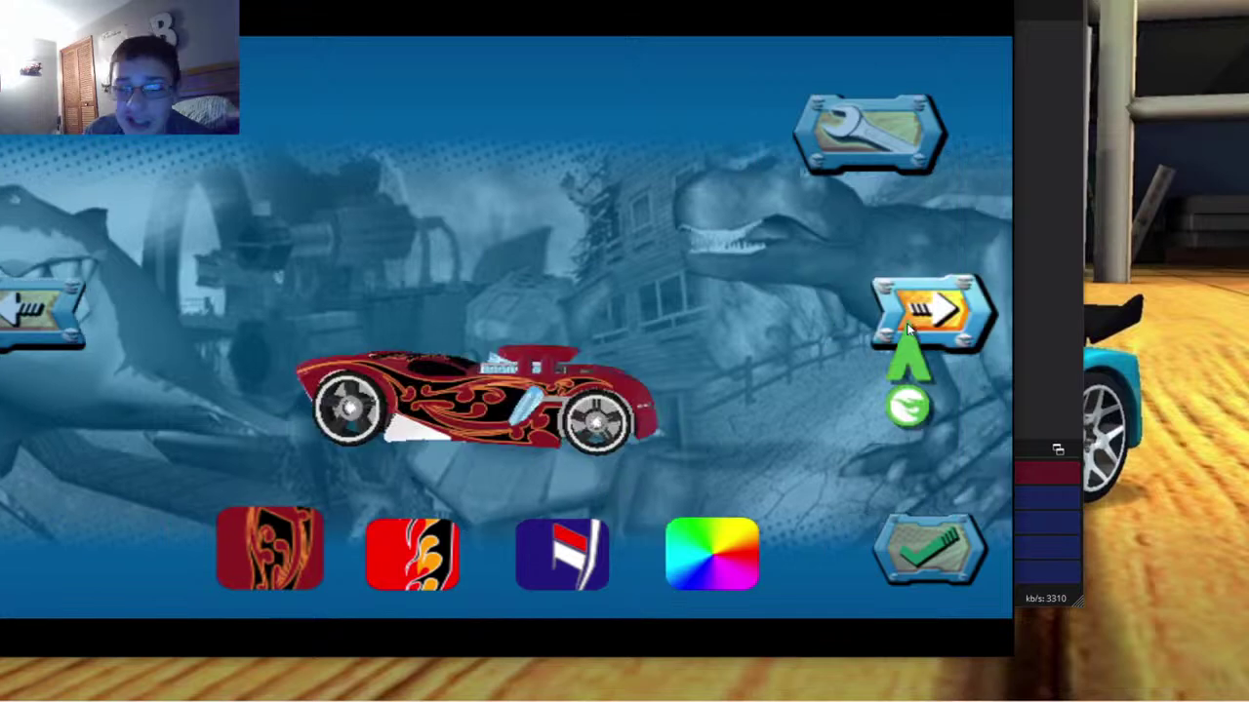
Browse forward from the dark red hot rod past the taxi and yellow buggy to the yellow car with green snake-like stripes
{"action": "left_click", "coordinate": [908, 330]}
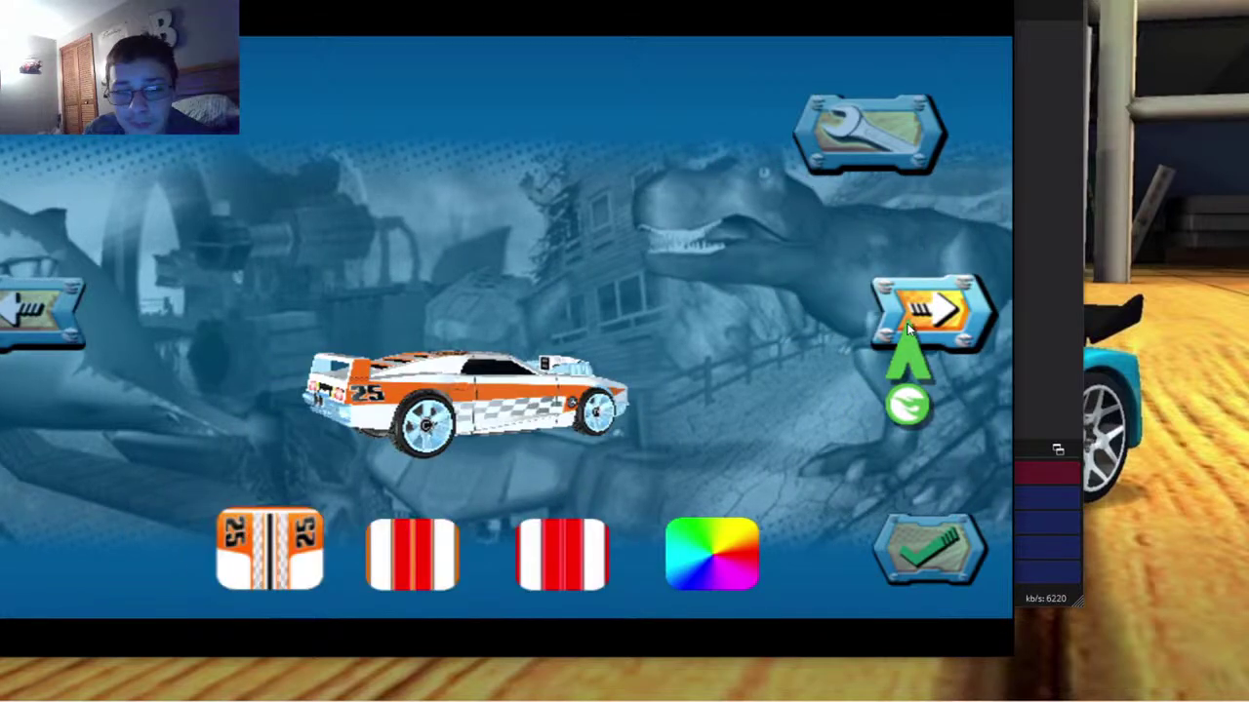
{"action": "left_click", "coordinate": [907, 330]}
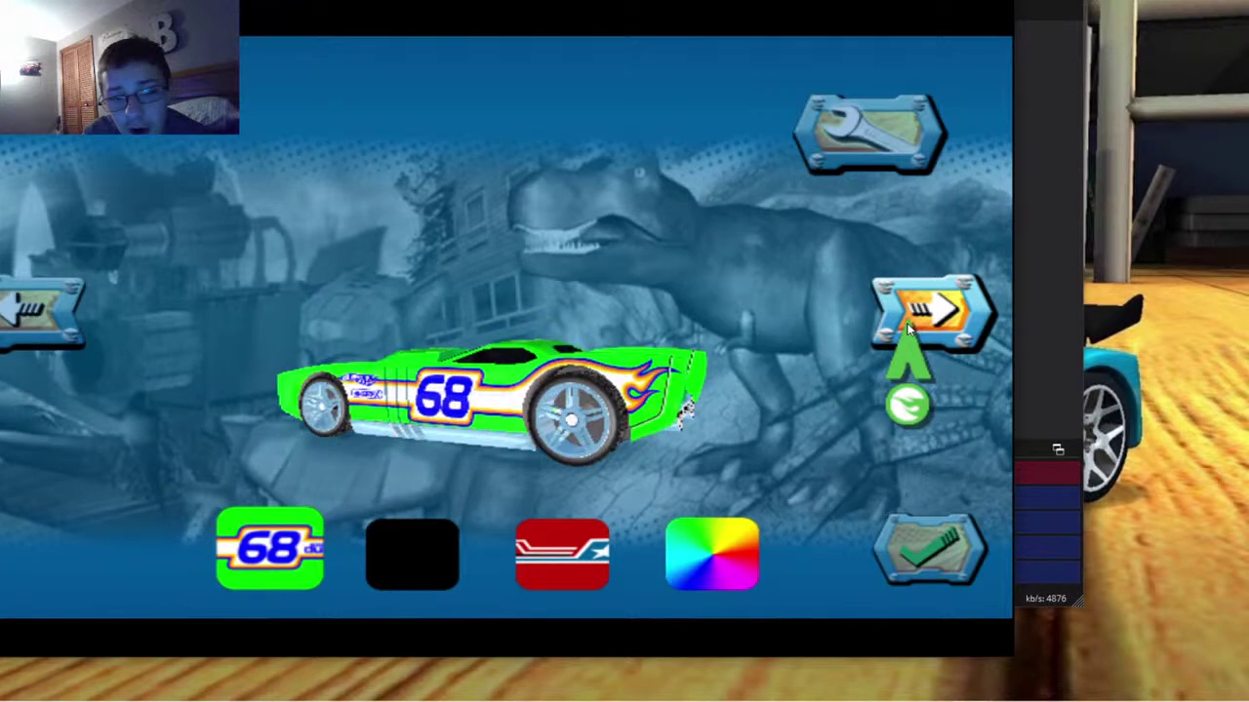
{"action": "left_click", "coordinate": [907, 330]}
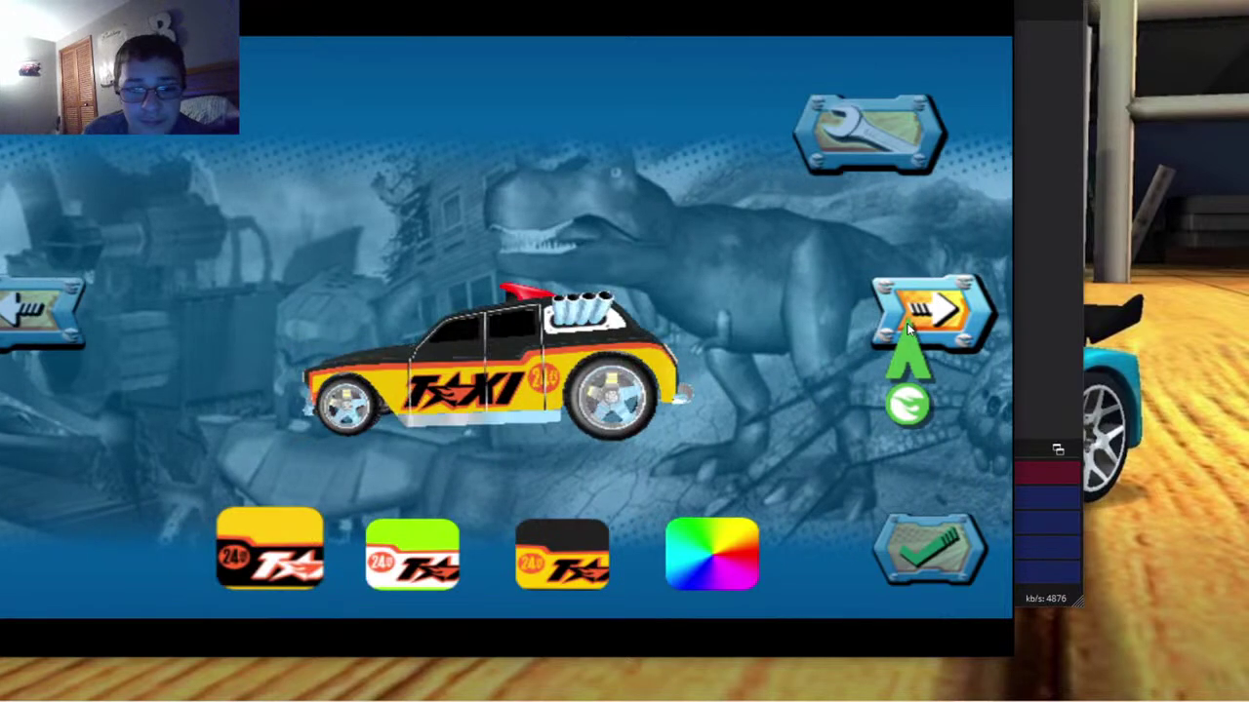
{"action": "left_click", "coordinate": [907, 330]}
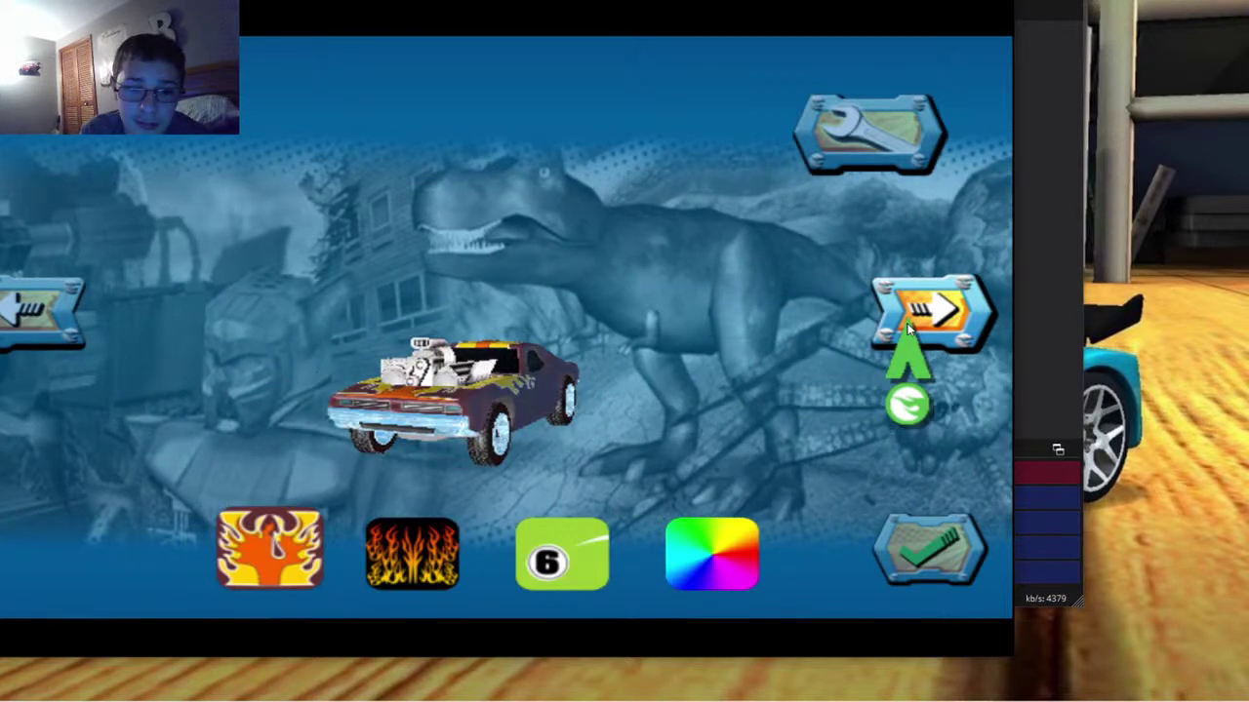
{"action": "left_click", "coordinate": [907, 329]}
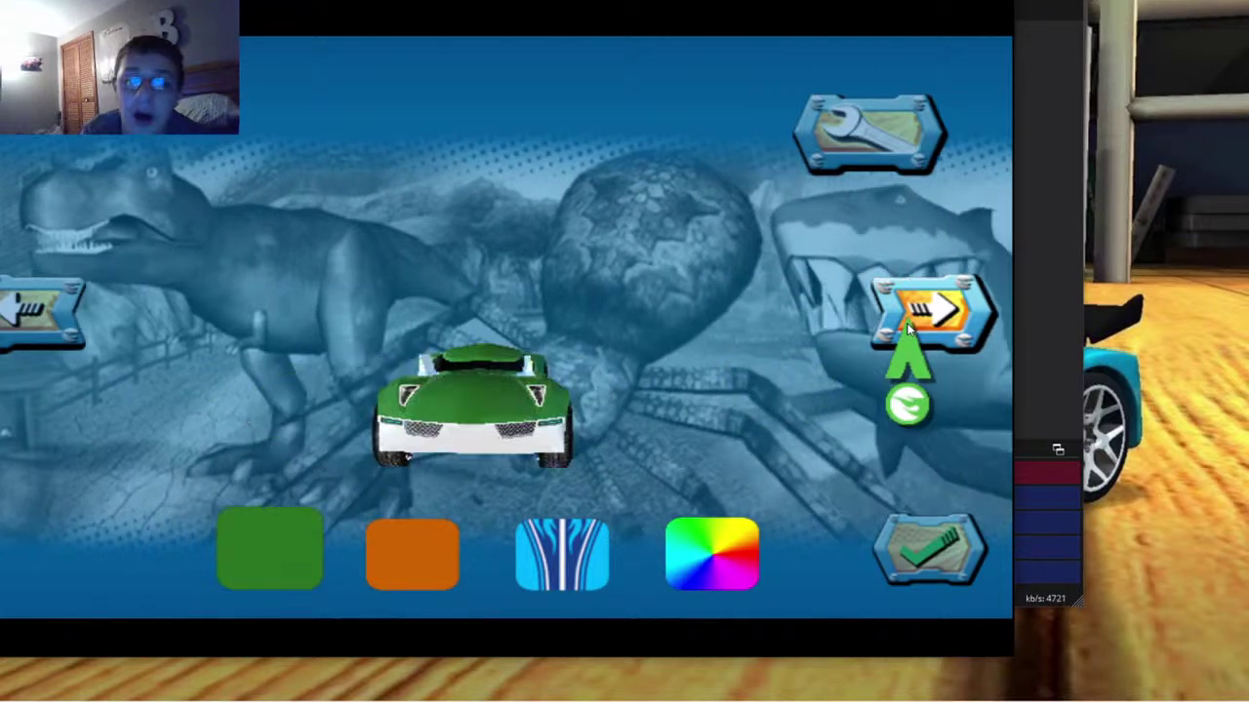
{"action": "left_click", "coordinate": [910, 332]}
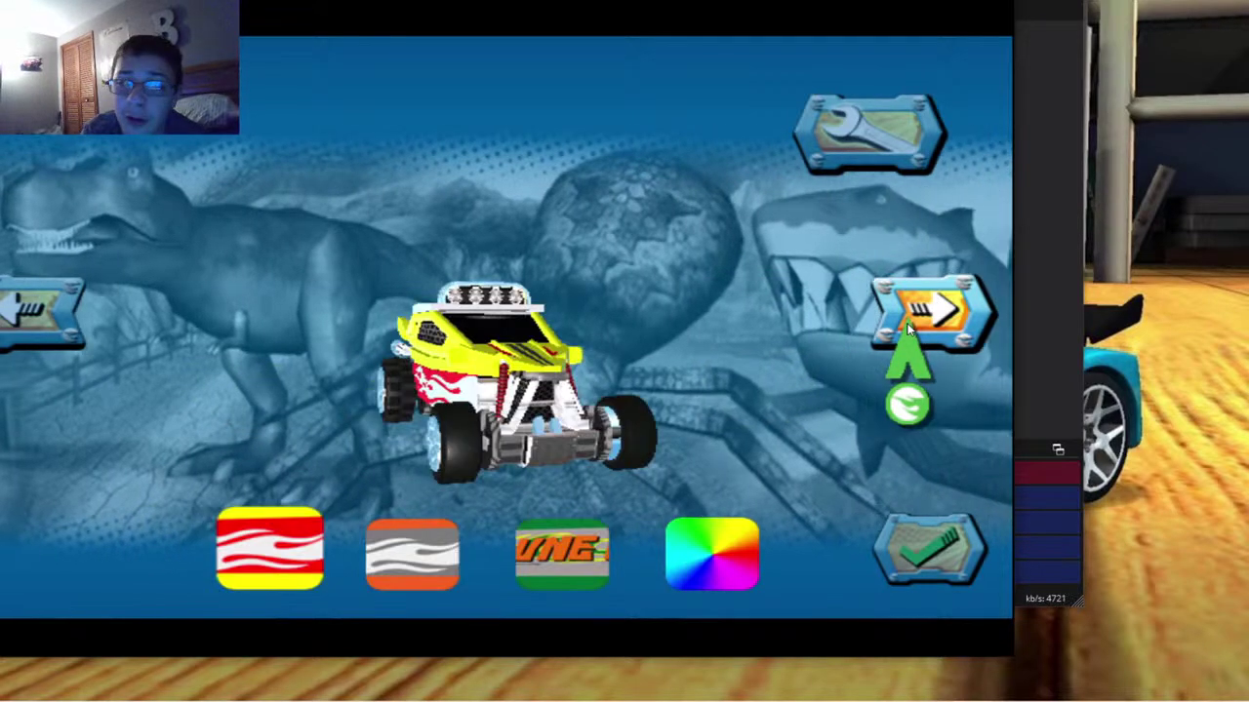
{"action": "left_click", "coordinate": [909, 332]}
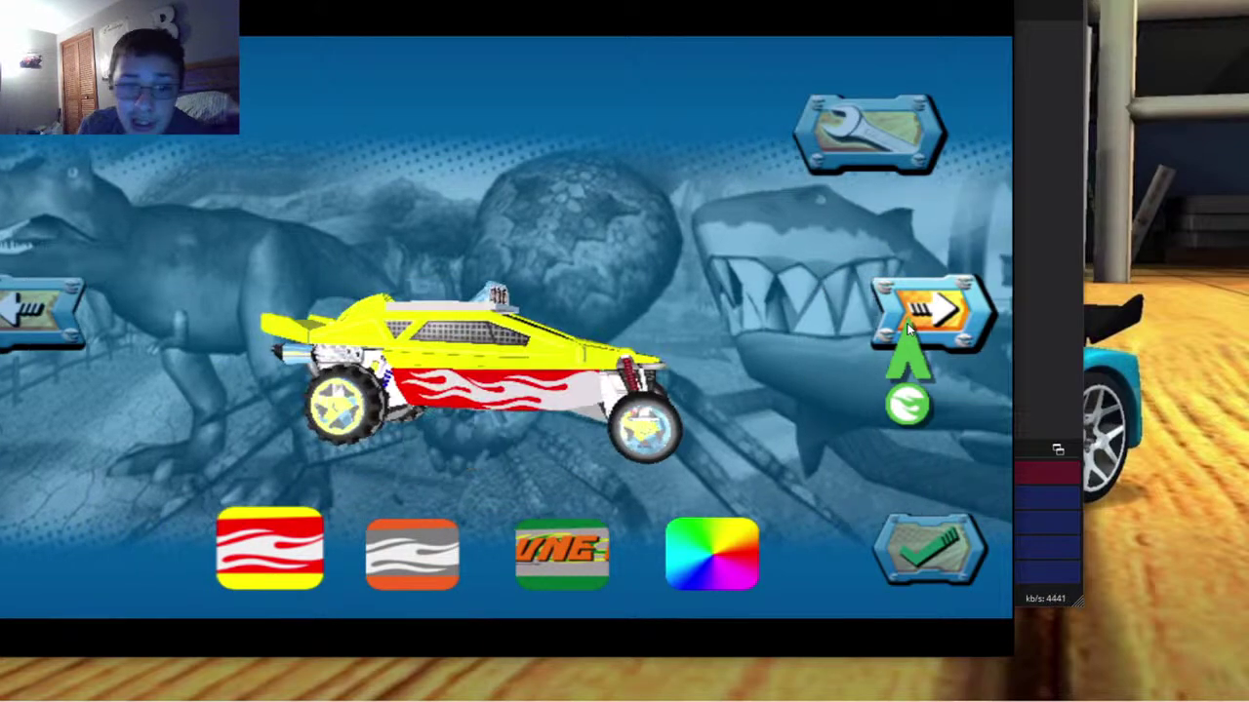
{"action": "left_click", "coordinate": [909, 332]}
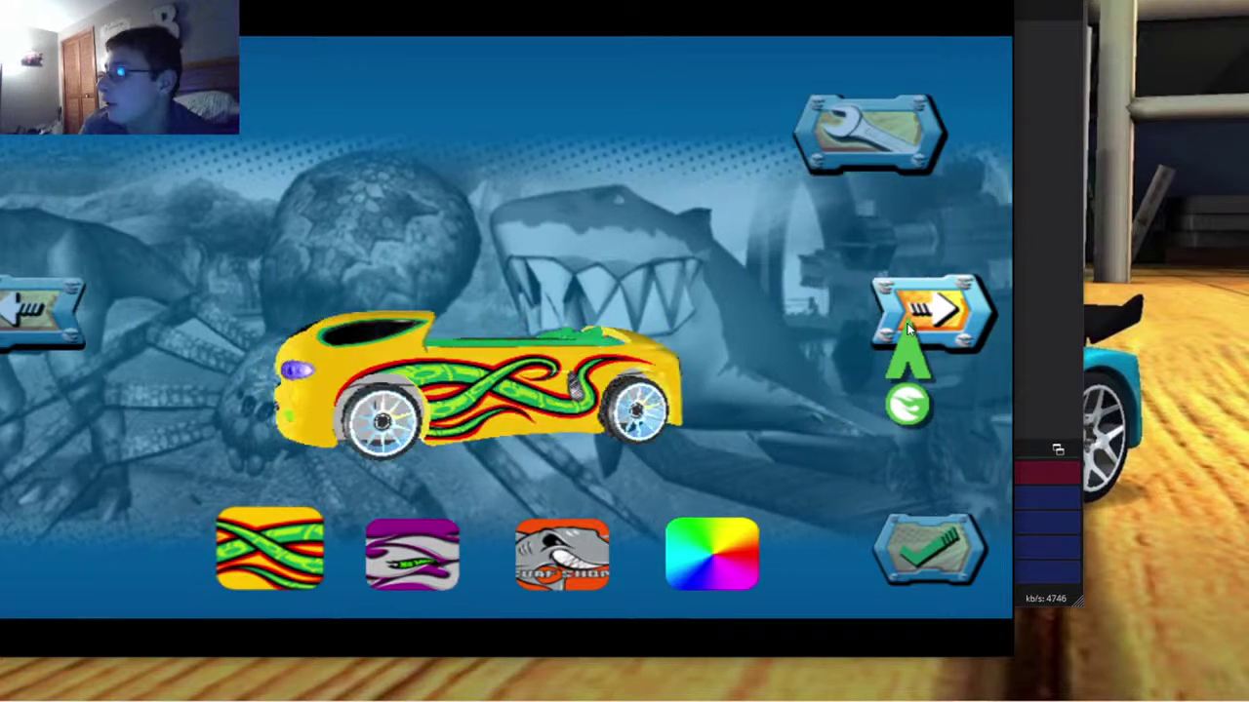
Look through the following cars, past the green crocodile car and the black-and-red hot rod, to the blue car with orange flames
{"action": "left_click", "coordinate": [909, 332]}
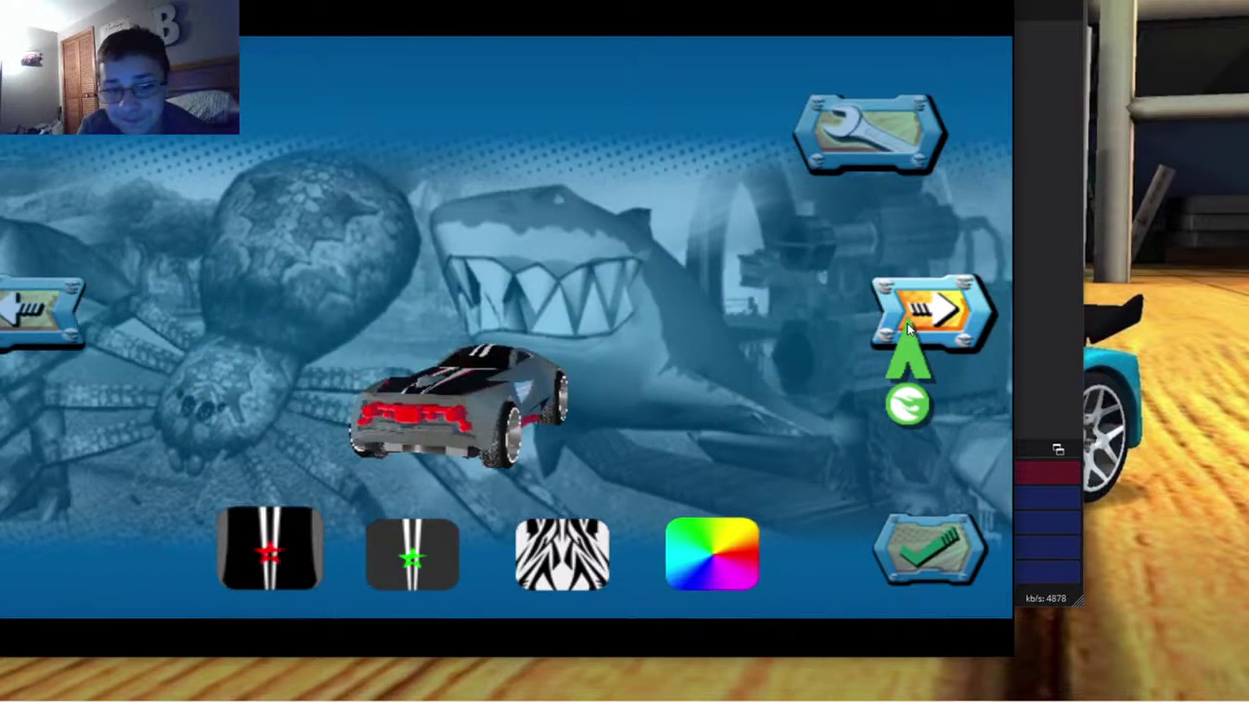
{"action": "left_click", "coordinate": [909, 331]}
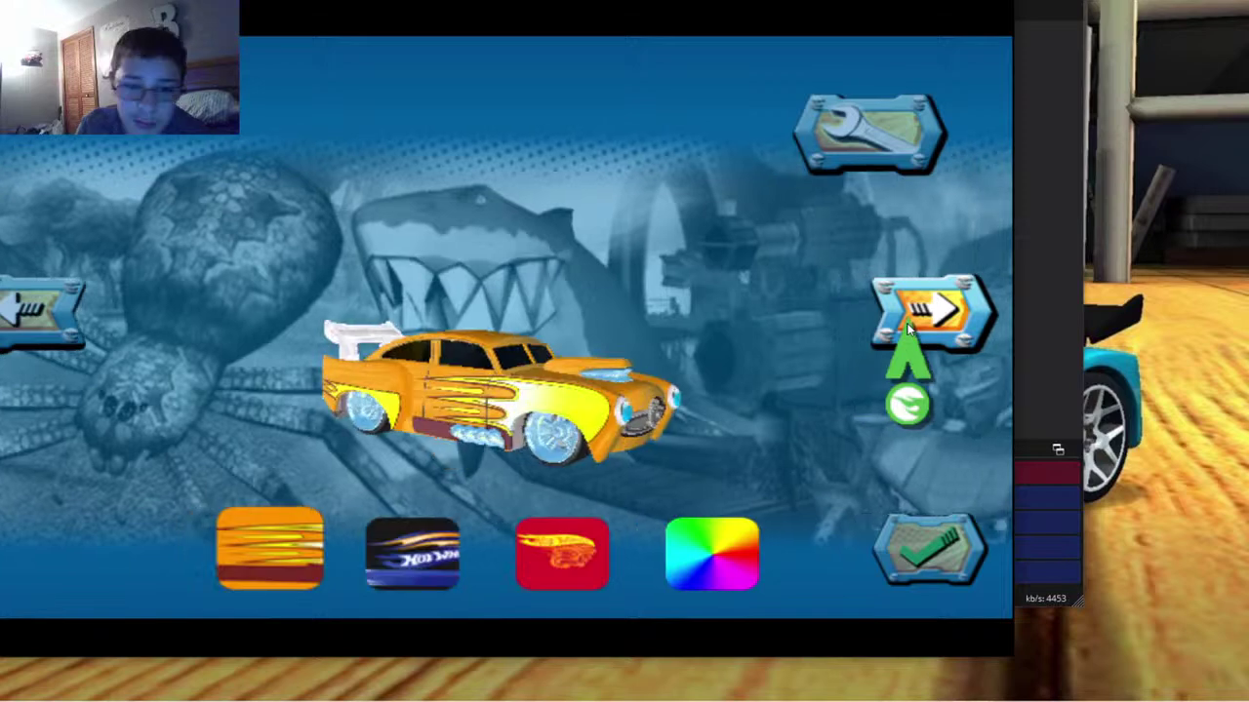
{"action": "left_click", "coordinate": [909, 332]}
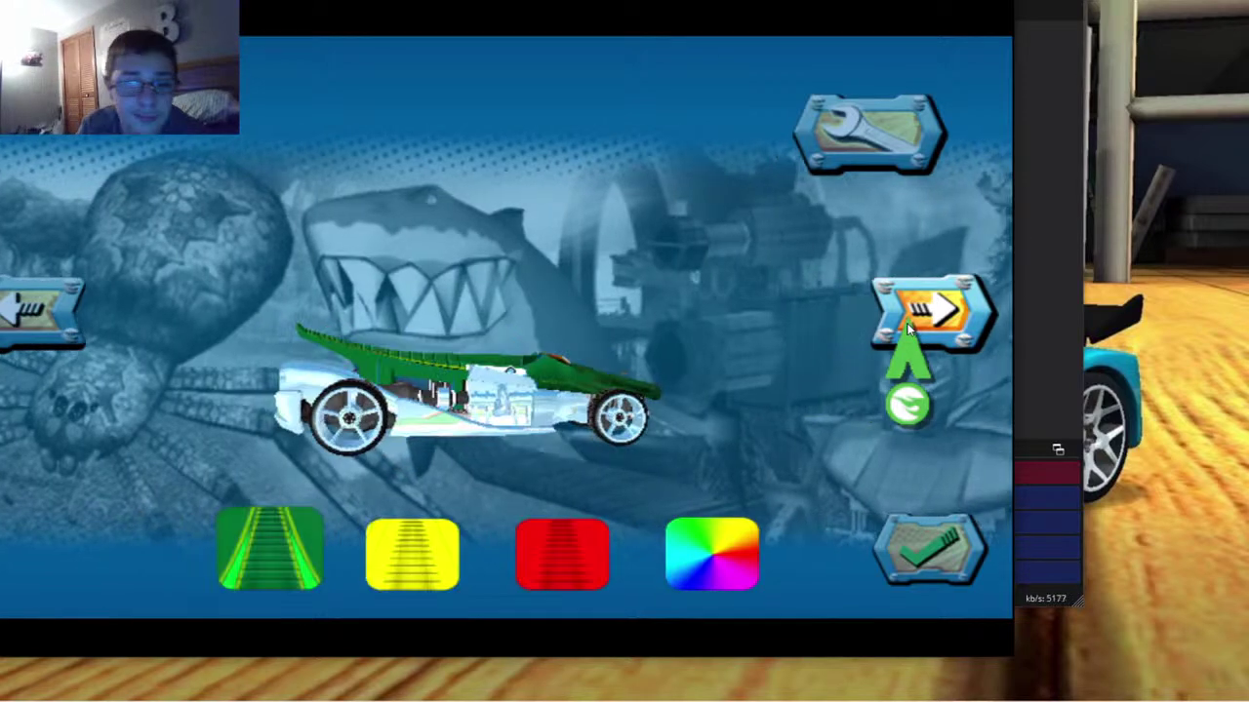
{"action": "left_click", "coordinate": [909, 332]}
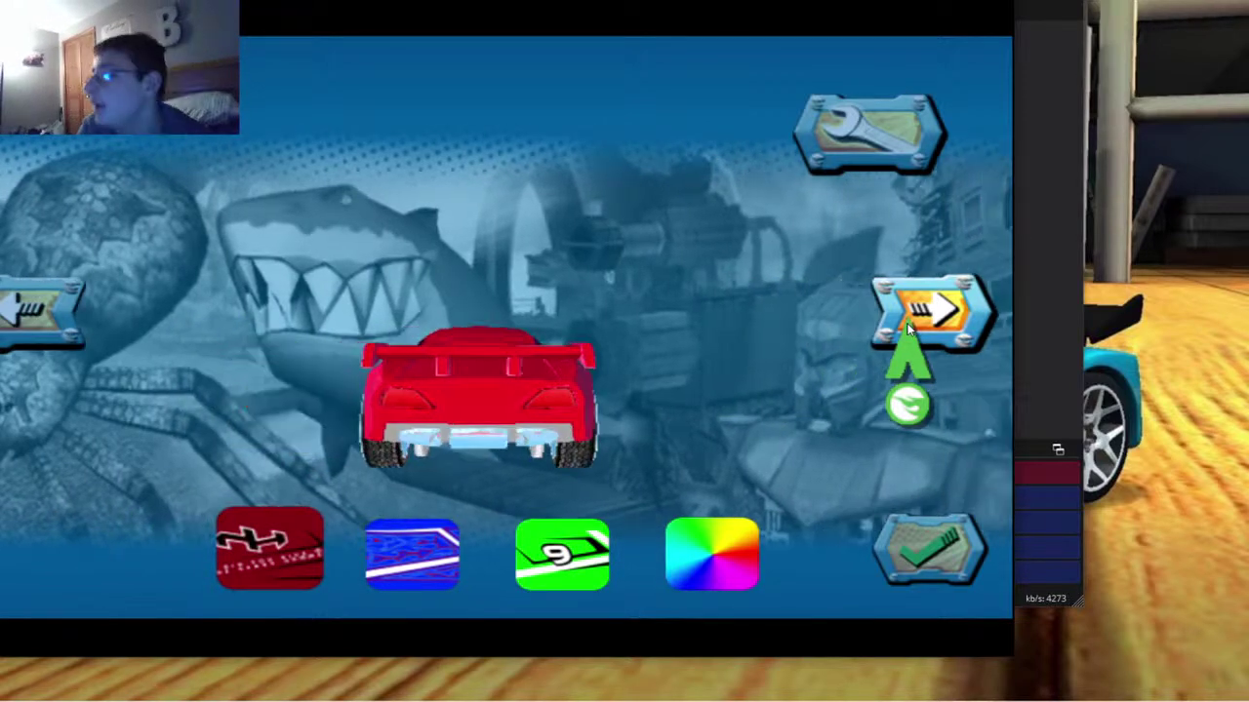
{"action": "left_click", "coordinate": [909, 332]}
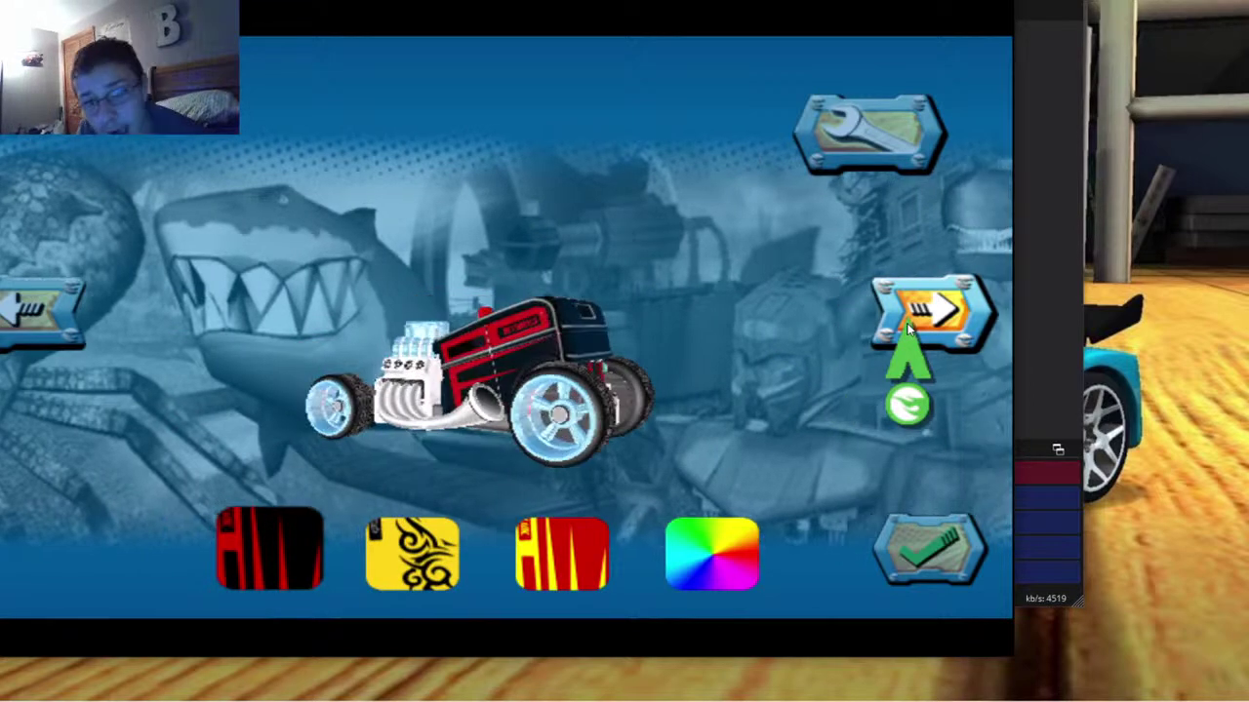
{"action": "left_click", "coordinate": [909, 332]}
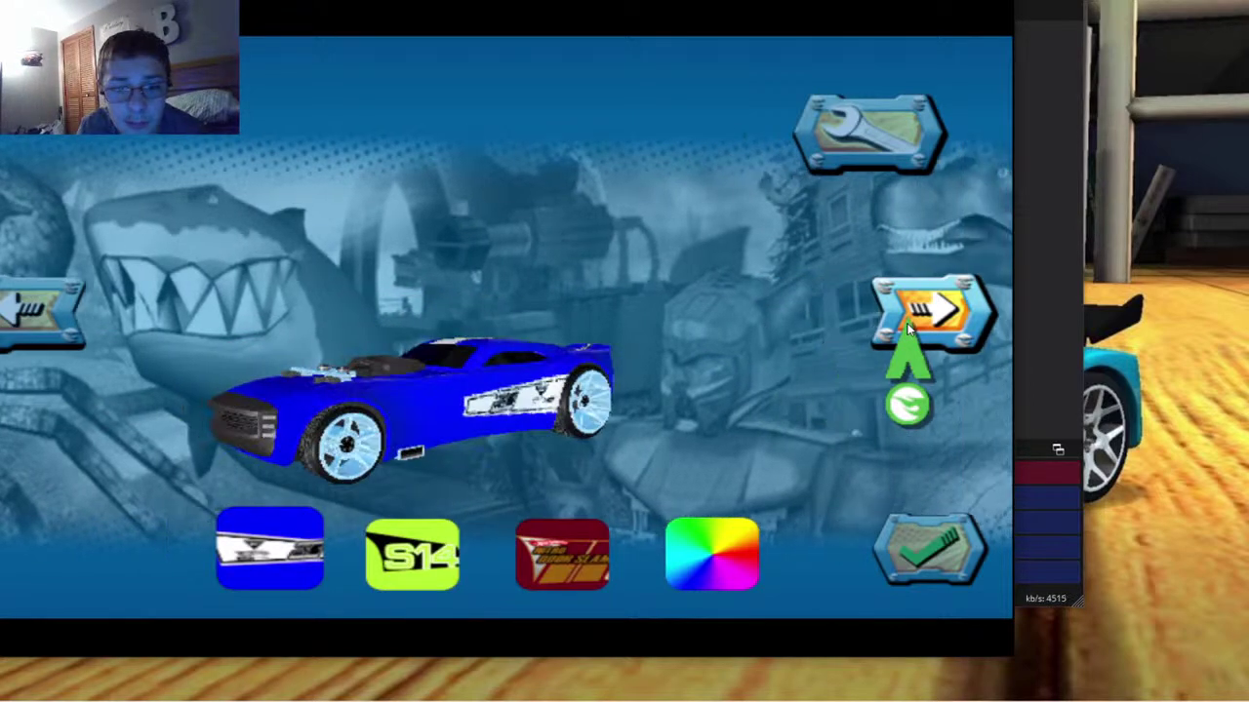
{"action": "left_click", "coordinate": [909, 332]}
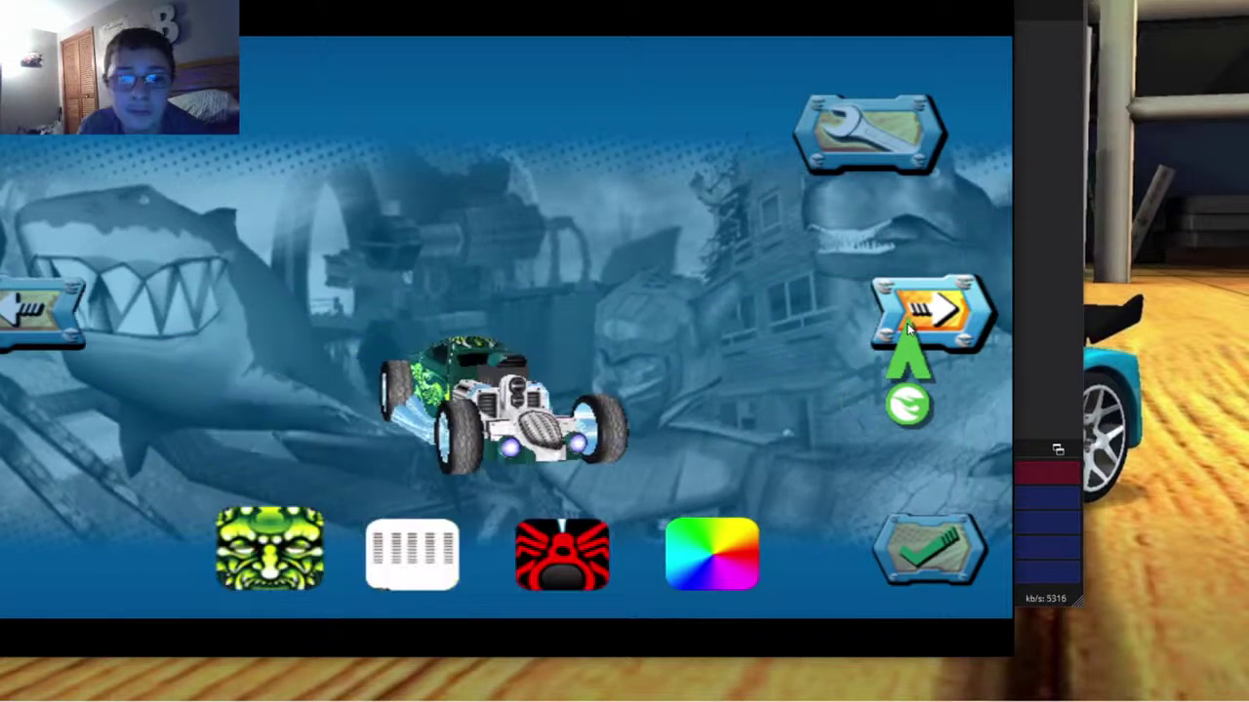
{"action": "left_click", "coordinate": [909, 331]}
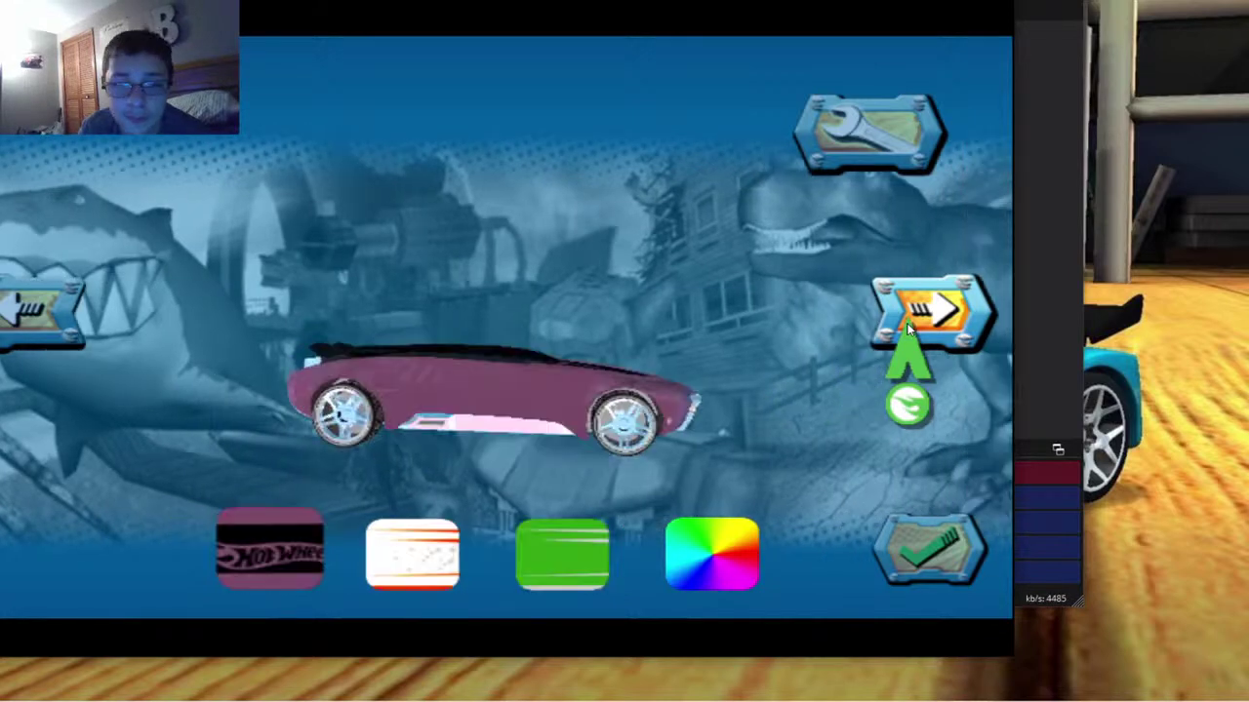
{"action": "left_click", "coordinate": [909, 332]}
{"action": "left_click", "coordinate": [909, 331]}
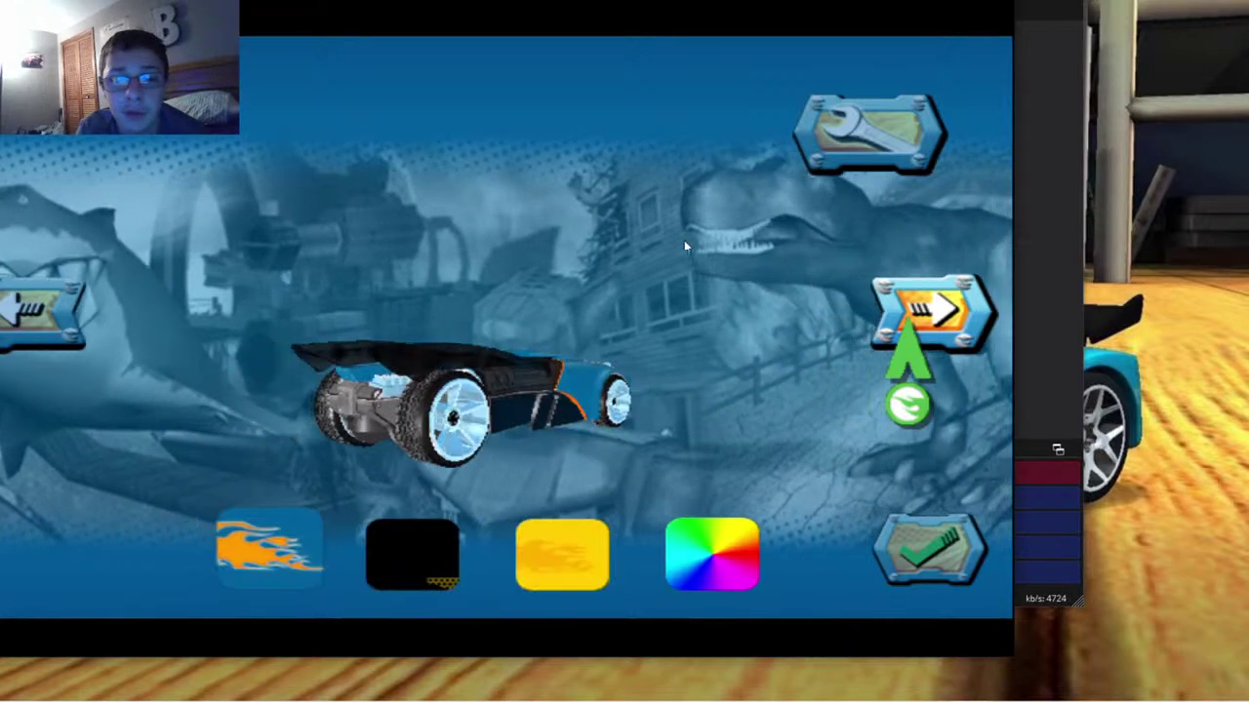
Go back to view the black-and-red number 2 car and return to the blue car with orange flames
{"action": "left_click", "coordinate": [47, 304]}
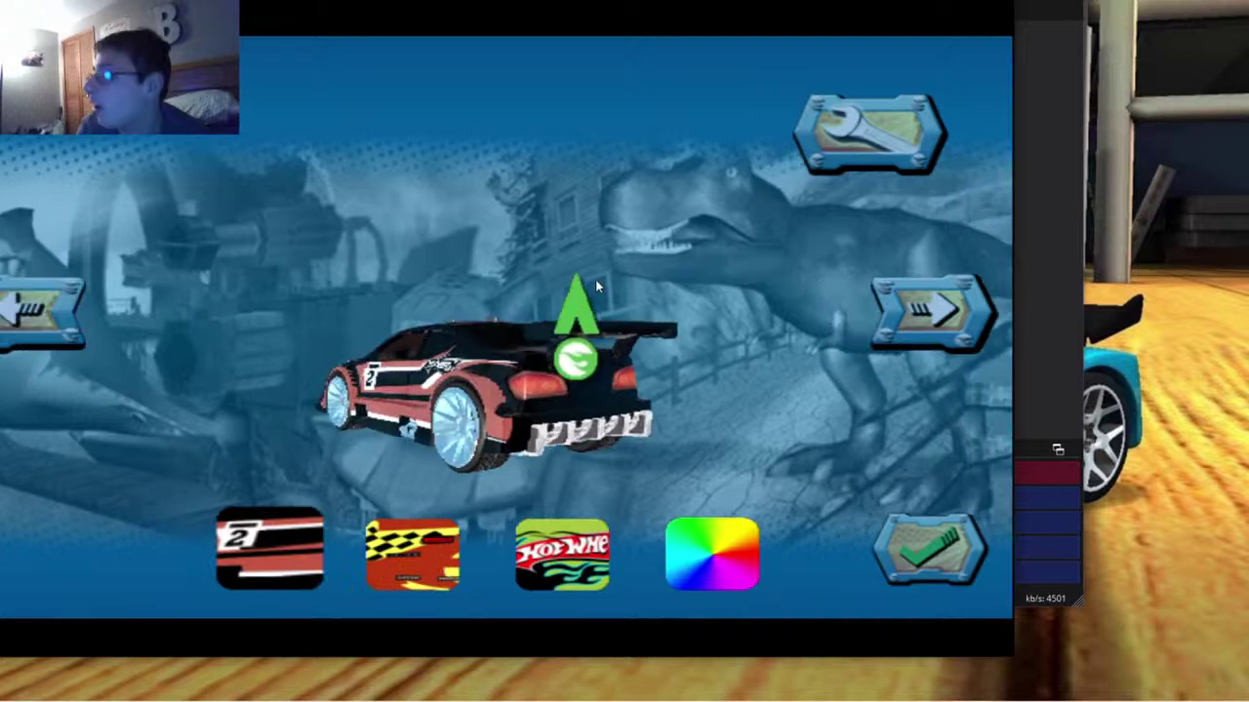
{"action": "left_click_drag", "start_coordinate": [595, 278], "coordinate": [681, 275]}
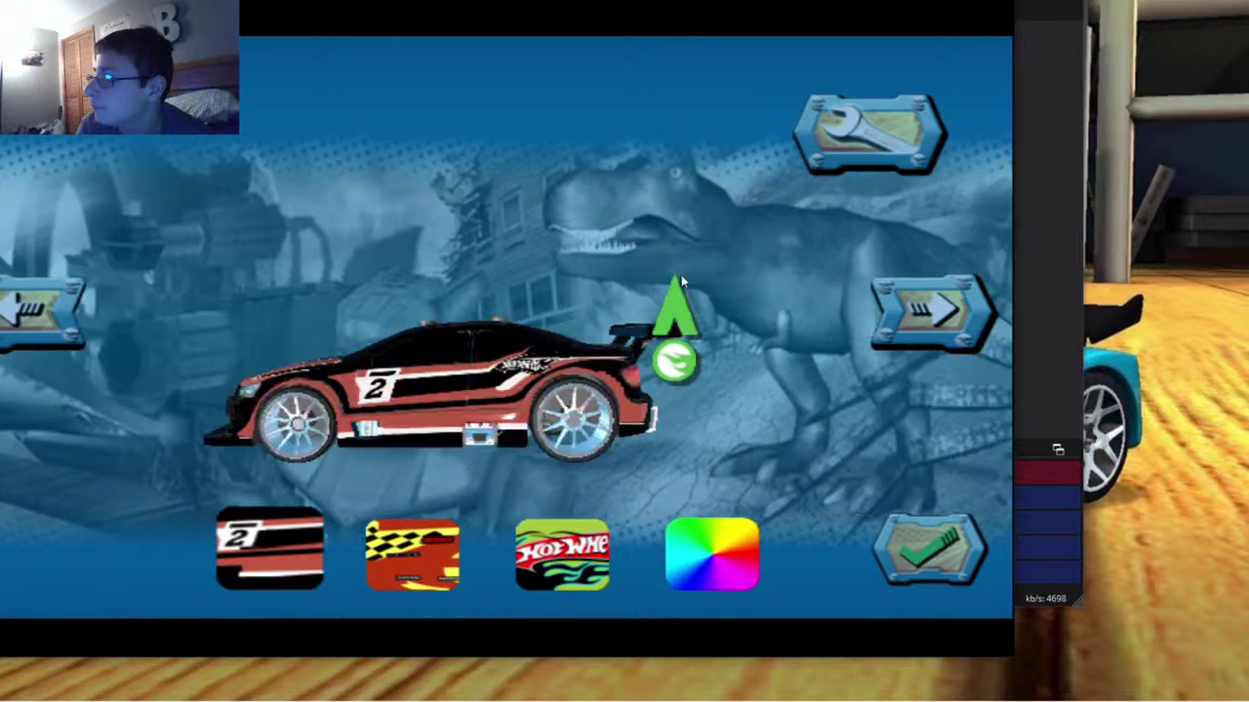
{"action": "left_click", "coordinate": [941, 293]}
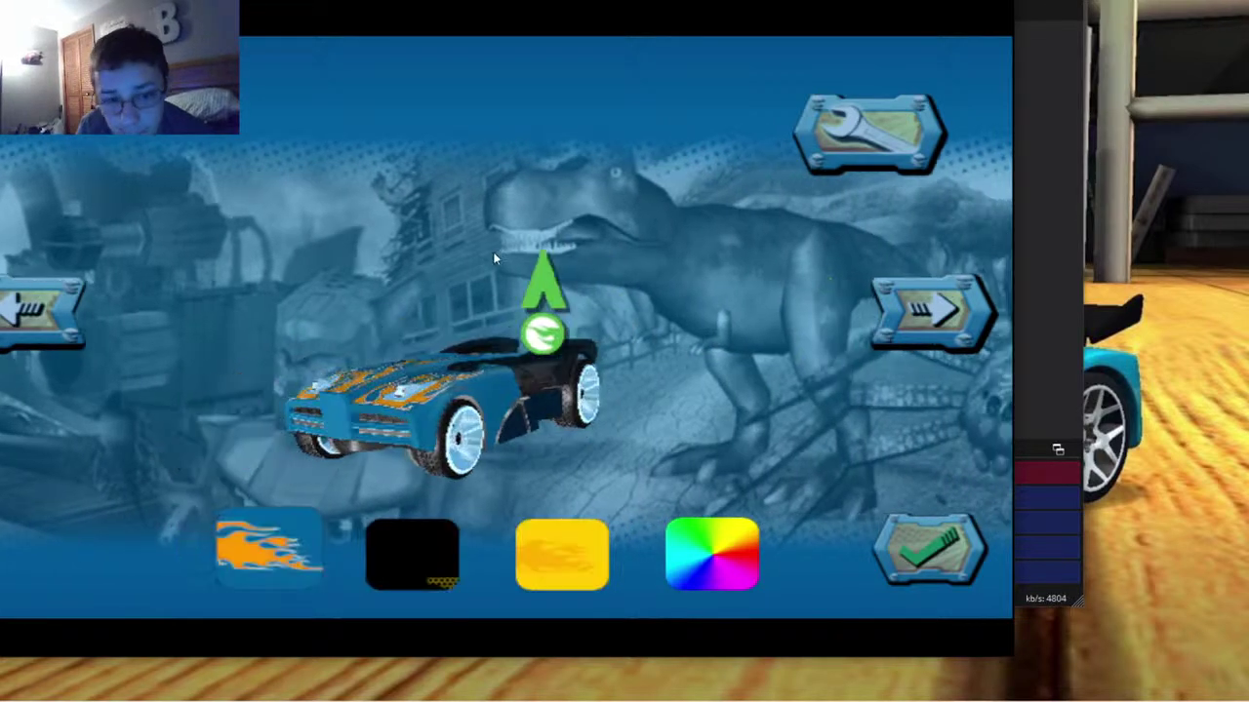
Browse onward past the yellow supercar, the red off-road trucks and the red number 8 car to the purple flame-painted hot rod pickup
{"action": "left_click", "coordinate": [951, 318]}
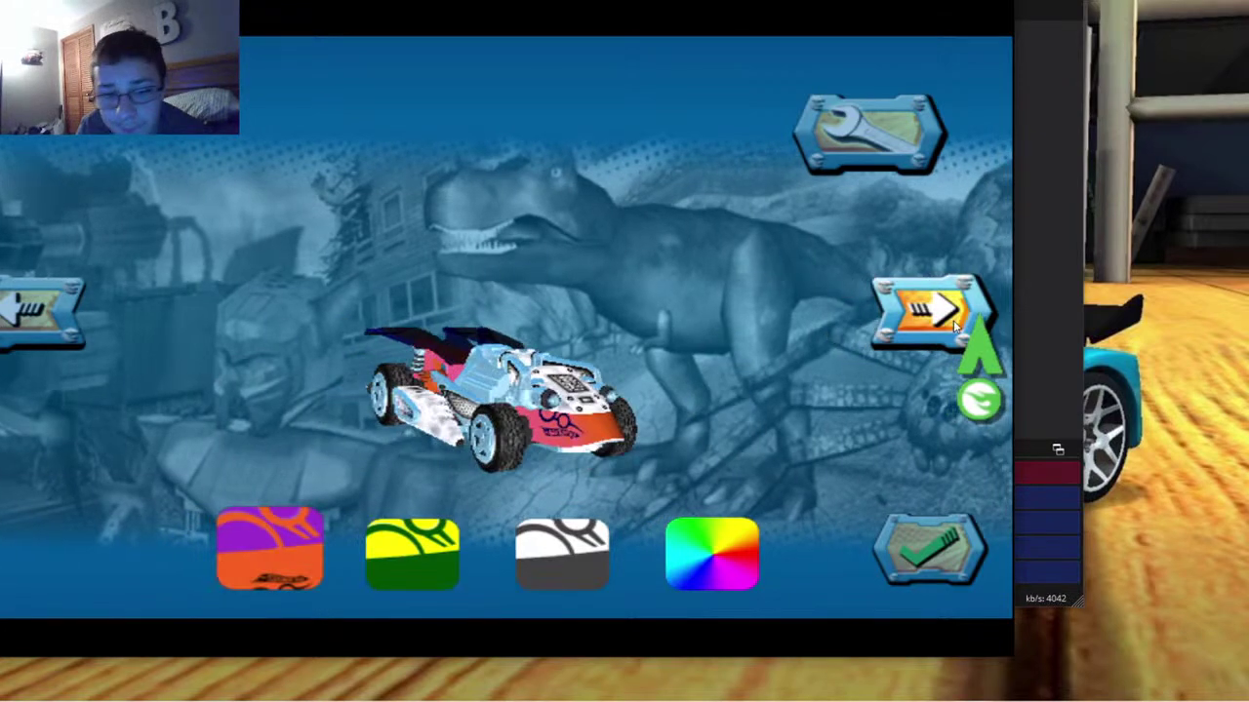
{"action": "left_click", "coordinate": [953, 320]}
{"action": "left_click", "coordinate": [923, 318]}
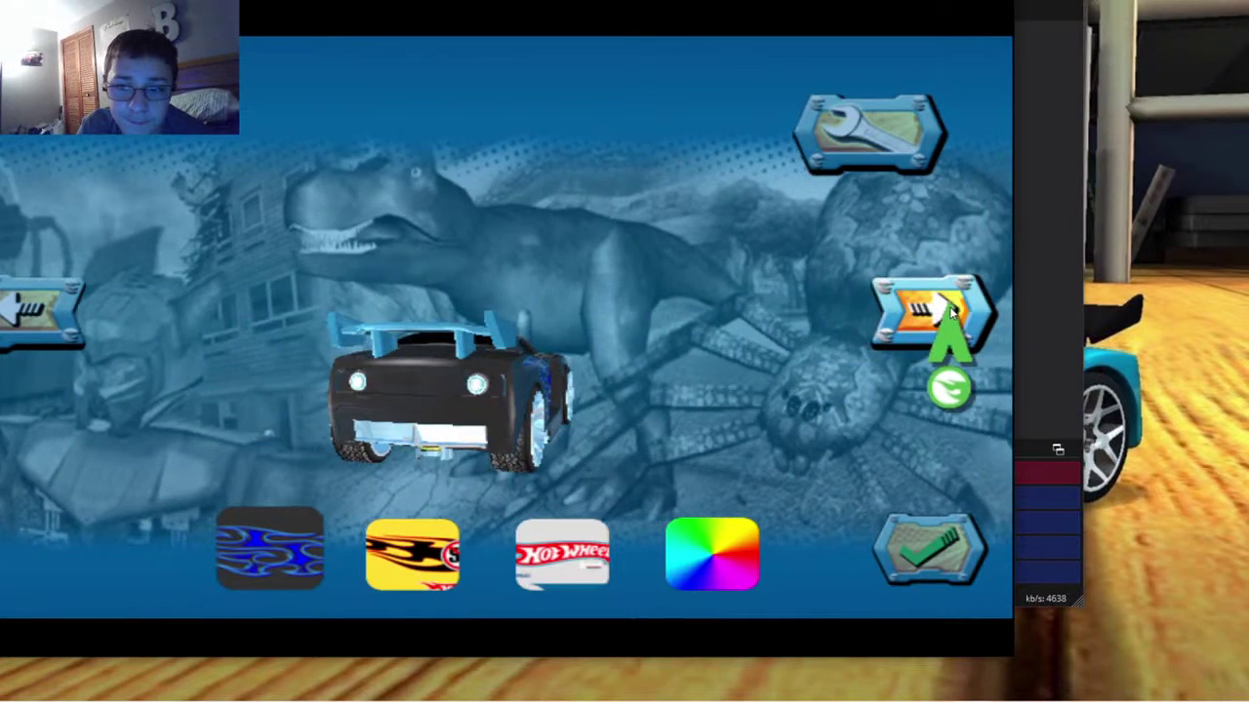
{"action": "left_click", "coordinate": [951, 313]}
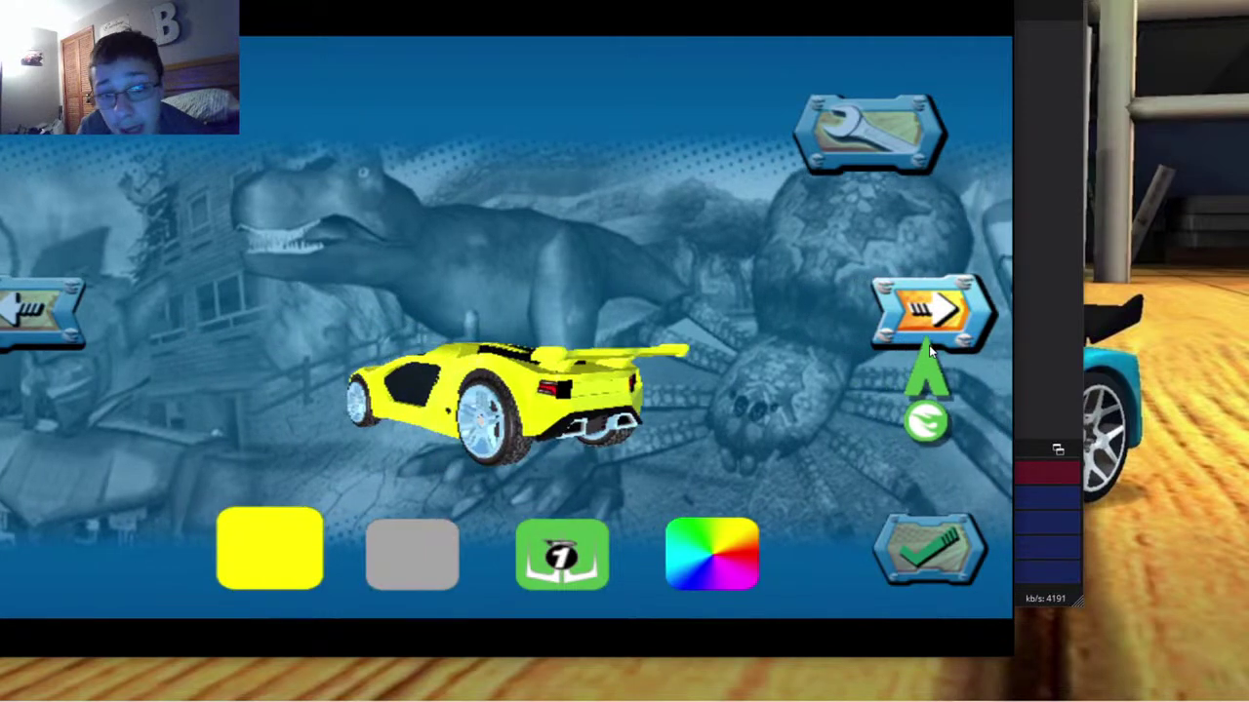
{"action": "left_click", "coordinate": [932, 333]}
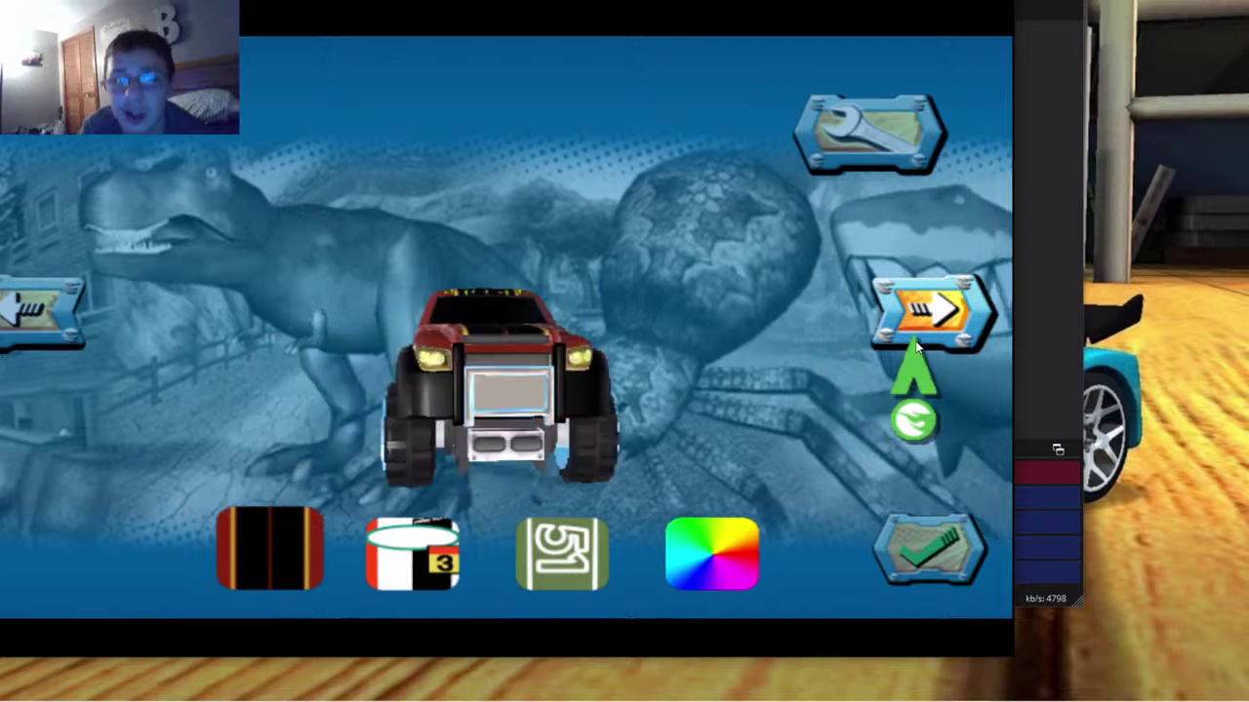
{"action": "left_click", "coordinate": [916, 341]}
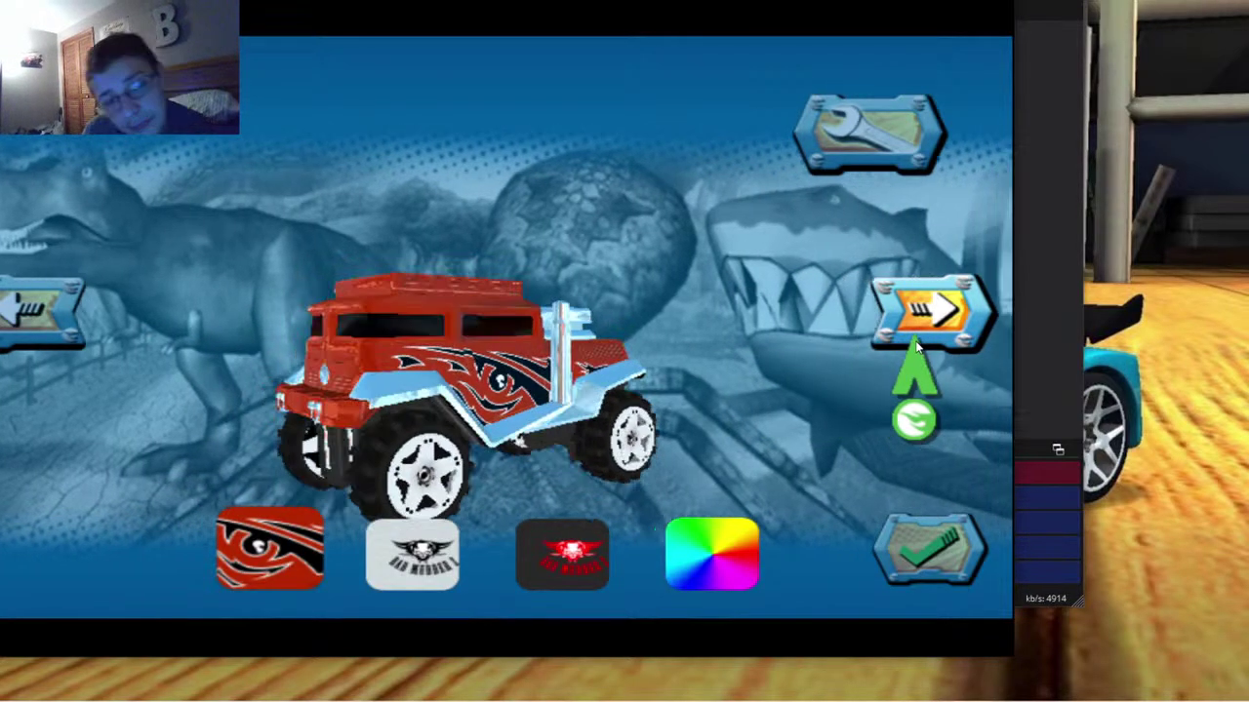
{"action": "left_click", "coordinate": [916, 341]}
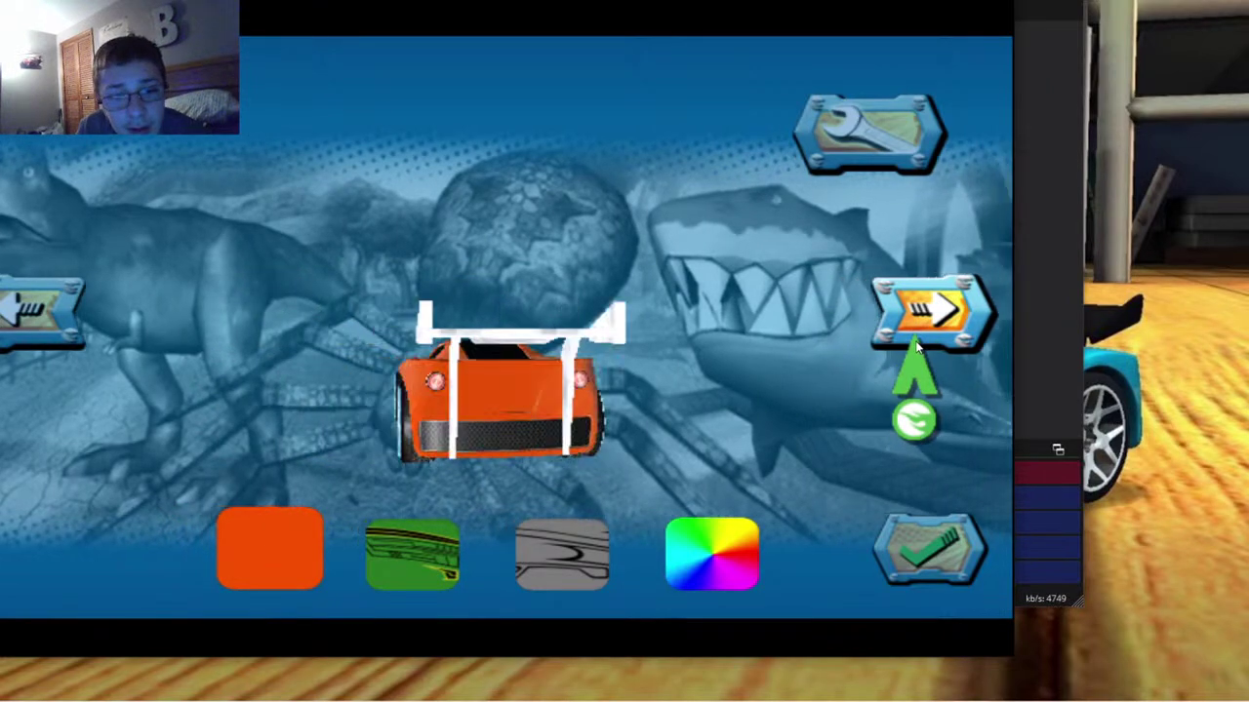
{"action": "left_click", "coordinate": [916, 342]}
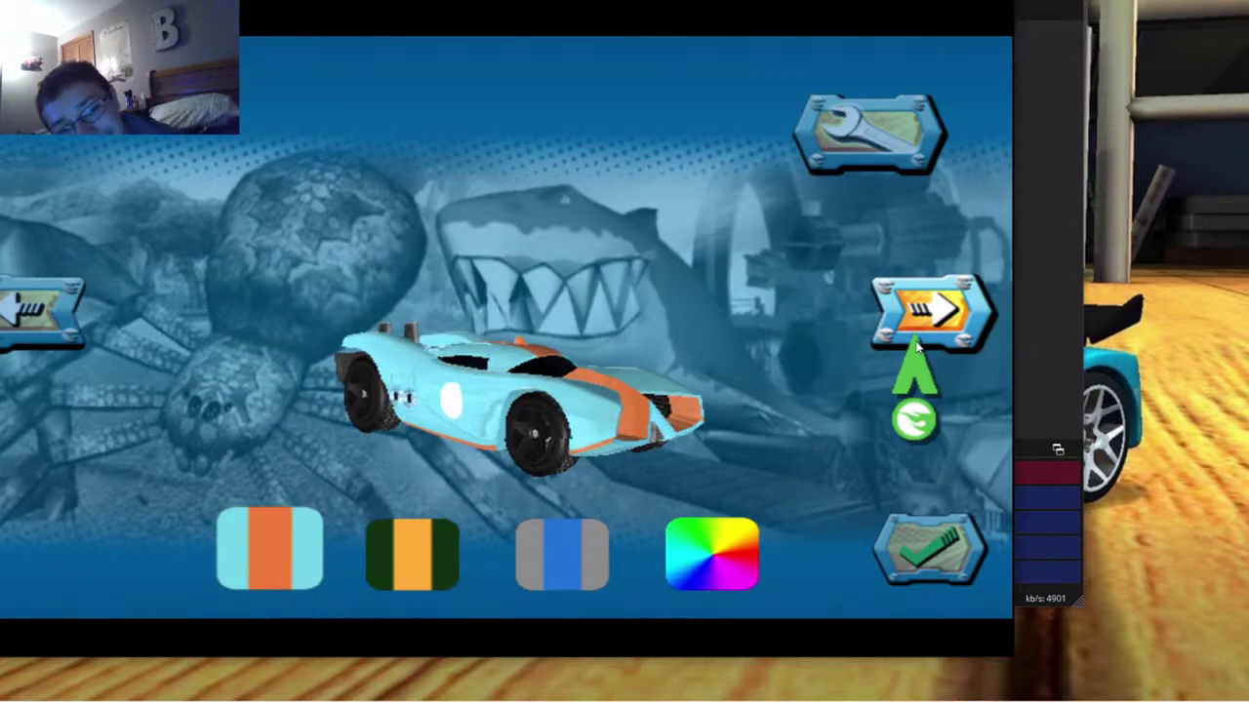
{"action": "left_click", "coordinate": [916, 341]}
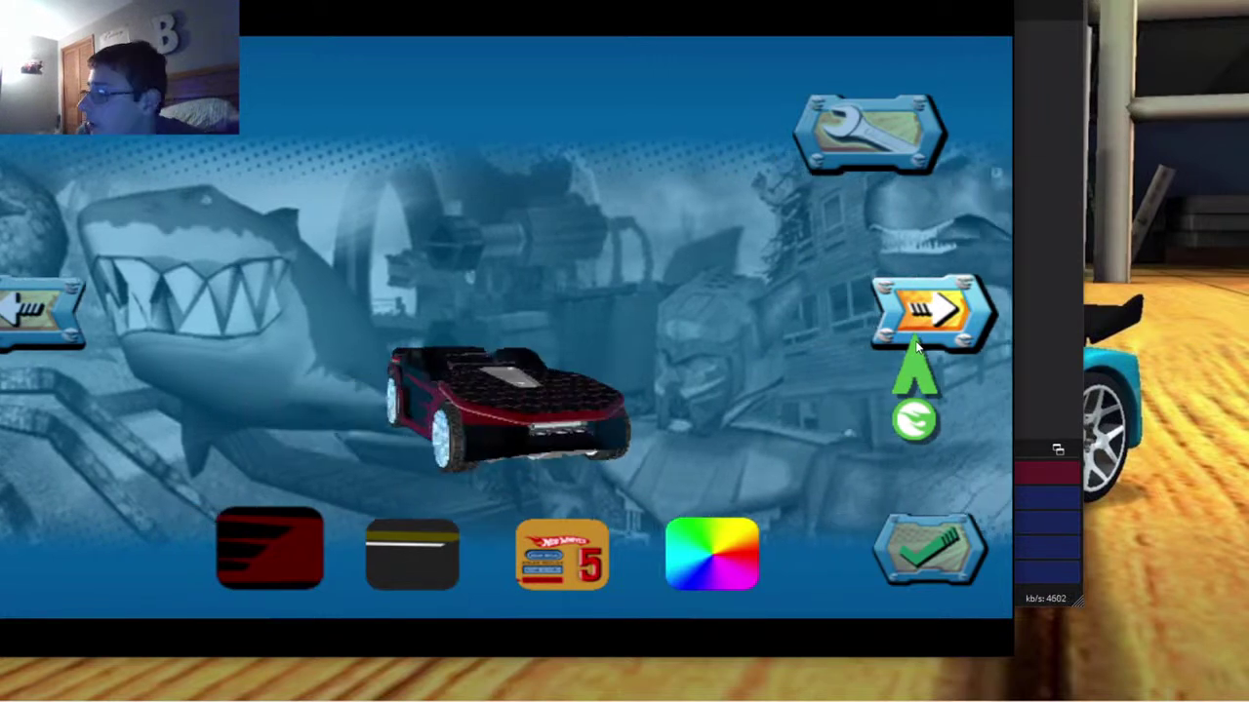
{"action": "left_click", "coordinate": [917, 336]}
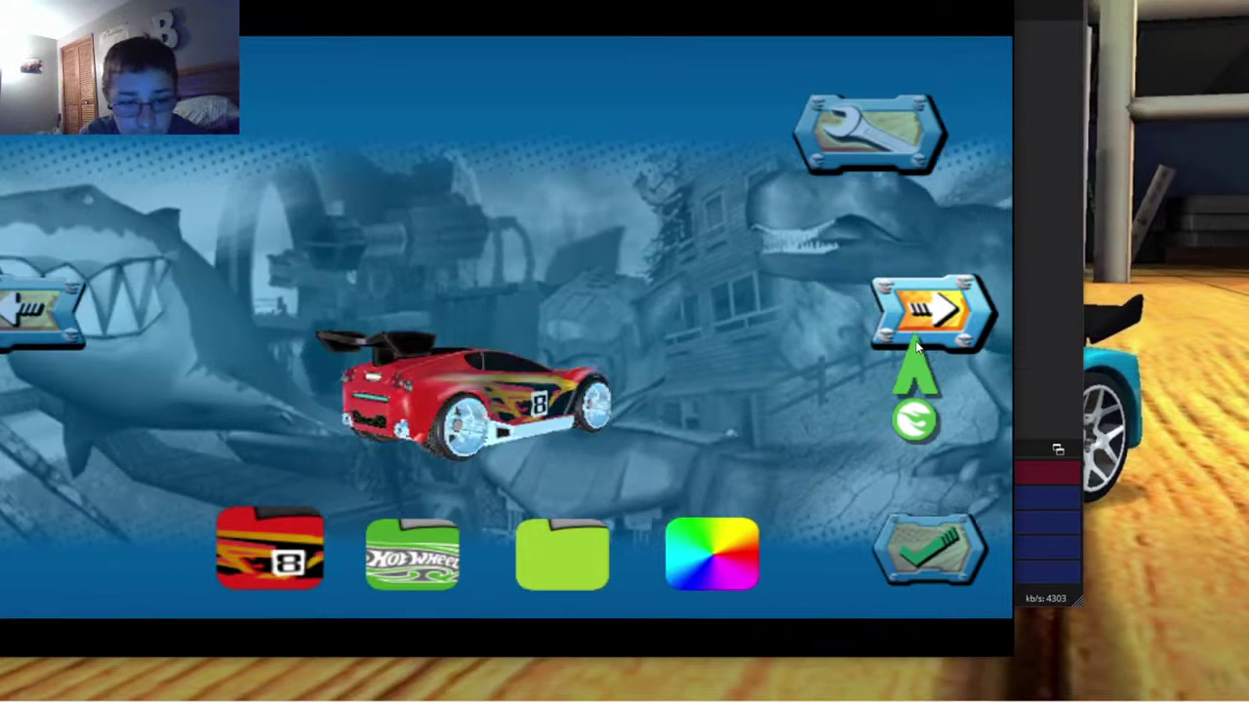
{"action": "left_click", "coordinate": [917, 336]}
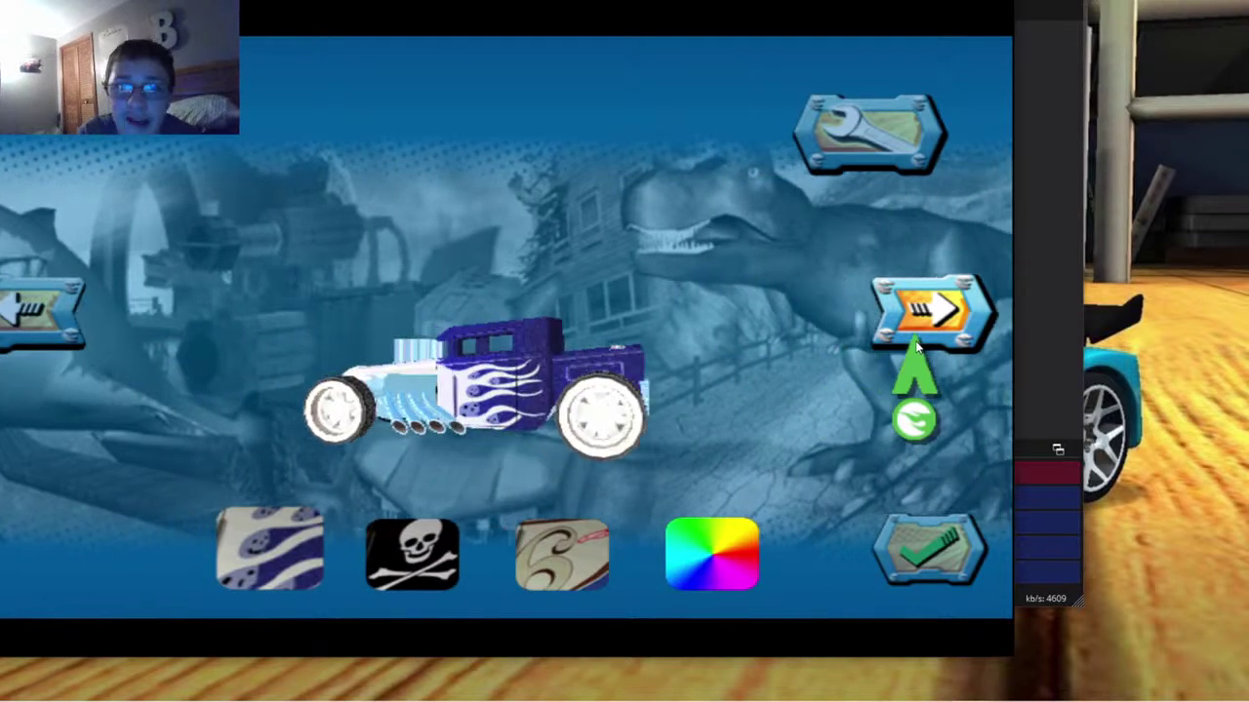
Browse forward past the green car, the blue open-wheel racer and the teal-and-orange buggy to the orange car with a white wing
{"action": "left_click", "coordinate": [917, 337]}
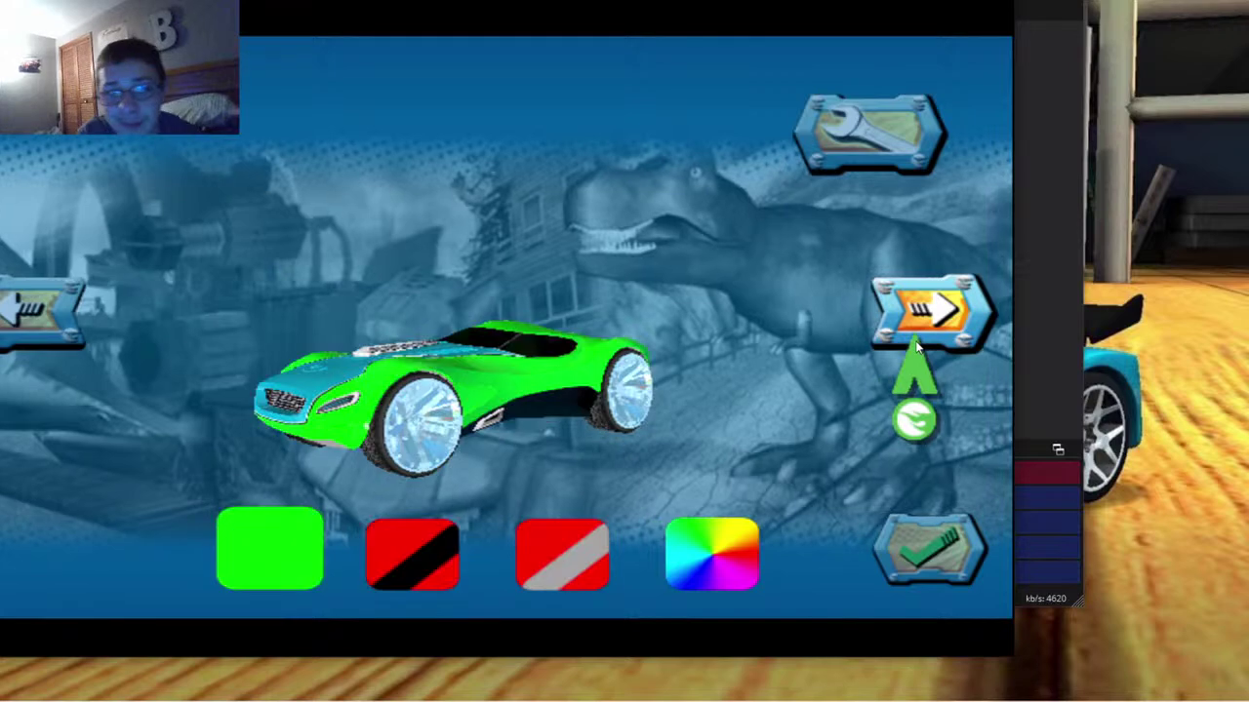
{"action": "left_click", "coordinate": [917, 341]}
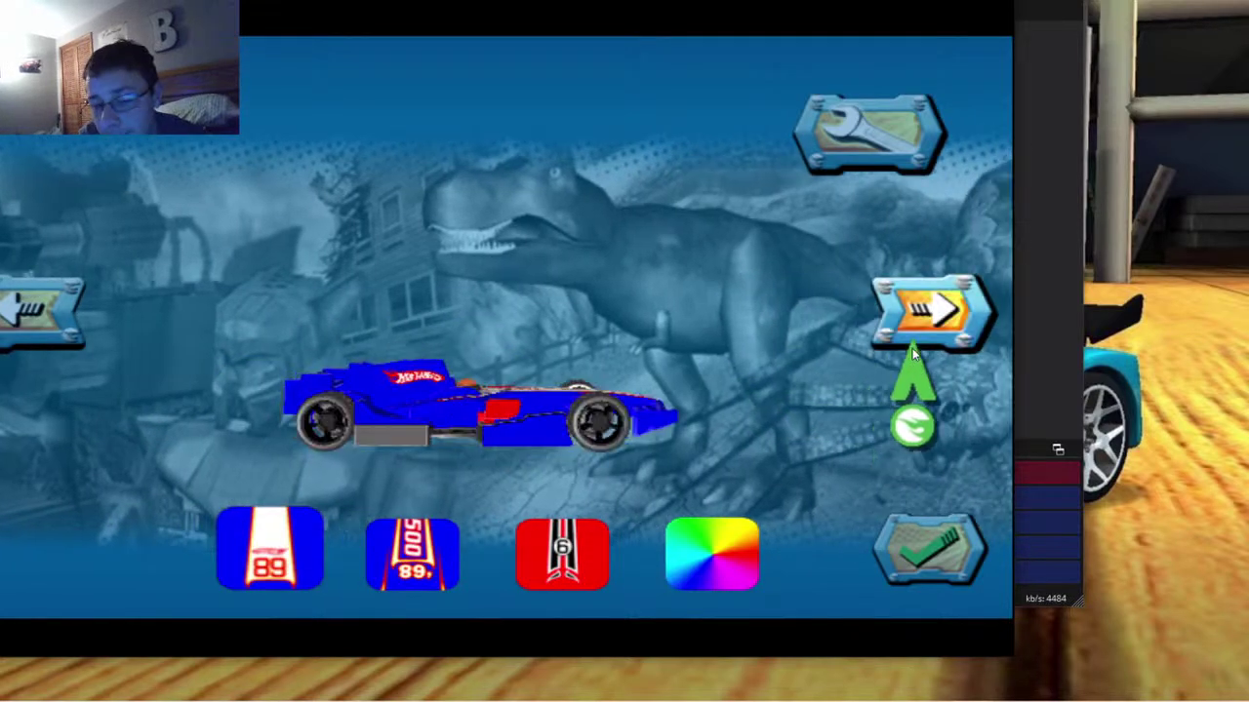
{"action": "left_click", "coordinate": [917, 337]}
{"action": "left_click", "coordinate": [912, 356]}
{"action": "left_click", "coordinate": [912, 353]}
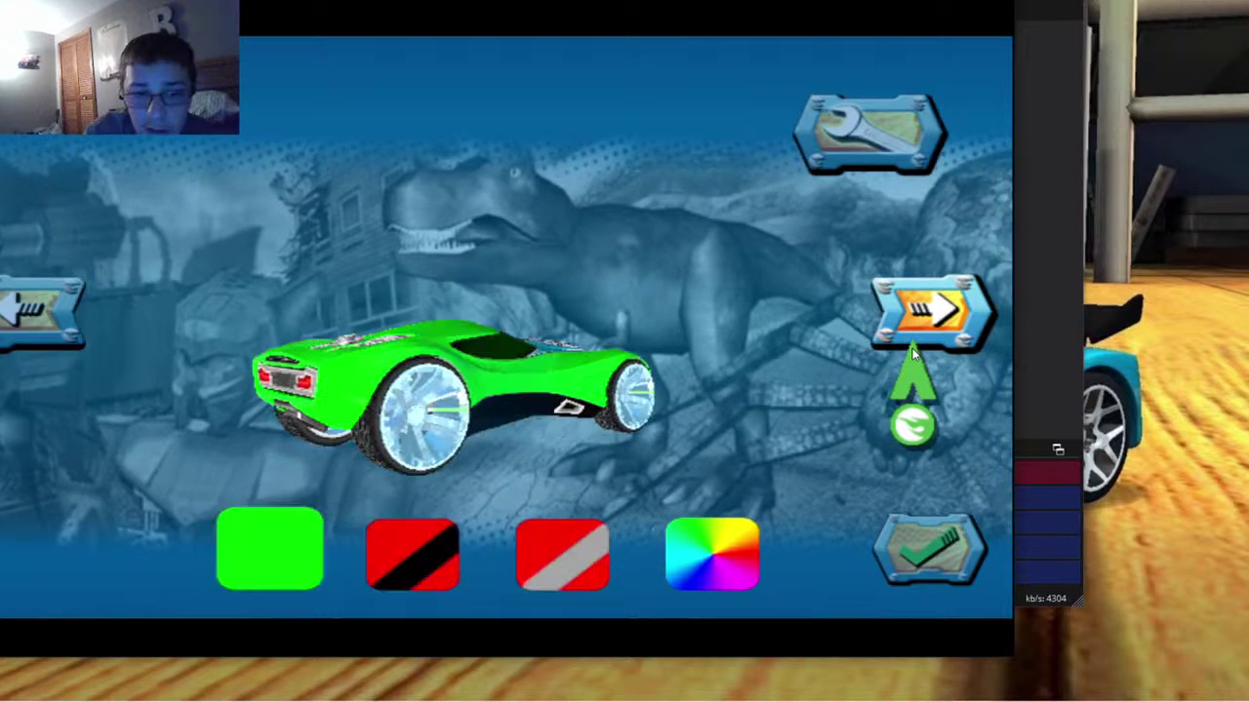
{"action": "left_click", "coordinate": [912, 354]}
{"action": "left_click", "coordinate": [912, 353]}
{"action": "left_click", "coordinate": [912, 353]}
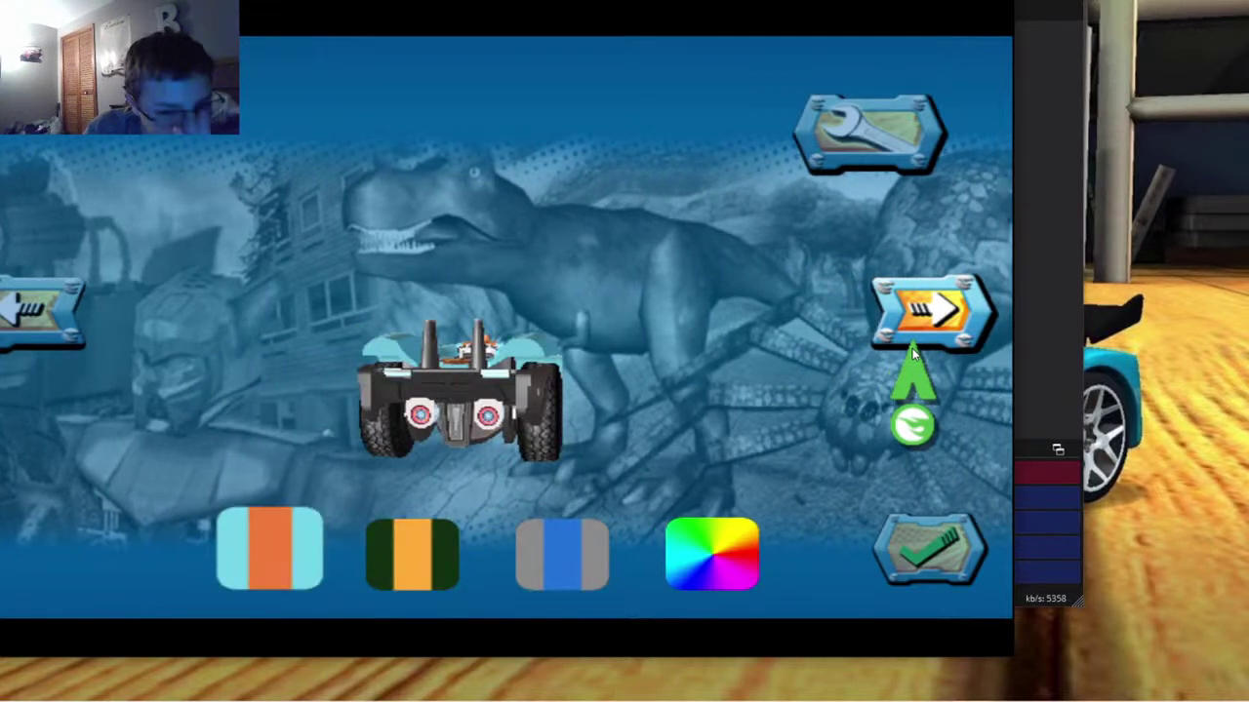
{"action": "left_click", "coordinate": [912, 353]}
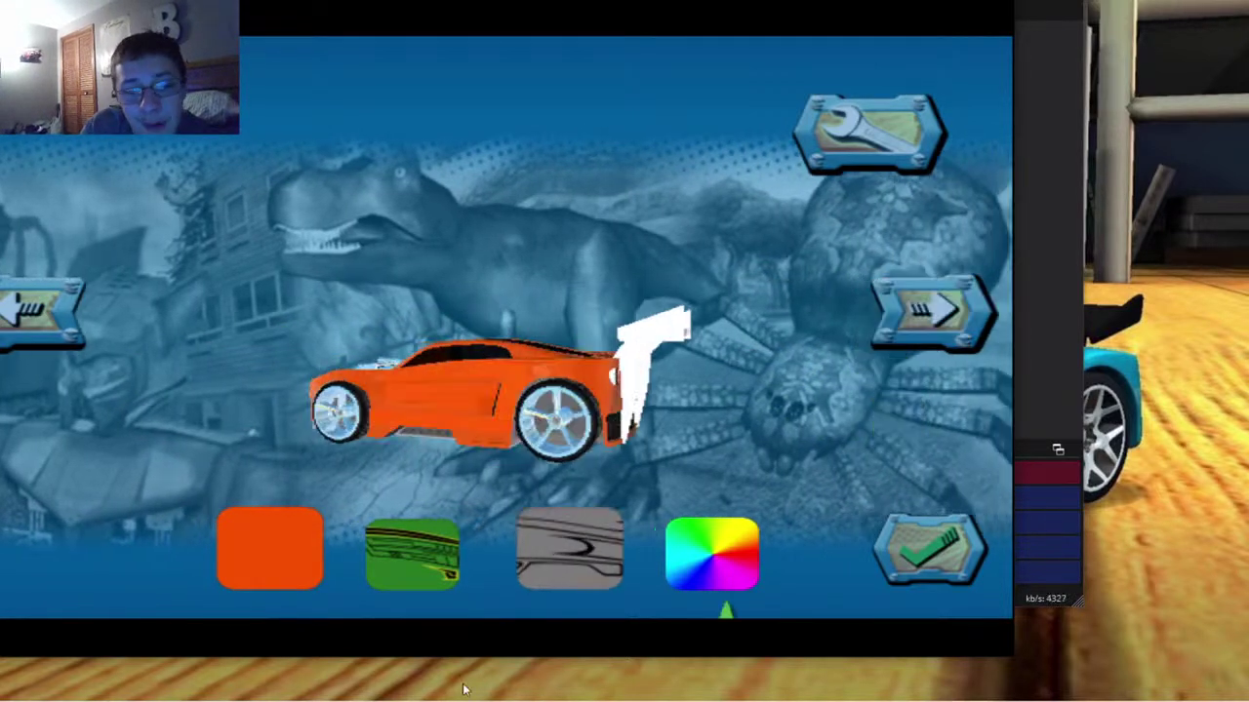
Preview the custom paint option with its flame patterns on the white-winged car, and confirm the car for the race
{"action": "left_click", "coordinate": [680, 547]}
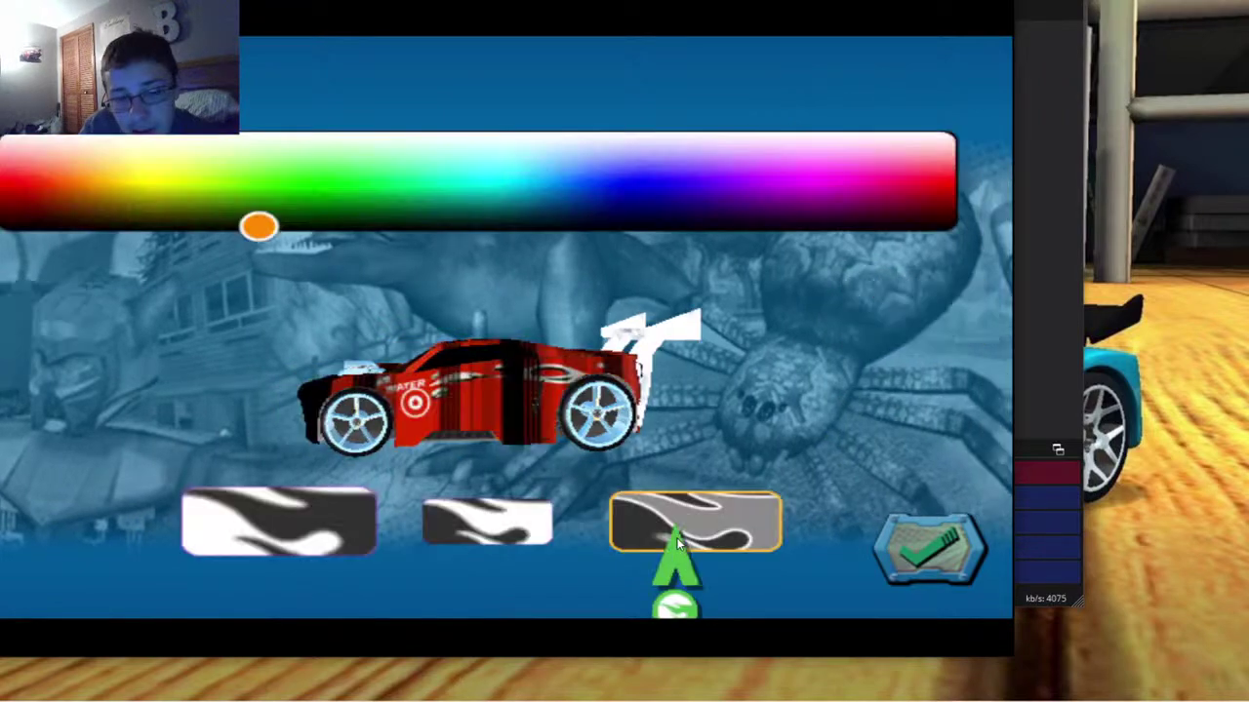
{"action": "left_click", "coordinate": [680, 546]}
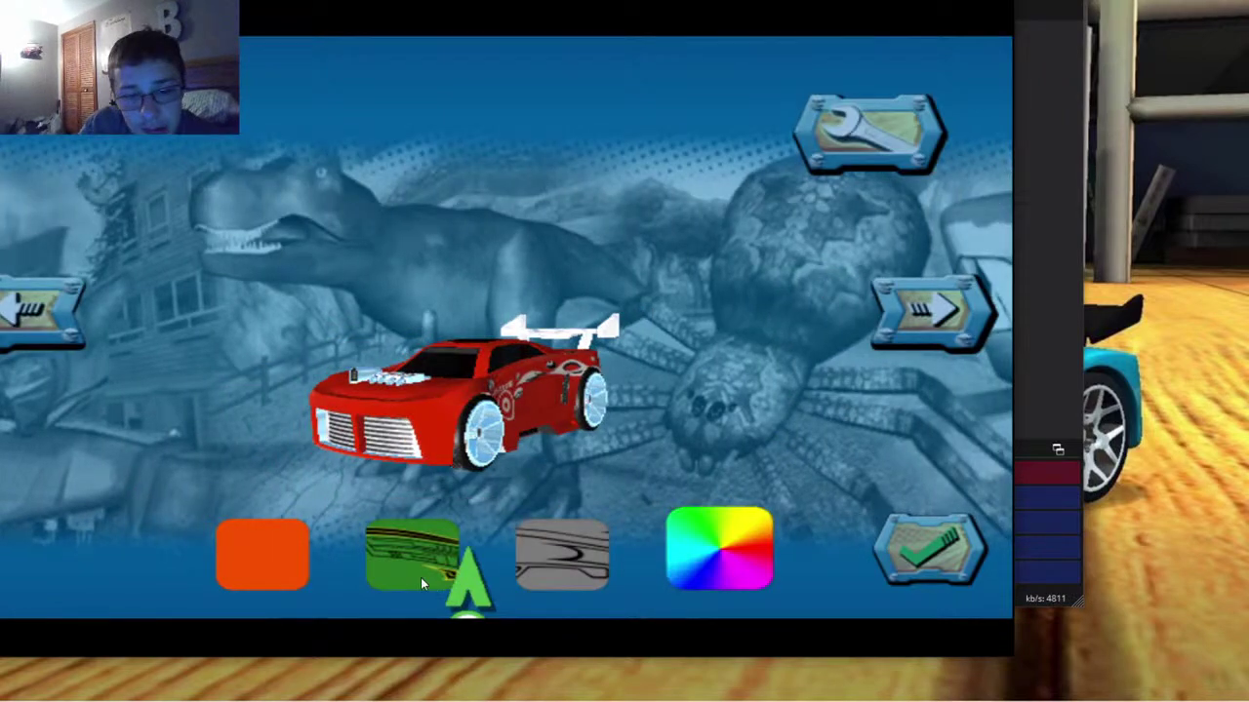
{"action": "left_click", "coordinate": [927, 548]}
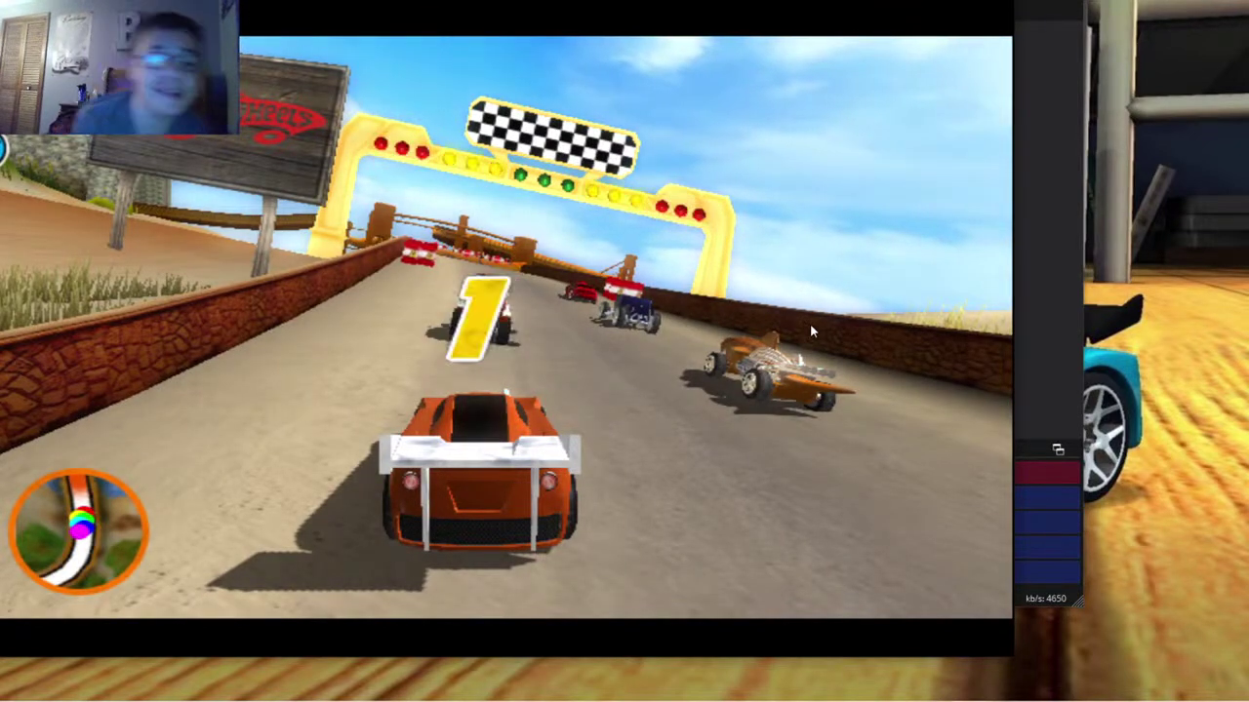
Accelerate off the start line, pass the opponents and drive along the orange track into the first banked curve
{"action": "key", "text": "Up"}
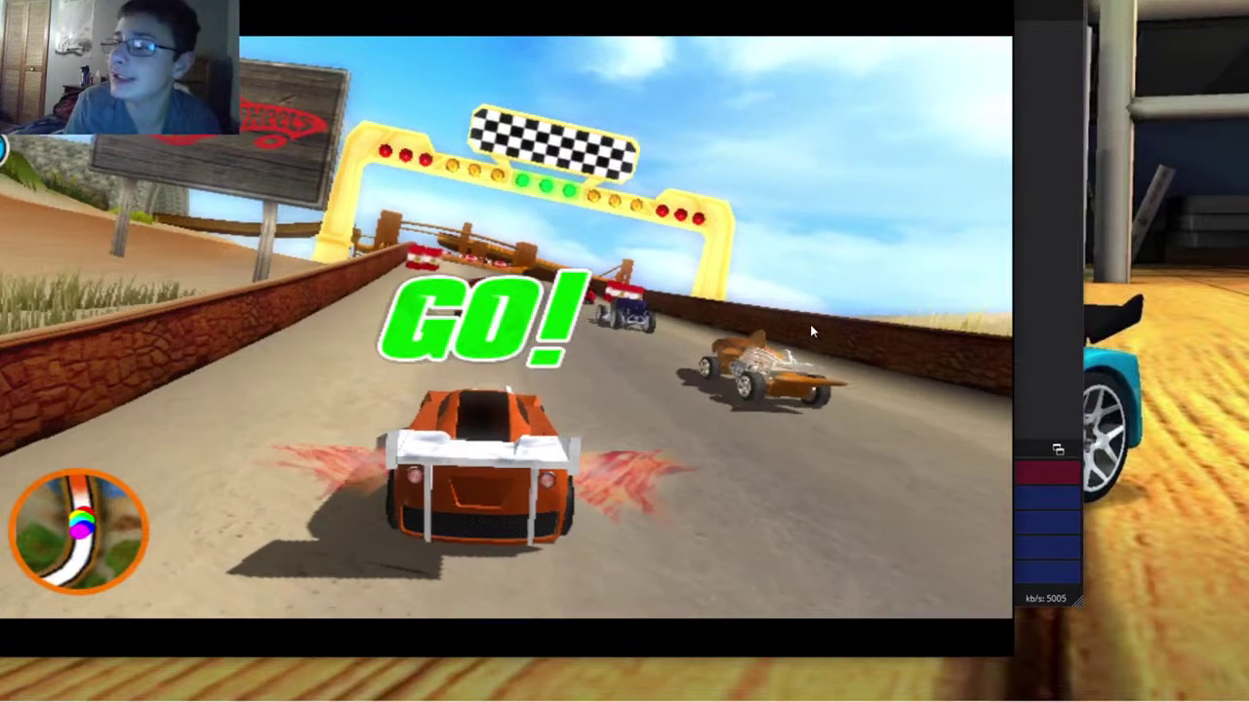
{"action": "key", "text": "Up"}
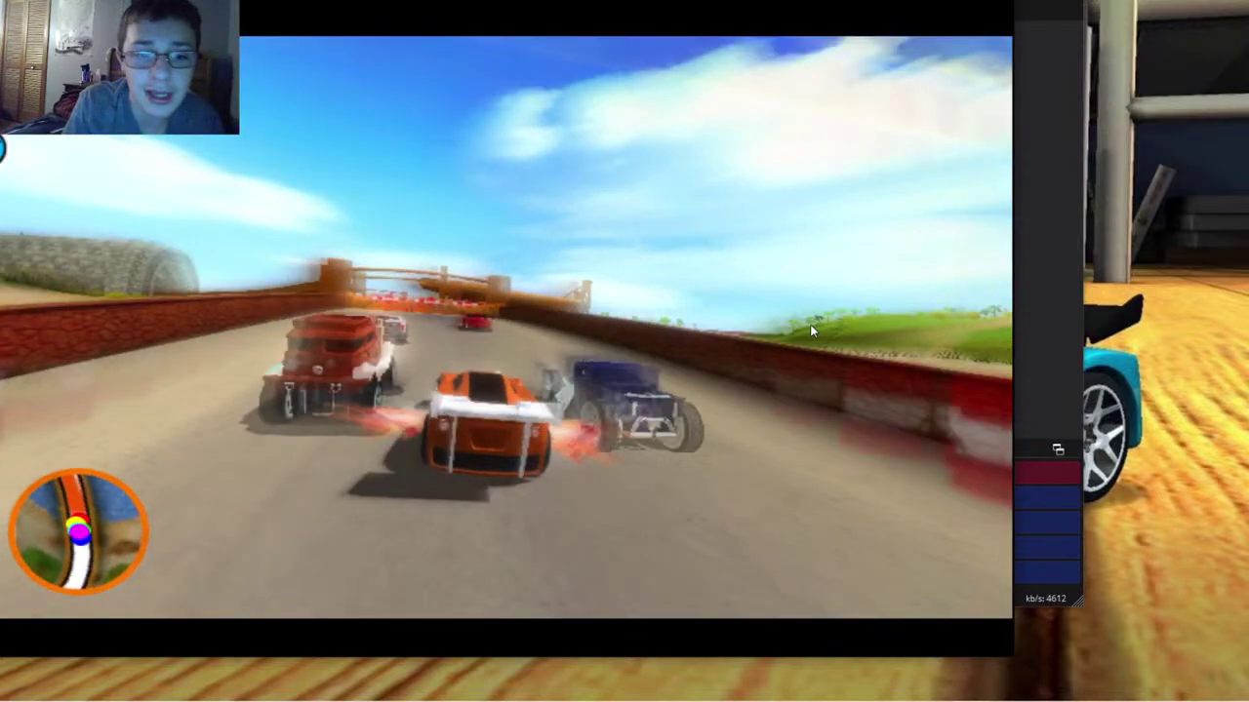
{"action": "key", "text": "Up"}
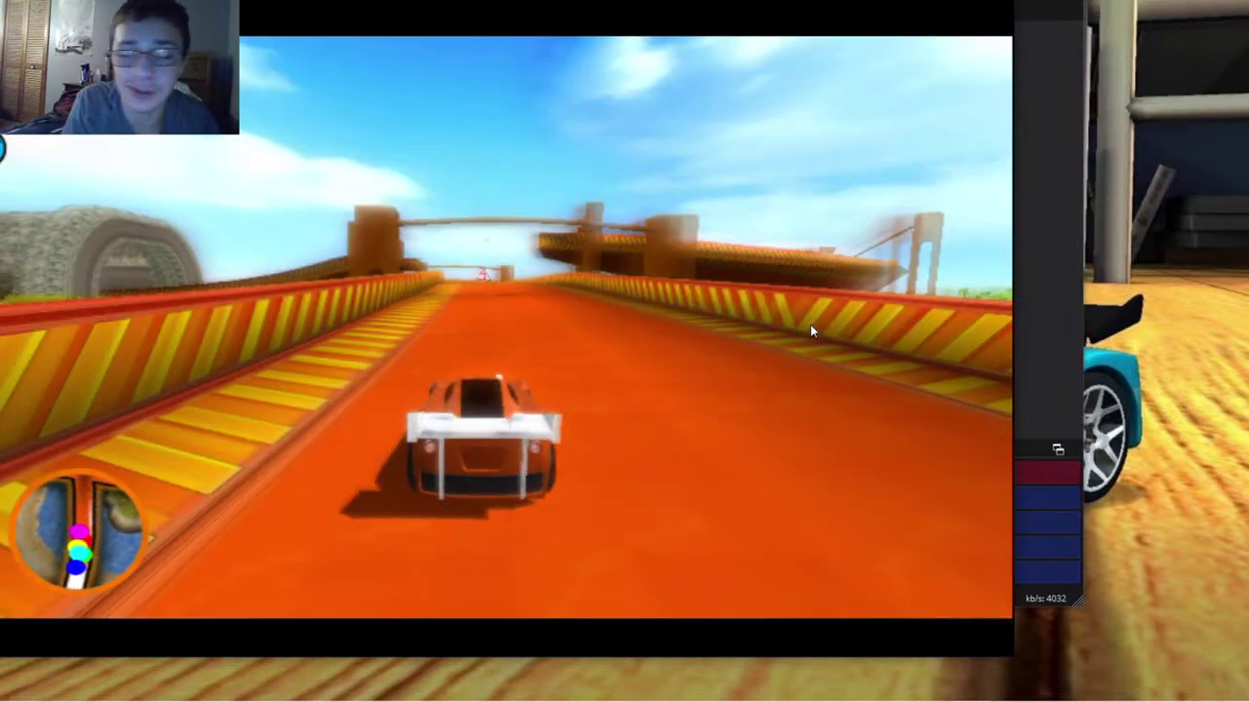
{"action": "key", "text": "Up"}
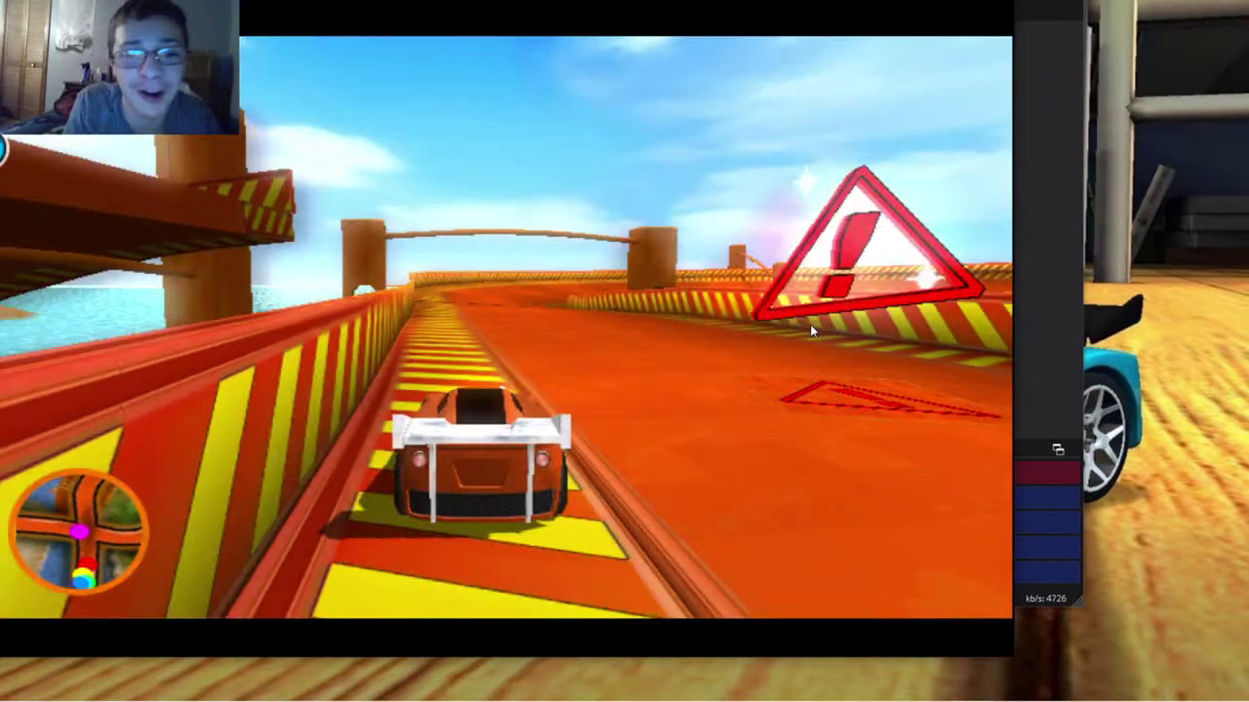
{"action": "key", "text": "Up"}
{"action": "key", "text": "Up"}
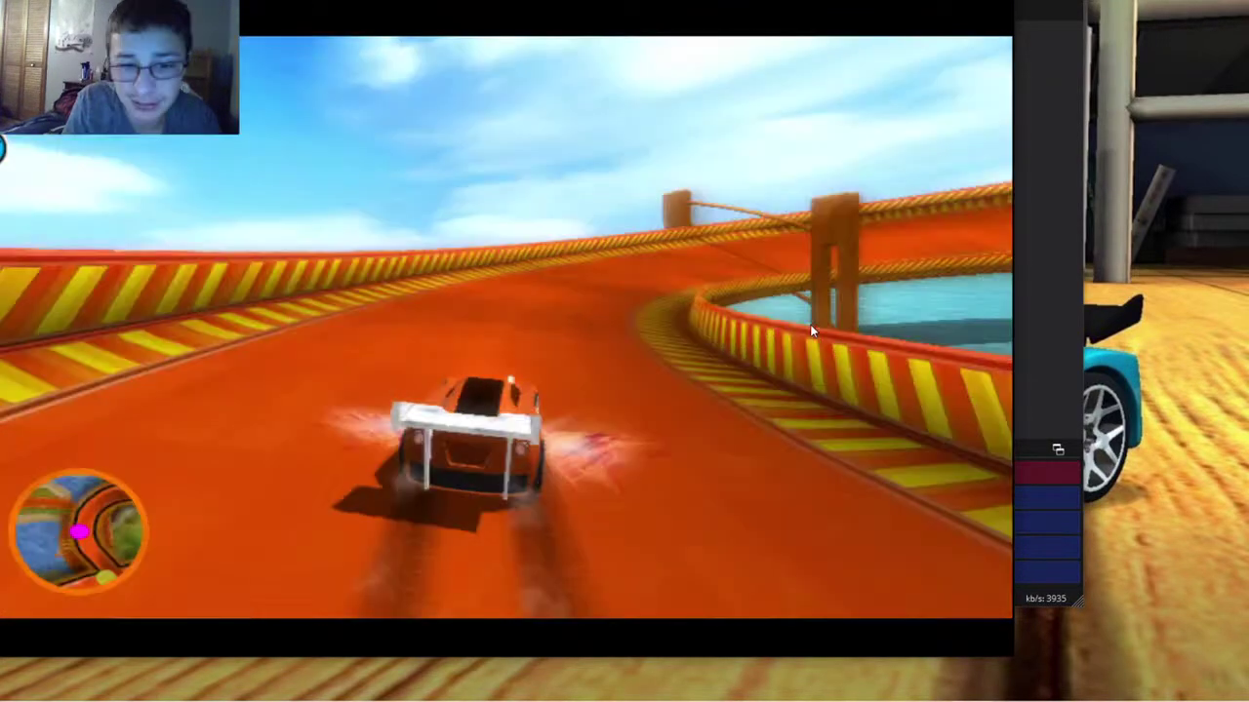
Keep racing around the long banked orange bends and drive off the track toward the tunnel
{"action": "key", "text": "Up"}
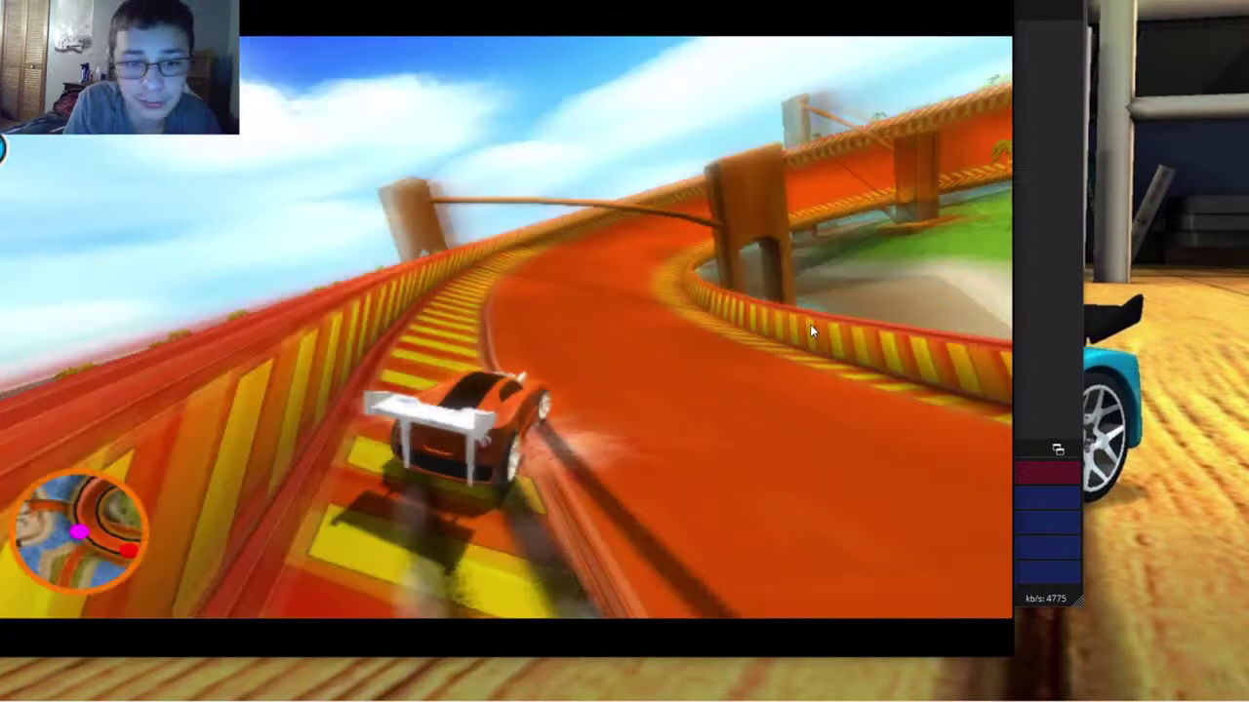
{"action": "key", "text": "Up"}
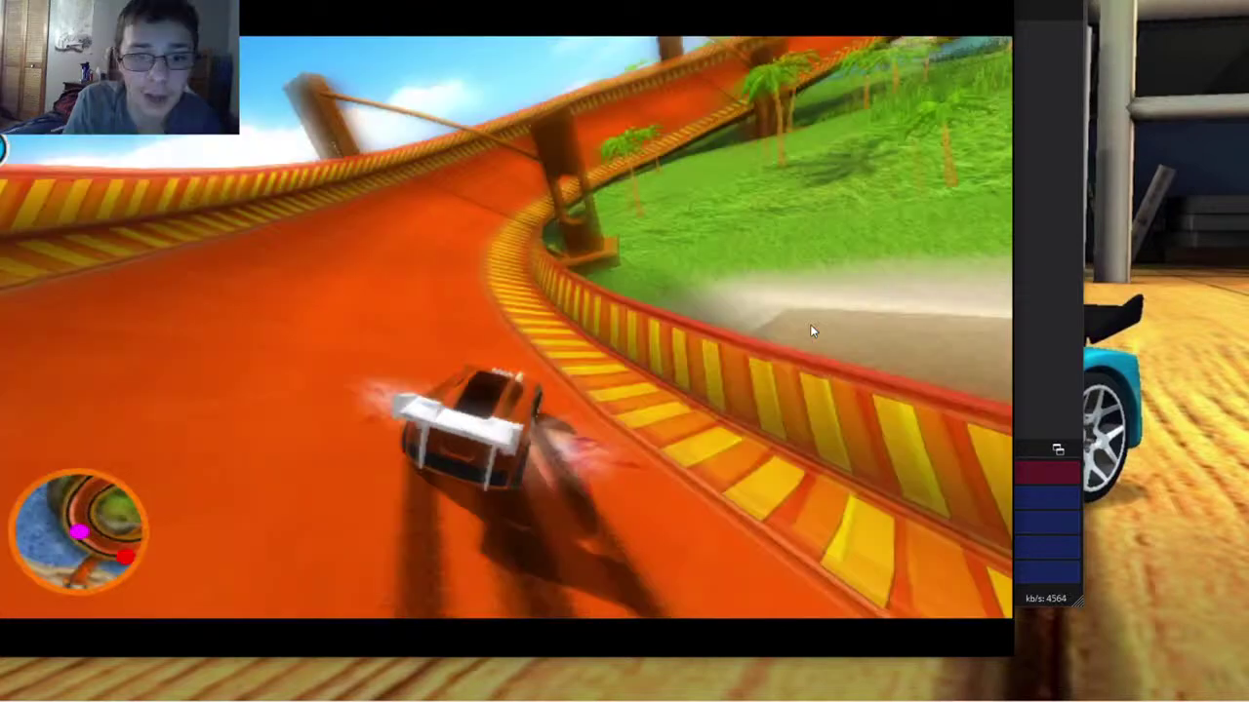
{"action": "key", "text": "Up"}
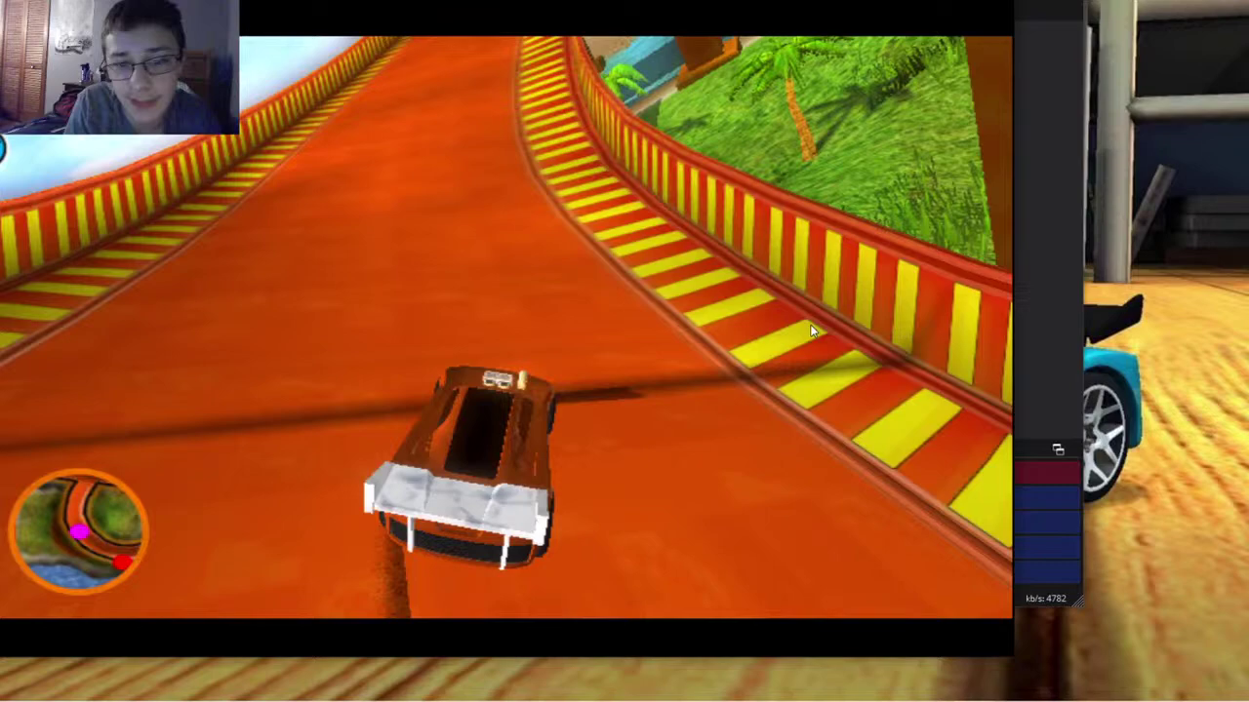
{"action": "key", "text": "Up"}
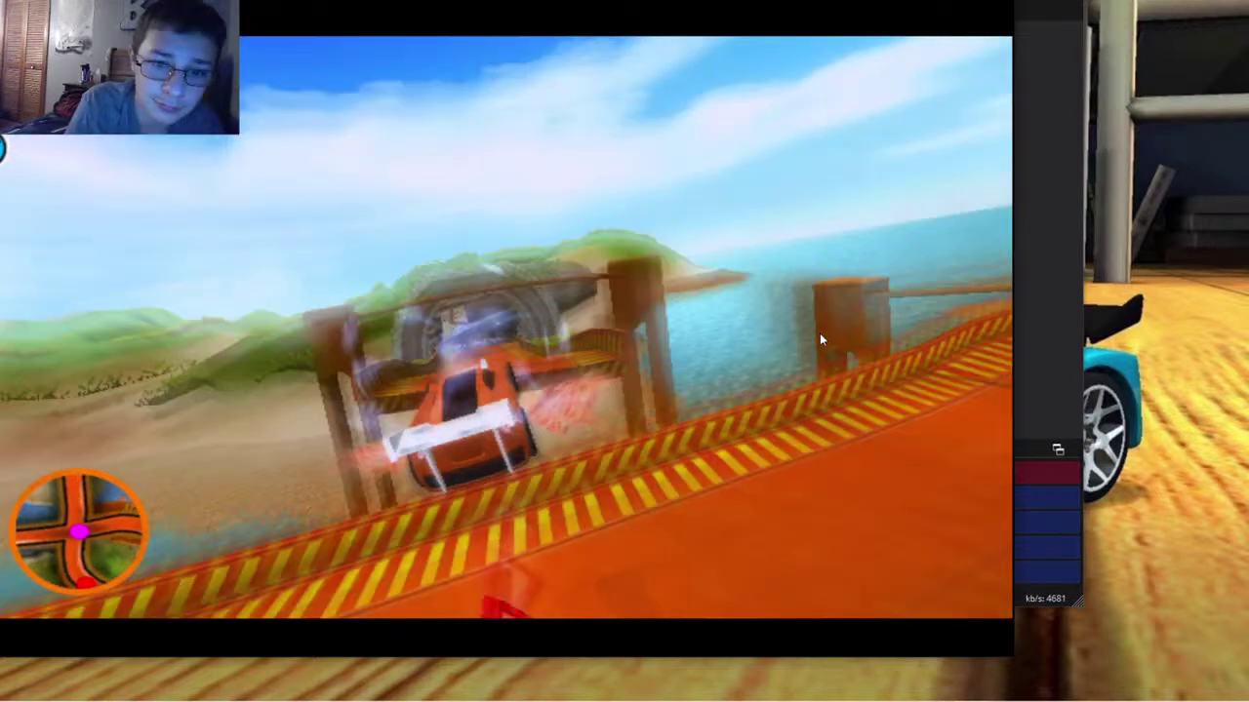
Race through the stone tunnel and the underwater section, then pause the game
{"action": "key", "text": "Up"}
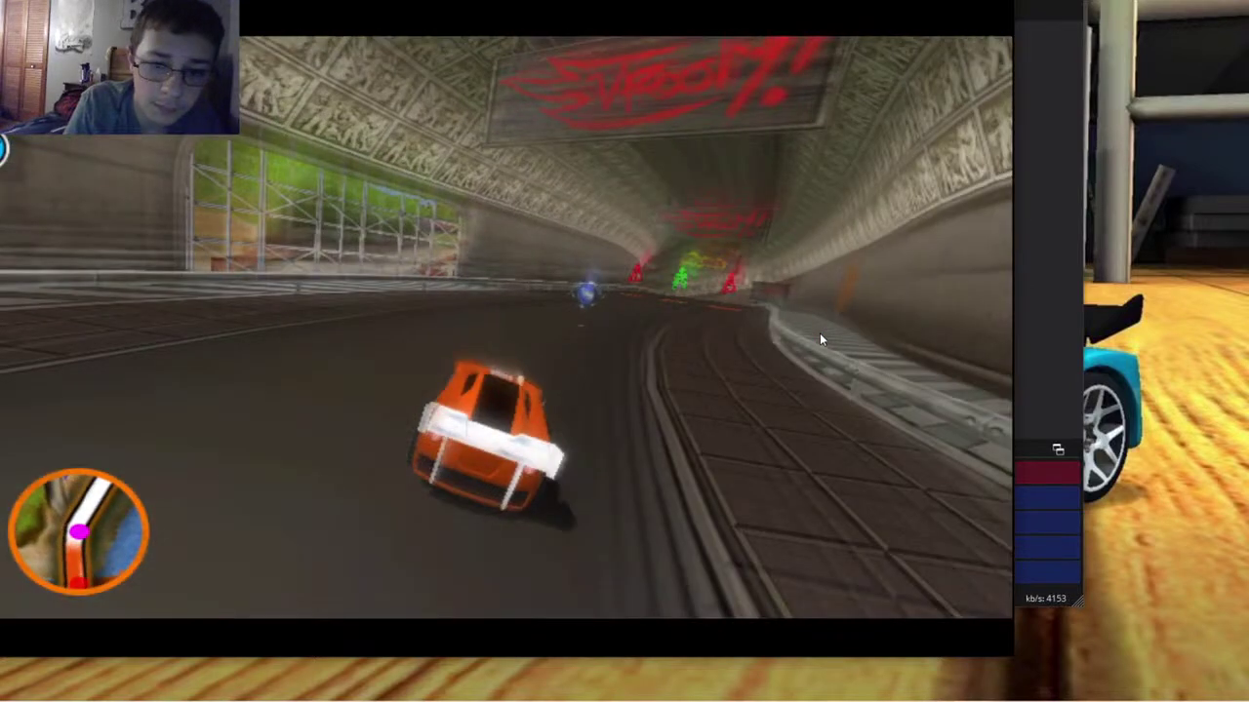
{"action": "key", "text": "Up"}
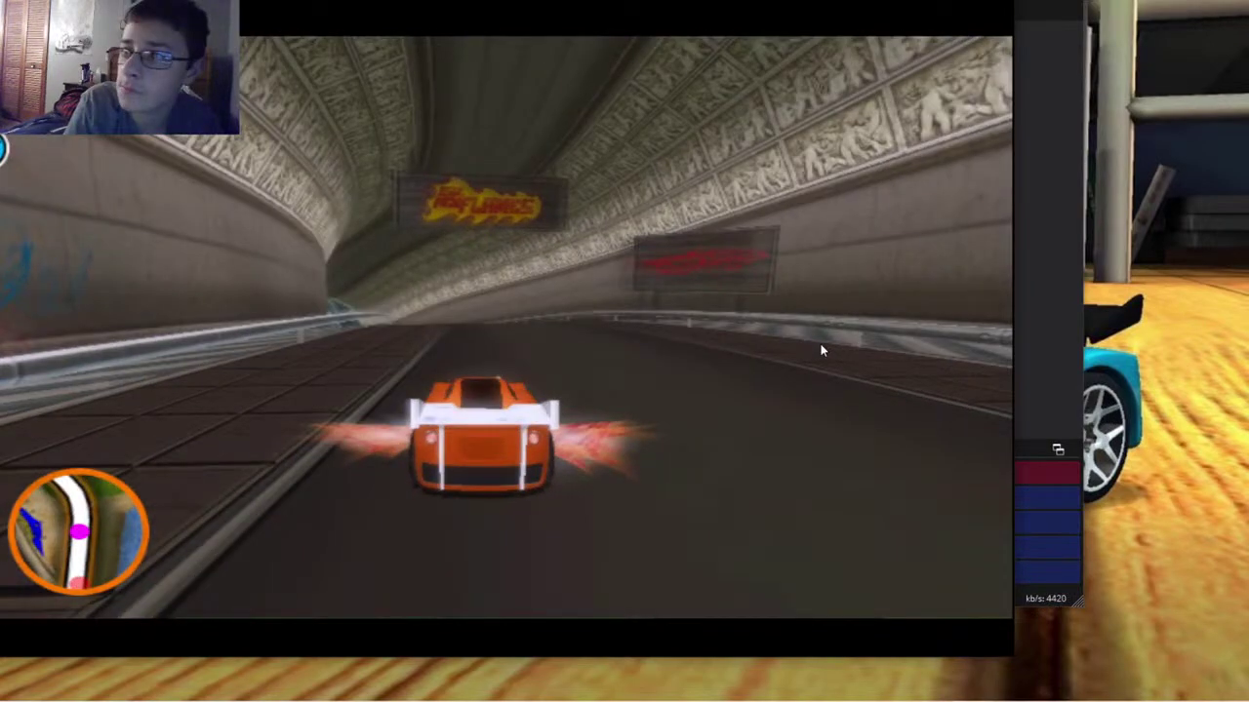
{"action": "key", "text": "Up"}
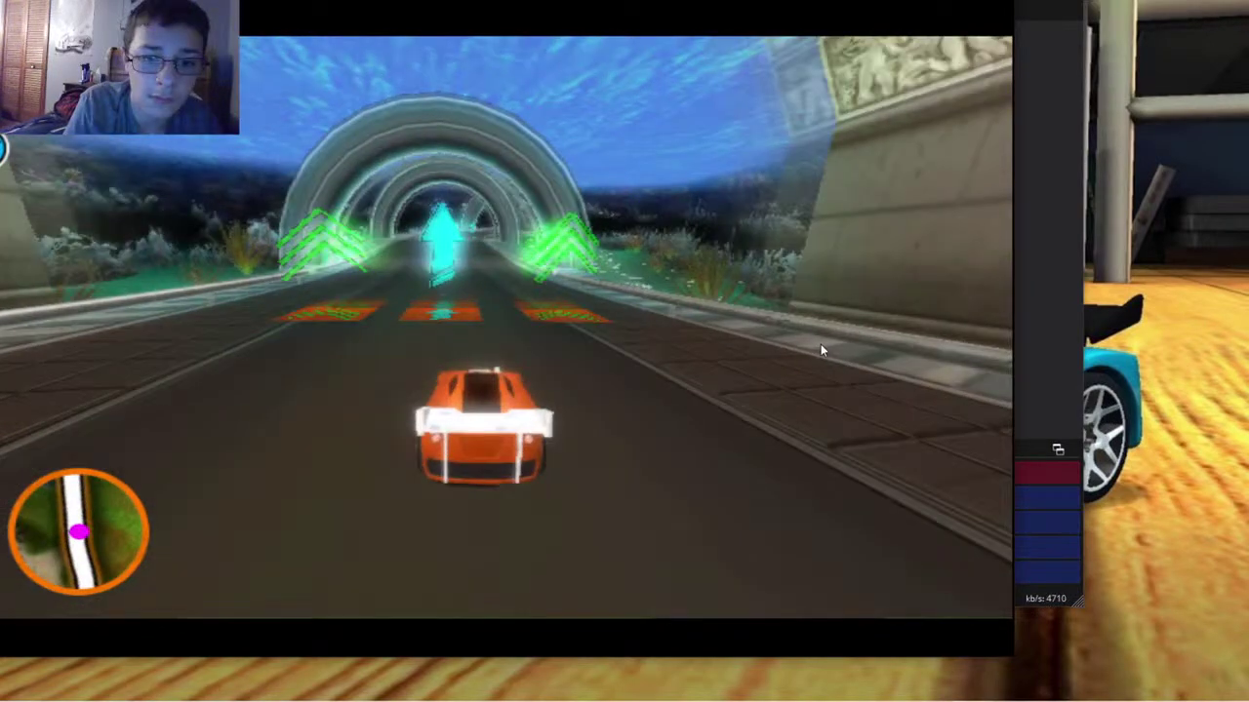
{"action": "key", "text": "Up"}
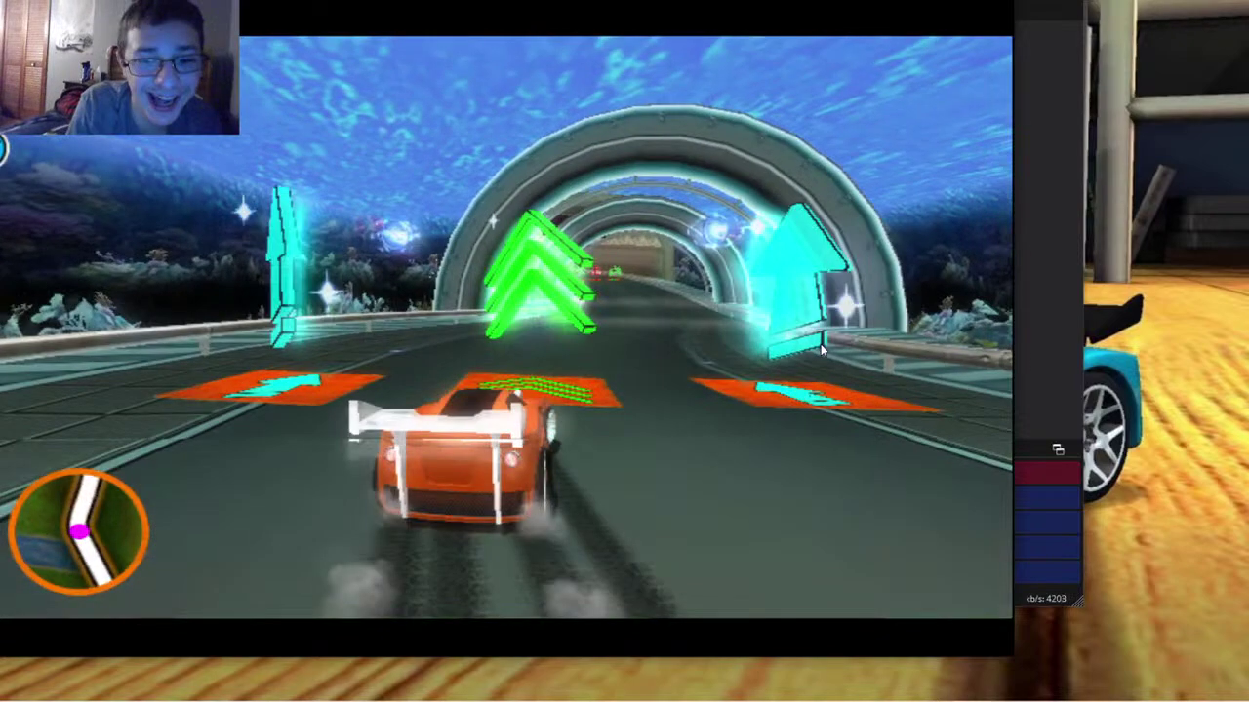
{"action": "key", "text": "Up"}
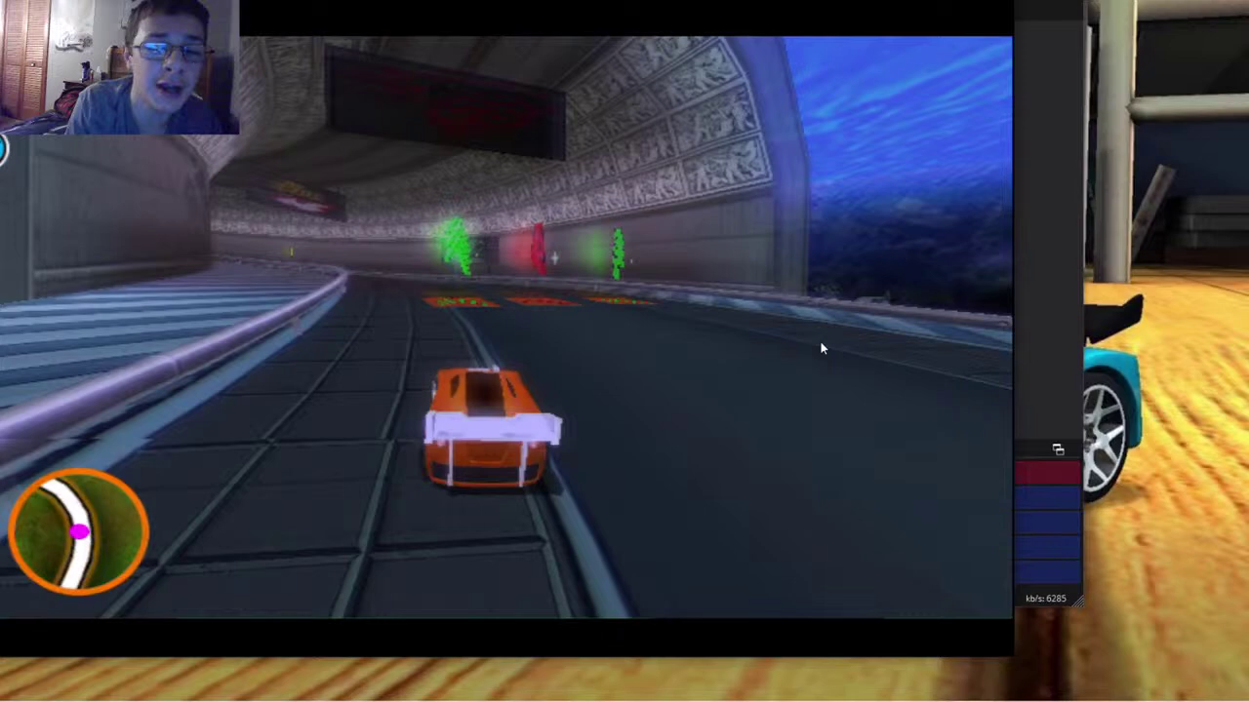
{"action": "key", "text": "Up"}
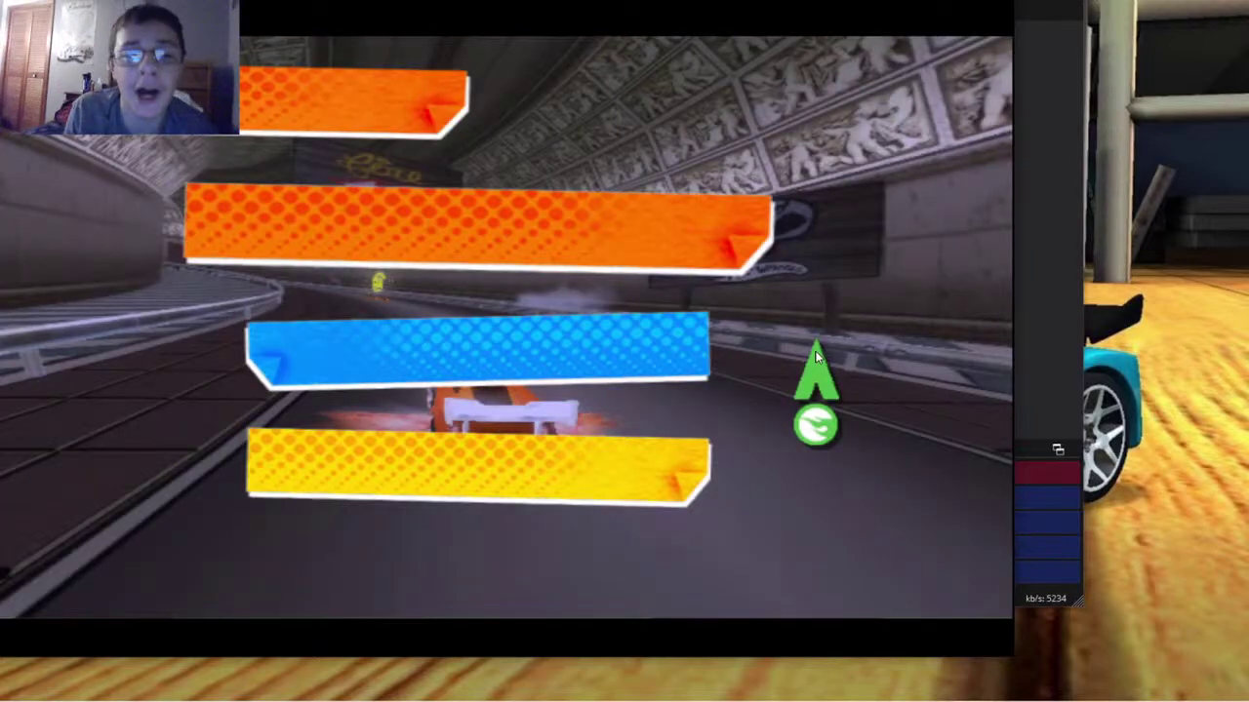
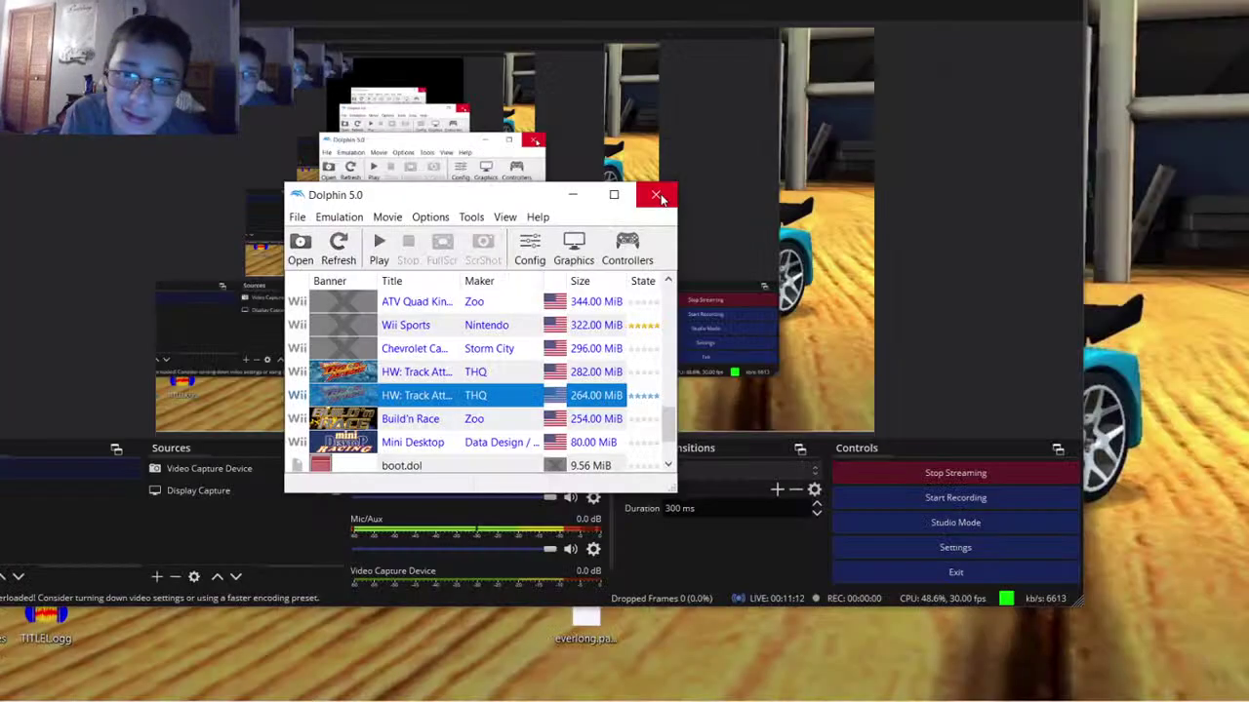
Open the properties of the selected HW: Track Attack game and show its disc filesystem
{"action": "right_click", "coordinate": [560, 389]}
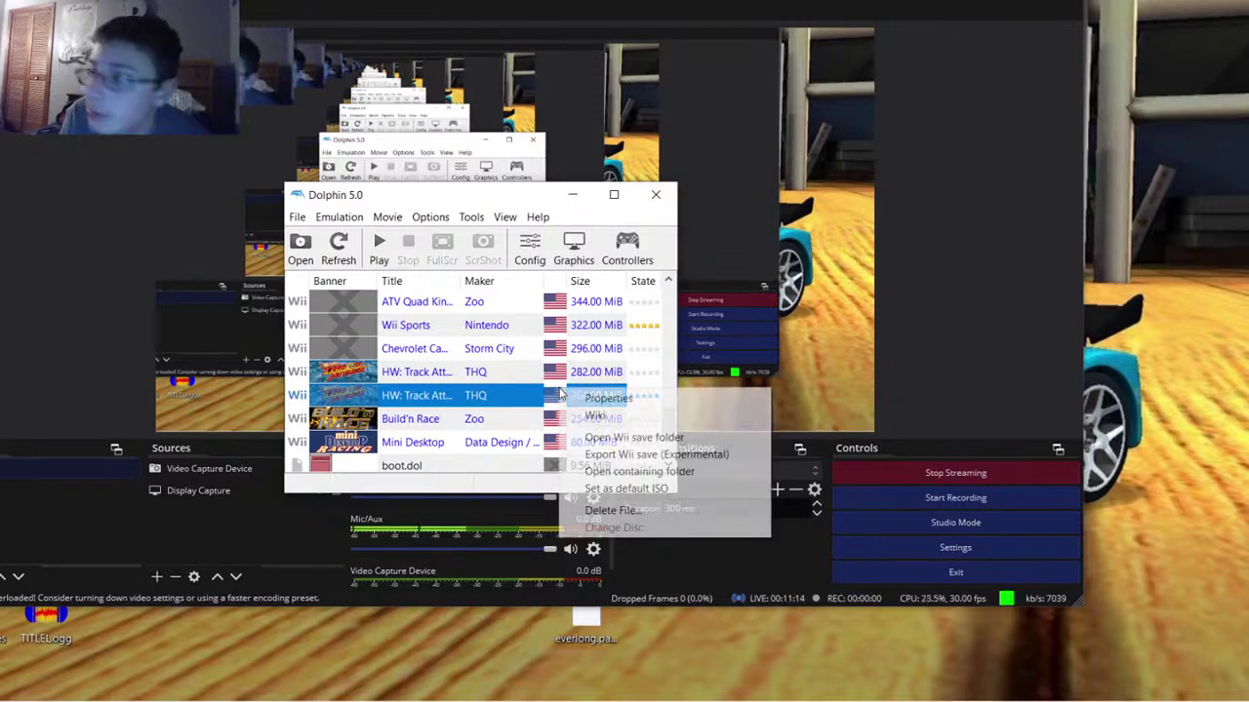
{"action": "left_click", "coordinate": [624, 398]}
{"action": "left_click", "coordinate": [606, 156]}
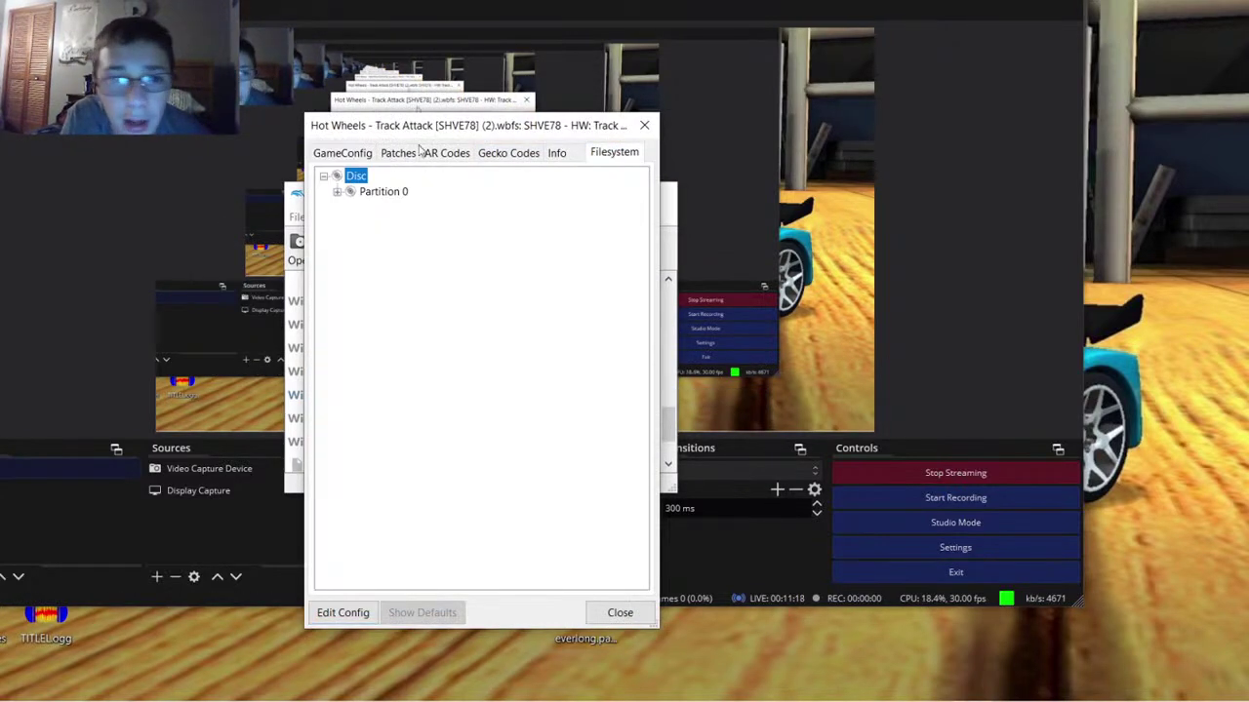
Expand Partition 0 and its audio folder, and extract the music directory to Downloads
{"action": "left_click", "coordinate": [337, 192]}
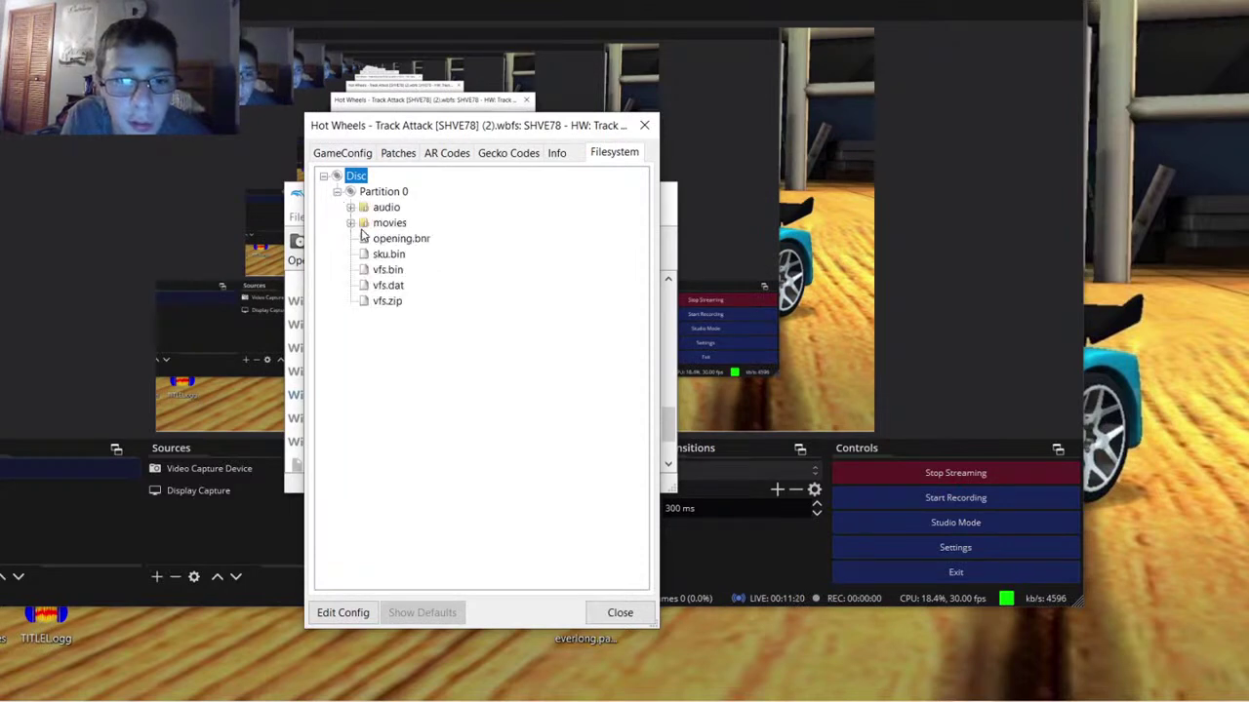
{"action": "left_click", "coordinate": [350, 207]}
{"action": "left_click", "coordinate": [398, 223]}
{"action": "right_click", "coordinate": [397, 225]}
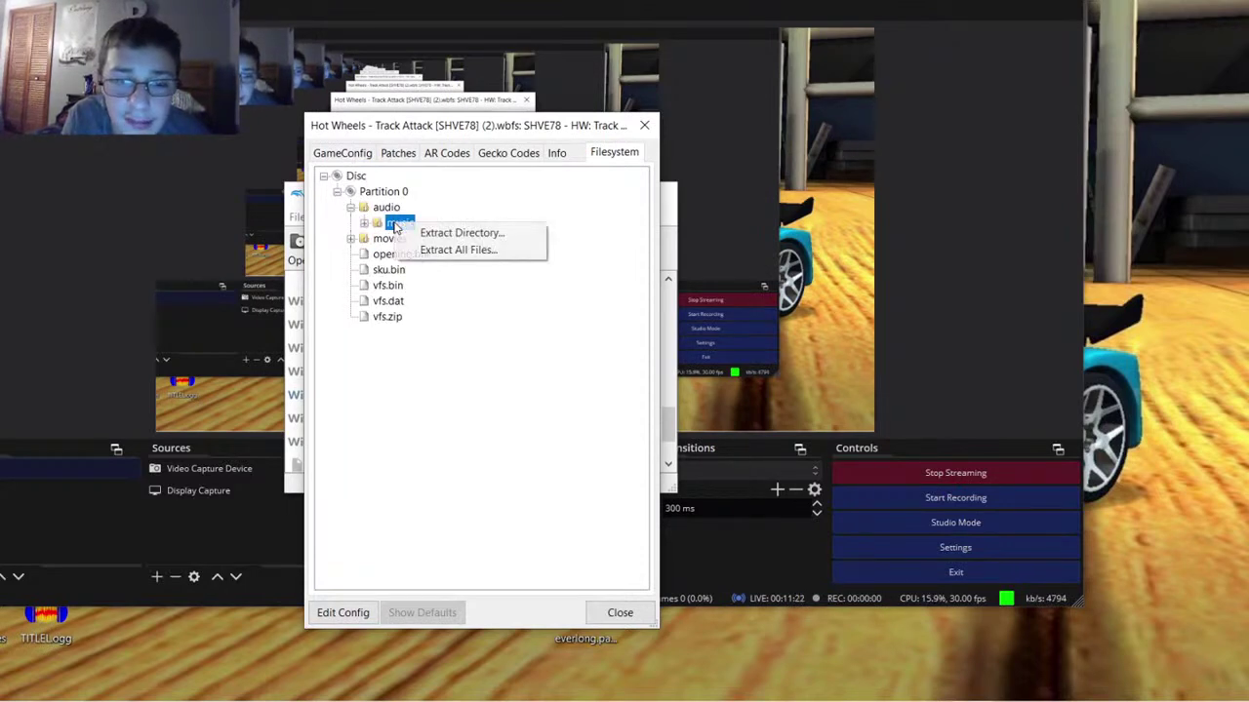
{"action": "left_click", "coordinate": [416, 234]}
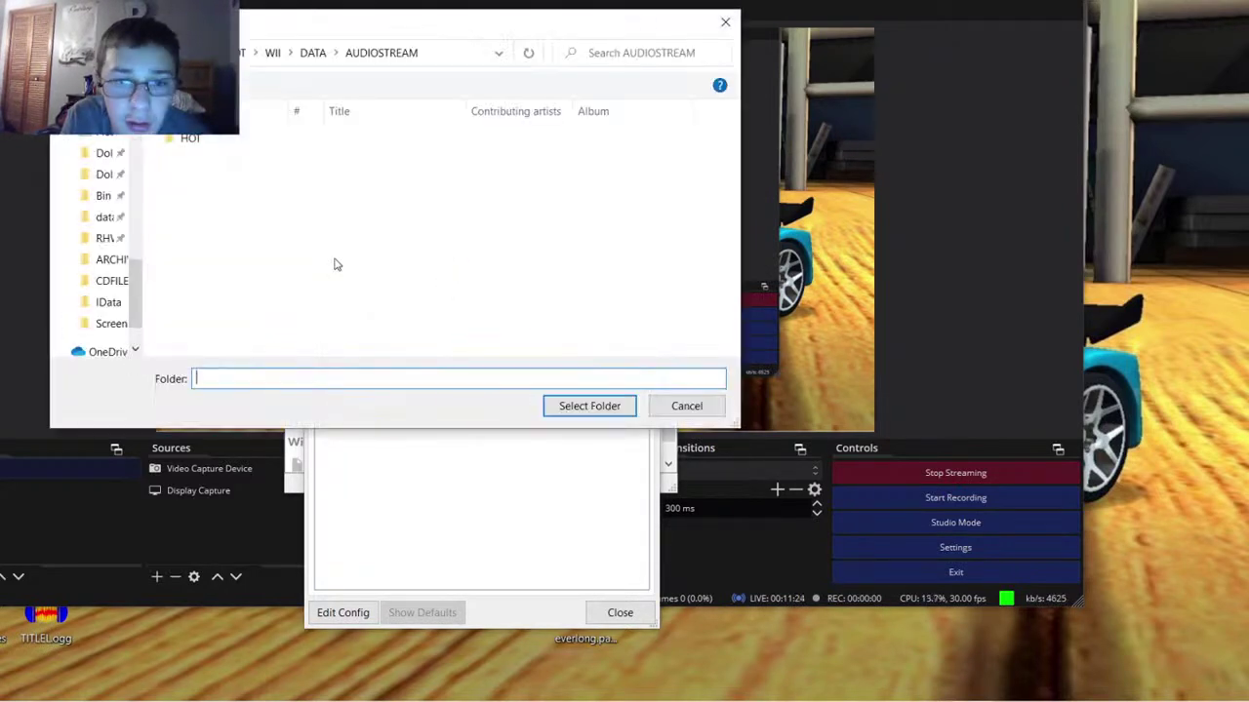
{"action": "scroll", "coordinate": [88, 227], "scroll_direction": "down", "scroll_amount": 4}
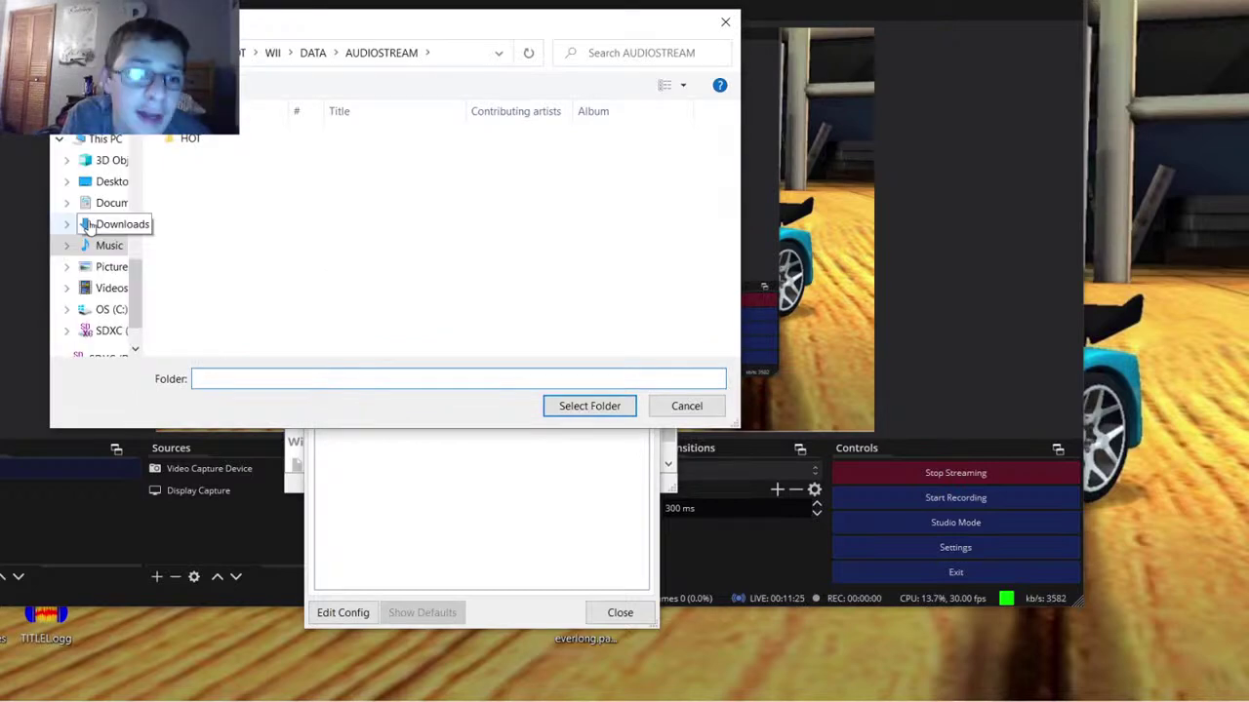
{"action": "left_click", "coordinate": [590, 406]}
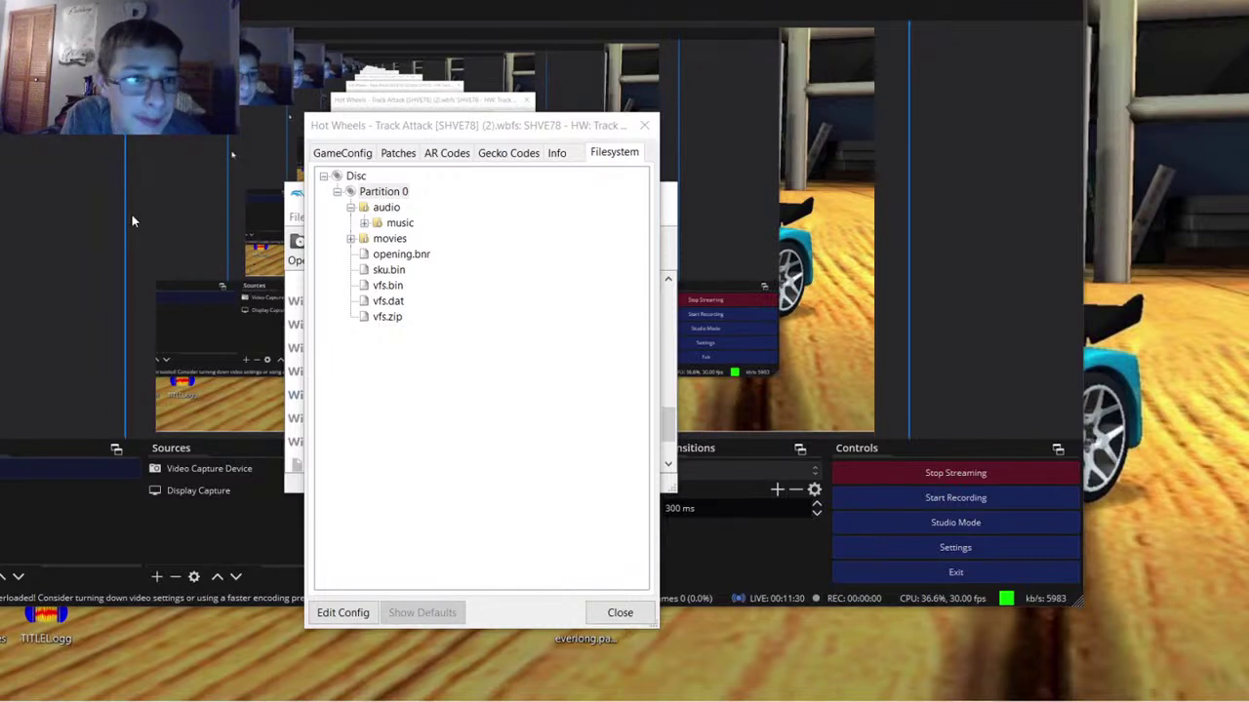
Open the Downloads folder in File Explorer and look through it for the extracted music, checking inside the Data folder
{"action": "key", "text": "super+e"}
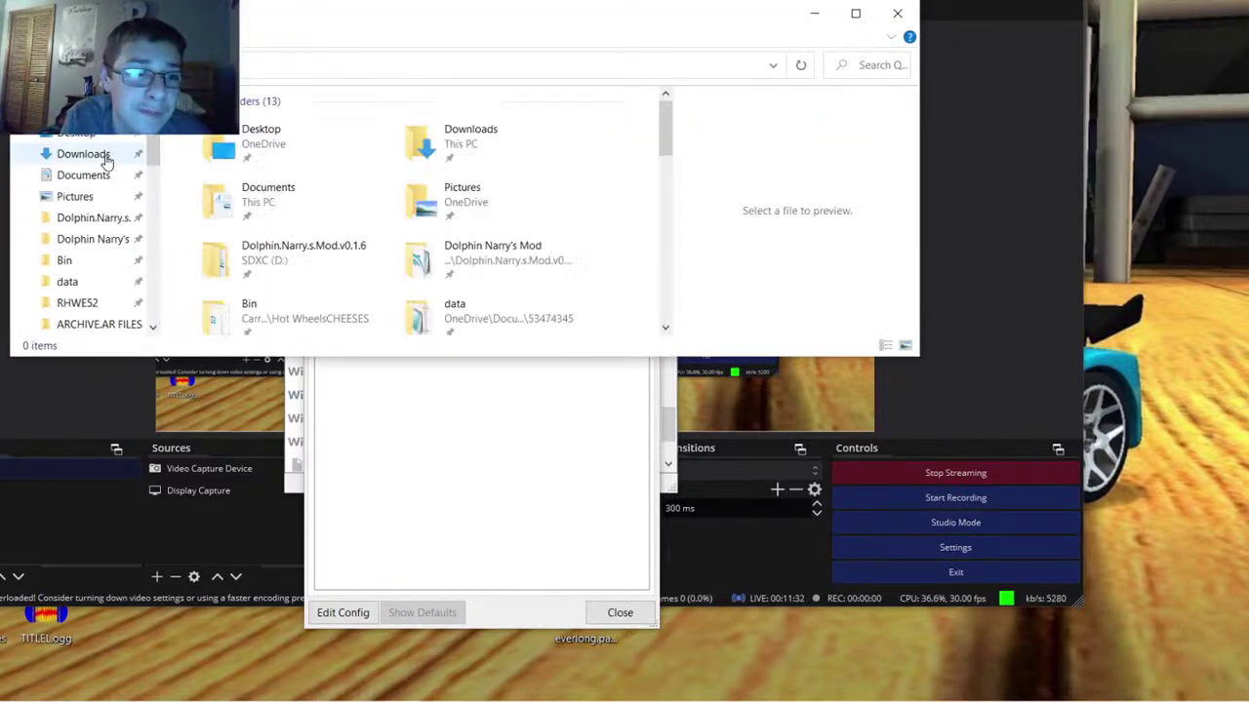
{"action": "left_click", "coordinate": [84, 154]}
{"action": "left_click", "coordinate": [867, 15]}
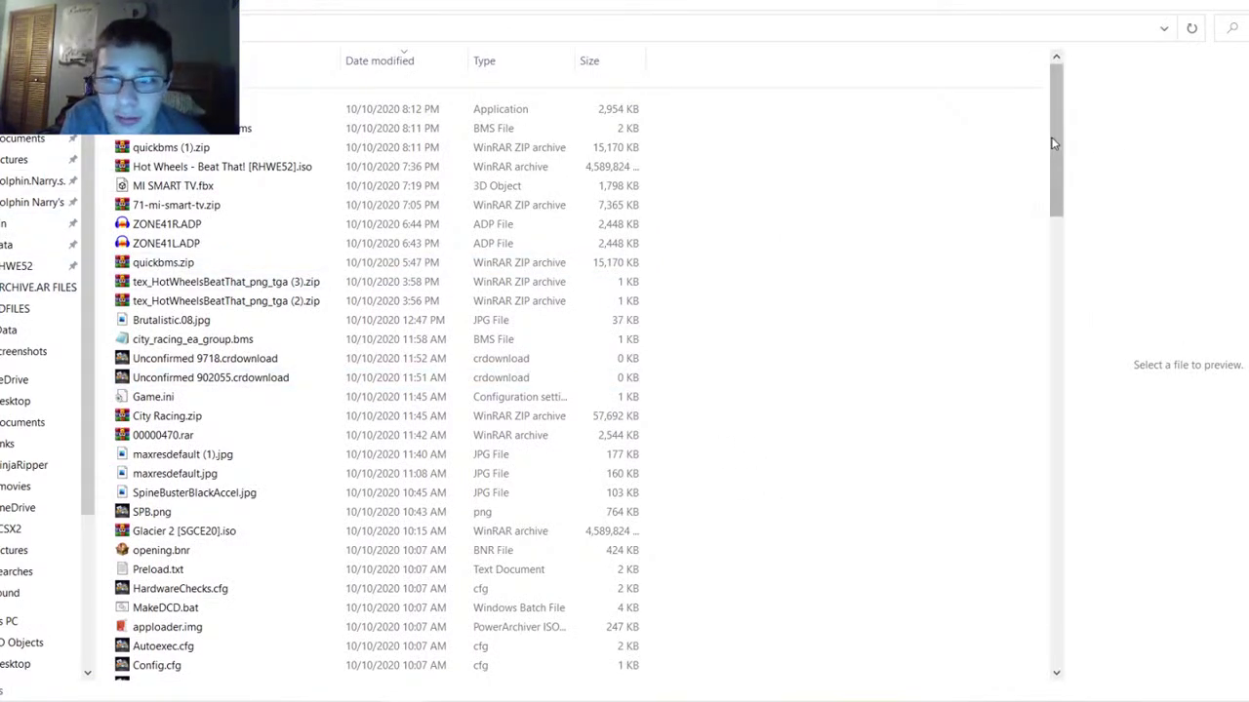
{"action": "left_click_drag", "start_coordinate": [1054, 145], "coordinate": [1008, 344]}
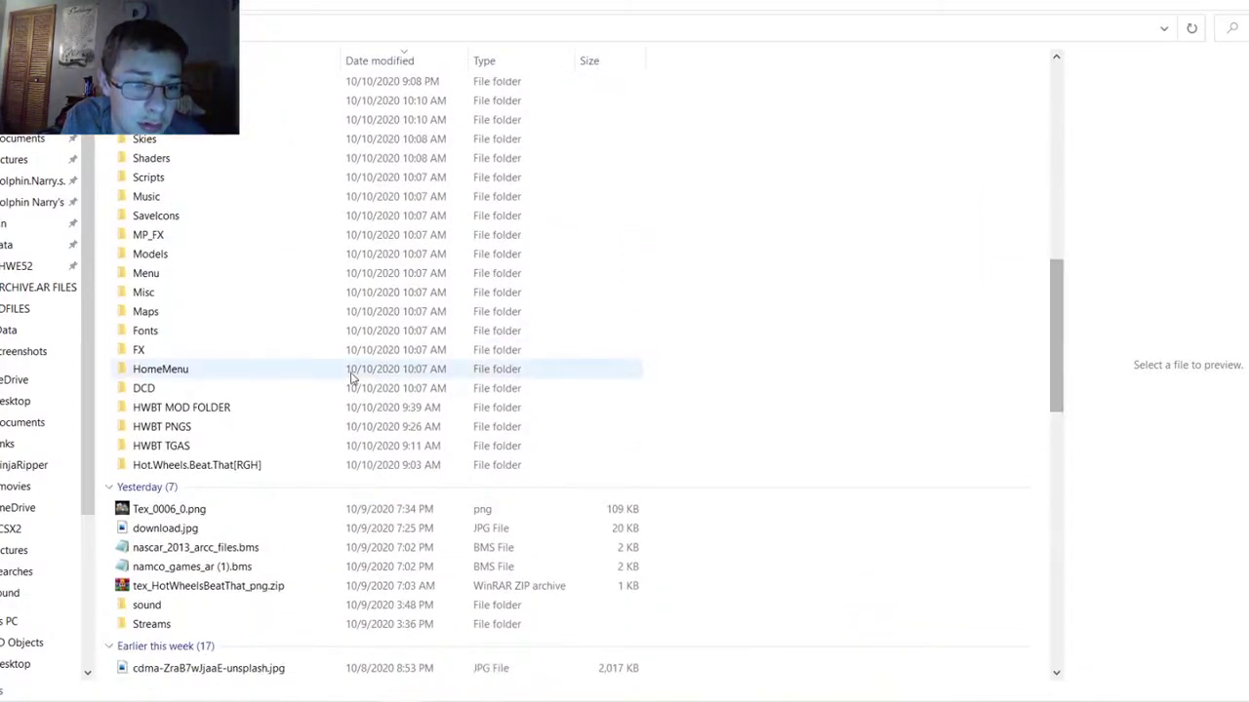
{"action": "left_click_drag", "start_coordinate": [1054, 400], "coordinate": [971, 655]}
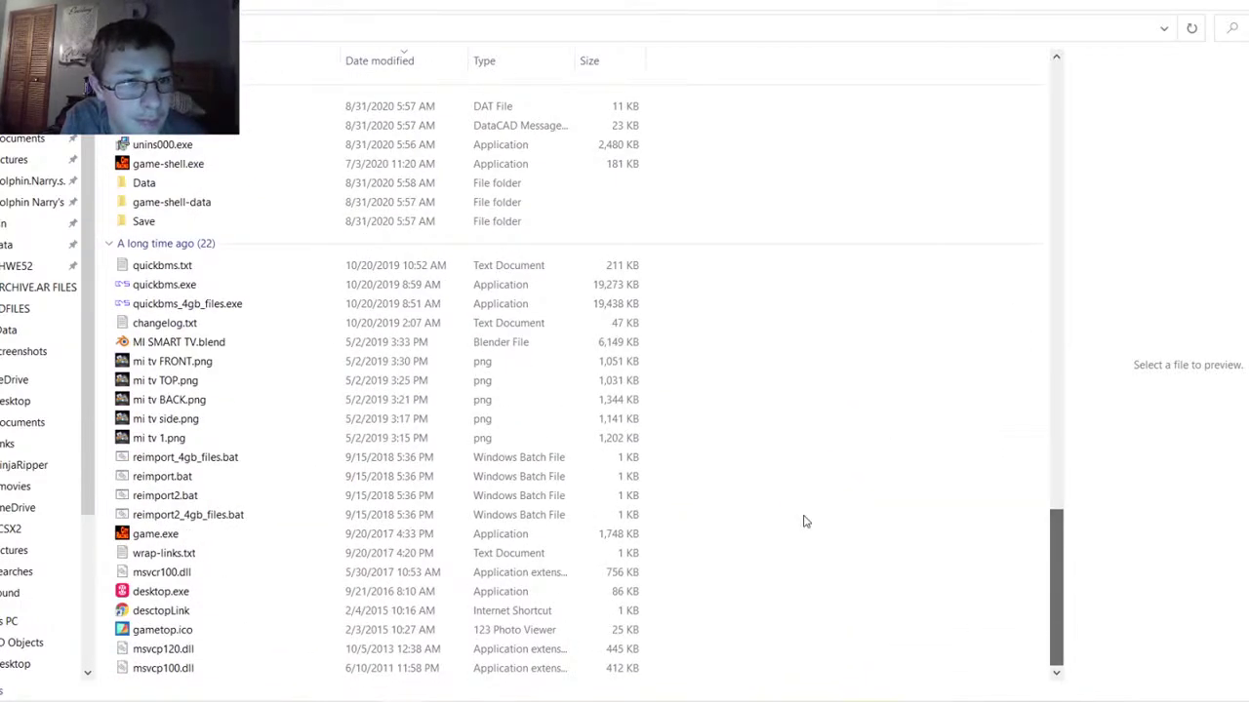
{"action": "double_click", "coordinate": [377, 184]}
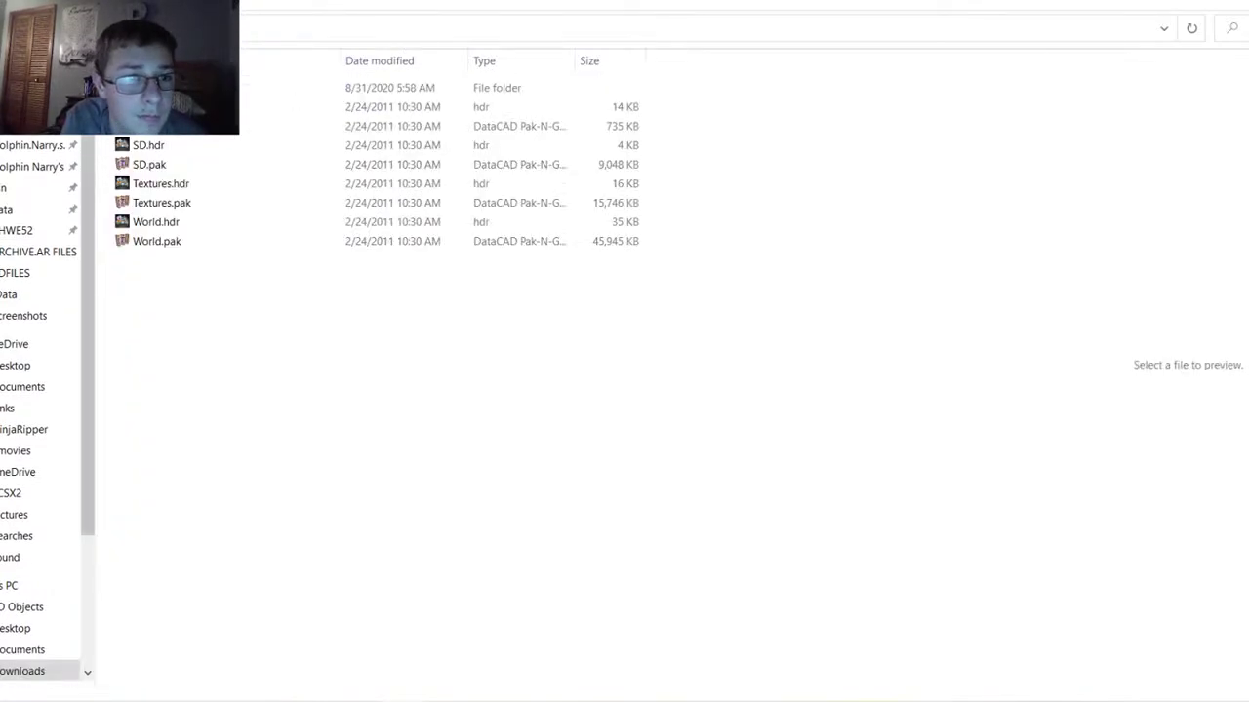
{"action": "key", "text": "alt+Left"}
Return to Dolphin's disc filesystem view, extract the music directory into the Vehicles folder in Downloads, and close the game properties
{"action": "key", "text": "alt+Tab"}
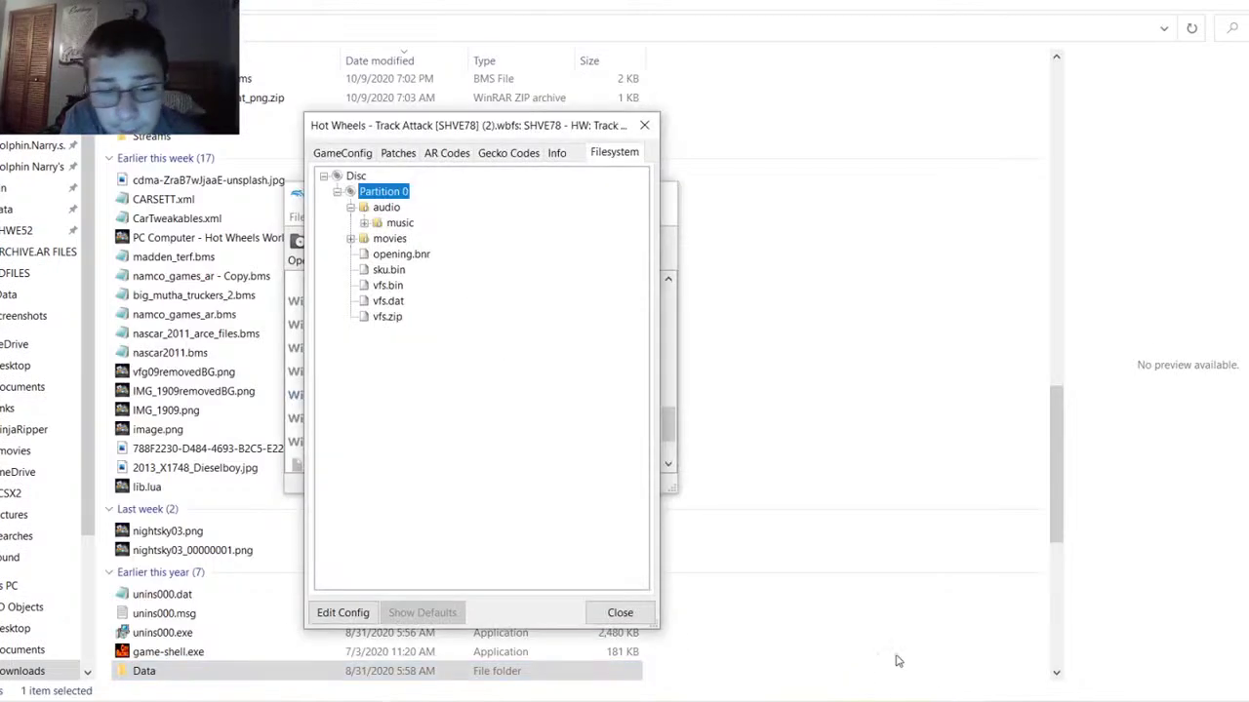
{"action": "double_click", "coordinate": [386, 224]}
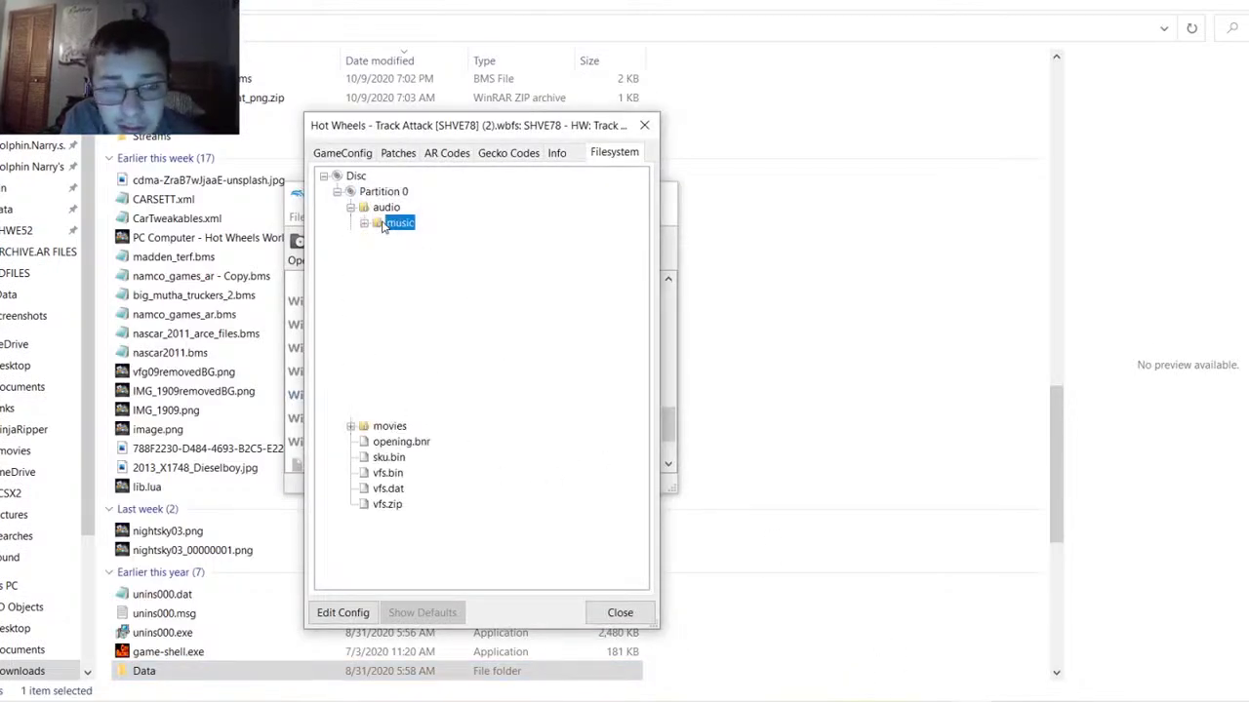
{"action": "right_click", "coordinate": [409, 226]}
{"action": "left_click", "coordinate": [434, 234]}
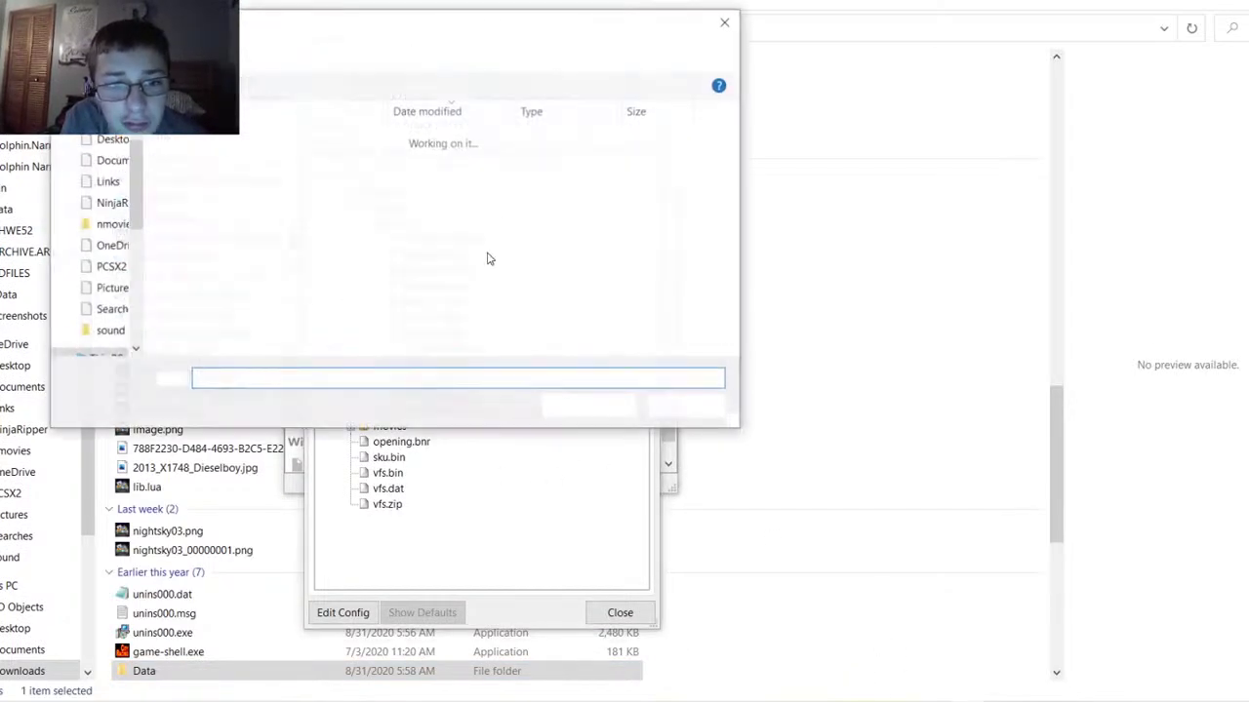
{"action": "left_click", "coordinate": [201, 184]}
{"action": "double_click", "coordinate": [201, 184]}
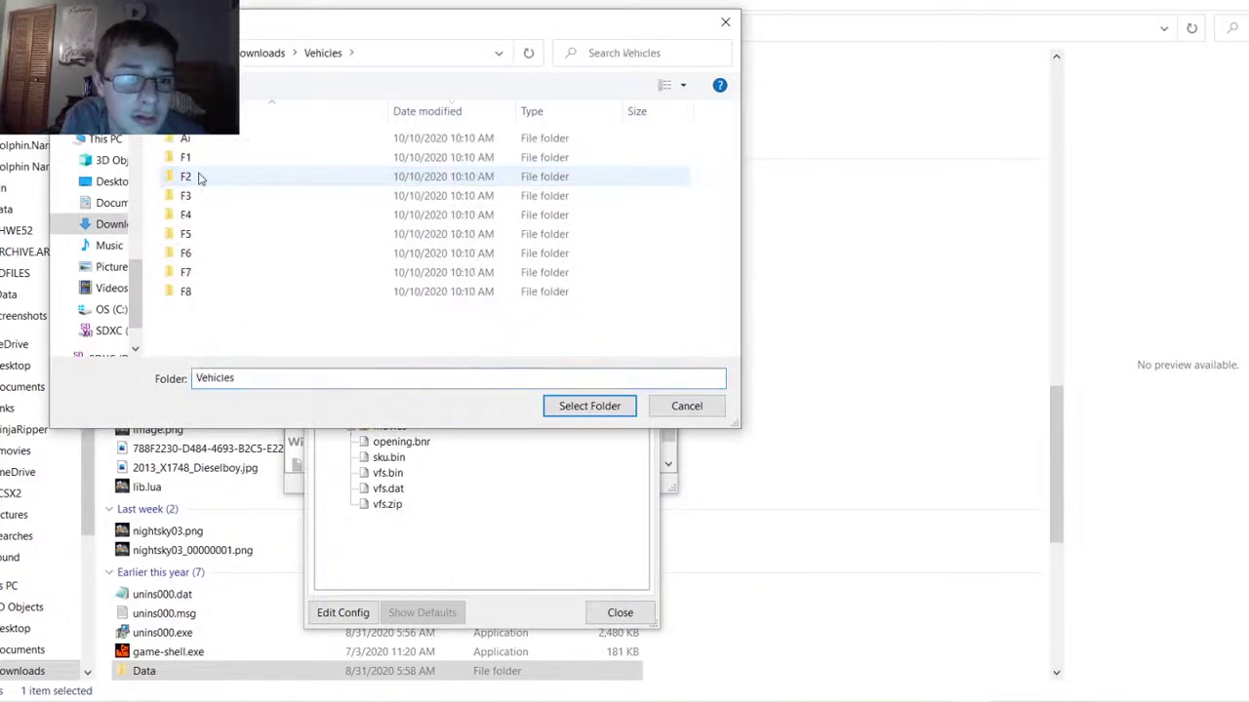
{"action": "left_click", "coordinate": [590, 407]}
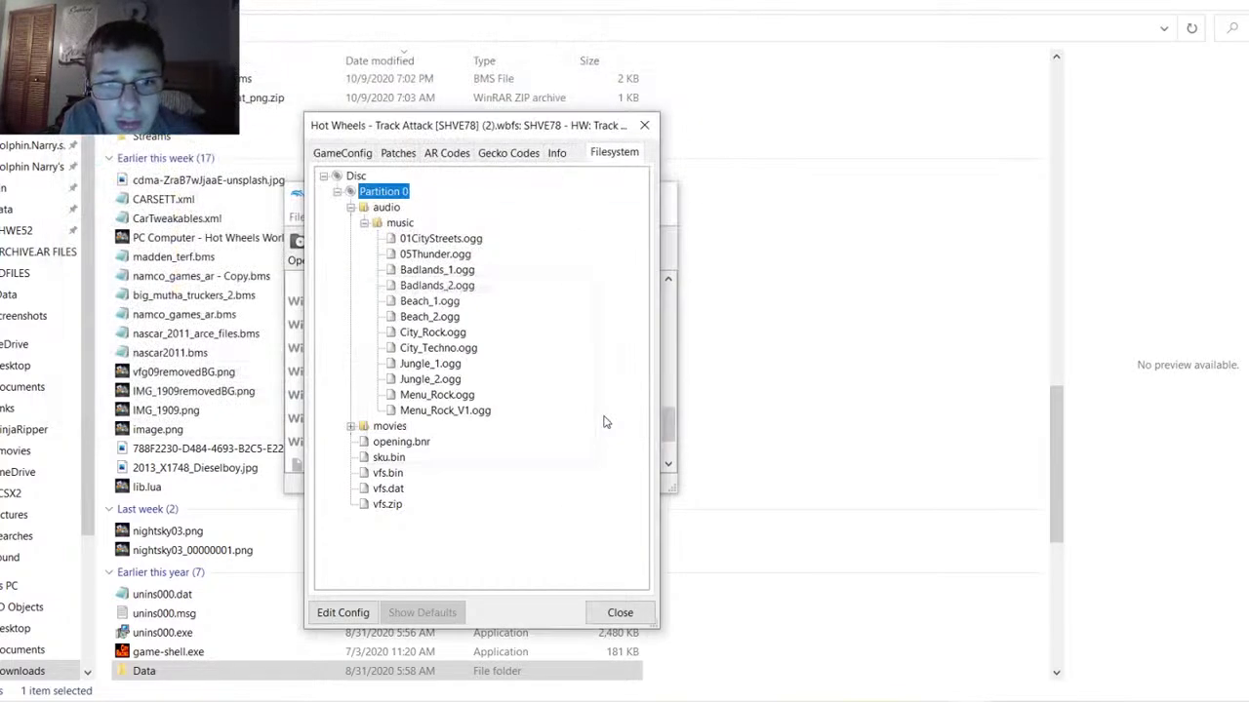
{"action": "left_click", "coordinate": [651, 125]}
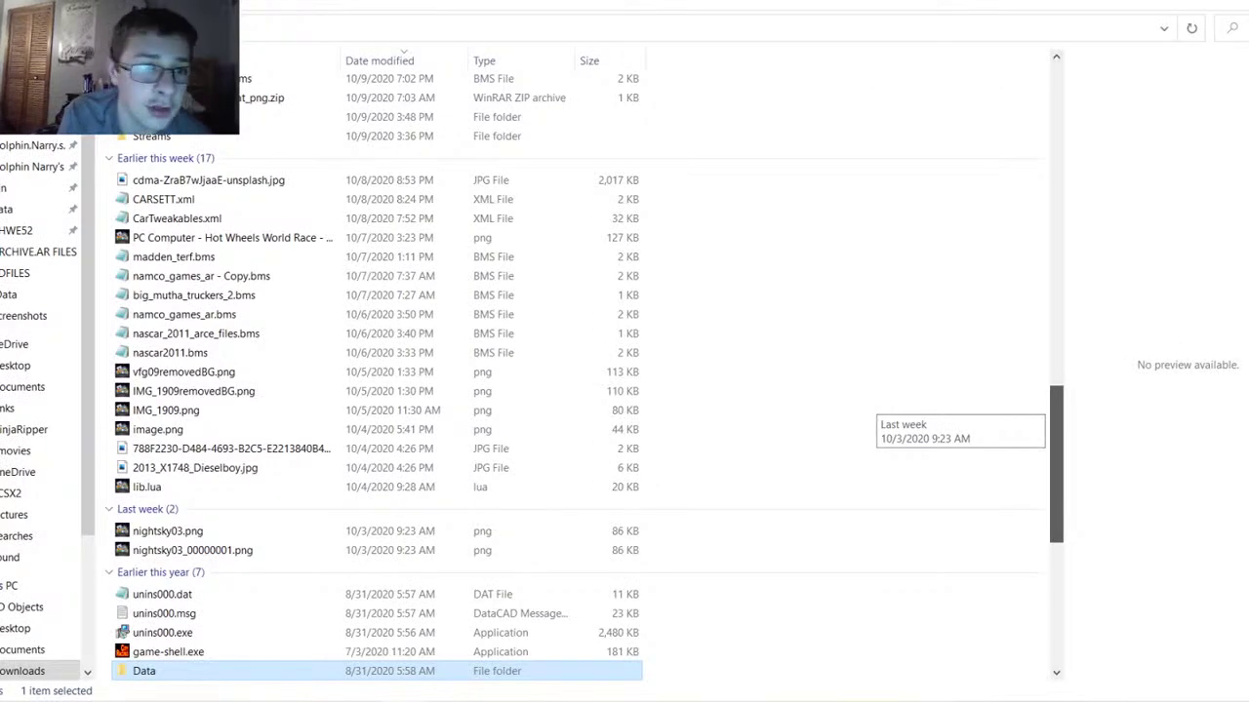
Find the Vehicles folder in Downloads and open the audio and music folders inside it
{"action": "left_click_drag", "start_coordinate": [941, 27], "coordinate": [985, 204]}
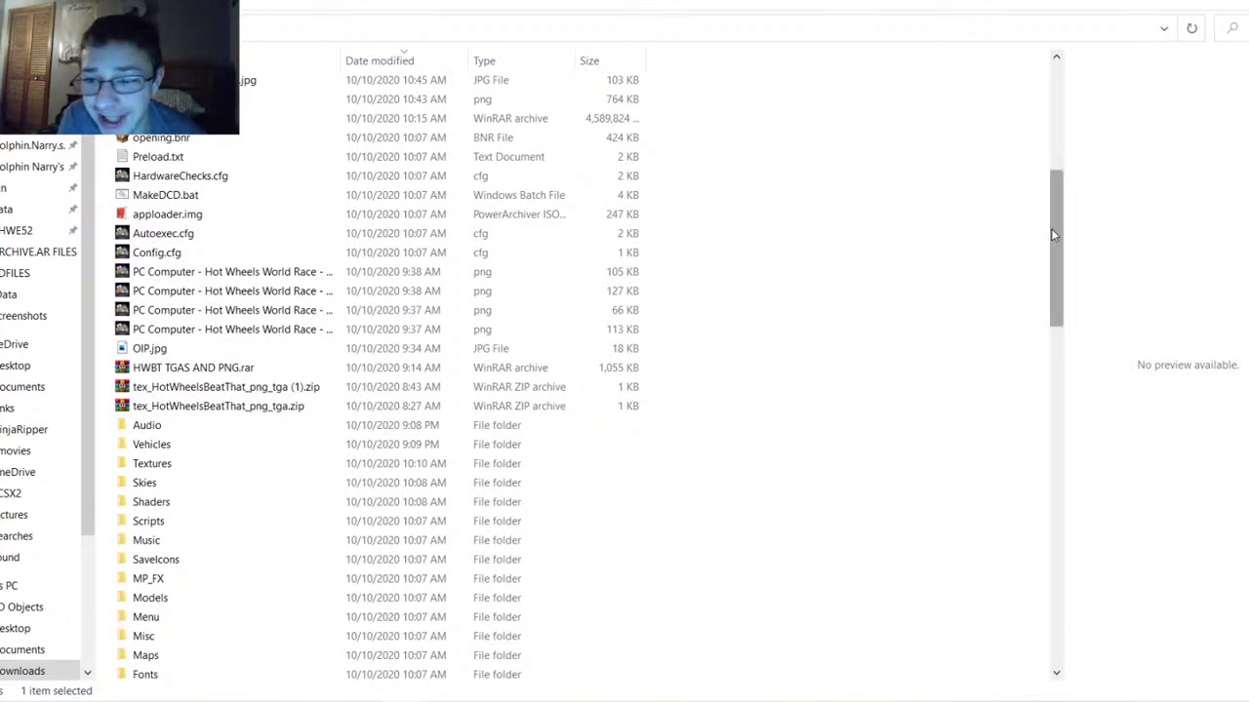
{"action": "left_click_drag", "start_coordinate": [1052, 228], "coordinate": [1053, 241]}
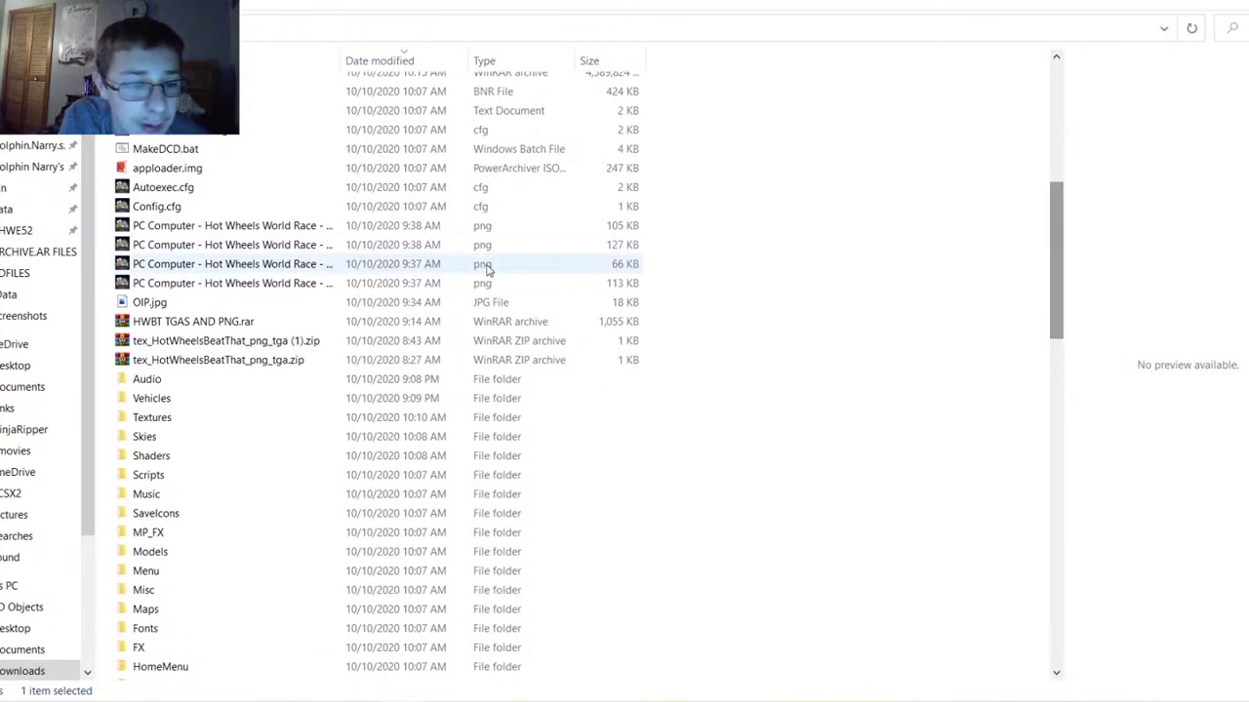
{"action": "double_click", "coordinate": [433, 398]}
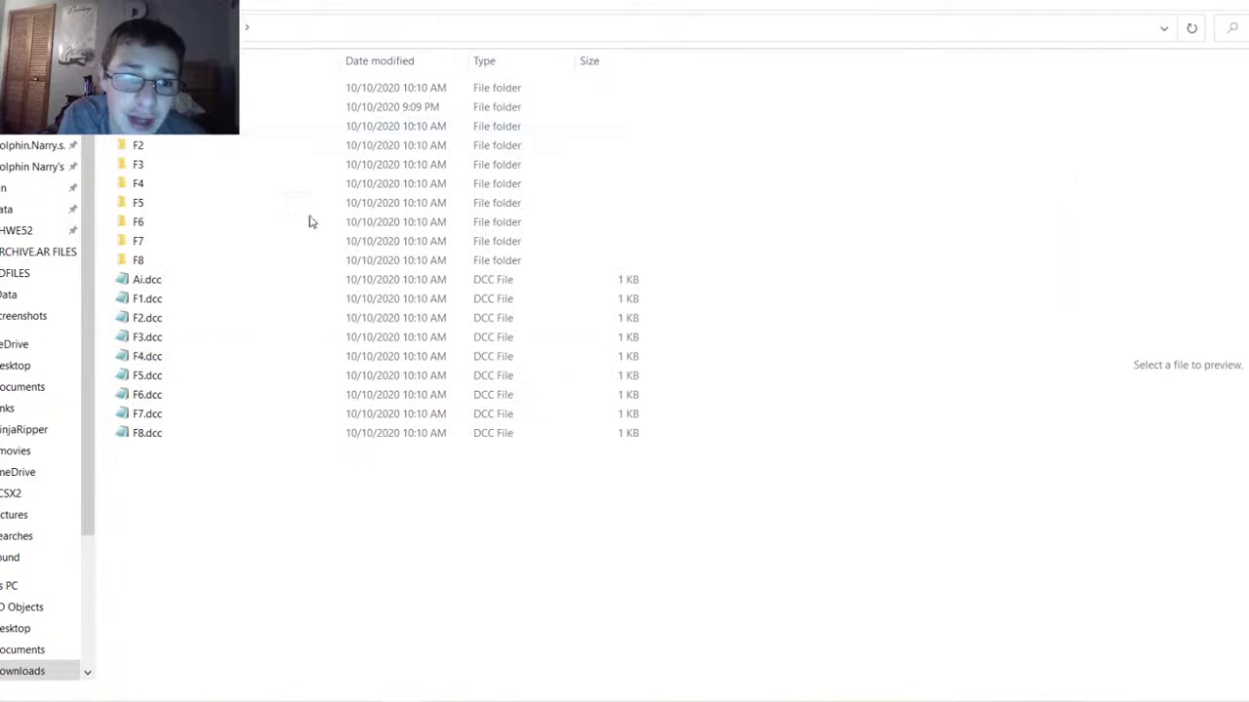
{"action": "double_click", "coordinate": [293, 106]}
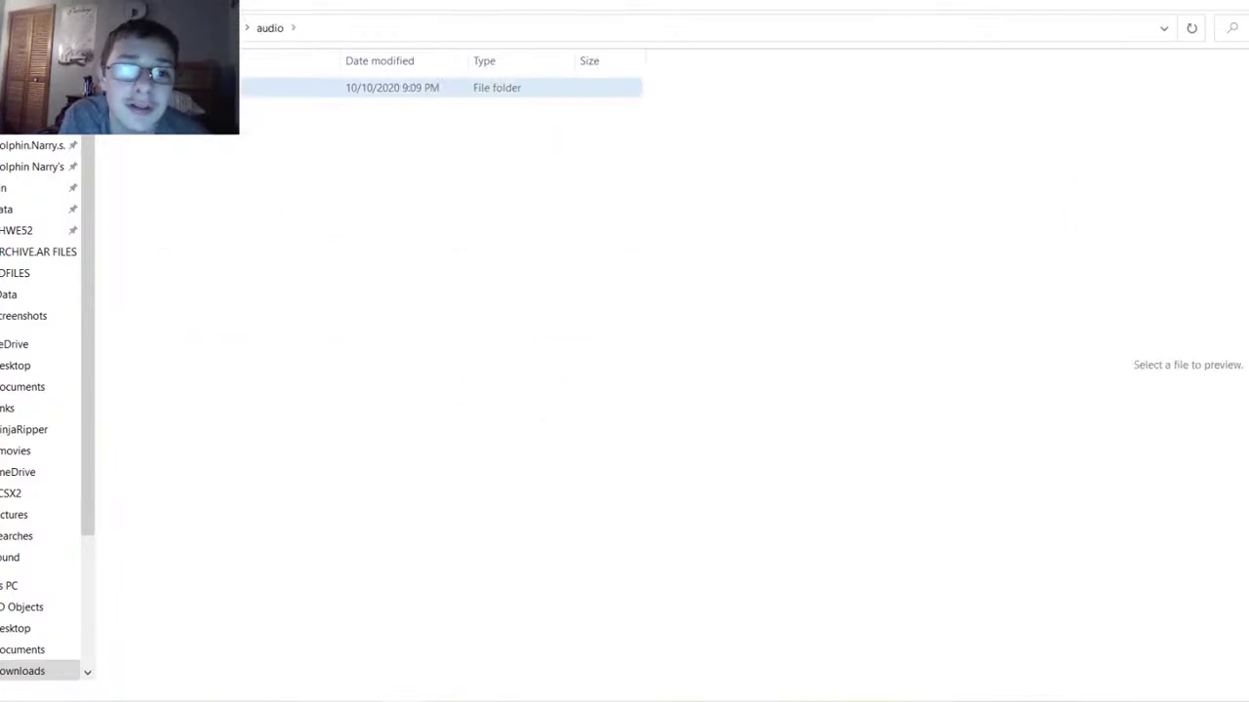
{"action": "double_click", "coordinate": [292, 87]}
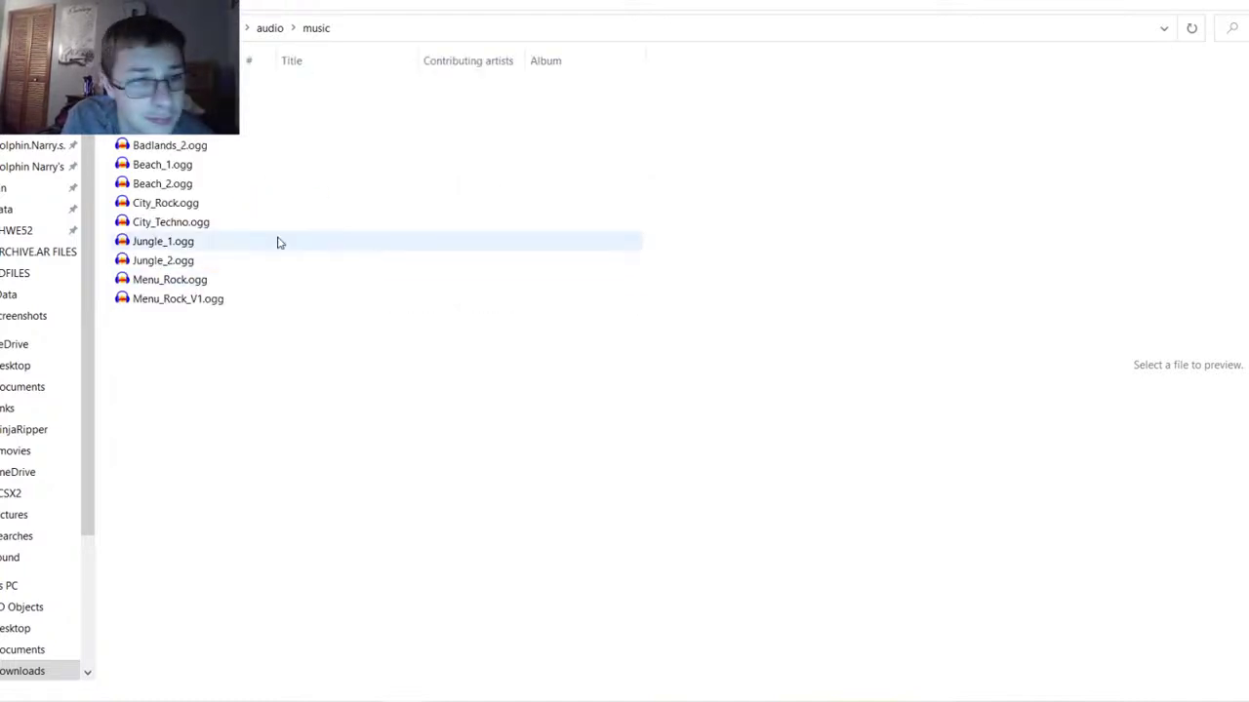
Listen to City_Rock.ogg in Audacity, then close it without saving the project
{"action": "left_click", "coordinate": [180, 202]}
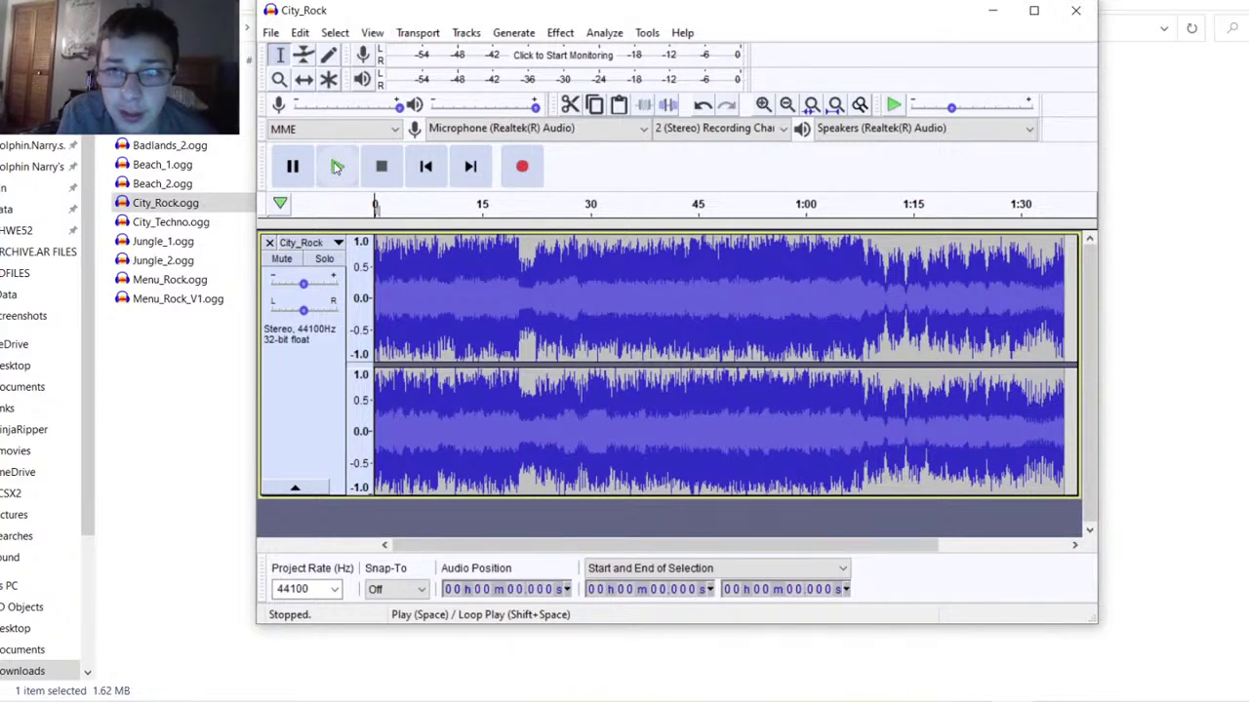
{"action": "left_click", "coordinate": [336, 166]}
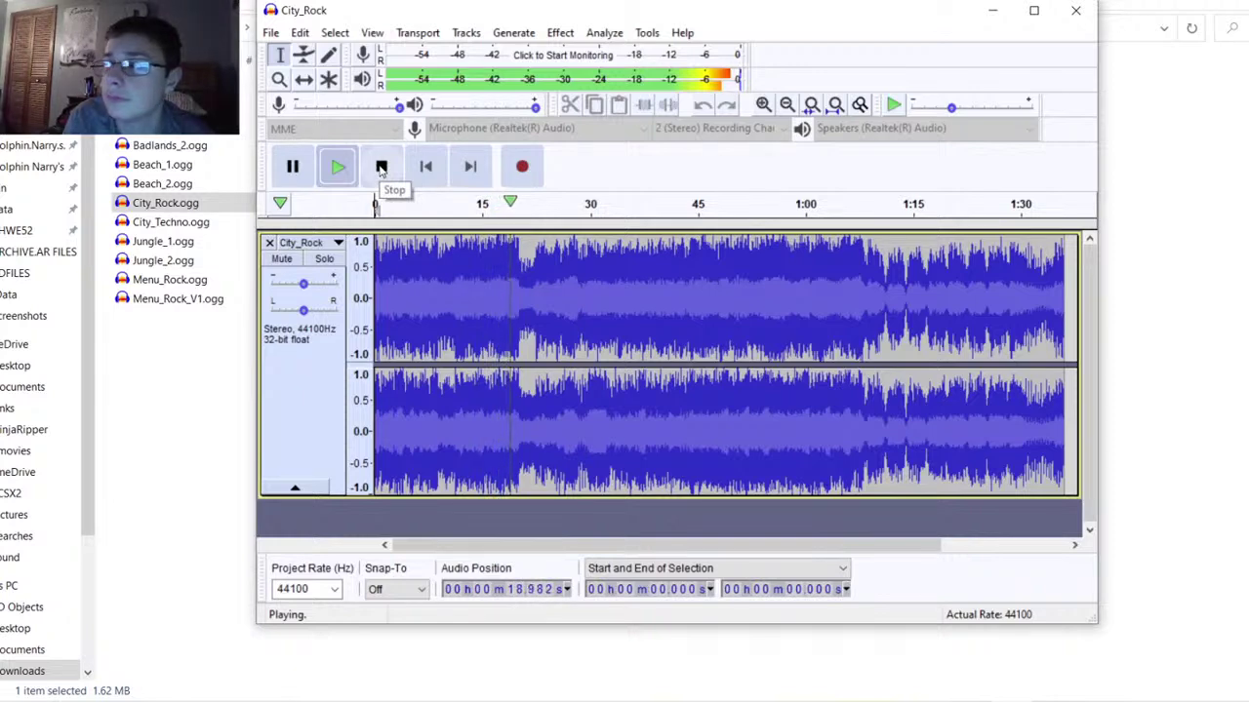
{"action": "left_click", "coordinate": [380, 167]}
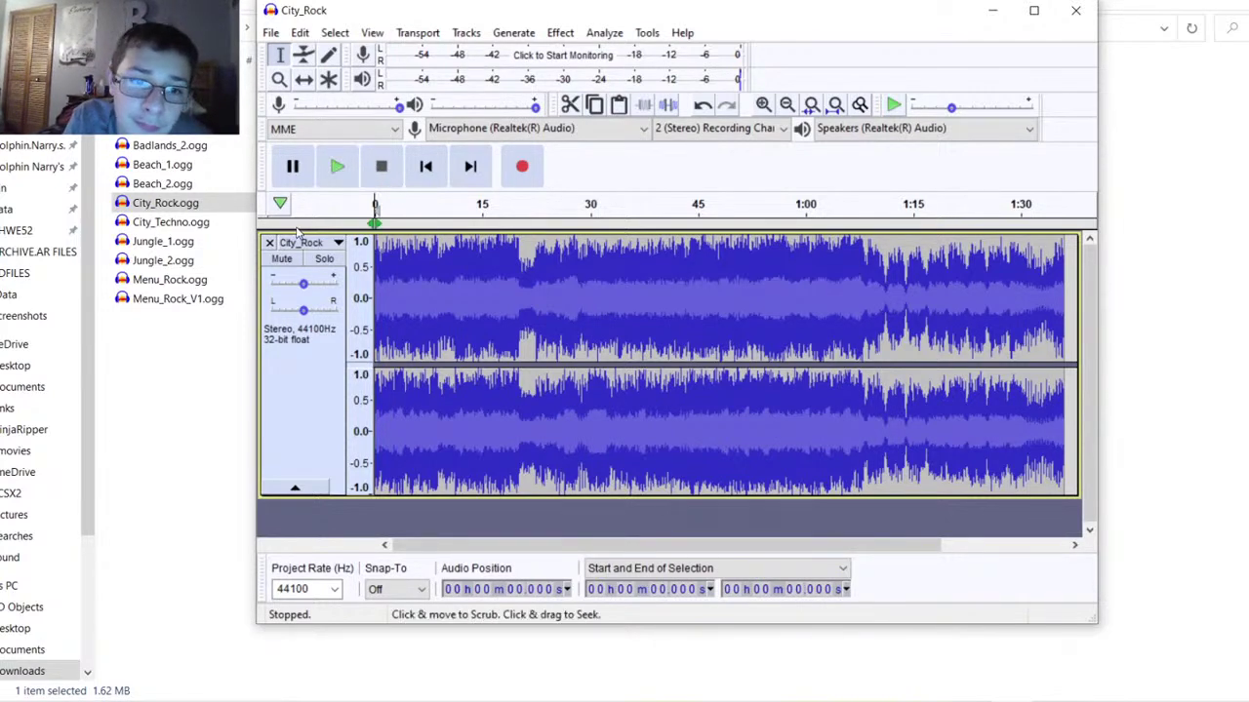
{"action": "left_click", "coordinate": [1074, 12]}
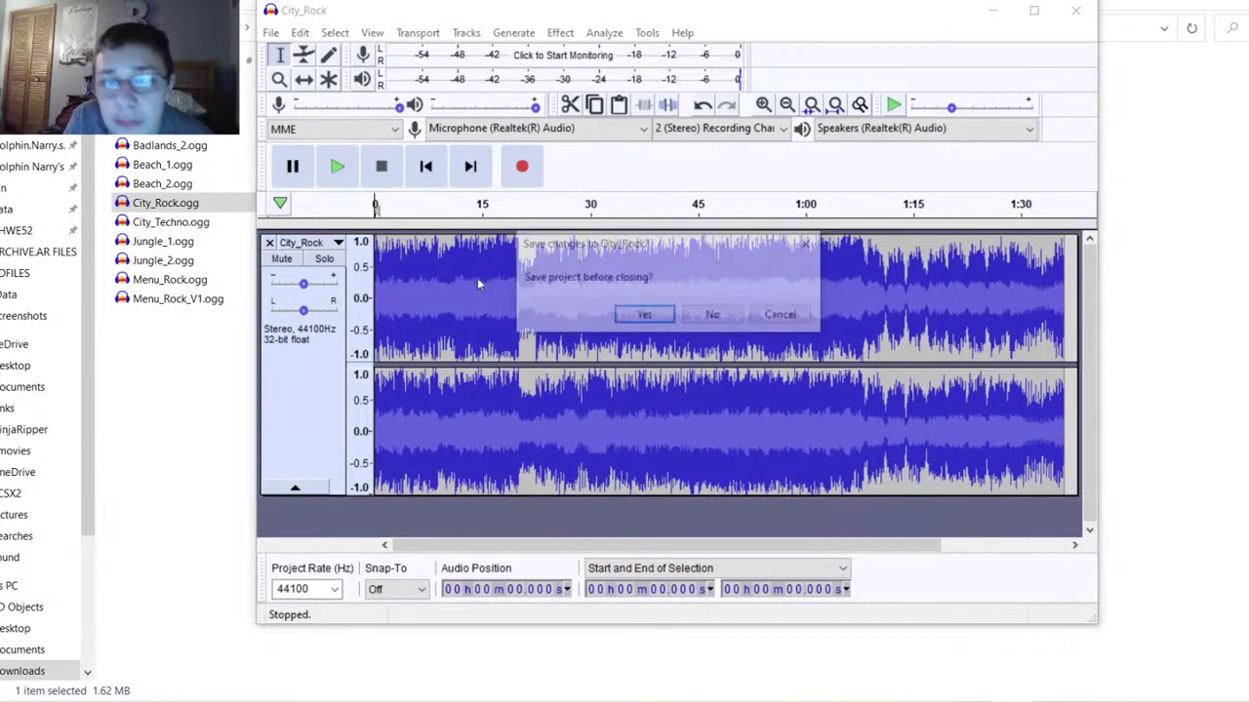
{"action": "left_click", "coordinate": [715, 316]}
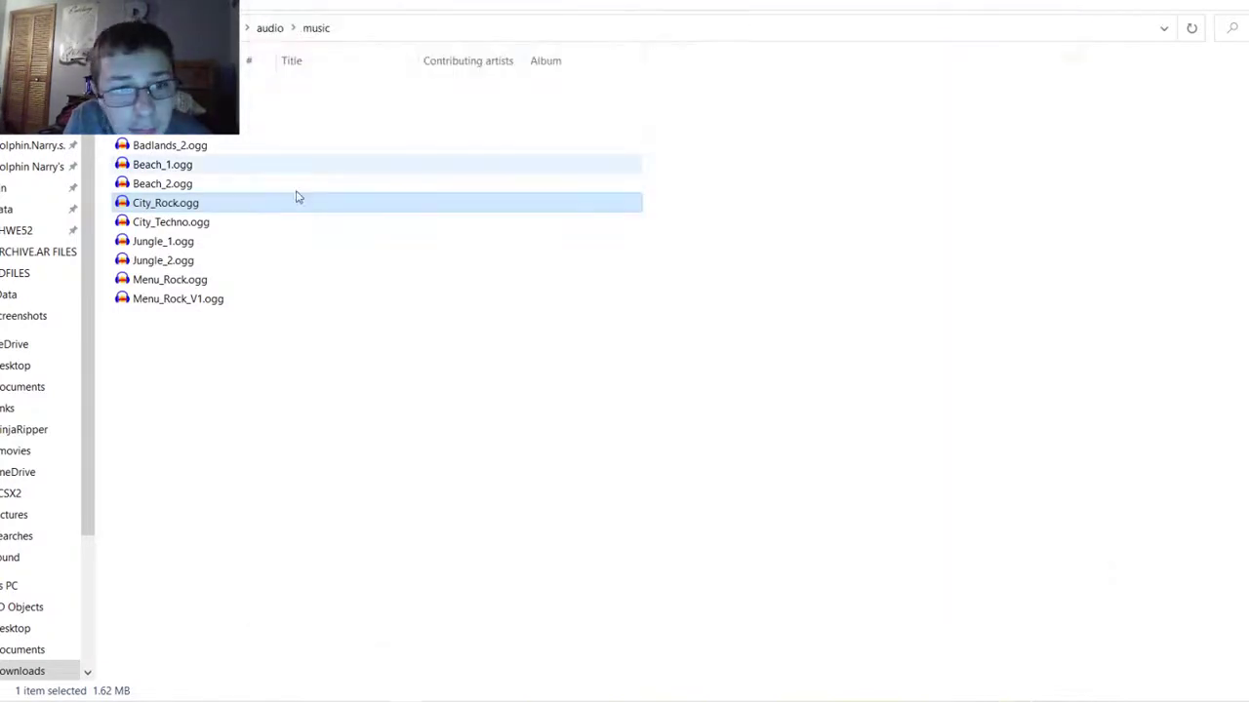
Open Beach_1.ogg in Audacity, play it from the beginning, and stop playback
{"action": "left_click", "coordinate": [219, 183]}
{"action": "left_click", "coordinate": [167, 223]}
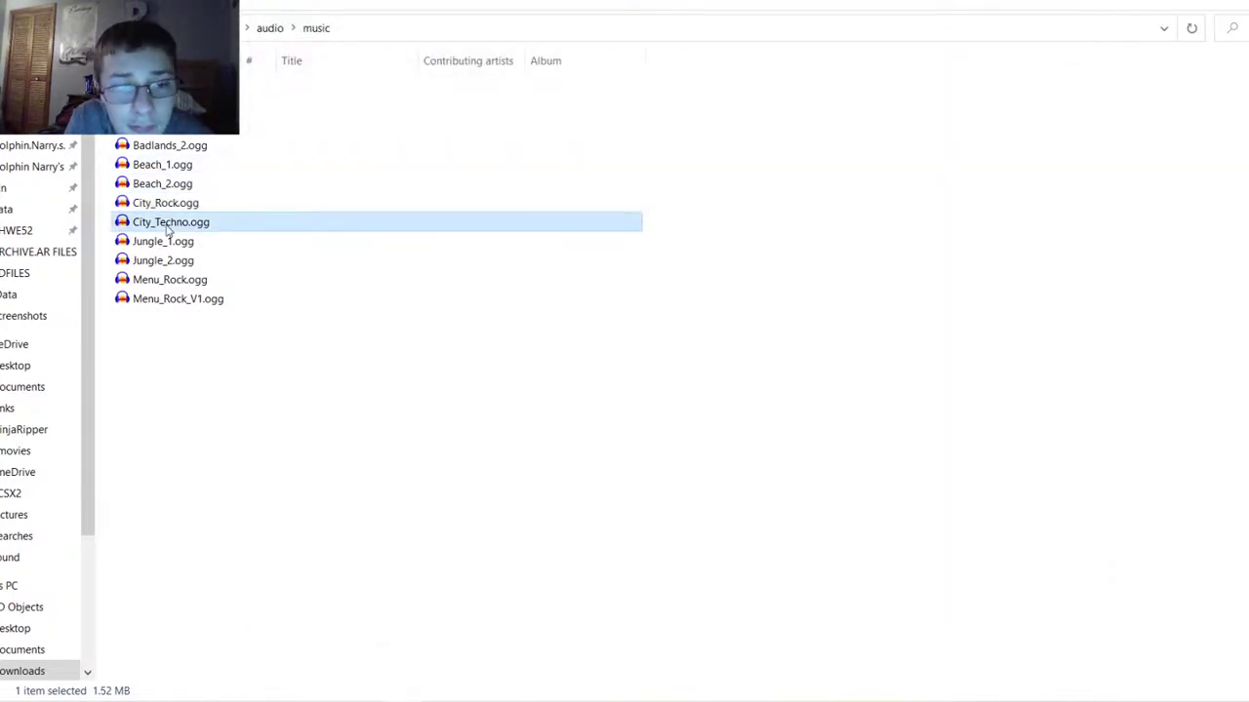
{"action": "left_click", "coordinate": [179, 164]}
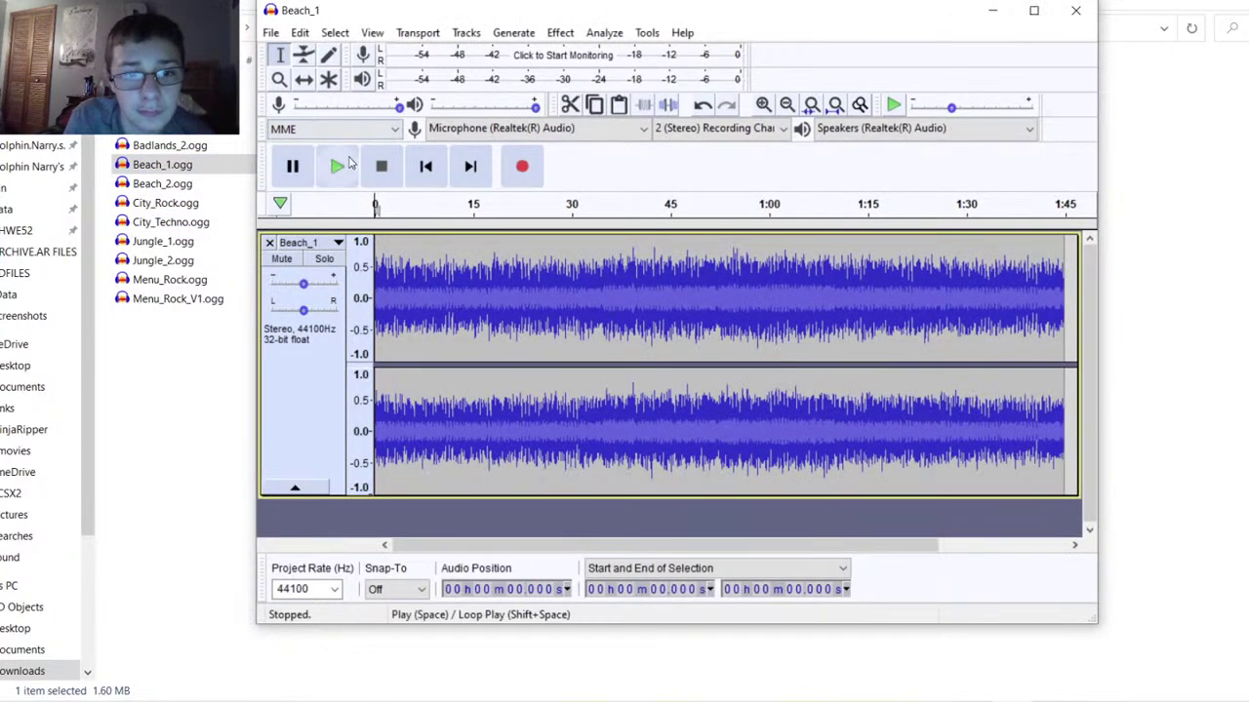
{"action": "left_click", "coordinate": [341, 168]}
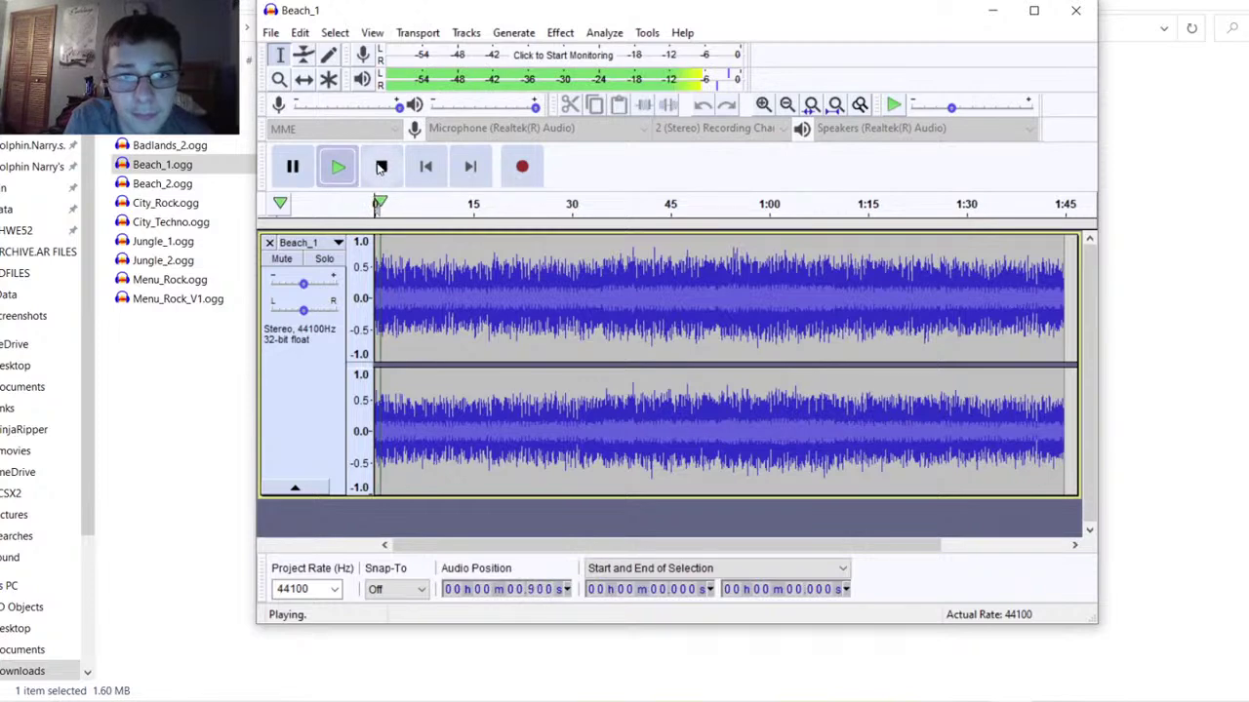
{"action": "left_click", "coordinate": [378, 169]}
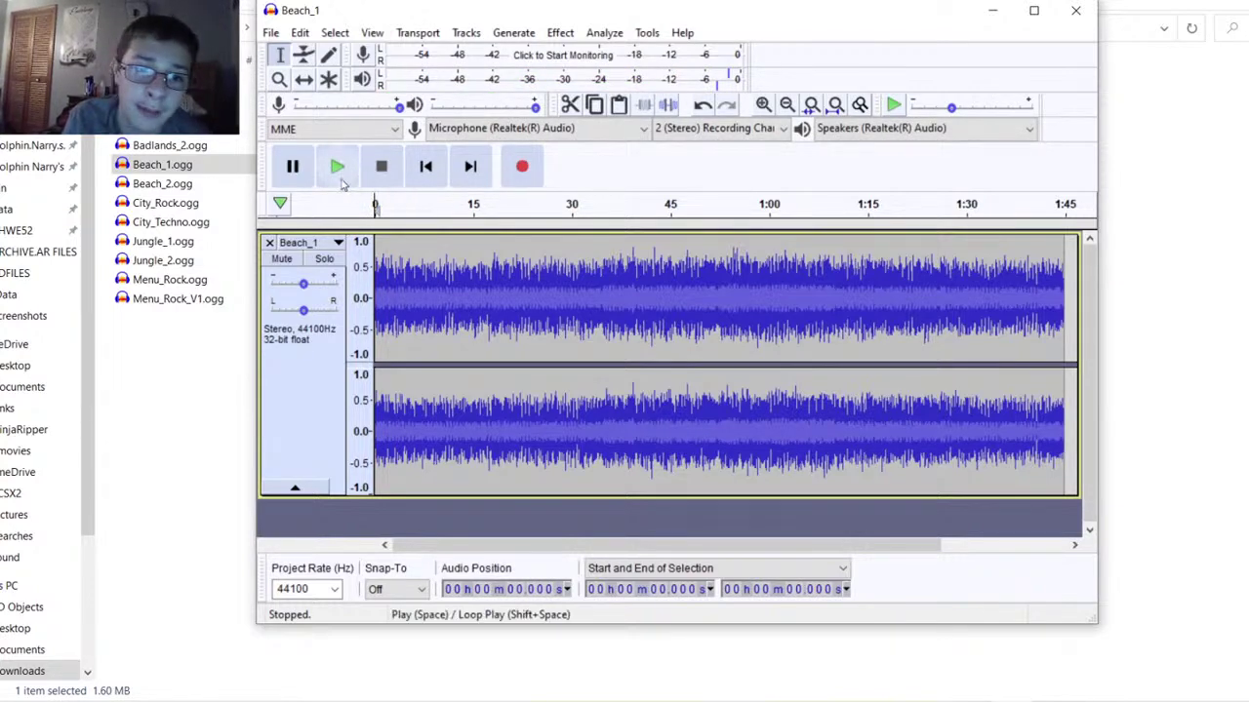
{"action": "left_click", "coordinate": [337, 167]}
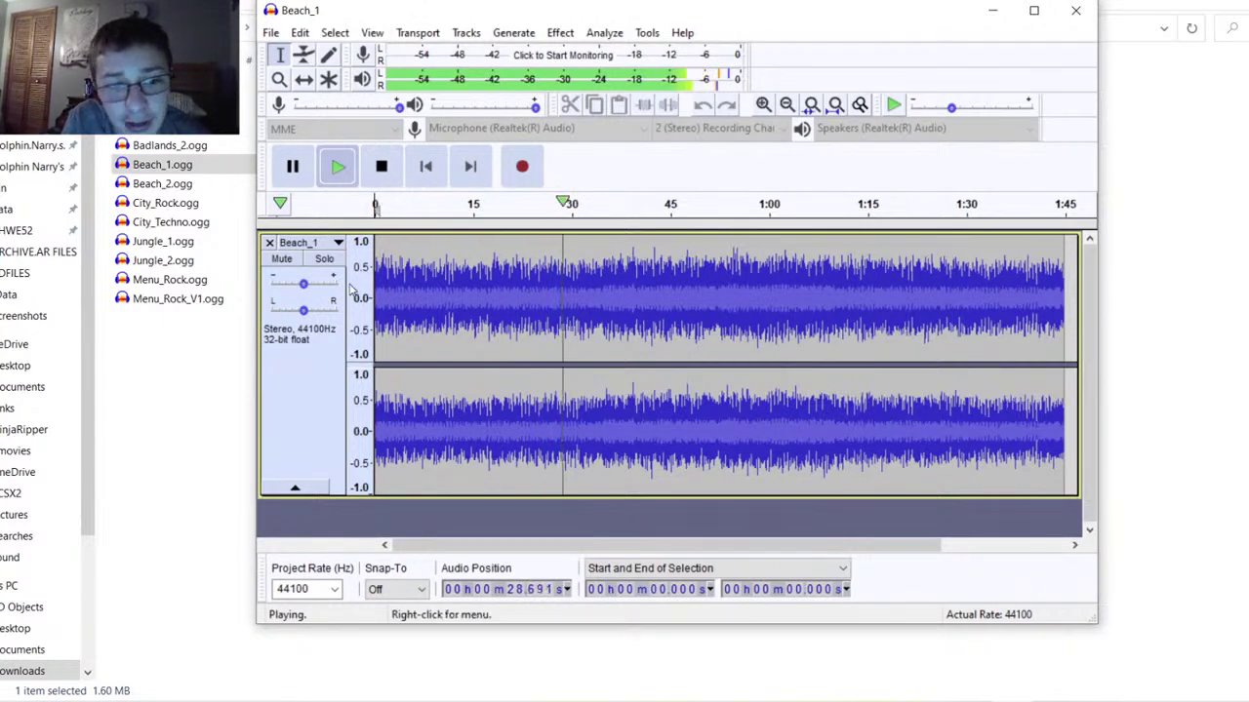
{"action": "left_click", "coordinate": [377, 172]}
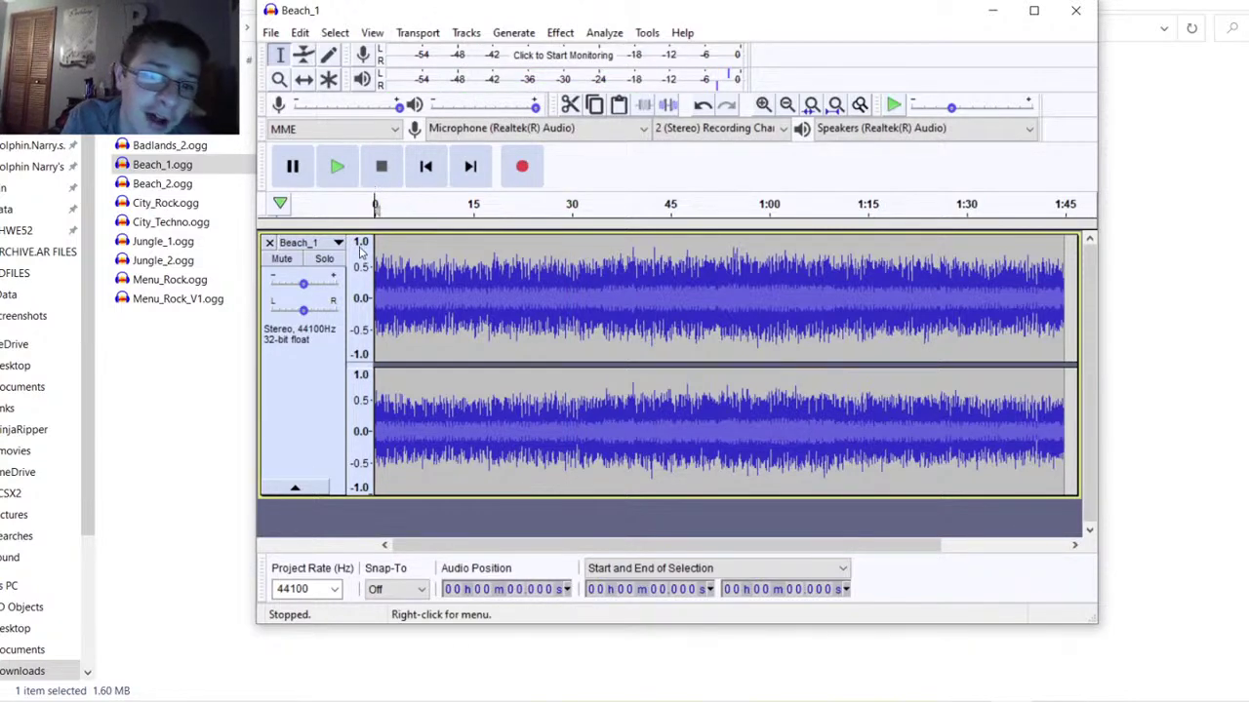
Raise the Beach_1 track's gain to maximum, play it again, and stop playback
{"action": "left_click", "coordinate": [335, 283]}
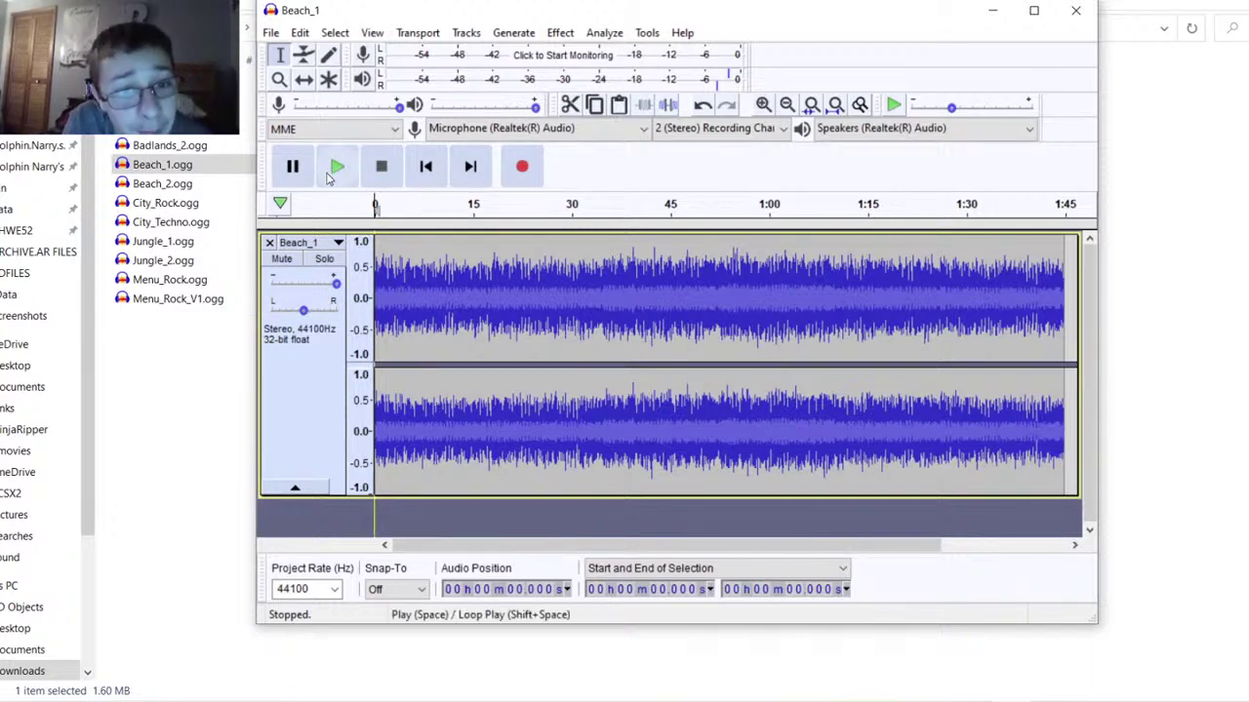
{"action": "left_click", "coordinate": [329, 174]}
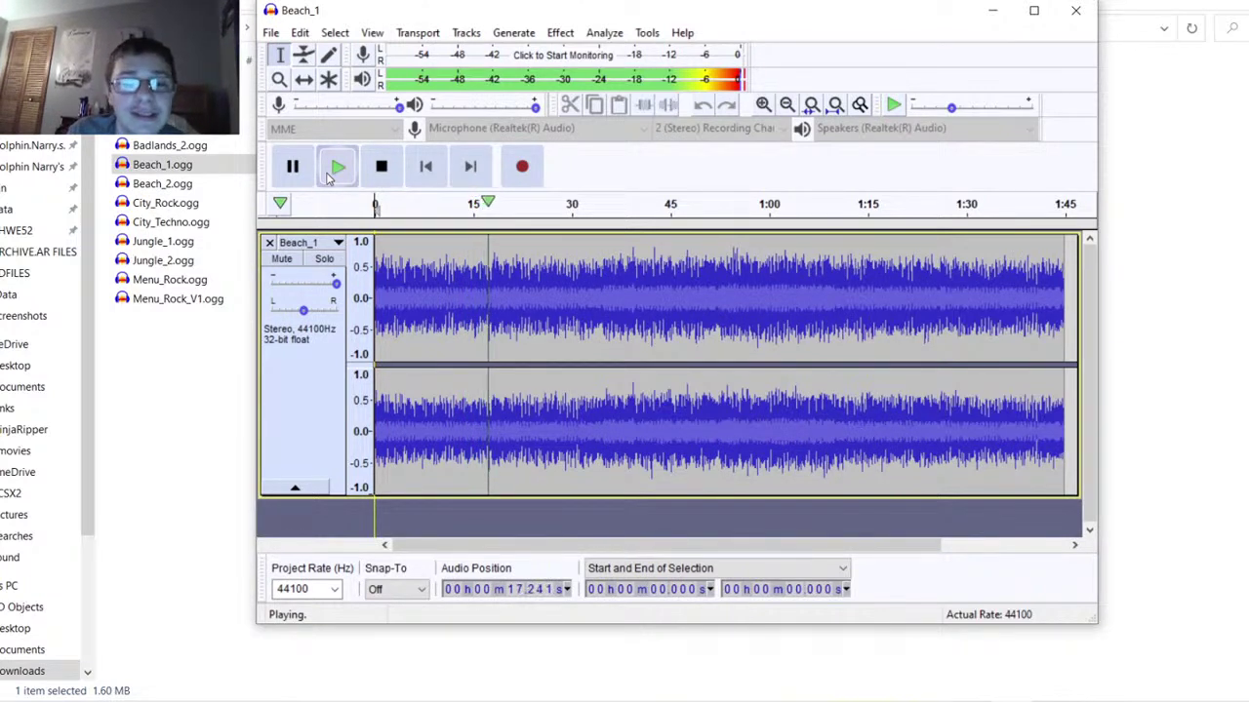
{"action": "left_click", "coordinate": [383, 169]}
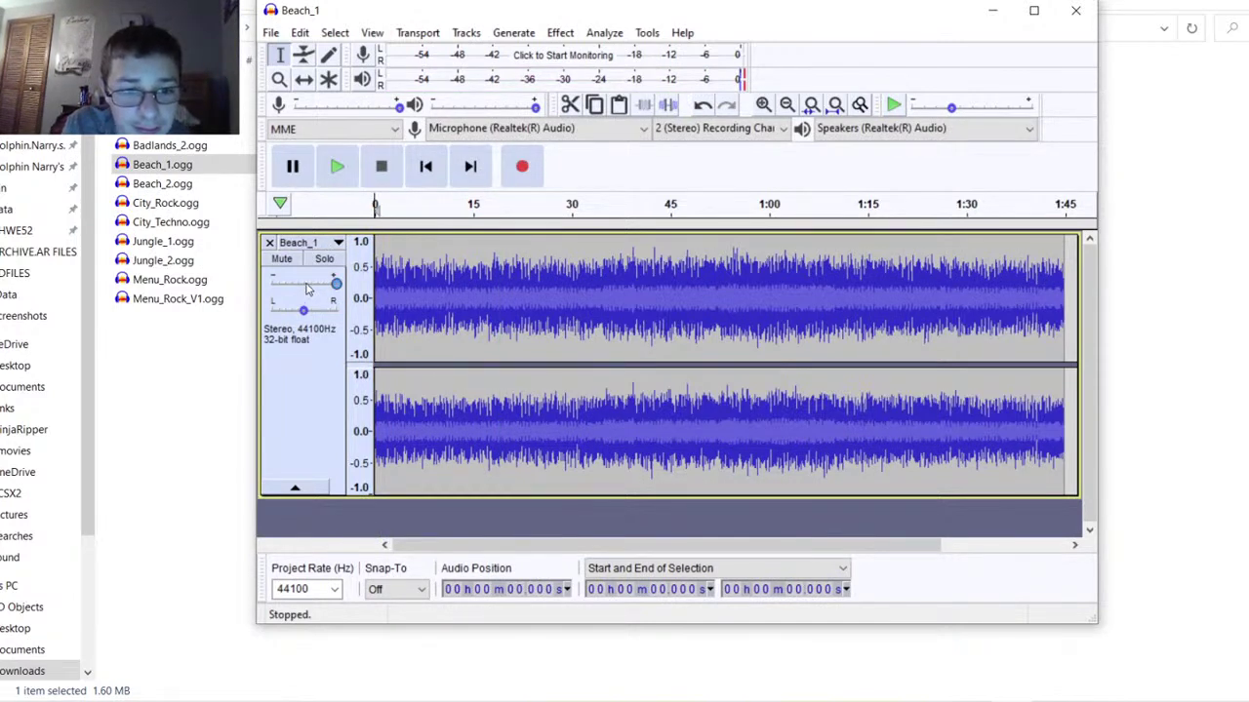
Move the Beach_1 track's gain back to the centre and close the project without saving
{"action": "left_click_drag", "start_coordinate": [307, 287], "coordinate": [303, 284]}
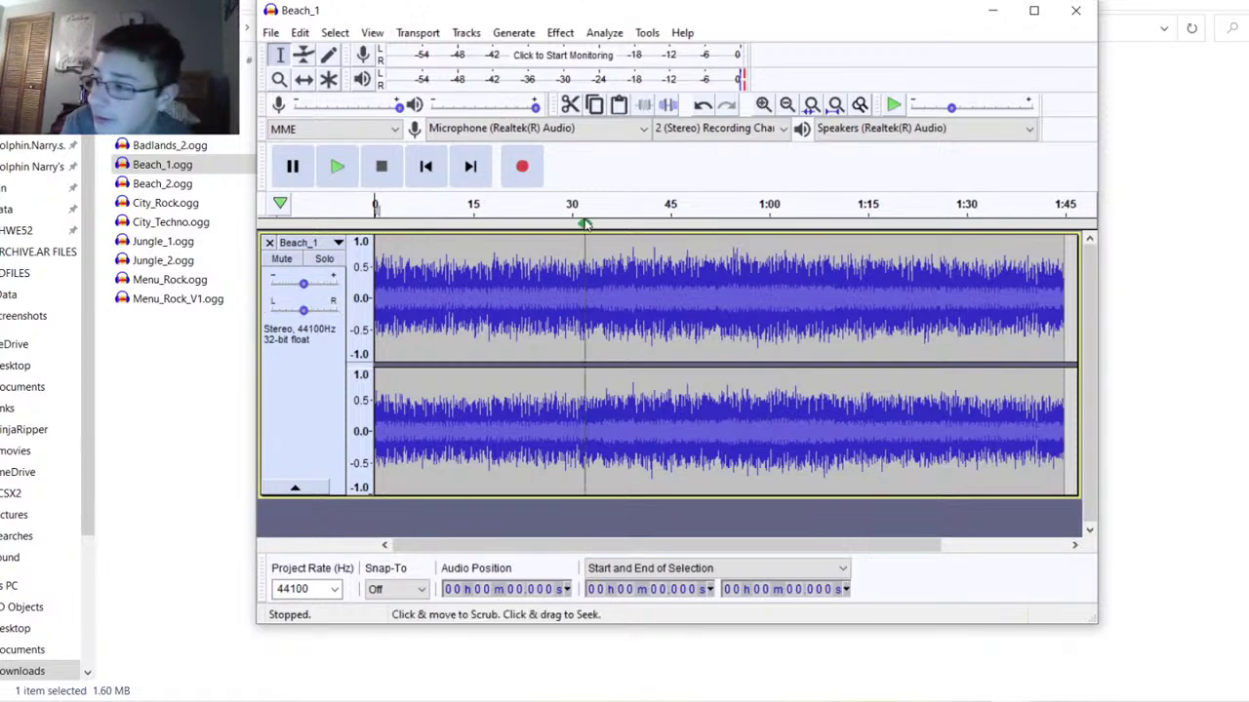
{"action": "left_click", "coordinate": [1075, 10]}
{"action": "left_click", "coordinate": [718, 319]}
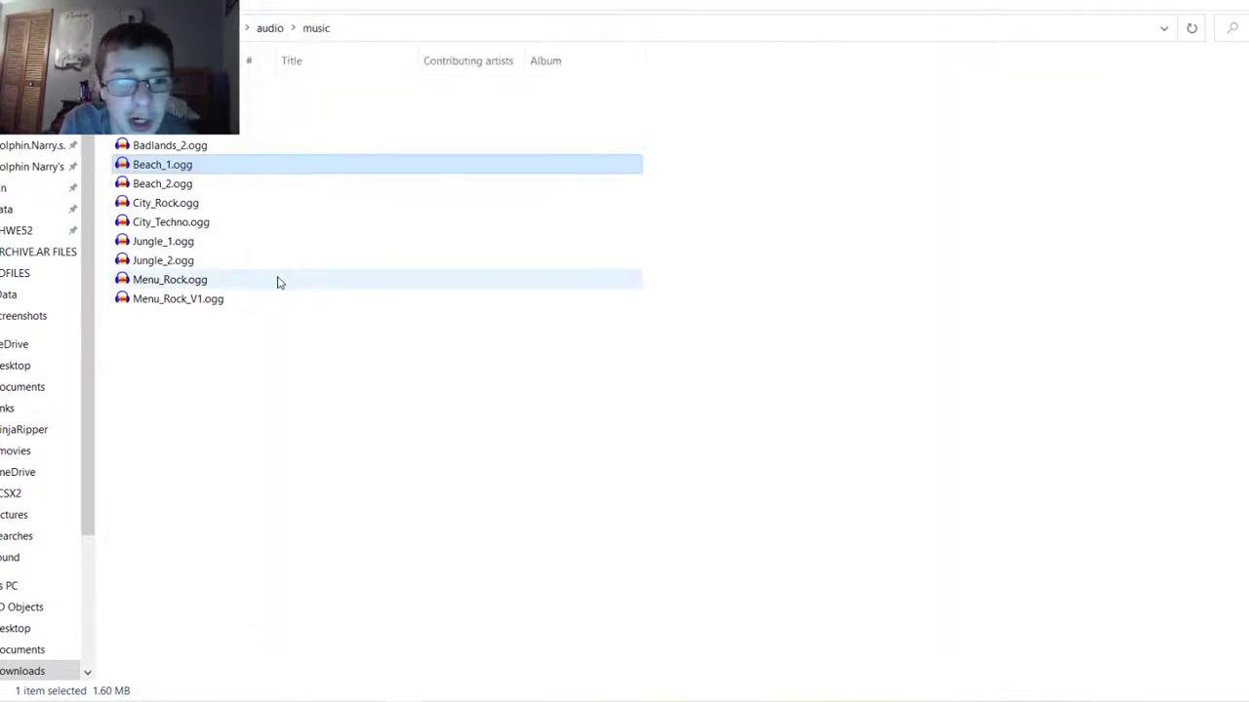
Open Menu_Rock.ogg in Audacity and play it with the track's gain raised to maximum
{"action": "double_click", "coordinate": [277, 280]}
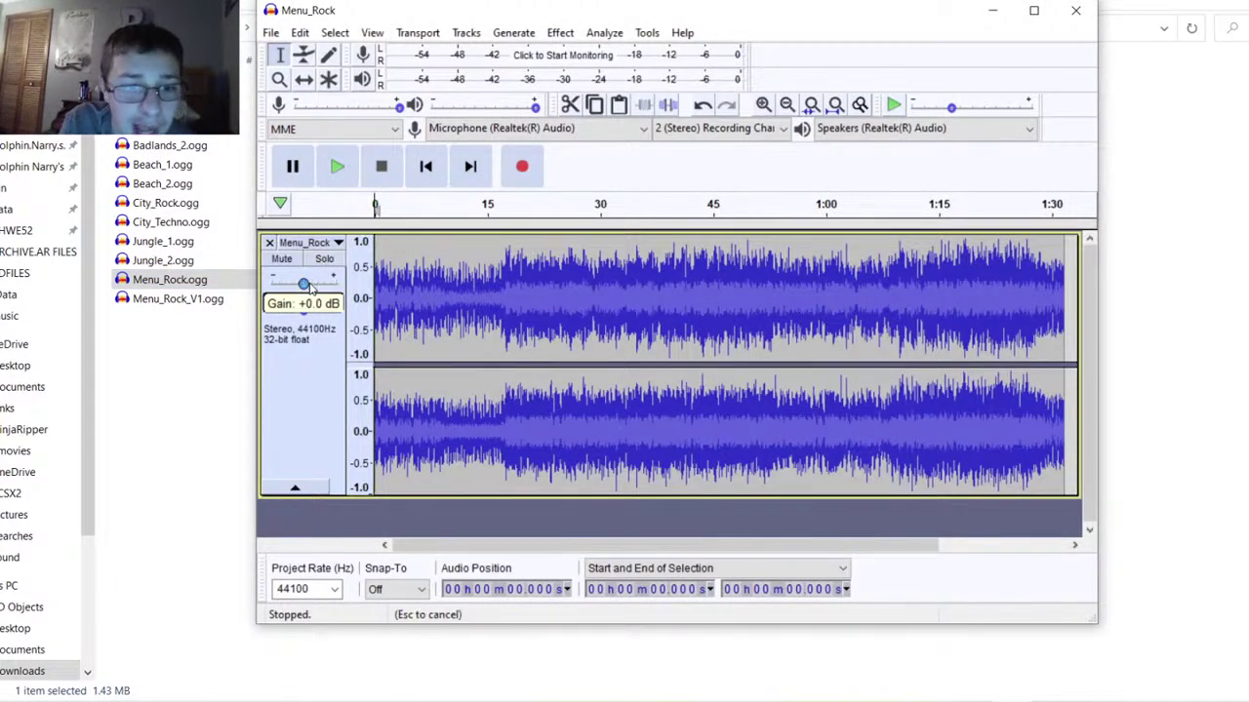
{"action": "left_click_drag", "start_coordinate": [304, 284], "coordinate": [334, 284]}
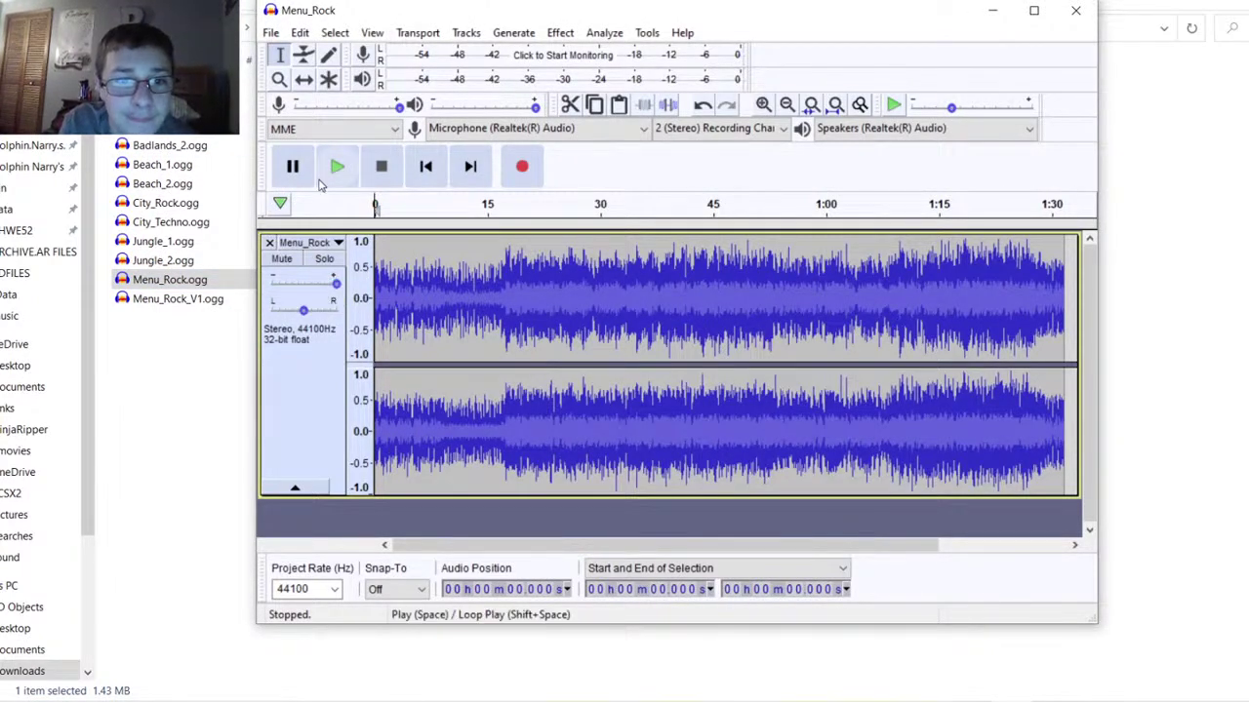
{"action": "left_click", "coordinate": [331, 176]}
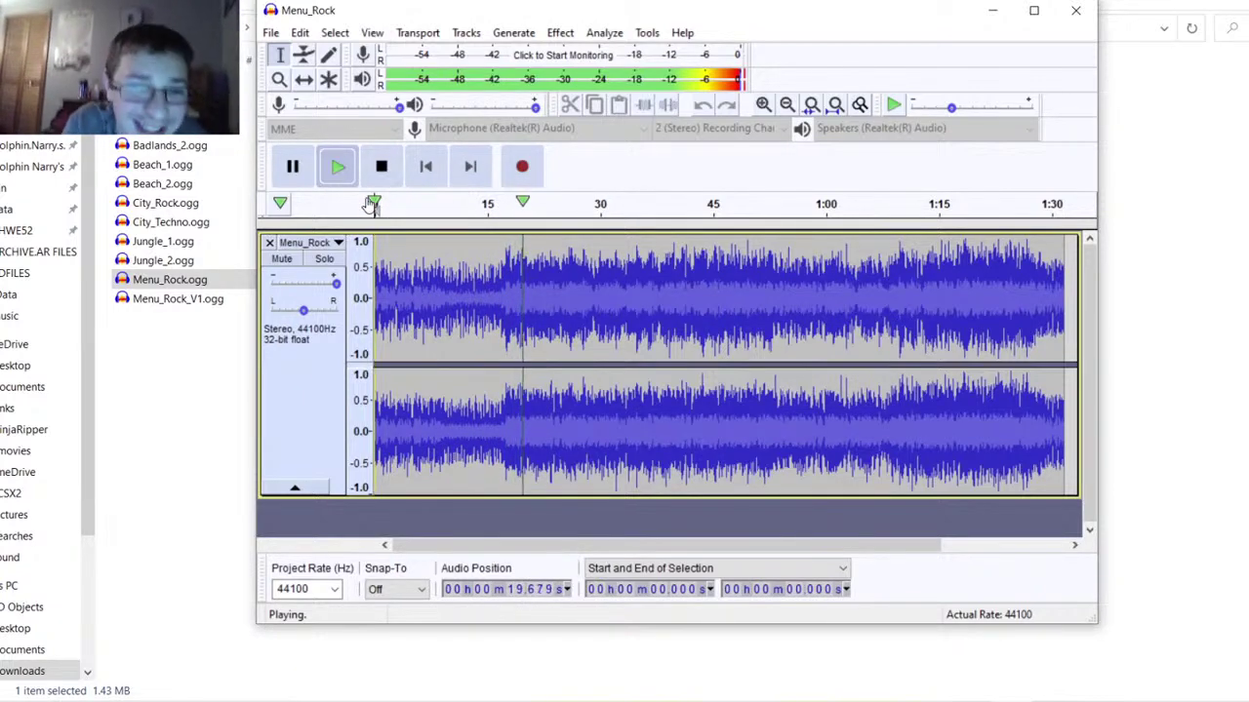
Stop playback of Menu_Rock and close its Audacity project
{"action": "left_click", "coordinate": [381, 166]}
{"action": "left_click", "coordinate": [1077, 8]}
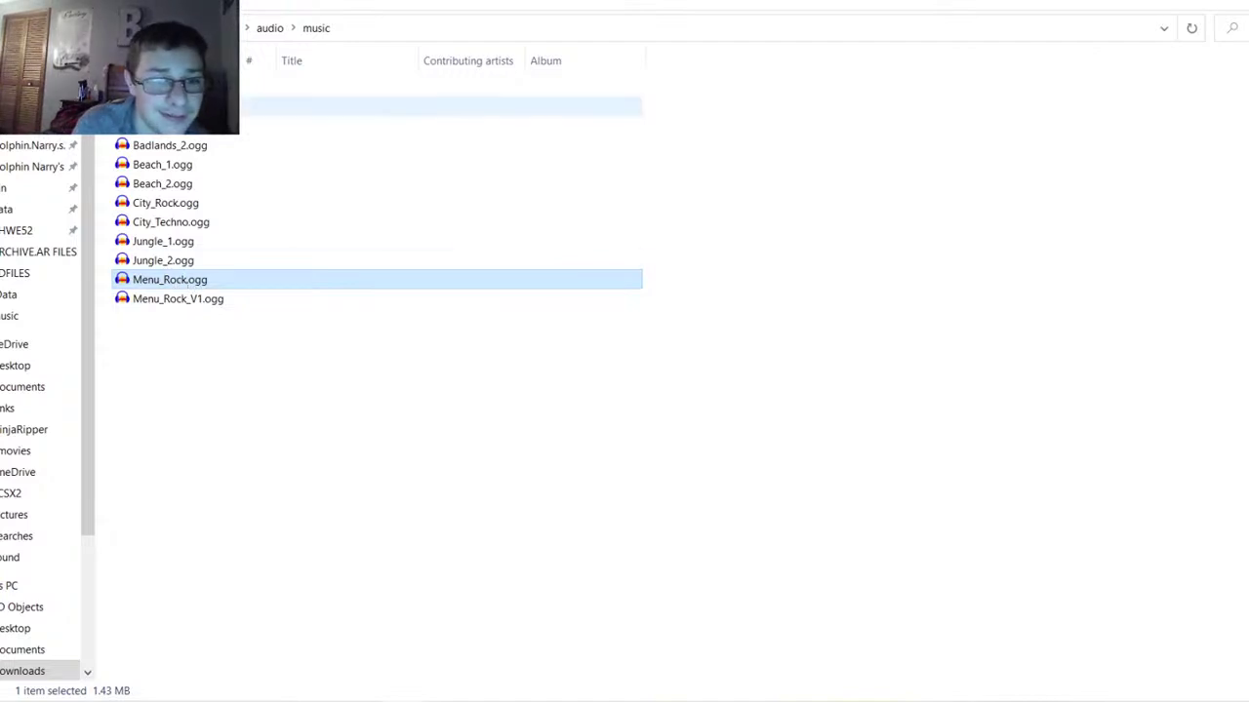
Open 01CityStreets in Audacity, play it from the beginning, and stop playback
{"action": "left_click", "coordinate": [175, 87]}
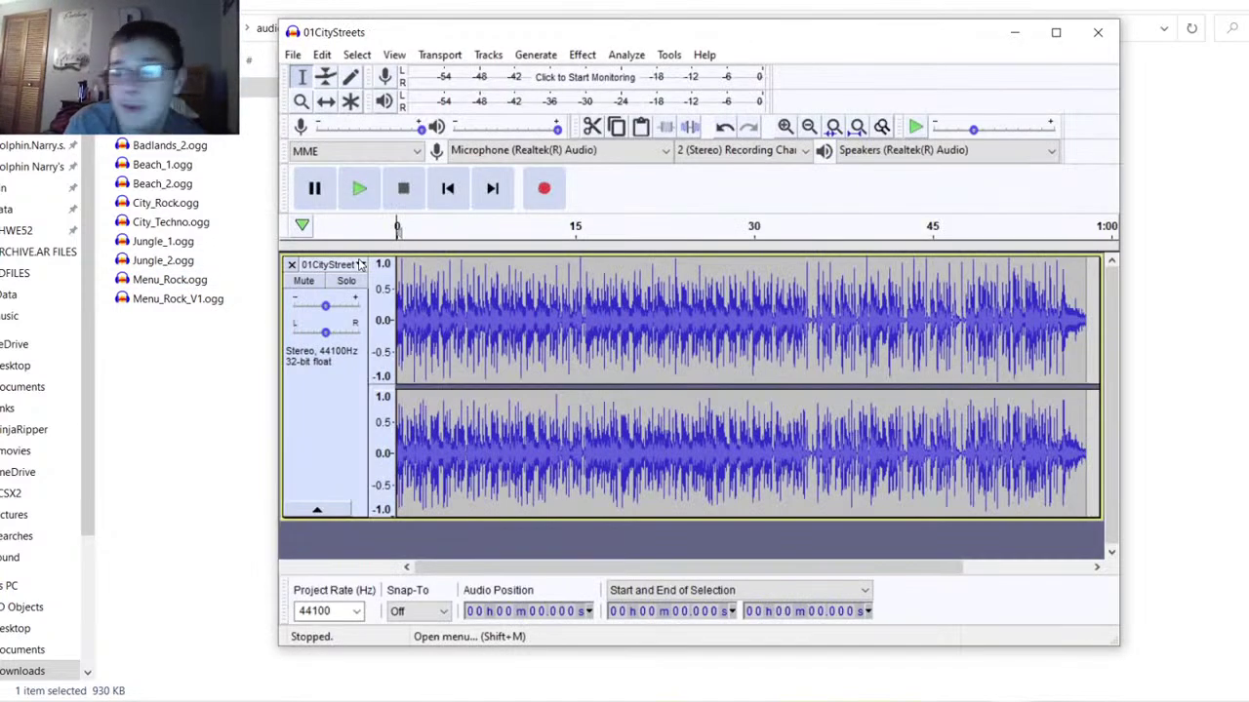
{"action": "left_click", "coordinate": [358, 190]}
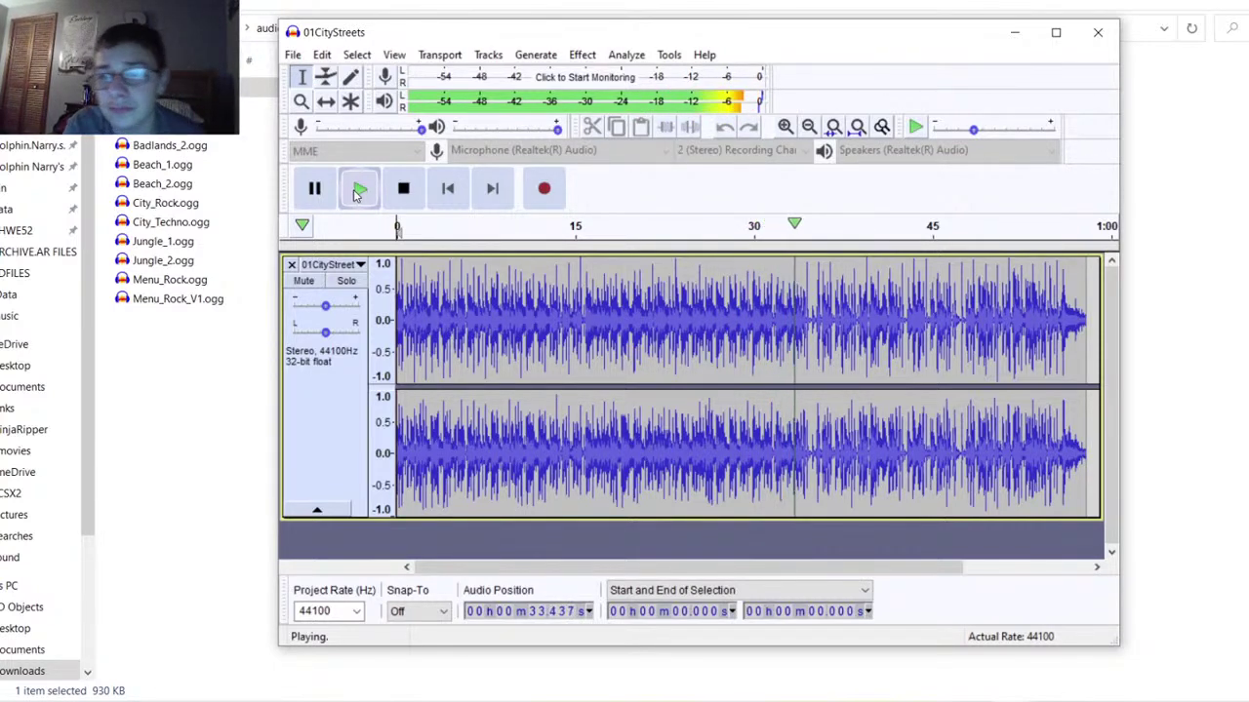
{"action": "left_click", "coordinate": [404, 189]}
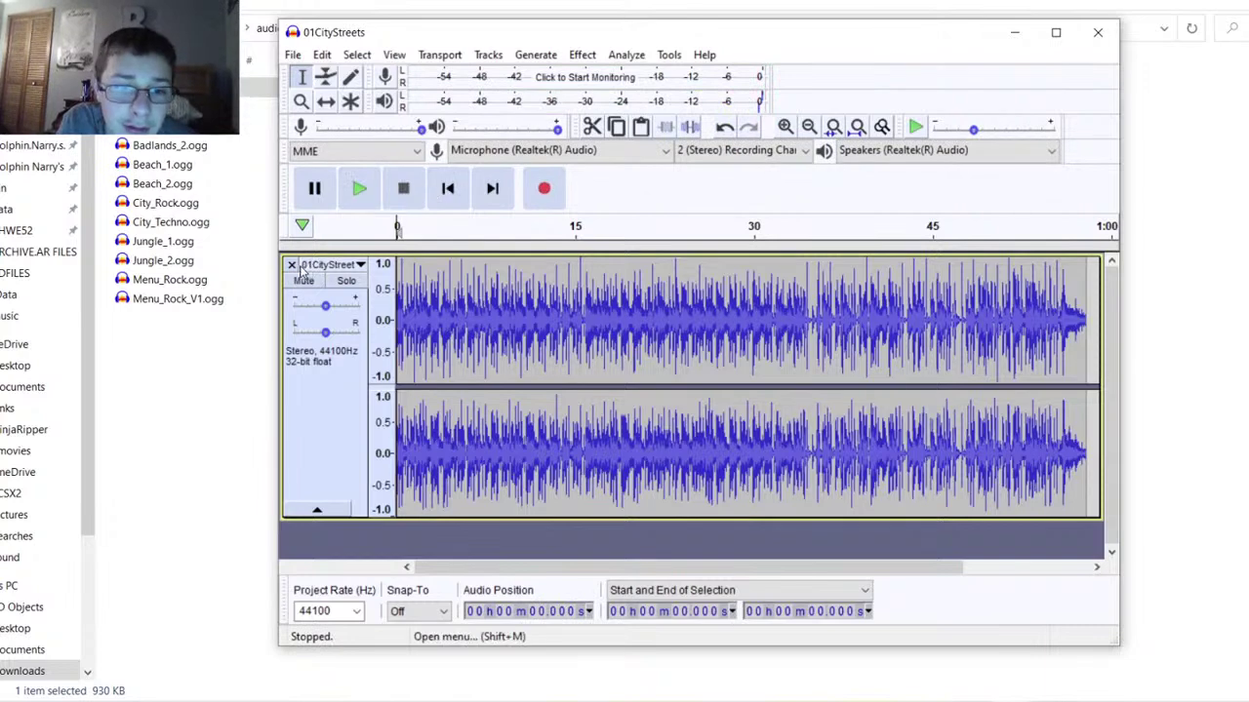
Replace the 01CityStreets track with 05Thunder from the music folder, and play it briefly
{"action": "left_click", "coordinate": [290, 264]}
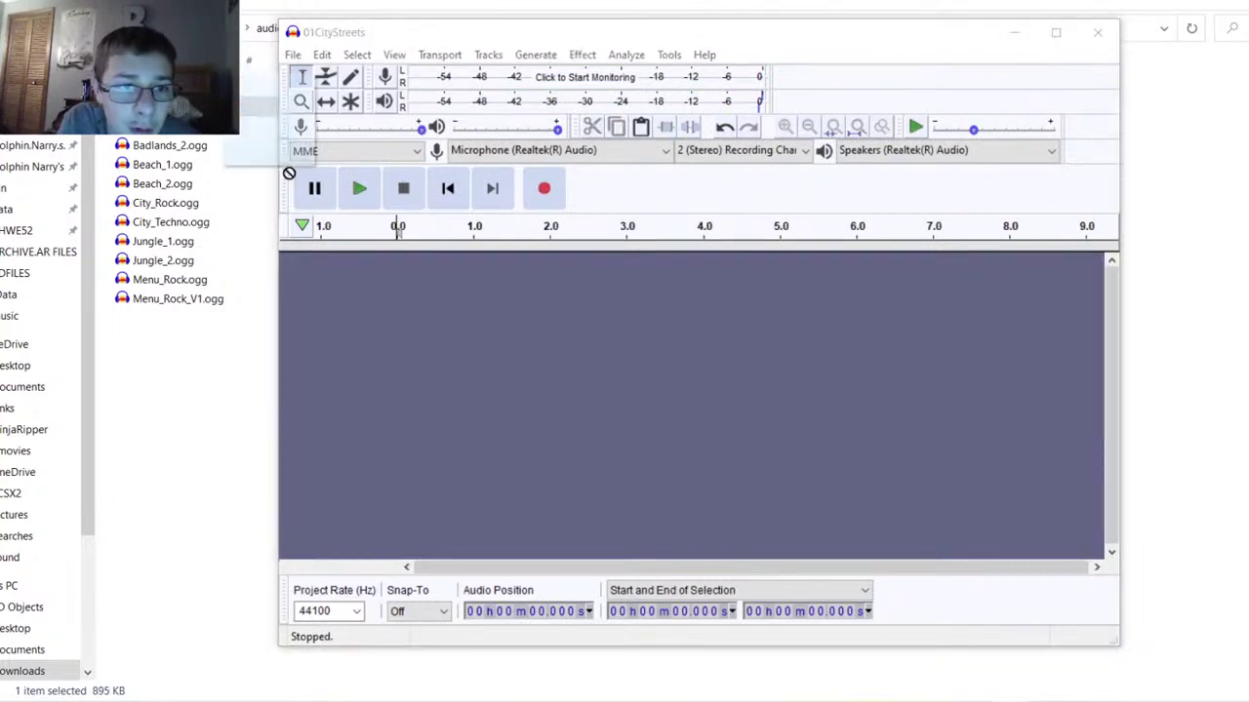
{"action": "left_click_drag", "start_coordinate": [171, 221], "coordinate": [347, 338]}
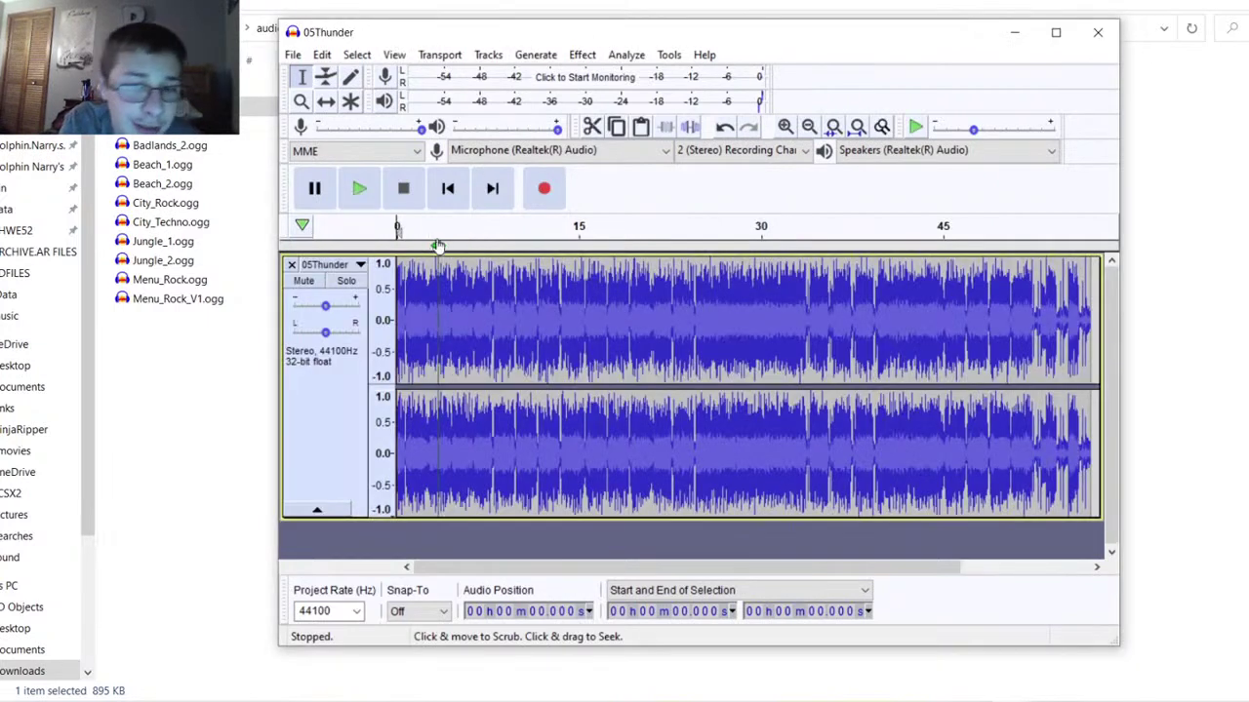
{"action": "left_click", "coordinate": [357, 187]}
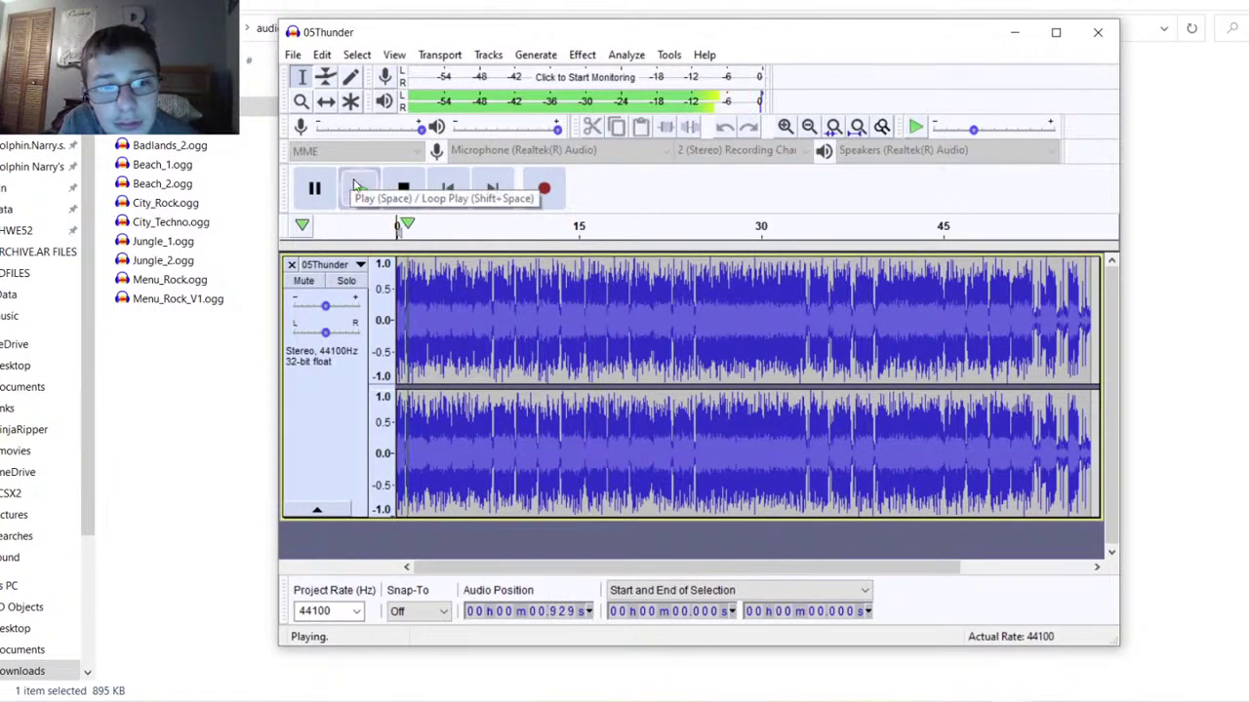
{"action": "left_click", "coordinate": [405, 195]}
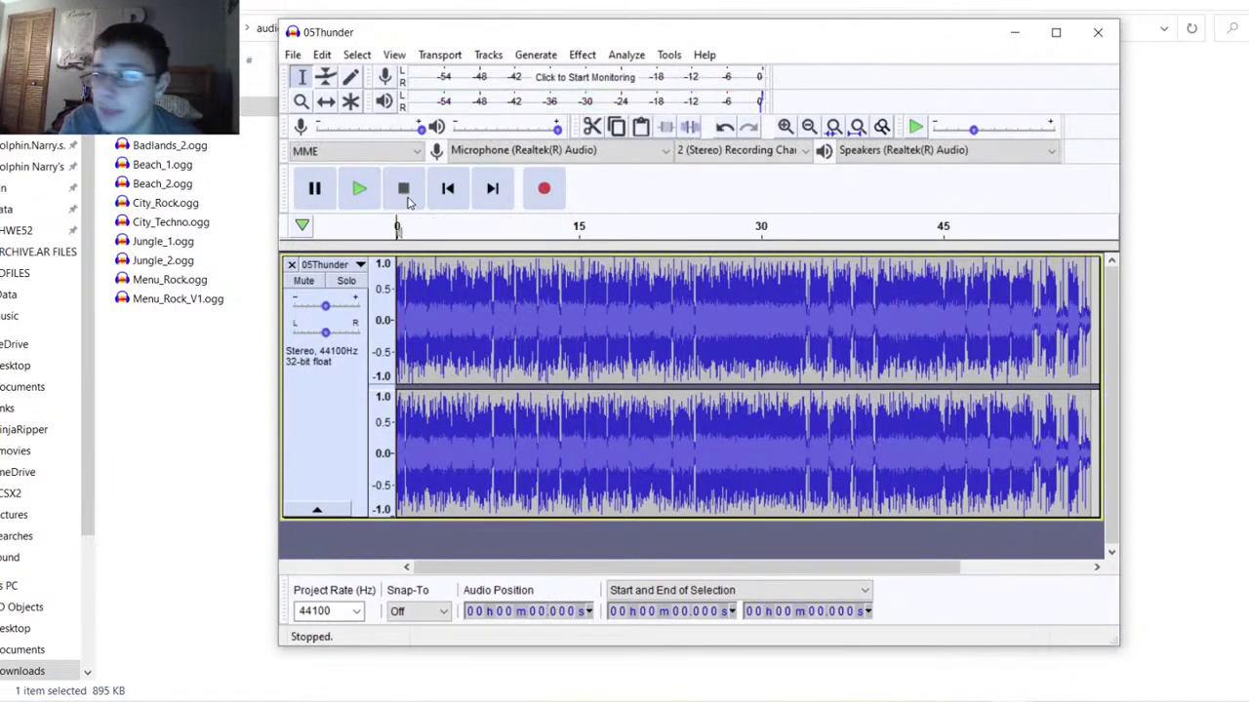
Play 05Thunder again from the beginning, stop playback, and close the project without saving
{"action": "left_click", "coordinate": [360, 188]}
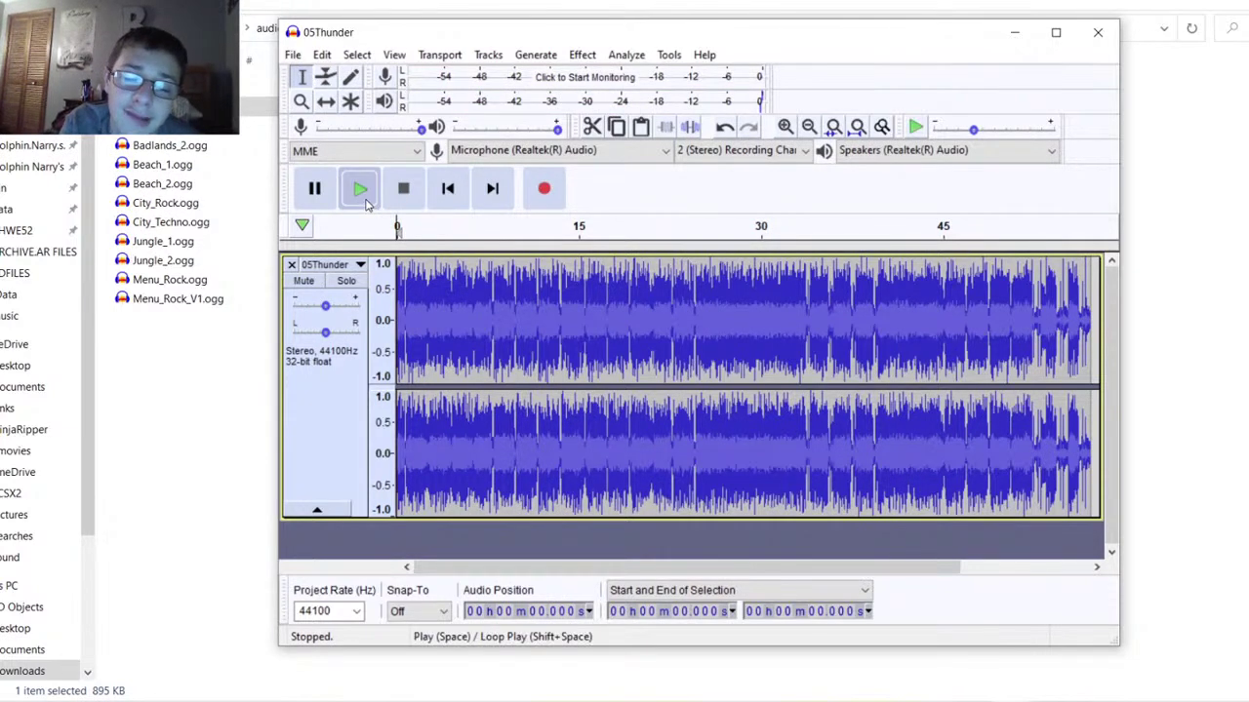
{"action": "left_click", "coordinate": [400, 198]}
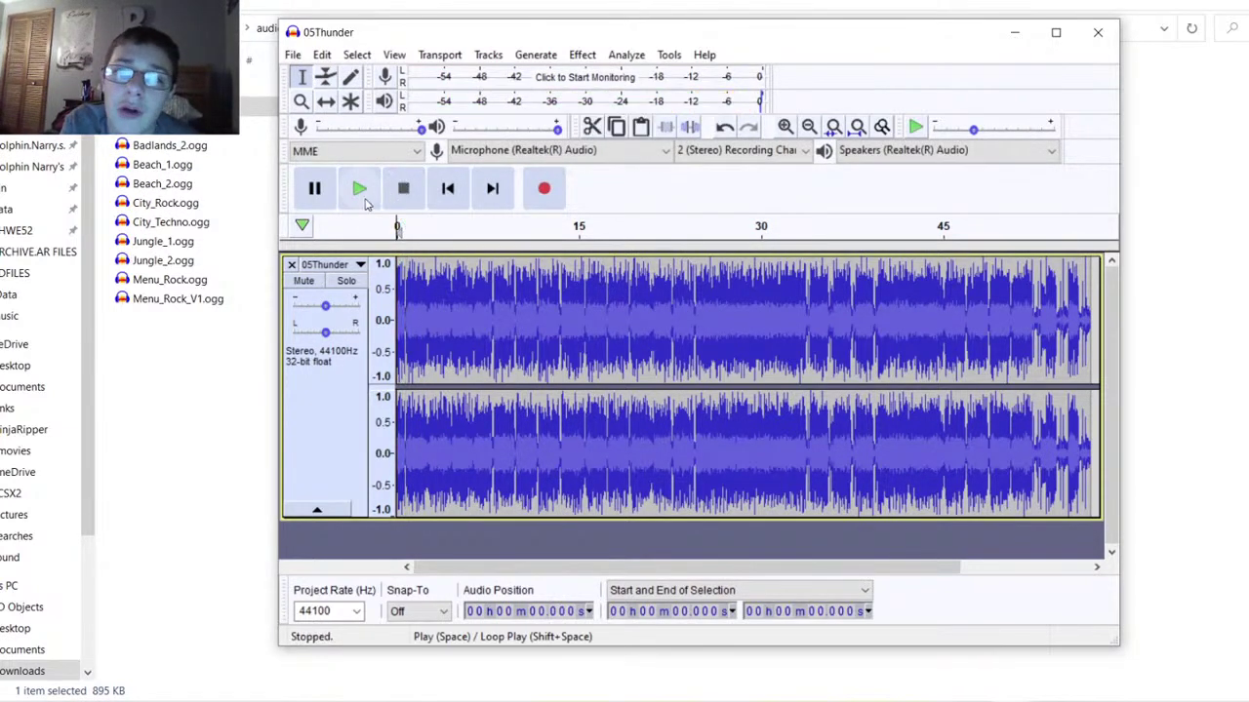
{"action": "left_click", "coordinate": [356, 202]}
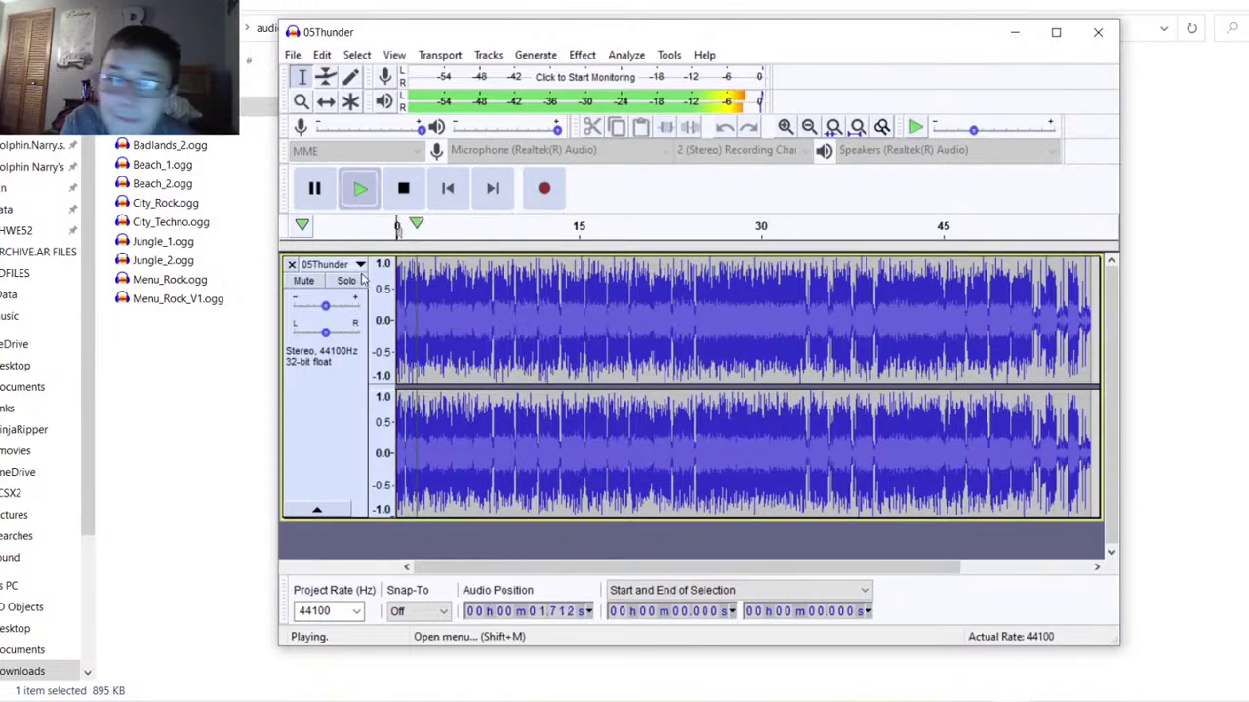
{"action": "mouse_move", "coordinate": [325, 305]}
{"action": "left_mouse_down"}
{"action": "mouse_move", "coordinate": [359, 307]}
{"action": "mouse_move", "coordinate": [326, 311]}
{"action": "left_mouse_up"}
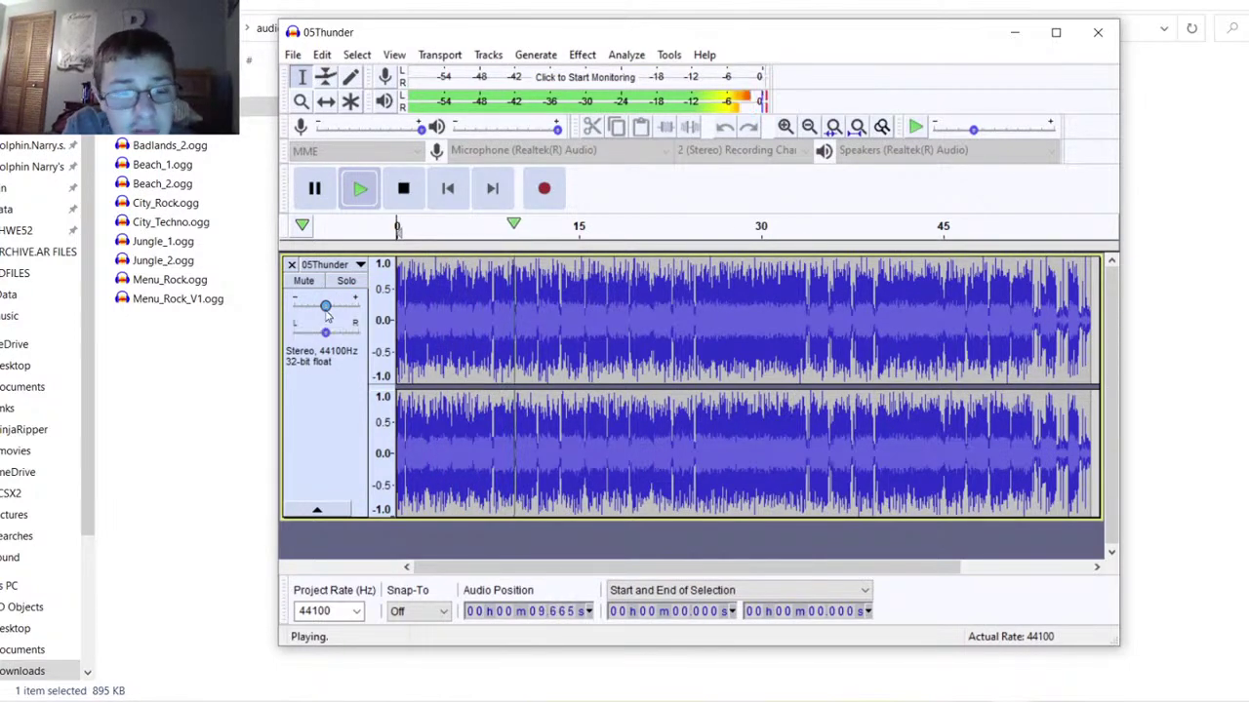
{"action": "left_click", "coordinate": [404, 192]}
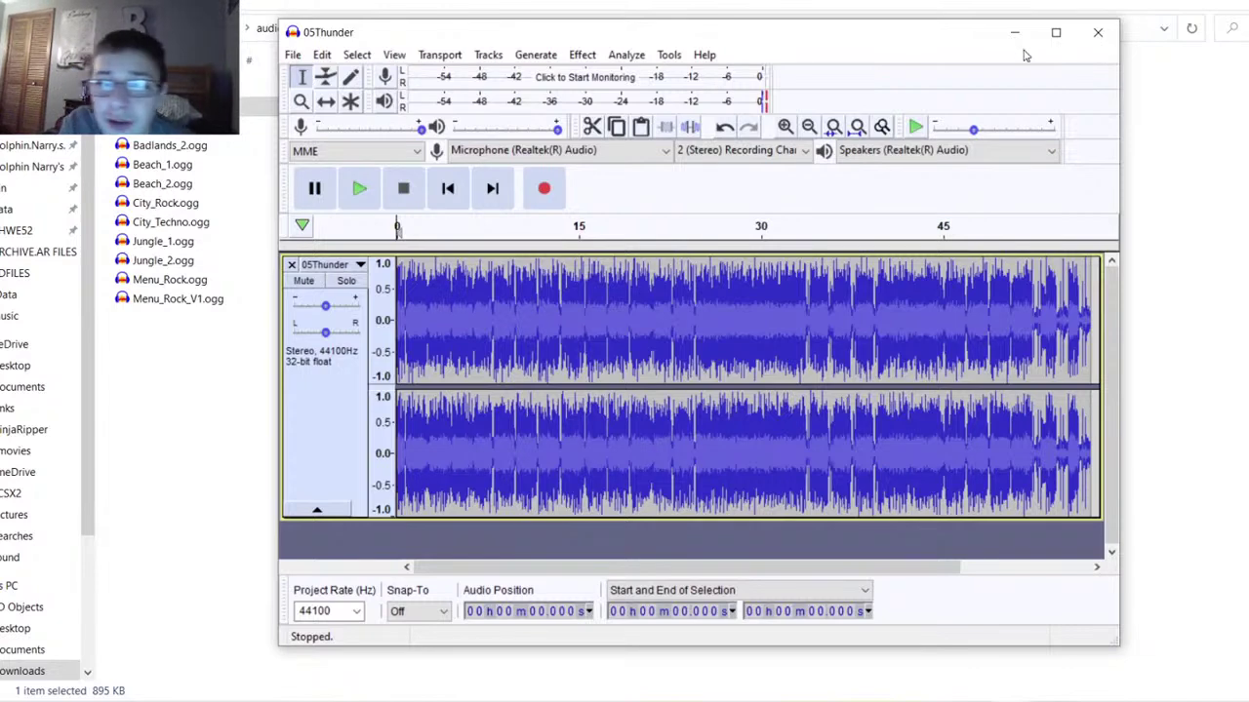
{"action": "left_click", "coordinate": [1096, 32]}
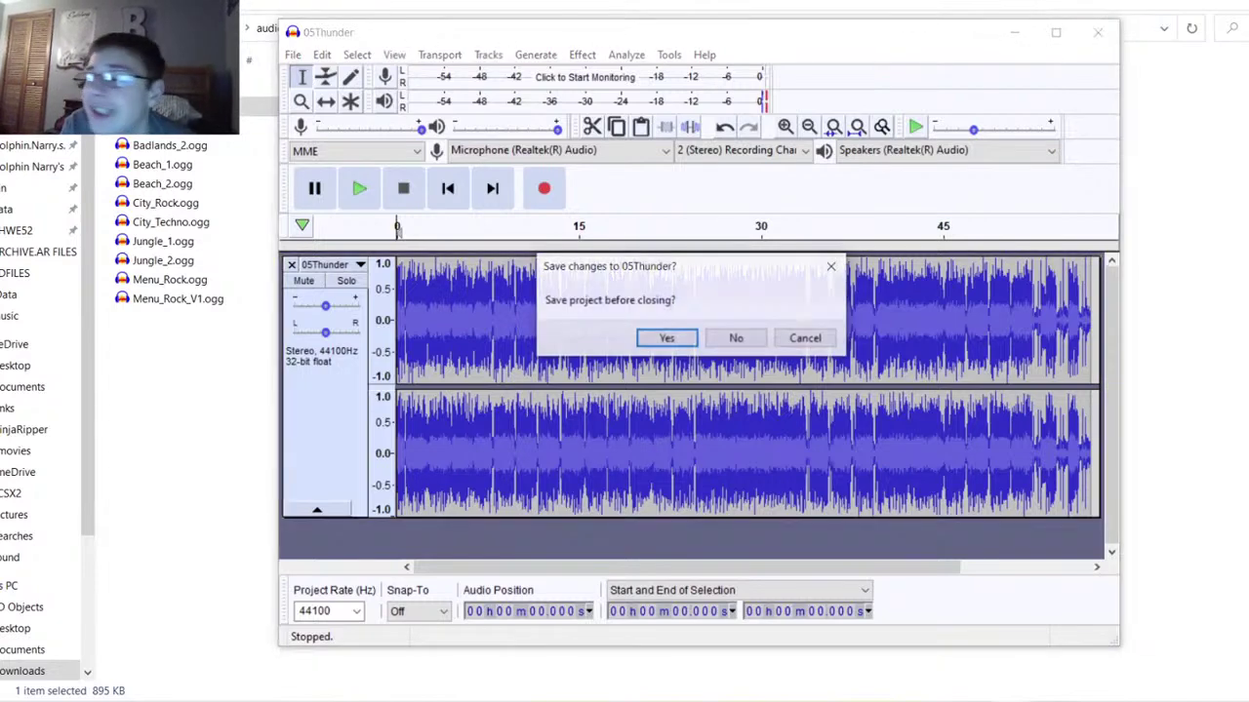
{"action": "left_click", "coordinate": [737, 338]}
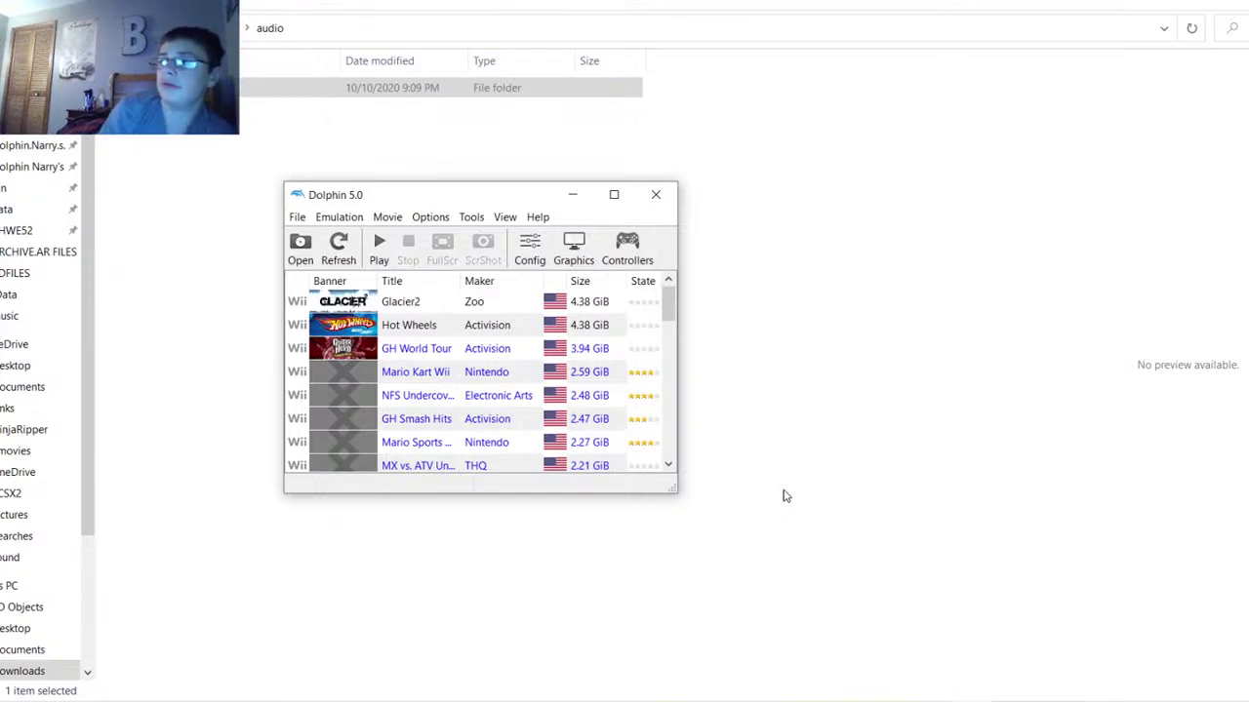
In Dolphin, examine the disc filesystem of Hot Wheels - Beat That!, expanding Partition 0 and its HOT folder, and close the properties
{"action": "left_click", "coordinate": [425, 336]}
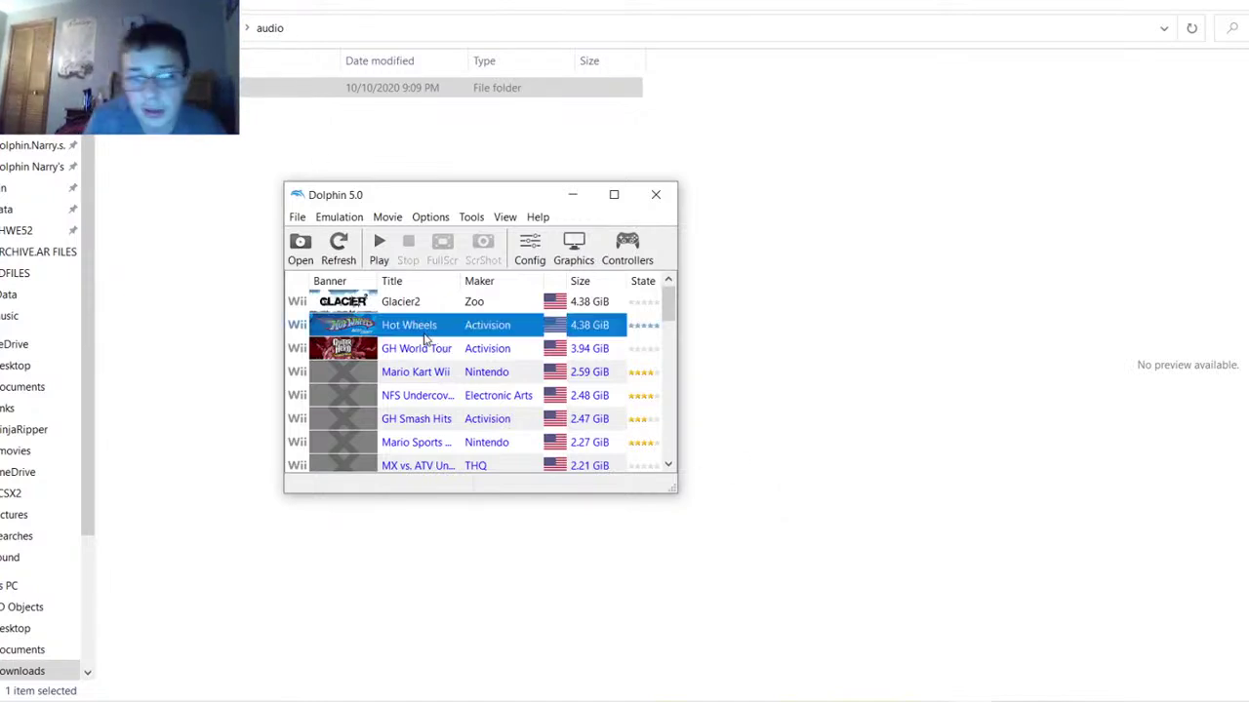
{"action": "right_click", "coordinate": [425, 335]}
{"action": "left_click", "coordinate": [476, 342]}
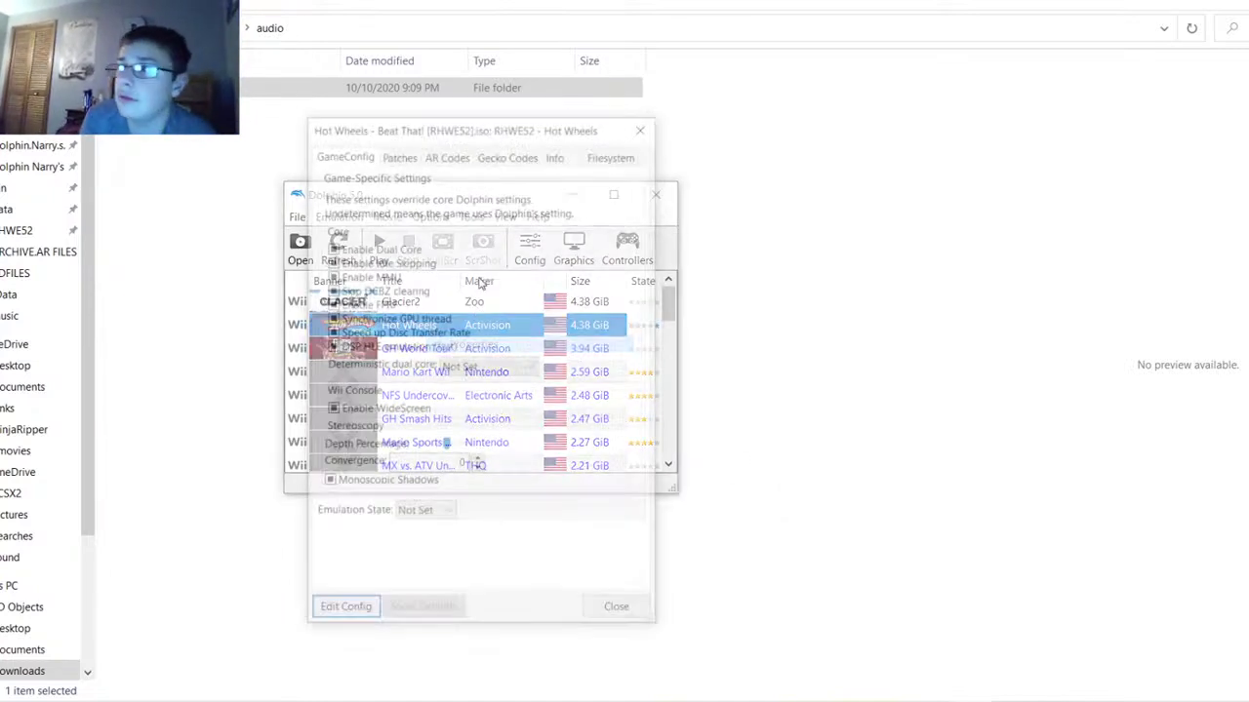
{"action": "left_click", "coordinate": [608, 154]}
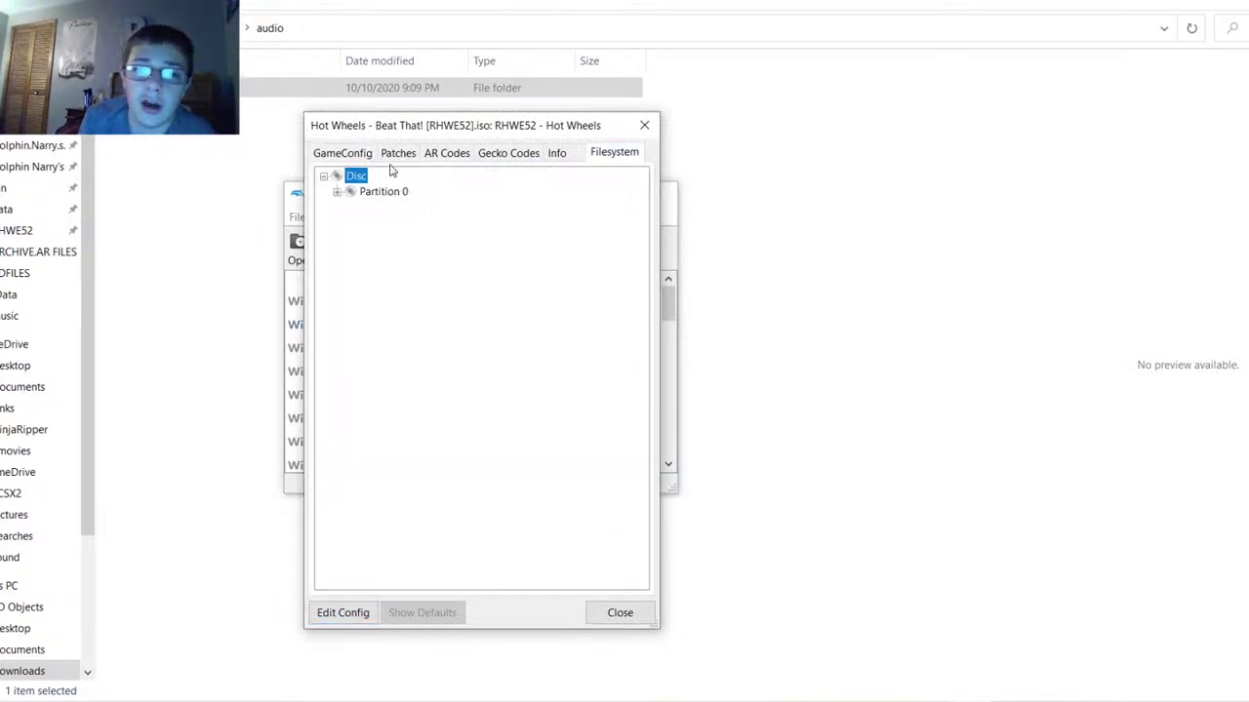
{"action": "left_click", "coordinate": [341, 191]}
{"action": "left_click", "coordinate": [351, 302]}
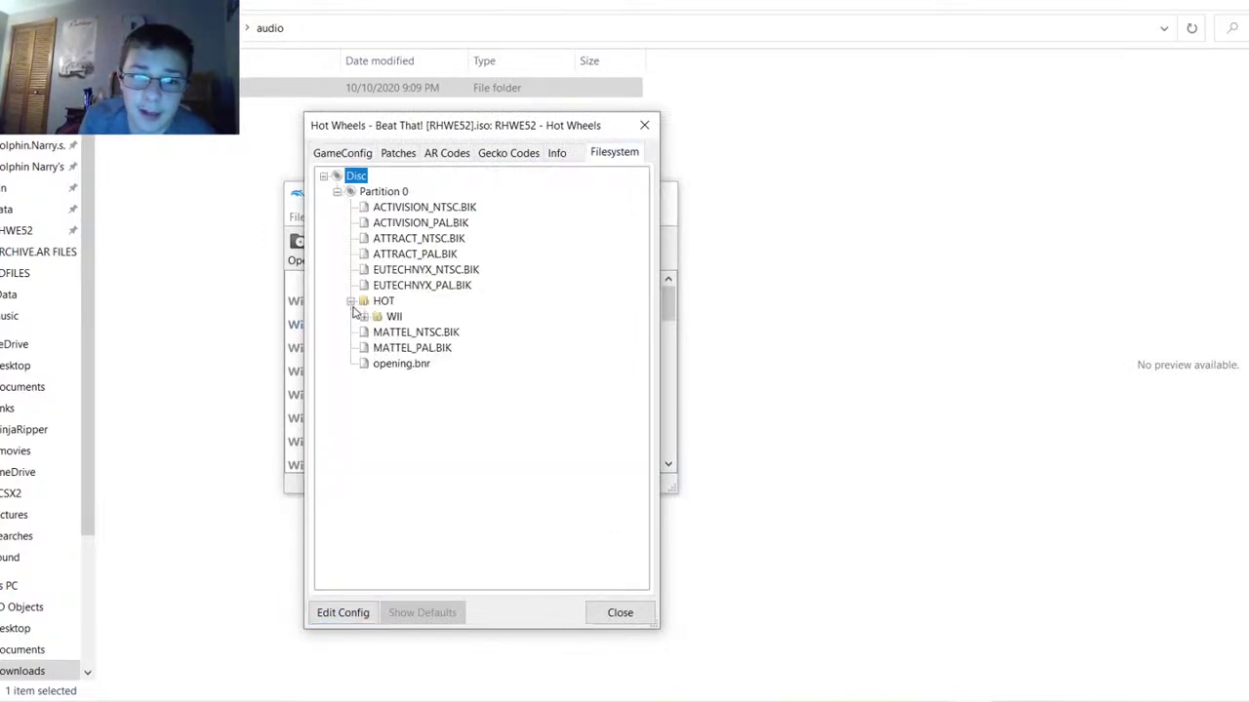
{"action": "left_click", "coordinate": [646, 125]}
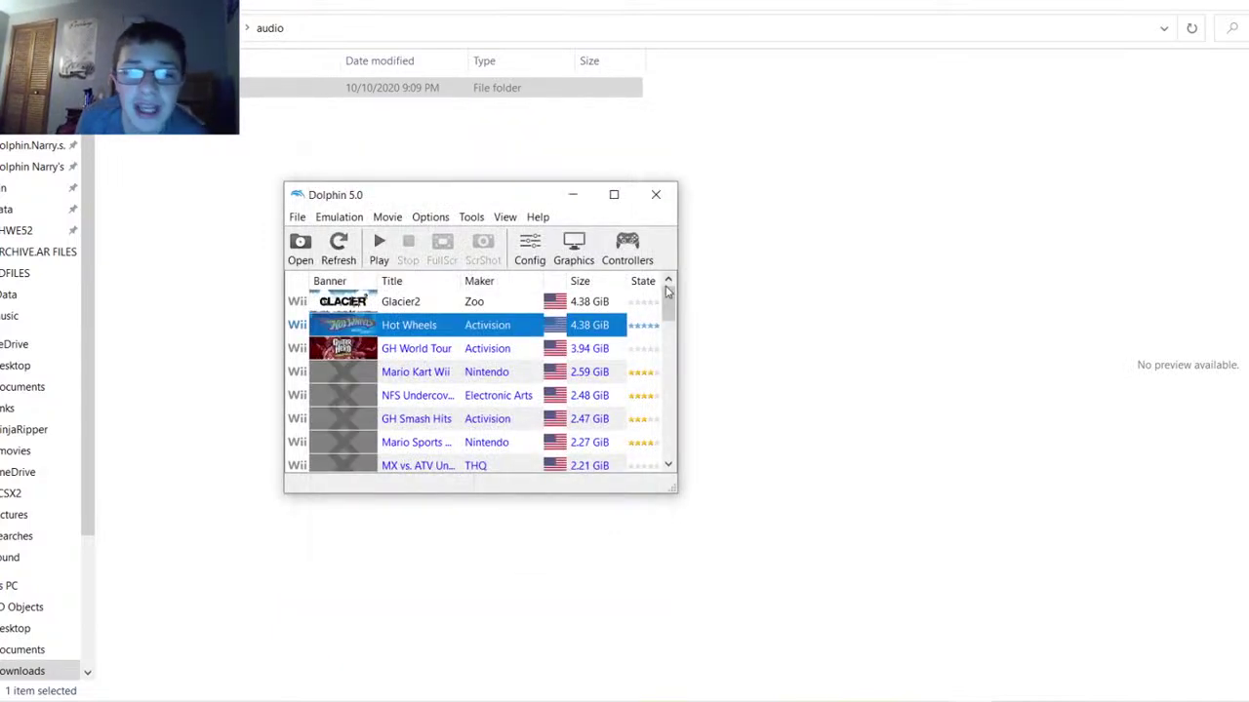
Examine the disc filesystem of the 264 MiB HW: Track Attack entry, expanding Partition 0 and its movies folder, and close the properties
{"action": "left_click_drag", "start_coordinate": [667, 304], "coordinate": [668, 396]}
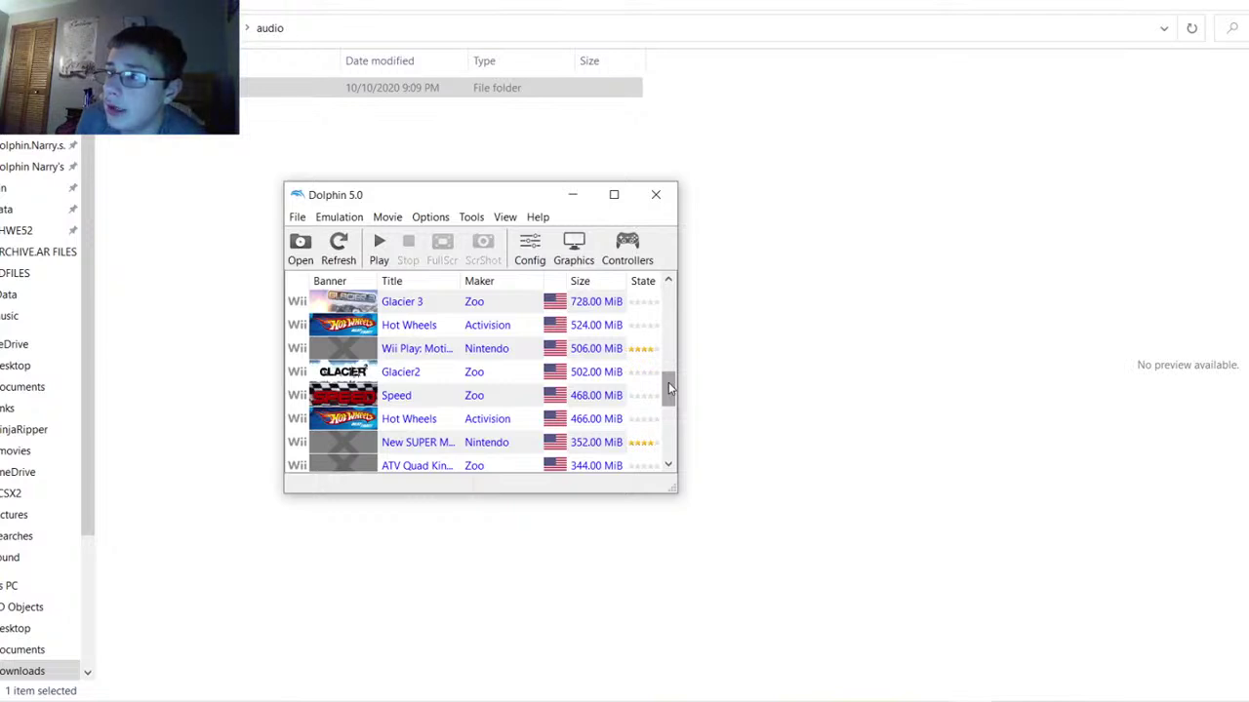
{"action": "left_click_drag", "start_coordinate": [669, 388], "coordinate": [668, 441]}
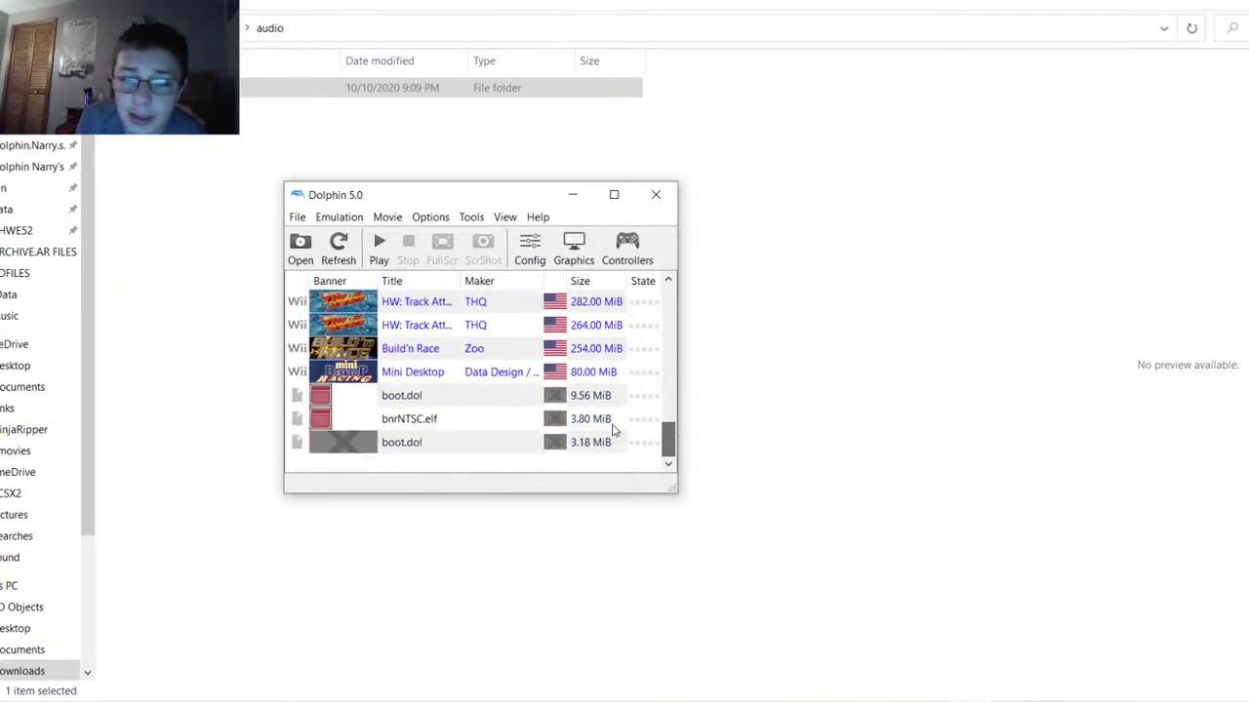
{"action": "right_click", "coordinate": [421, 335]}
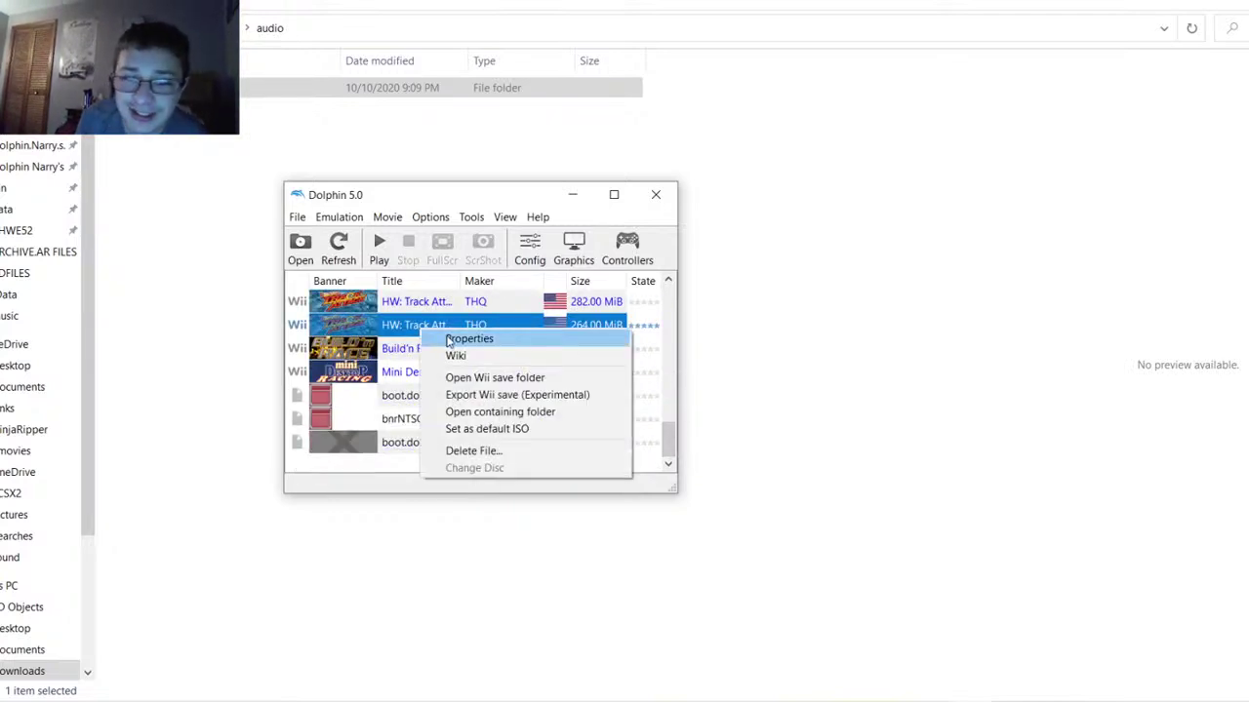
{"action": "left_click", "coordinate": [450, 337]}
{"action": "left_click", "coordinate": [615, 148]}
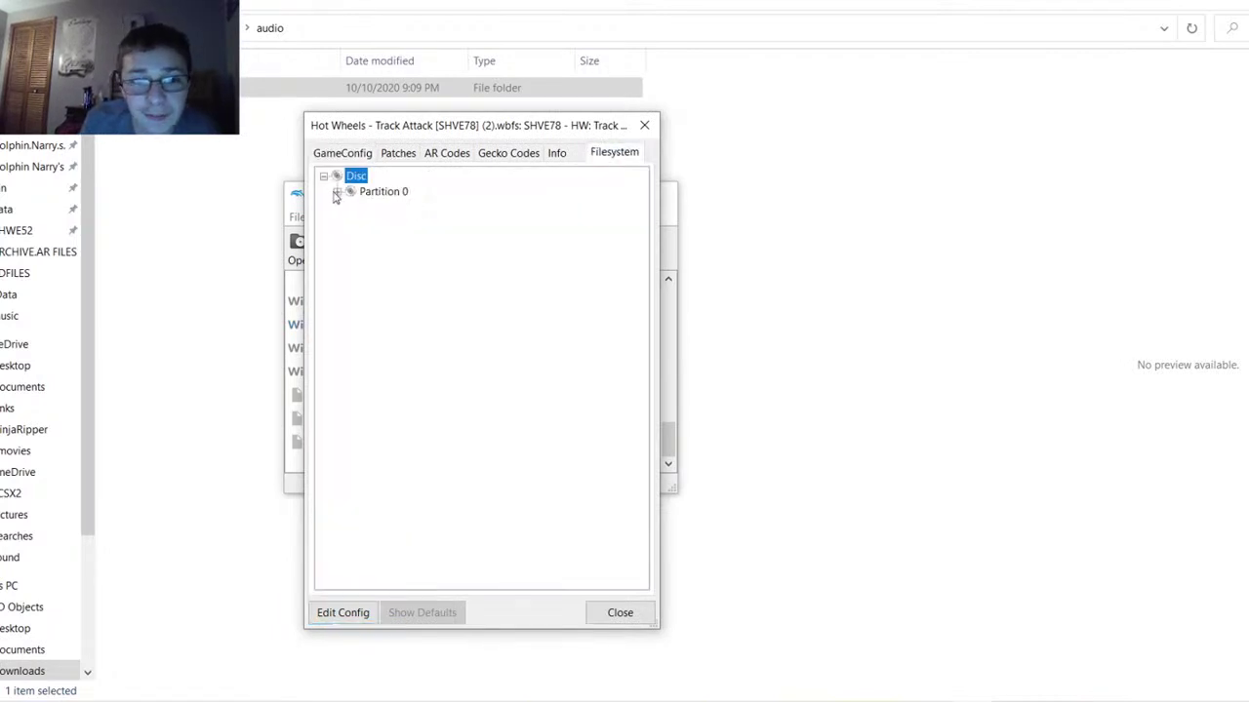
{"action": "left_click", "coordinate": [337, 193]}
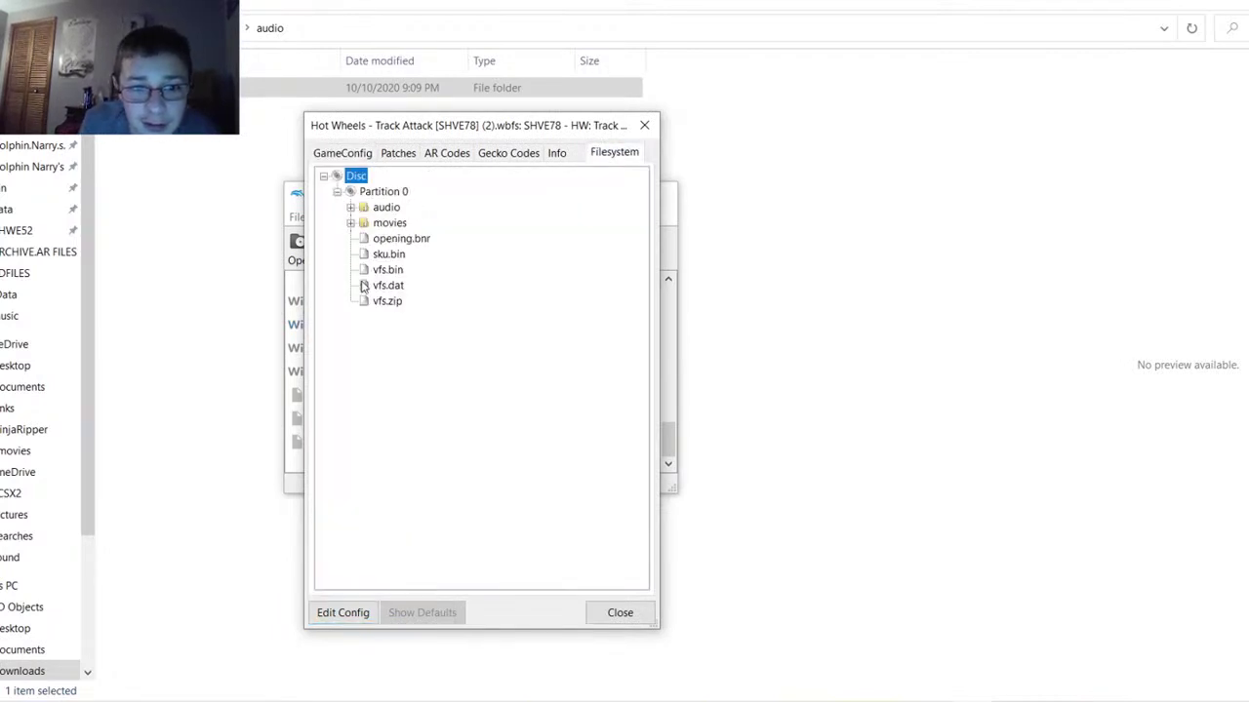
{"action": "left_click", "coordinate": [351, 223]}
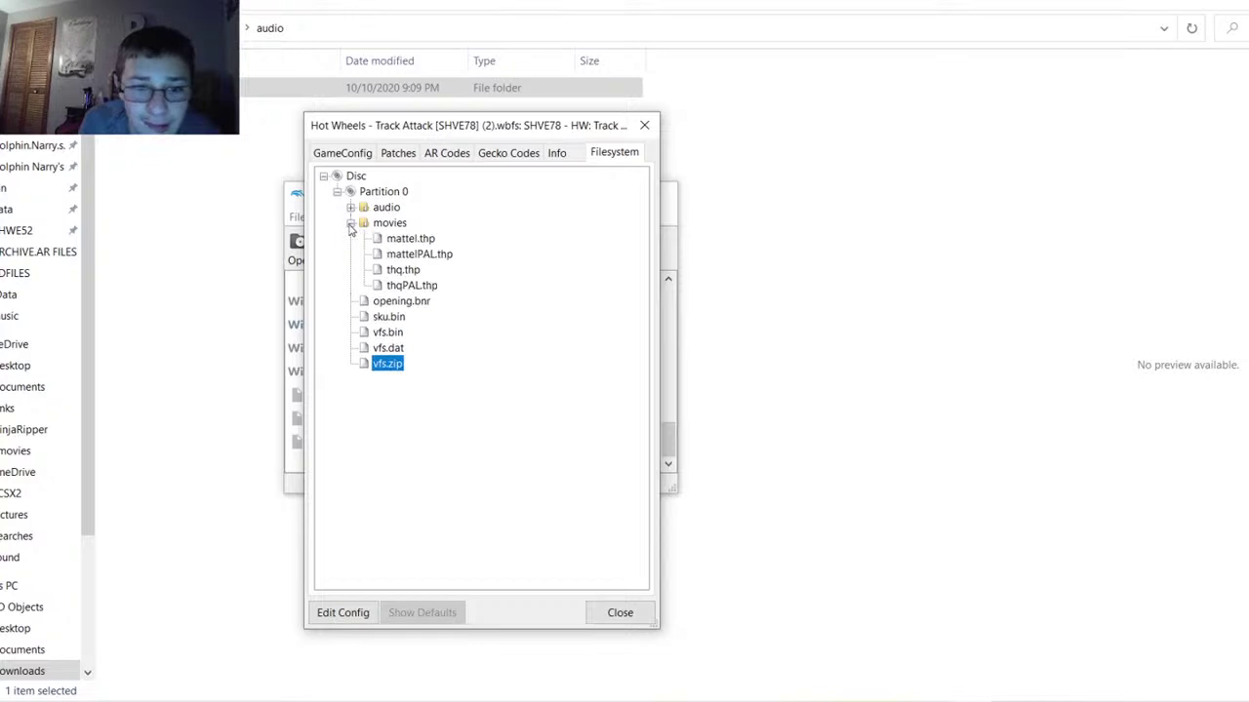
{"action": "left_click", "coordinate": [649, 142]}
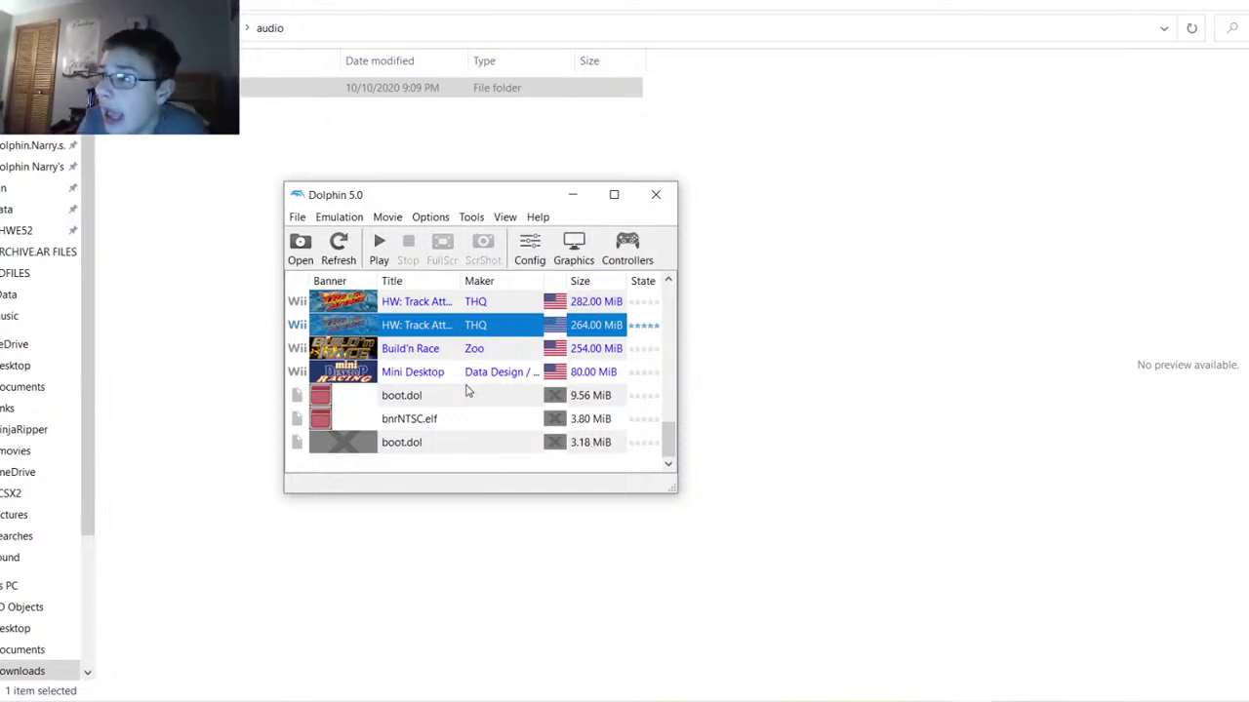
Launch Mini Desktop Racing and continue past its title screen to the main menu
{"action": "left_click", "coordinate": [413, 377]}
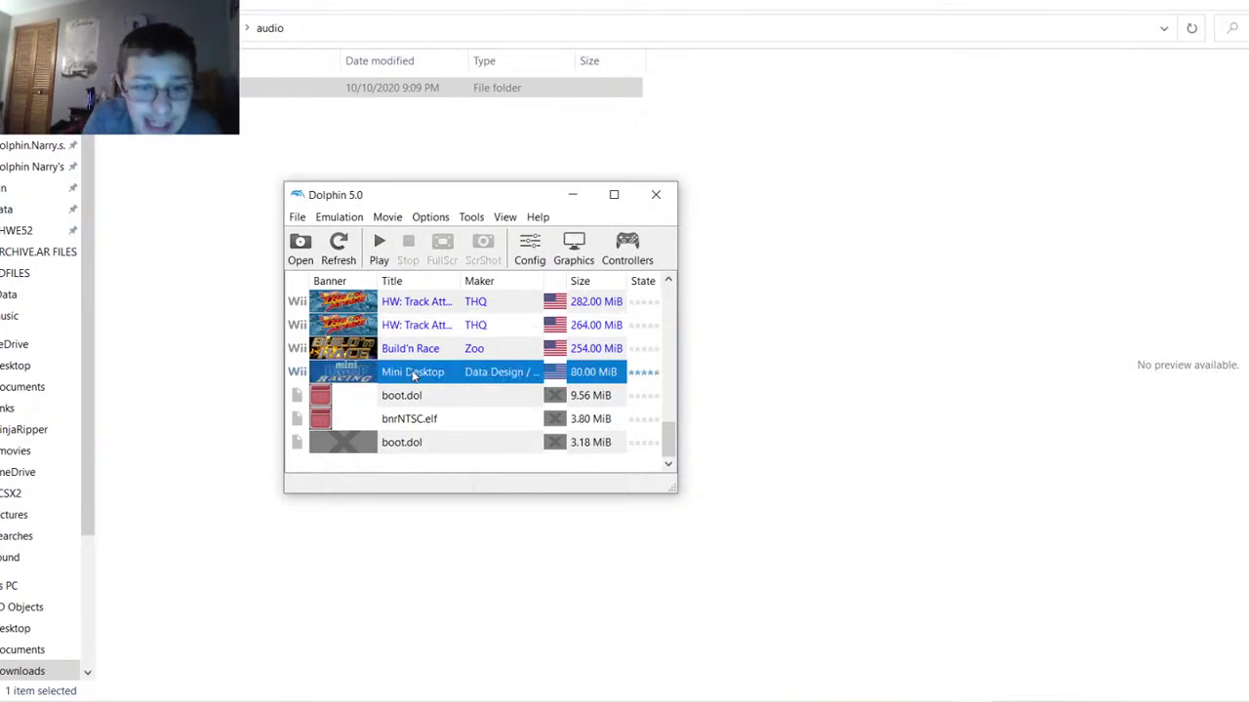
{"action": "double_click", "coordinate": [414, 377]}
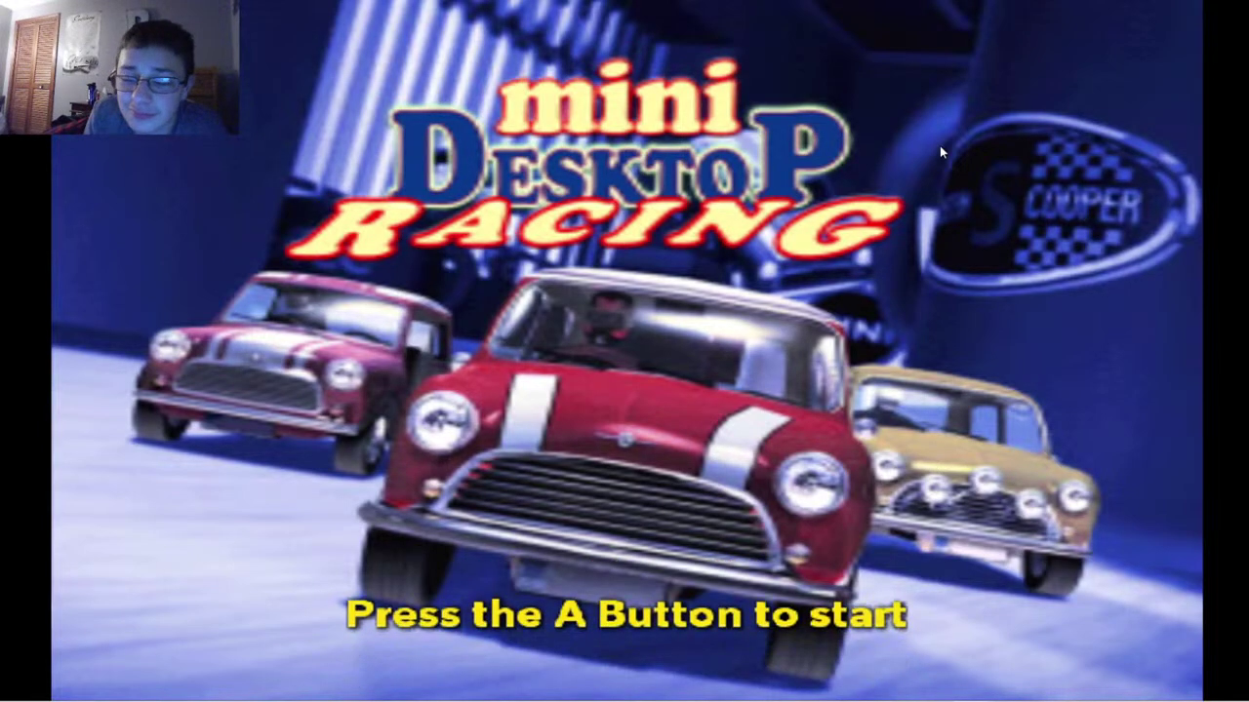
{"action": "left_click", "coordinate": [650, 287]}
{"action": "left_click", "coordinate": [291, 363]}
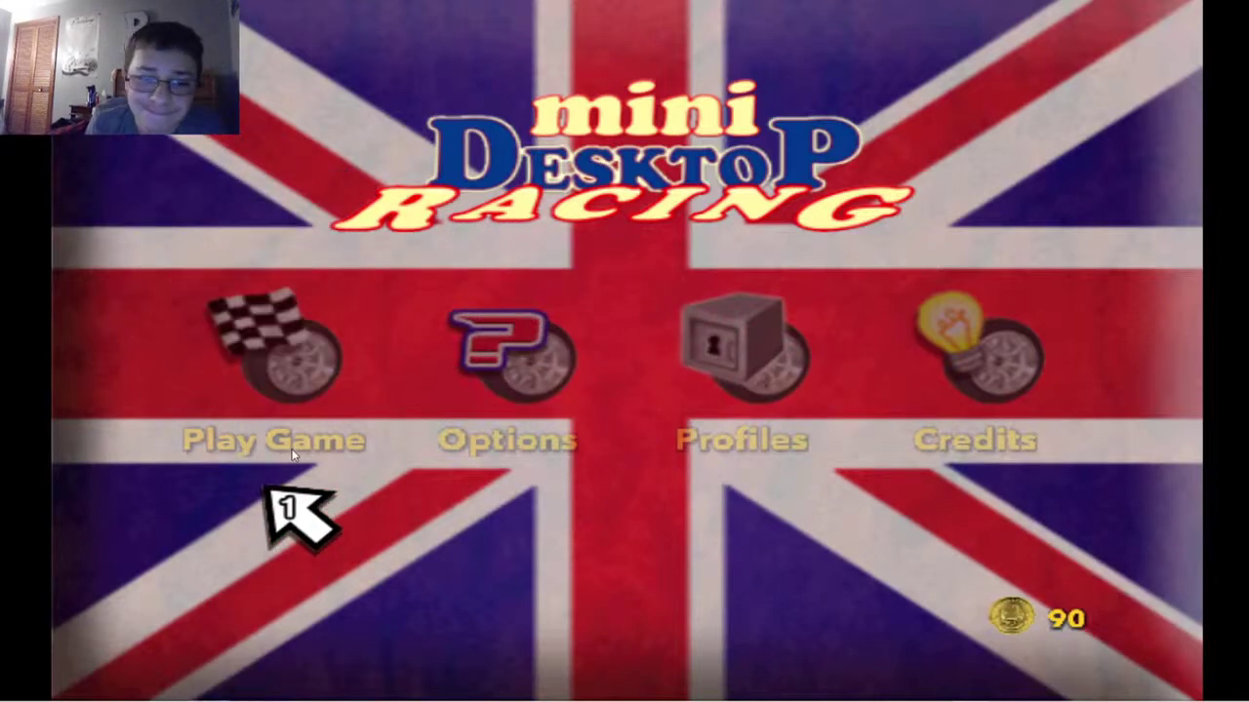
Set up a Grand Prix game with the Firecrest Mini and enter the Bronze Cup
{"action": "left_click", "coordinate": [295, 347]}
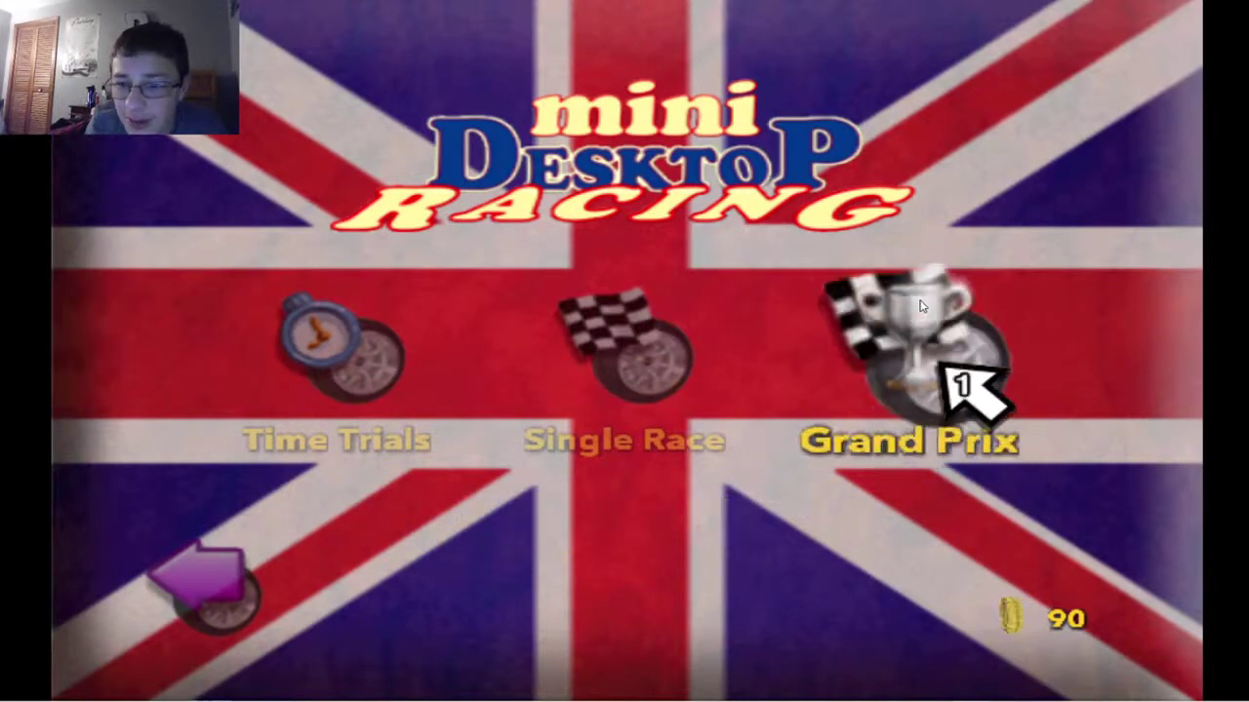
{"action": "left_click", "coordinate": [920, 310]}
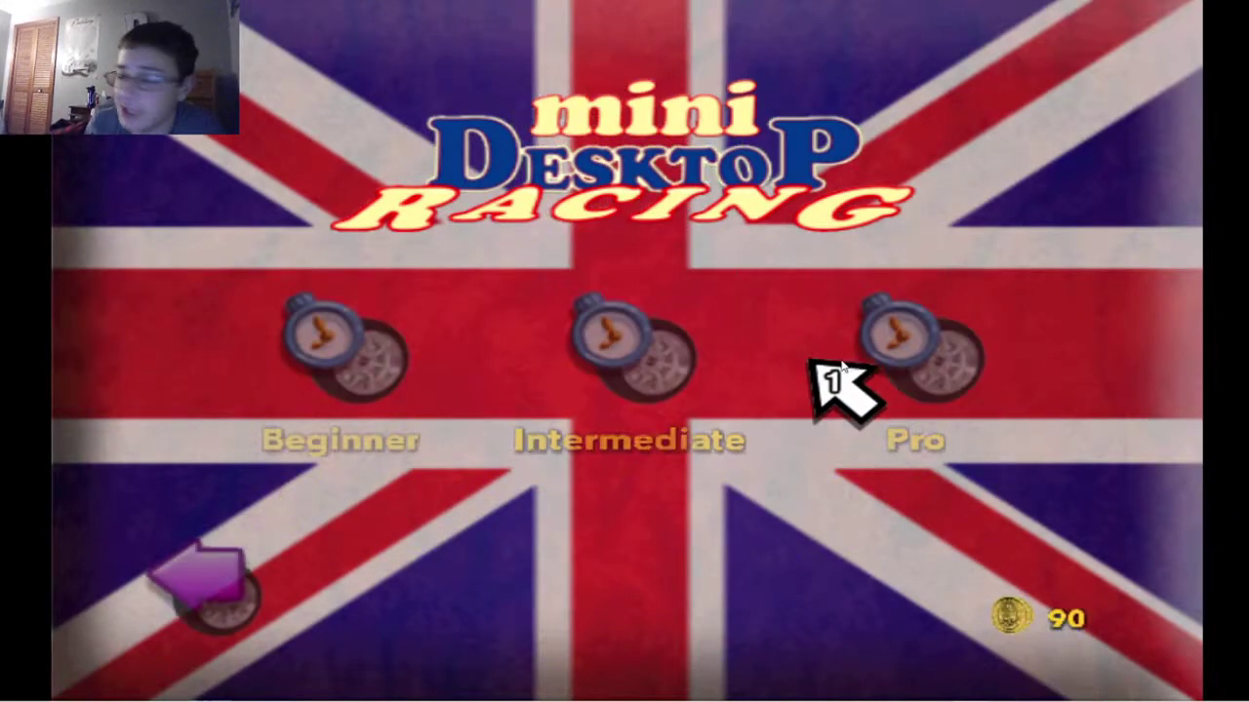
{"action": "left_click", "coordinate": [849, 364]}
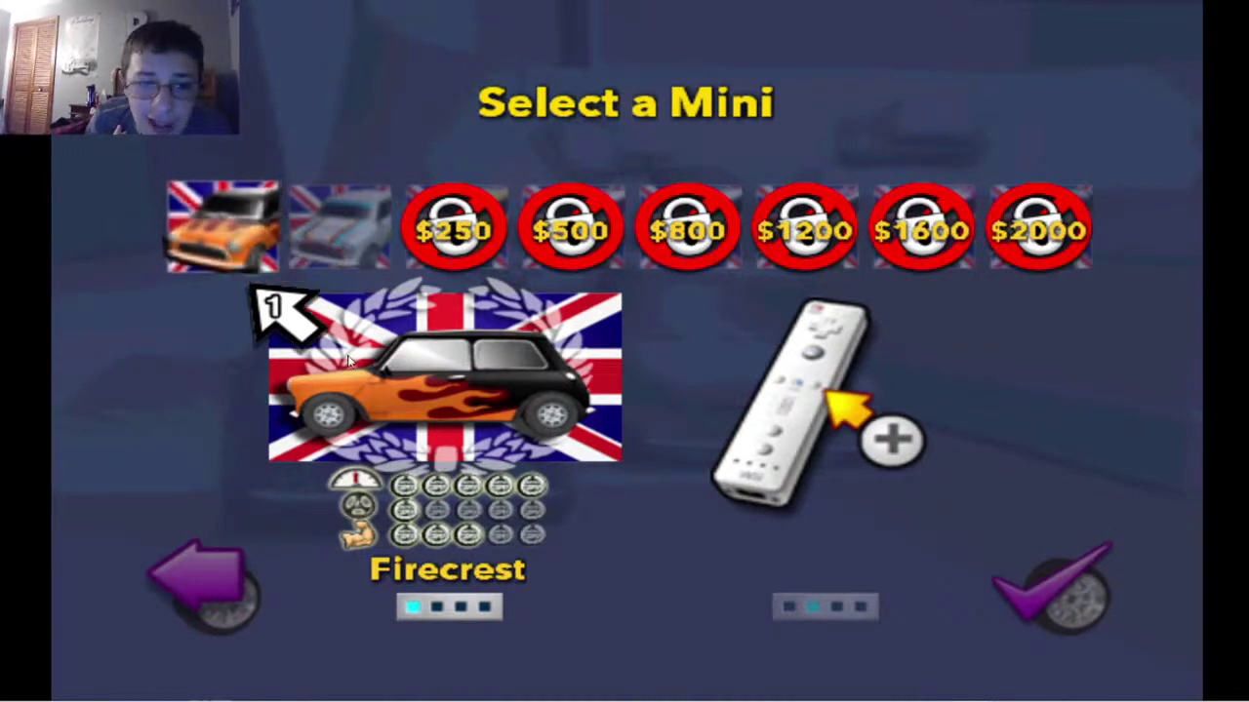
{"action": "left_click", "coordinate": [1065, 527]}
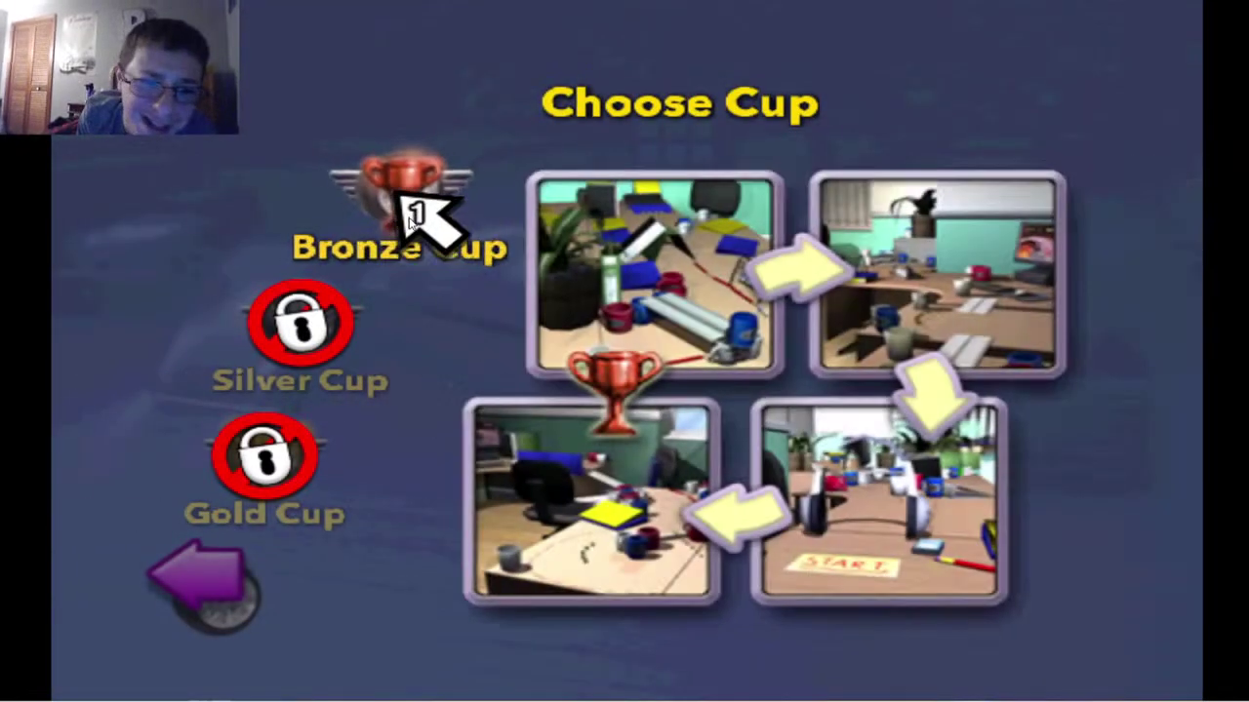
{"action": "left_click", "coordinate": [402, 195]}
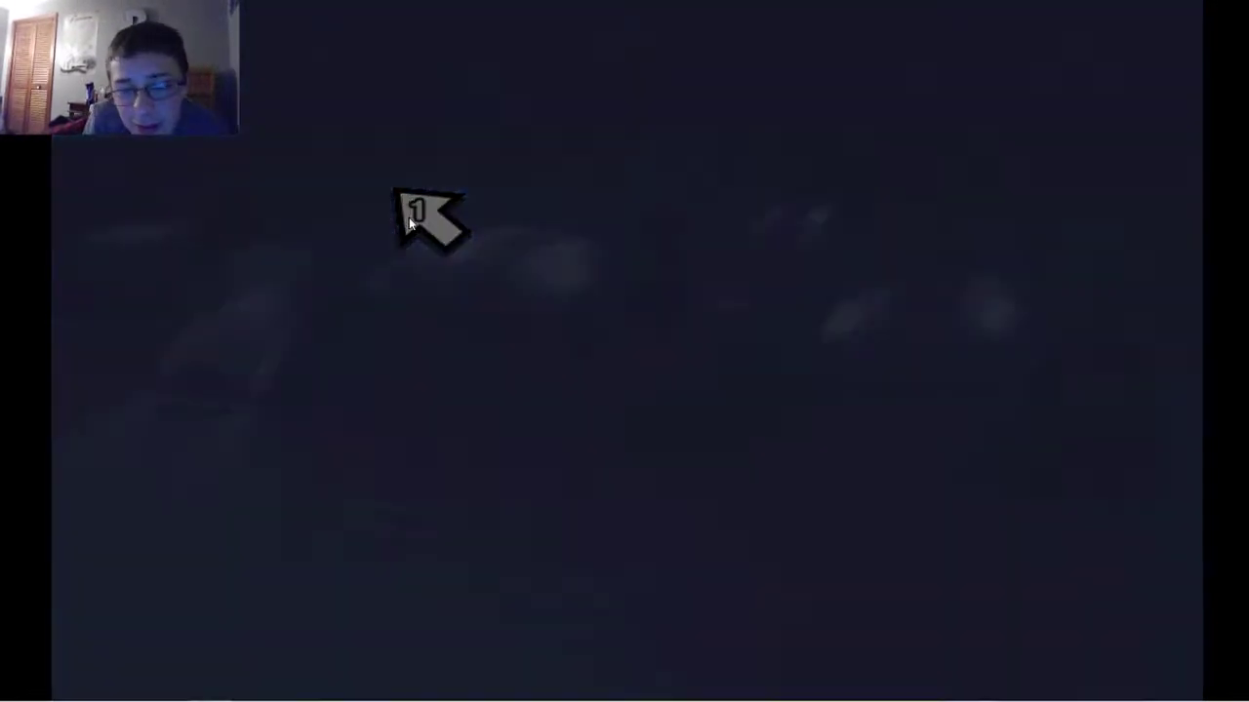